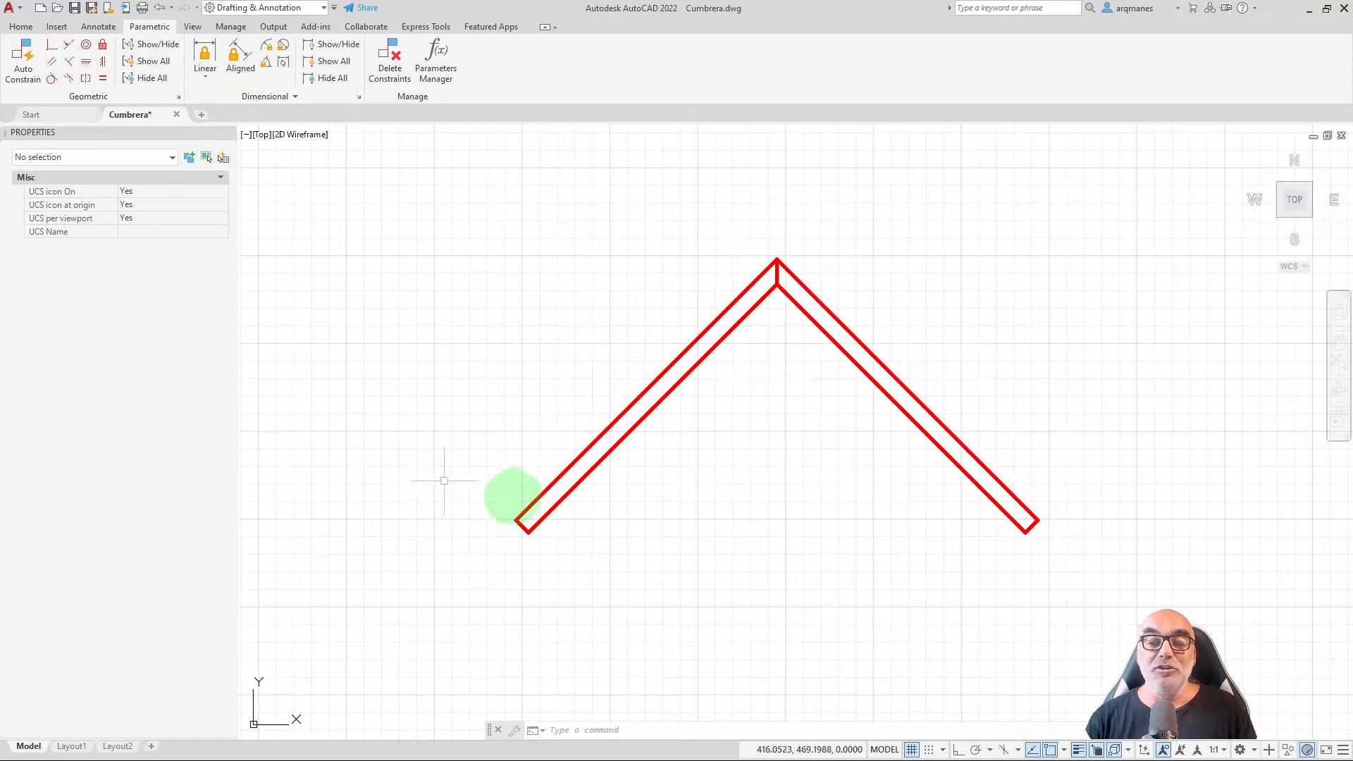
Draw a guide line from the inner apex of the first ridge block down to a free point beyond its left leg.
click(519, 521)
key(Escape)
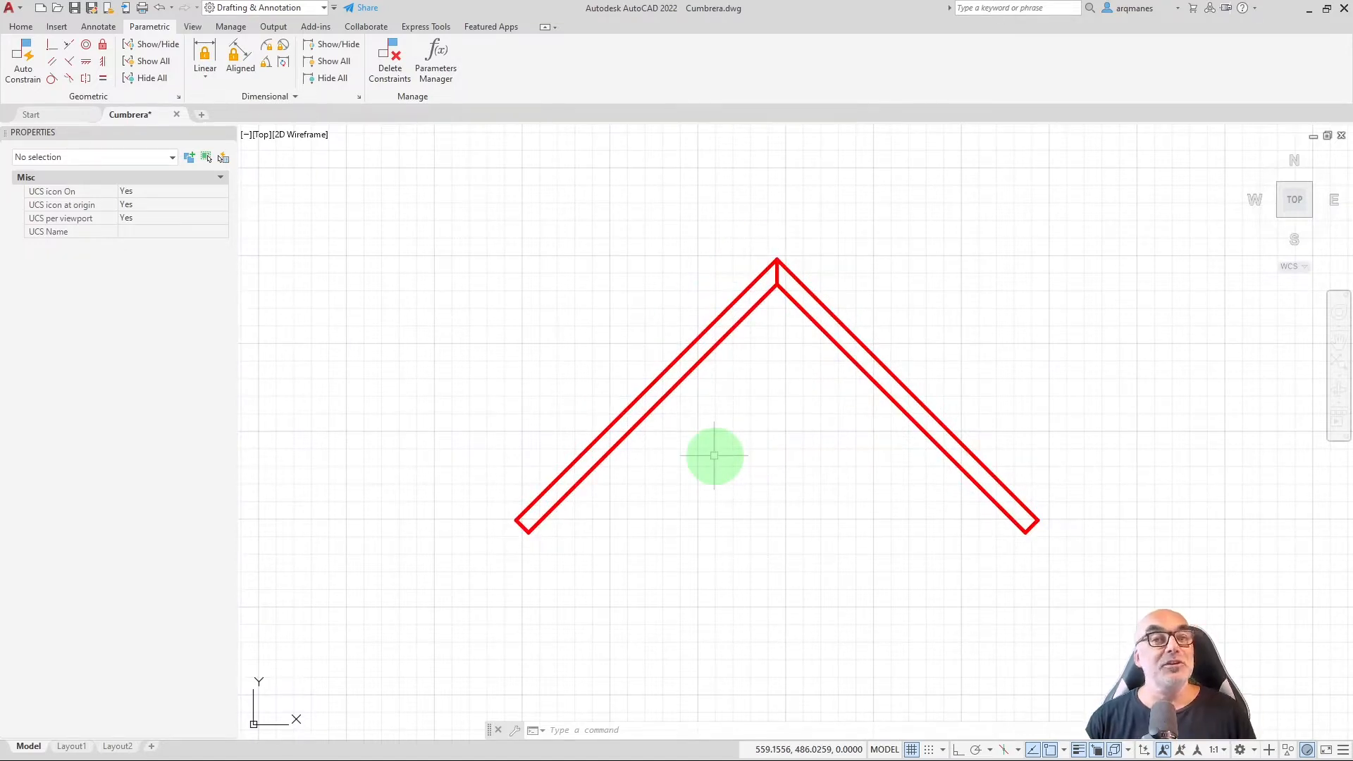
text(l)
key(Return)
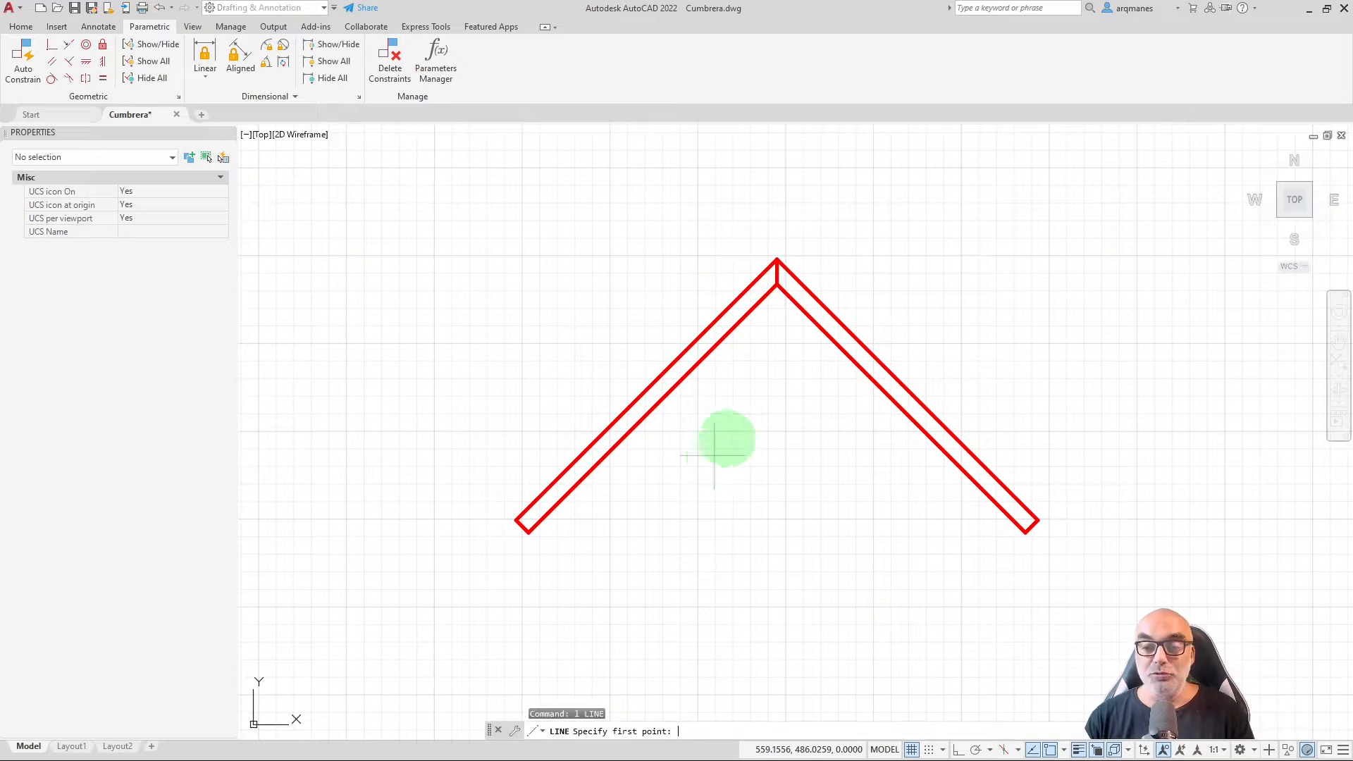
click(777, 278)
scroll(777, 280, down, 6)
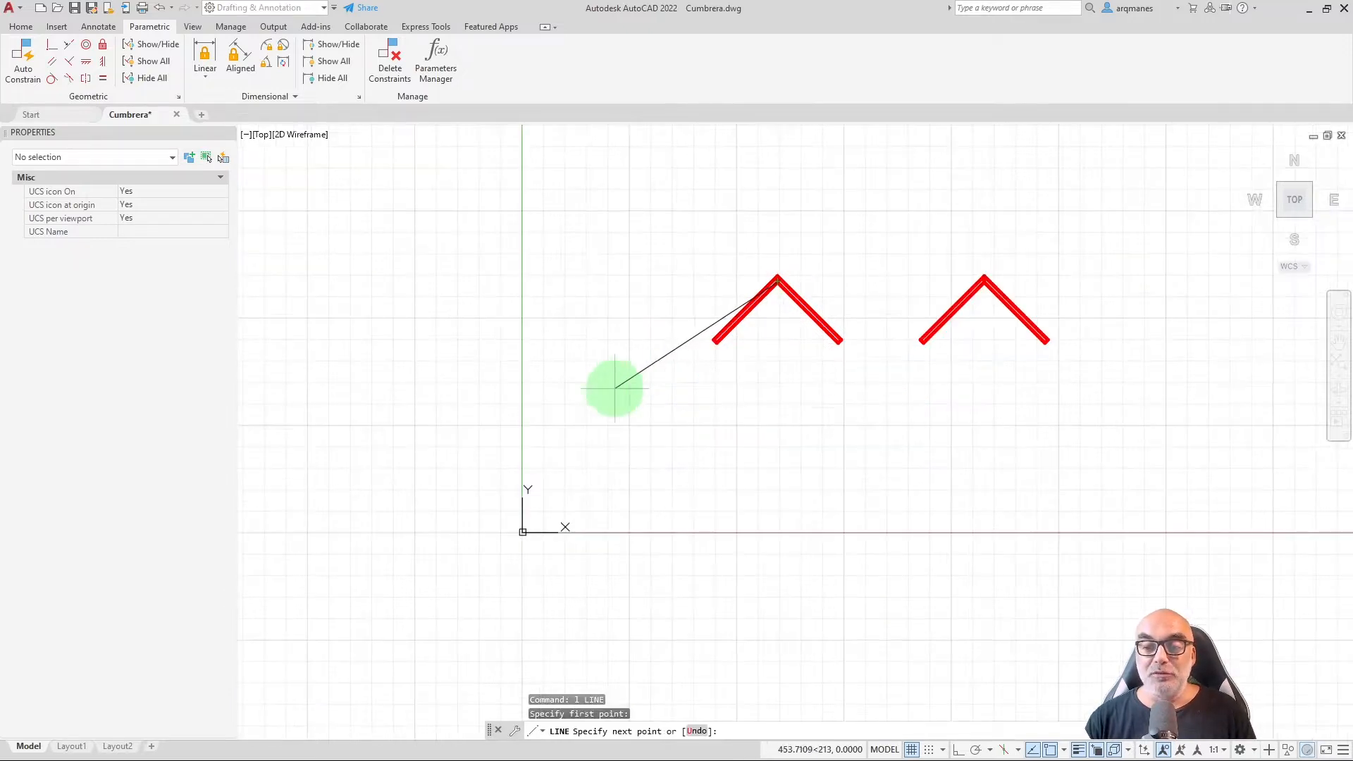
click(579, 388)
key(Escape)
scroll(702, 324, up, 2)
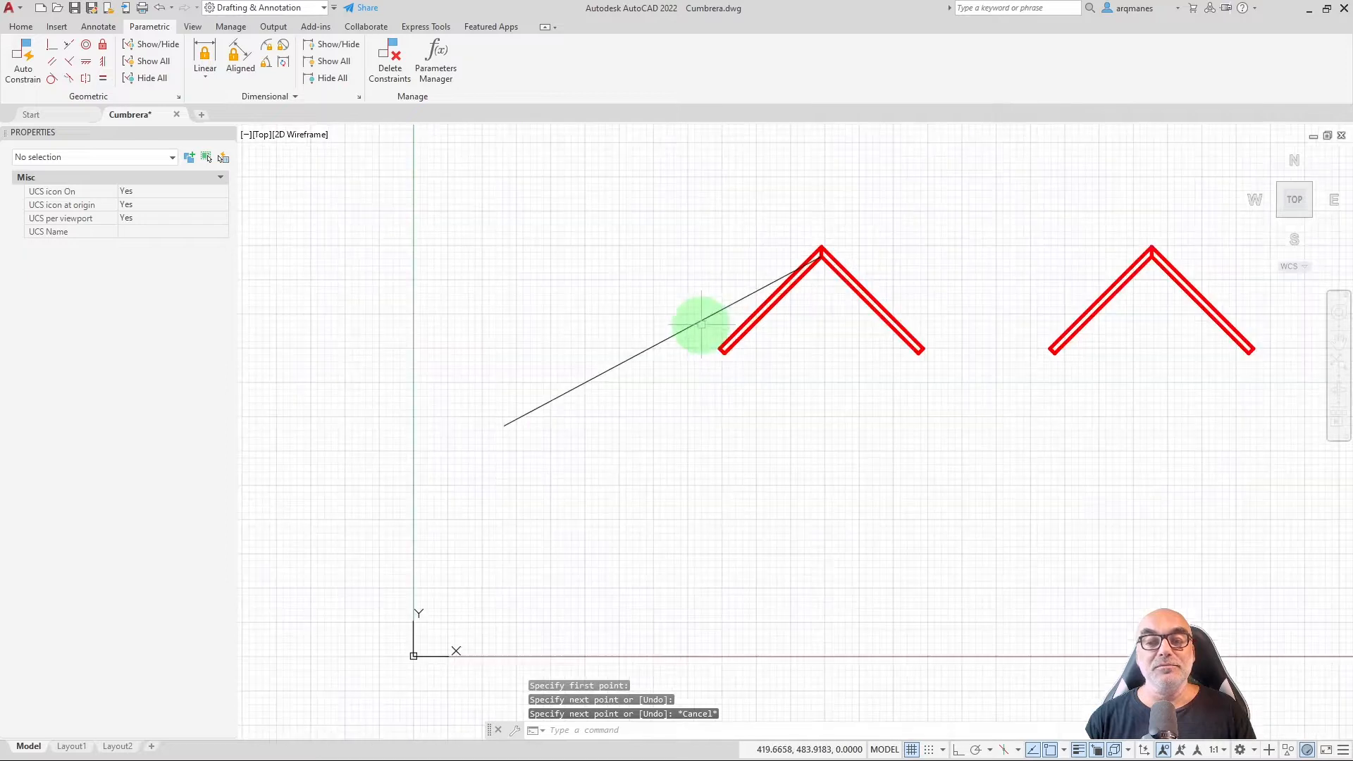
Rotate the first ridge block's left leg onto the guide line, using the line's free end as the angle reference.
click(745, 327)
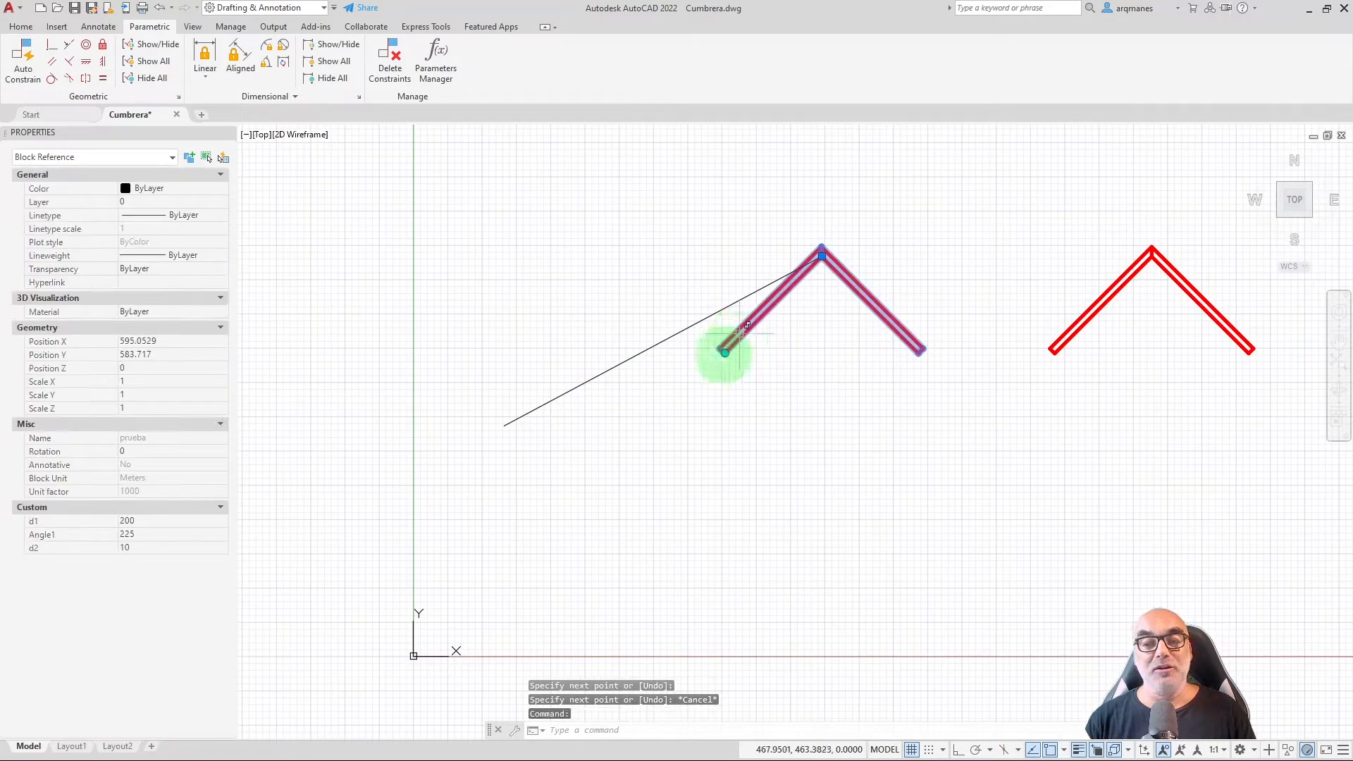
scroll(736, 332, up, 2)
scroll(736, 376, down, 1)
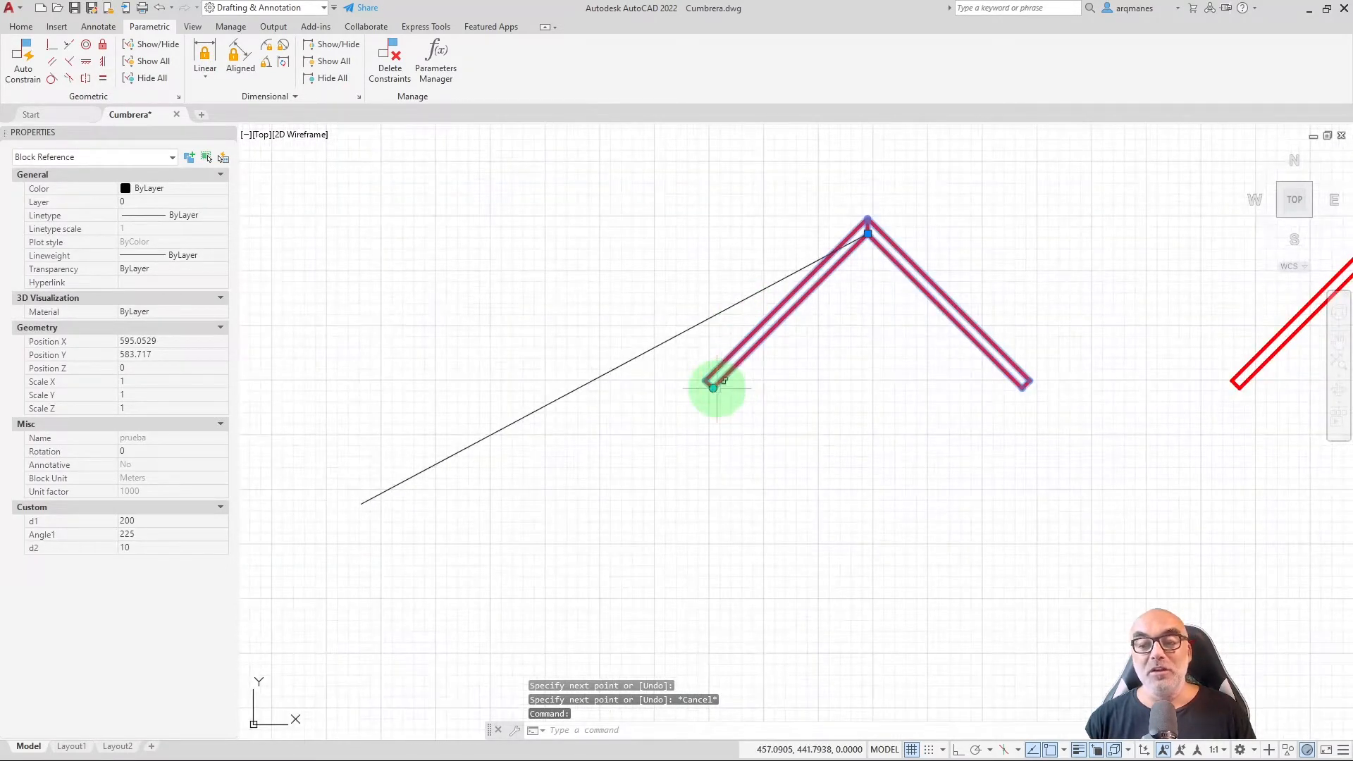
click(713, 386)
click(360, 503)
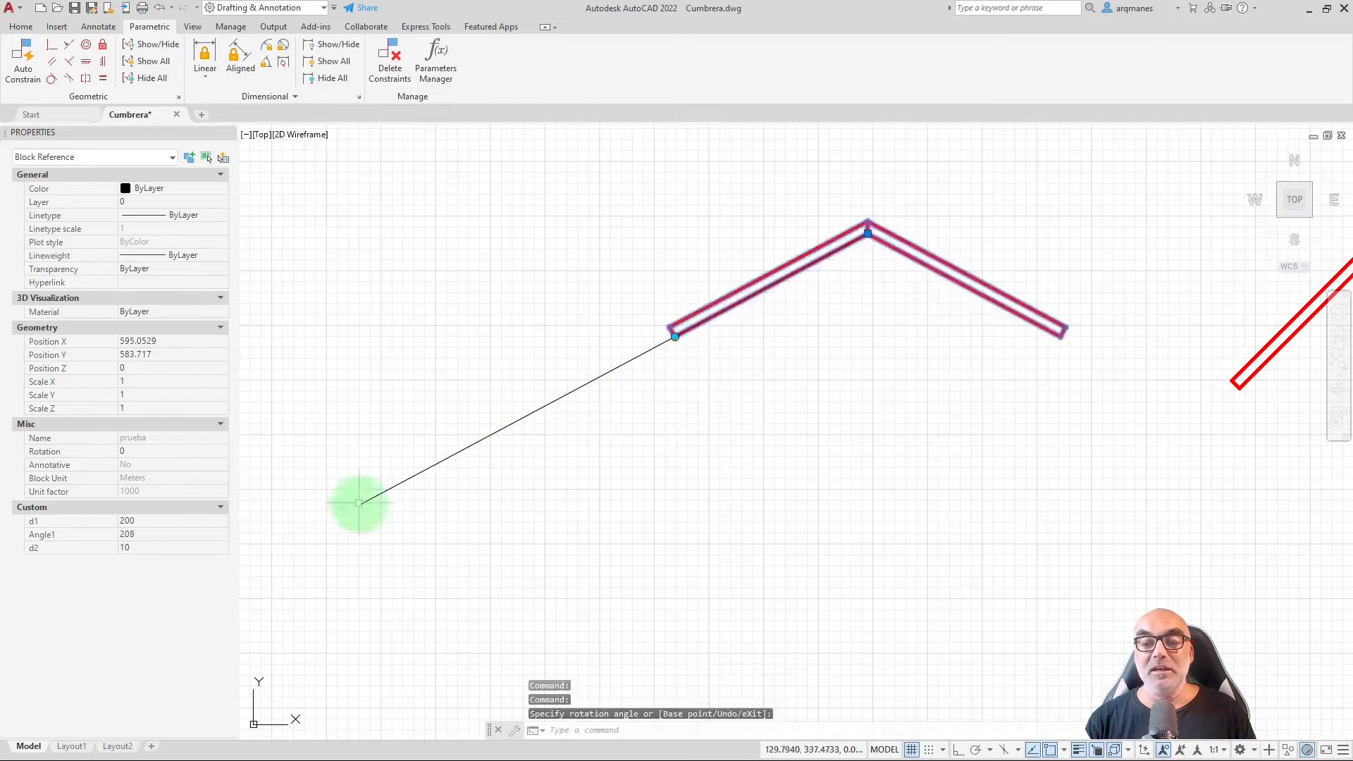
key(Escape)
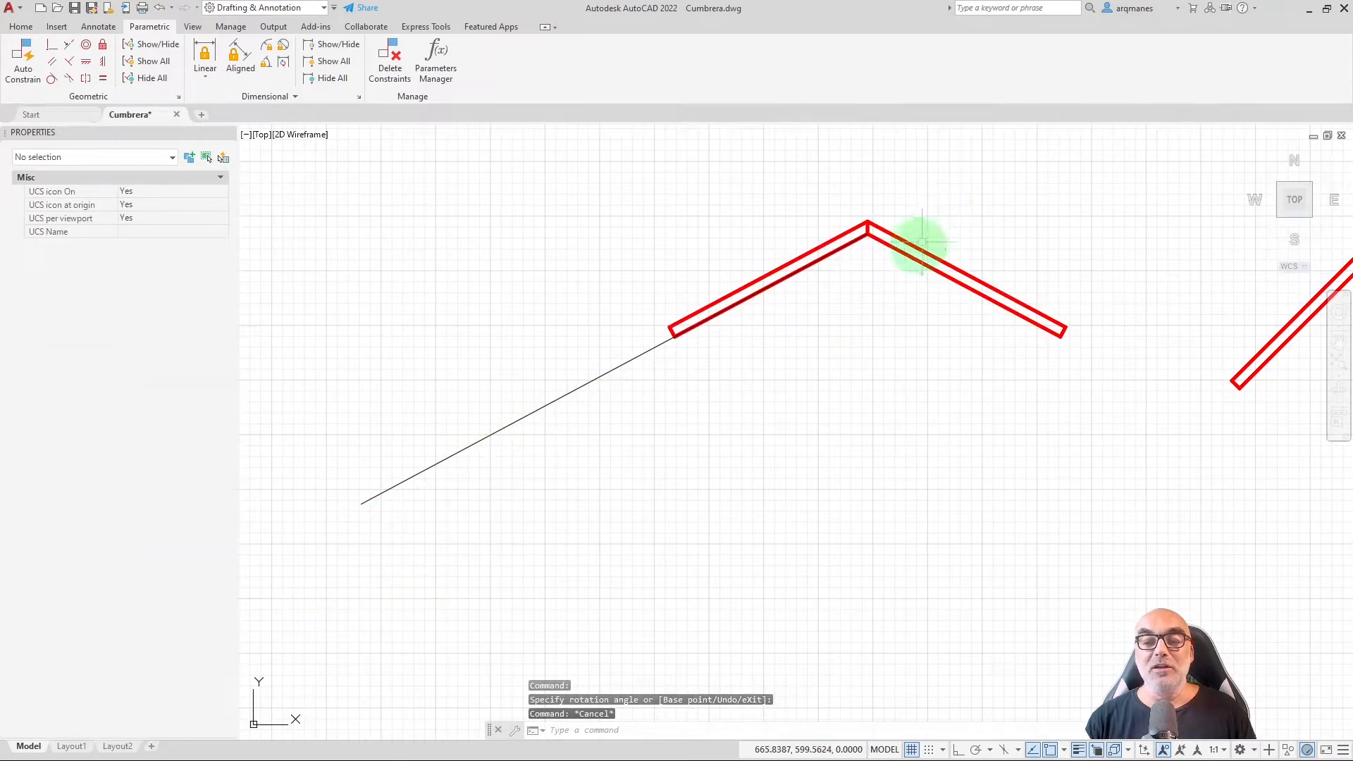
scroll(832, 249, up, 4)
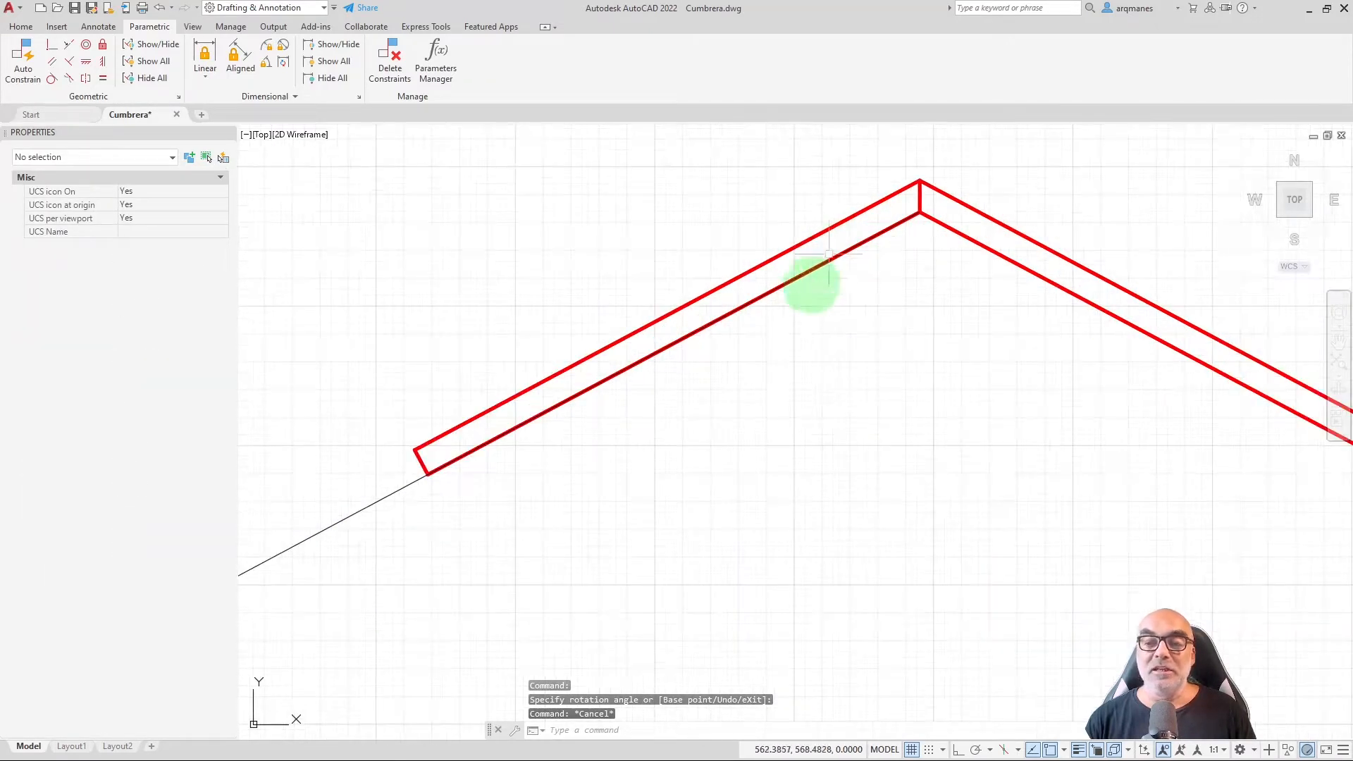
scroll(671, 319, down, 4)
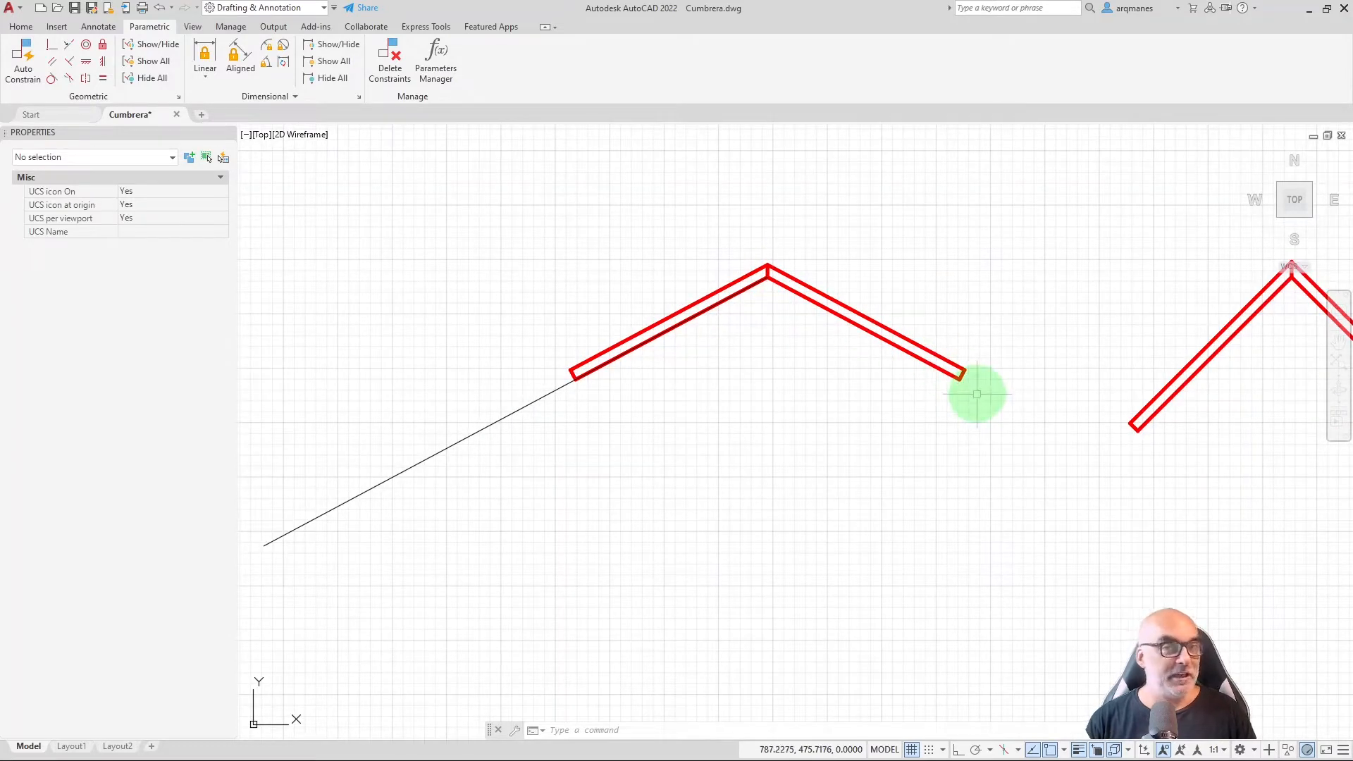
Try to stretch the lower ends of both legs of the second ridge, taking a base point below the figure.
middle_drag(977, 394, 893, 415)
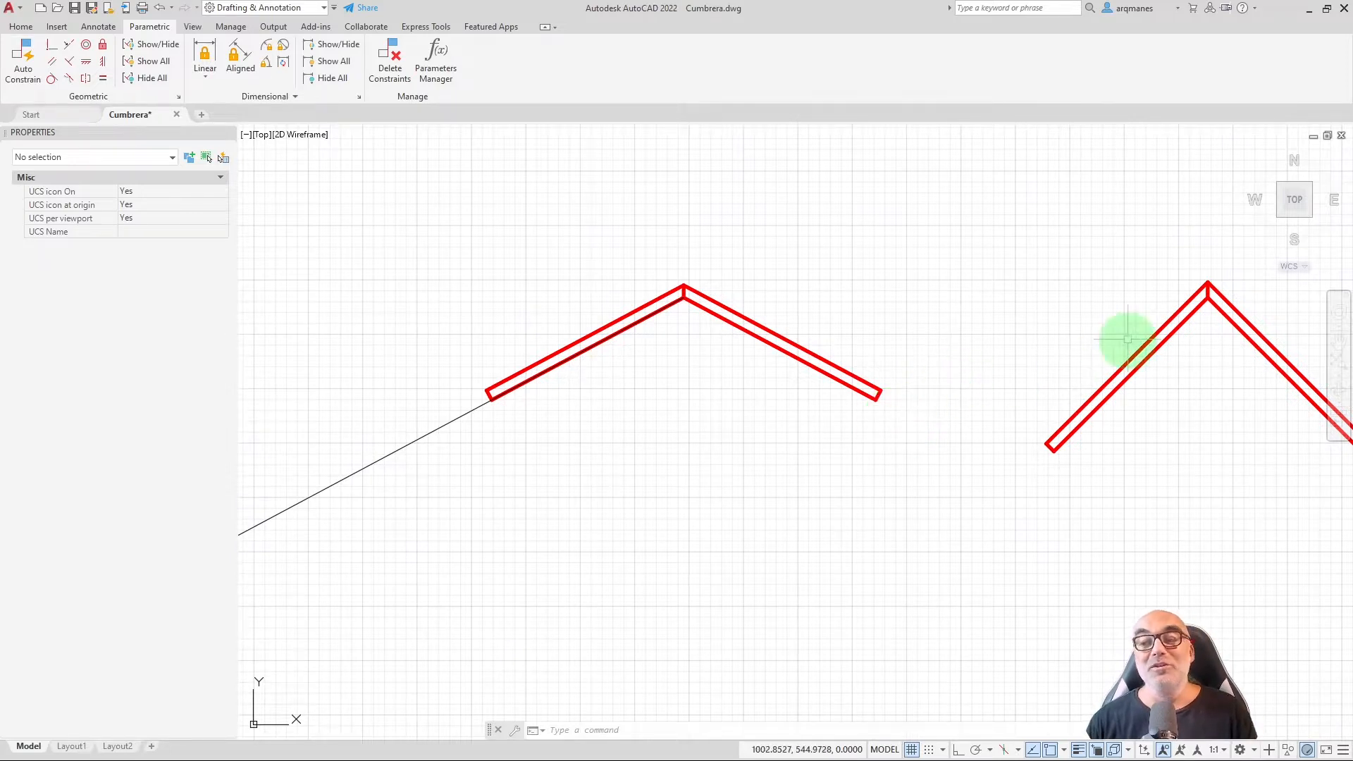
mouse_move(1126, 338)
middle_down()
mouse_move(603, 347)
mouse_move(627, 353)
middle_up()
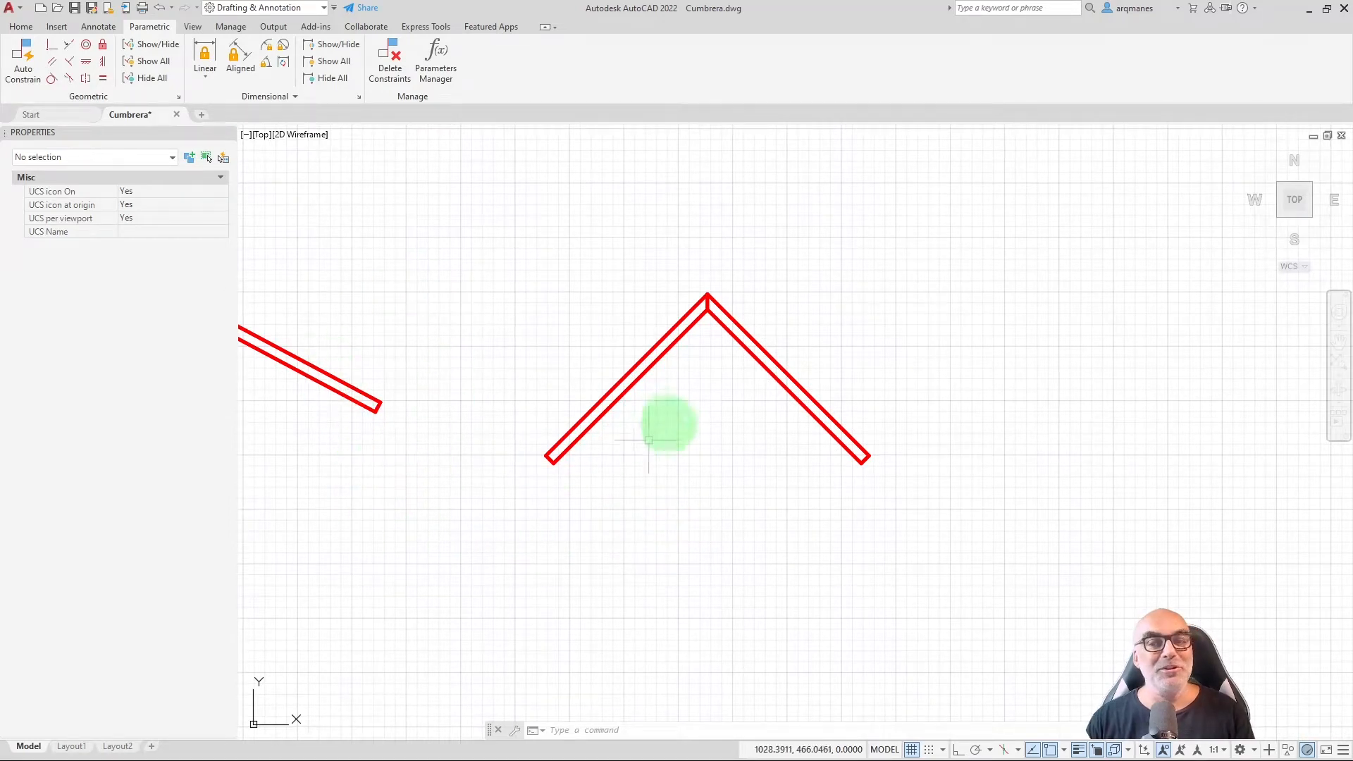
scroll(670, 413, up, 2)
middle_drag(684, 422, 681, 463)
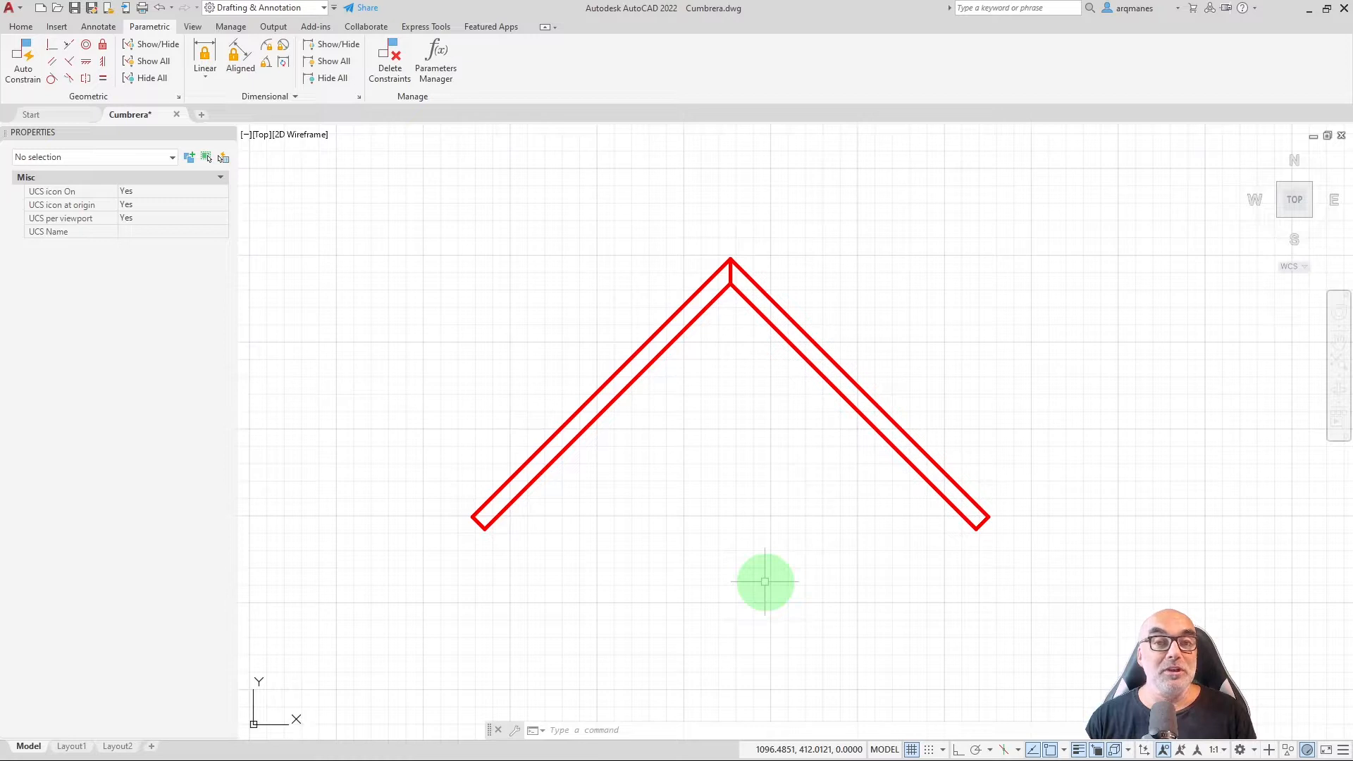
text(s)
key(Return)
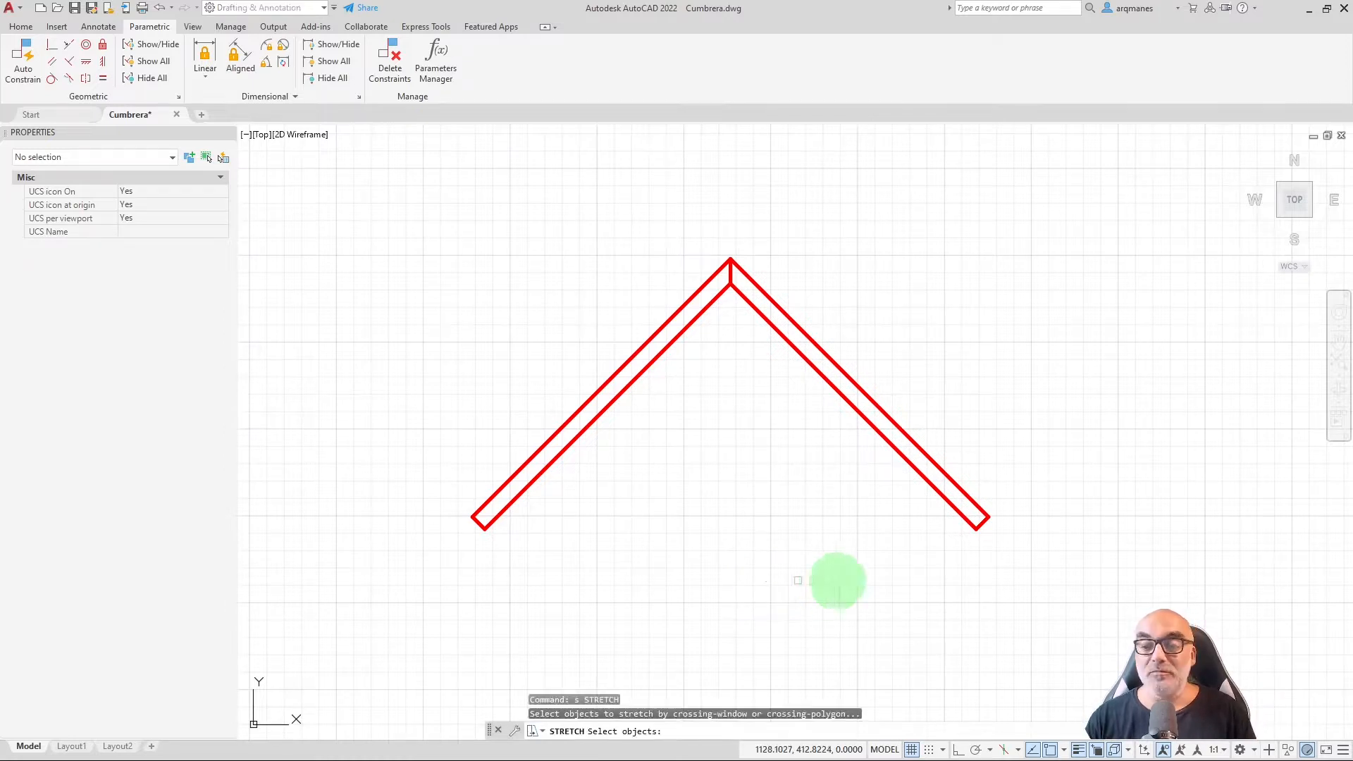
click(1066, 598)
click(403, 469)
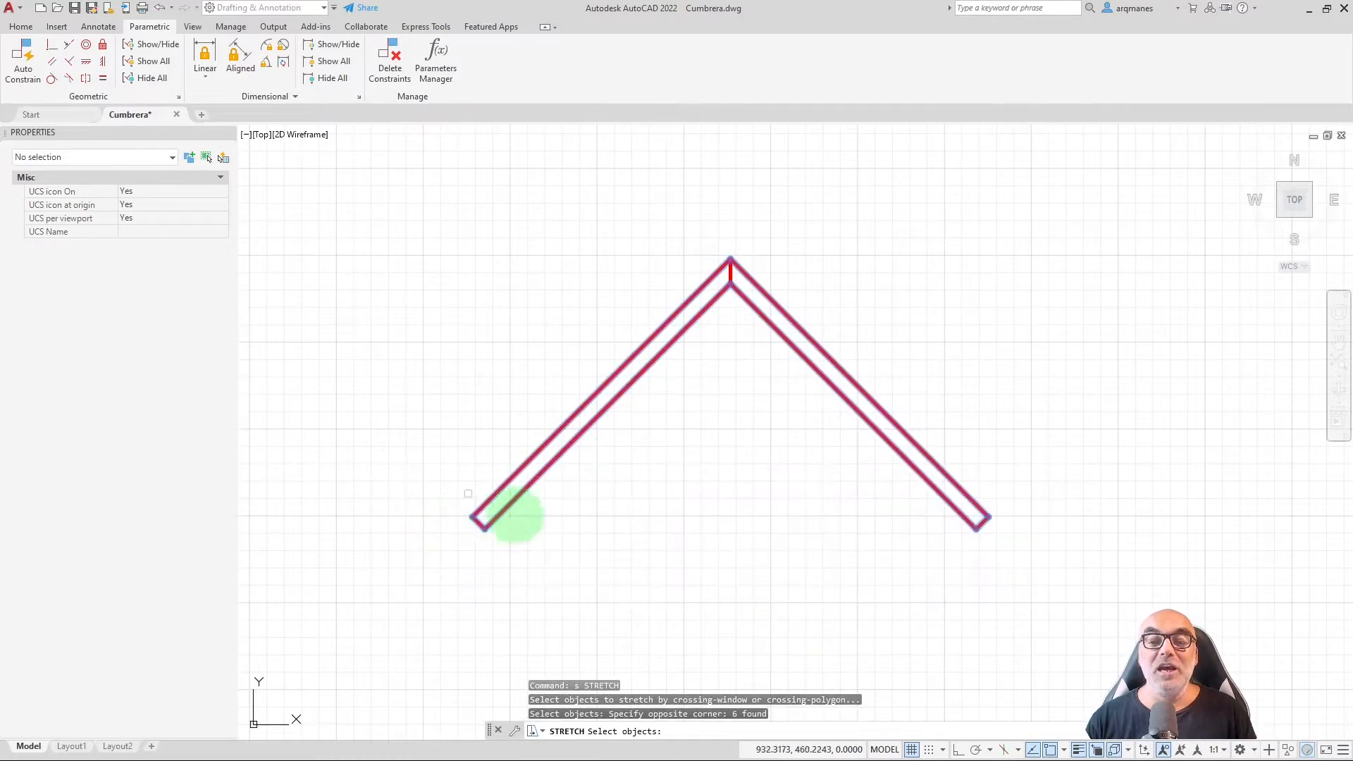
key(Return)
click(723, 638)
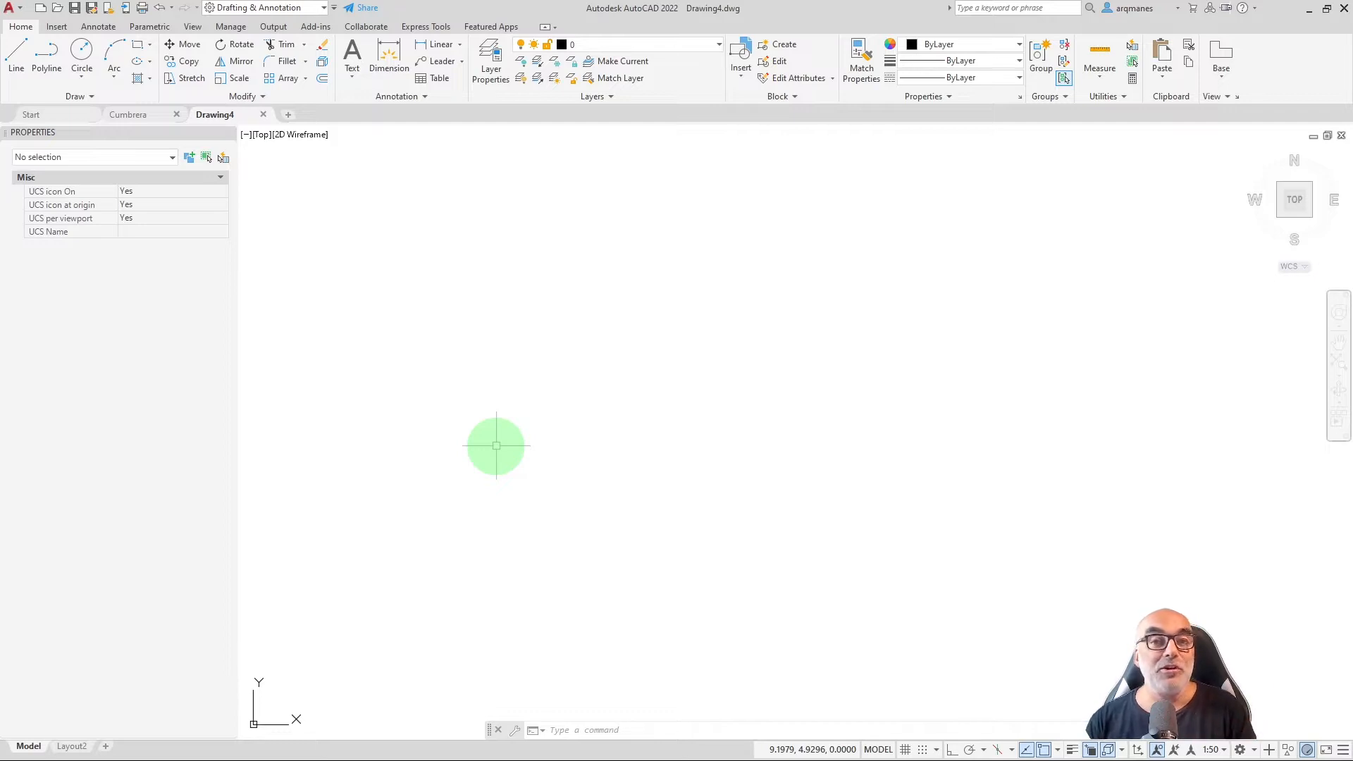
Draw a single line 0.2 long at 45 degrees in the empty Drawing4.
text(l)
key(Return)
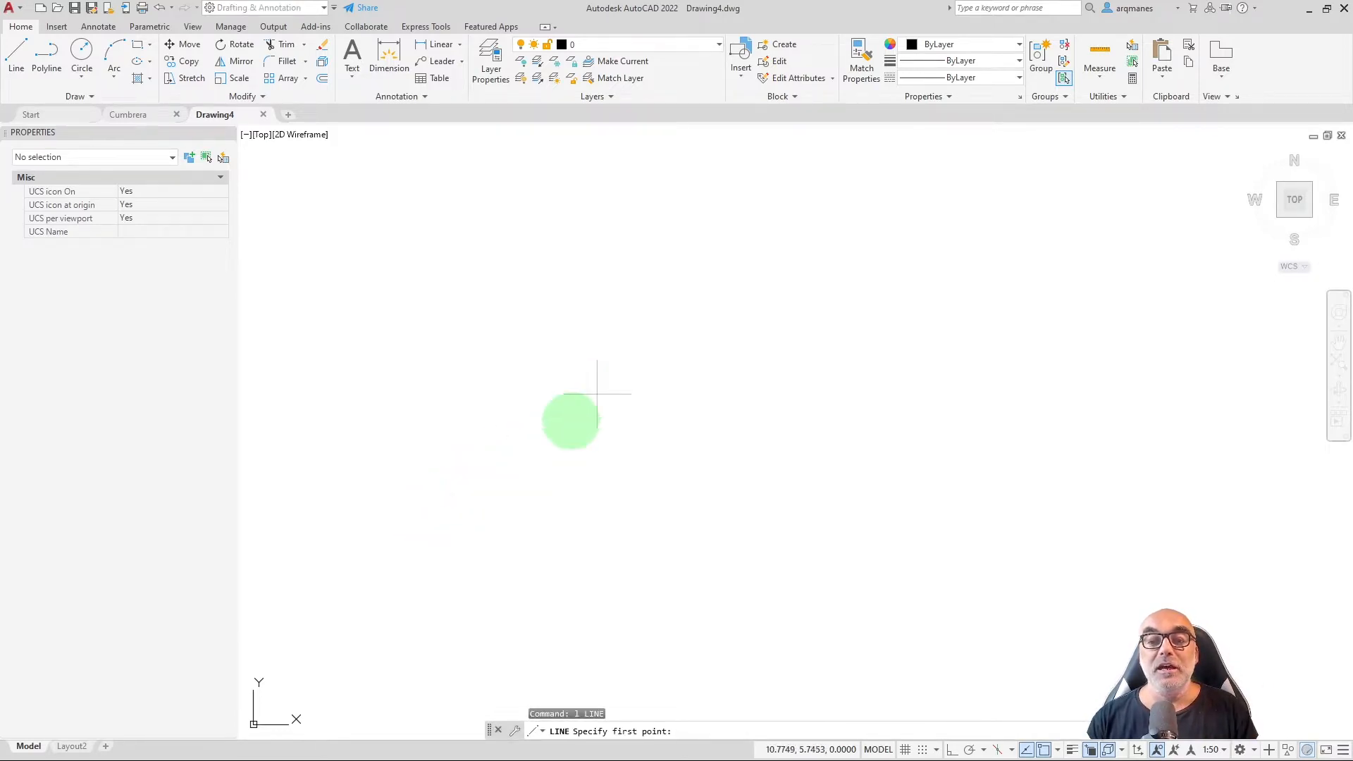
click(456, 484)
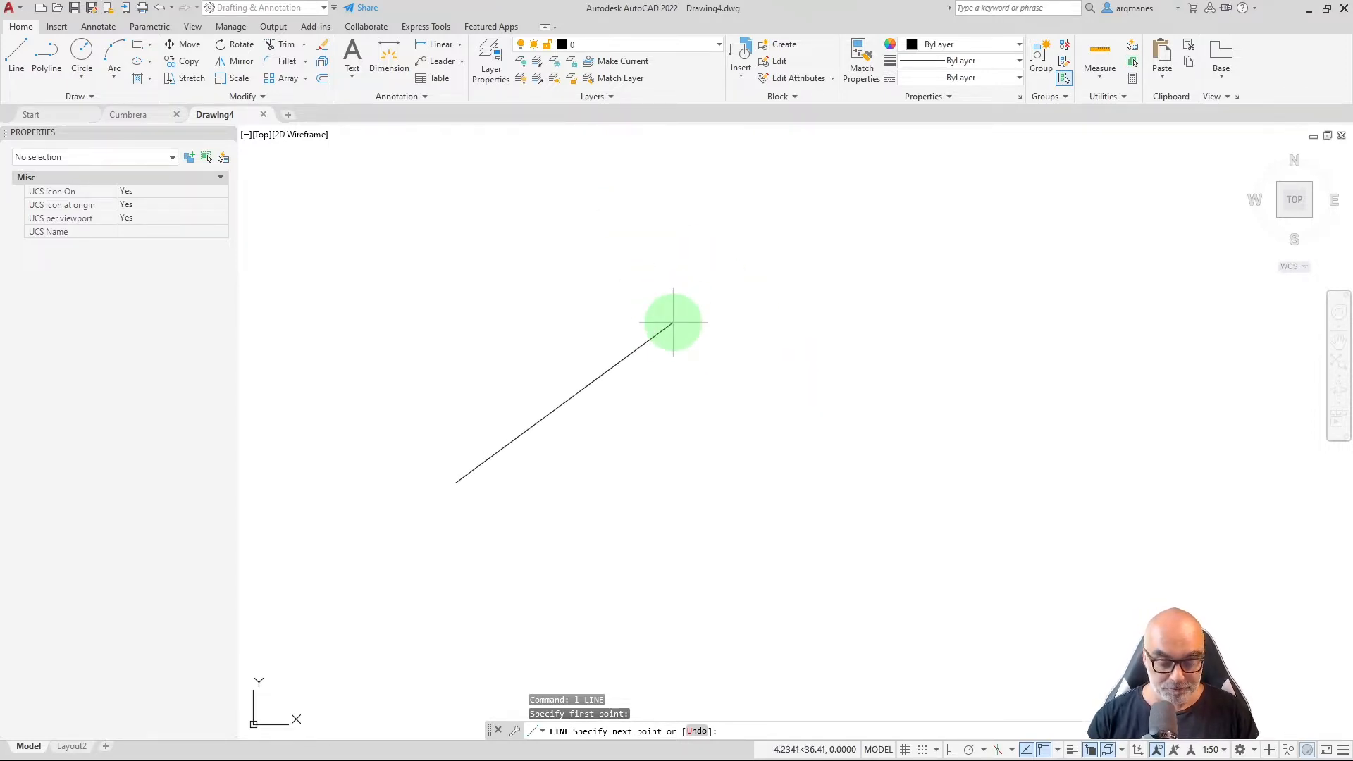
text(@0.2)
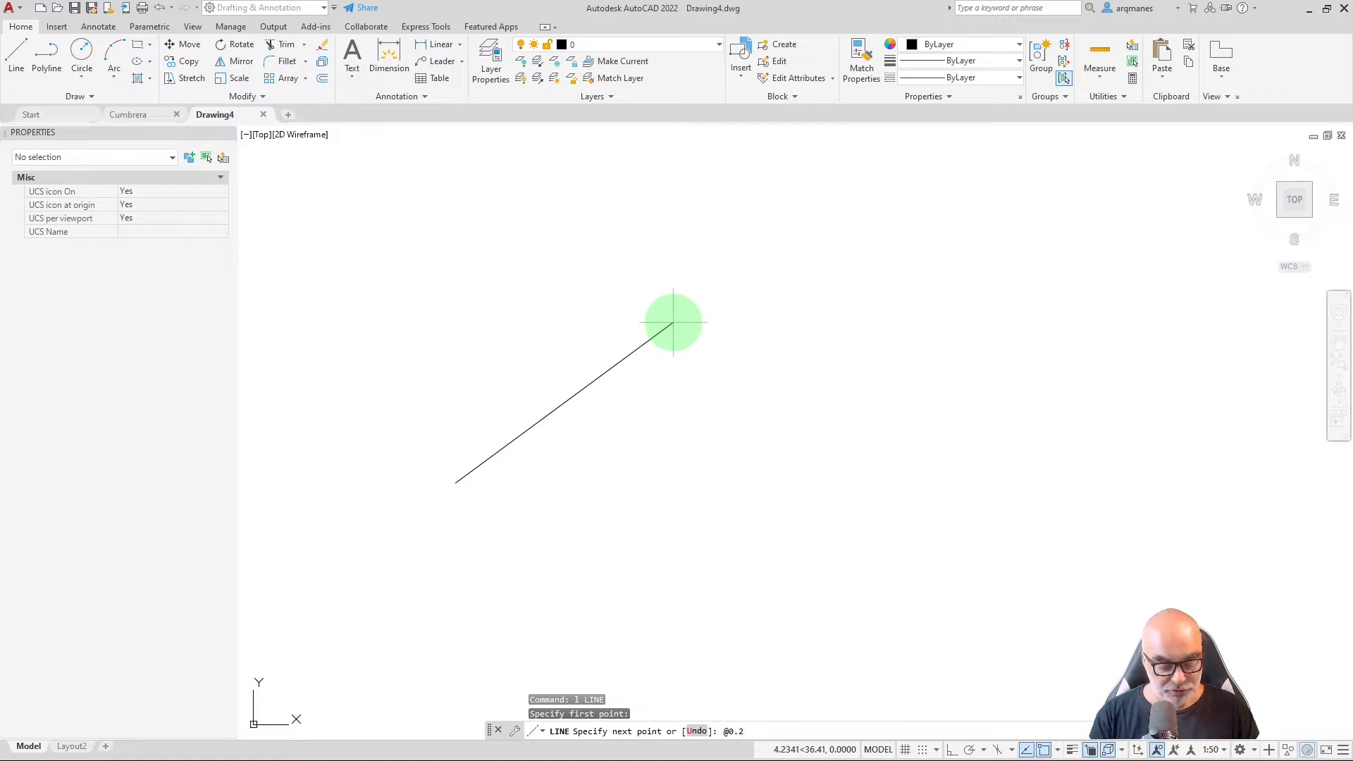
text(<45)
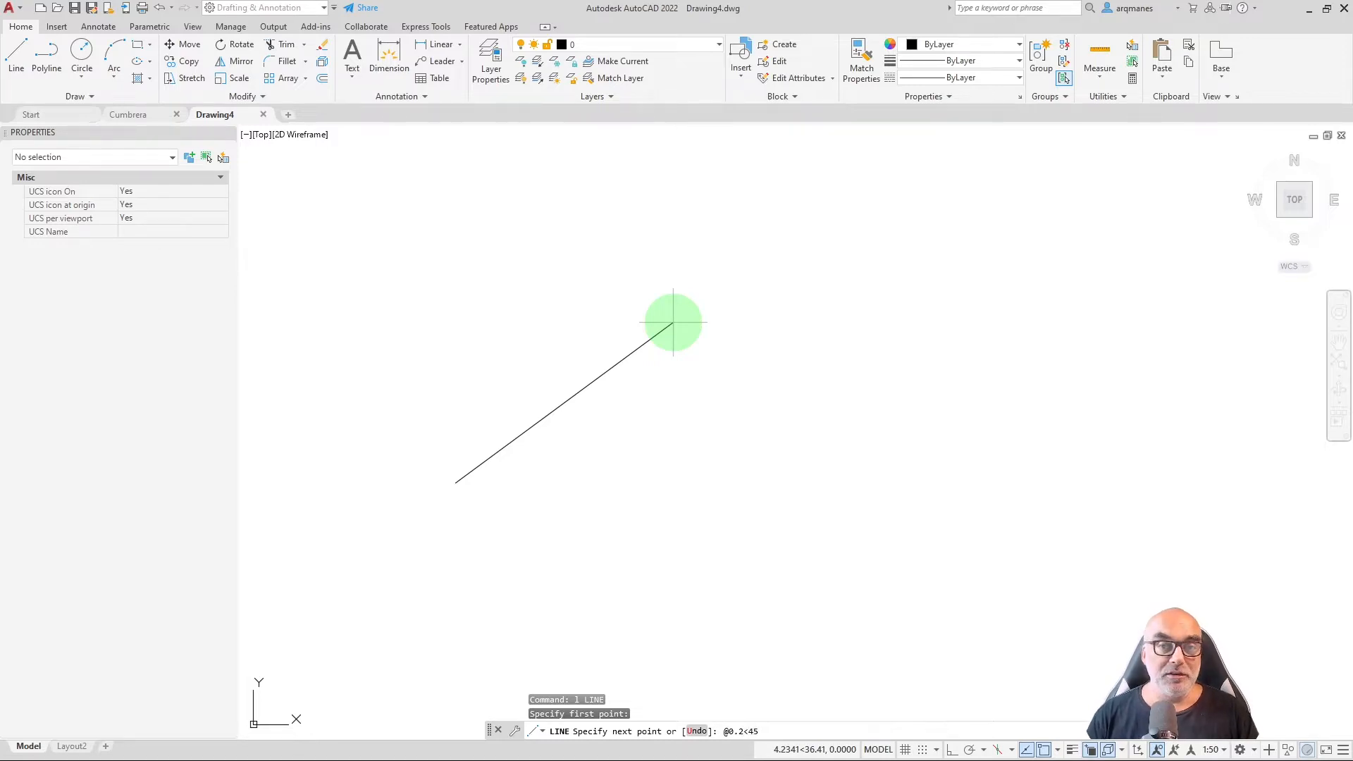
key(Return)
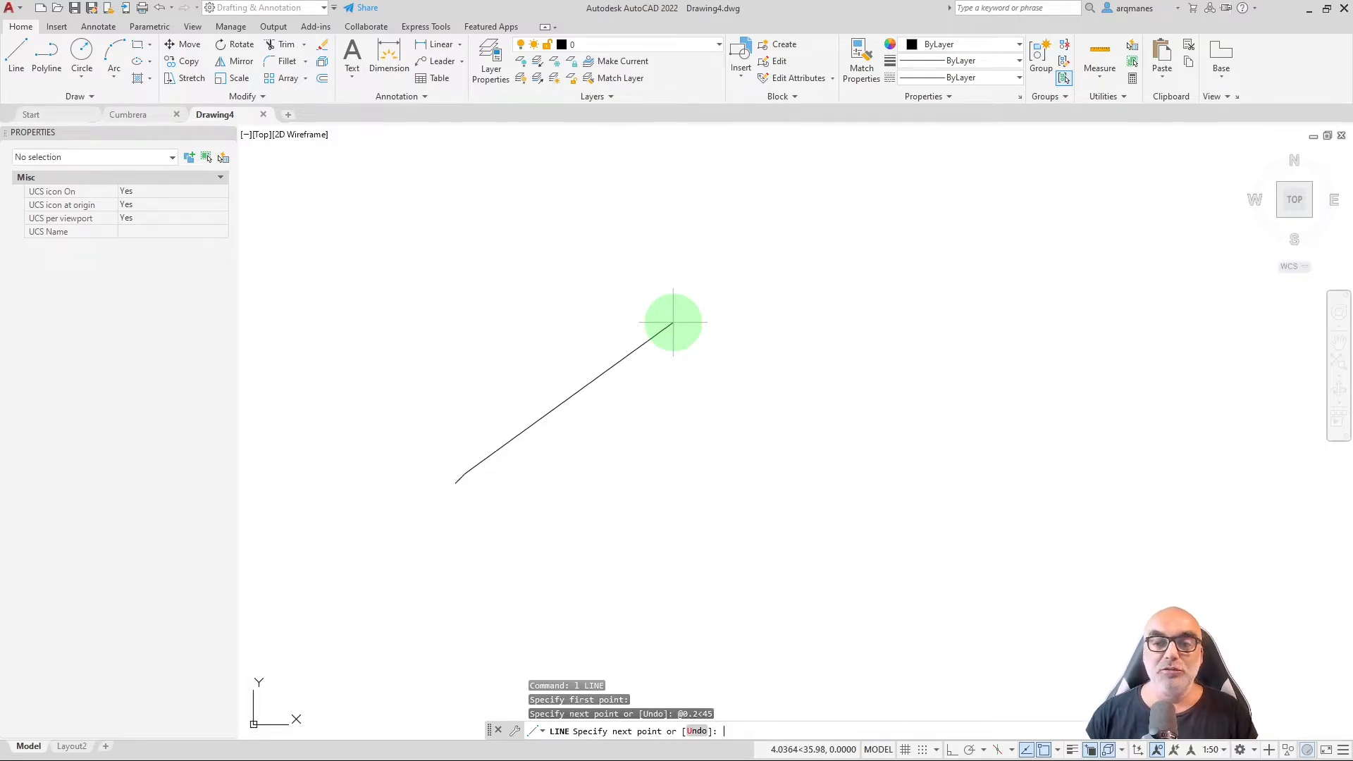
key(Return)
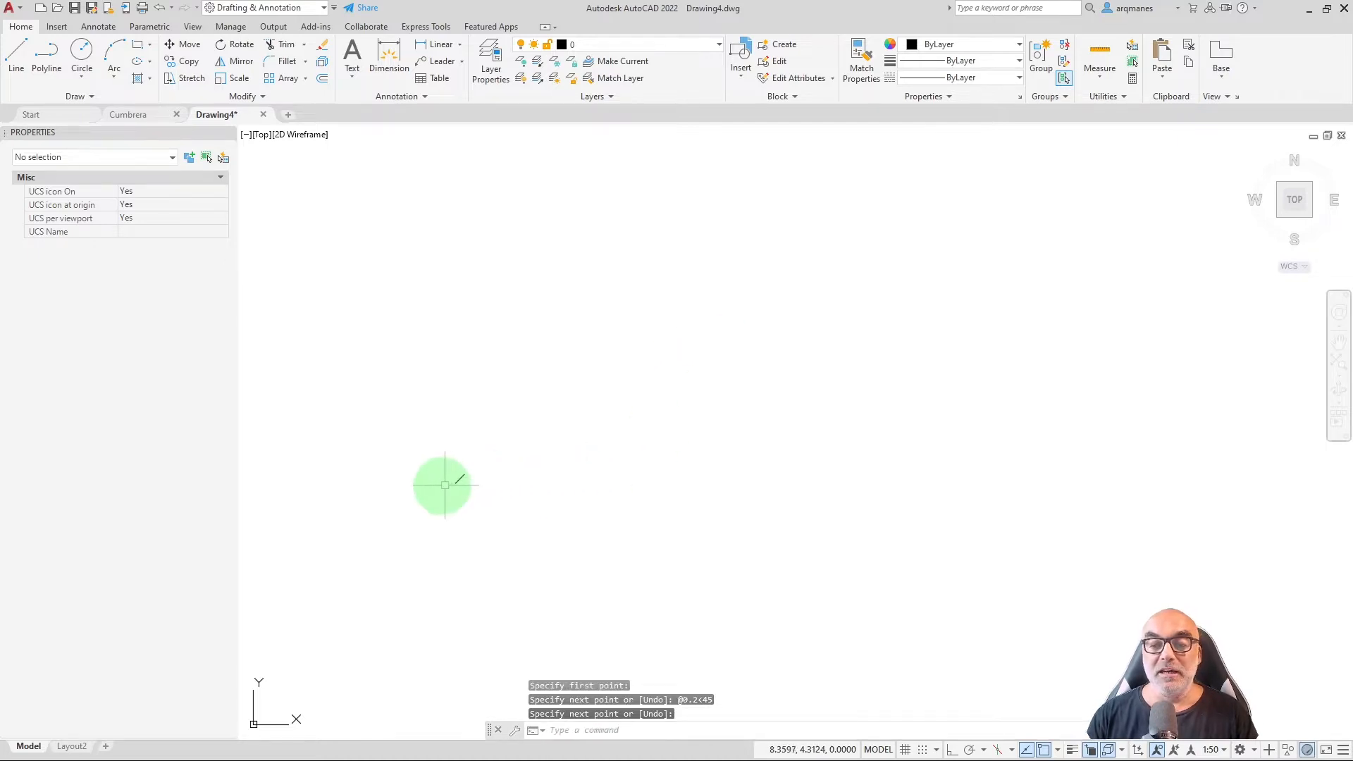
scroll(445, 485, up, 8)
scroll(493, 461, up, 4)
scroll(589, 417, up, 3)
middle_drag(713, 417, 598, 457)
text(dist)
key(Return)
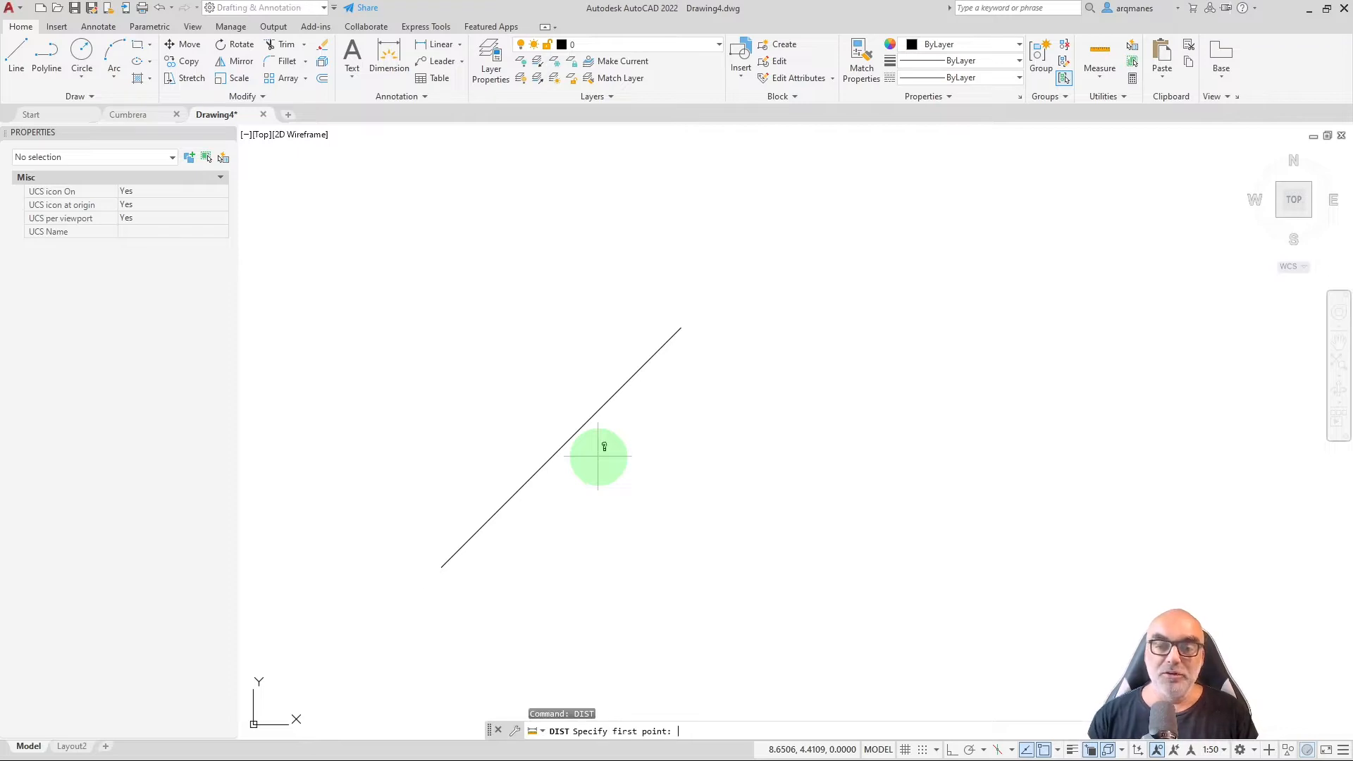
click(441, 566)
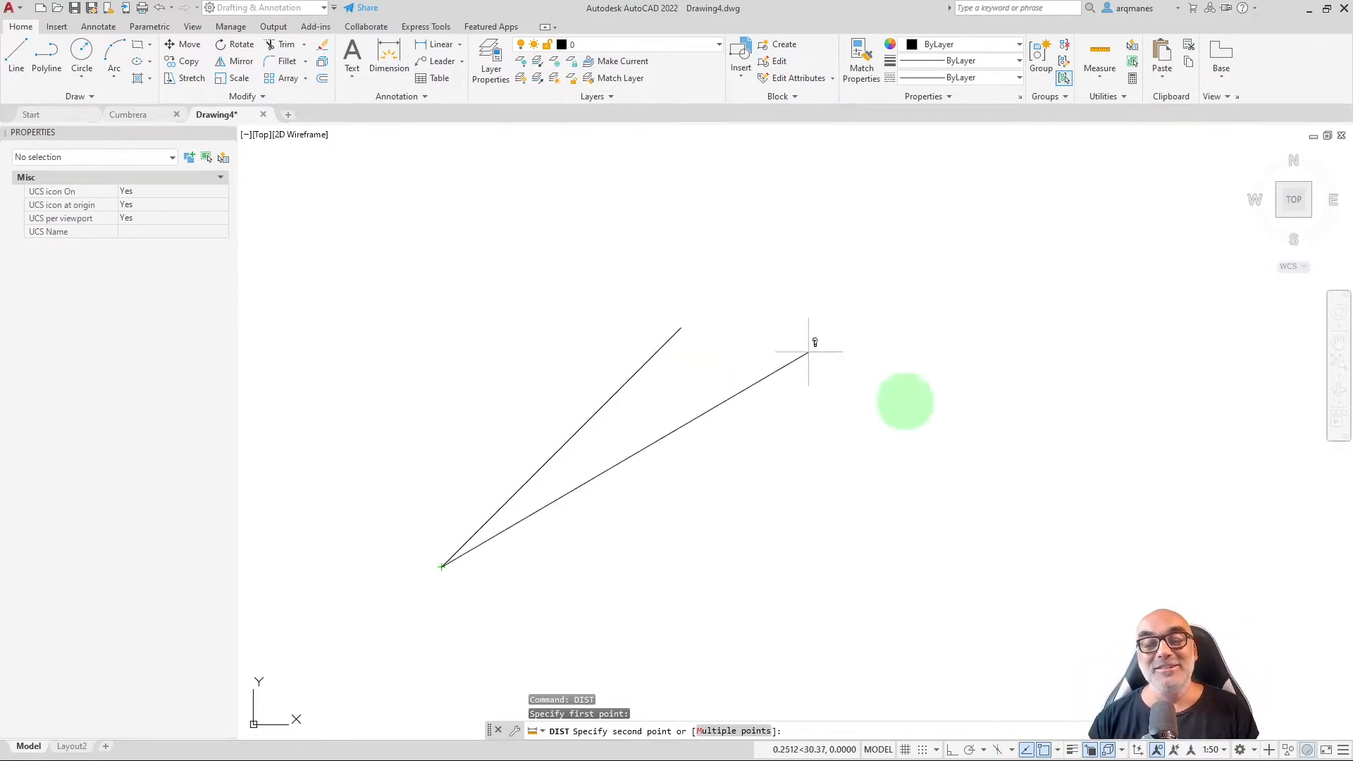
key(Escape)
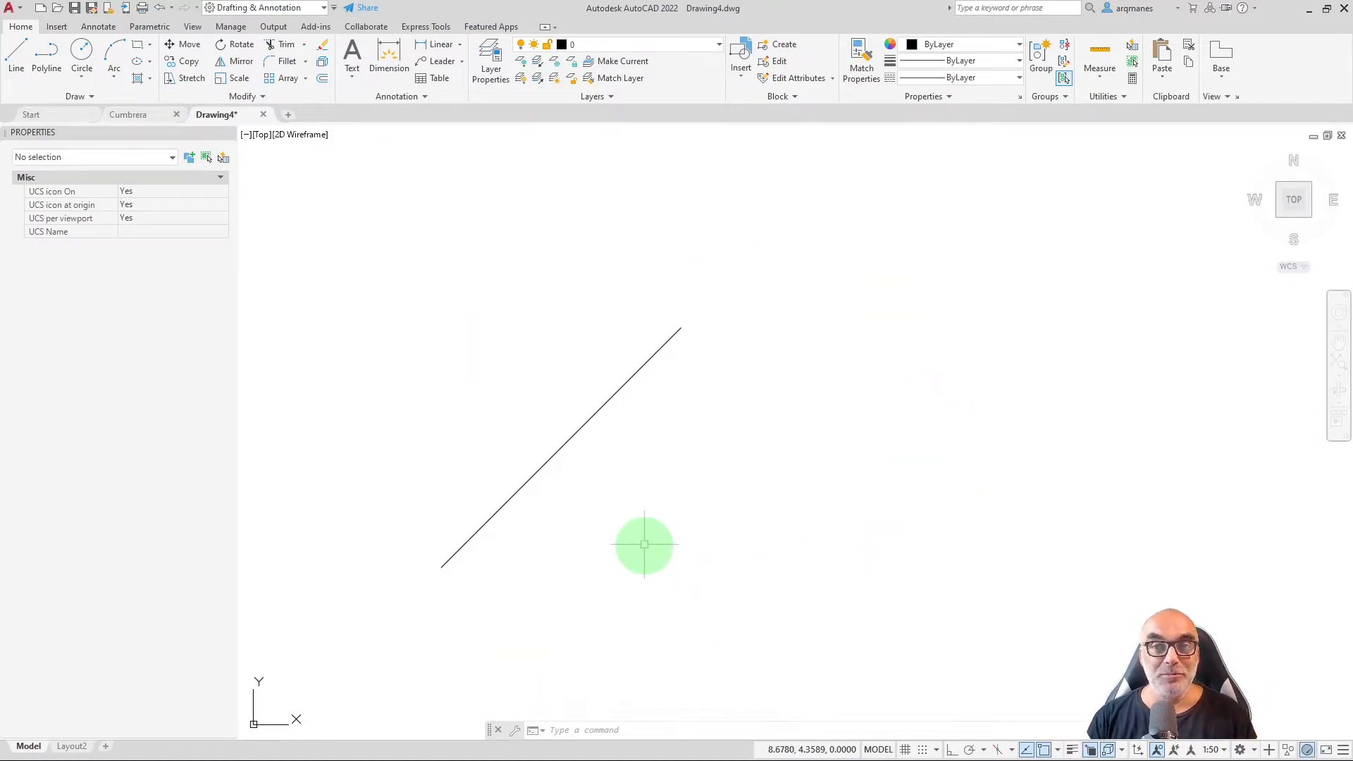
Define the line as a block named cumbrera with its upper endpoint as base point and open it in the block editor.
text(blo)
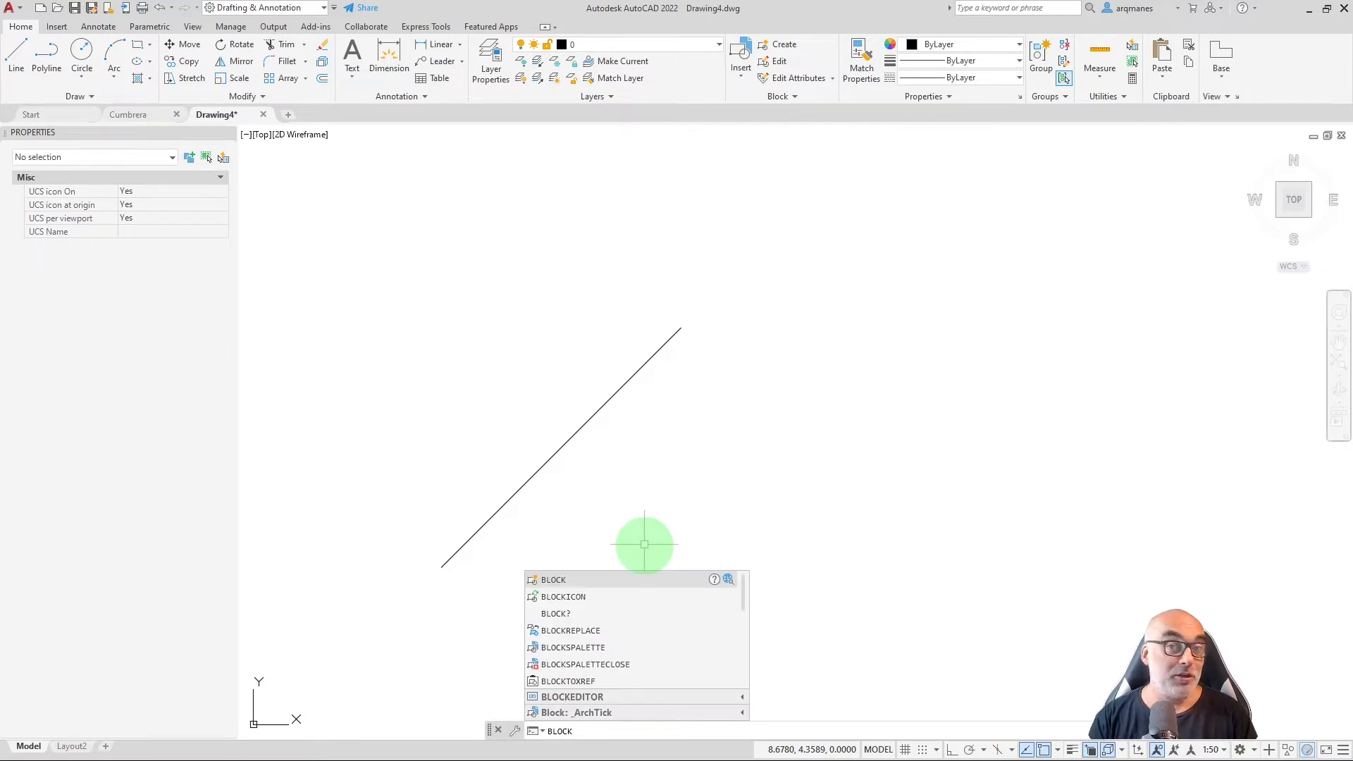
key(Return)
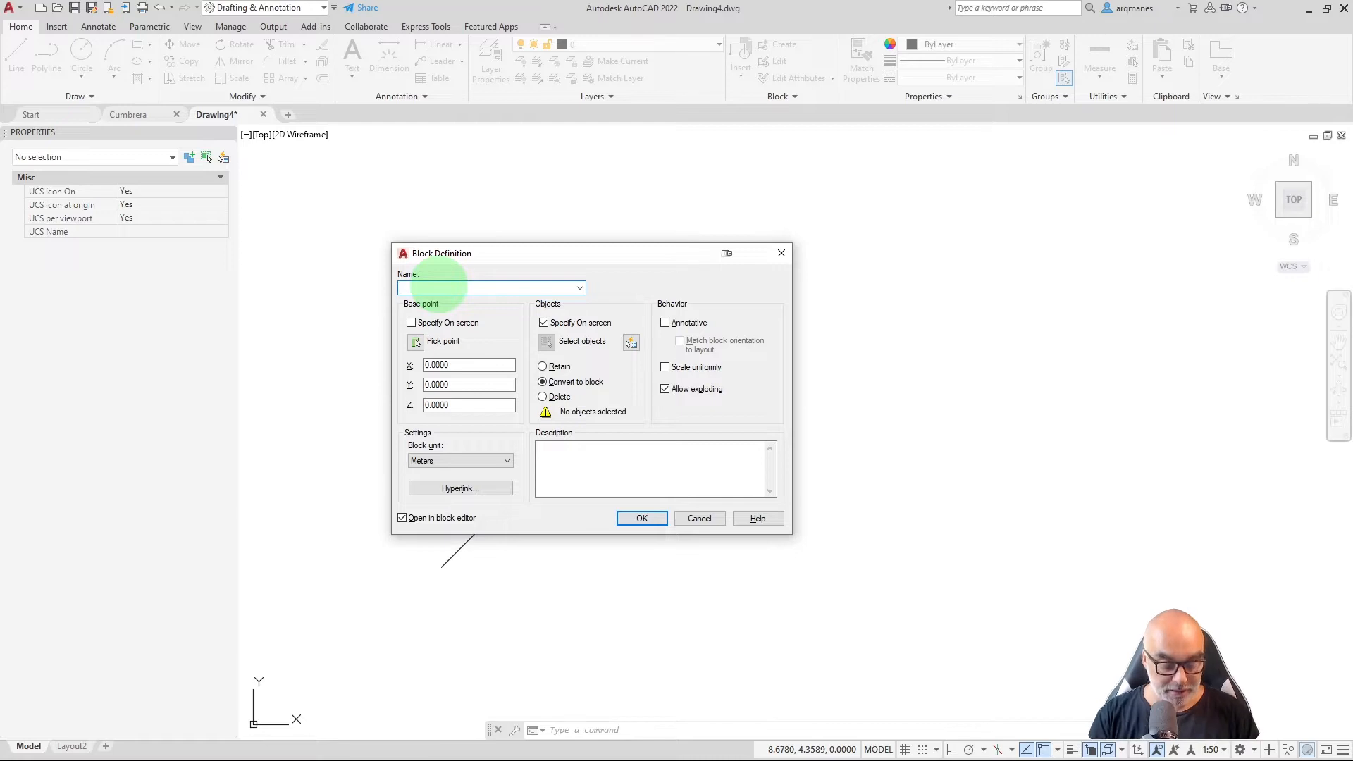
text(cumbrera)
click(416, 343)
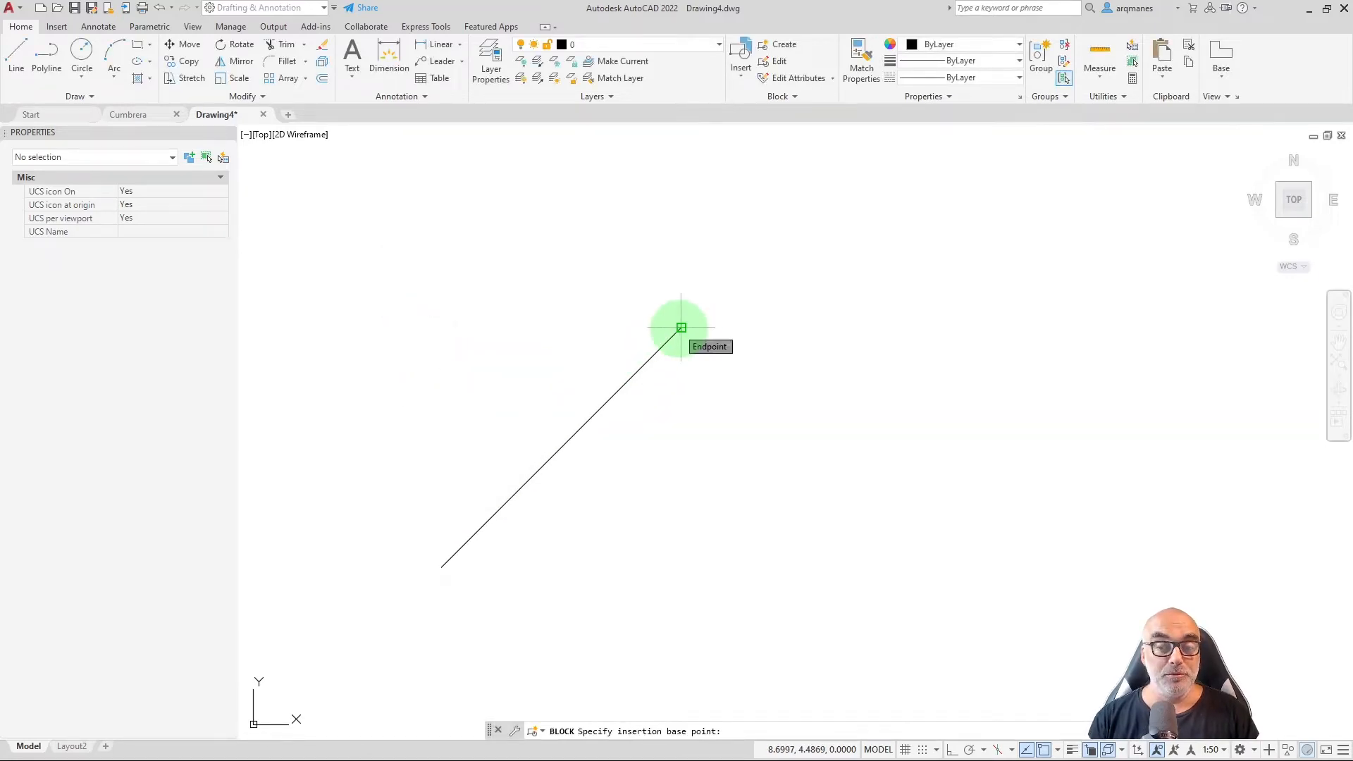
click(680, 328)
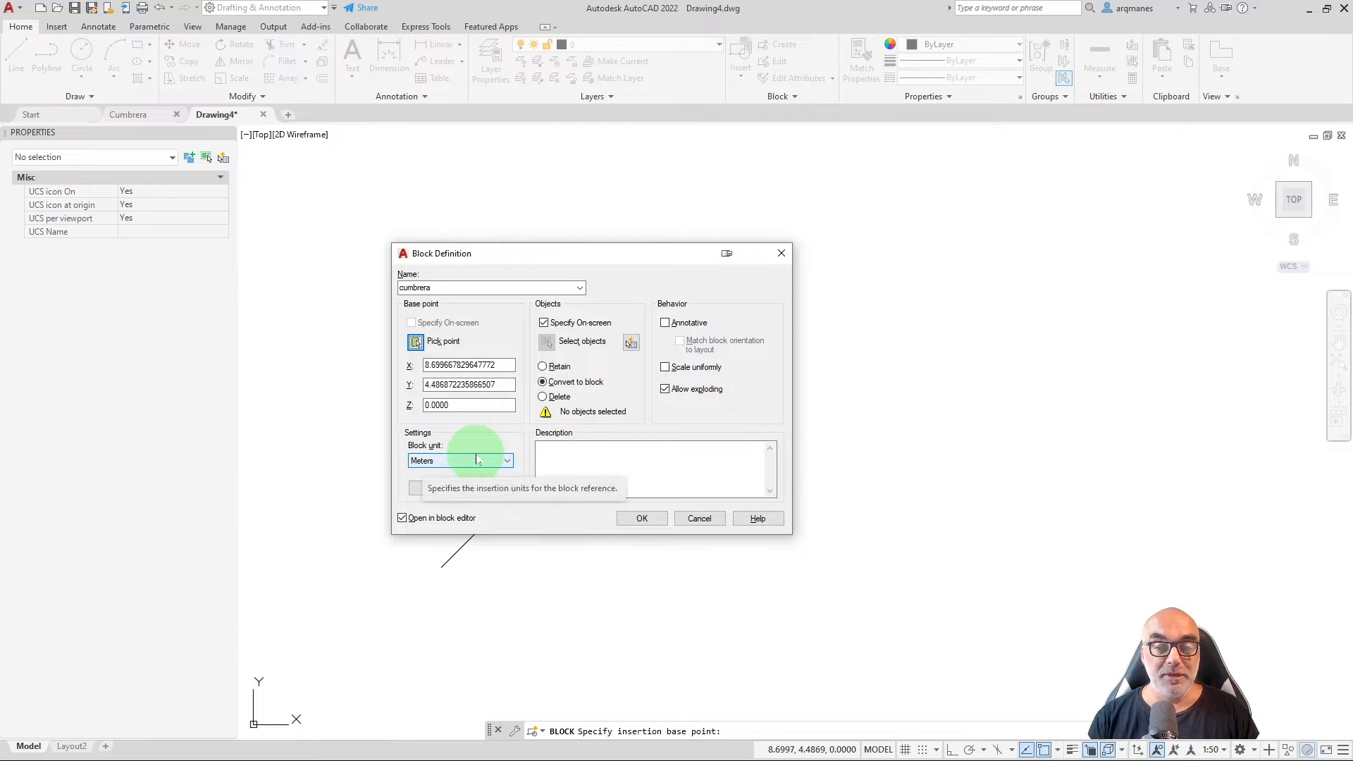
click(547, 343)
click(579, 426)
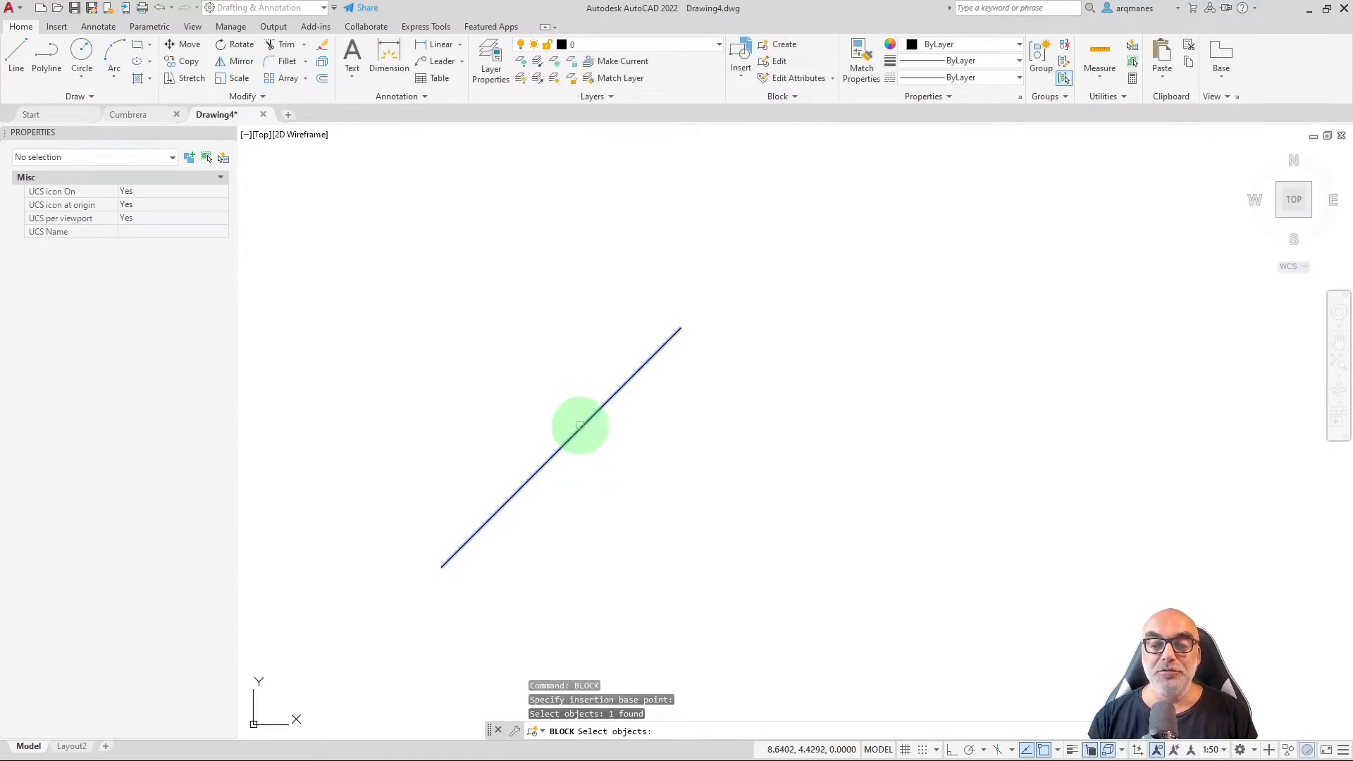
key(Return)
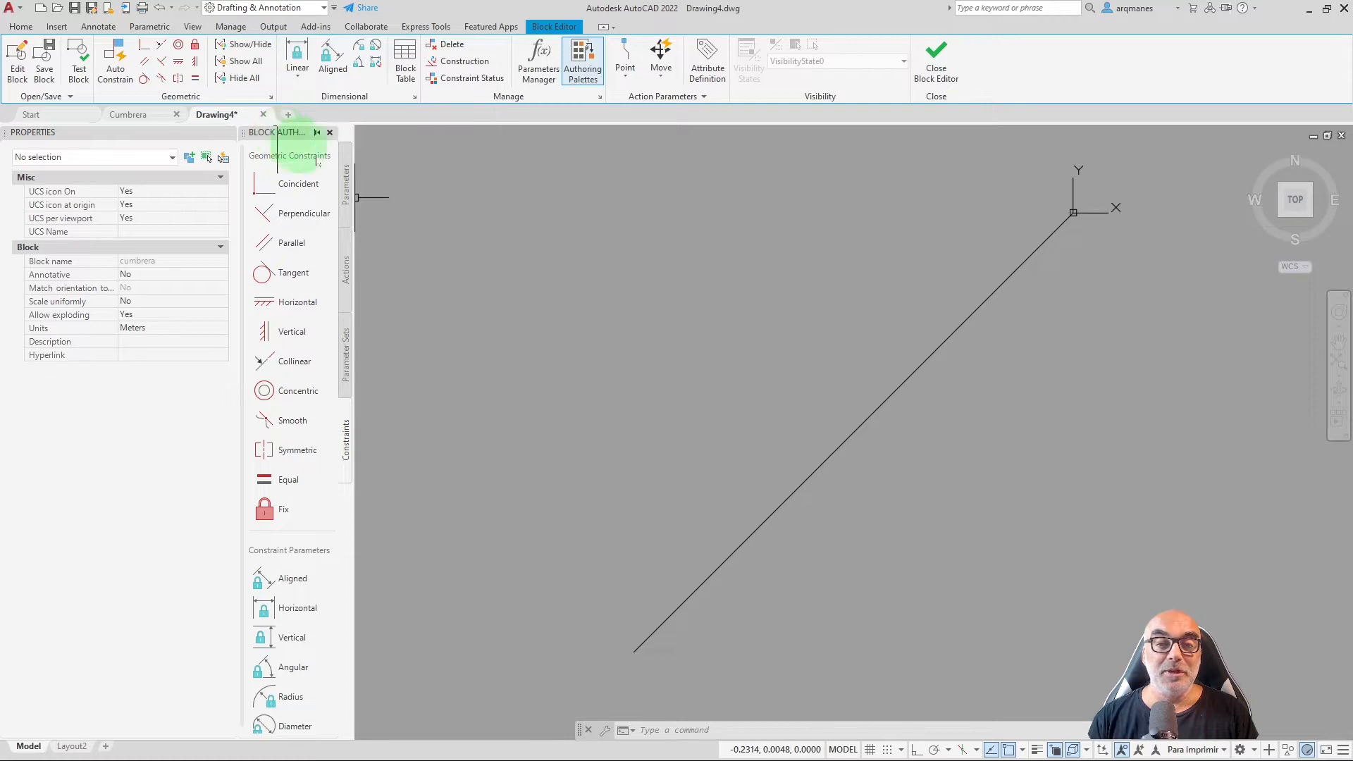
drag(420, 206, 427, 233)
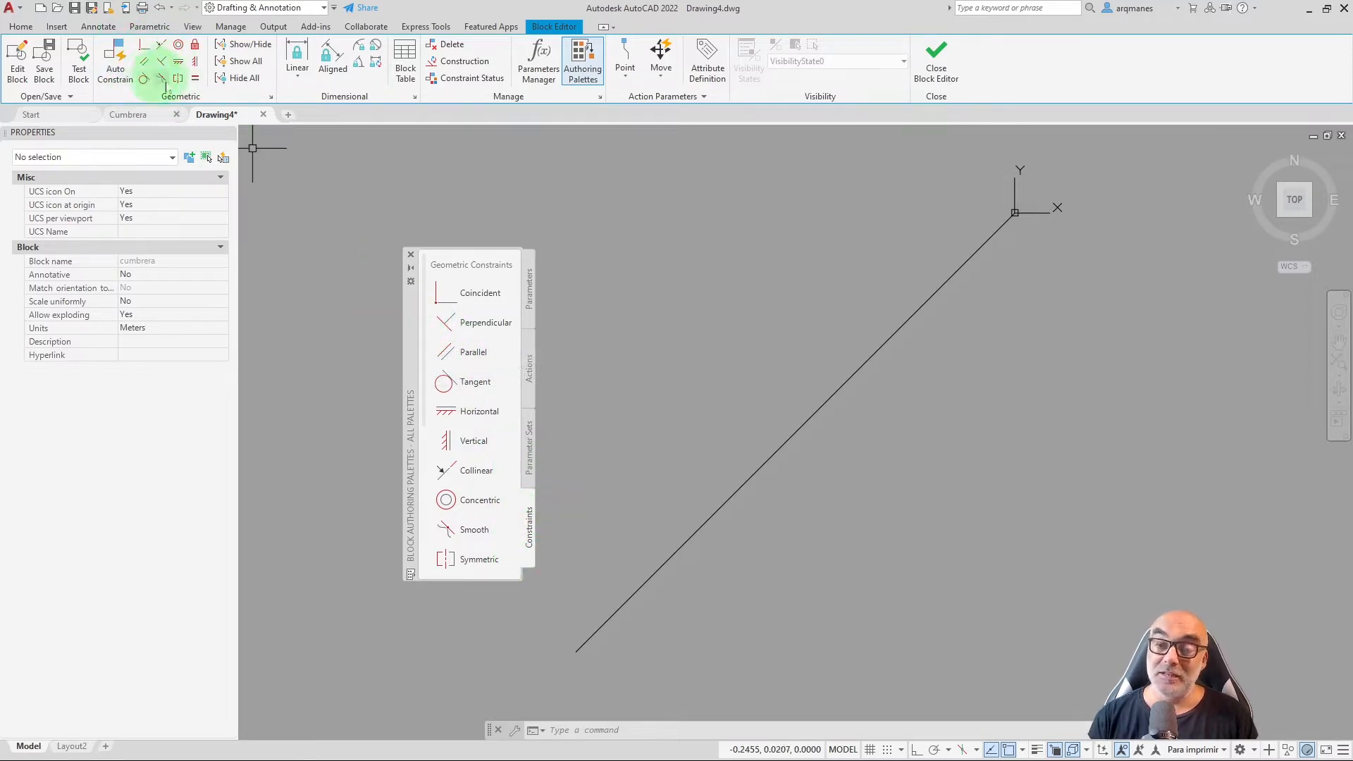
drag(413, 336, 243, 258)
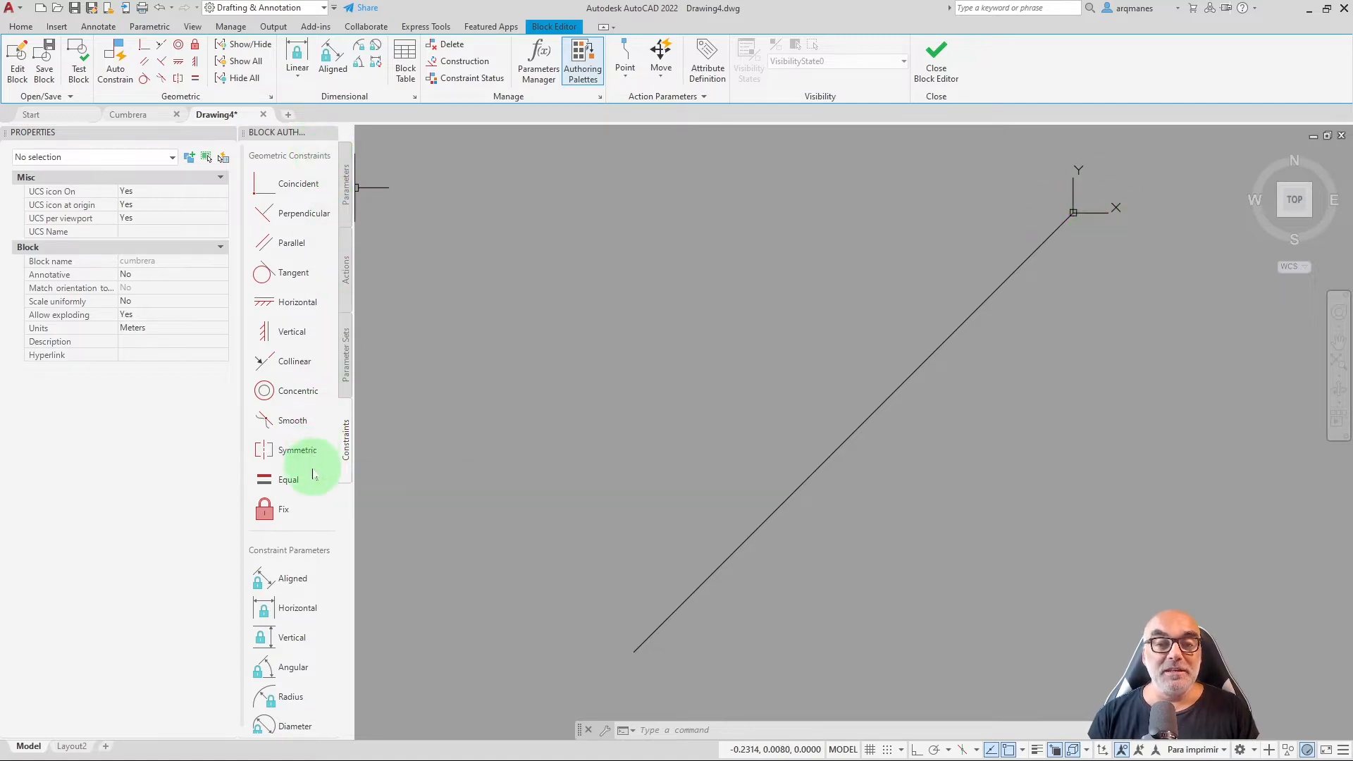
click(276, 518)
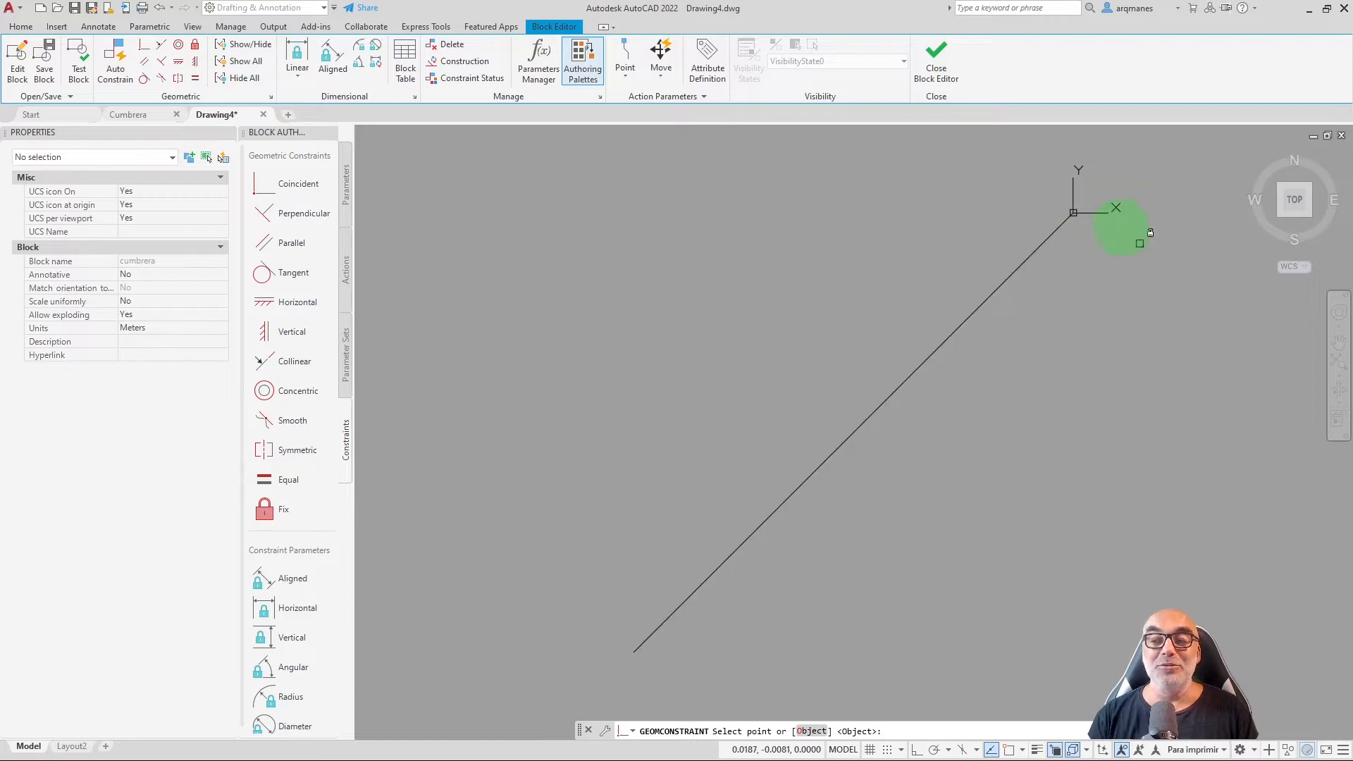
mouse_move(1116, 188)
middle_down()
mouse_move(952, 325)
mouse_move(856, 372)
mouse_move(780, 484)
mouse_move(764, 543)
middle_up()
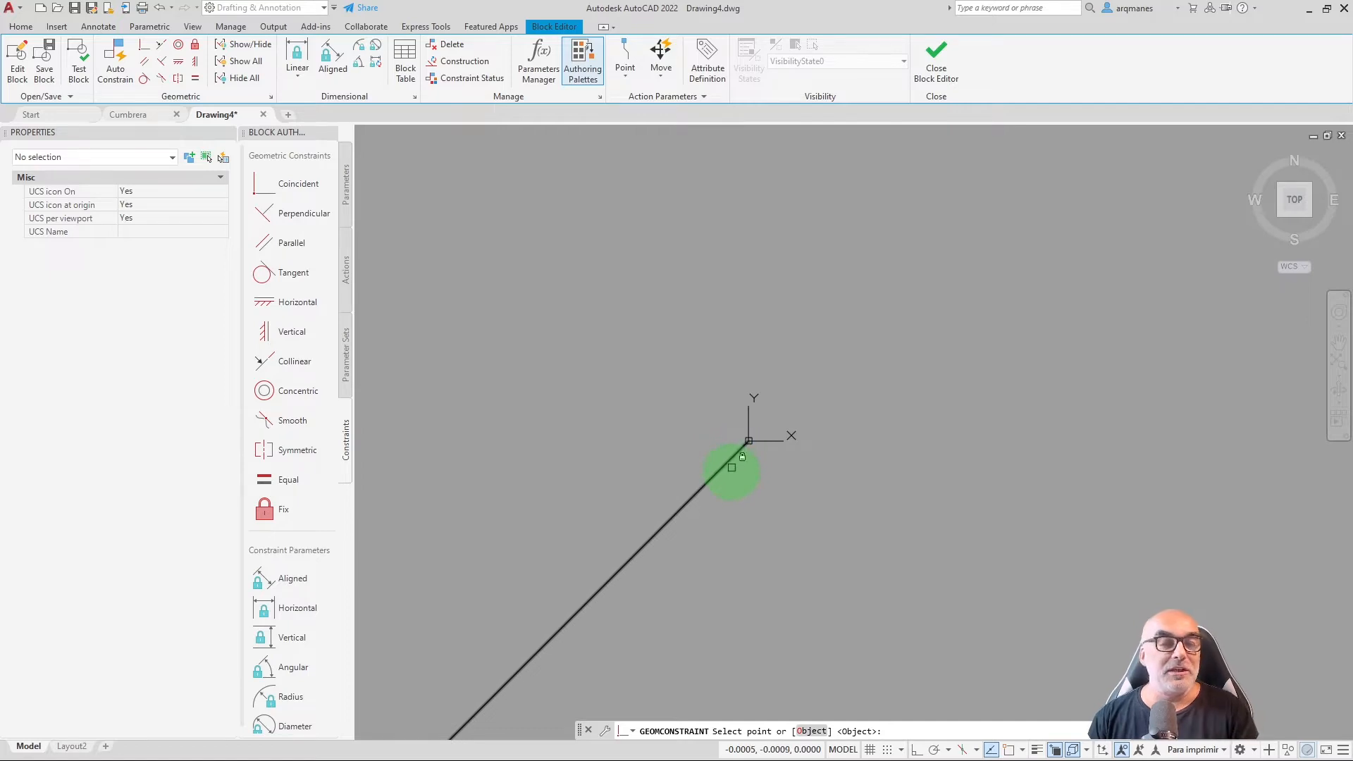
key(Escape)
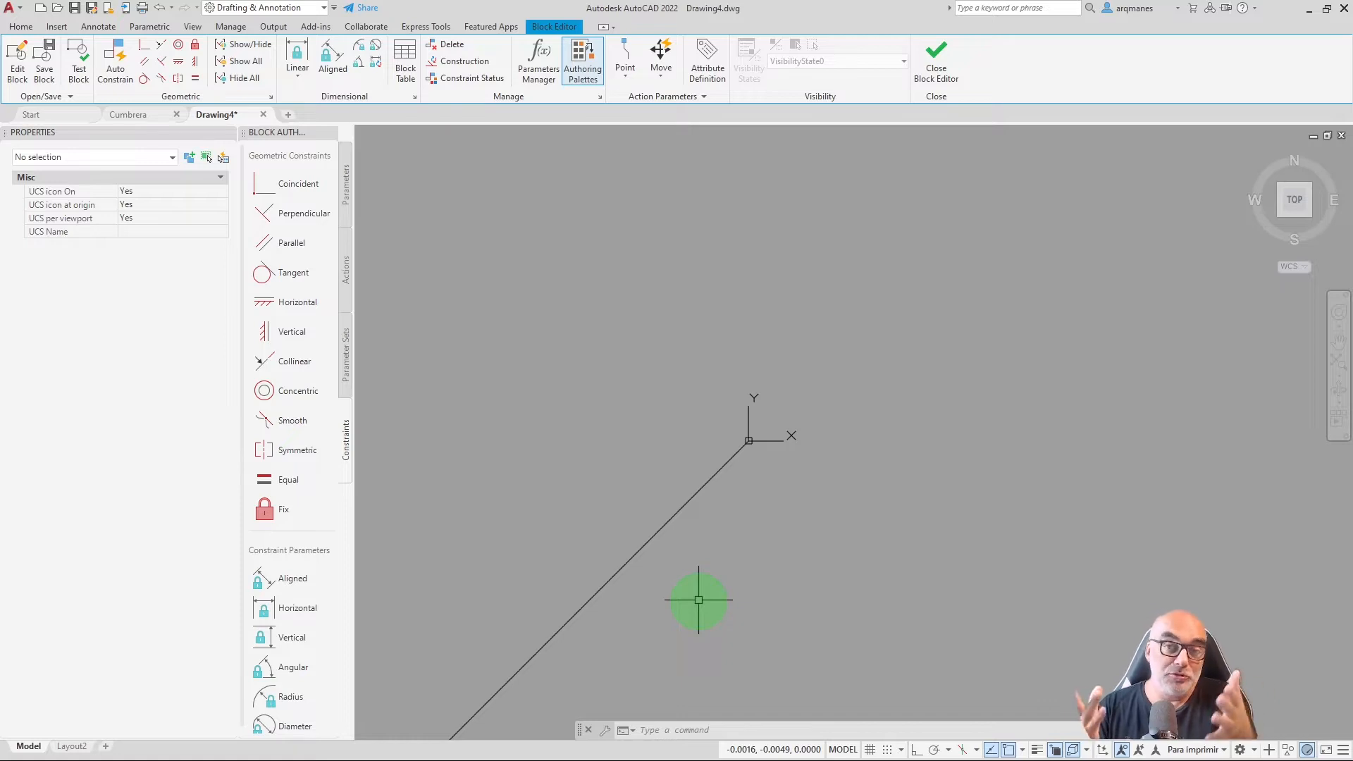
Run UCSICON with the Noorigin option to clear the line's upper endpoint, and briefly show the grid to check the origin axes.
text(UCSICON)
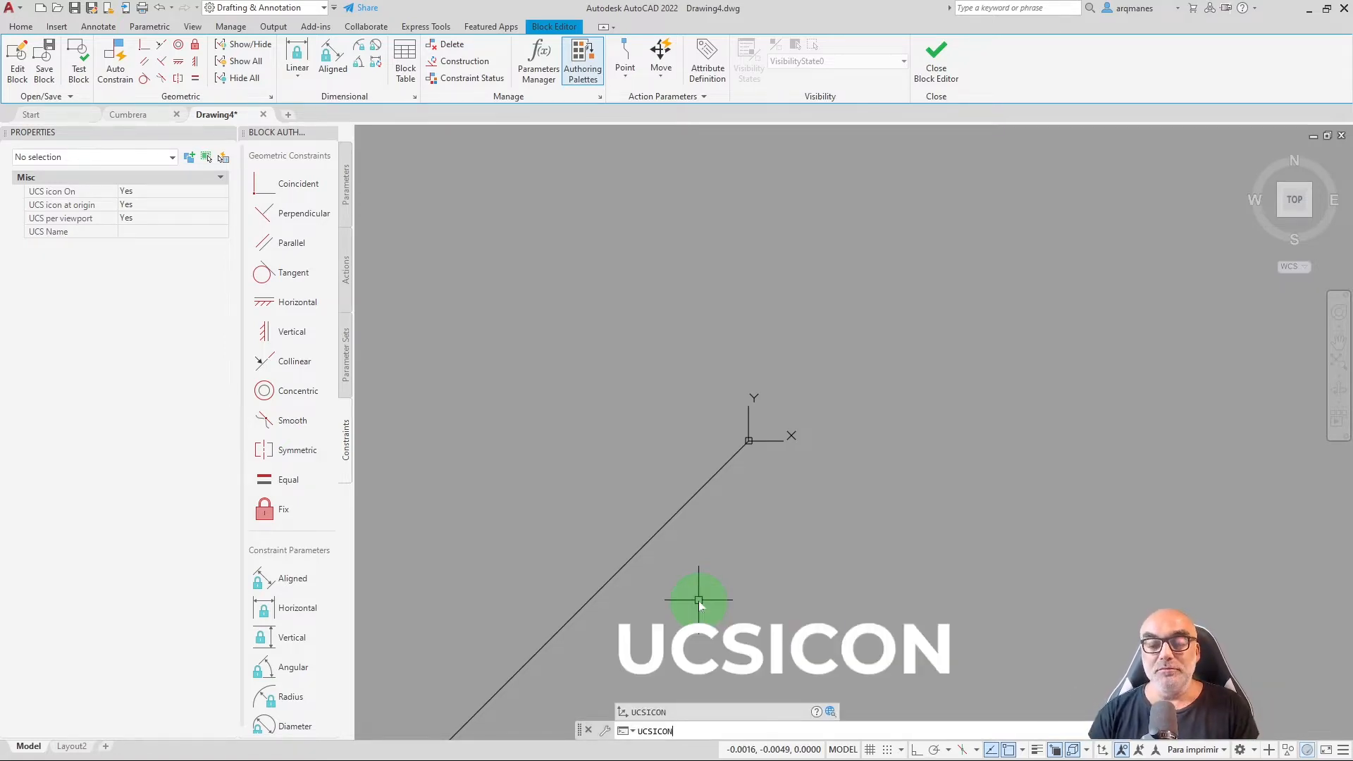
key(Return)
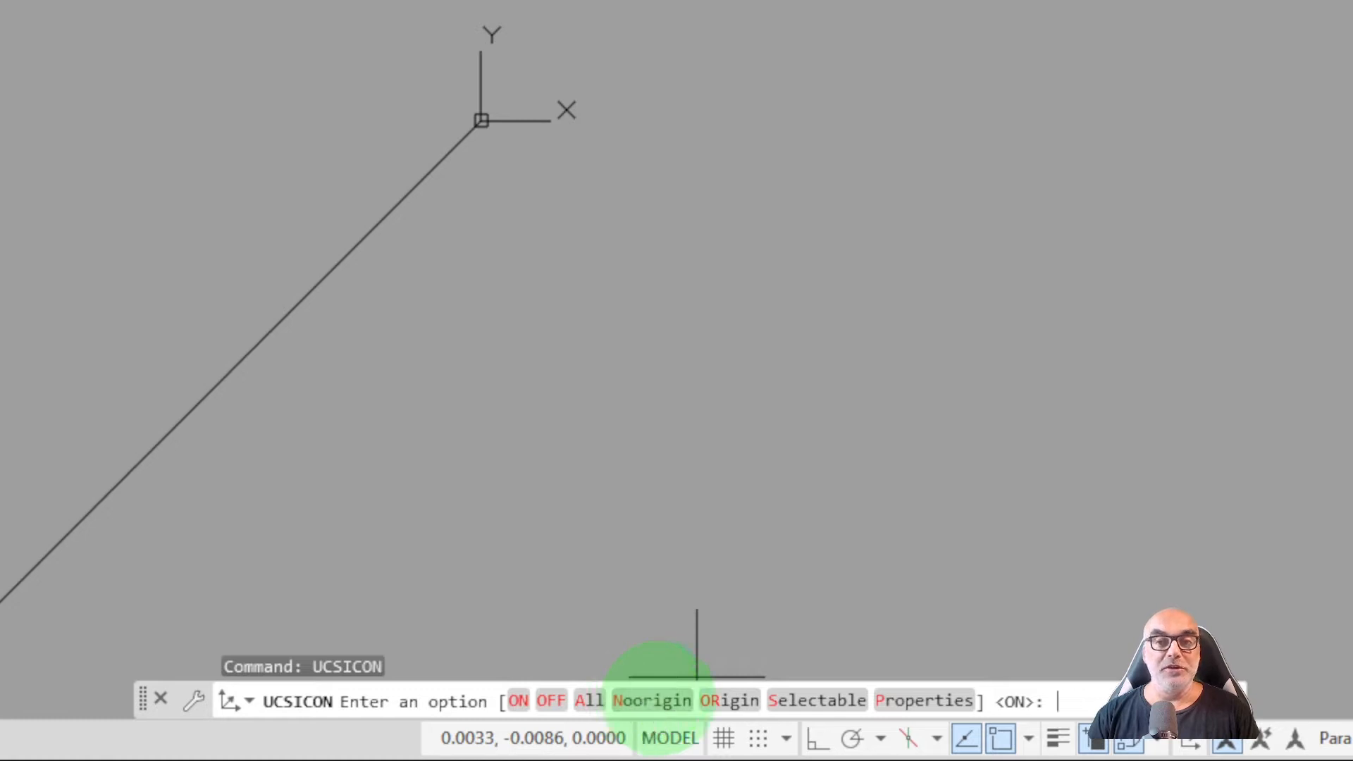
click(653, 699)
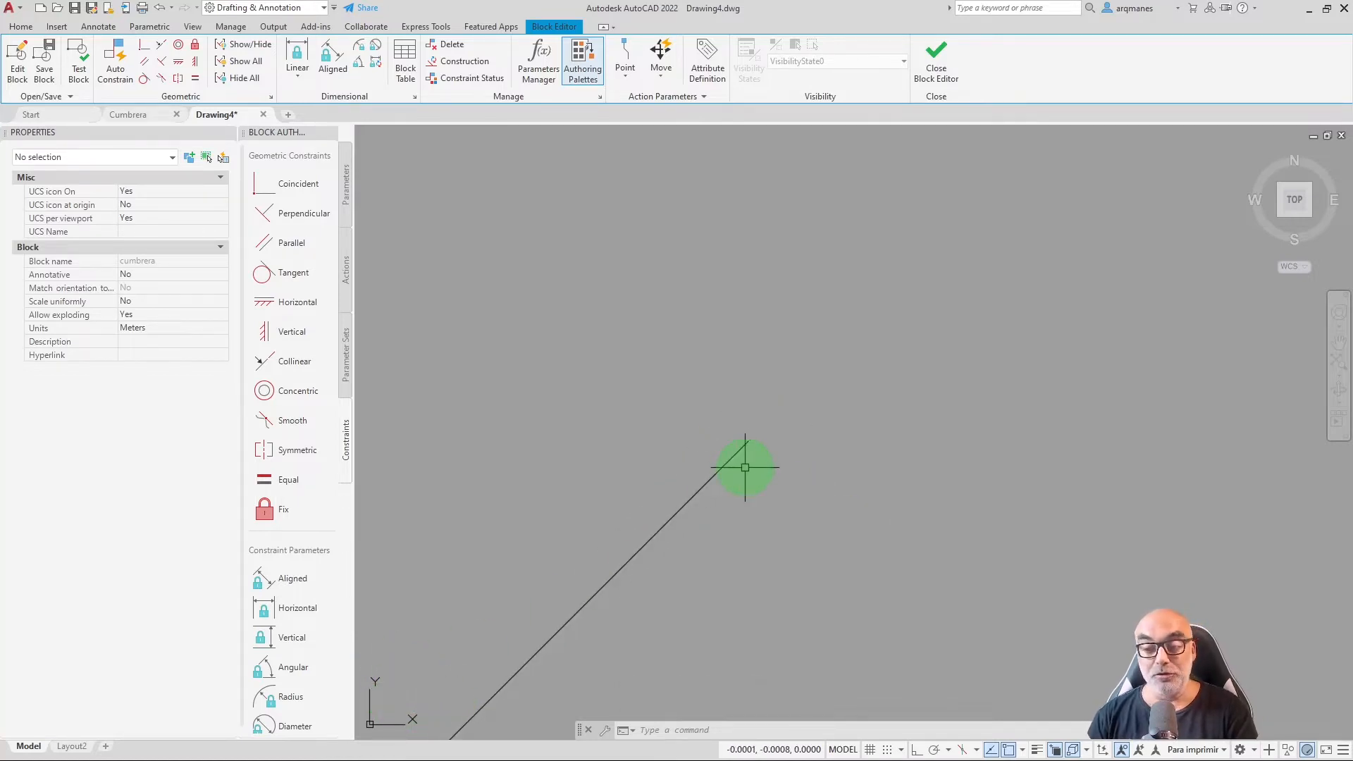
key(F7)
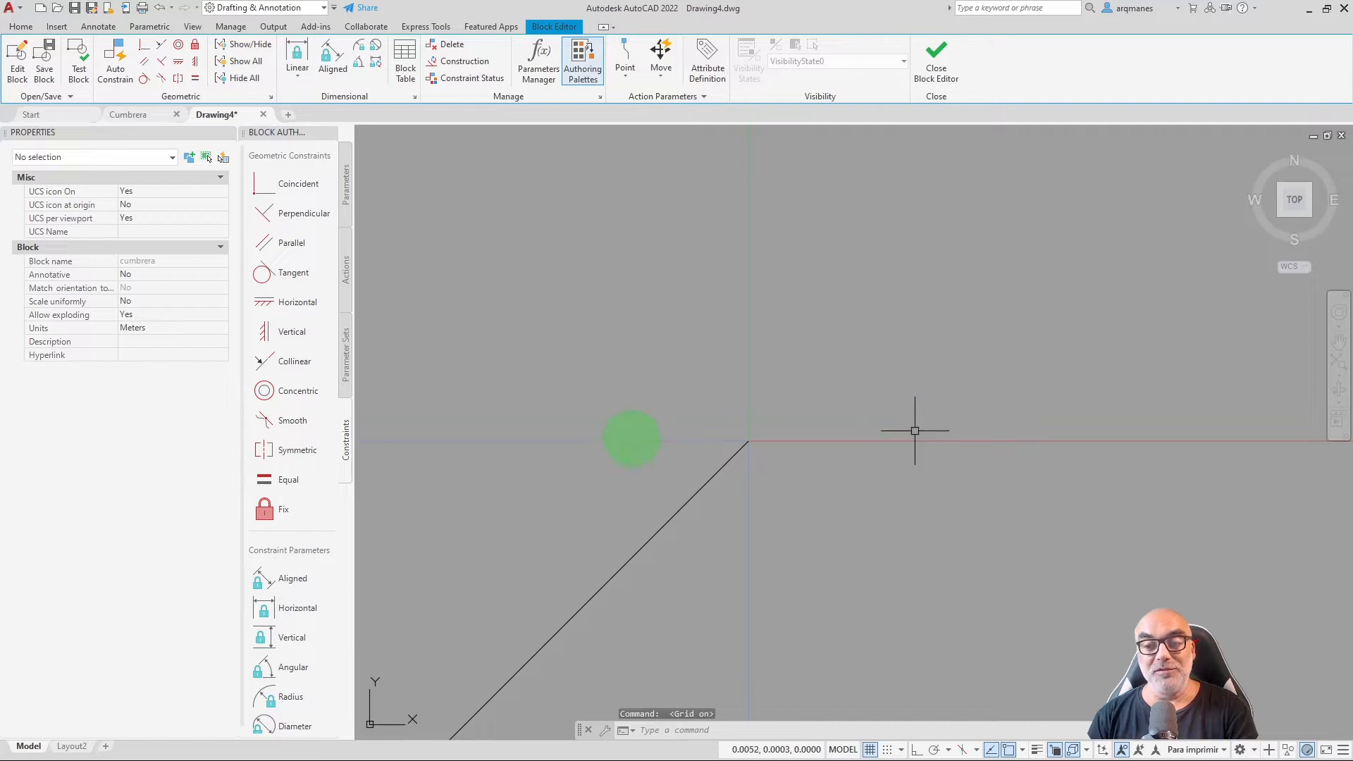
key(F7)
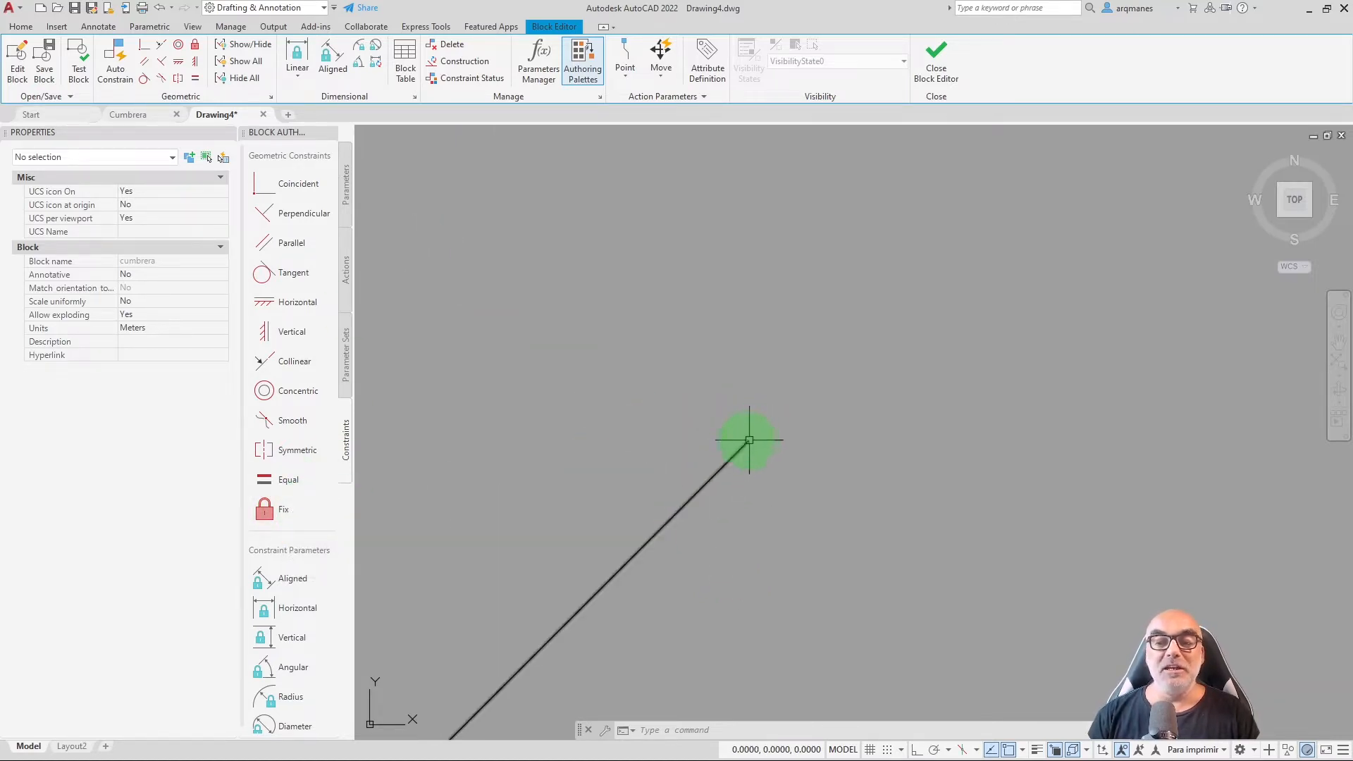
Apply a Fix geometric constraint to the upper endpoint of the line.
click(282, 511)
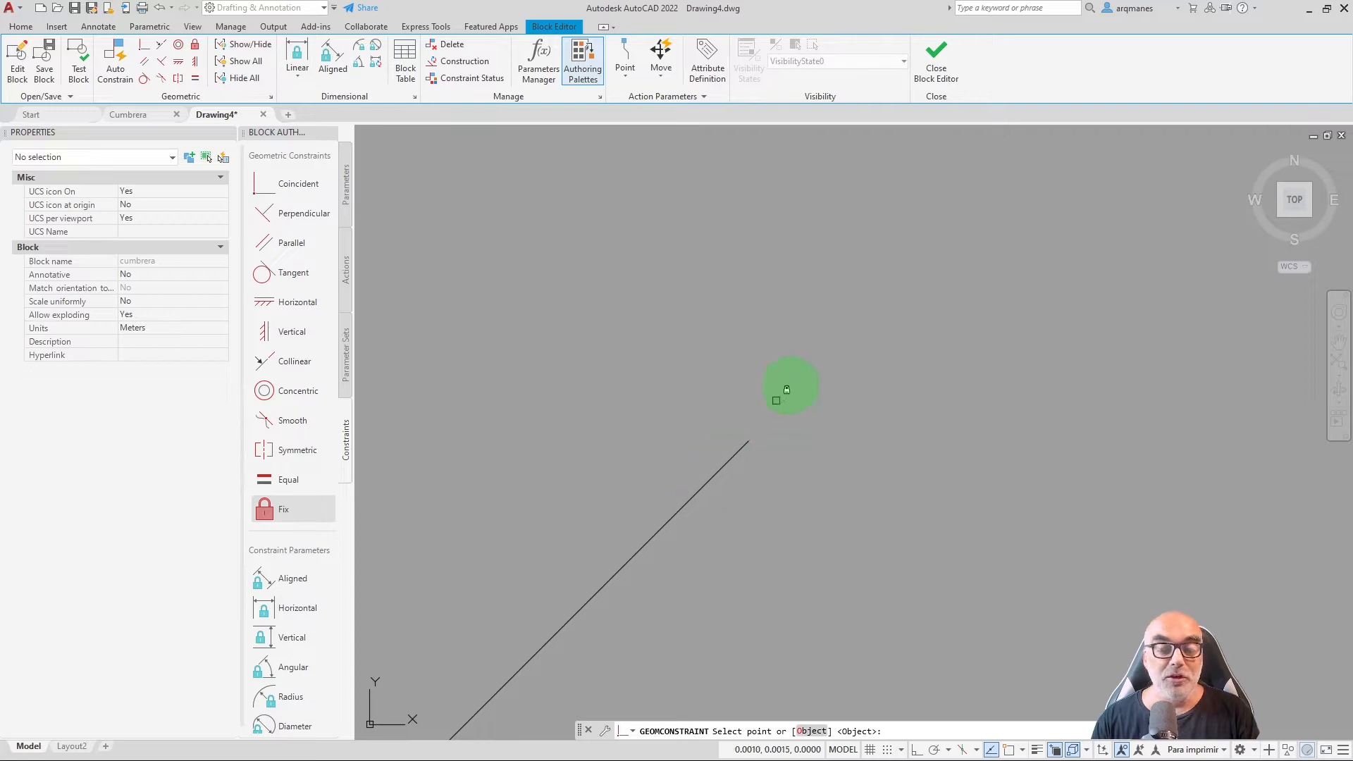
scroll(789, 386, down, 5)
scroll(853, 331, up, 4)
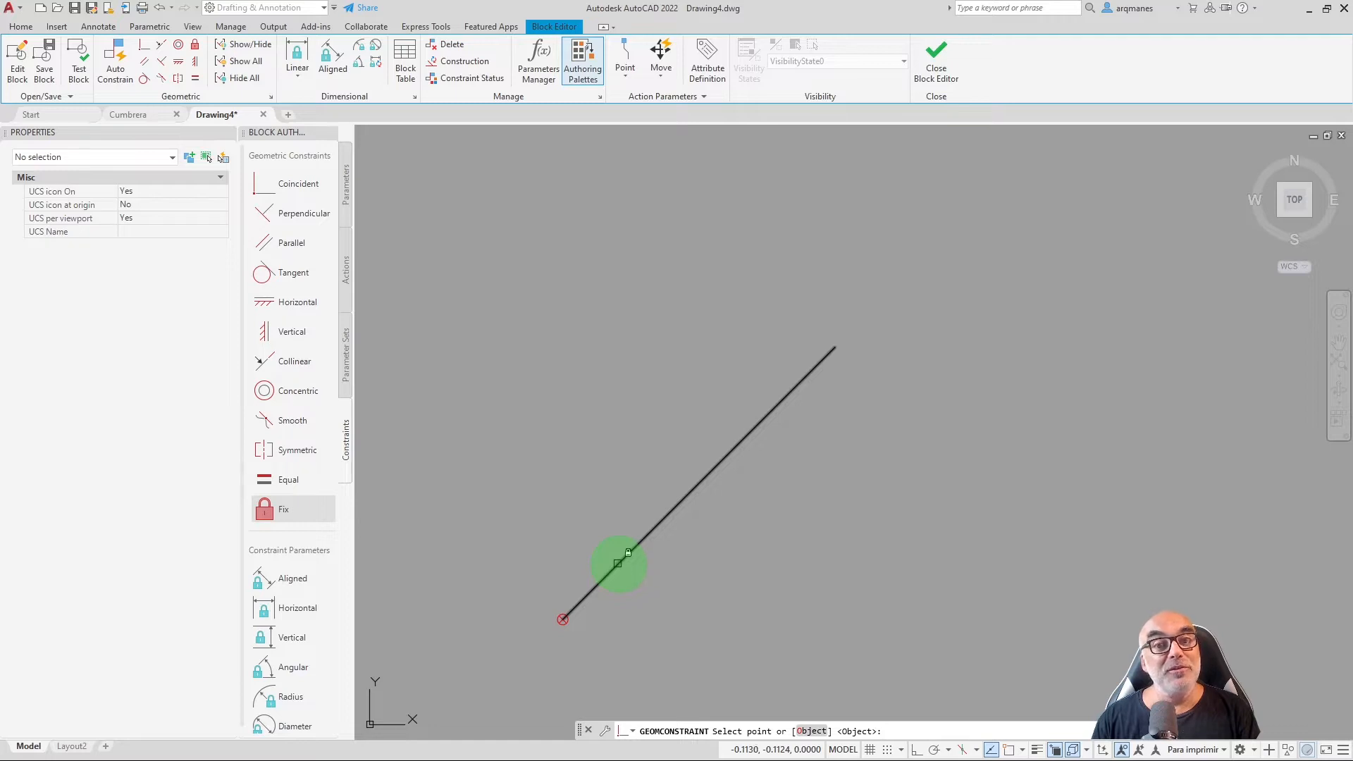
scroll(878, 323, up, 2)
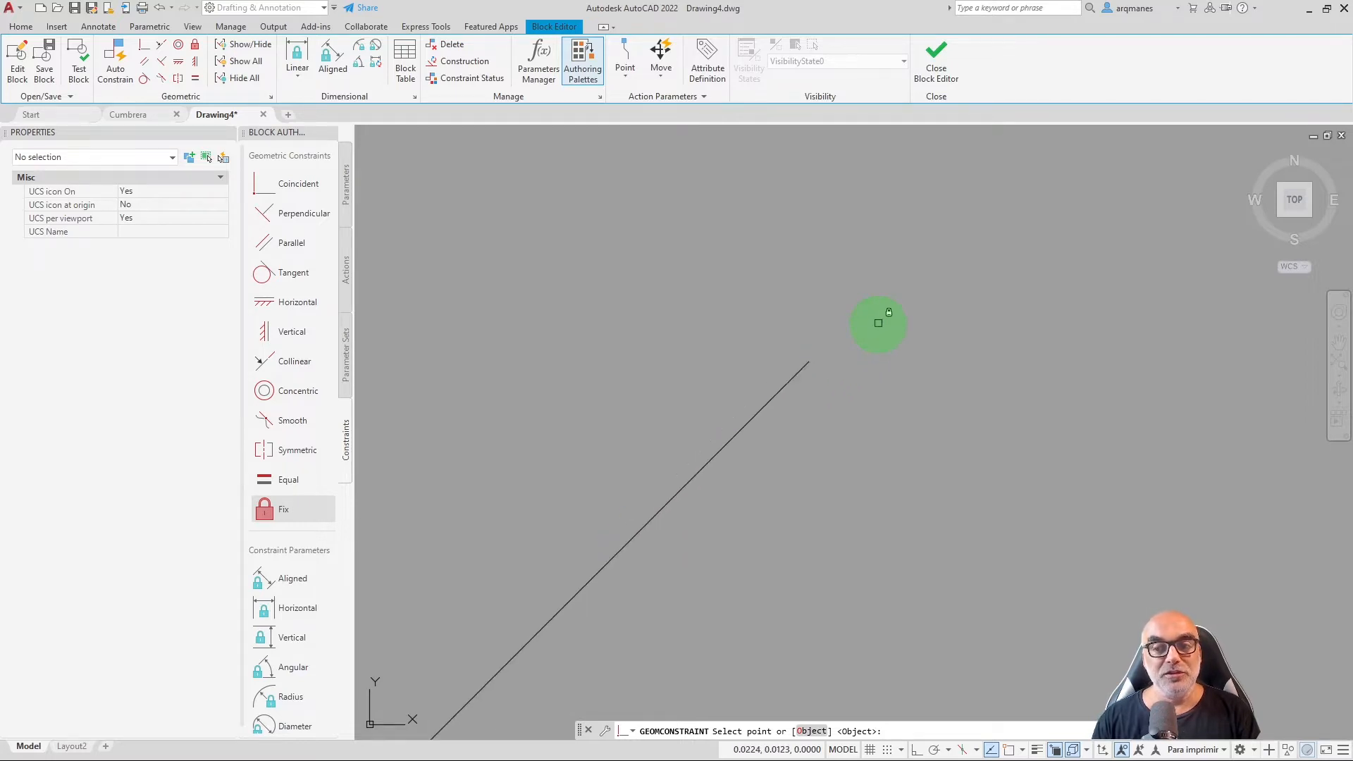
click(782, 390)
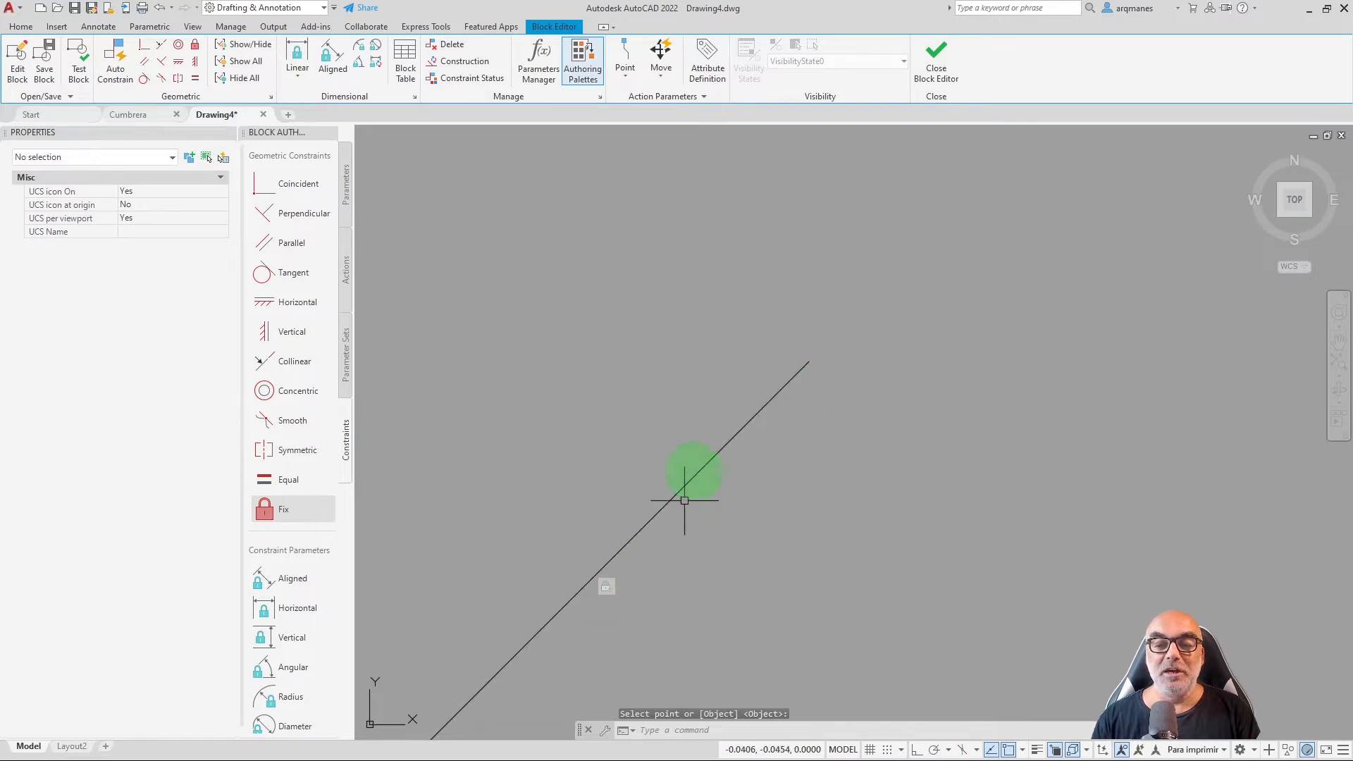
scroll(700, 374, down, 2)
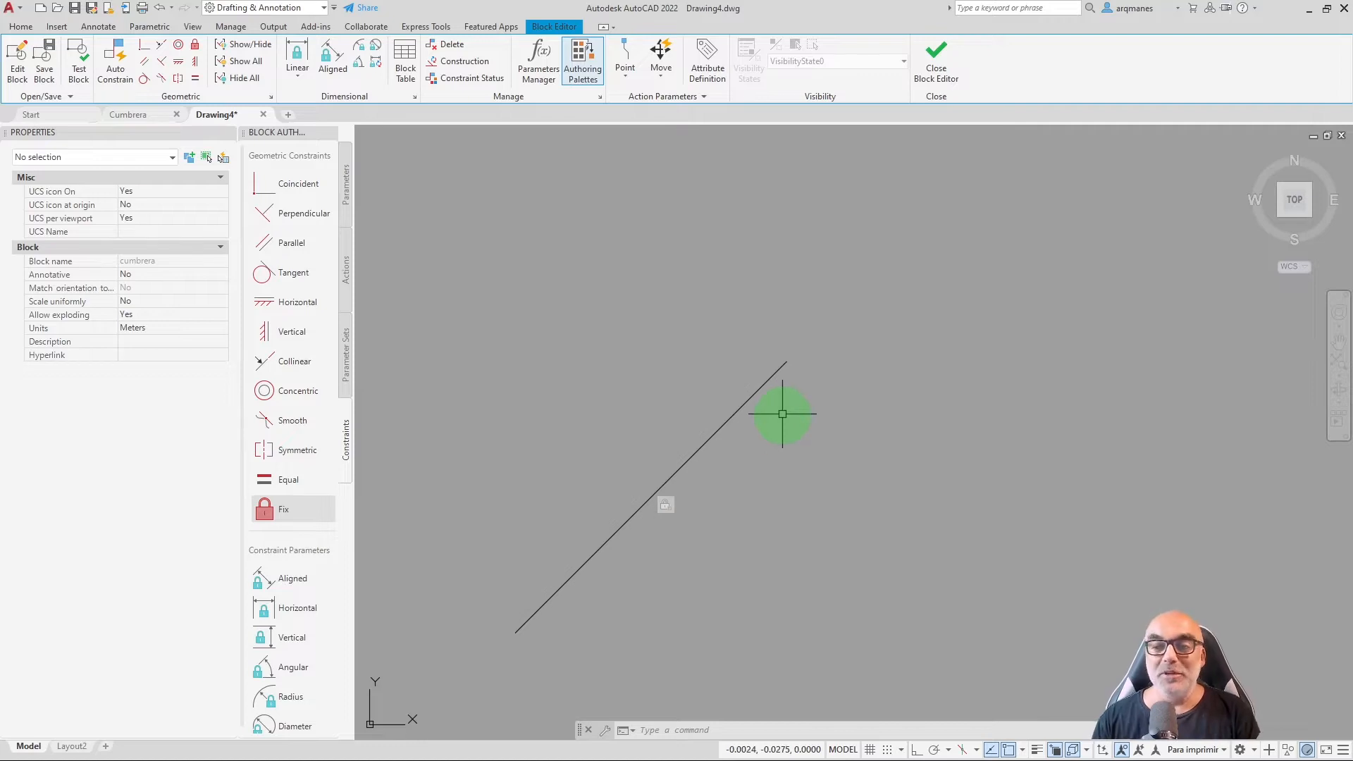
Set the current object color to Yellow and the current lineweight to 0.40 mm.
click(20, 26)
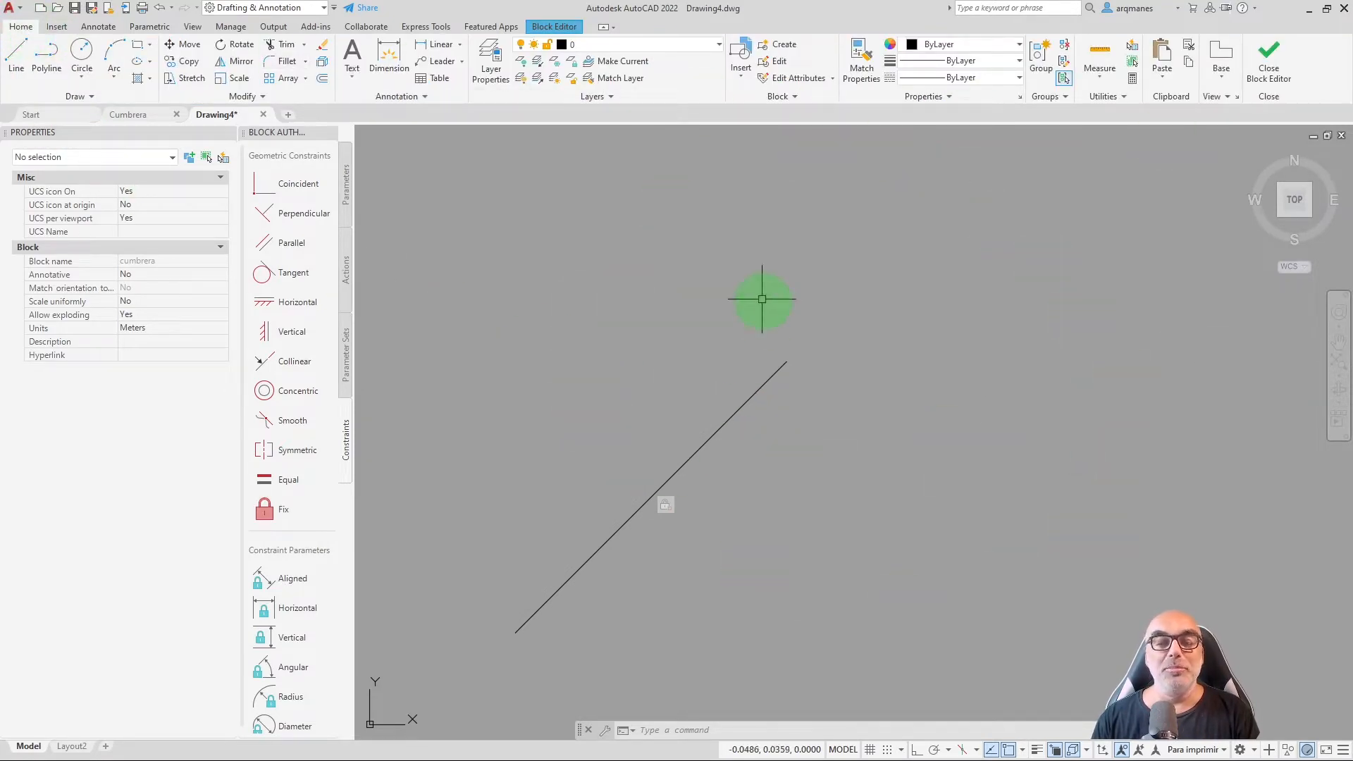
click(948, 49)
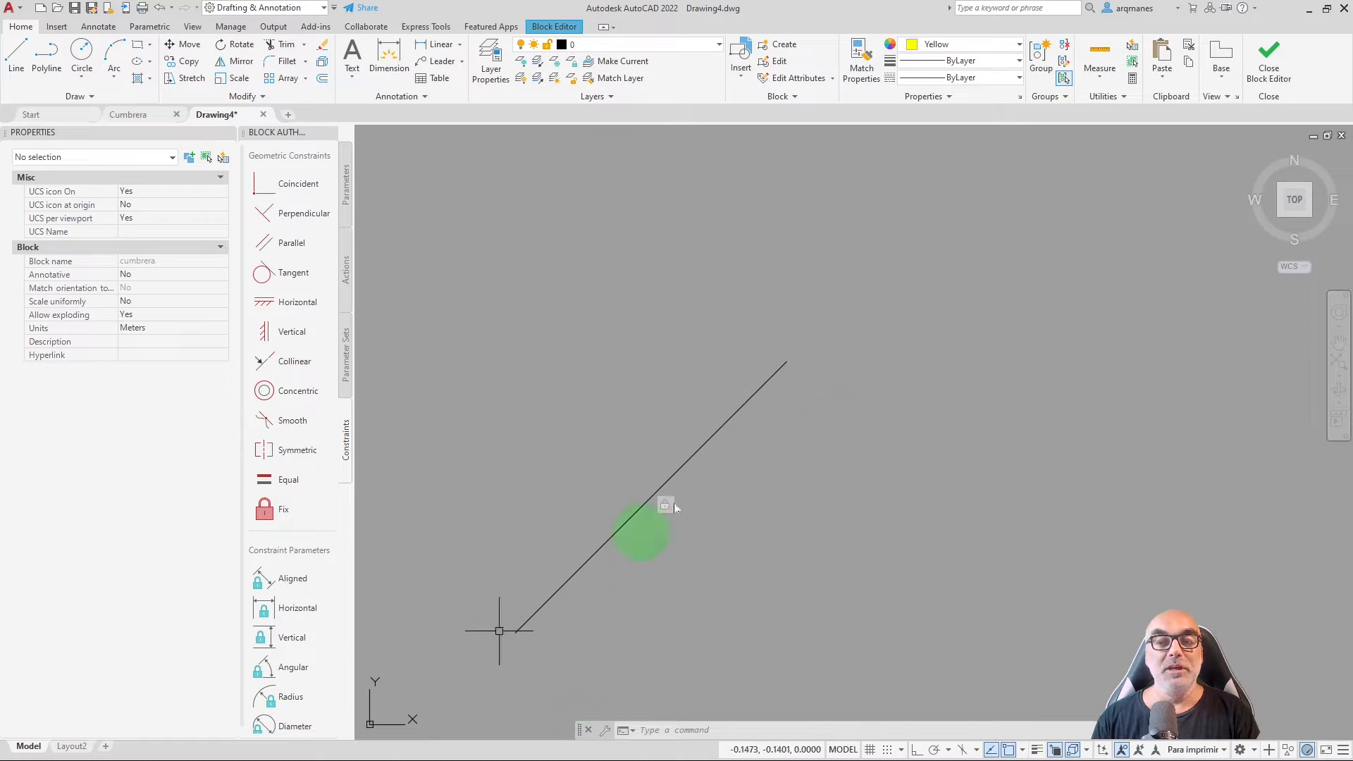
click(948, 62)
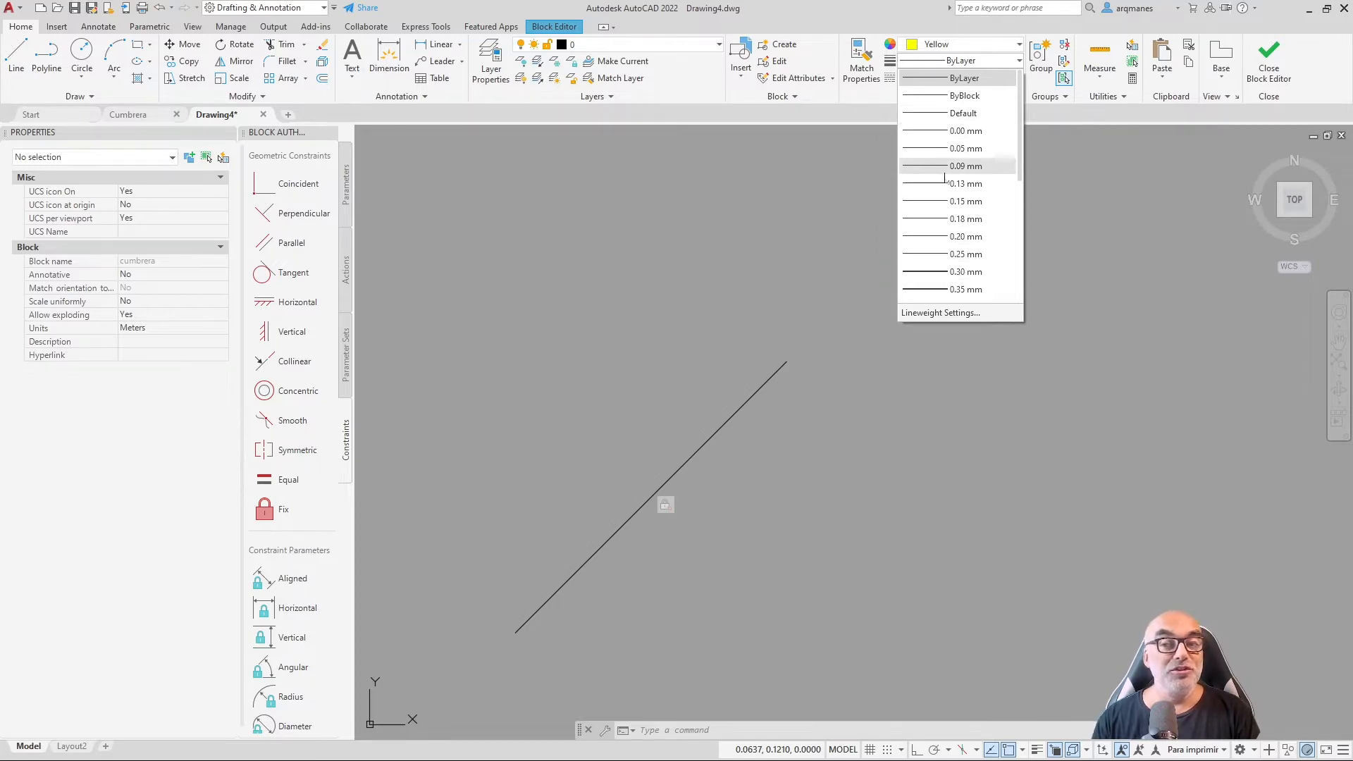
scroll(937, 285, down, 1)
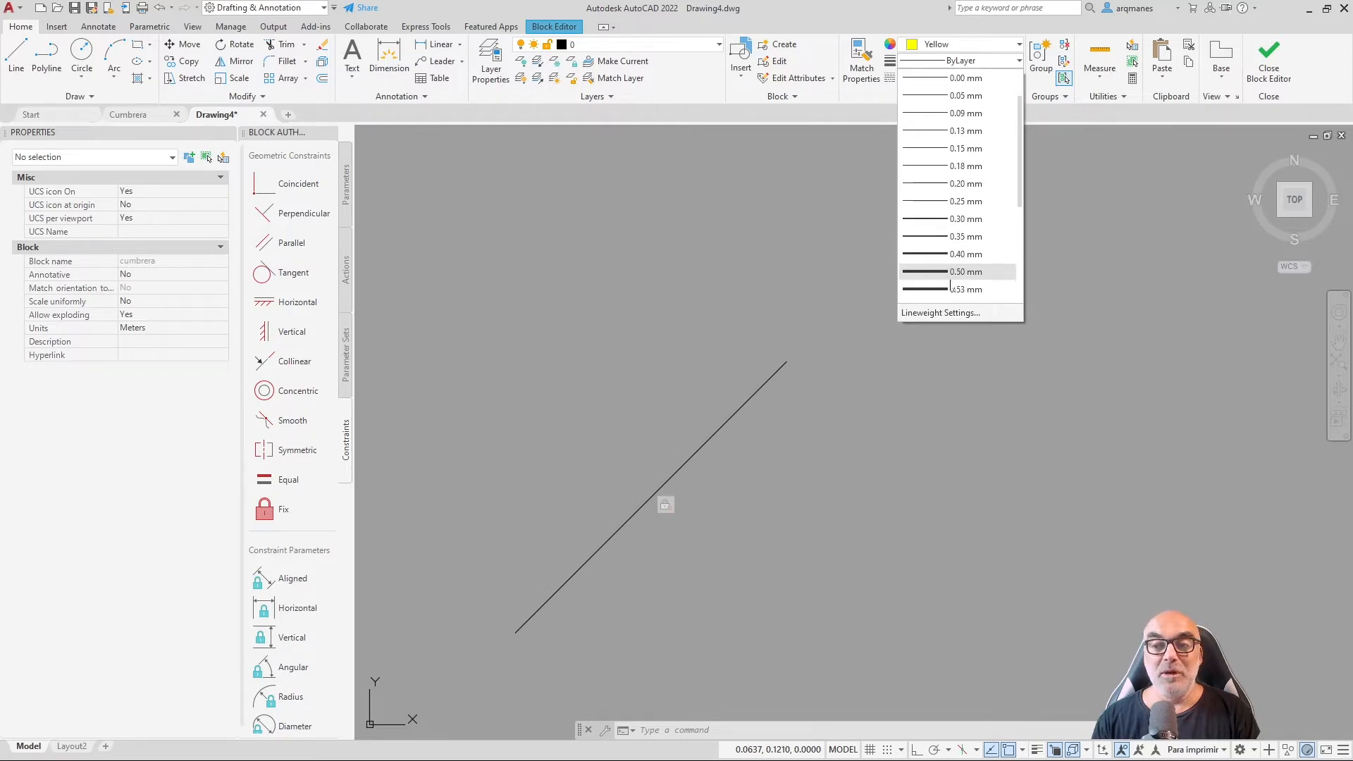
click(938, 257)
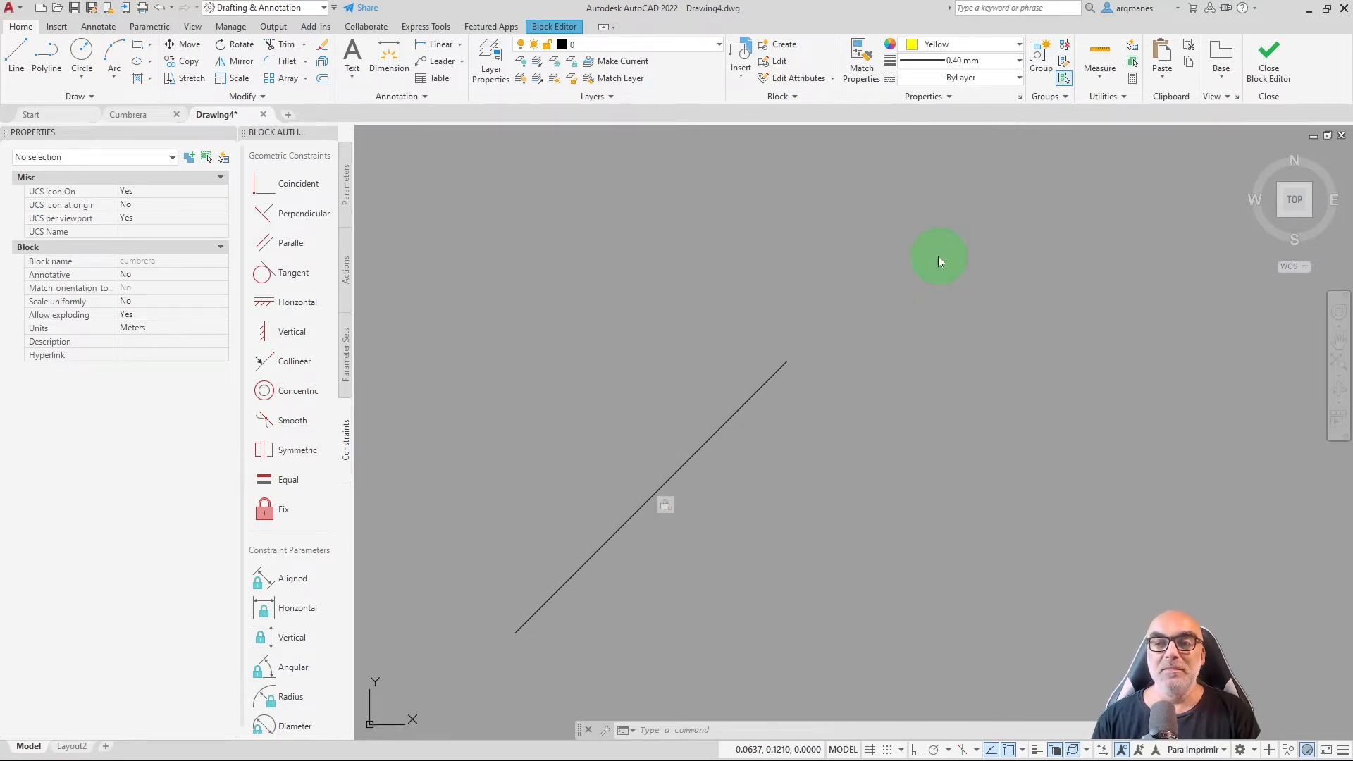
key(Escape)
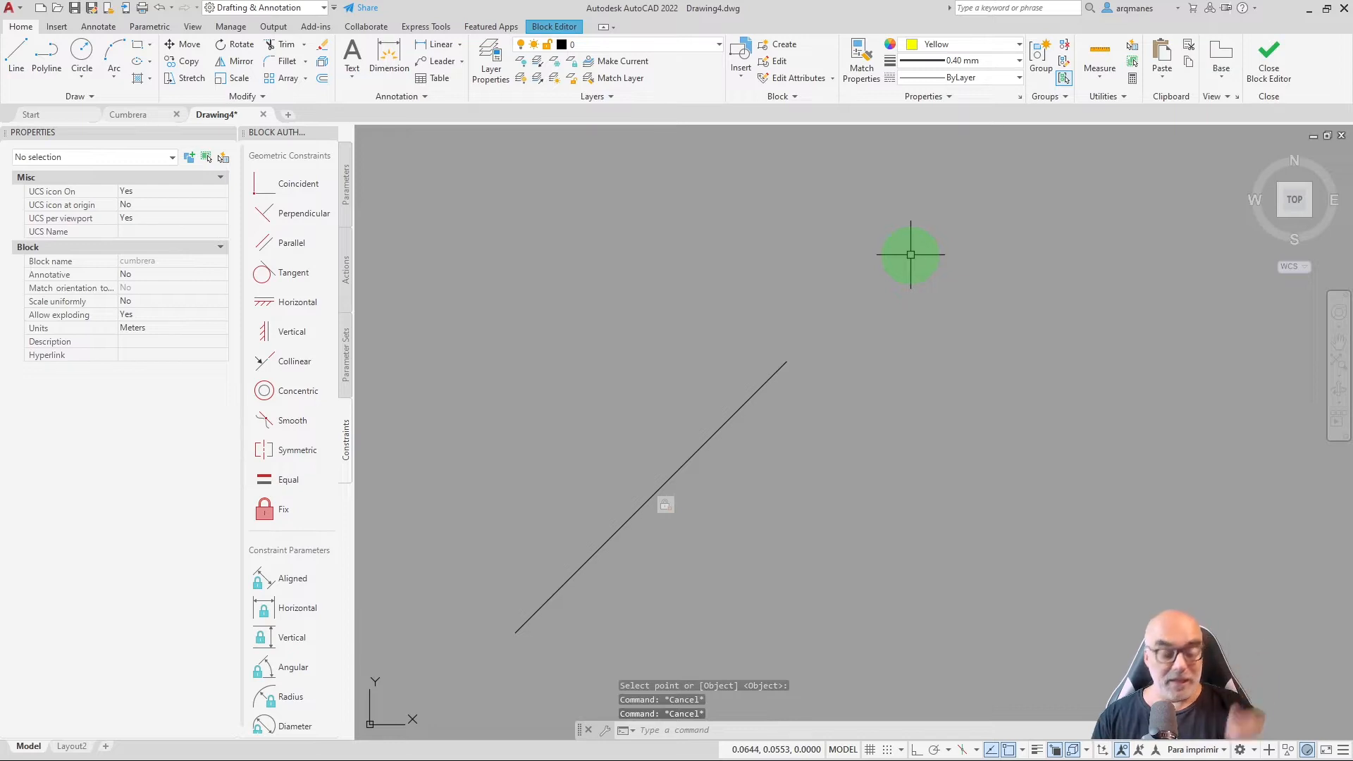
Draw a sloping test line in the empty area above and to the right of the block's line.
text(l)
key(Return)
click(826, 207)
click(1051, 386)
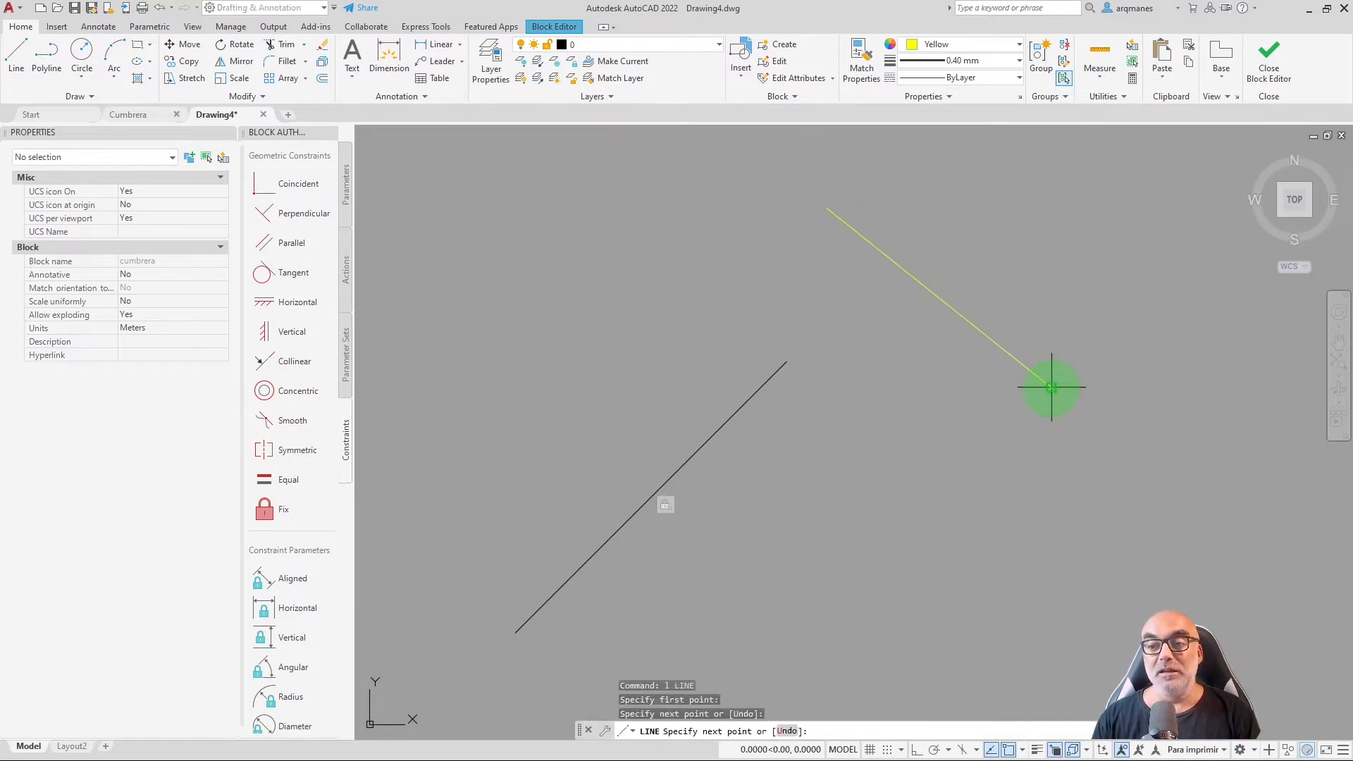
key(Escape)
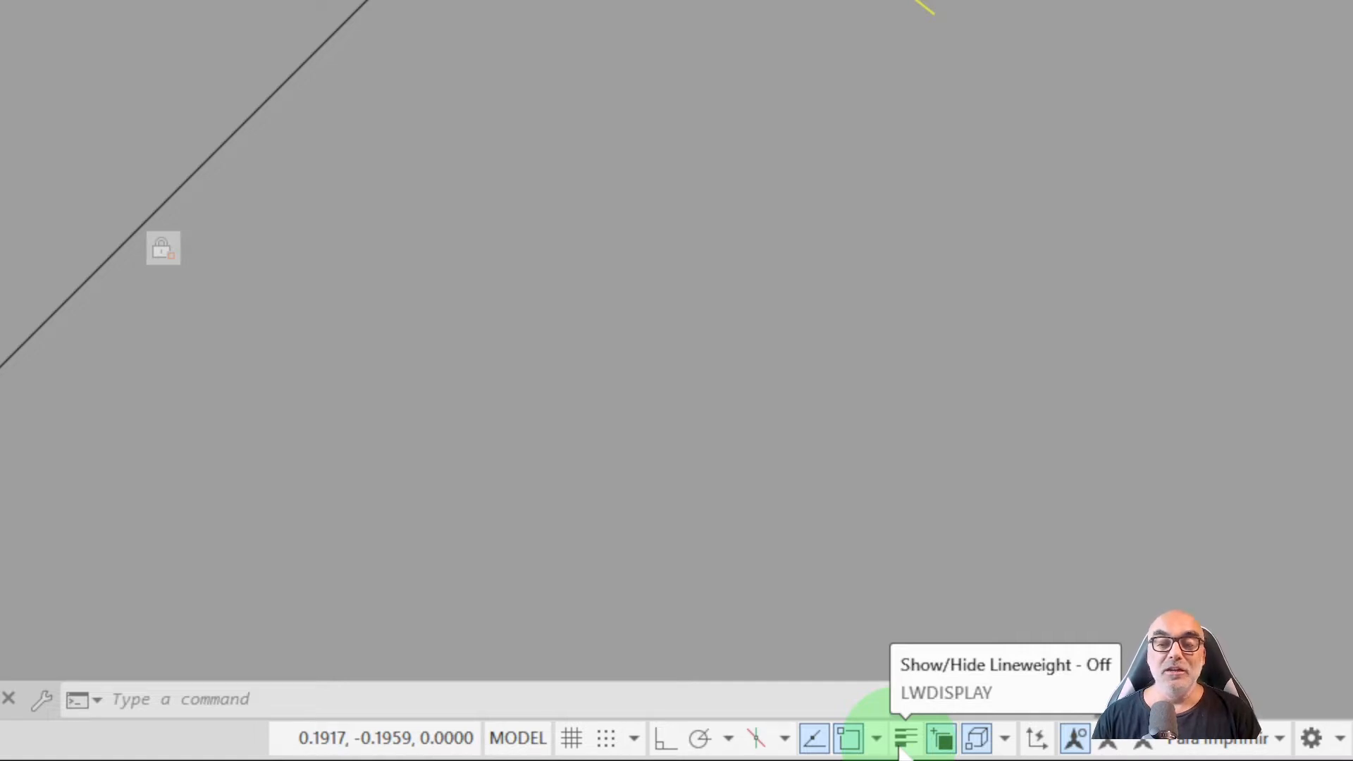
Turn on the lineweight display and inspect the thickness of the yellow test line.
click(905, 737)
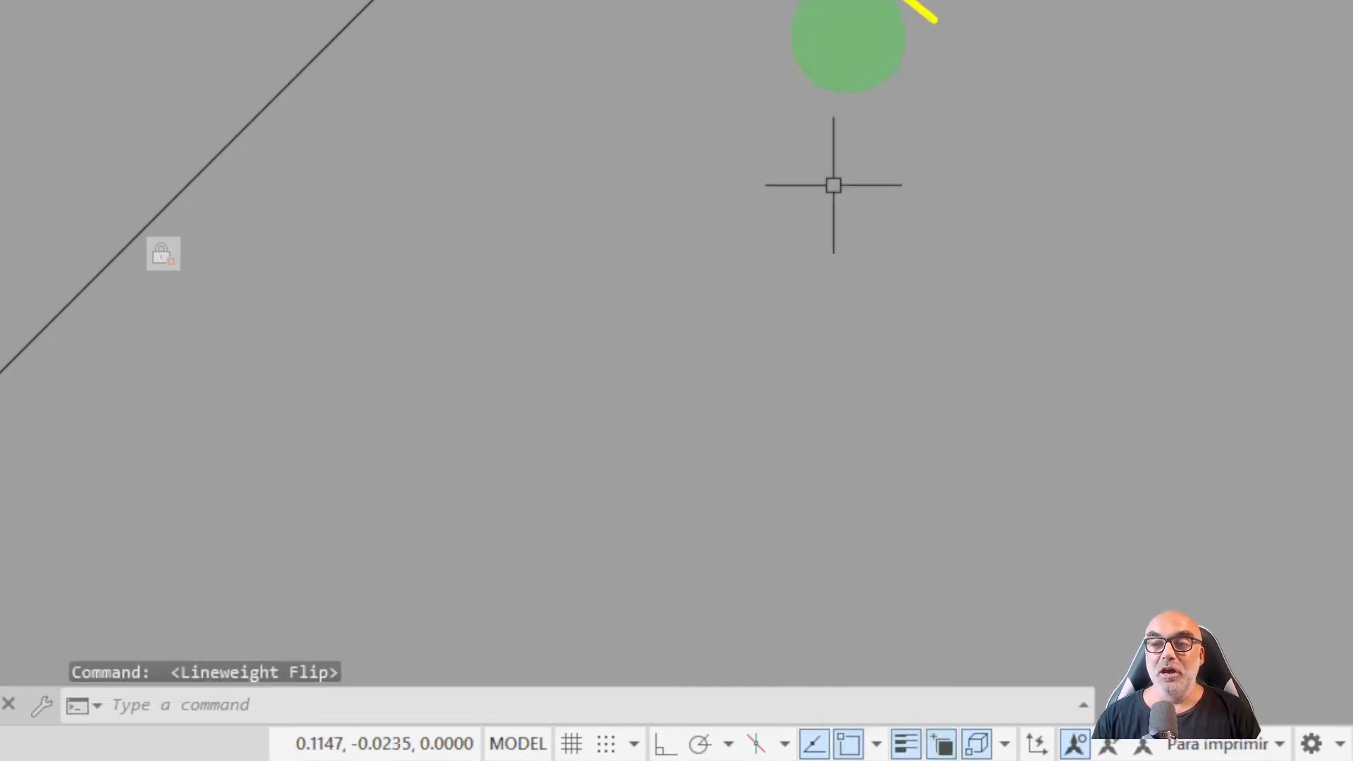
middle_drag(848, 0, 873, 330)
middle_drag(874, 412, 876, 417)
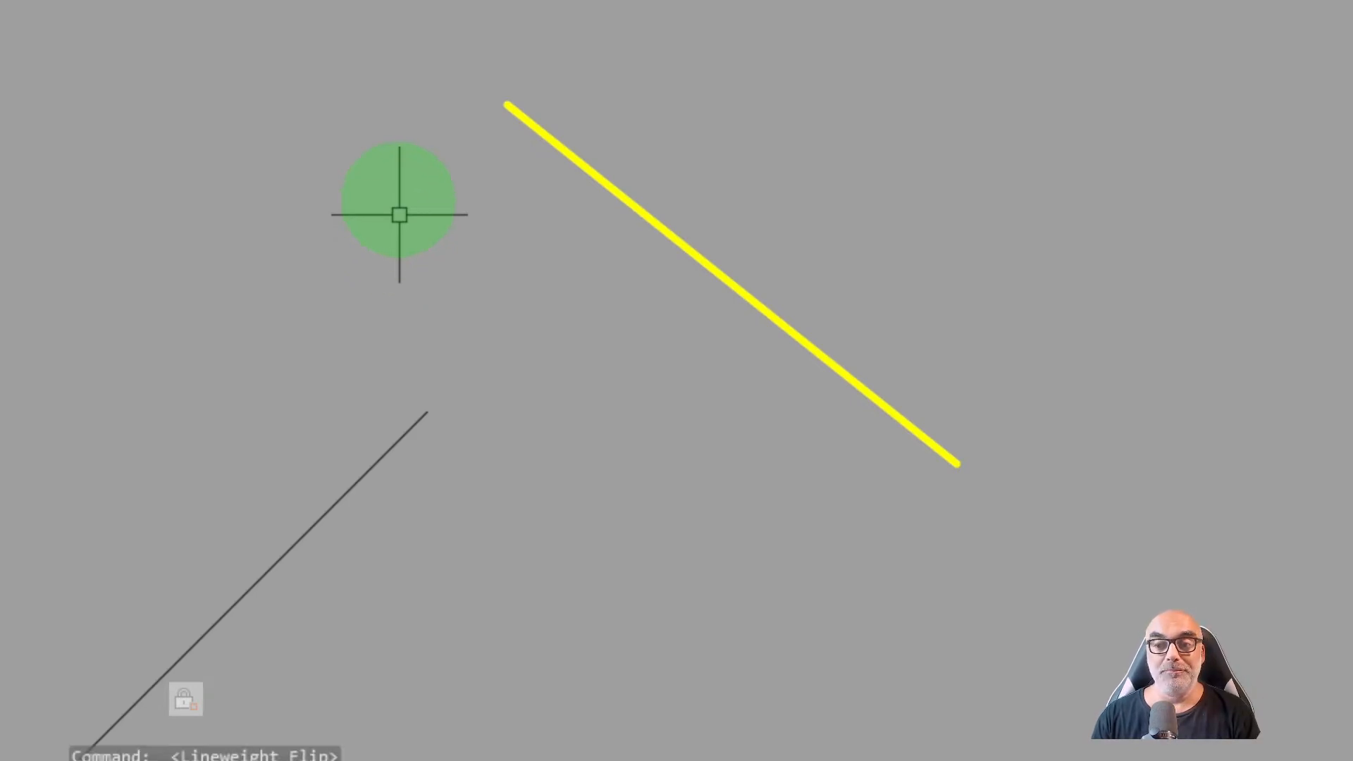
key(Escape)
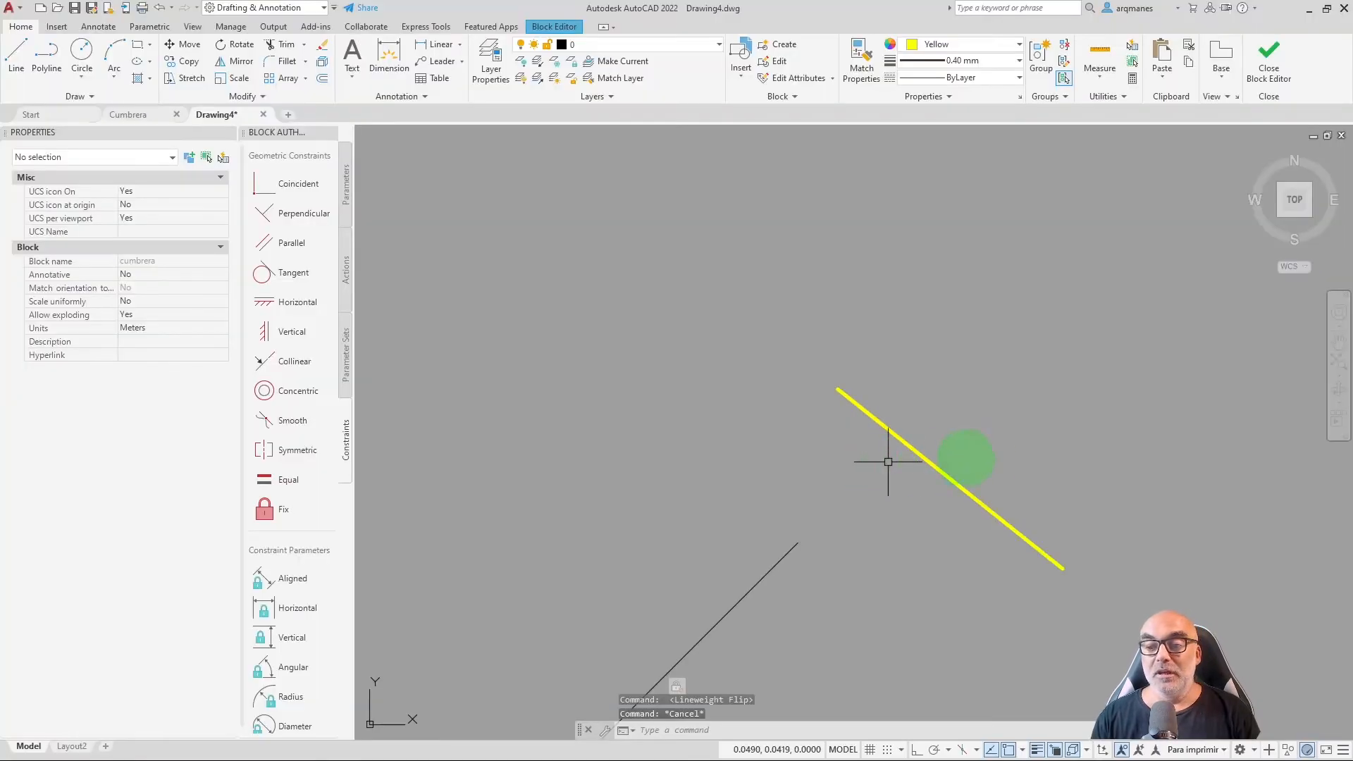
key(Escape)
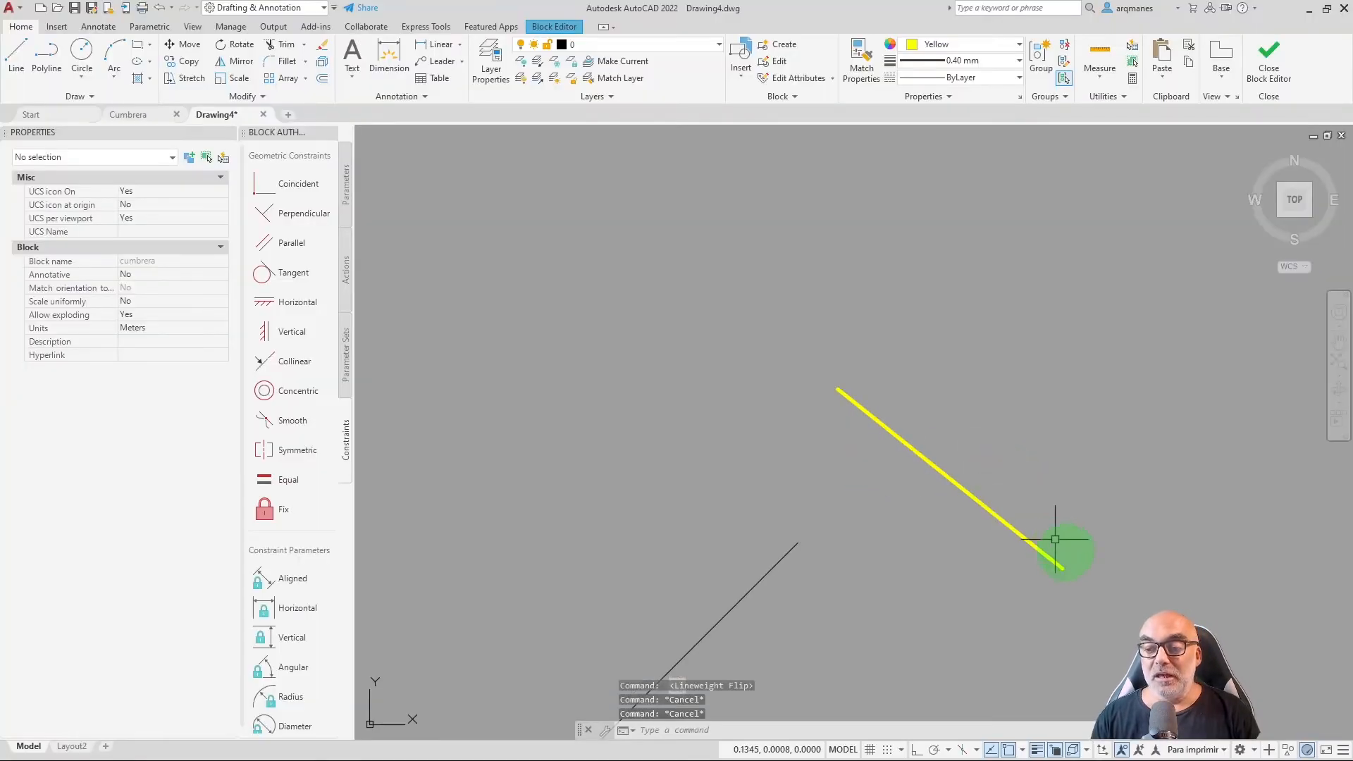
Delete the yellow test line.
click(1101, 595)
click(1000, 498)
key(Delete)
Change the block's 45-degree line to Yellow with a 0.40 mm lineweight and deselect it.
middle_drag(839, 496, 809, 348)
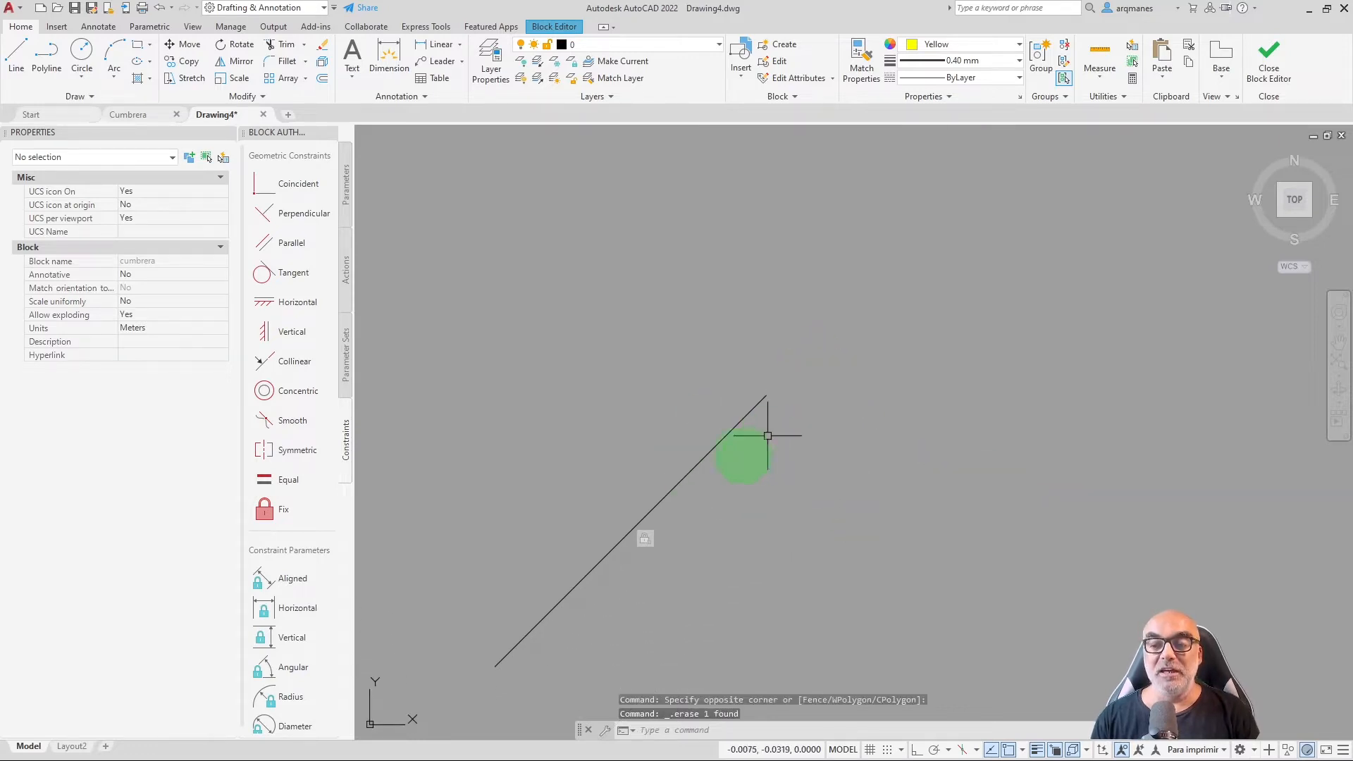
click(744, 458)
click(670, 408)
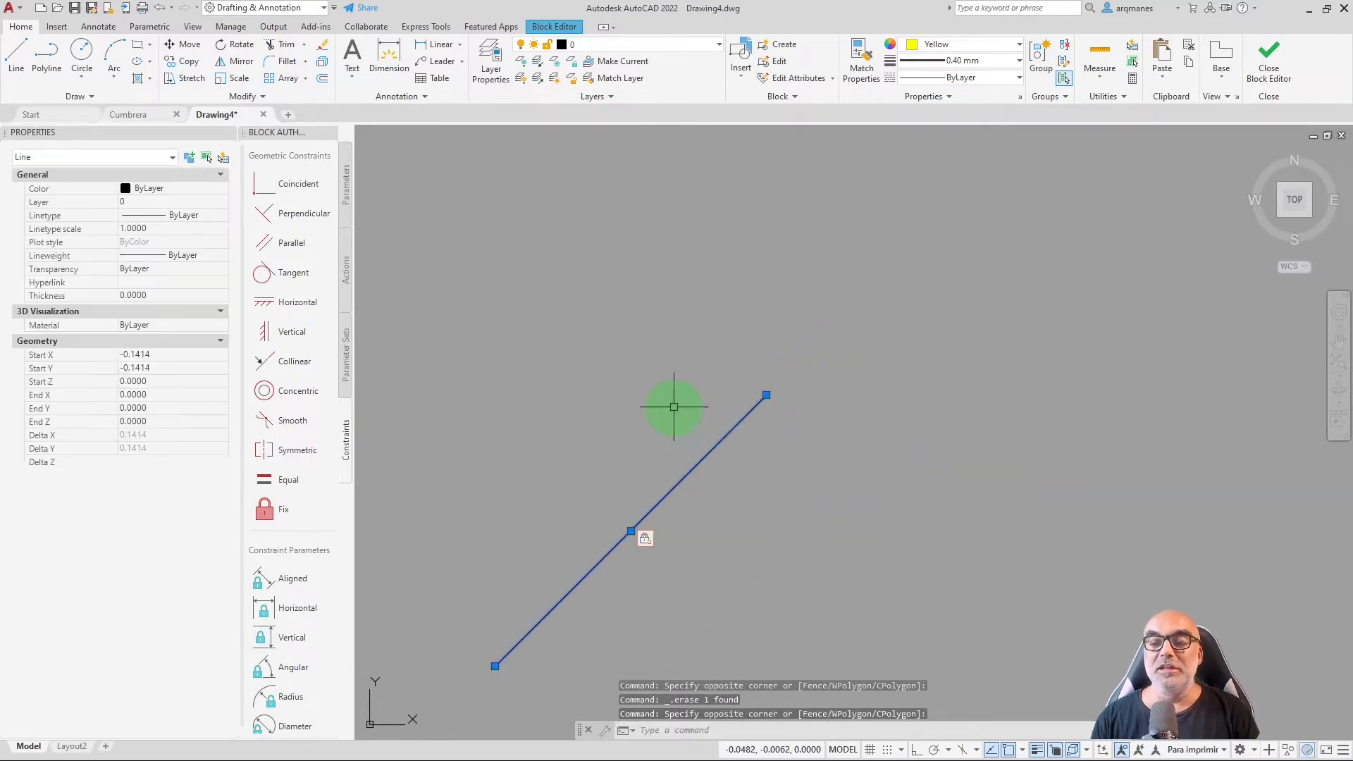
click(962, 43)
click(921, 188)
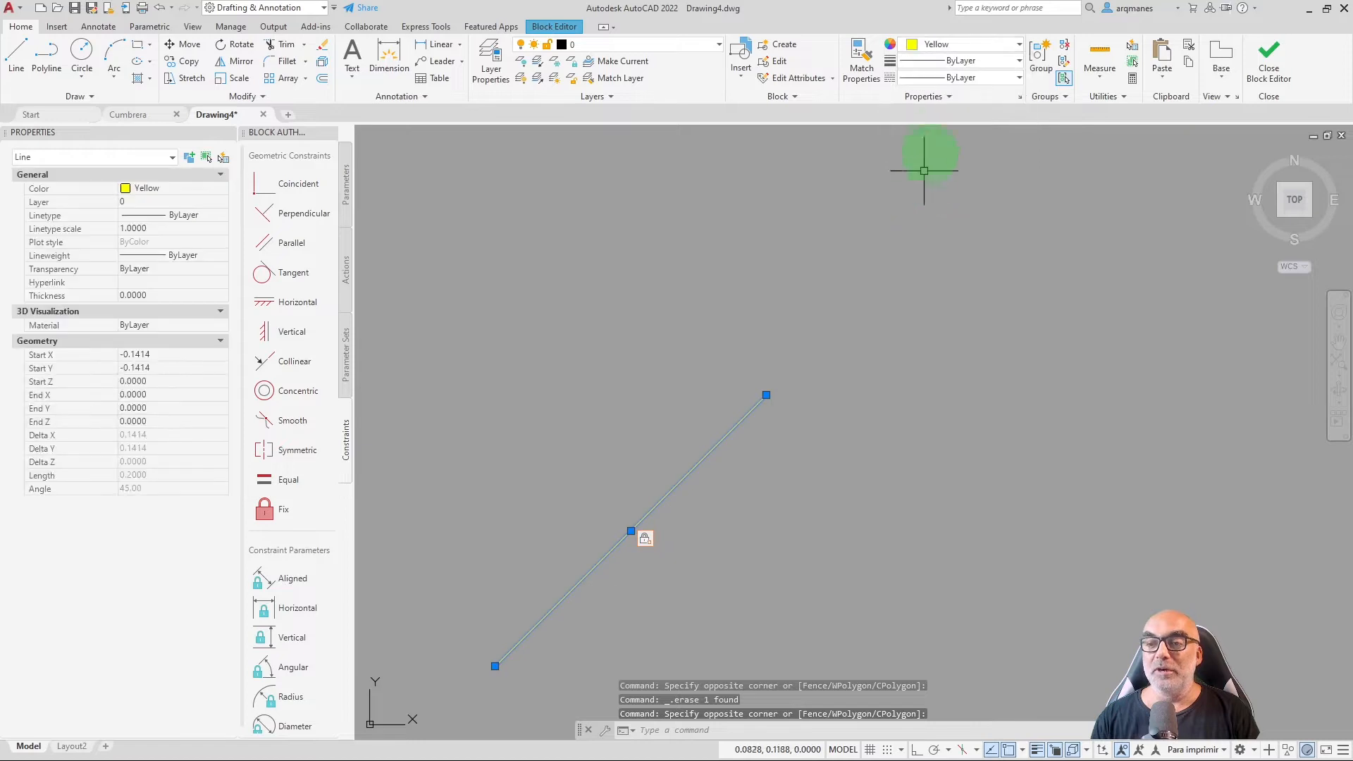
click(952, 61)
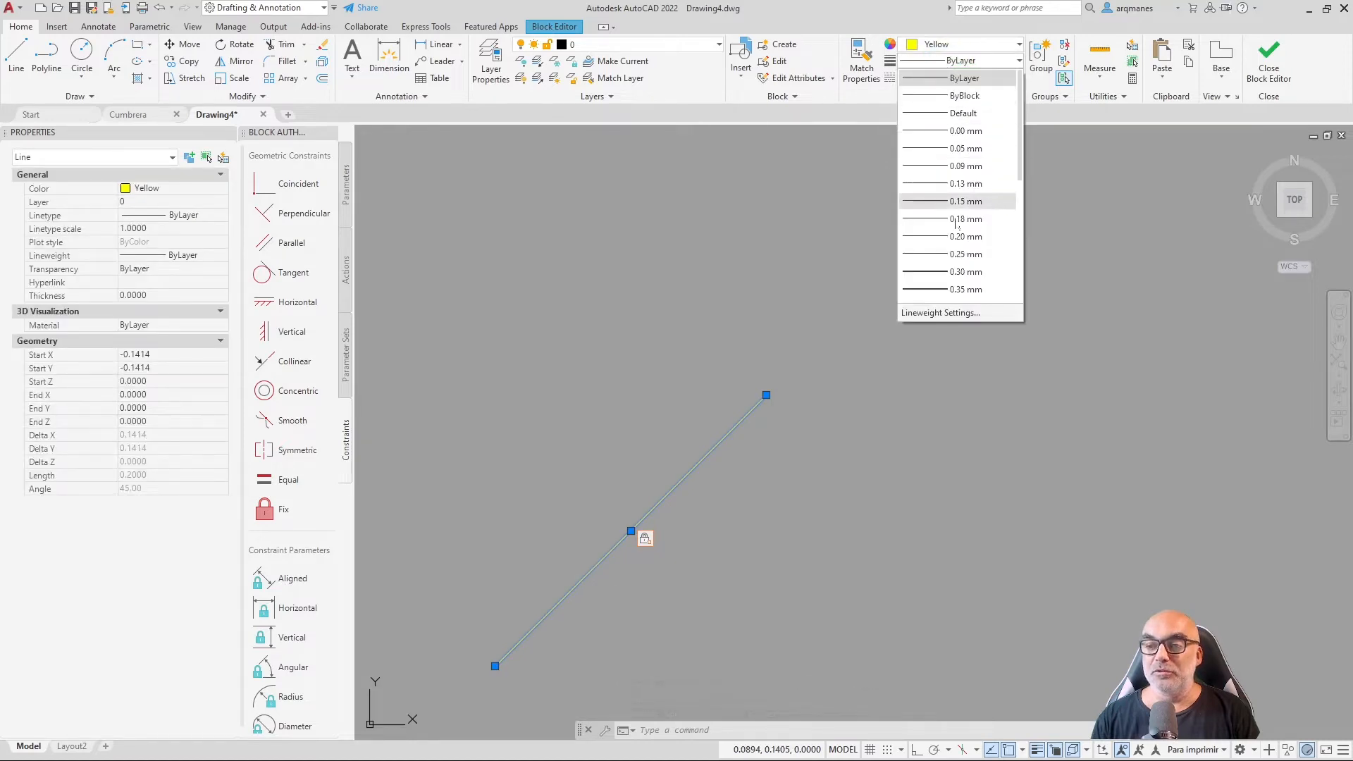
scroll(958, 211, down, 3)
click(962, 270)
key(Escape)
key(Escape)
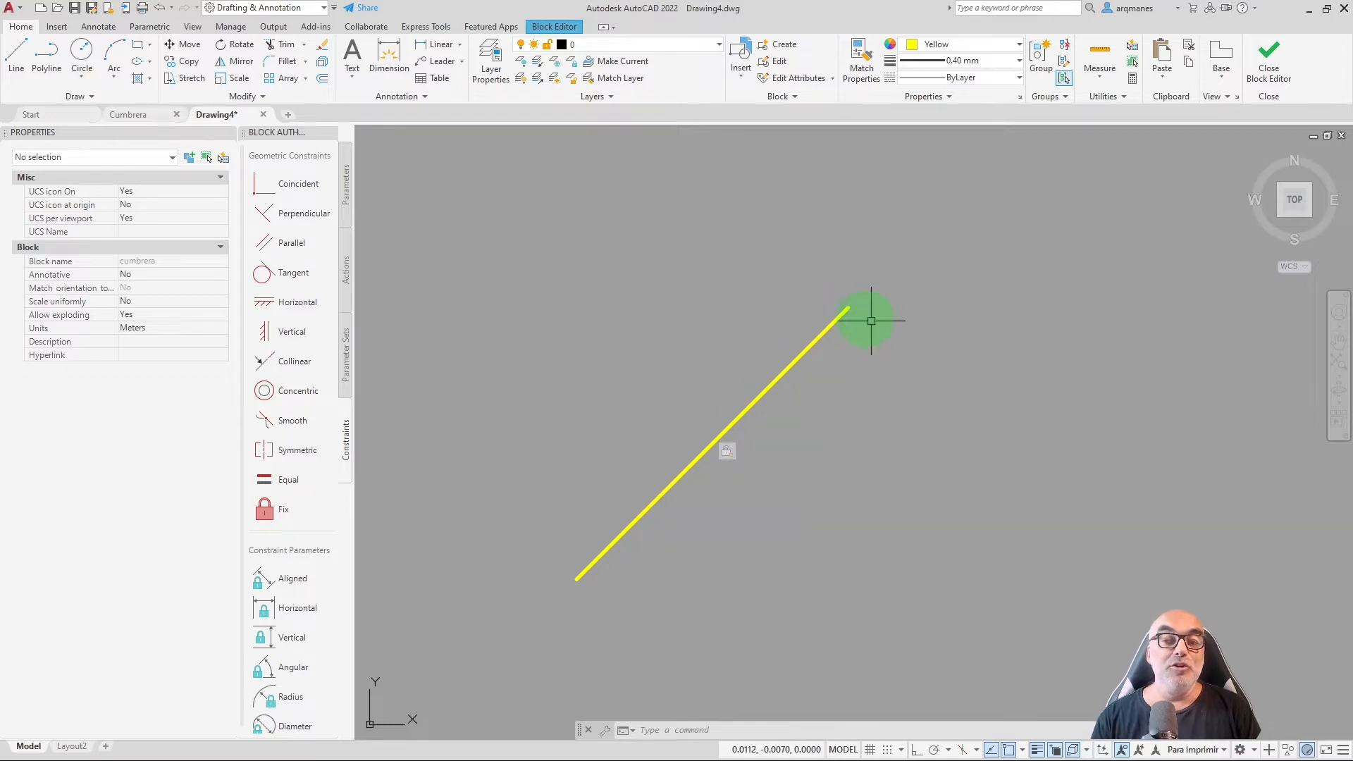
key(Escape)
key(Escape)
key(Escape)
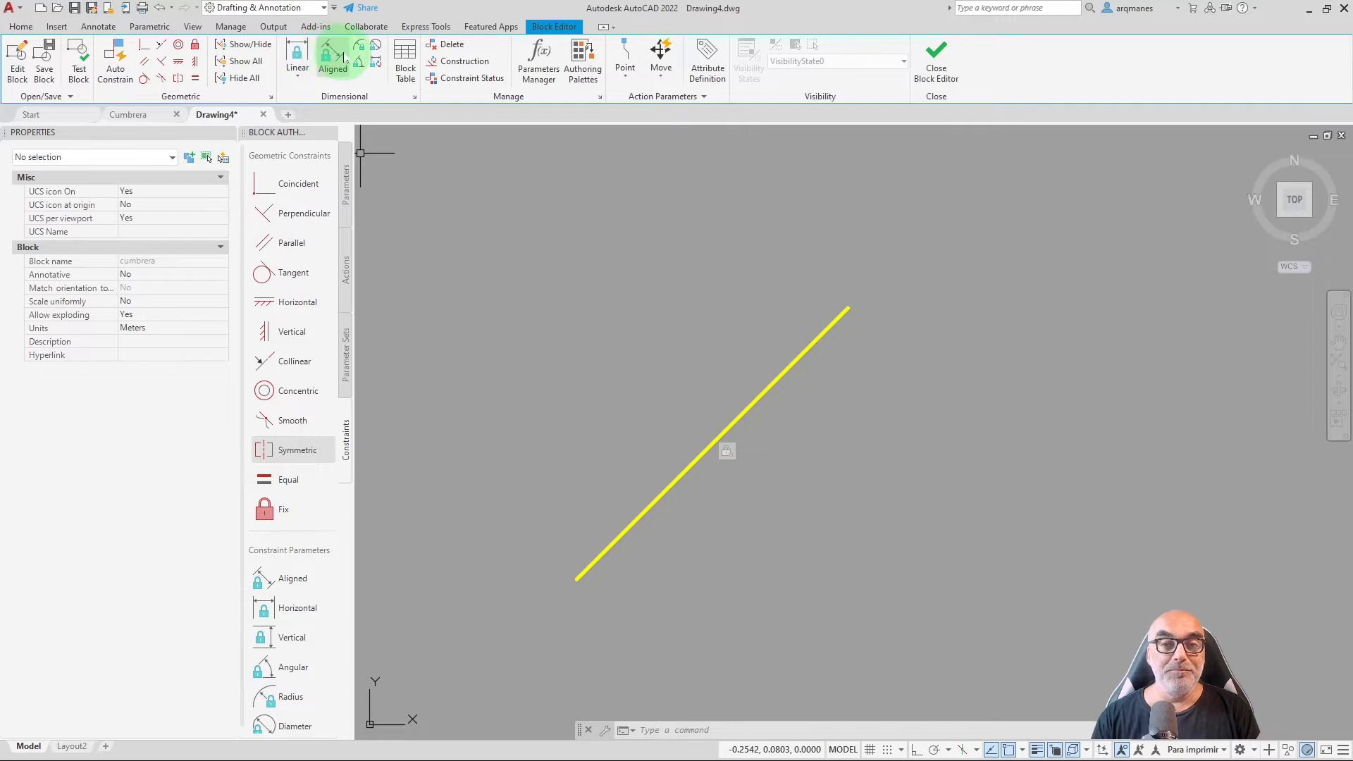
Add an Aligned constraint parameter from the yellow line's upper end to its lower end, with the dimension line above the line.
click(291, 583)
middle_drag(655, 490, 644, 522)
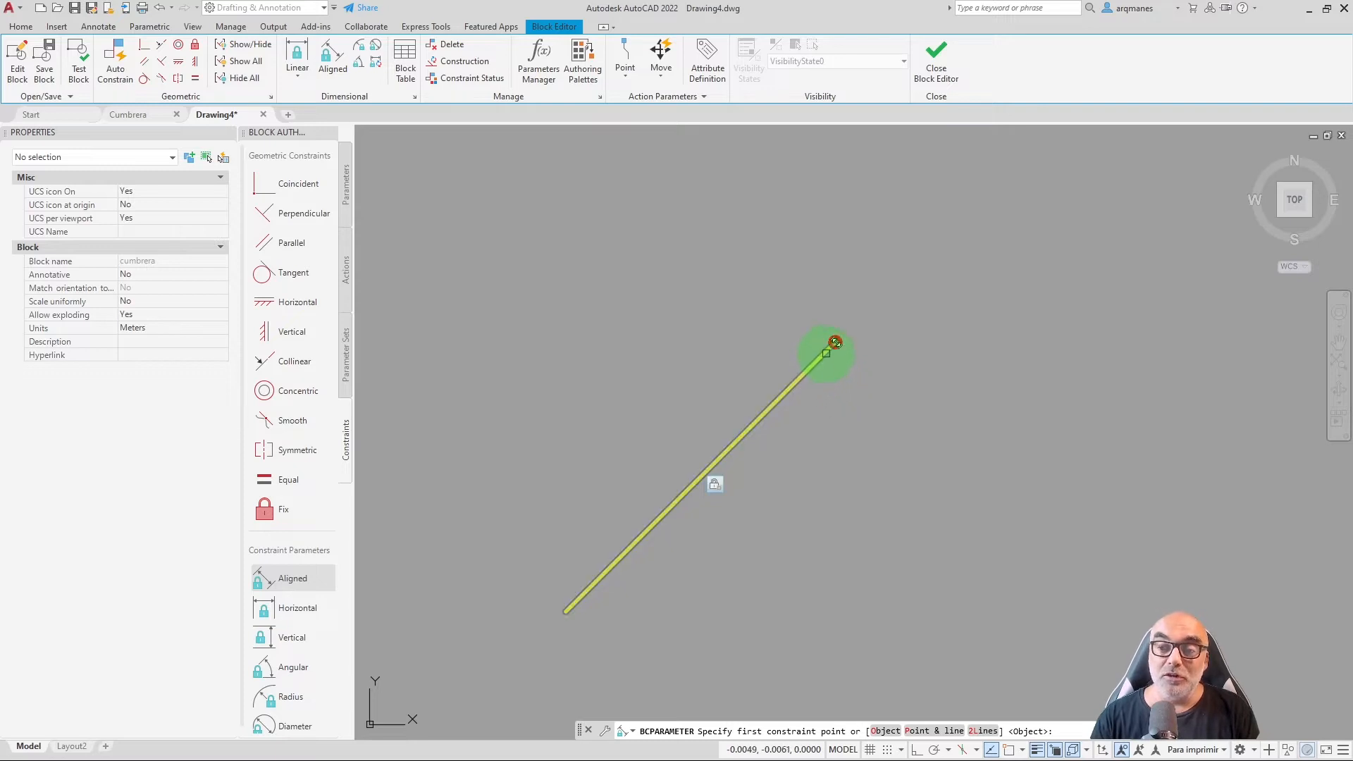
click(834, 343)
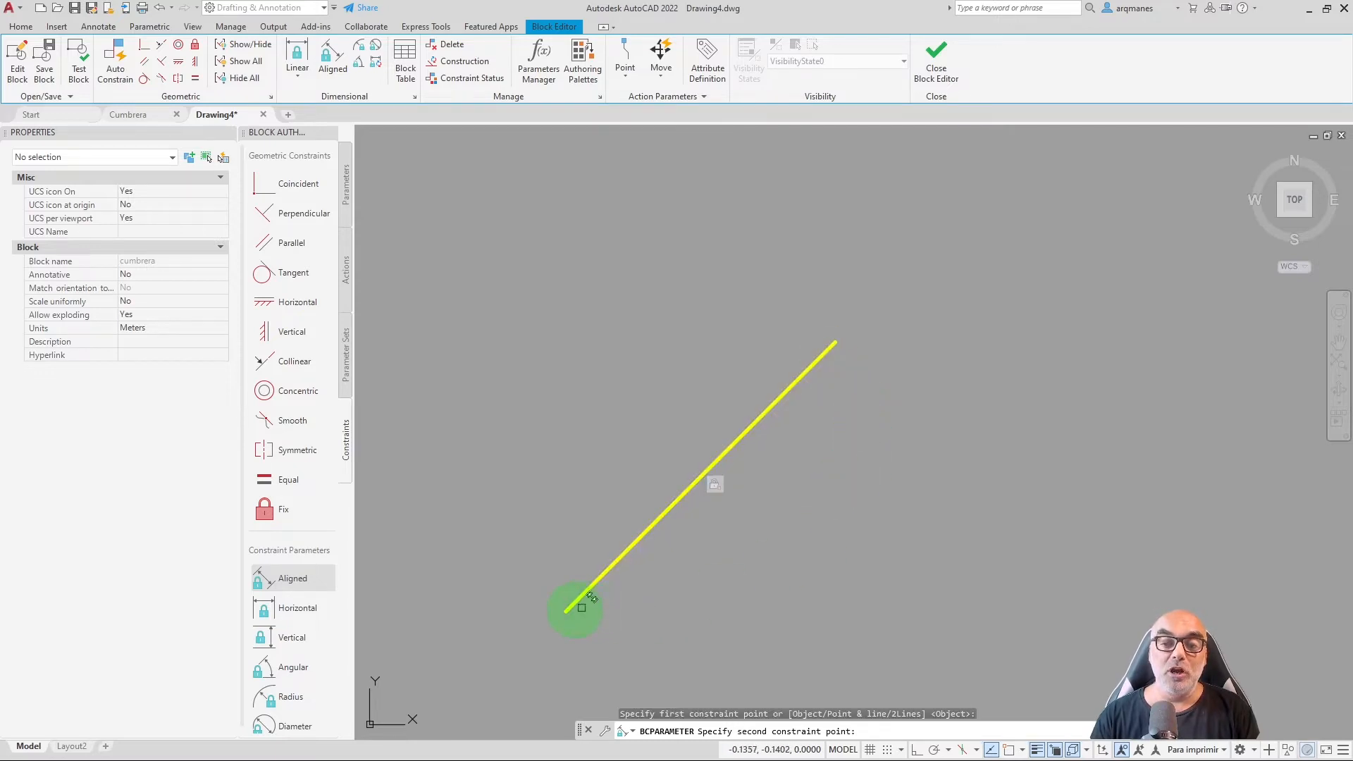
click(568, 607)
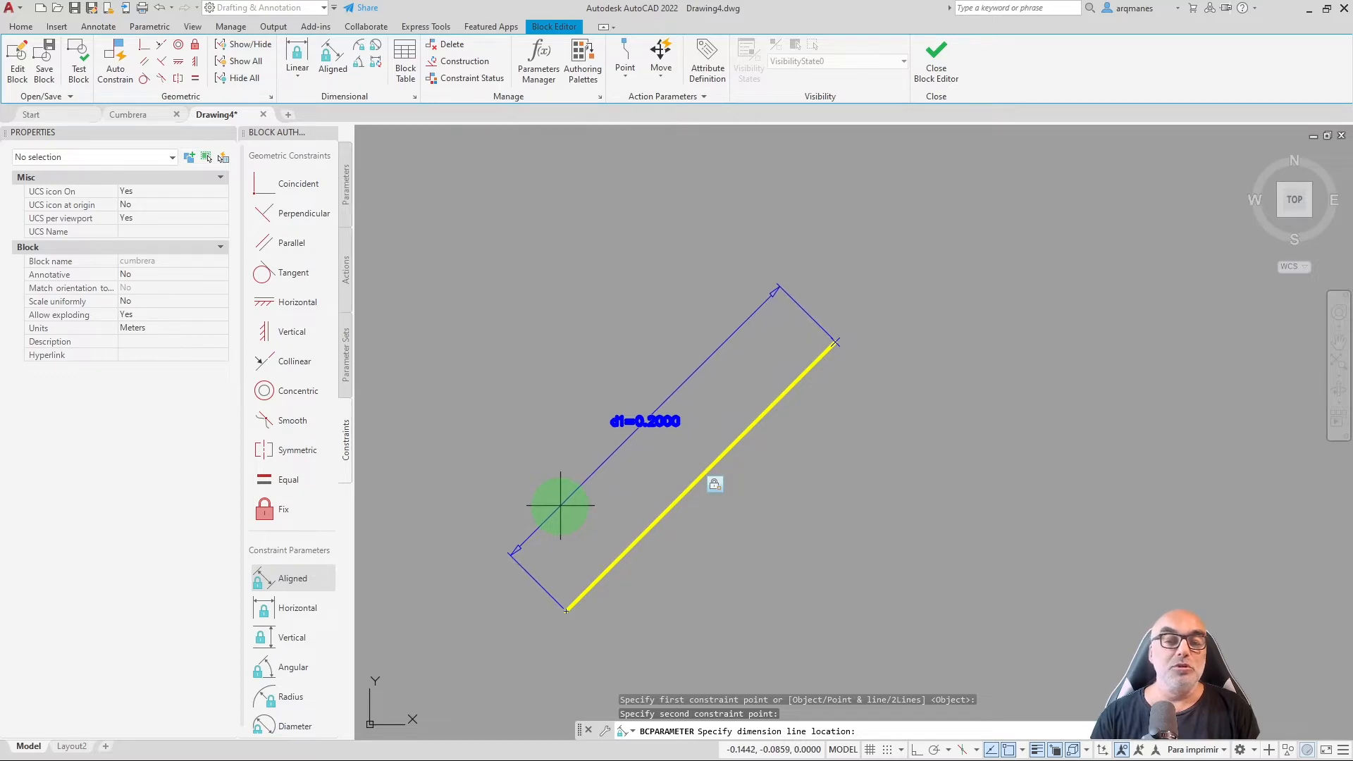
click(560, 505)
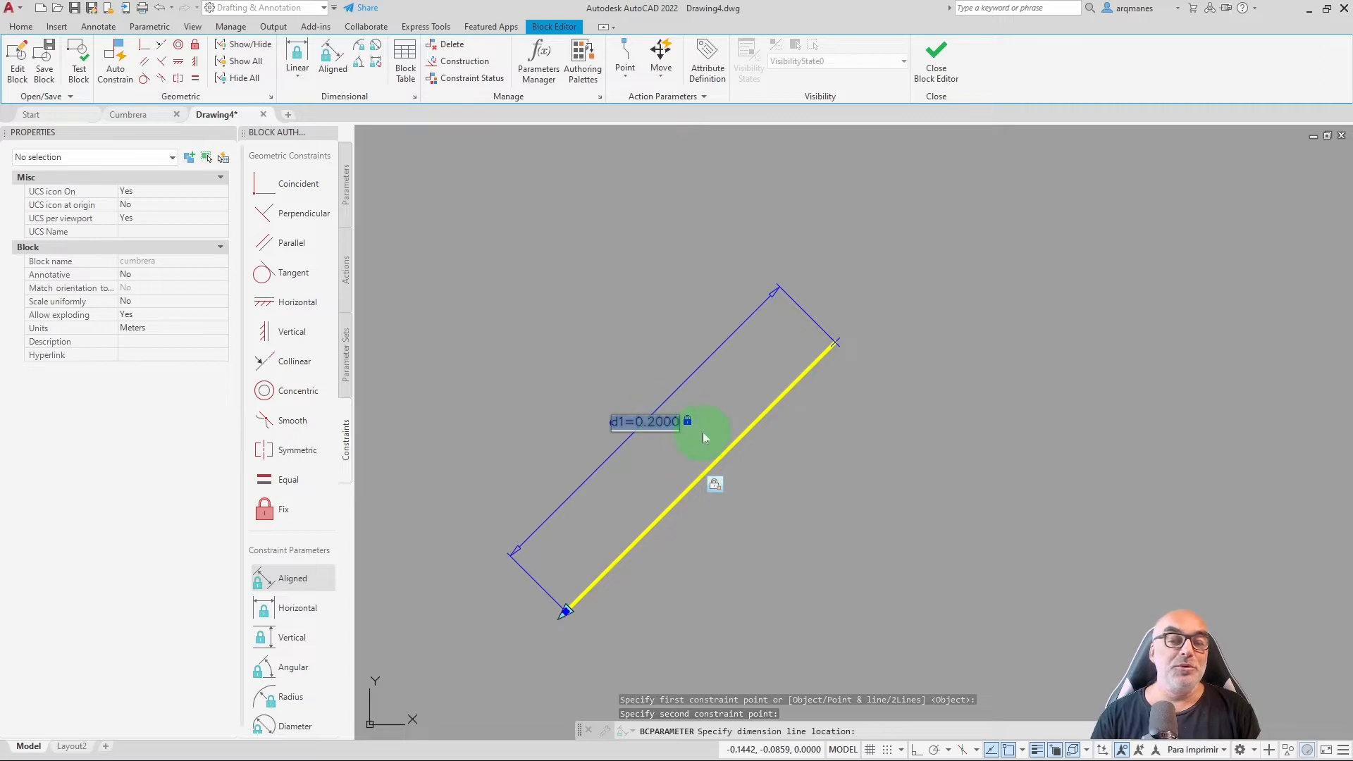
click(854, 472)
click(595, 493)
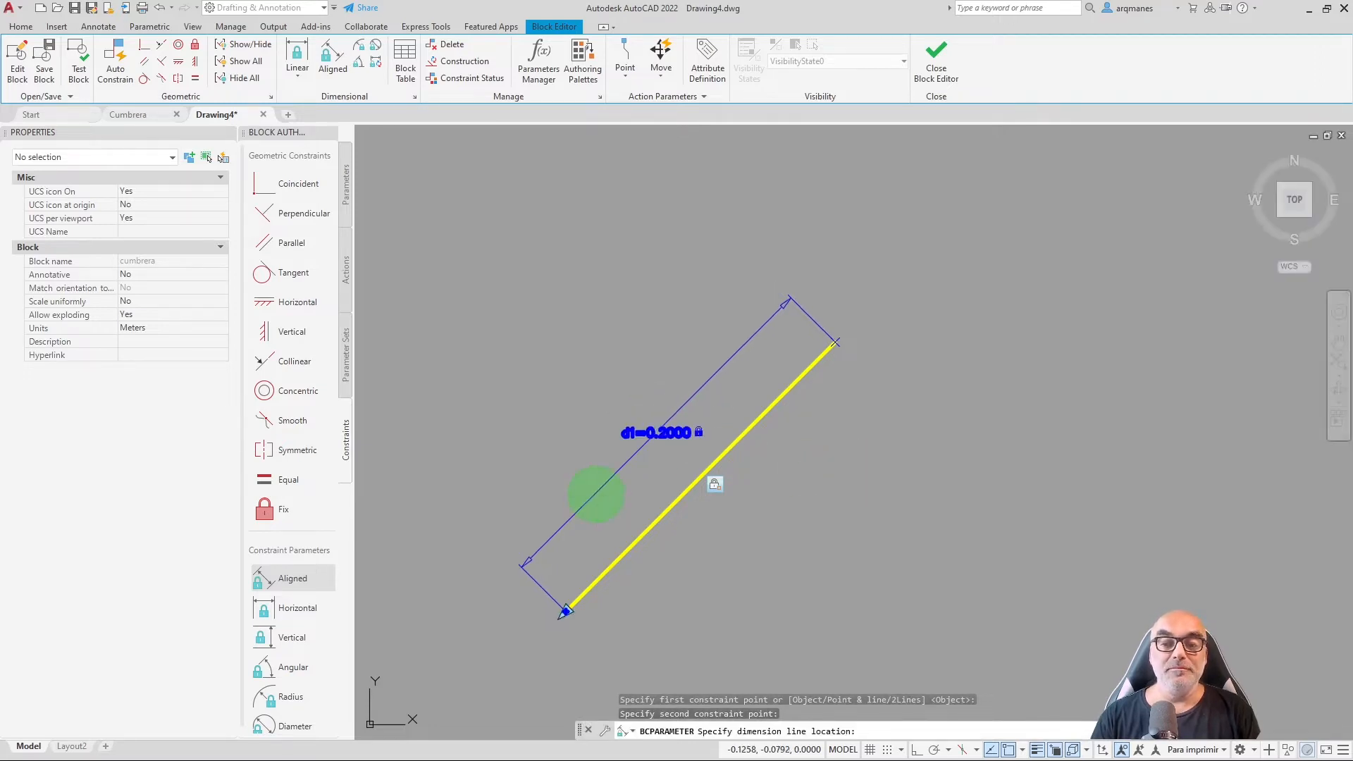
click(890, 346)
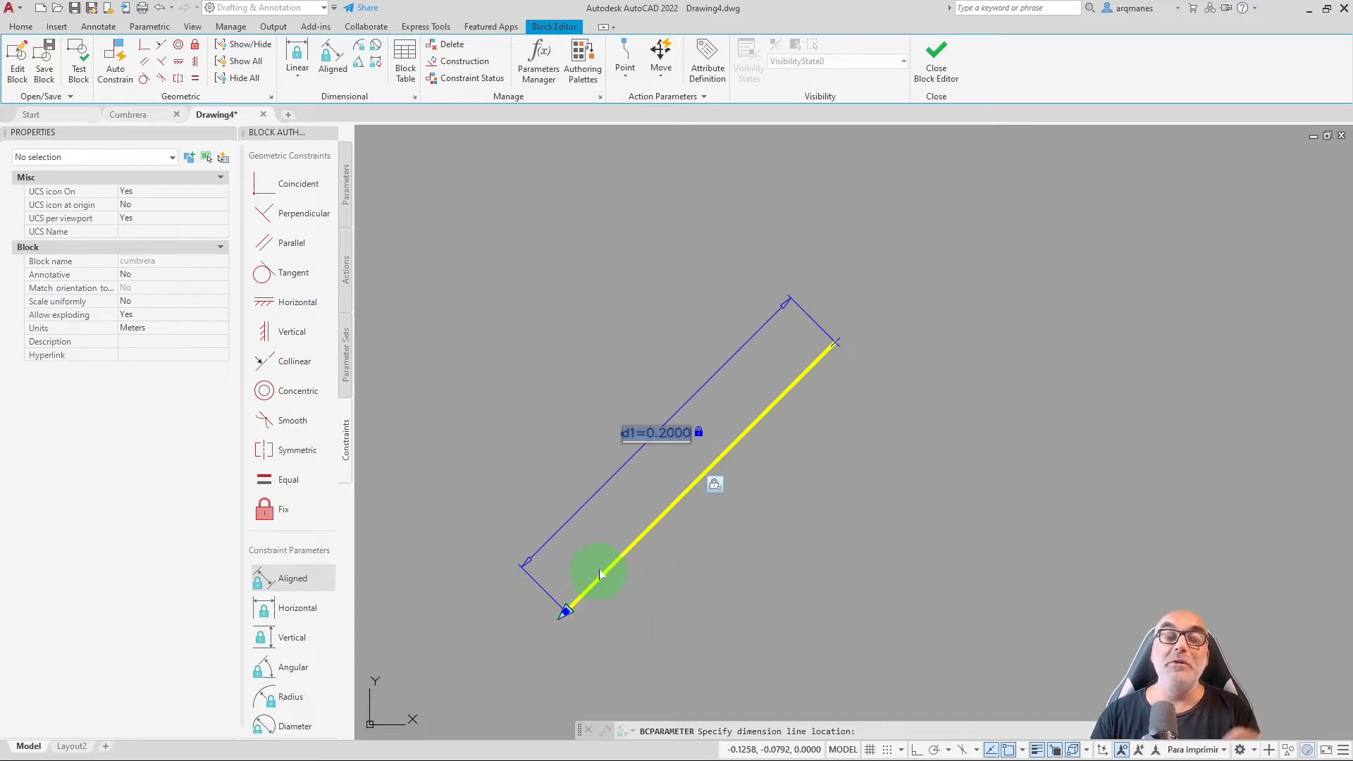
Open the block for testing, shorten the line with its lower-end grip, and lengthen it again to about 0.16.
click(80, 67)
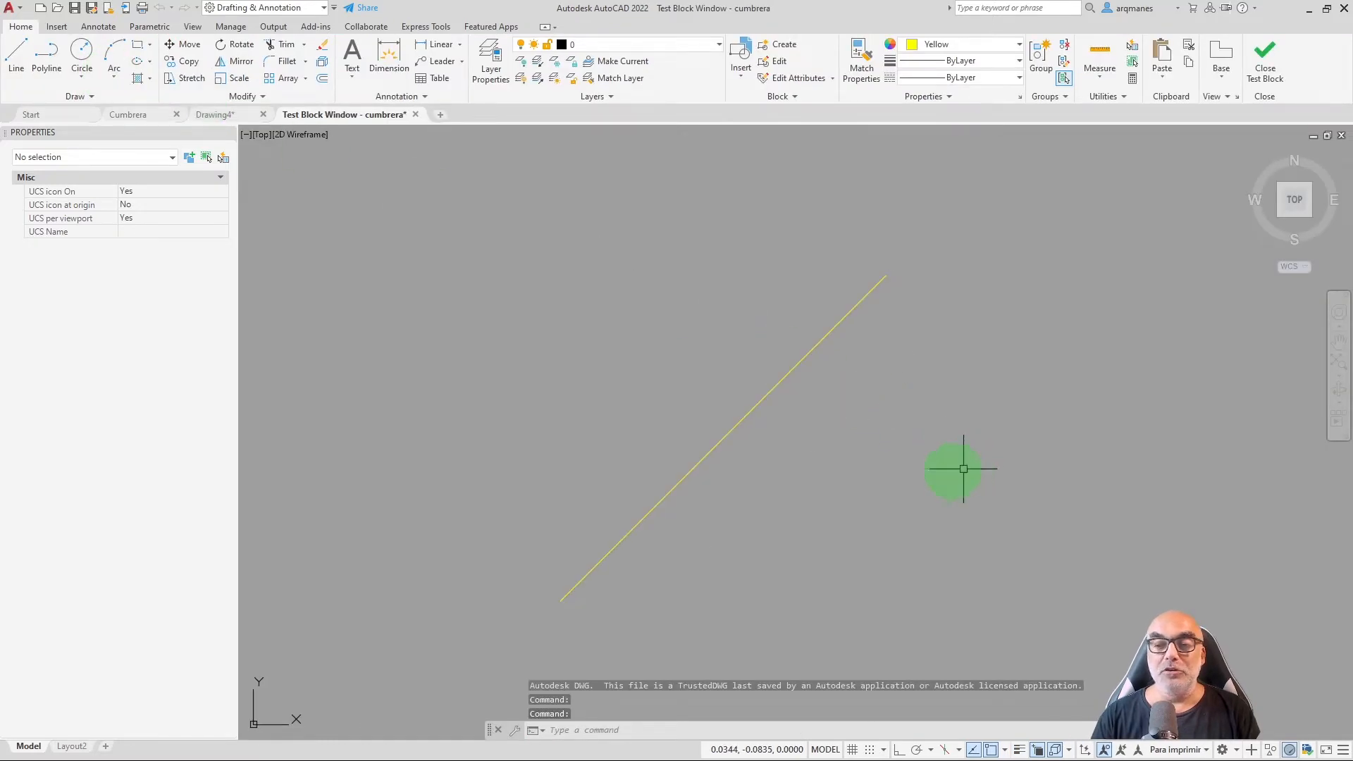
click(751, 402)
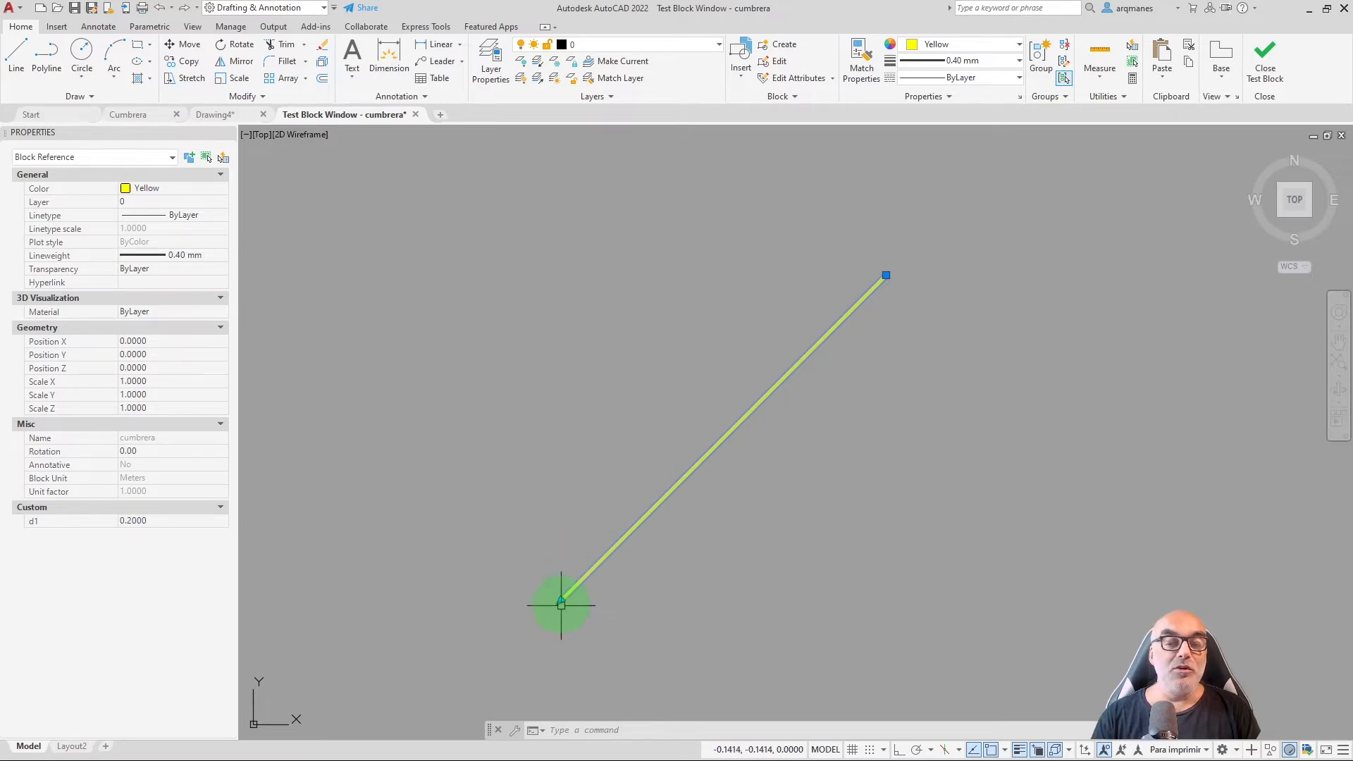
click(560, 600)
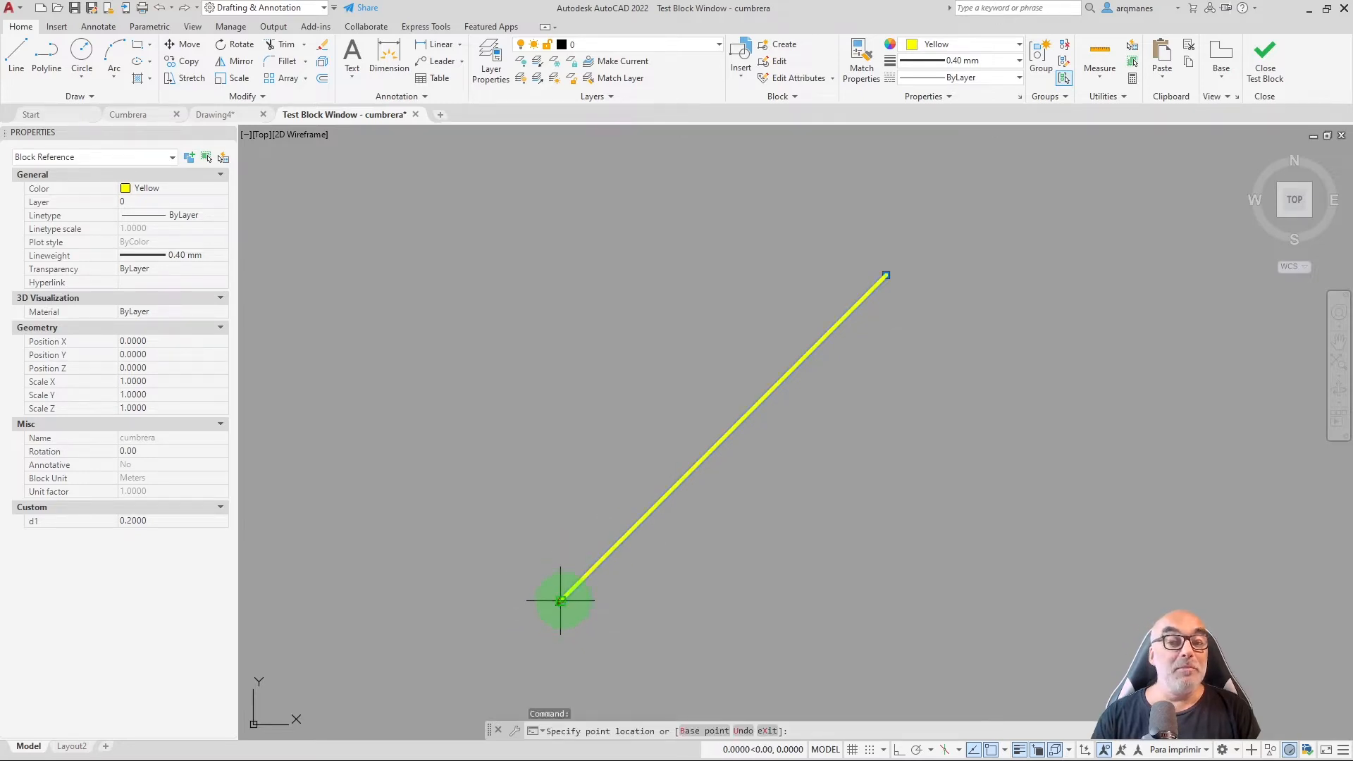
click(698, 416)
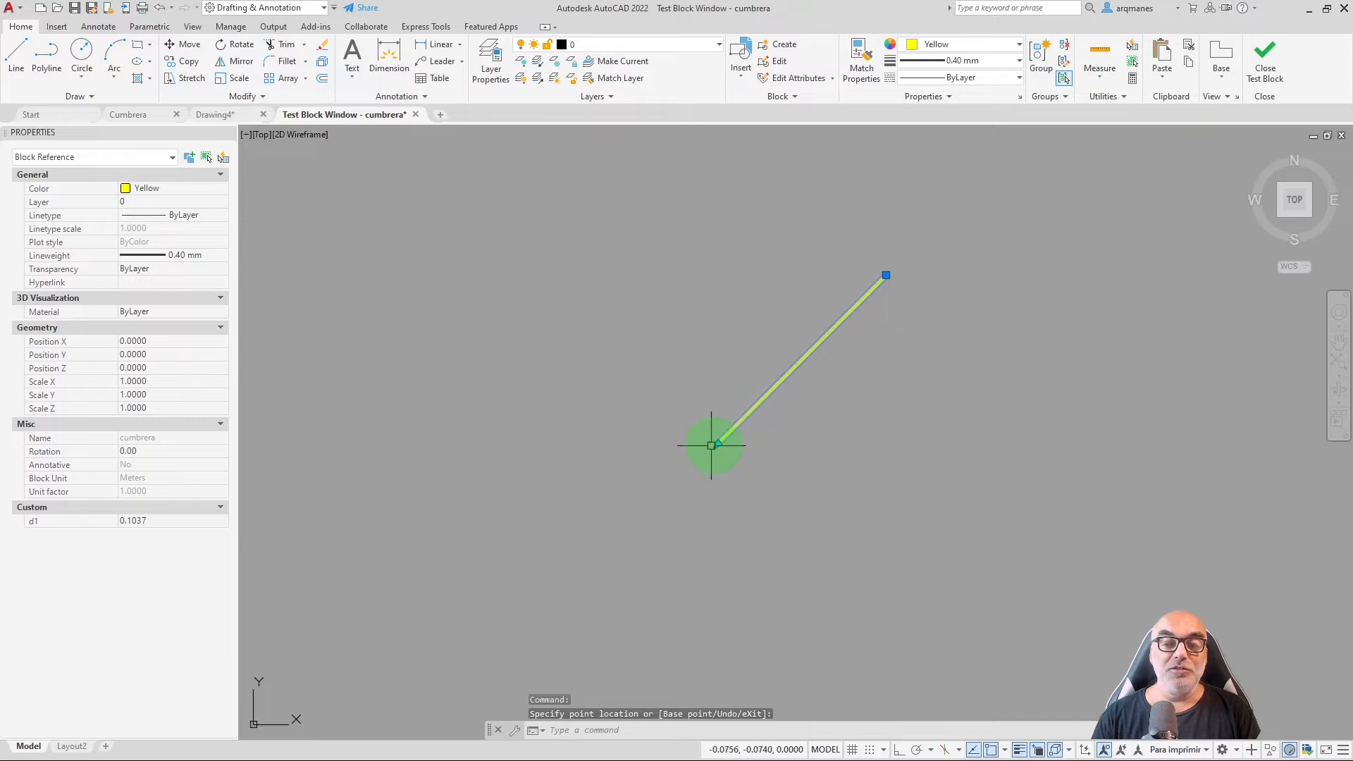
click(624, 537)
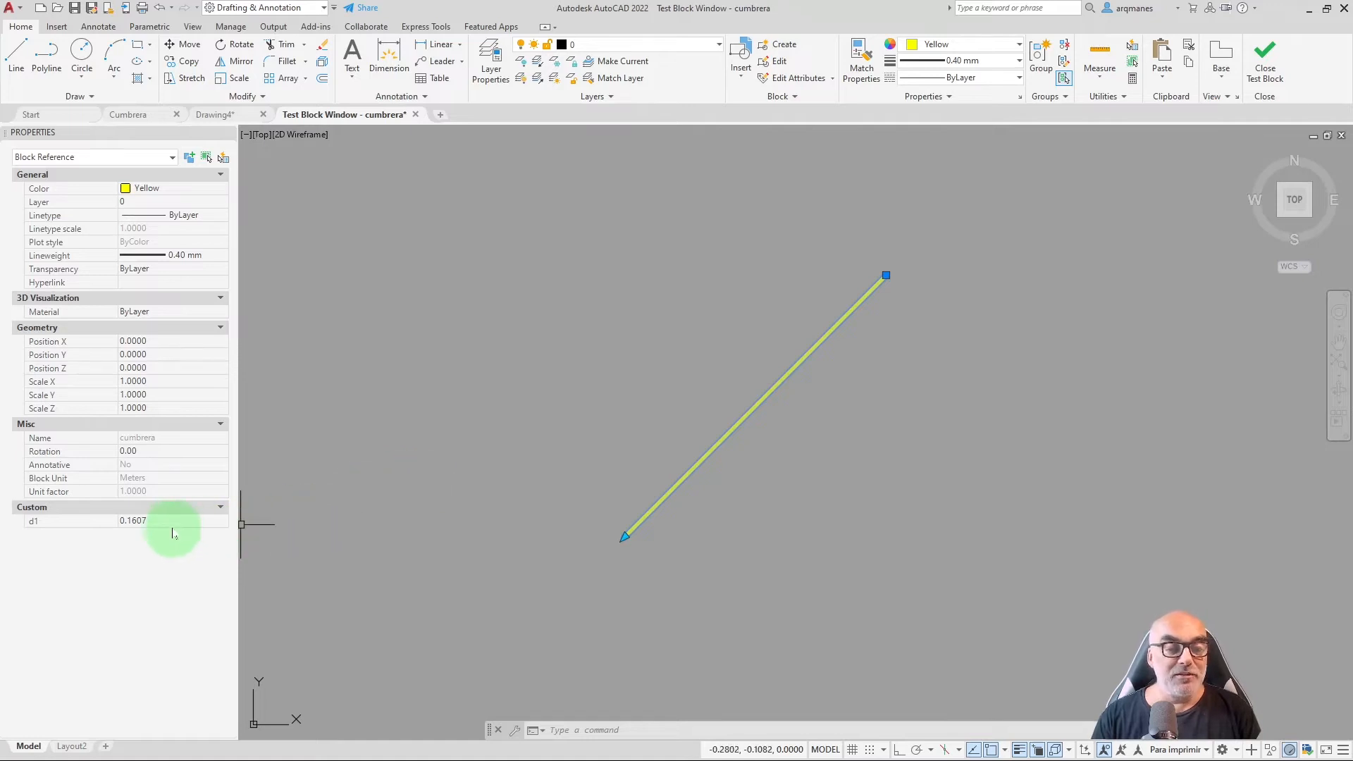
Set the test block's d1 distance to 0.2 and close the test window.
click(168, 521)
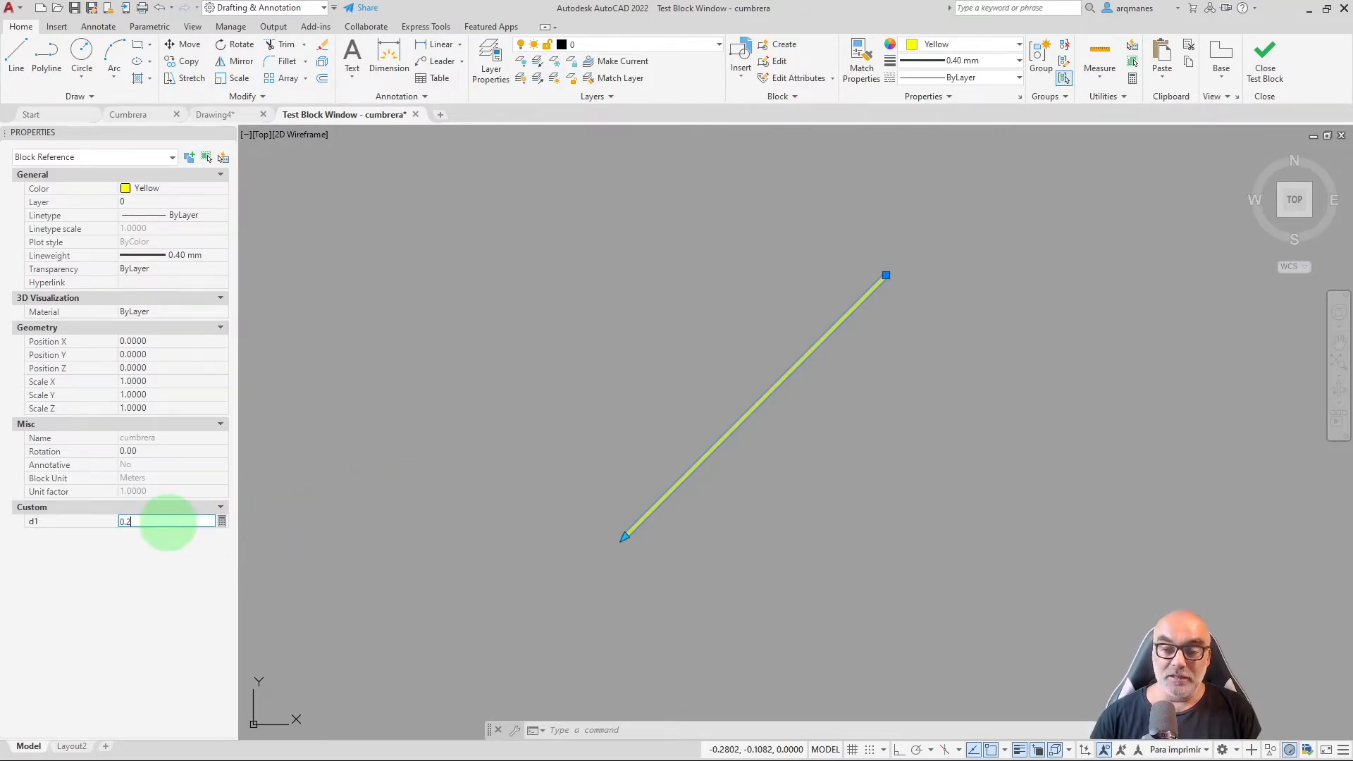
key(Return)
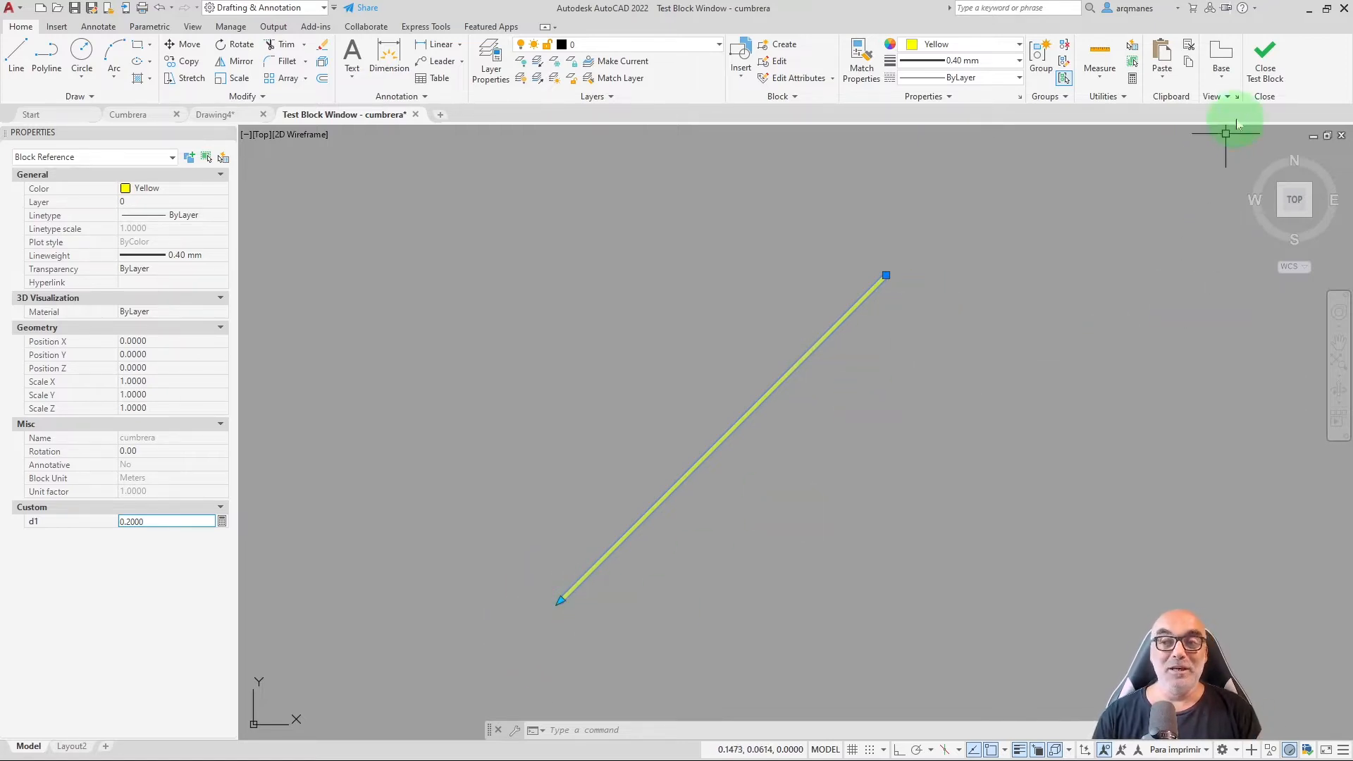
click(1264, 67)
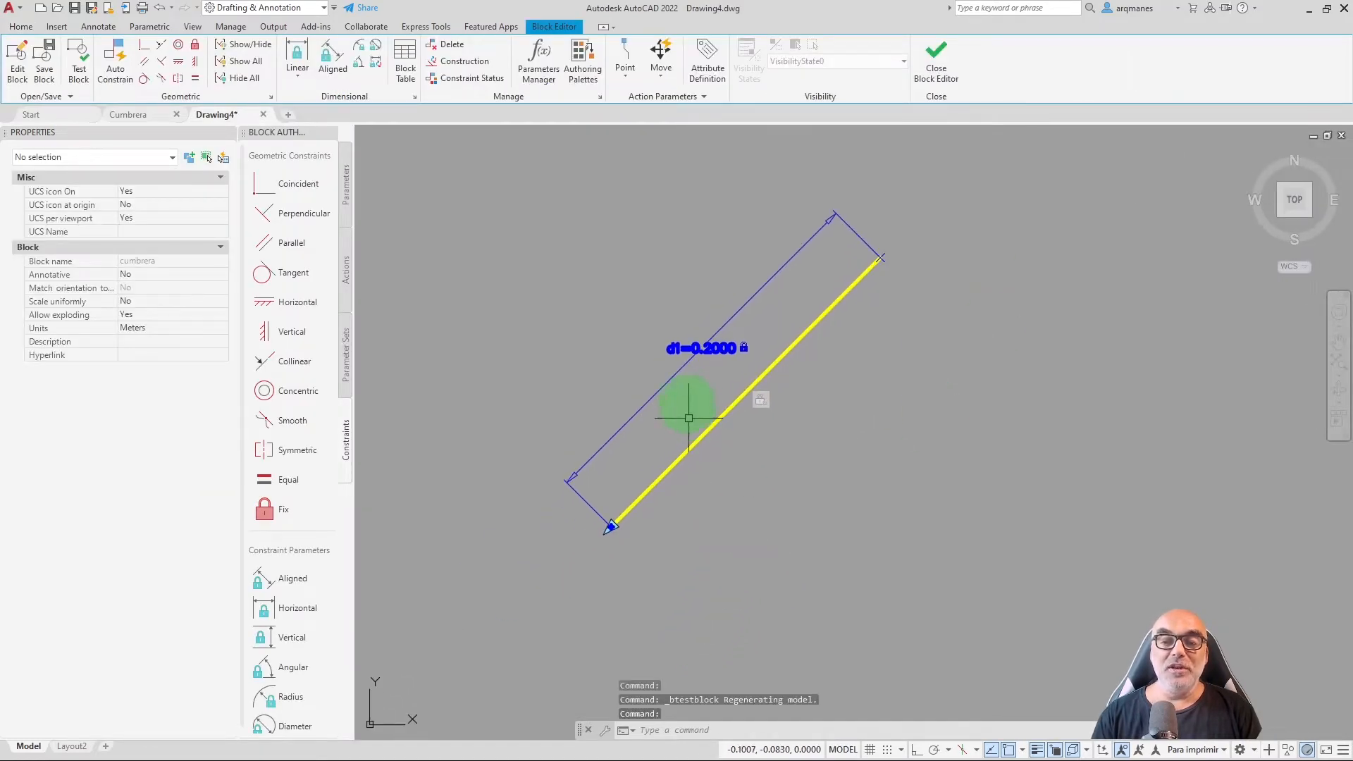
Set the number of grips of the d1 aligned constraint parameter to 0.
click(687, 364)
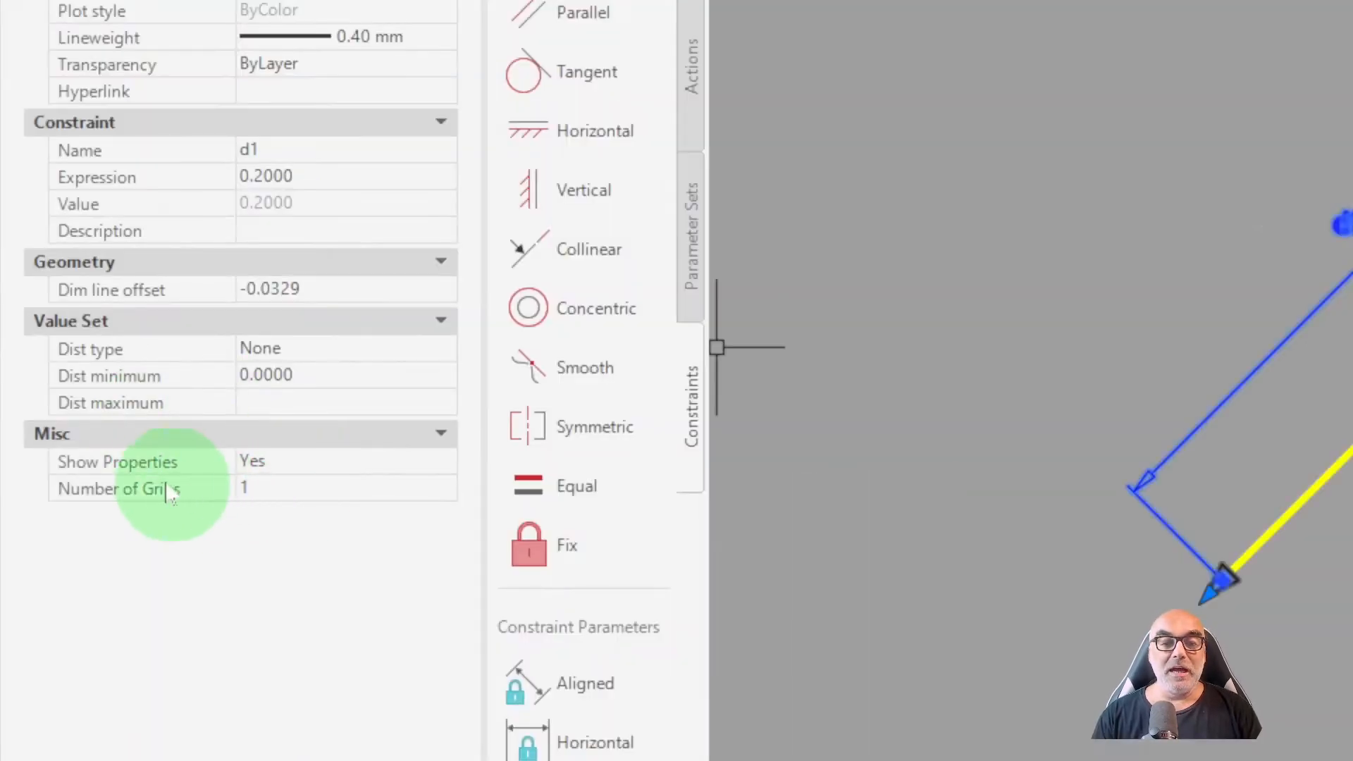
click(113, 465)
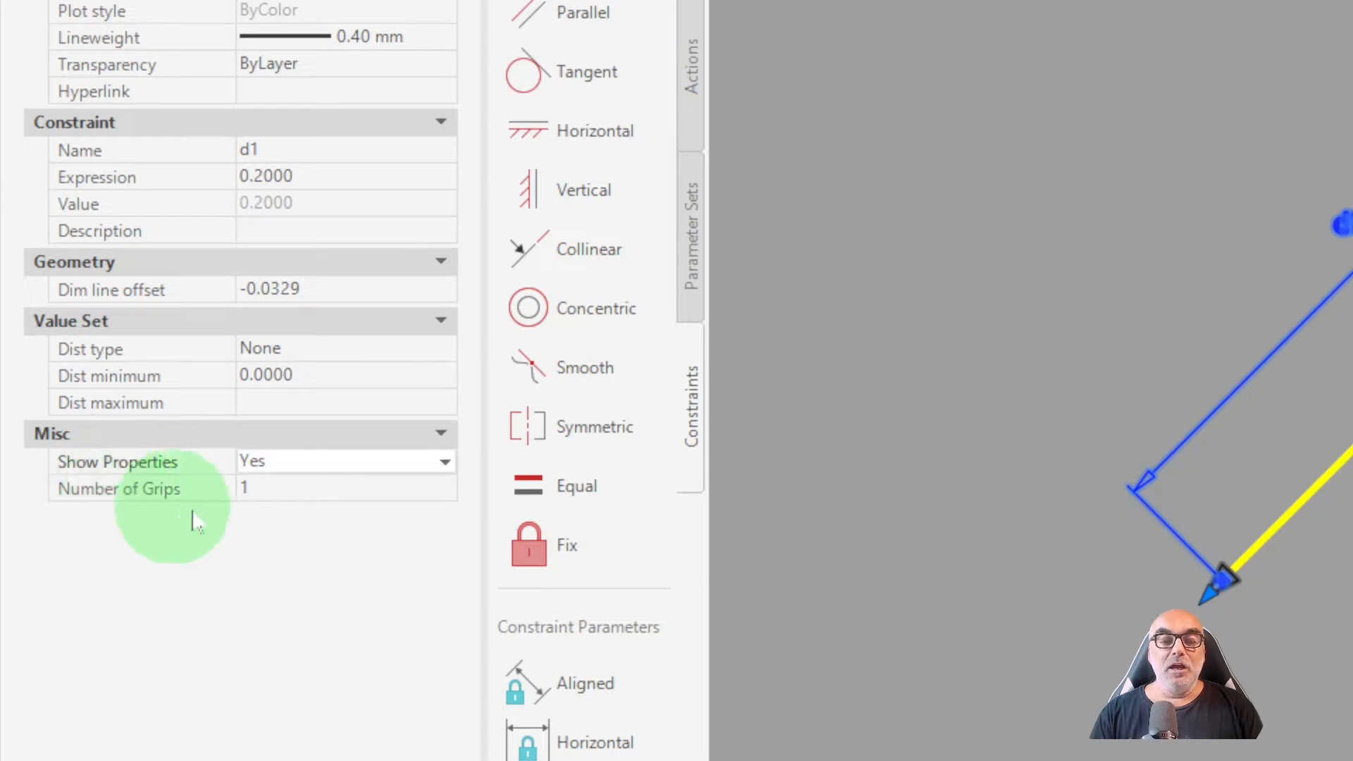
click(274, 489)
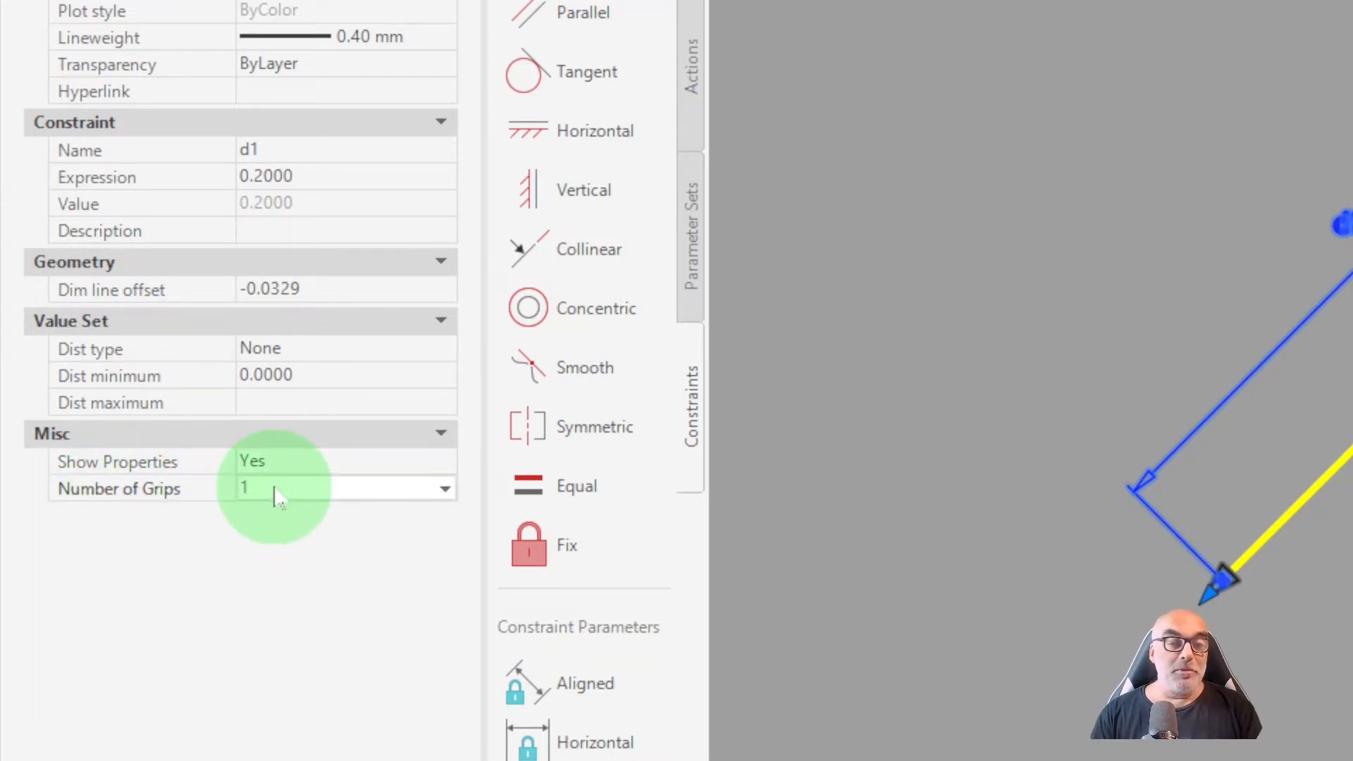
click(444, 488)
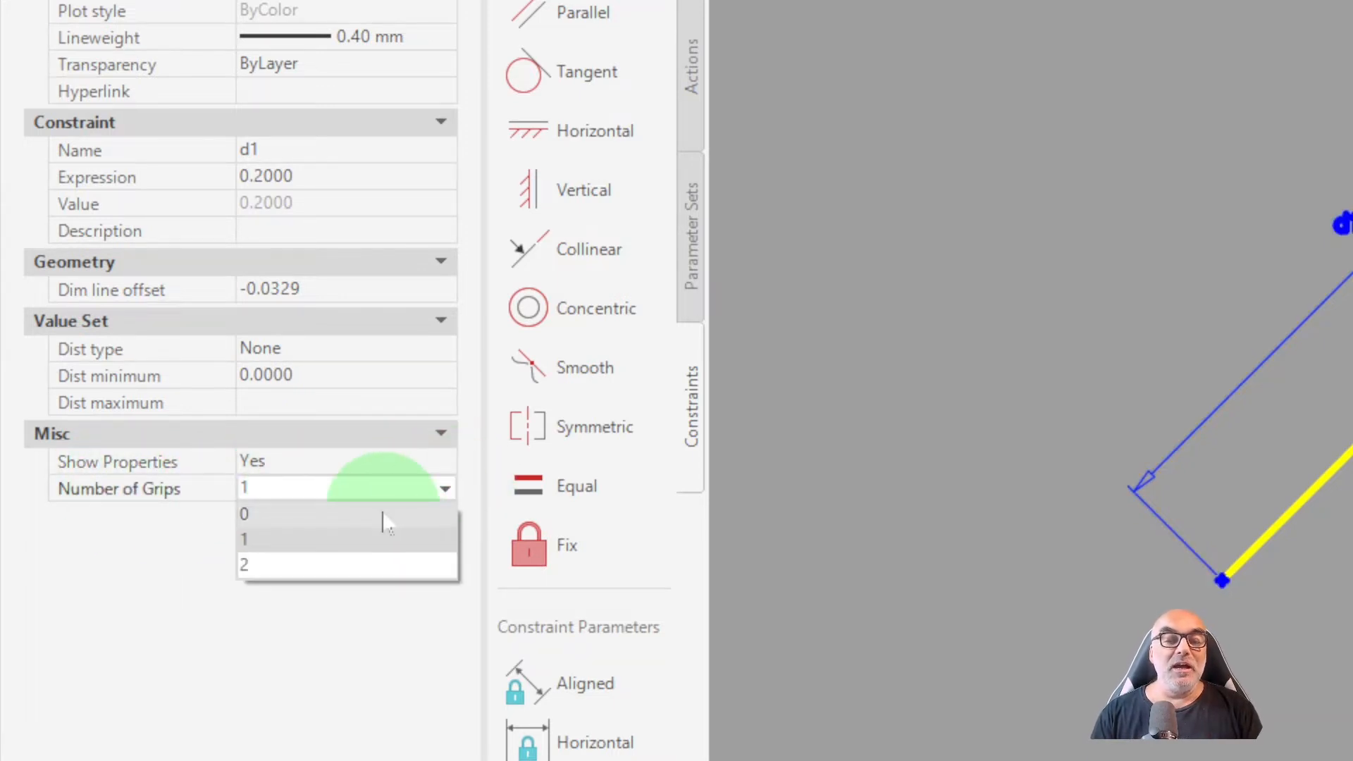
click(386, 515)
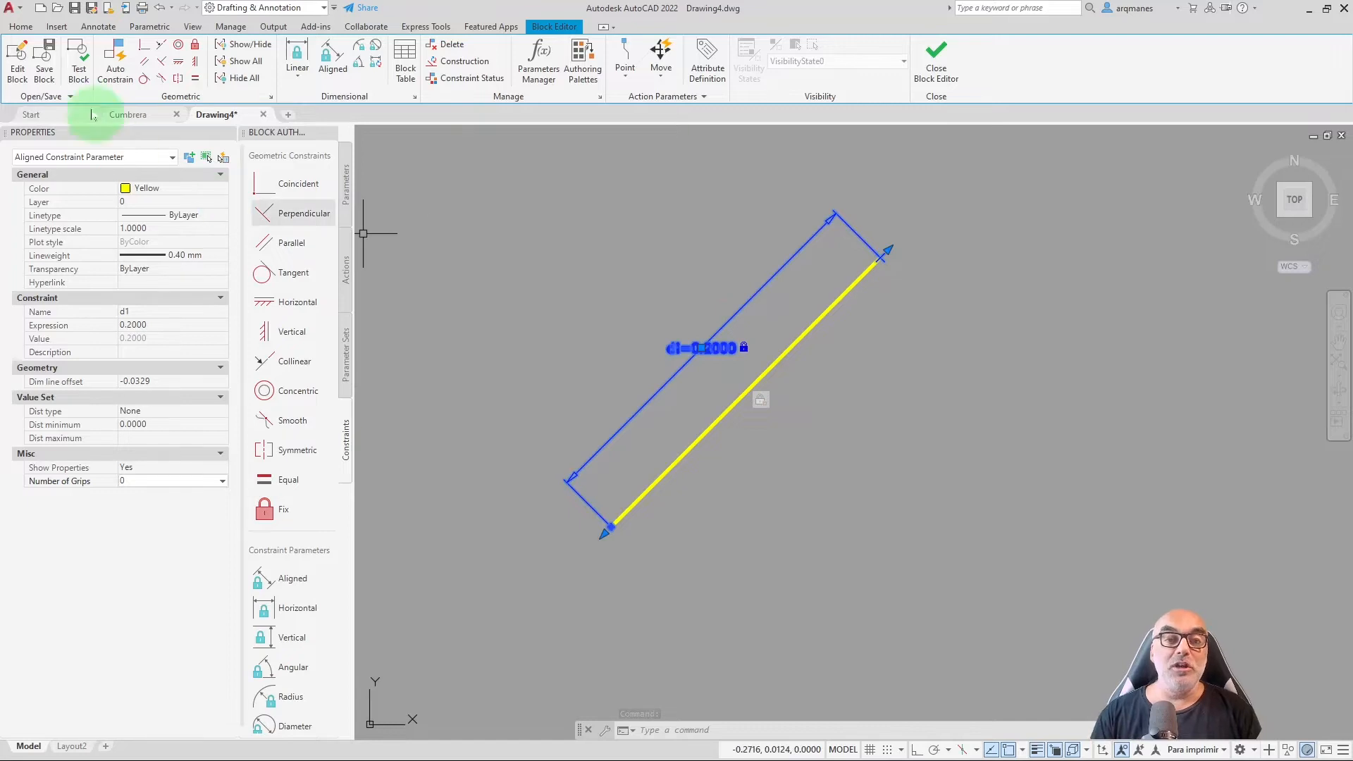
Test the block again, select the line to check its grips, and return to block editing.
click(82, 72)
click(724, 542)
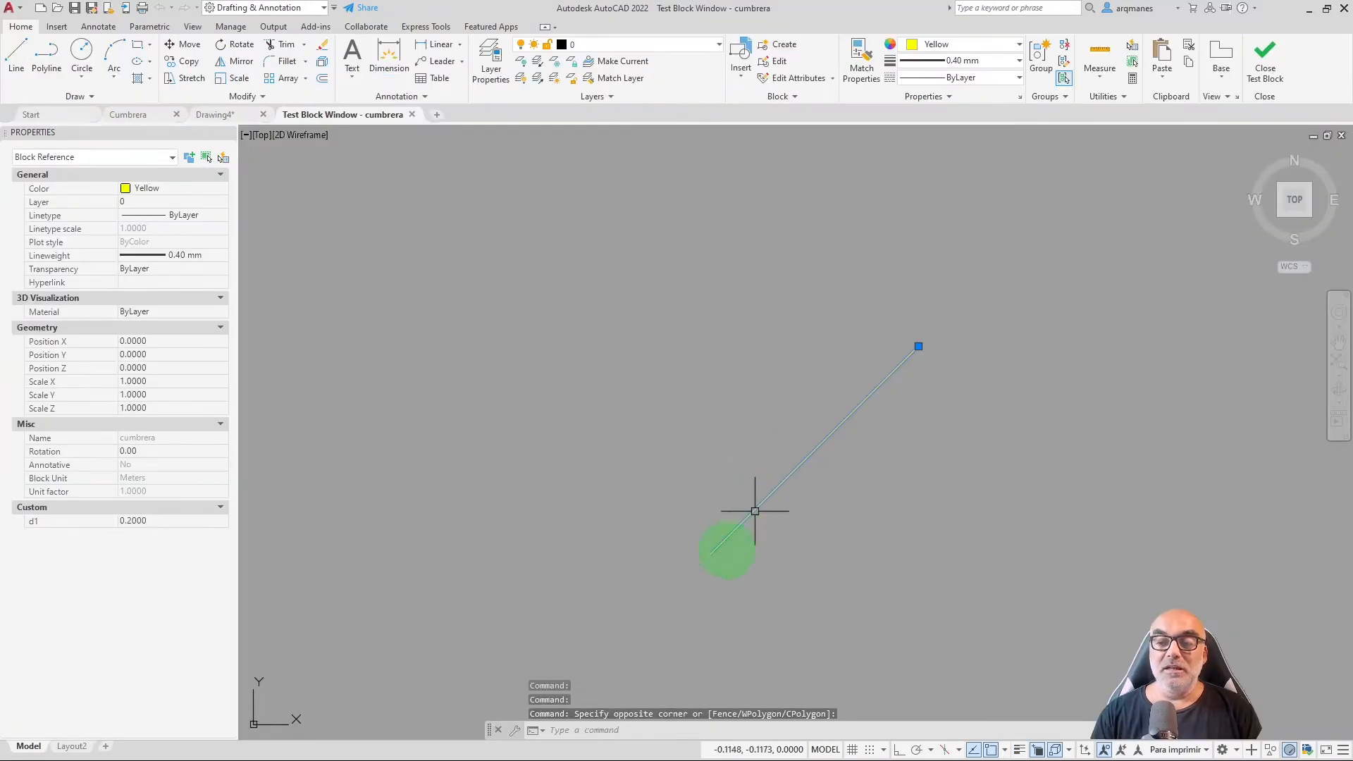
click(925, 515)
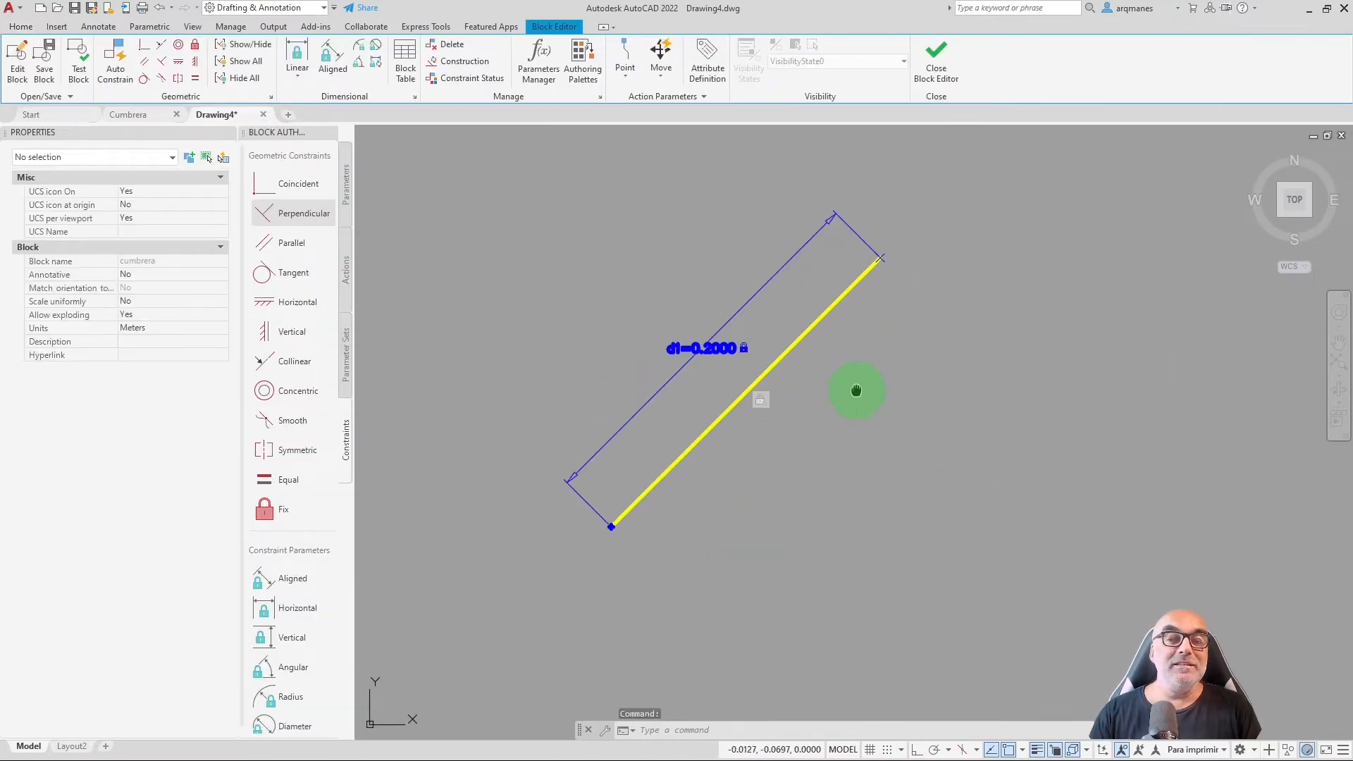
Add a Rotation parameter based at the line's upper end, with its radius and default angle set by the lower end.
middle_drag(856, 390, 864, 460)
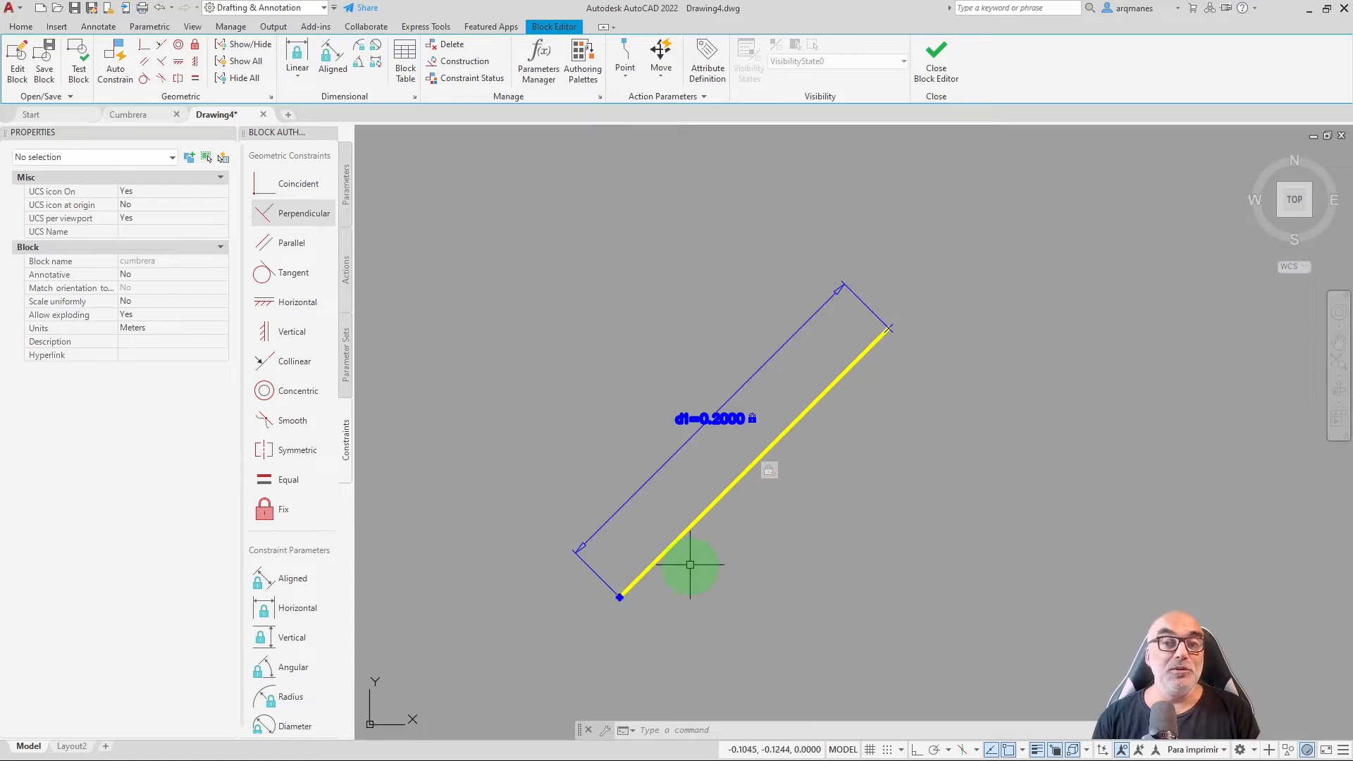
click(345, 182)
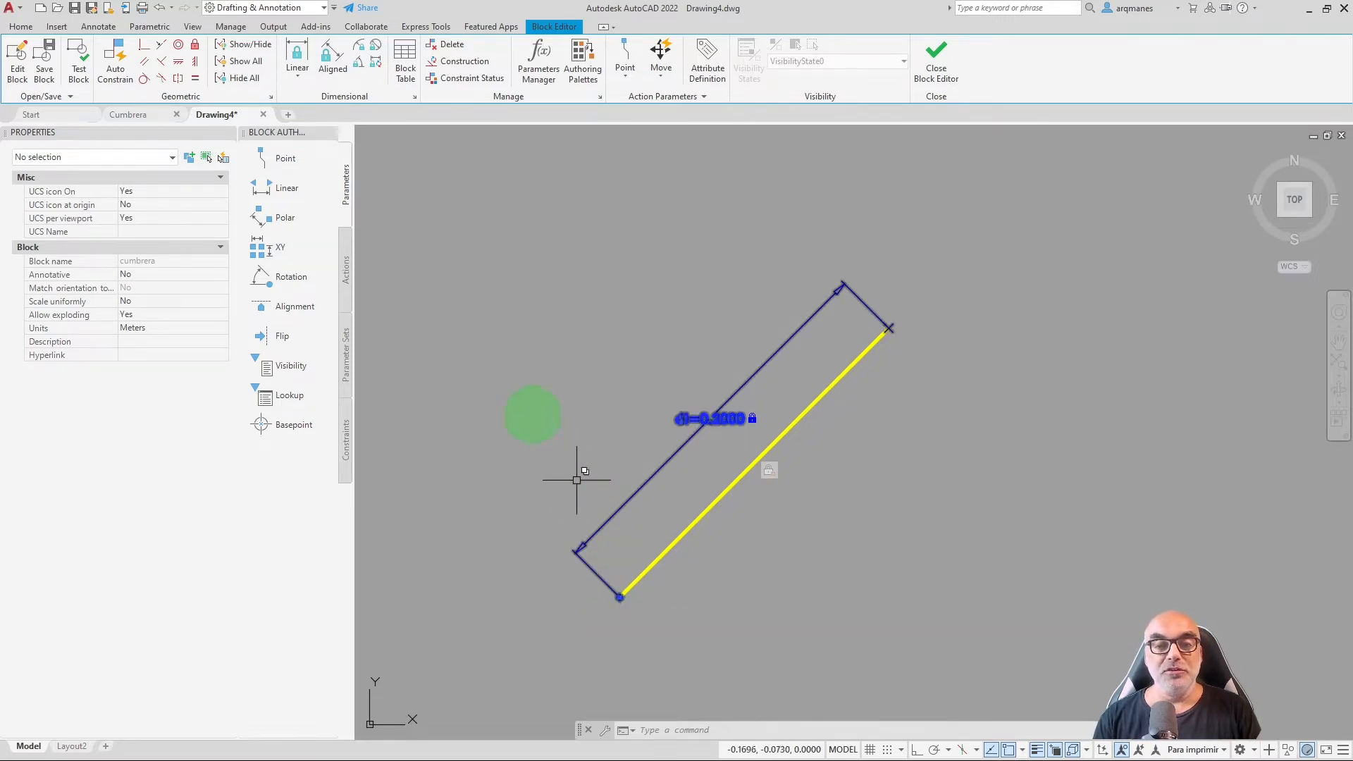
click(292, 279)
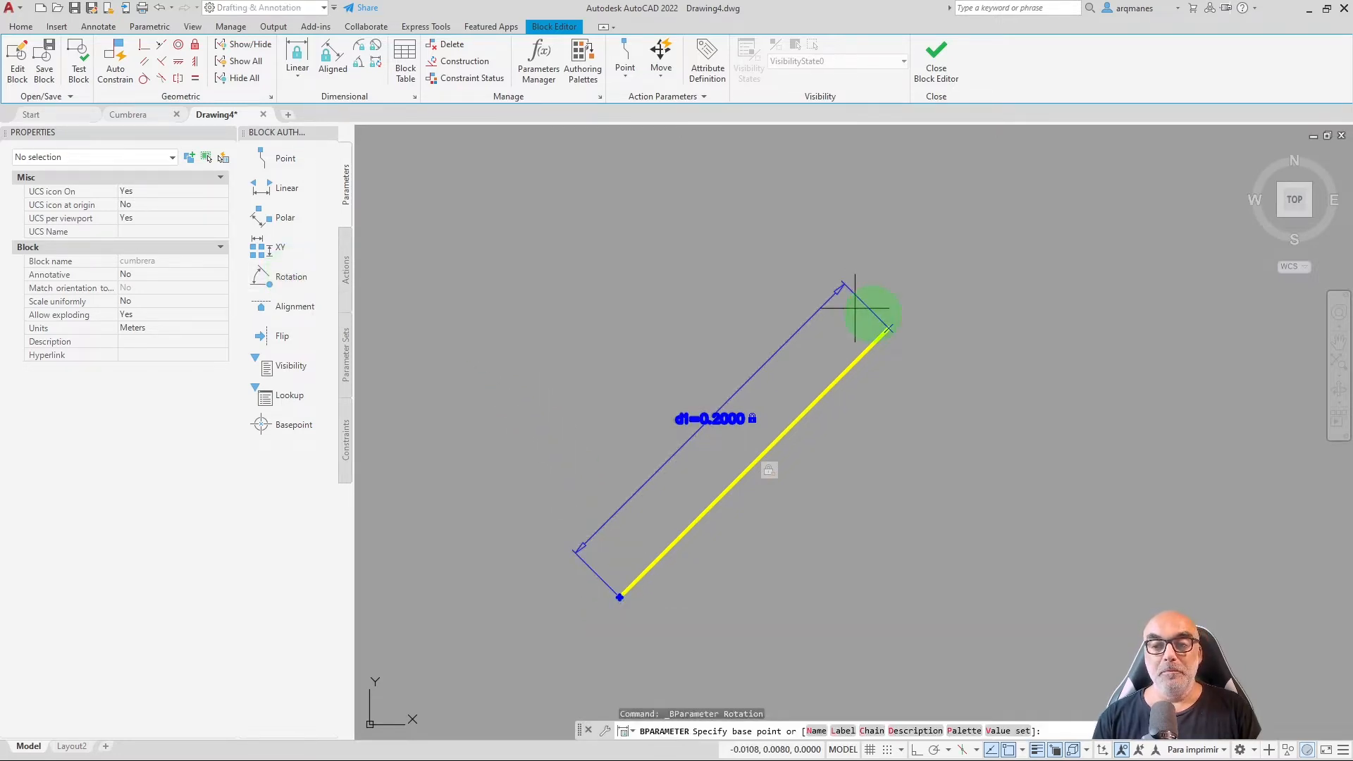
click(889, 328)
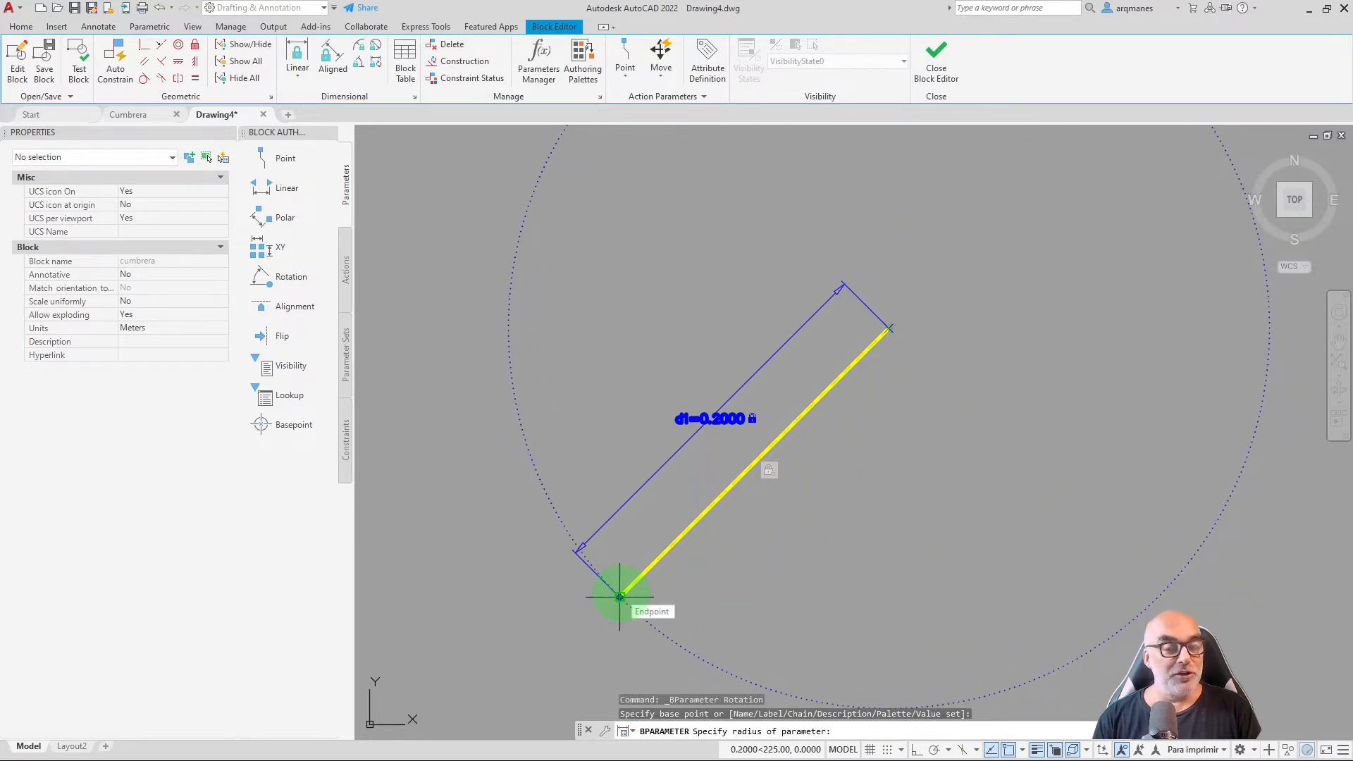
click(620, 596)
key(Return)
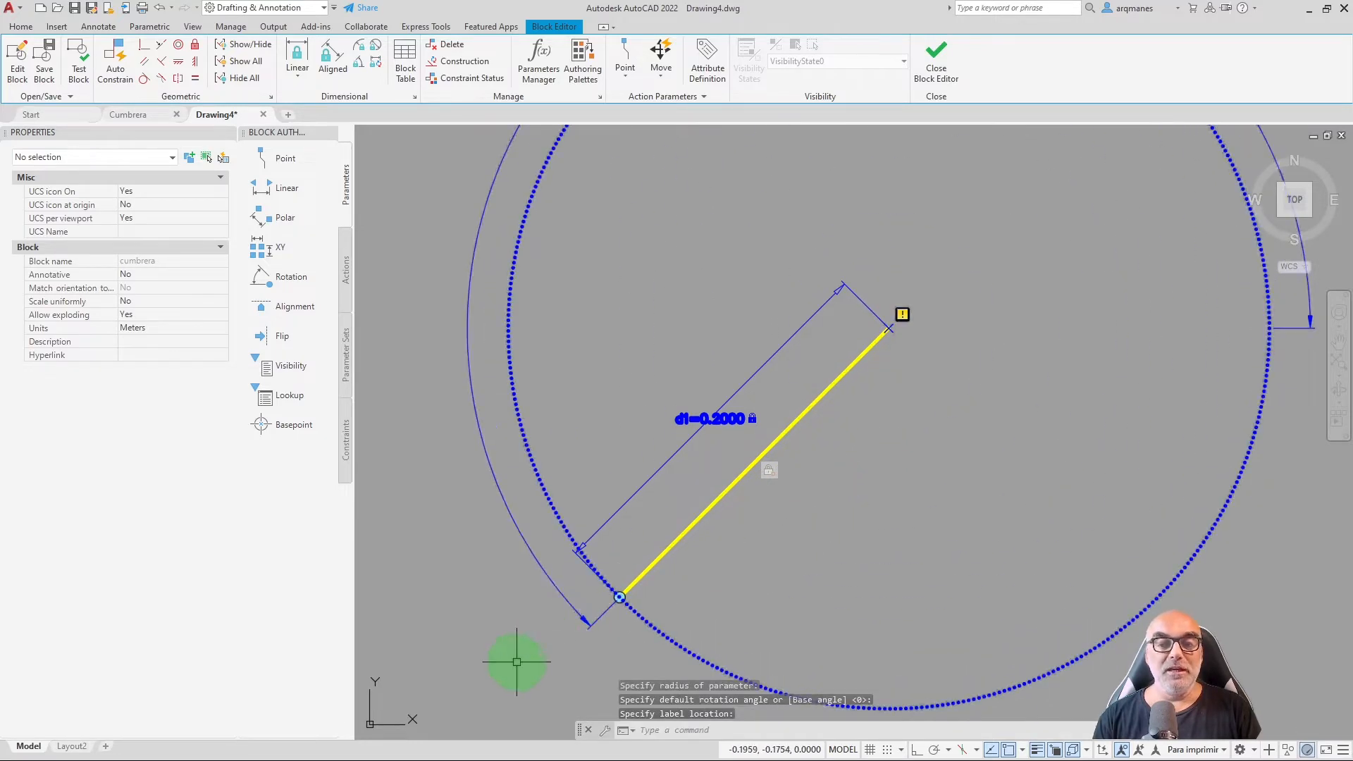
scroll(516, 655, down, 2)
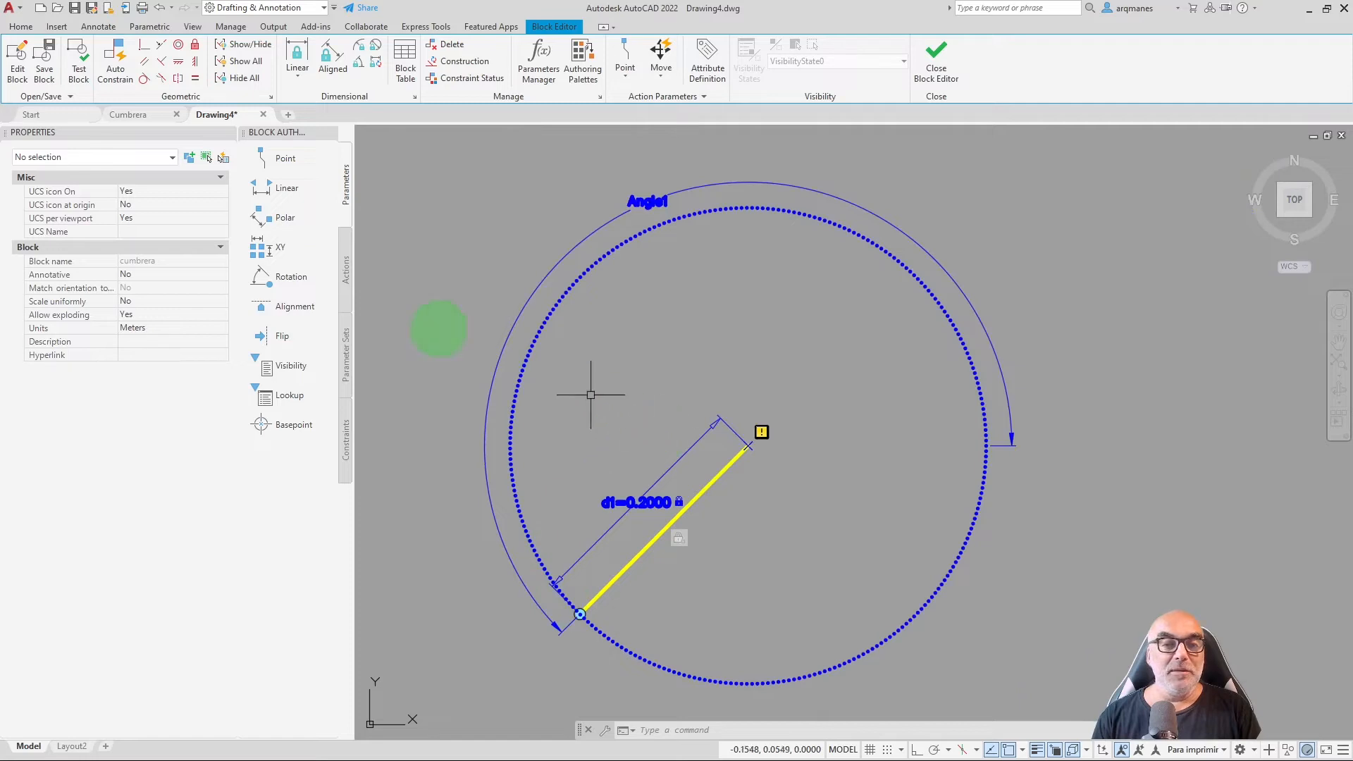
Assign a Rotate action to the rotation parameter, with the yellow line as the object to rotate.
click(346, 262)
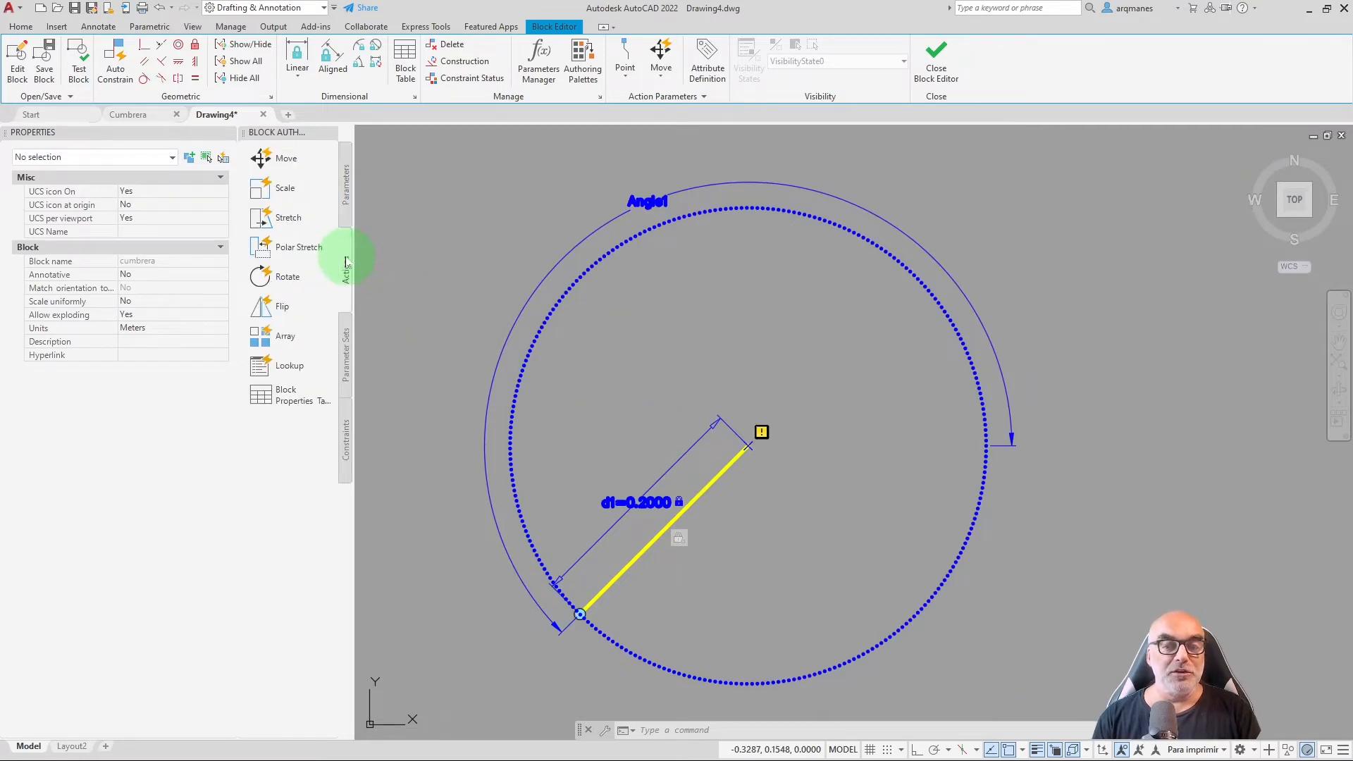
click(264, 278)
click(502, 529)
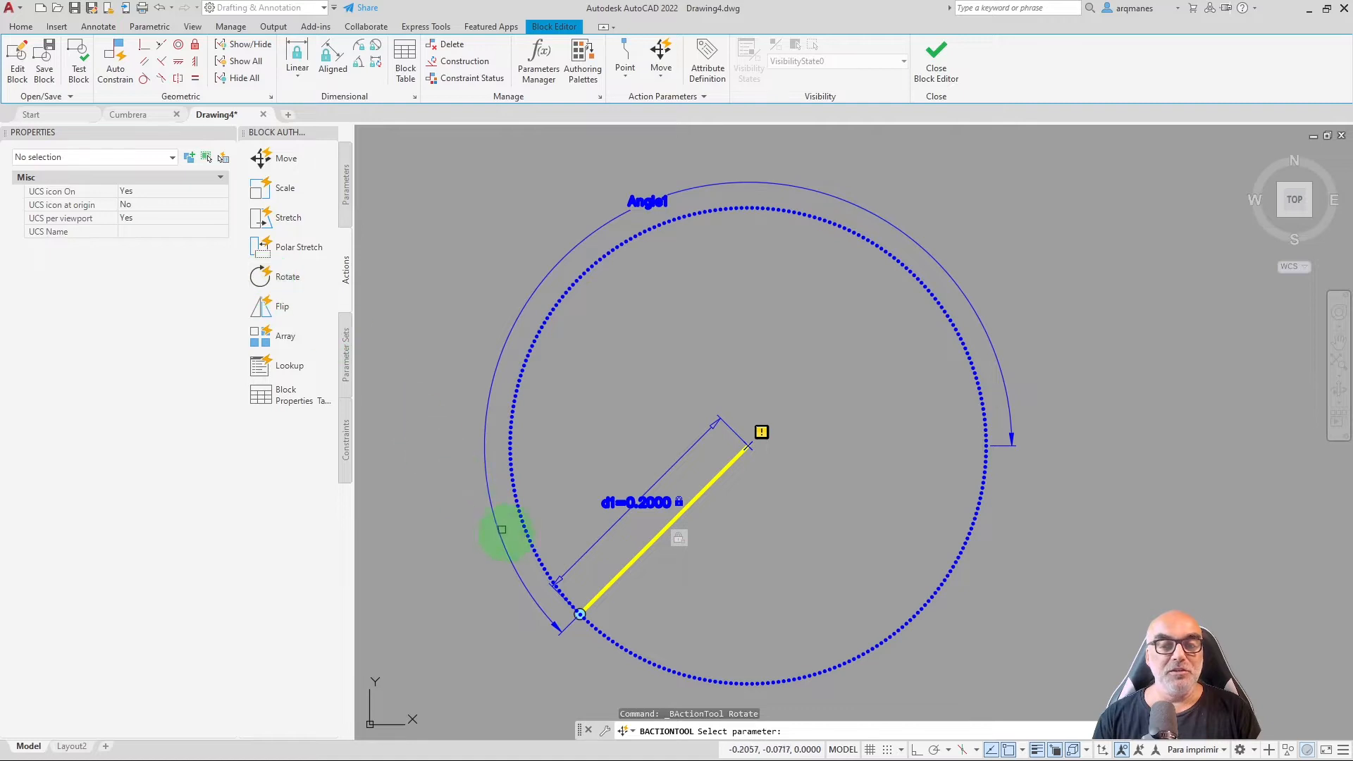
click(512, 495)
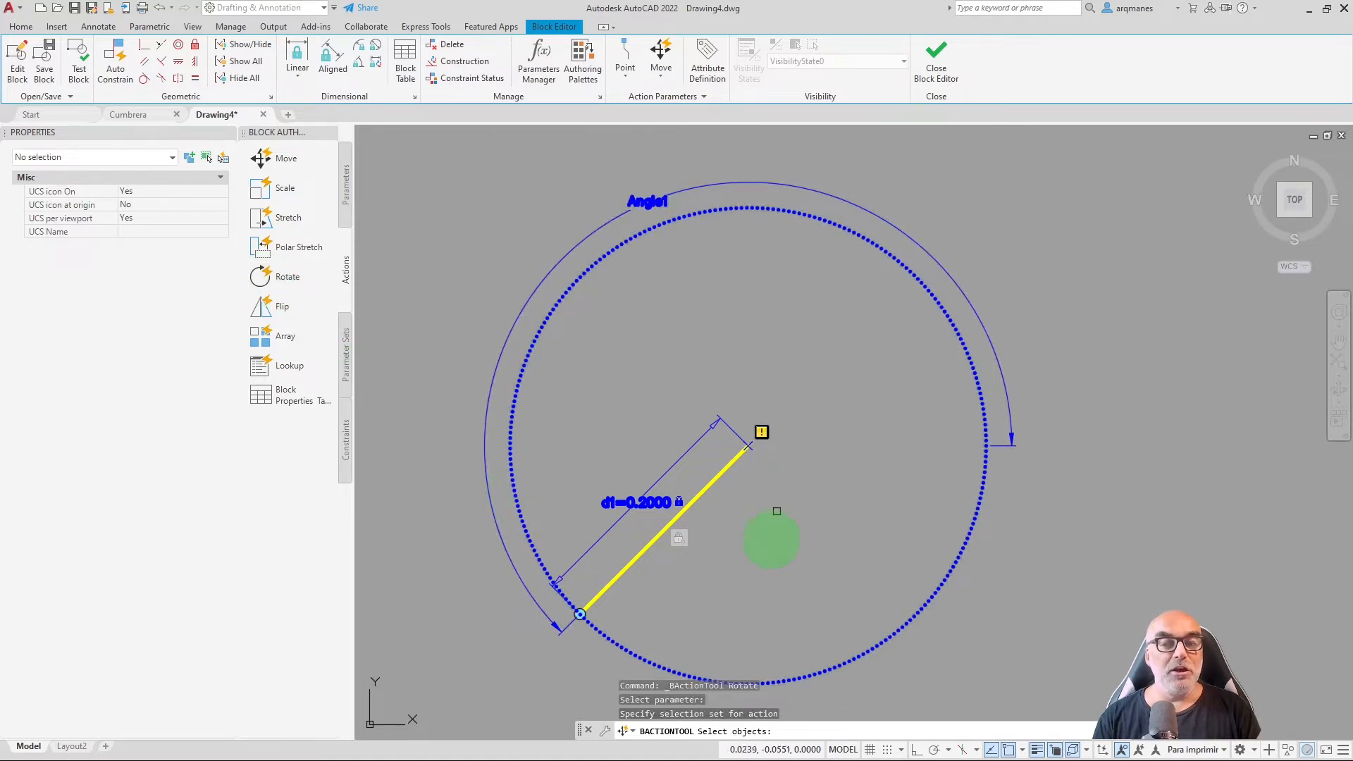
click(731, 461)
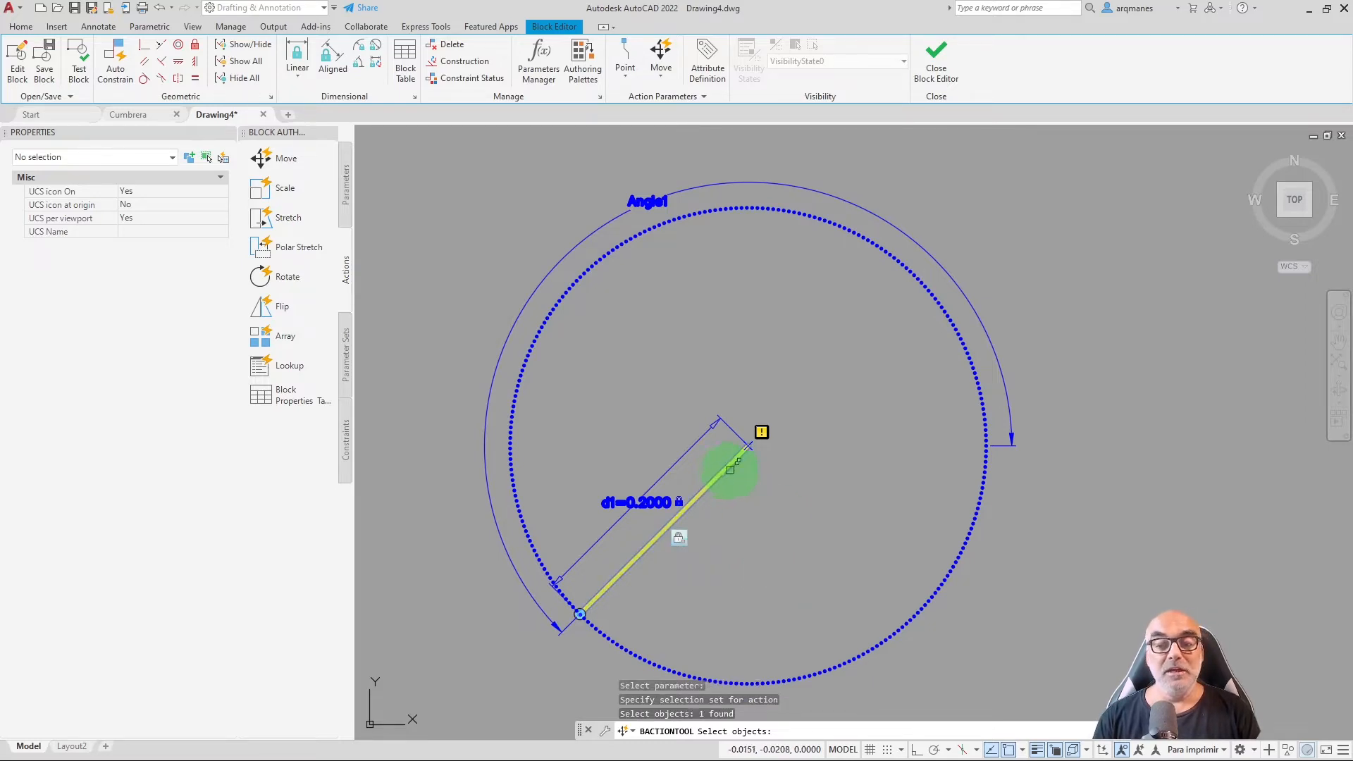
key(Return)
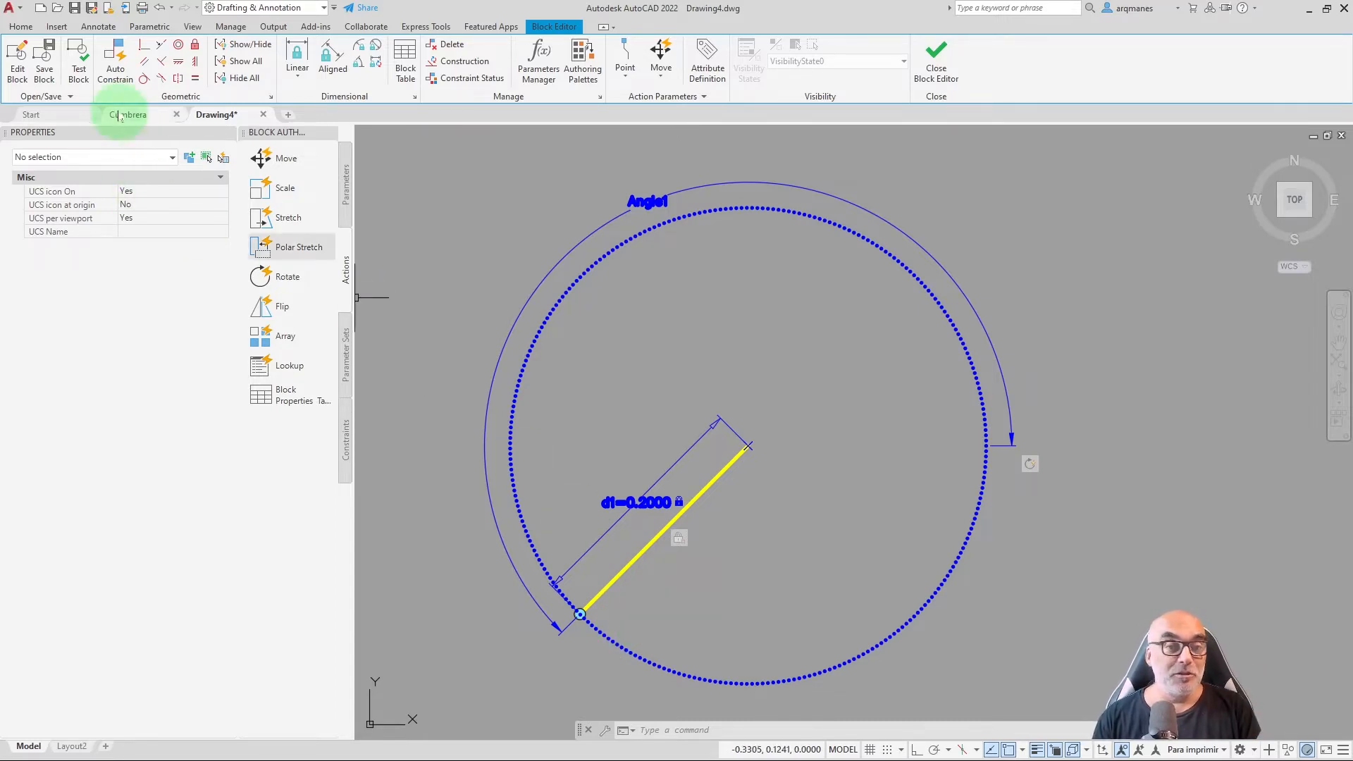
Test the block and swing its lower end about the upper end to an angle of about 197 degrees.
click(80, 68)
click(538, 257)
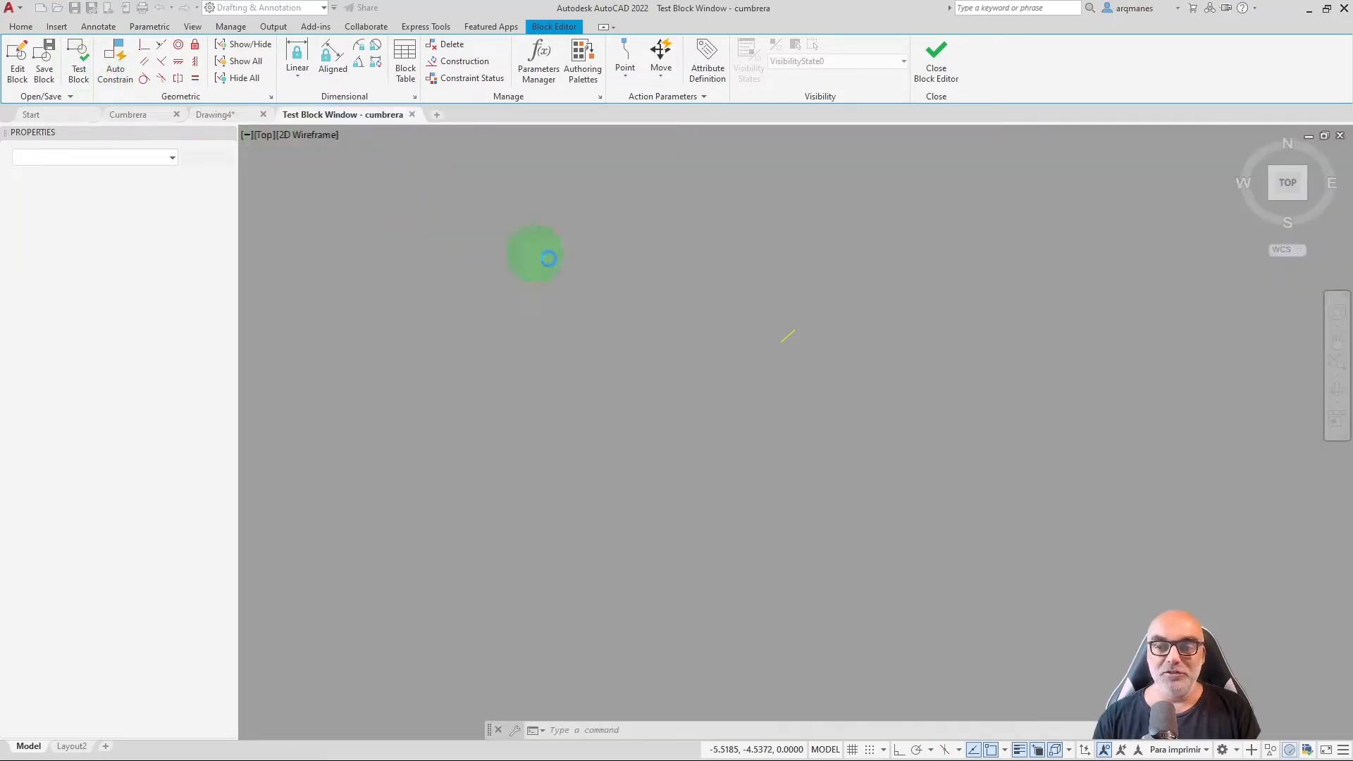
click(755, 441)
click(621, 362)
click(635, 439)
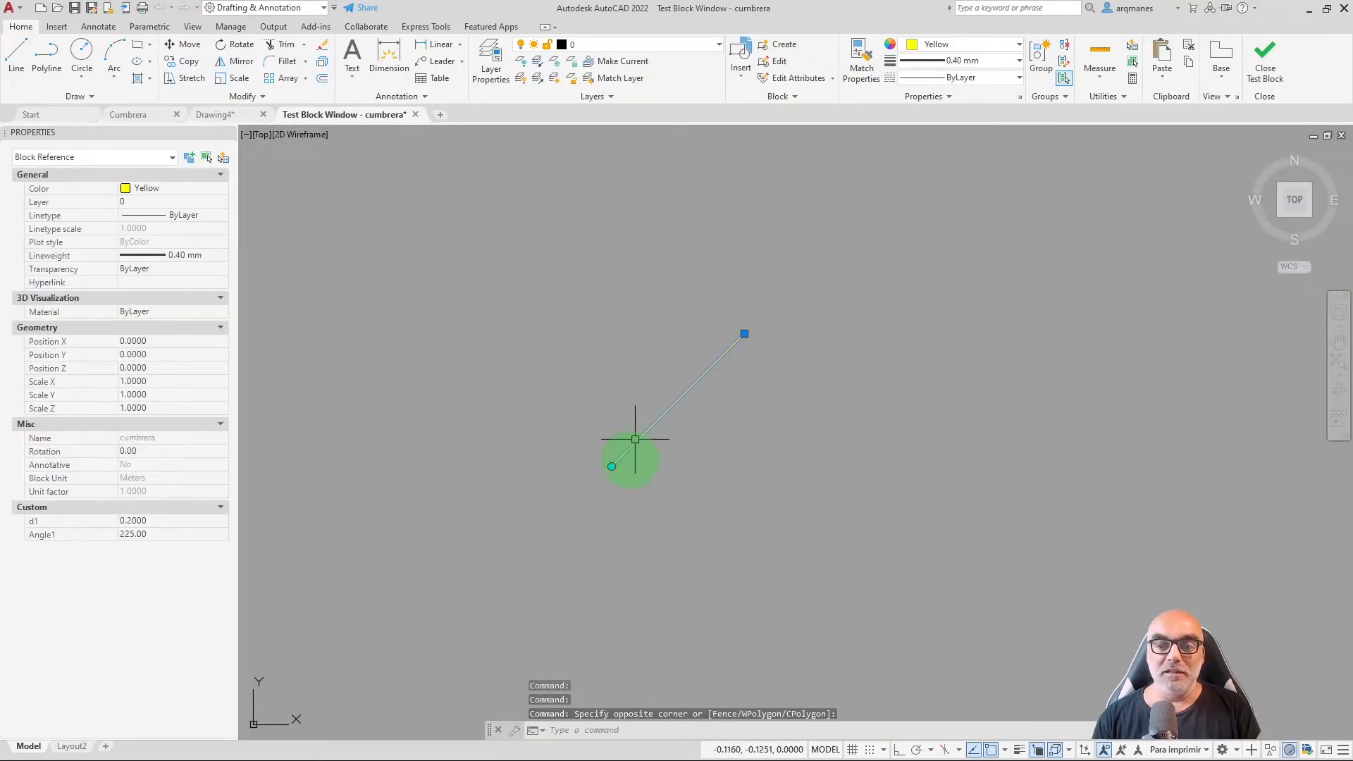
click(611, 466)
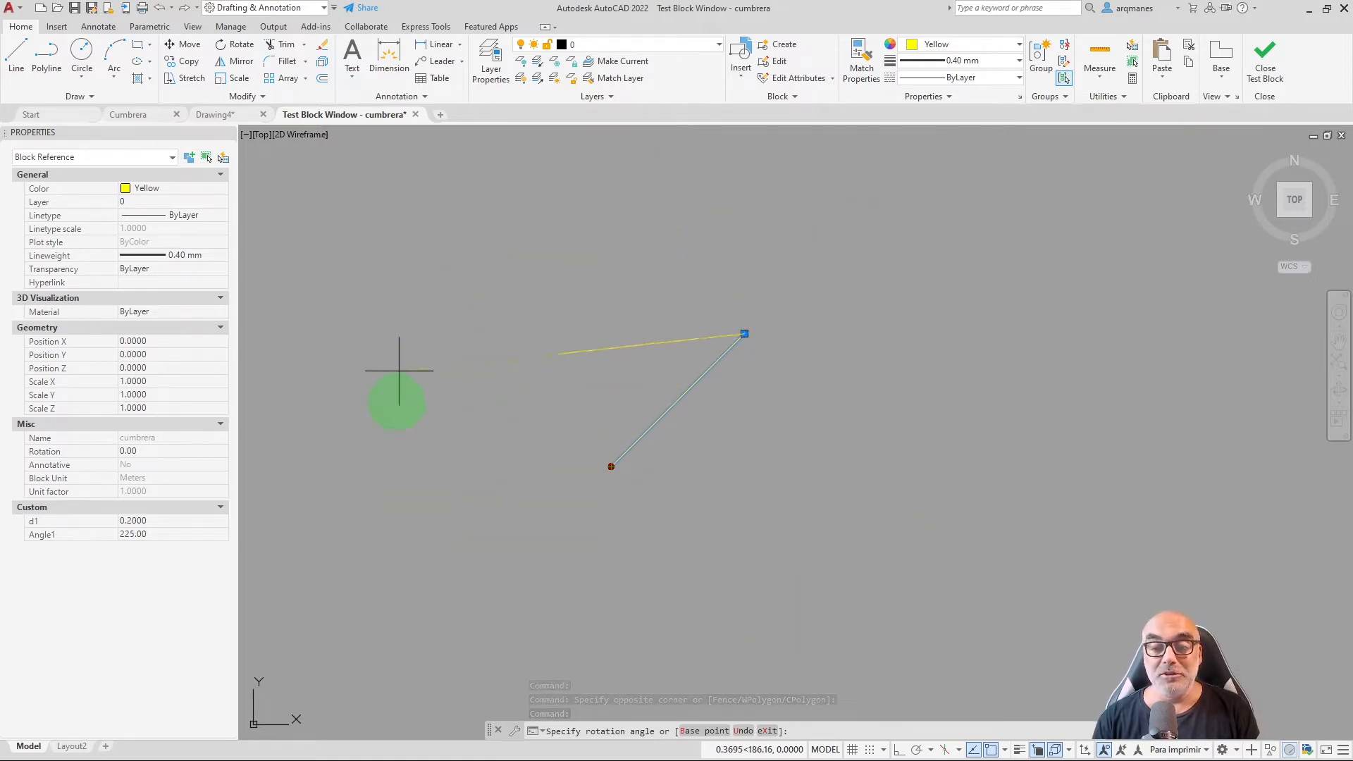
click(400, 440)
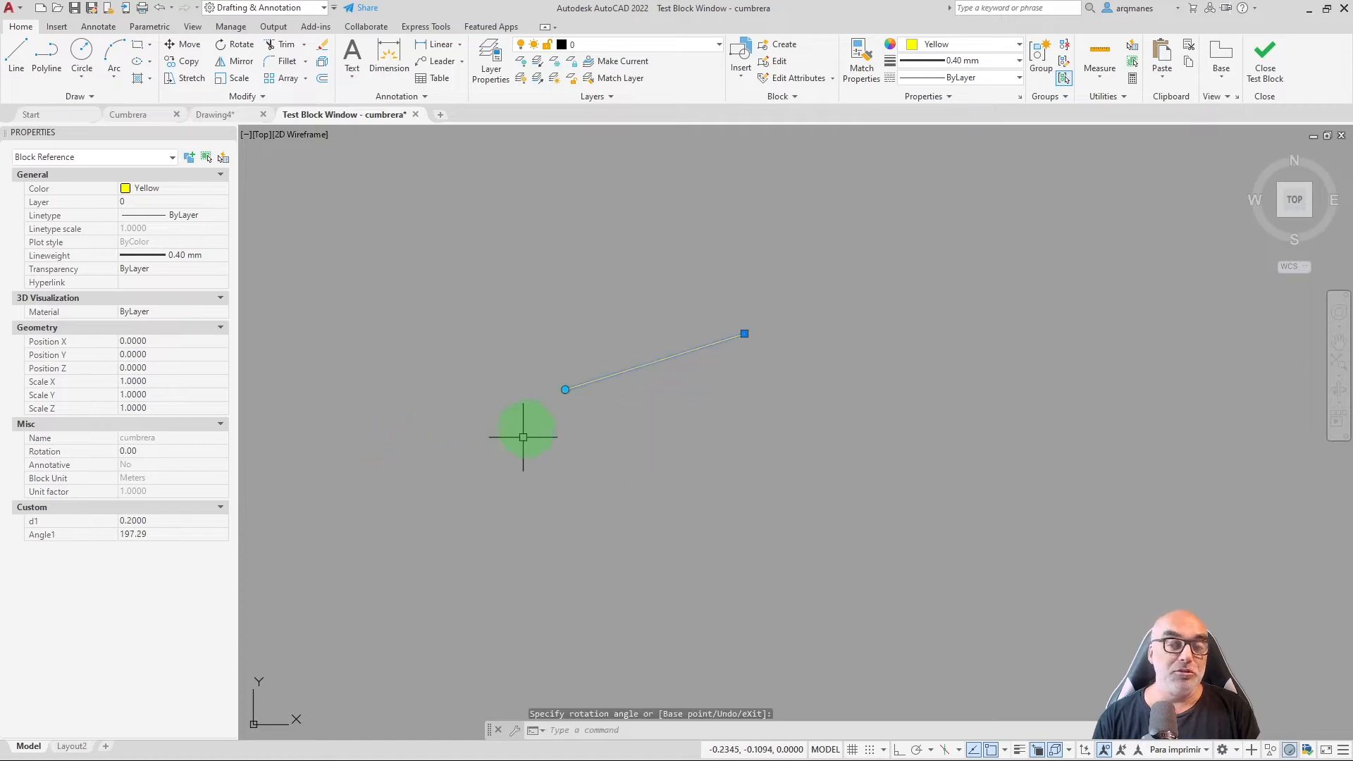
Rotate the test block's line further to about 248 degrees, and return to block editing.
click(565, 389)
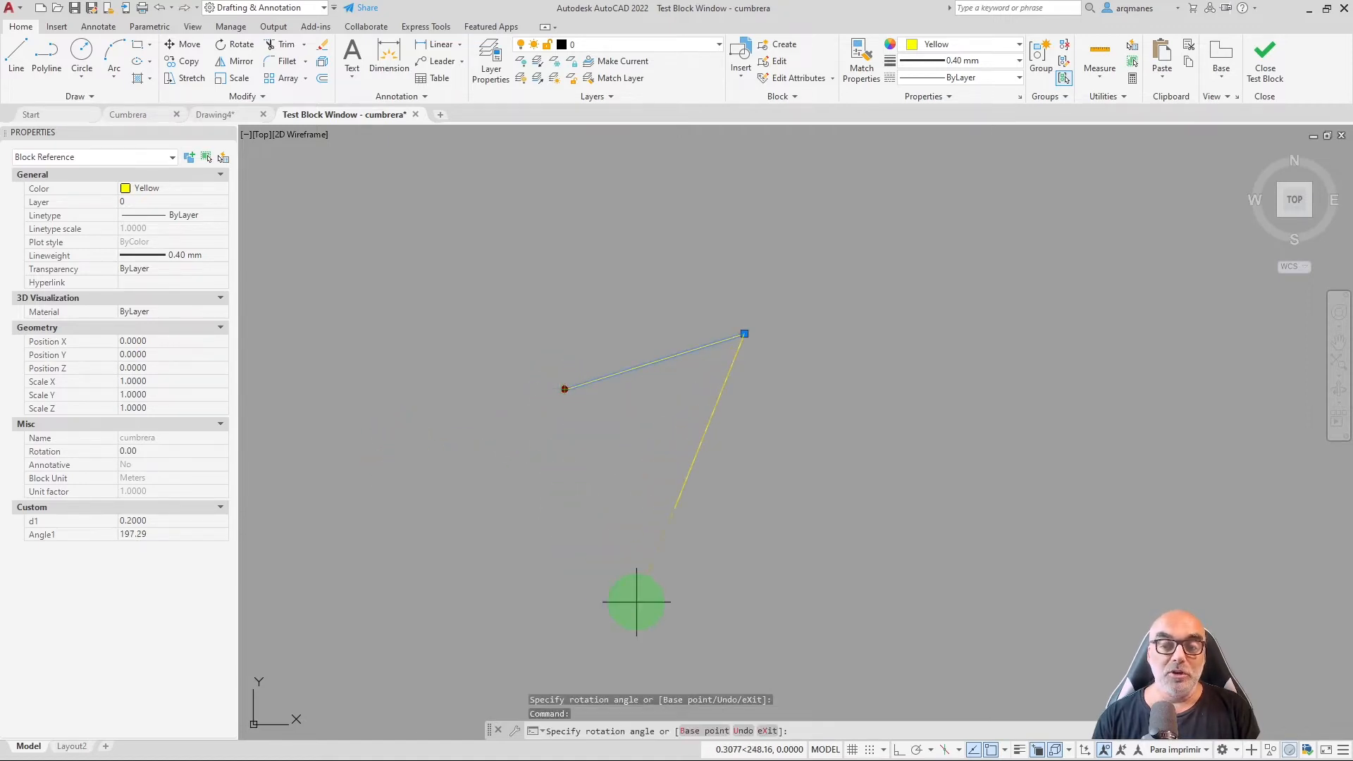
click(634, 601)
click(789, 447)
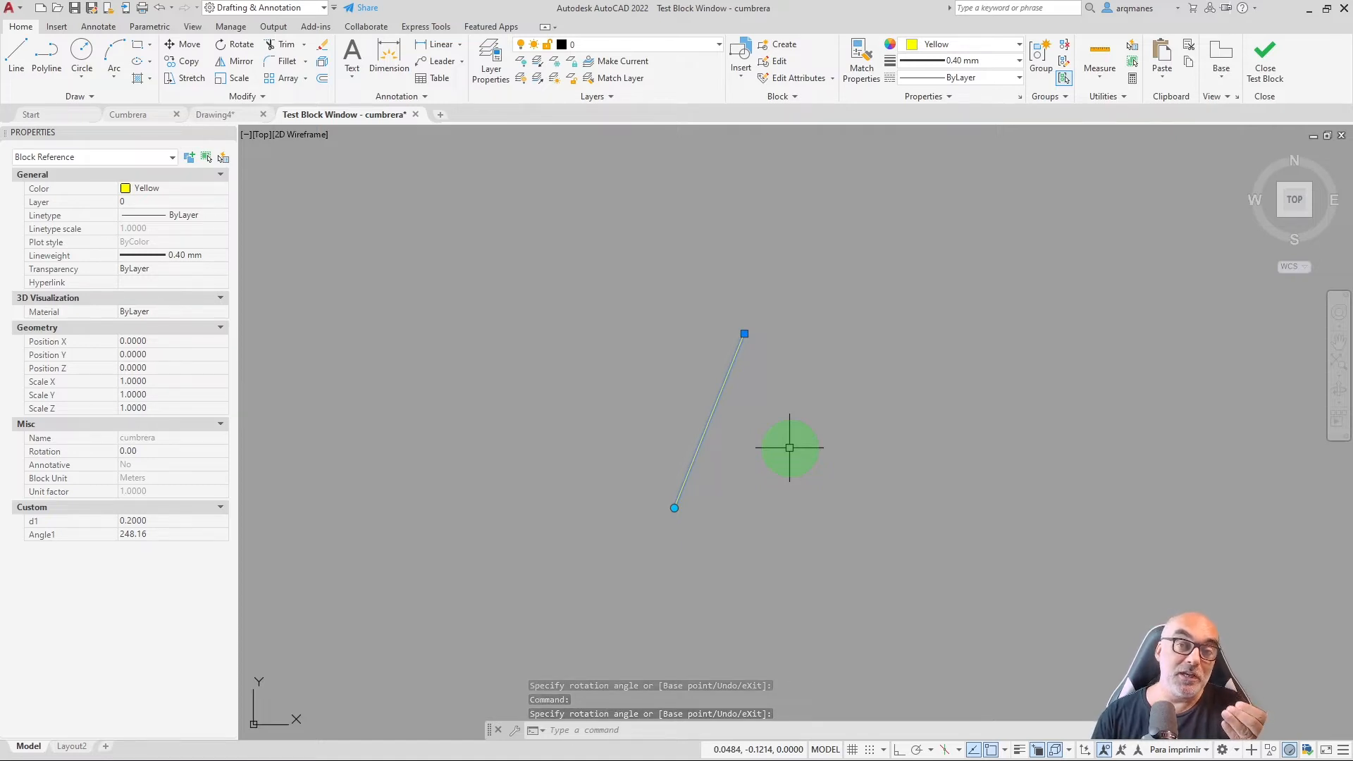
click(857, 259)
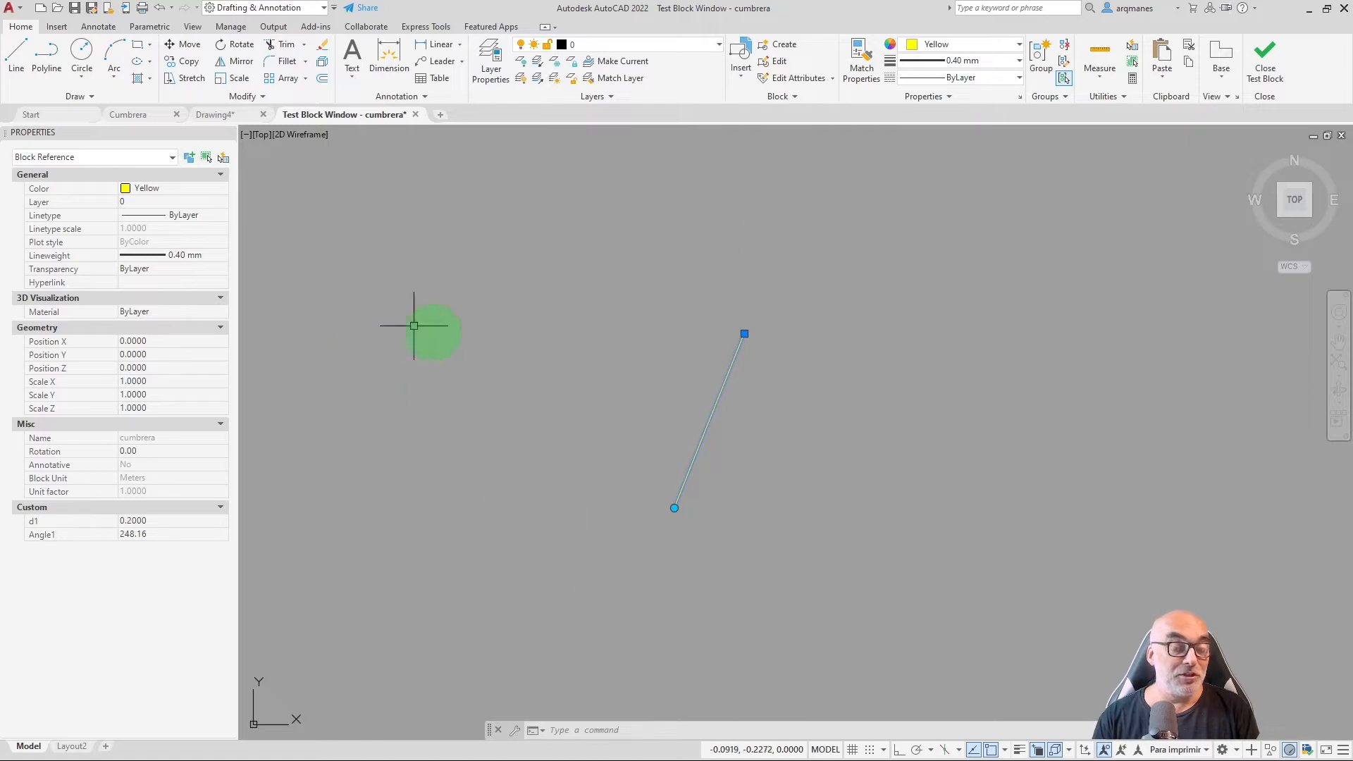
click(699, 596)
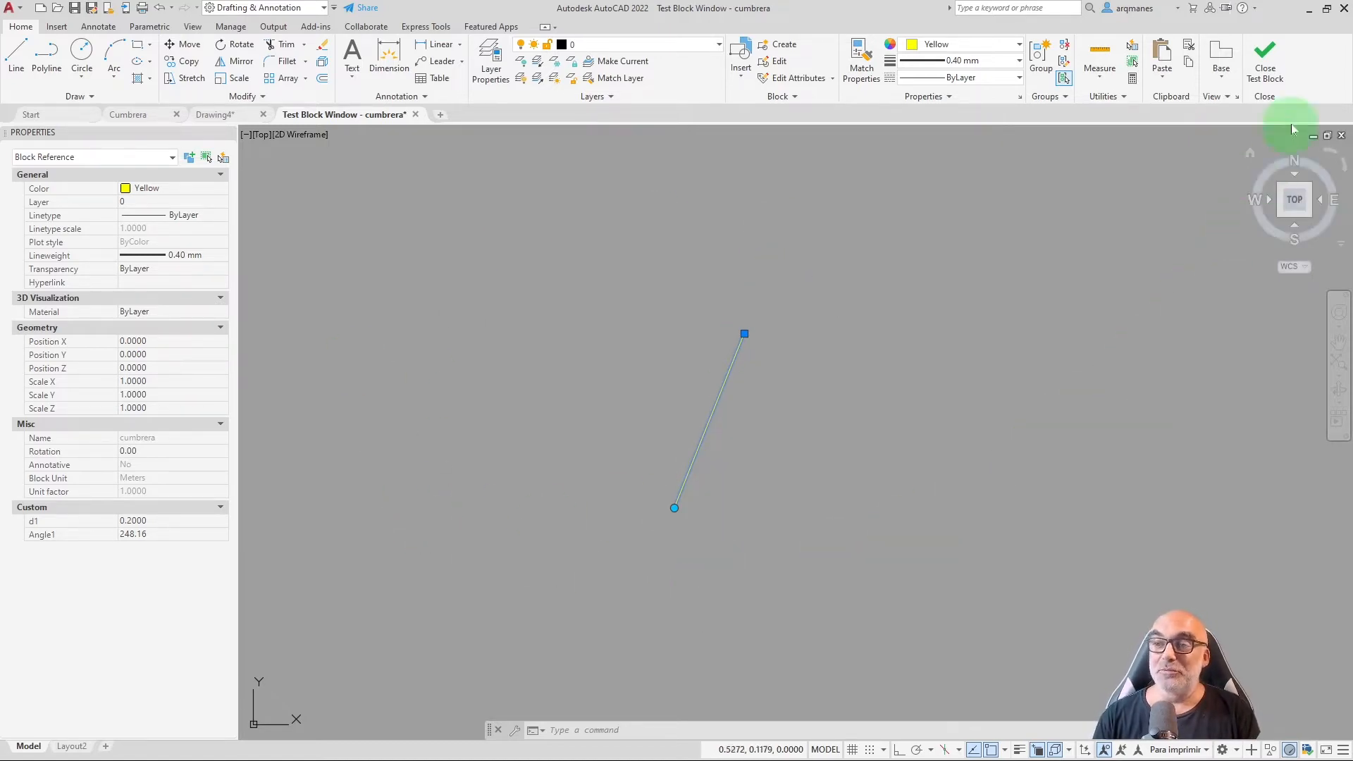
click(1277, 80)
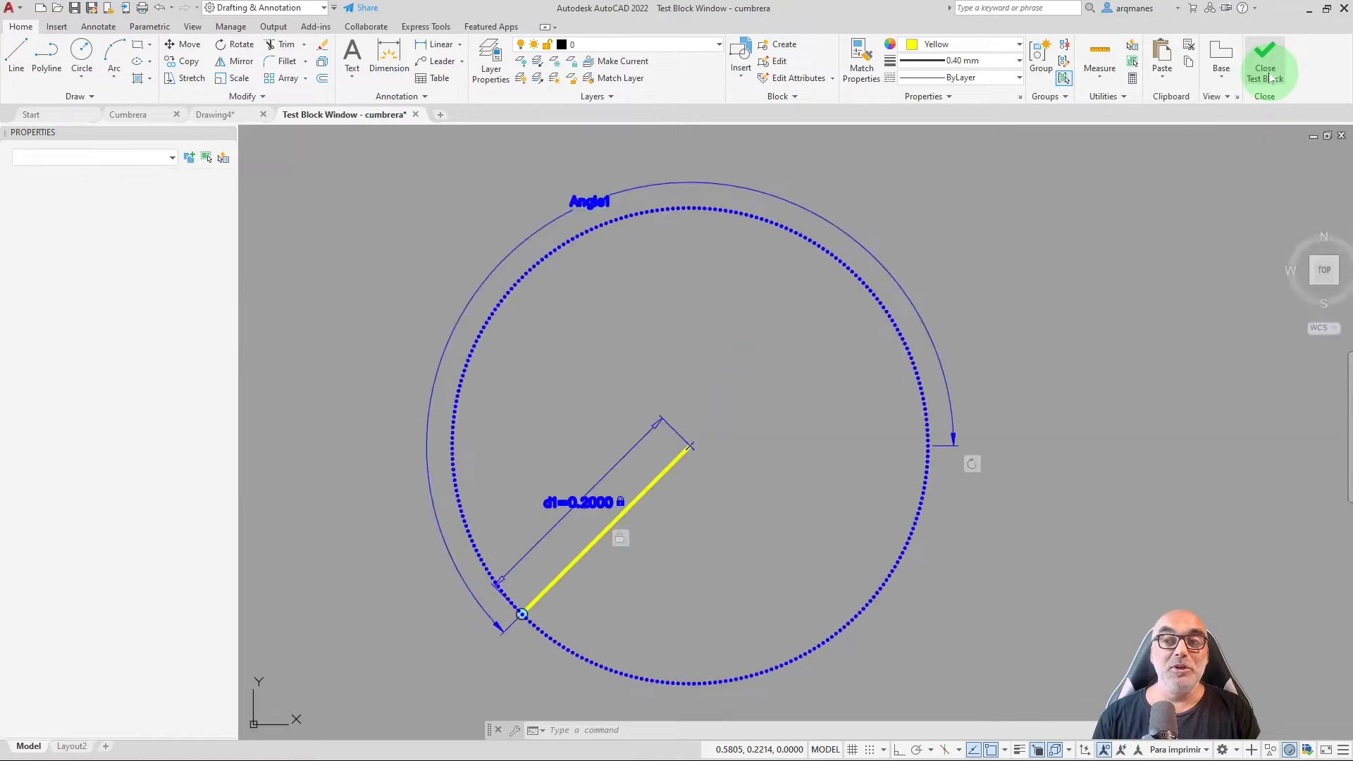
Offset the yellow line 0.01 towards its upper-left side.
scroll(570, 633, up, 6)
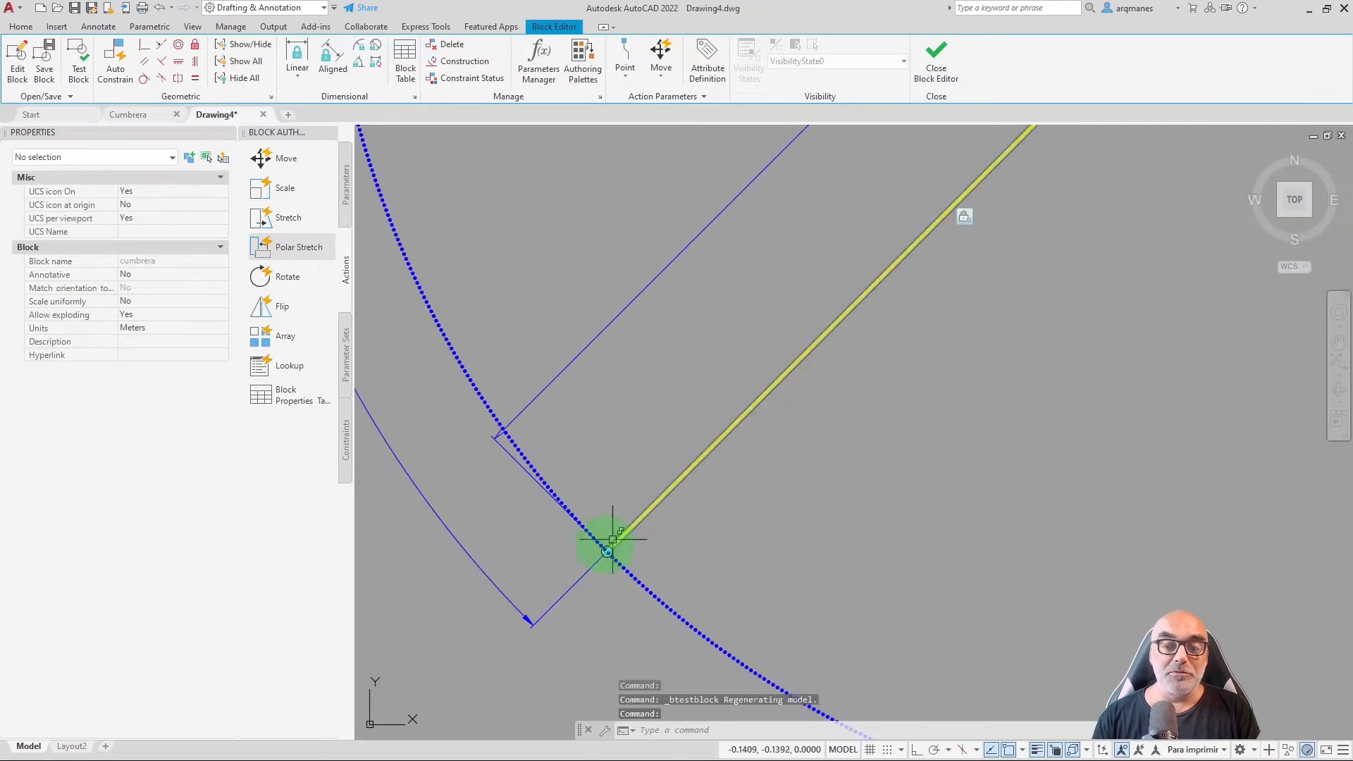
scroll(546, 586, down, 2)
middle_drag(713, 504, 711, 542)
text(o)
key(Return)
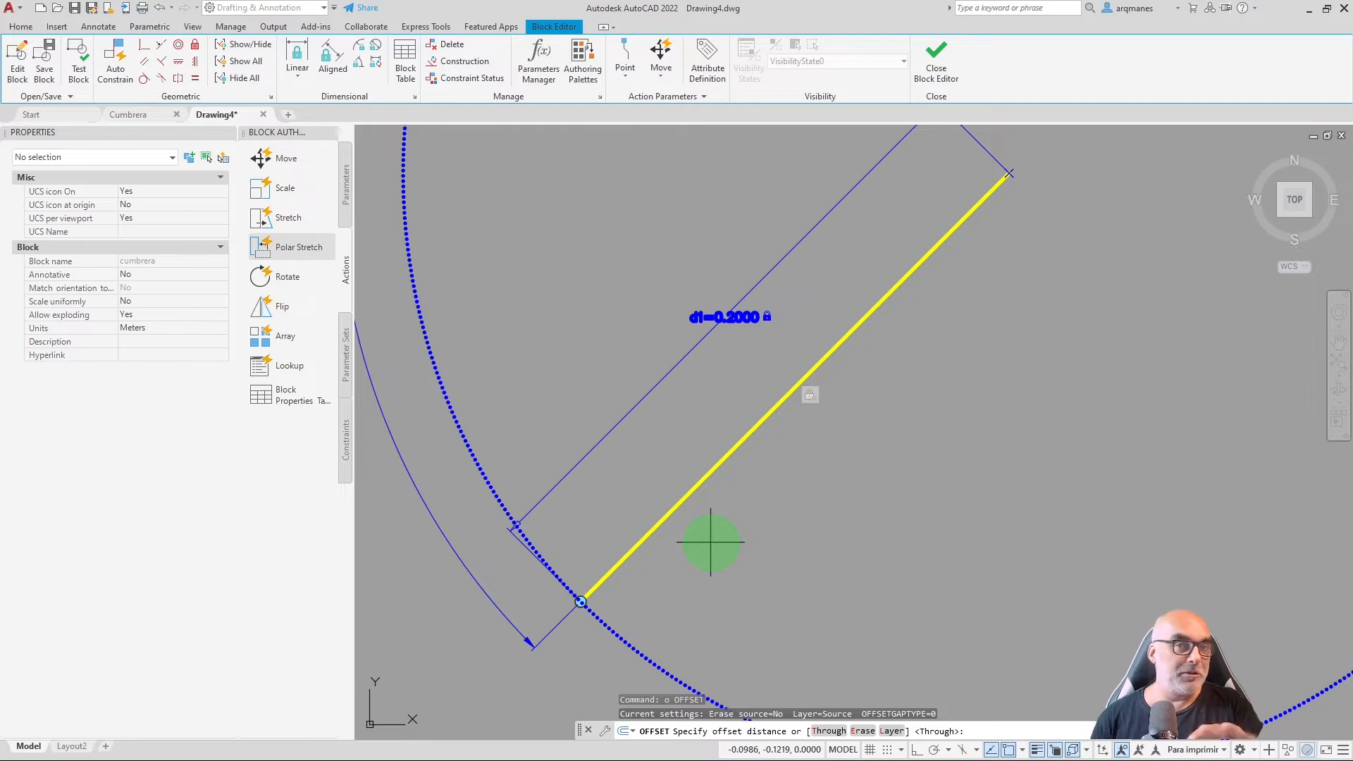
text(0.0)
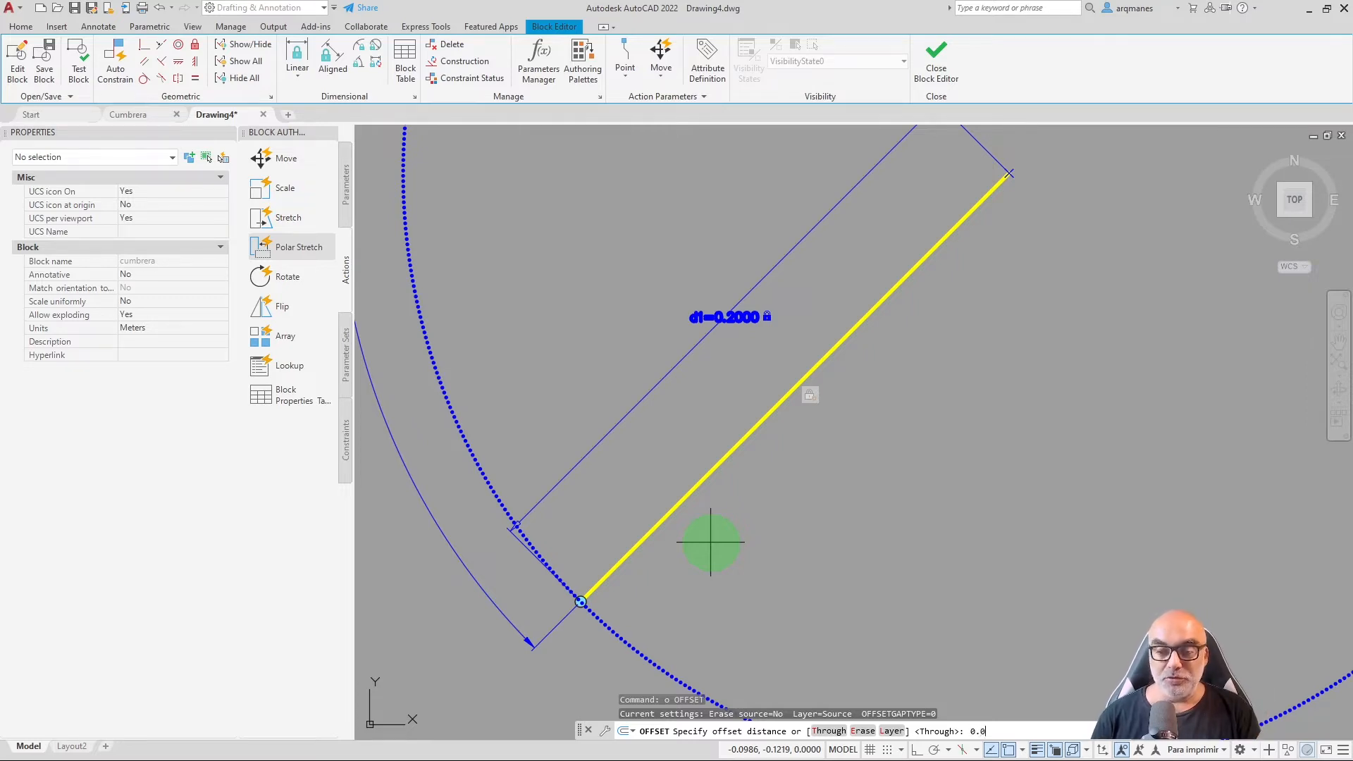
text(1)
key(Return)
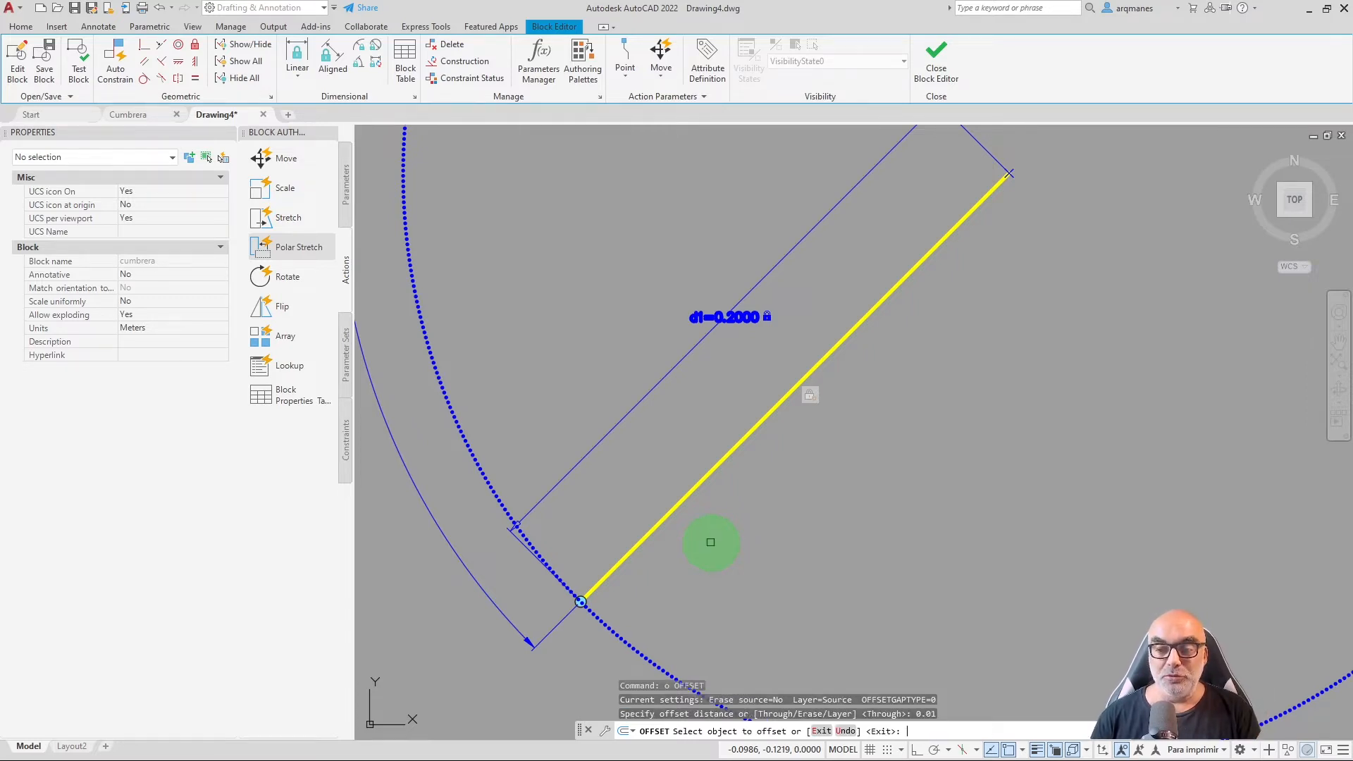
click(723, 472)
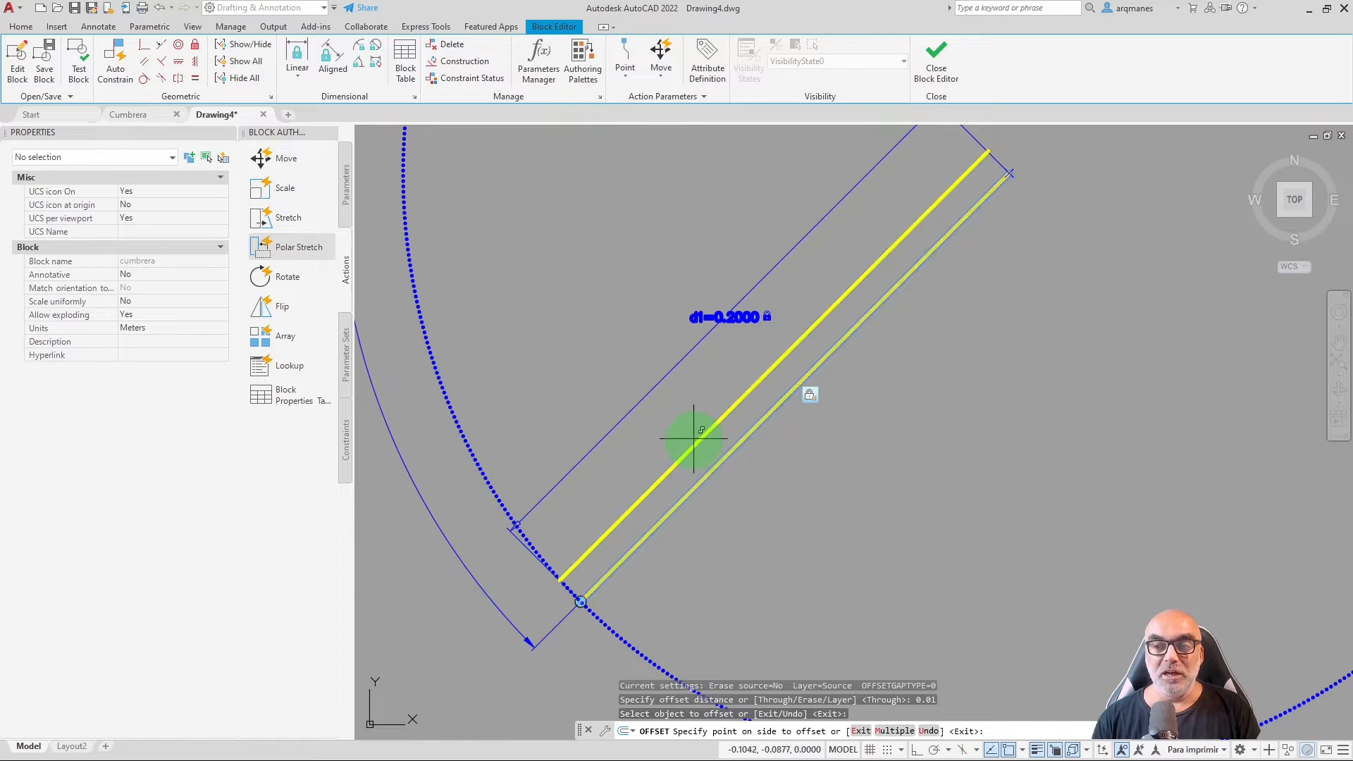
click(692, 435)
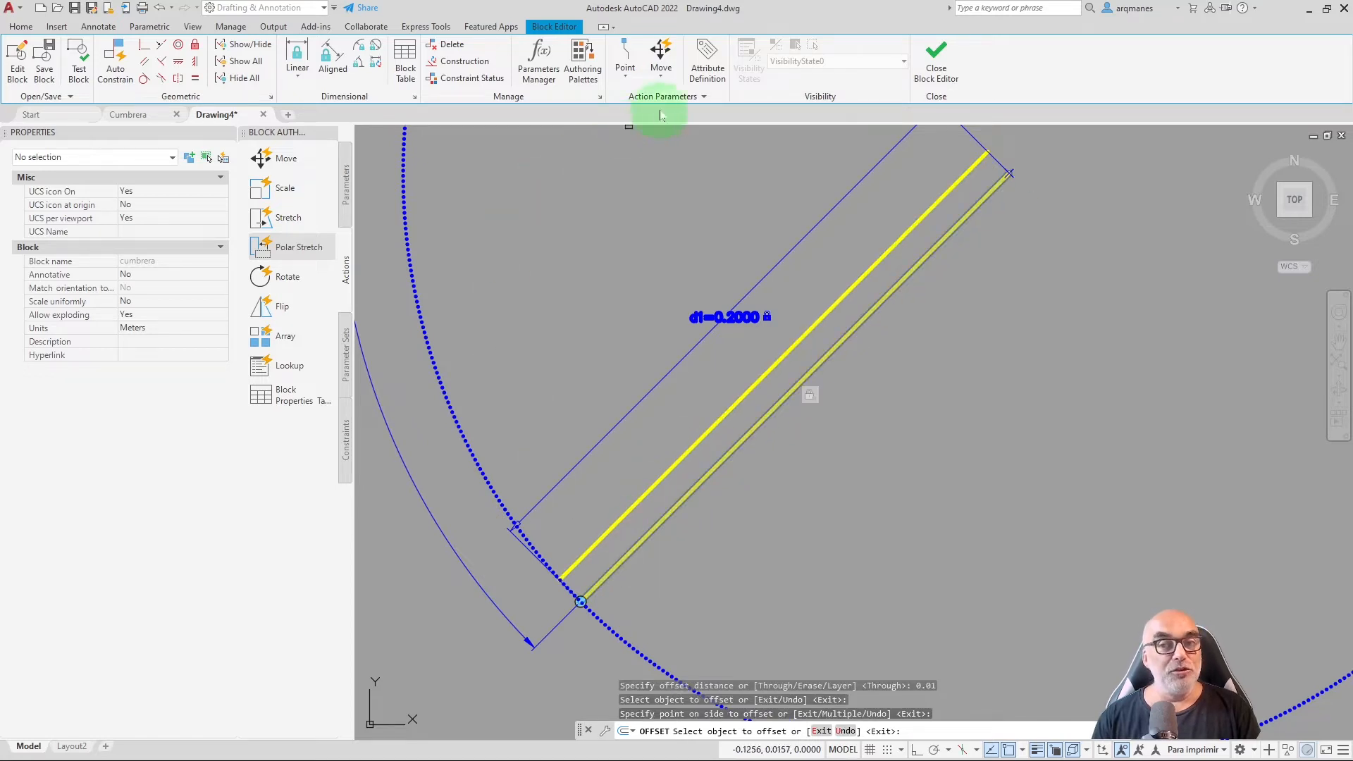
Test the block with both lines, rotate its lower grip to about 165 degrees, and return to block editing.
click(78, 67)
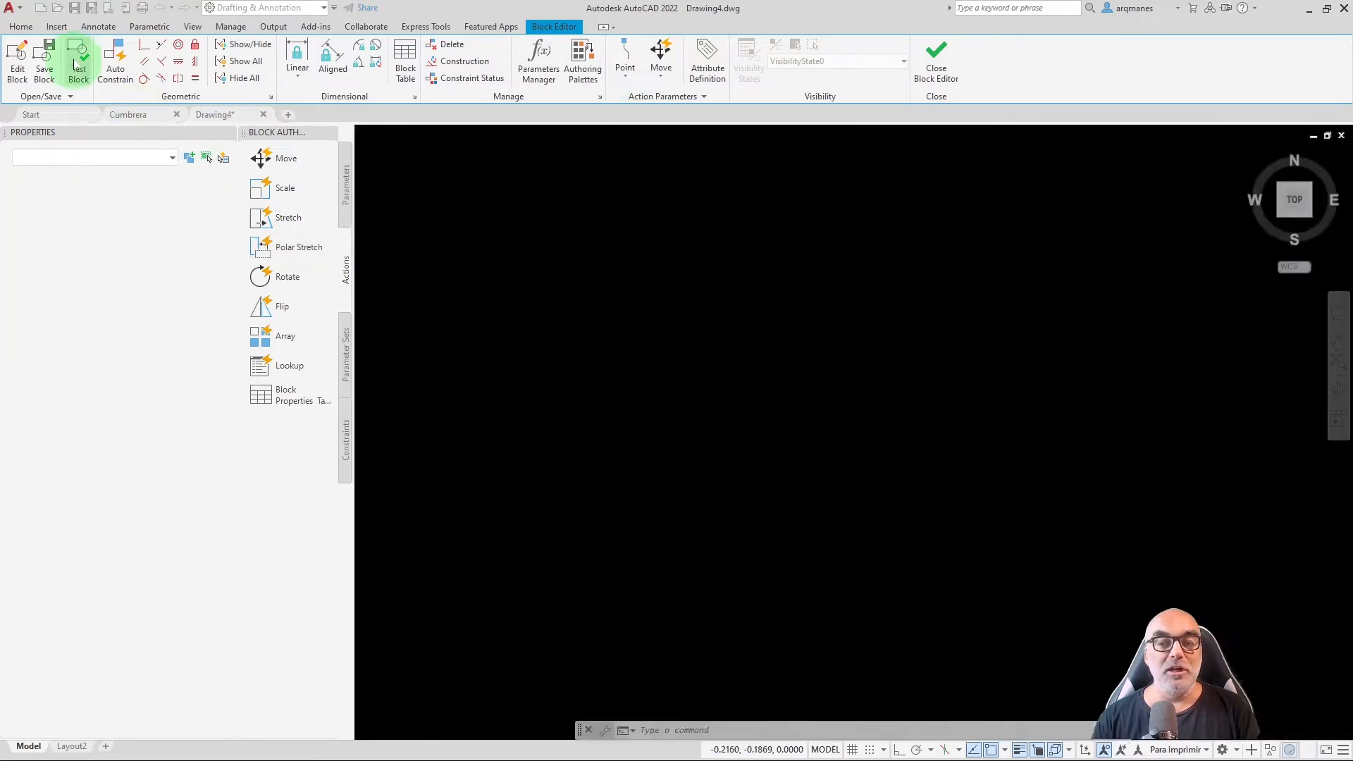
scroll(808, 310, up, 5)
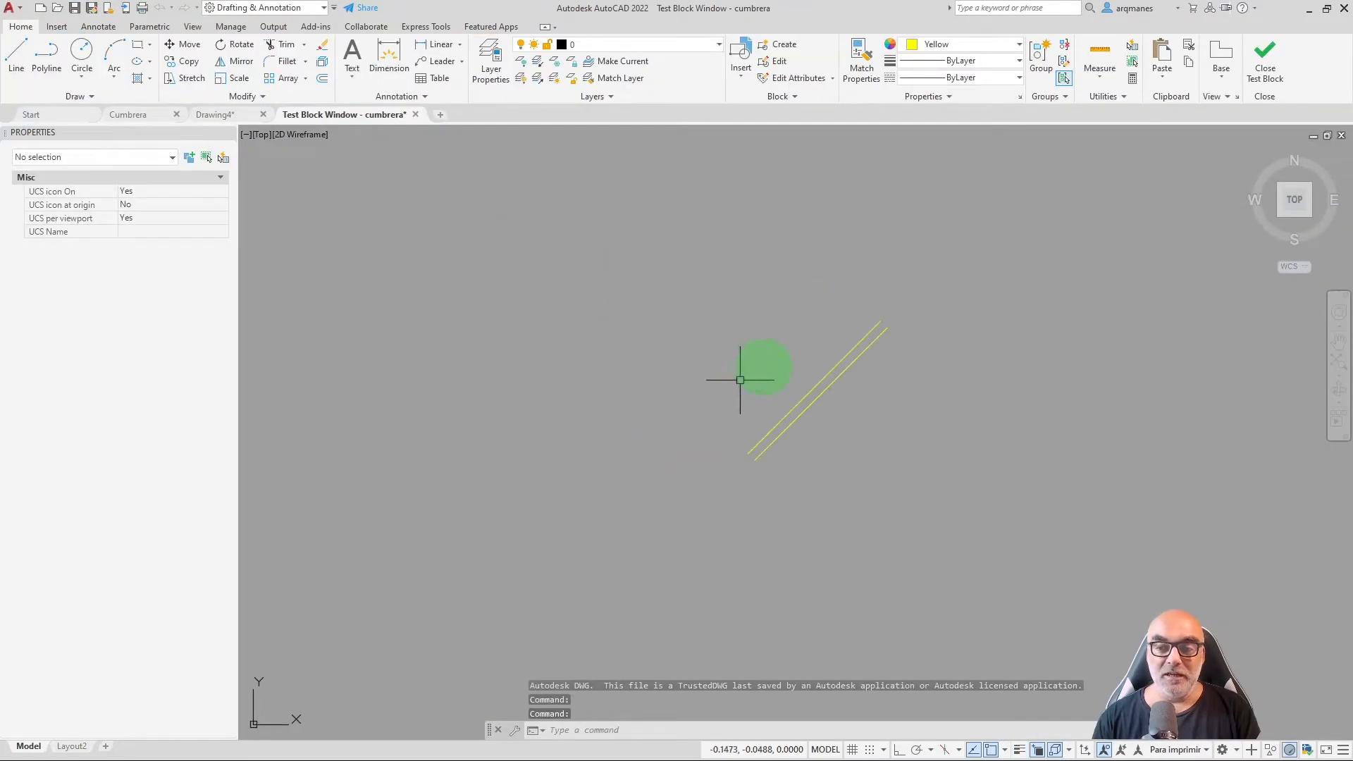
click(851, 400)
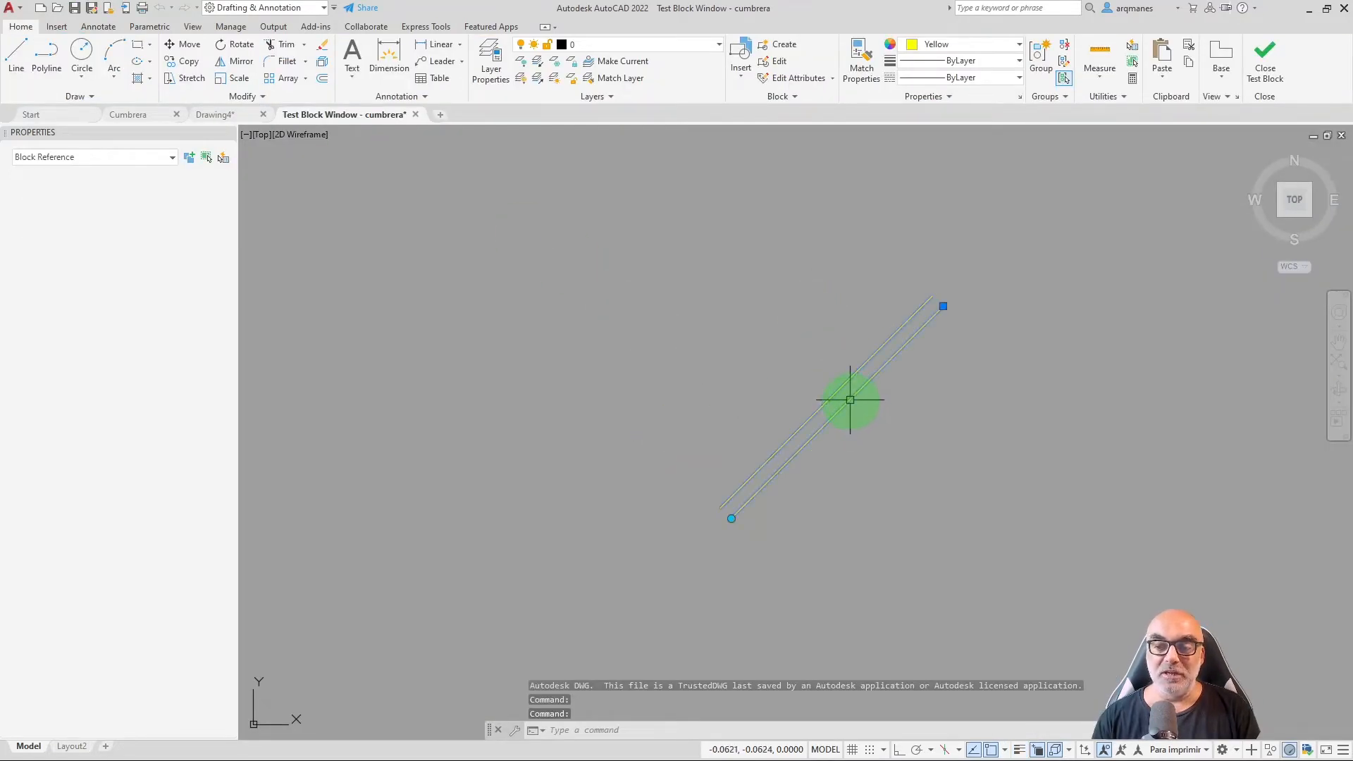
click(730, 518)
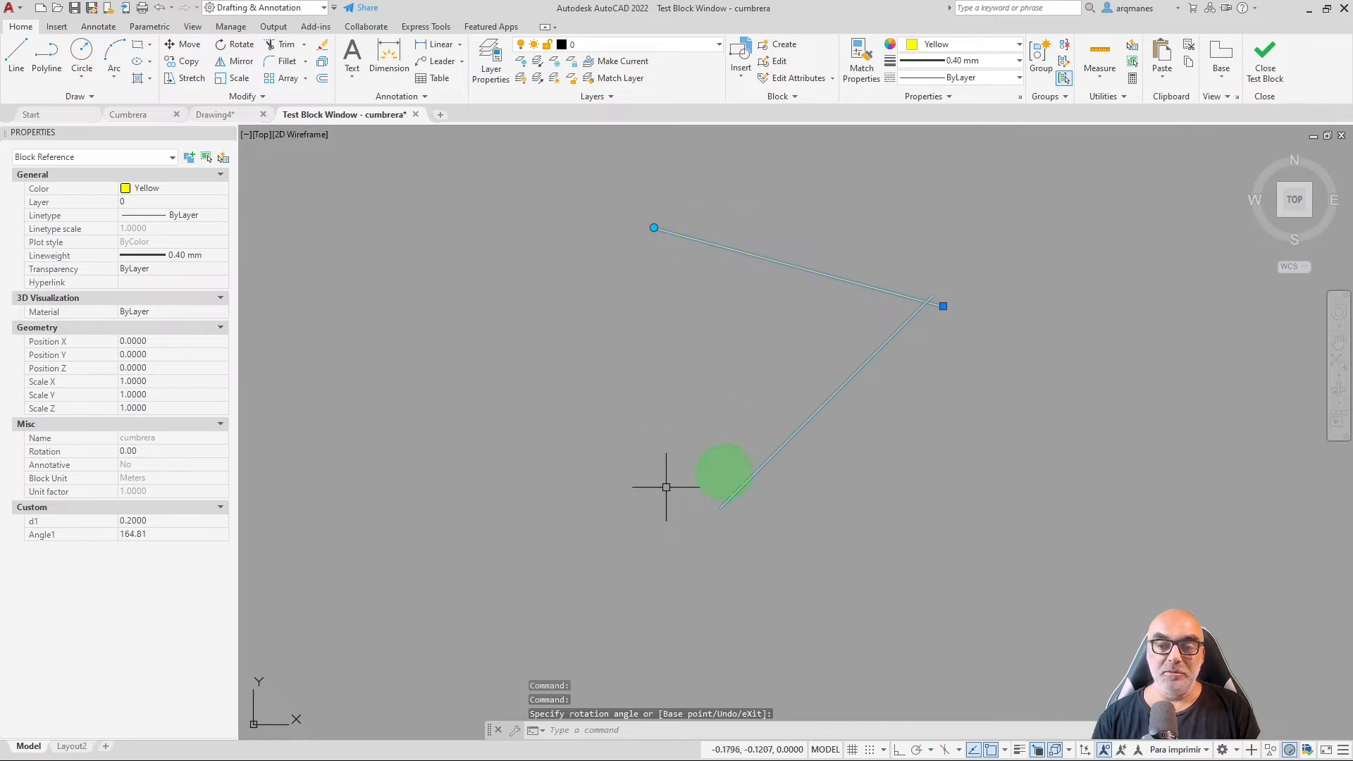
key(Escape)
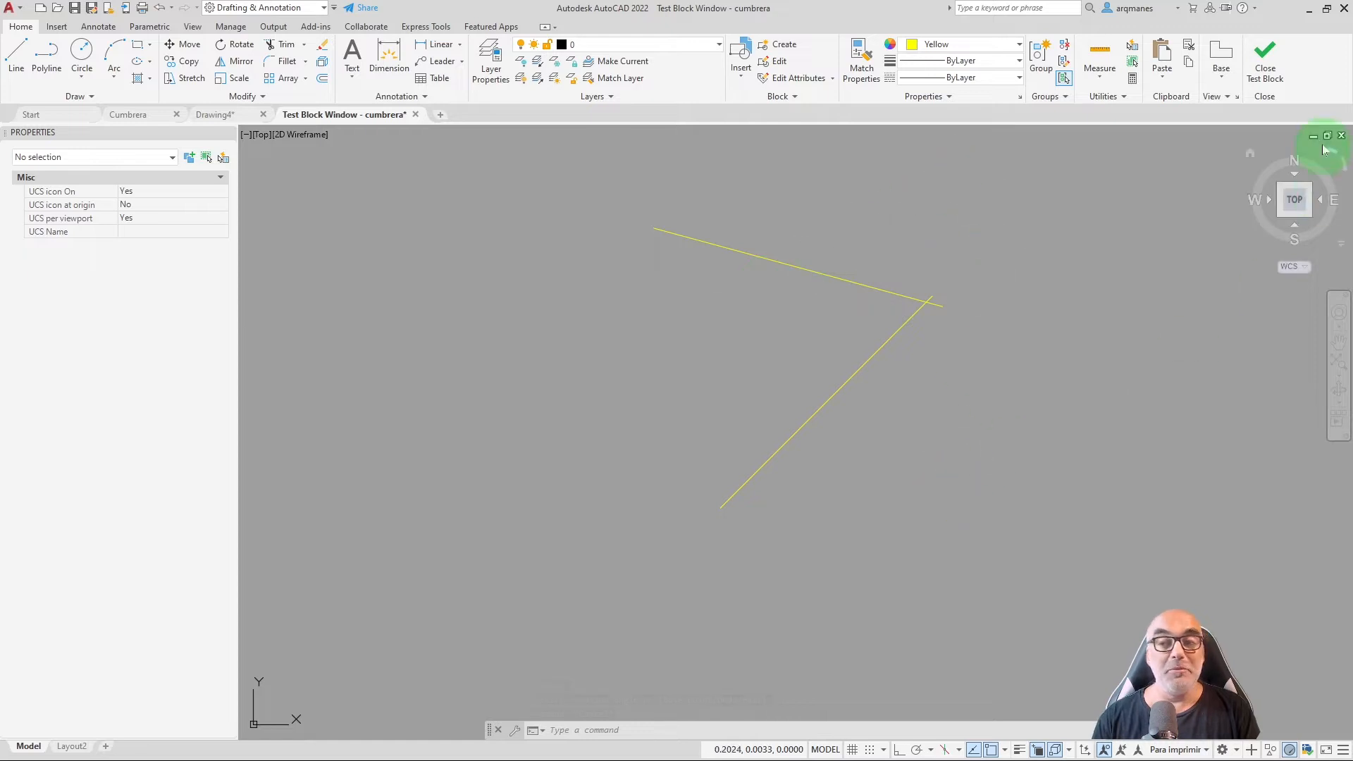
click(1264, 61)
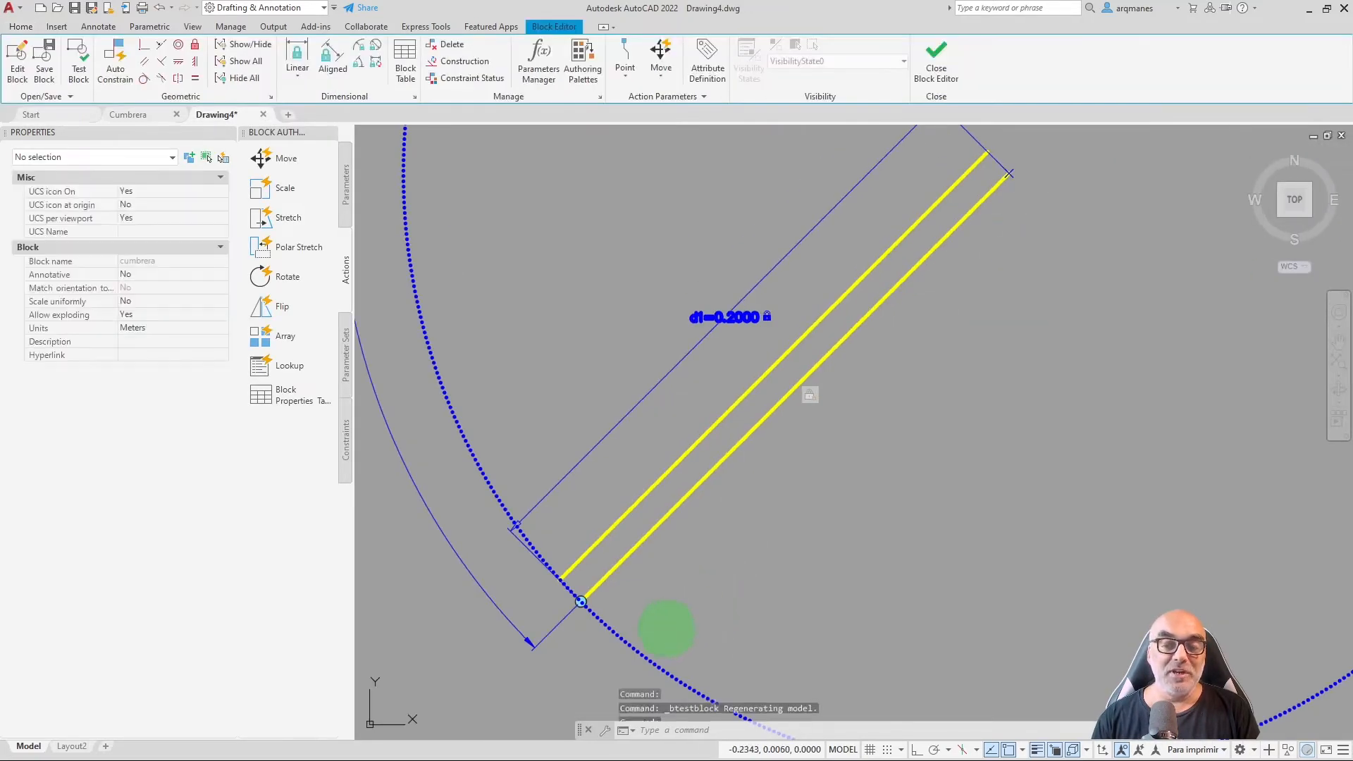
Draw a line joining the lower ends of the two parallel yellow lines.
scroll(634, 613, up, 6)
middle_drag(534, 563, 821, 519)
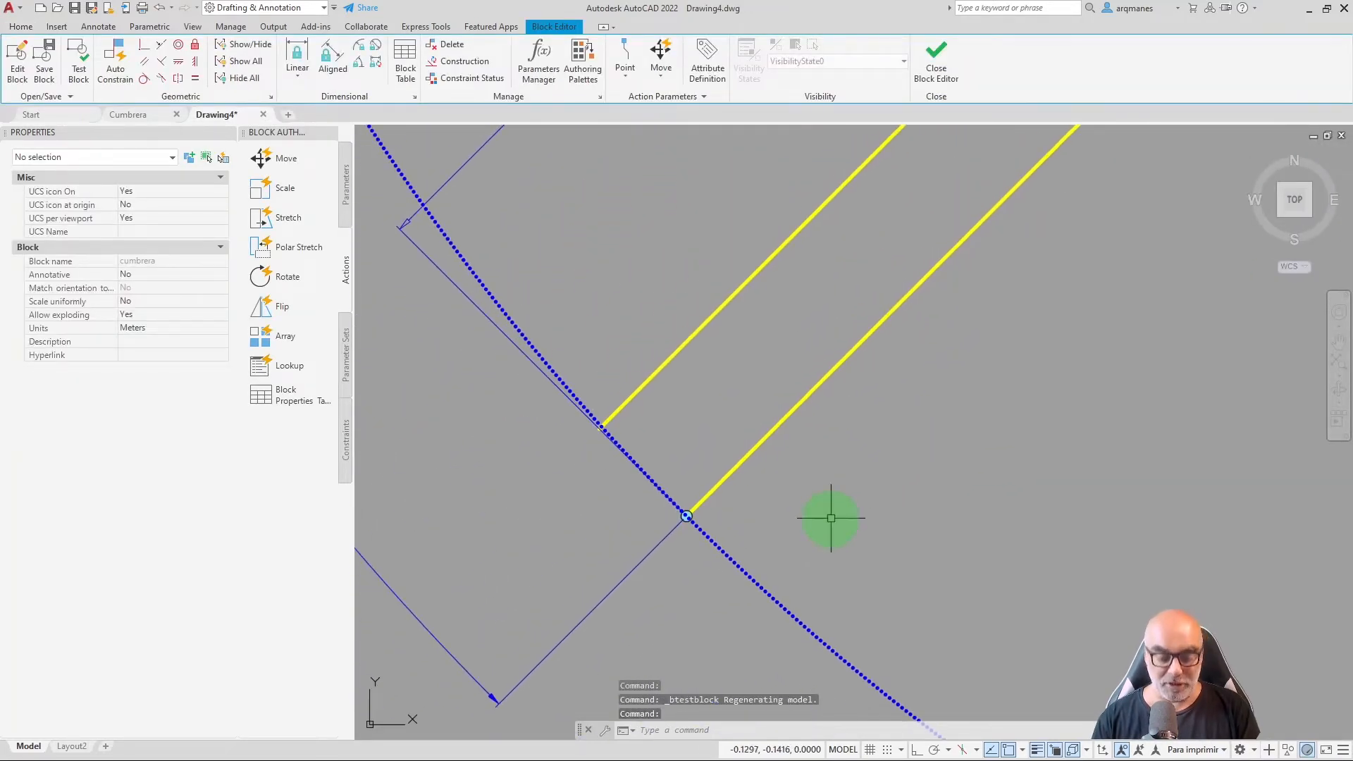
text(l)
key(Return)
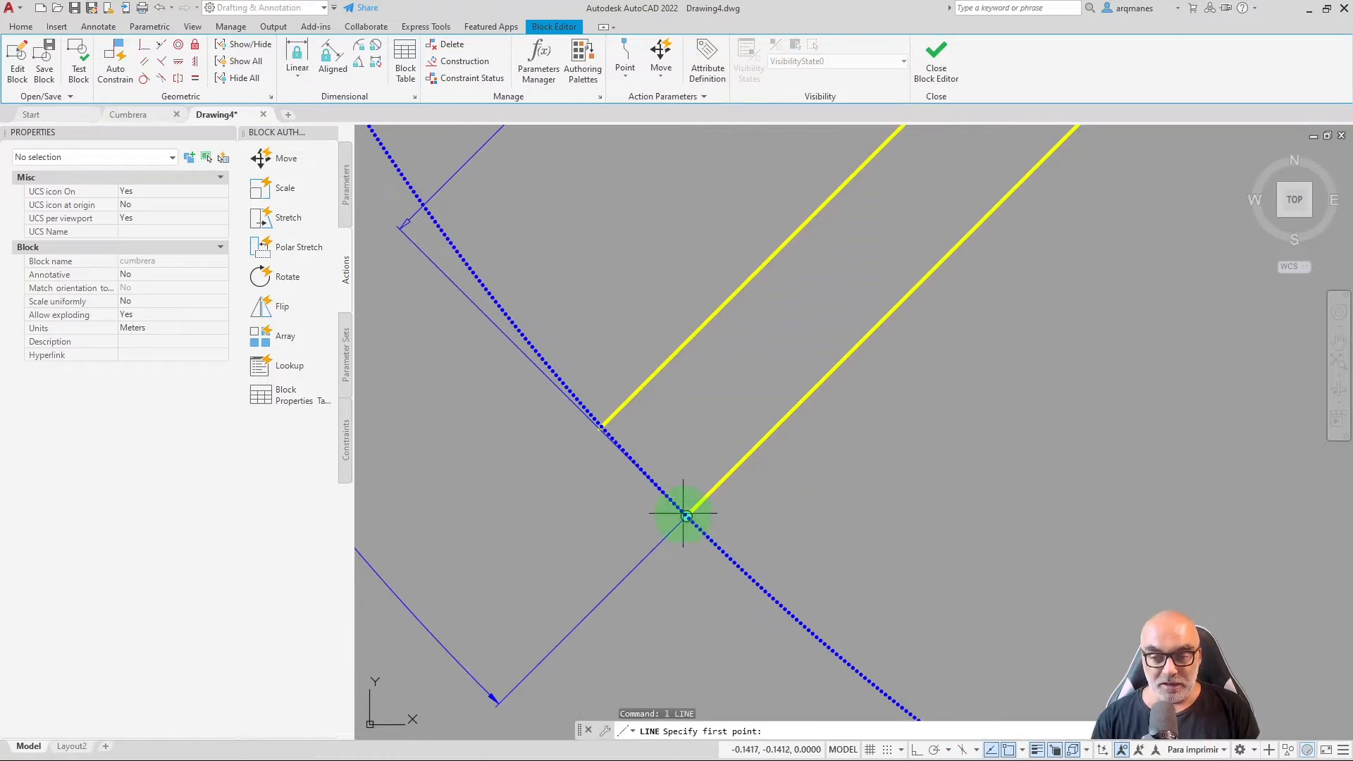
click(686, 515)
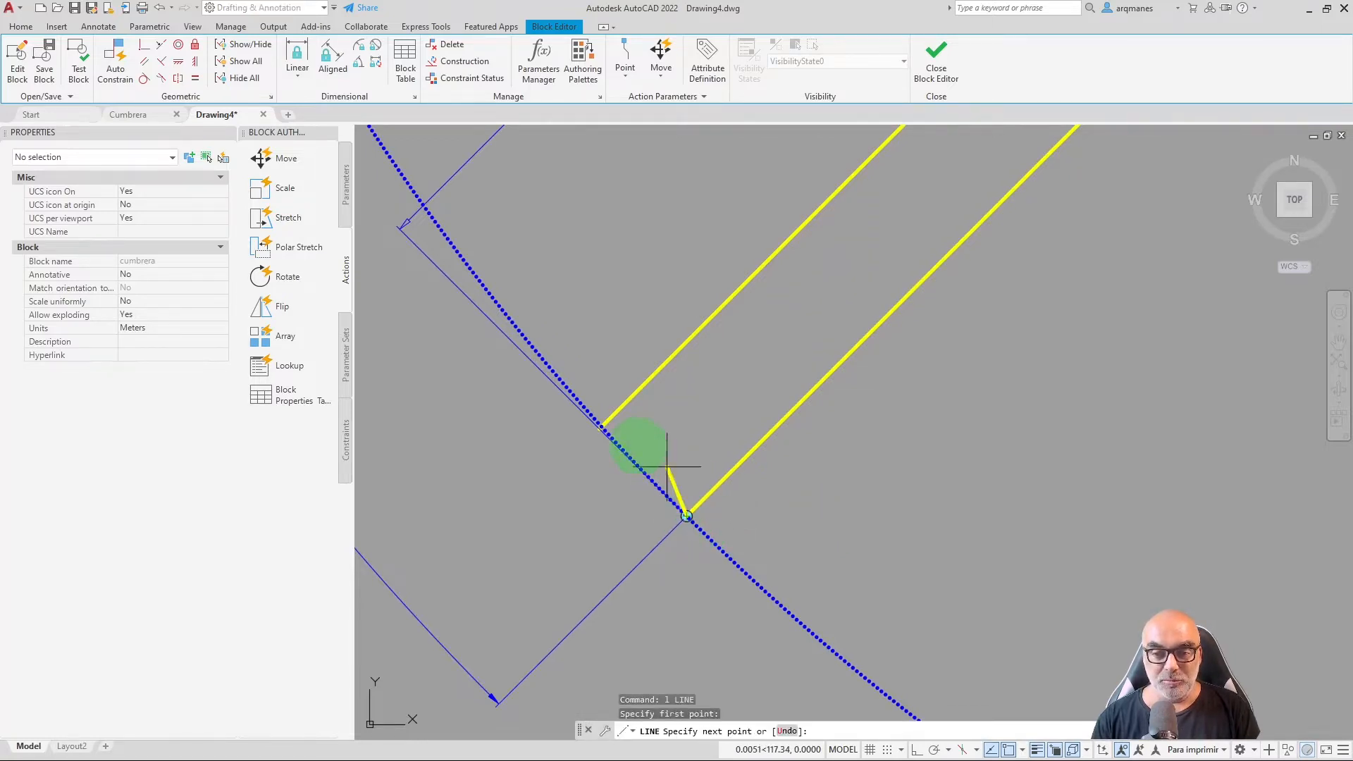
click(605, 431)
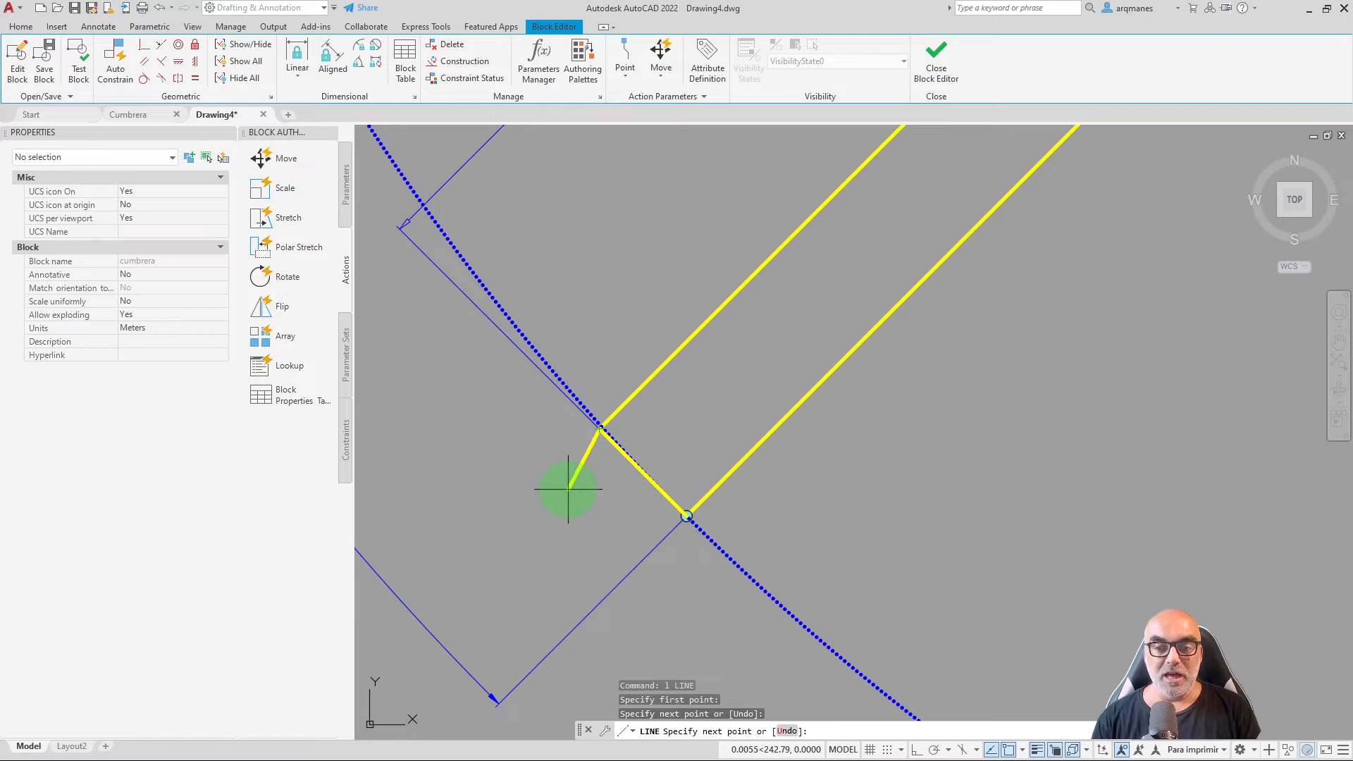
key(Return)
Draw a vertical line about 0.033 long up from the original line's upper end, and Fillet it with the offset line into a sharp corner.
scroll(538, 499, down, 5)
scroll(712, 321, up, 5)
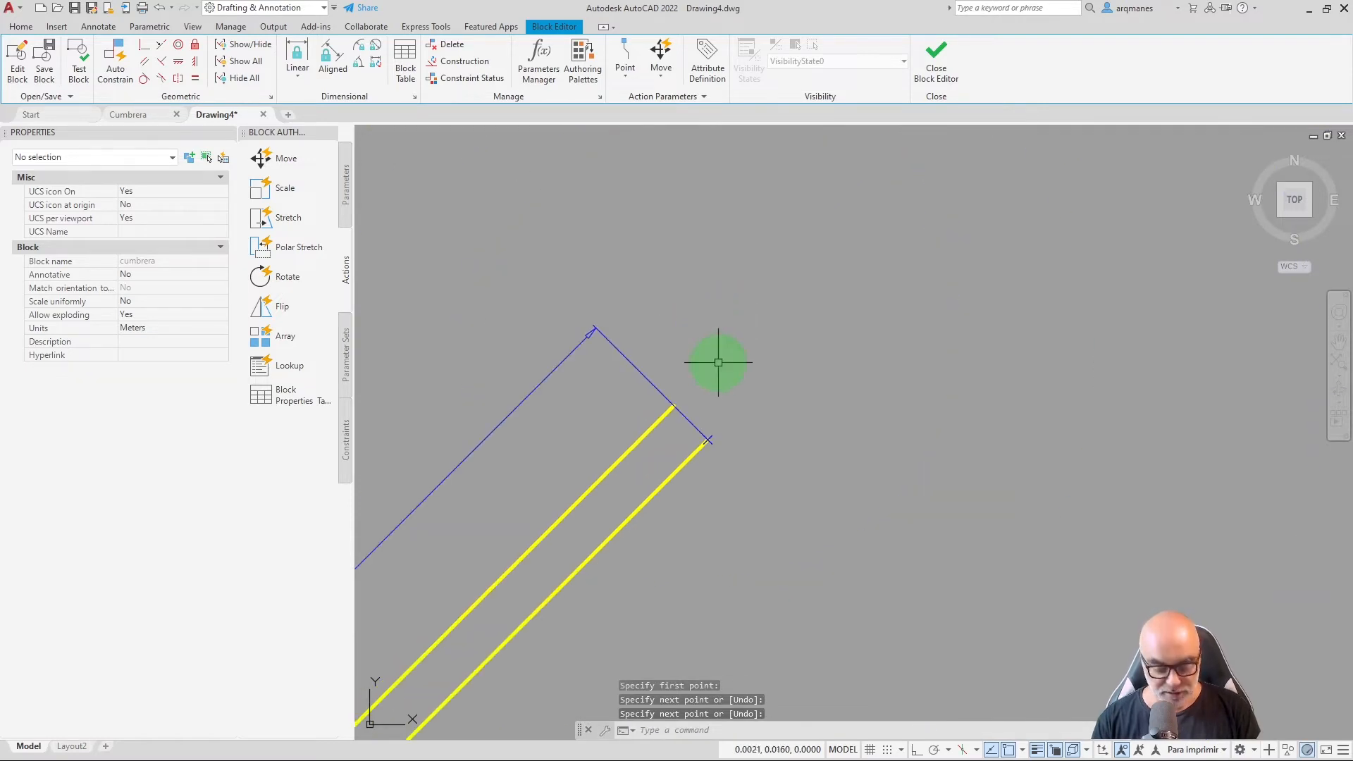
text(l)
key(Return)
click(707, 440)
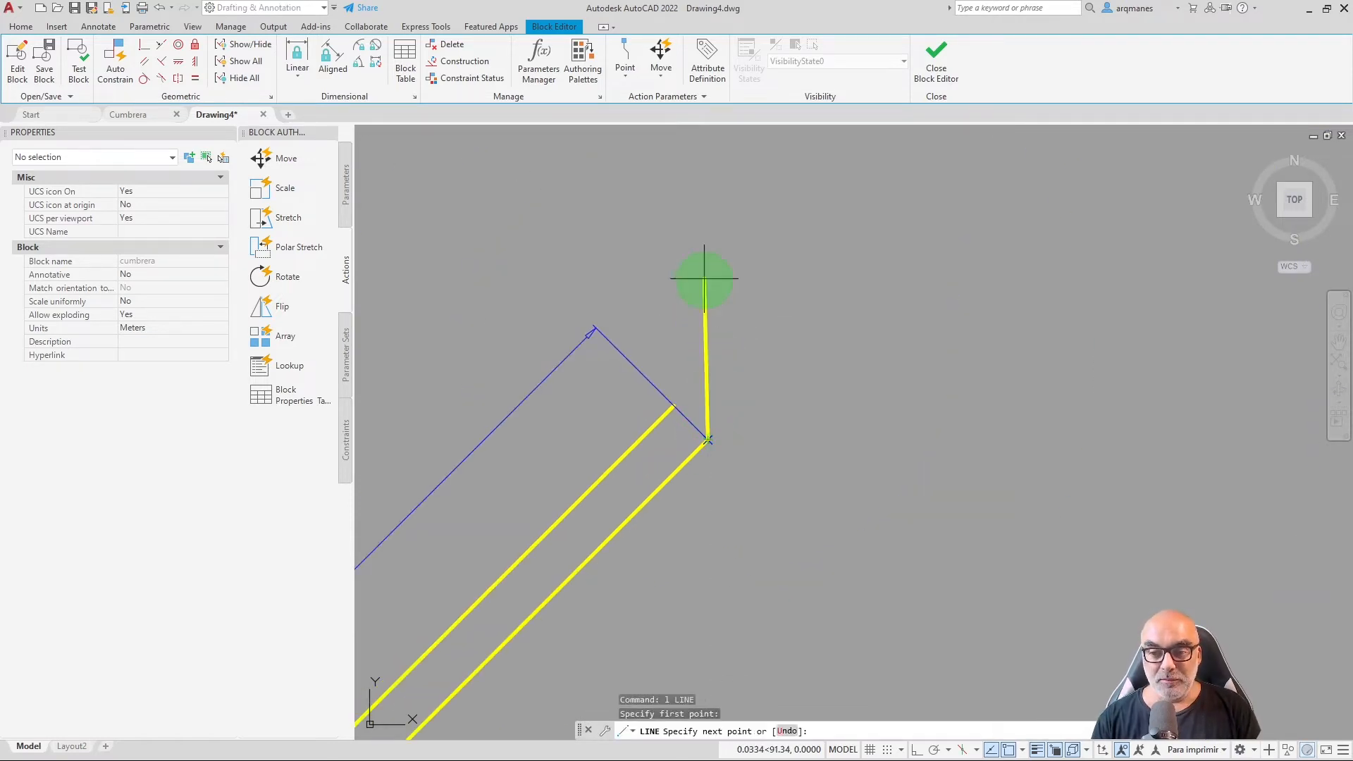
key(Return)
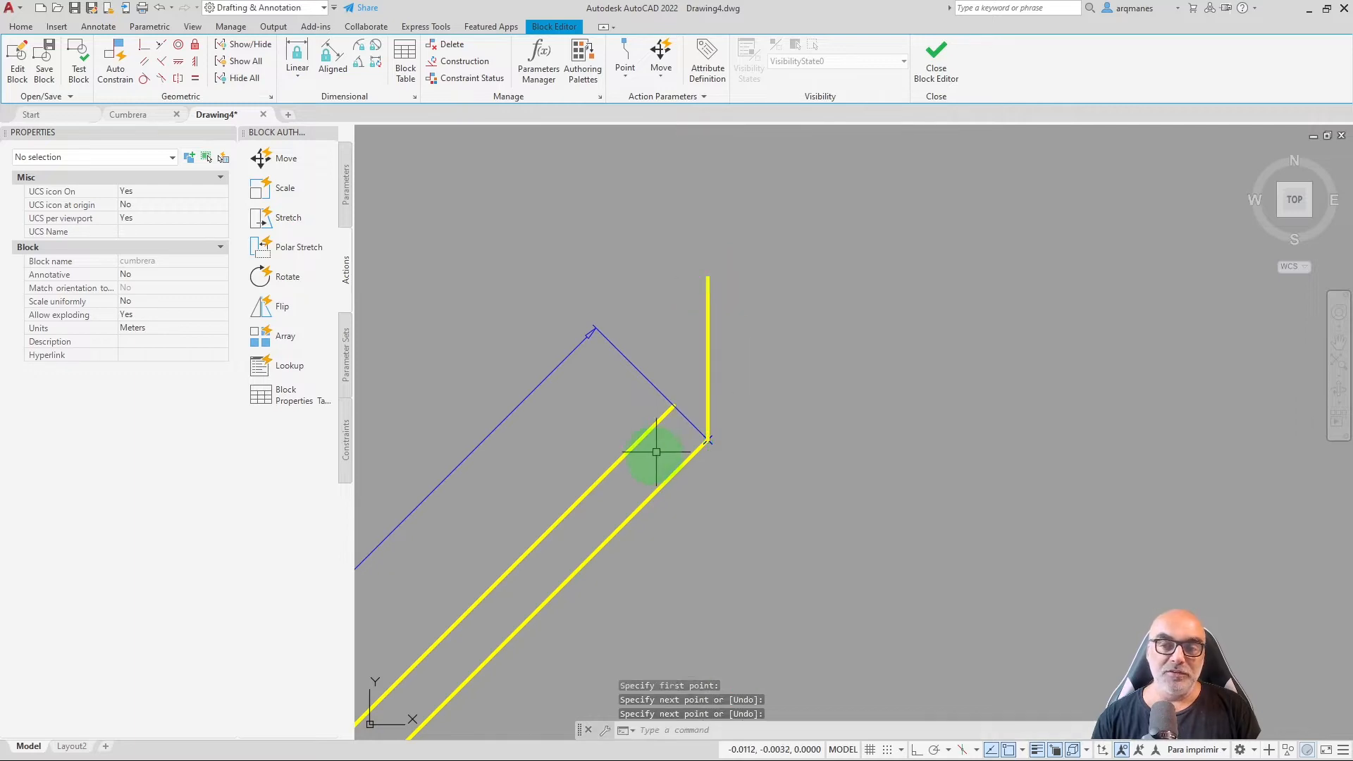
text(f)
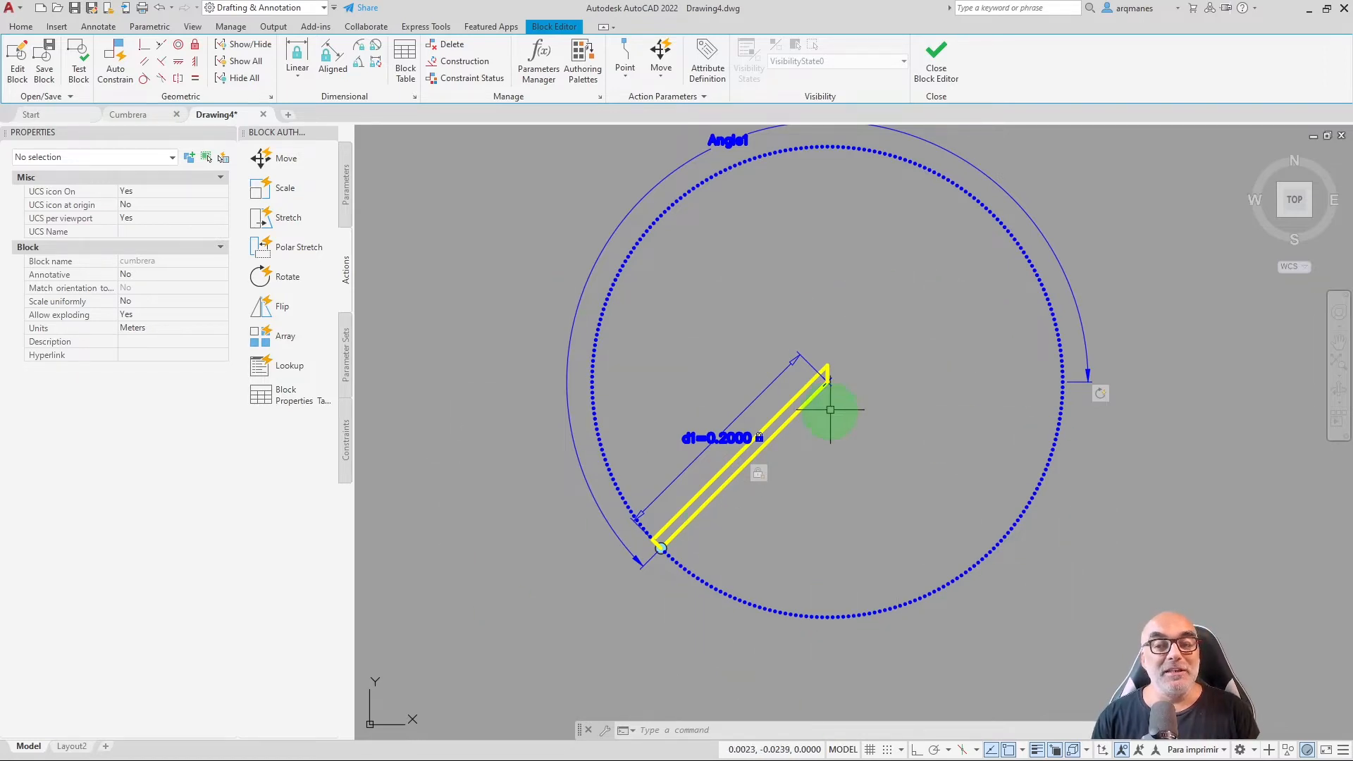
Examine the closed profile at its upper corner and lower end in relation to the rotation parameter and constraints.
scroll(829, 409, up, 2)
scroll(732, 553, down, 2)
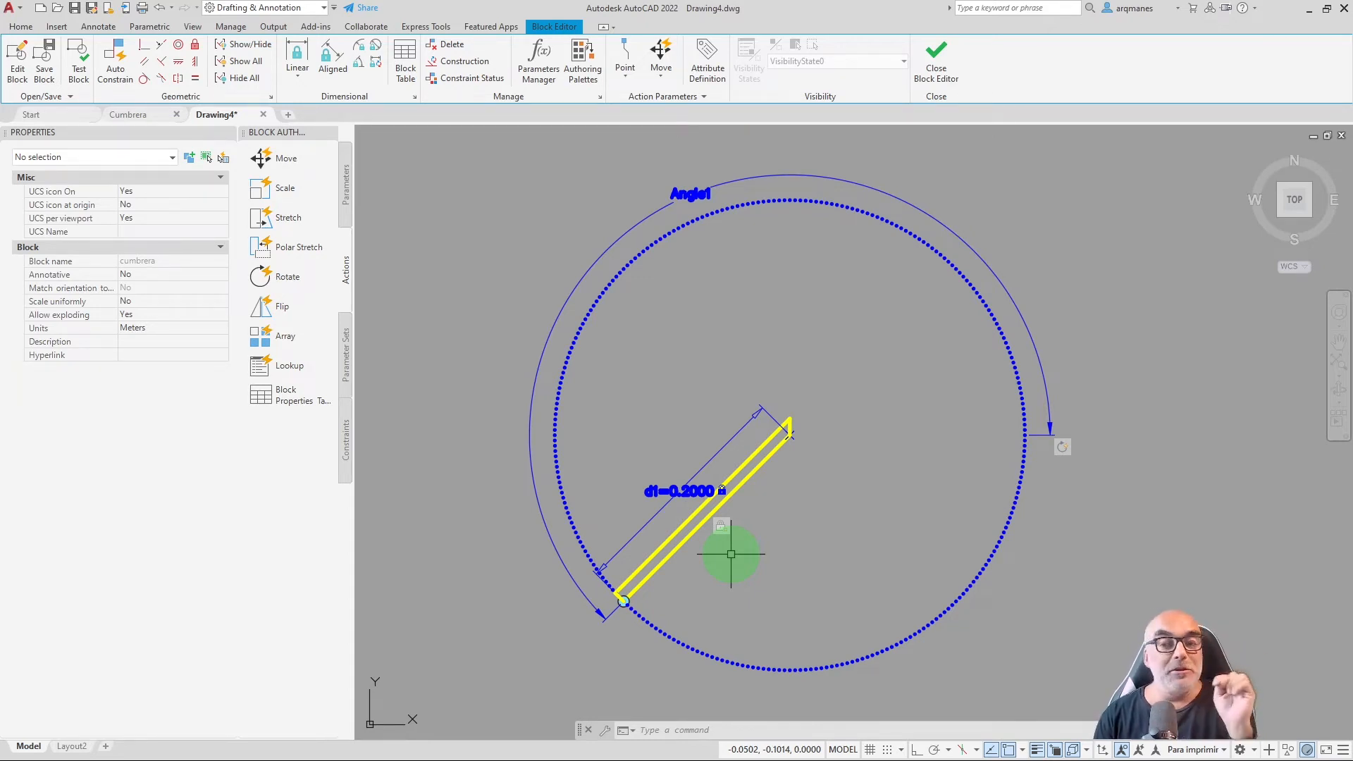
scroll(768, 491, up, 2)
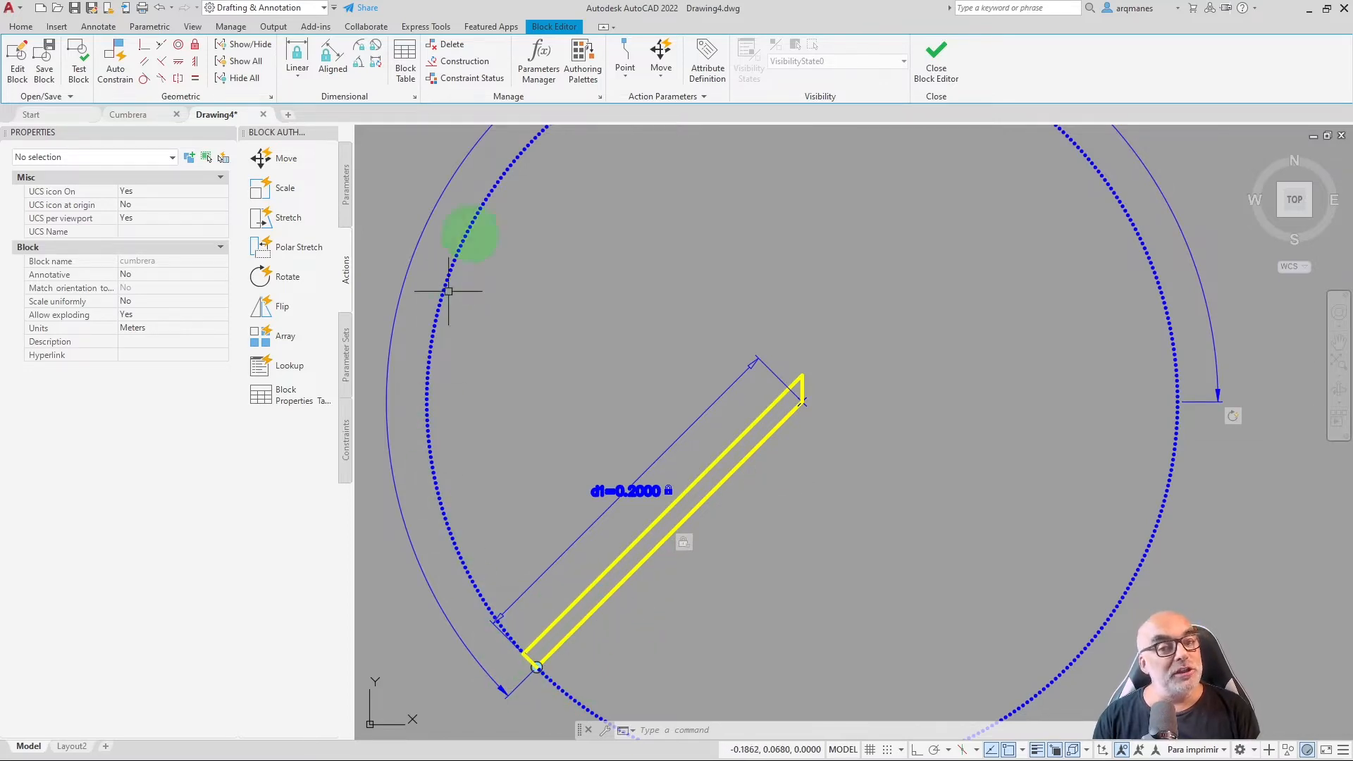
scroll(817, 375, up, 6)
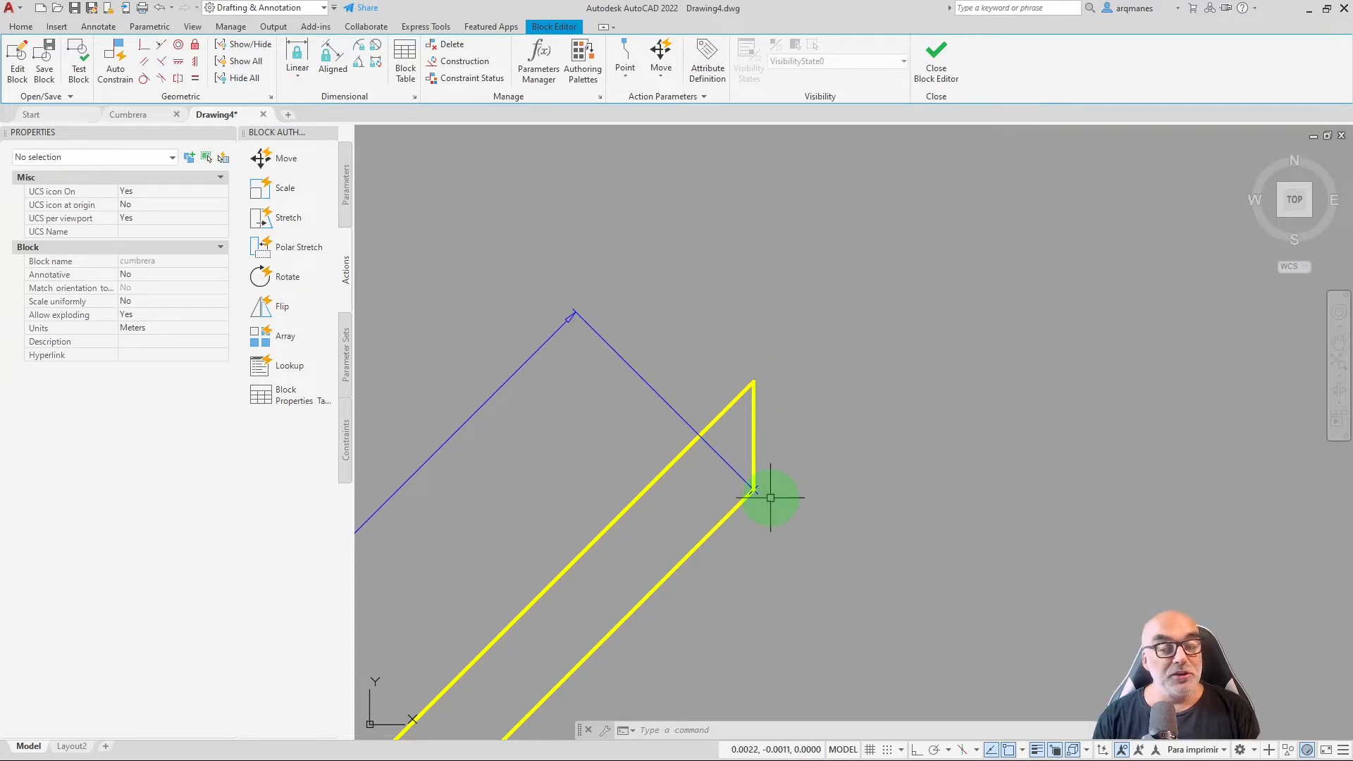
scroll(811, 366, down, 4)
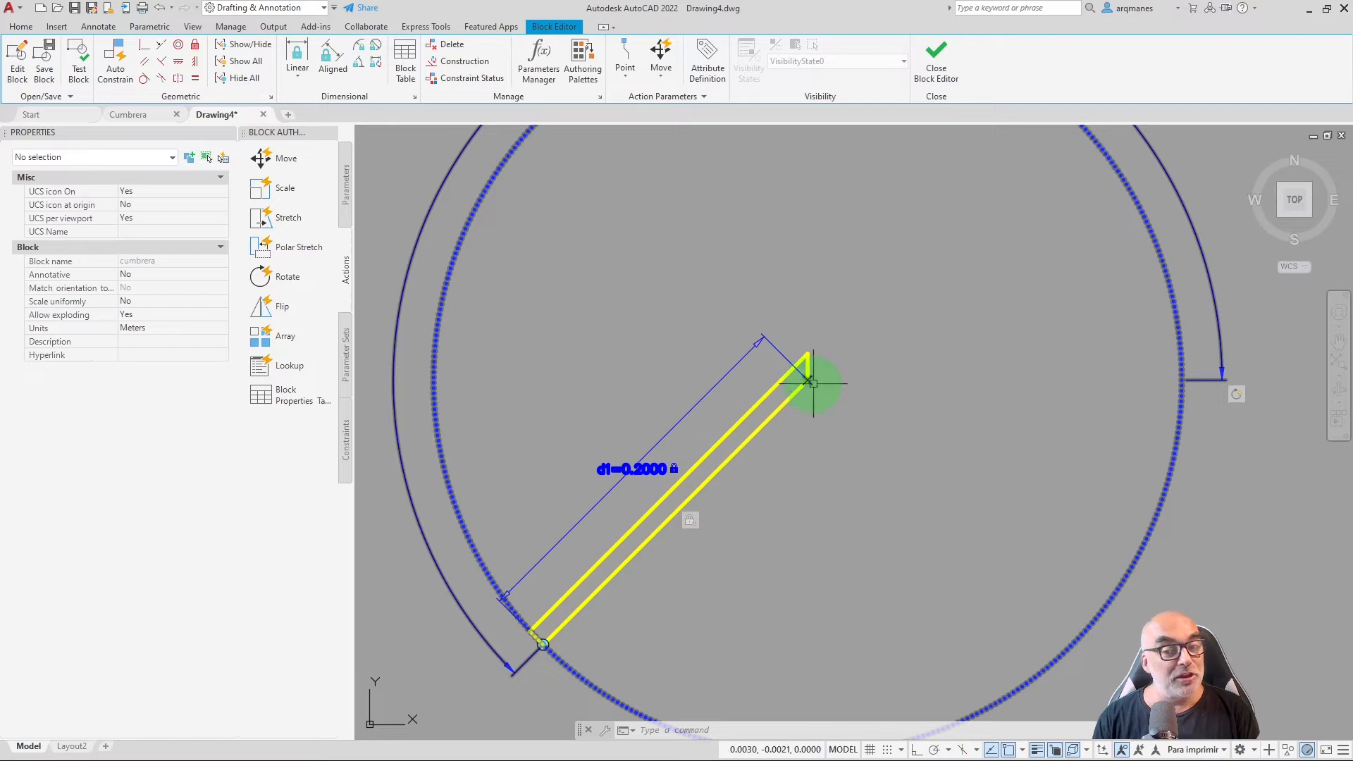
scroll(775, 379, up, 2)
scroll(782, 356, down, 5)
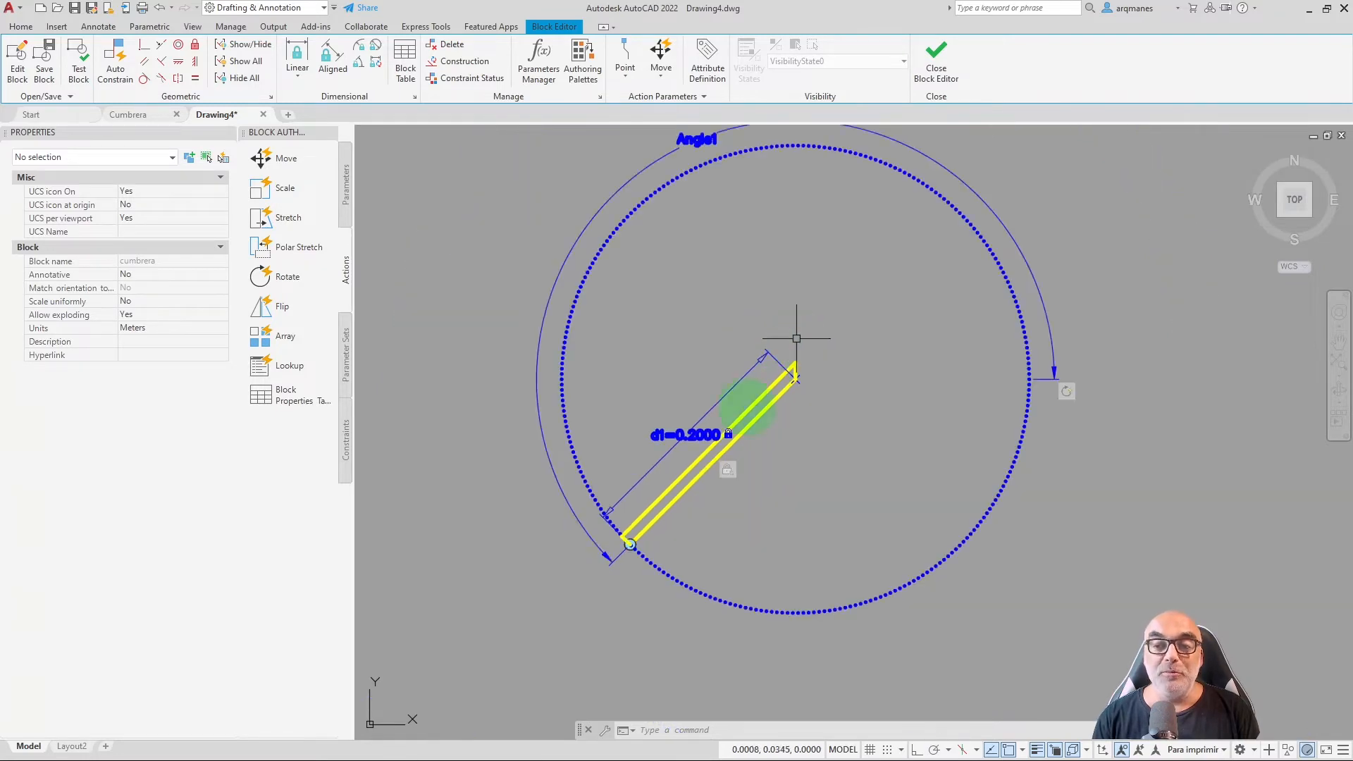
scroll(619, 552, up, 6)
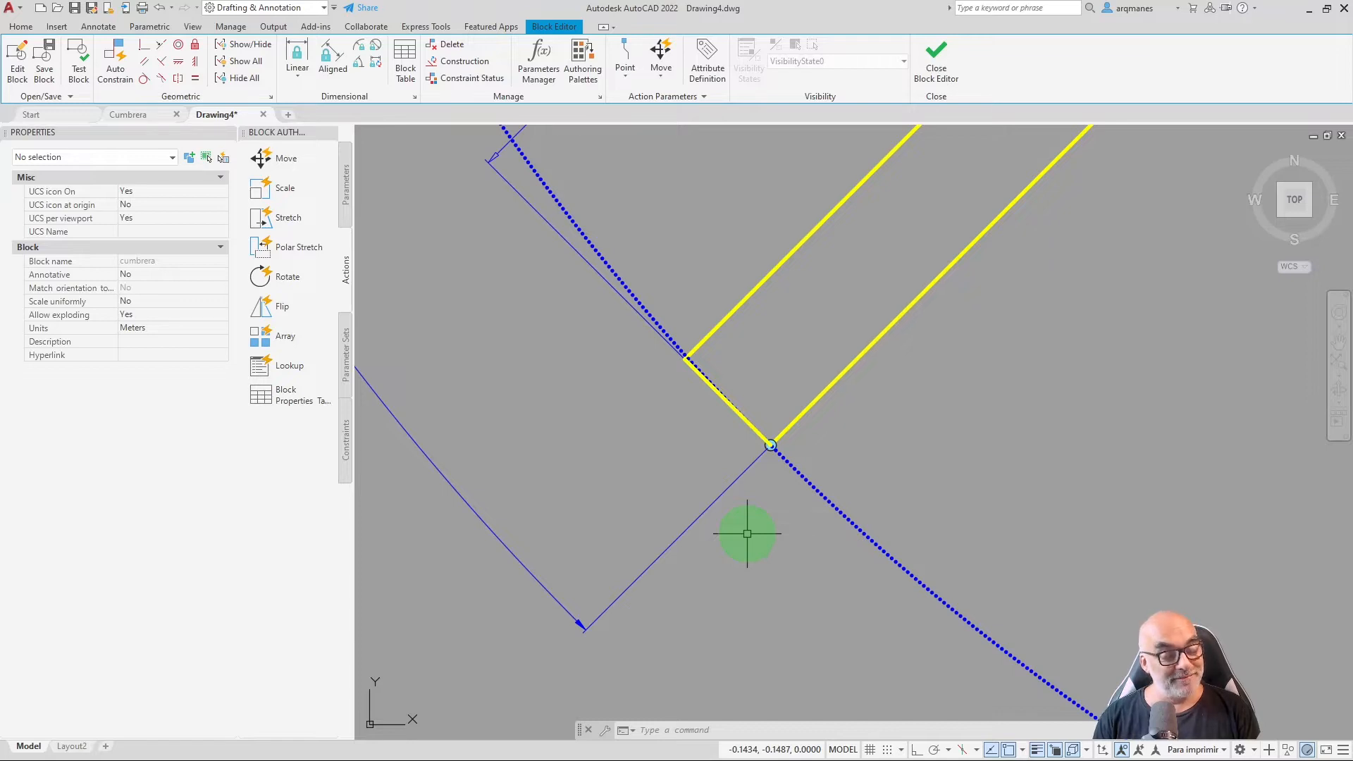
Display the block authoring tools for geometric constraints and constraint parameters.
scroll(747, 533, down, 3)
scroll(768, 491, up, 2)
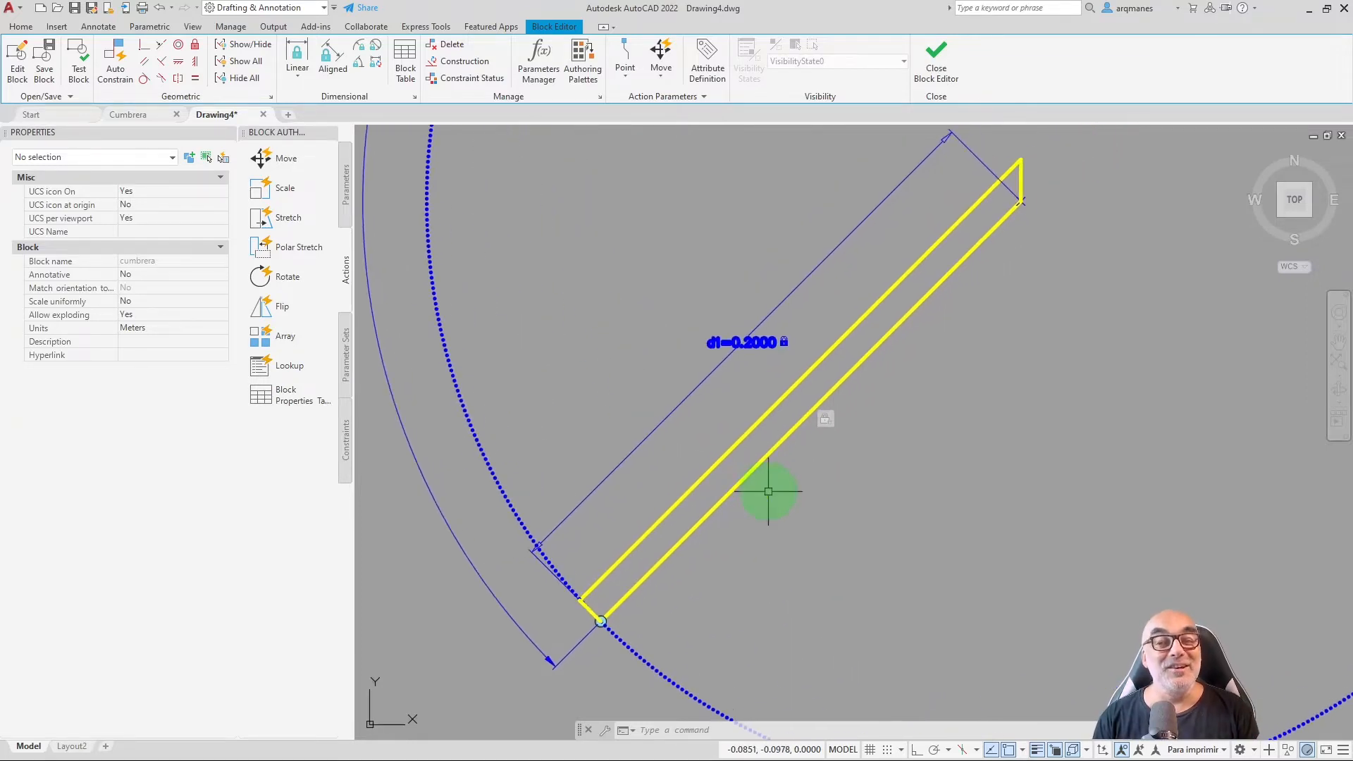
scroll(749, 462, down, 2)
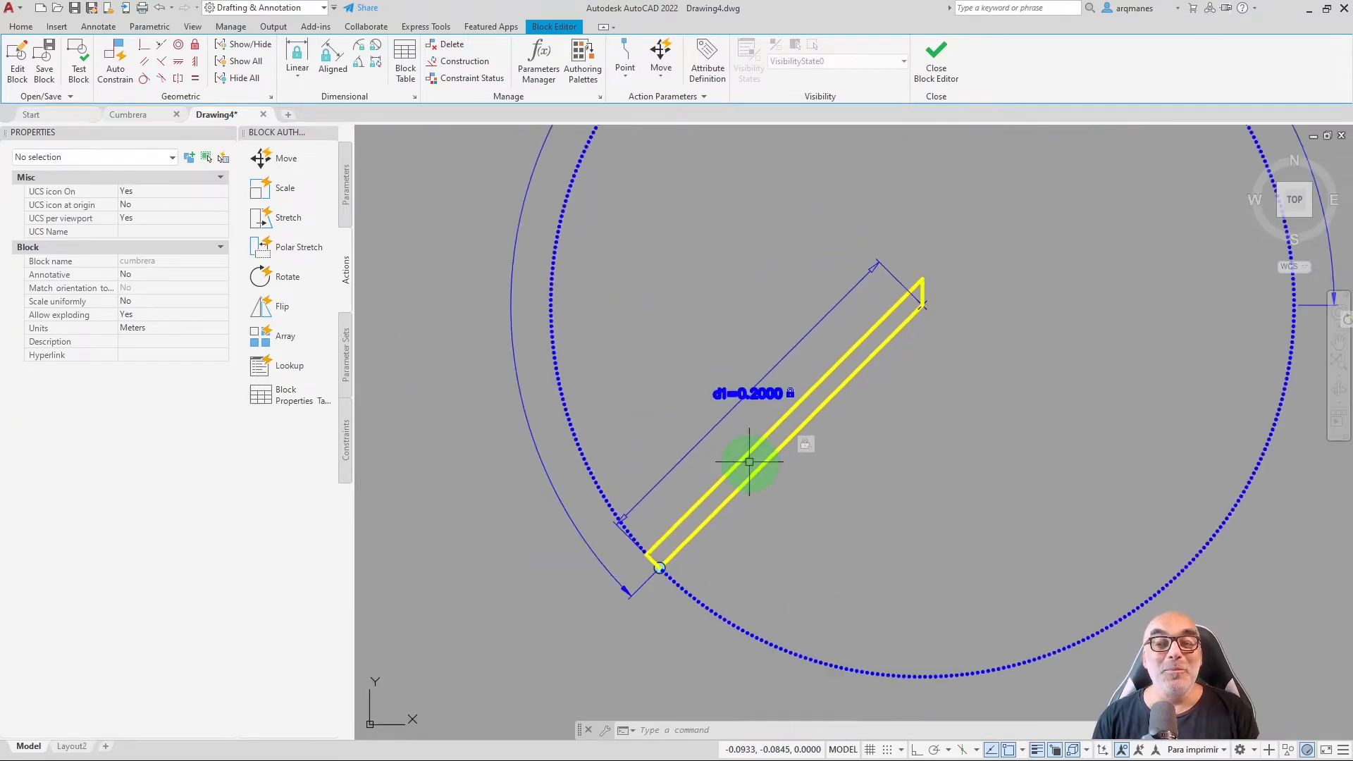
click(819, 407)
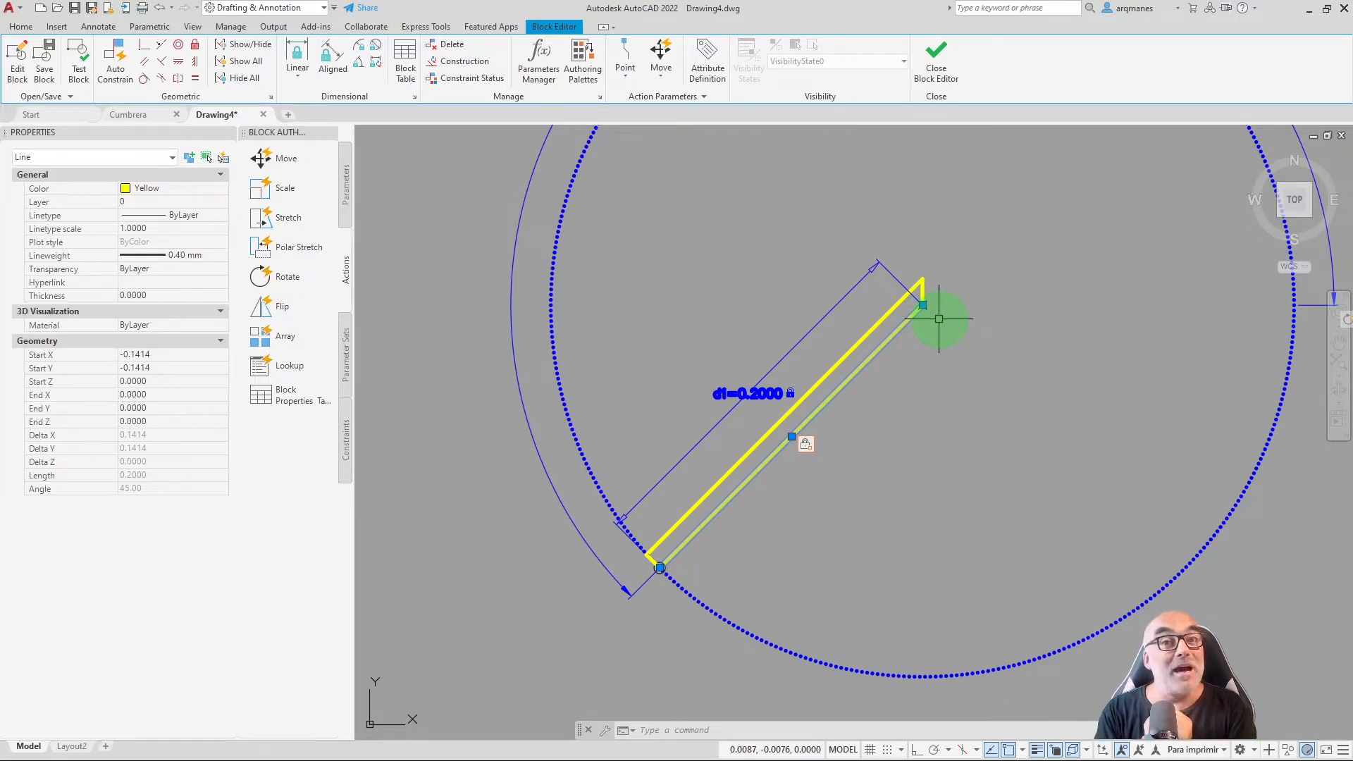
key(Escape)
scroll(609, 599, up, 4)
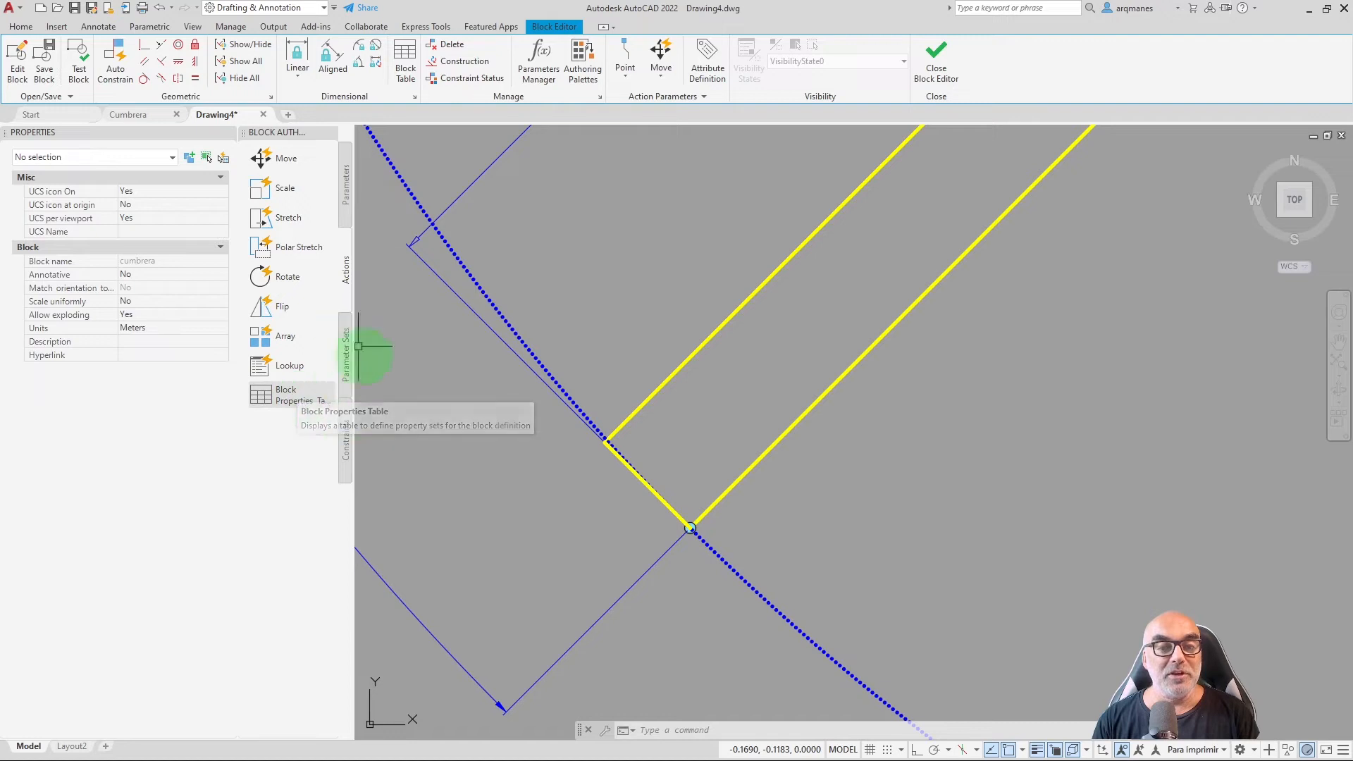
click(346, 444)
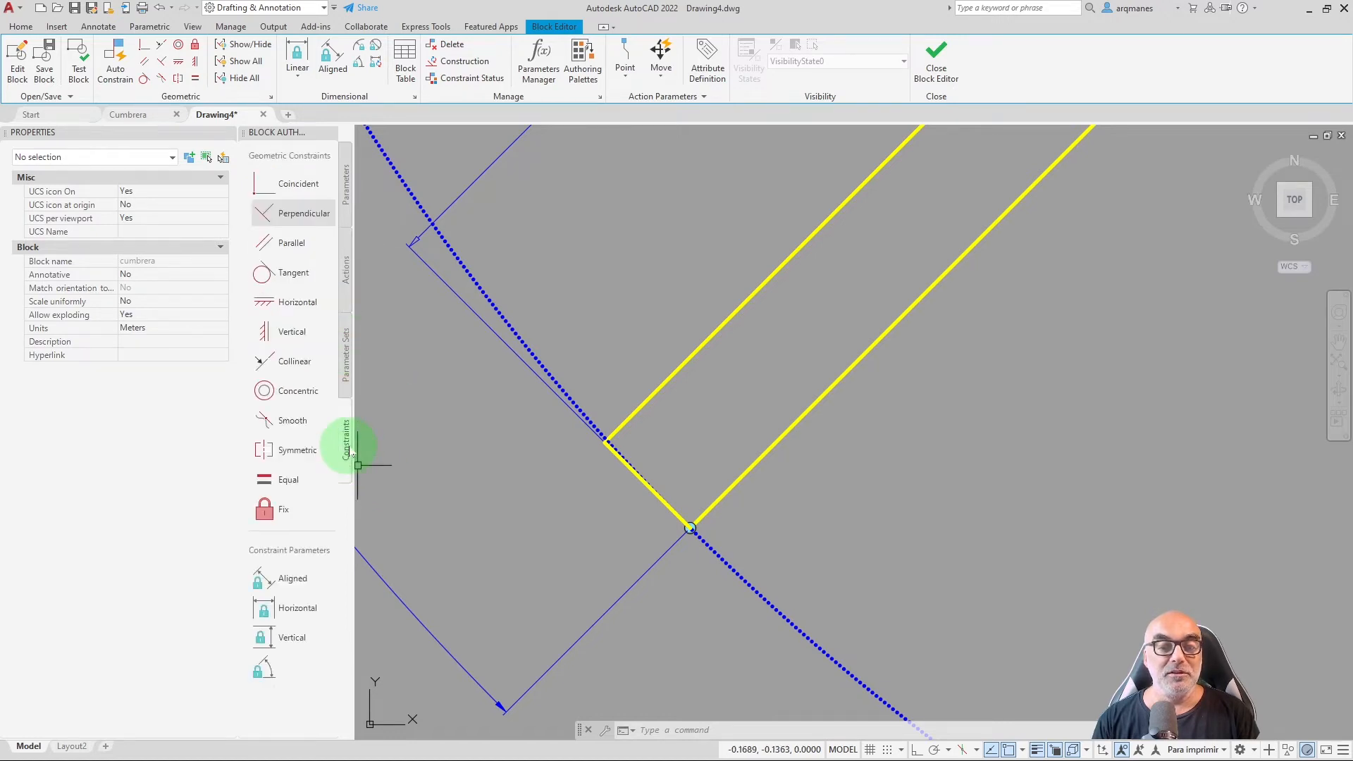
click(290, 187)
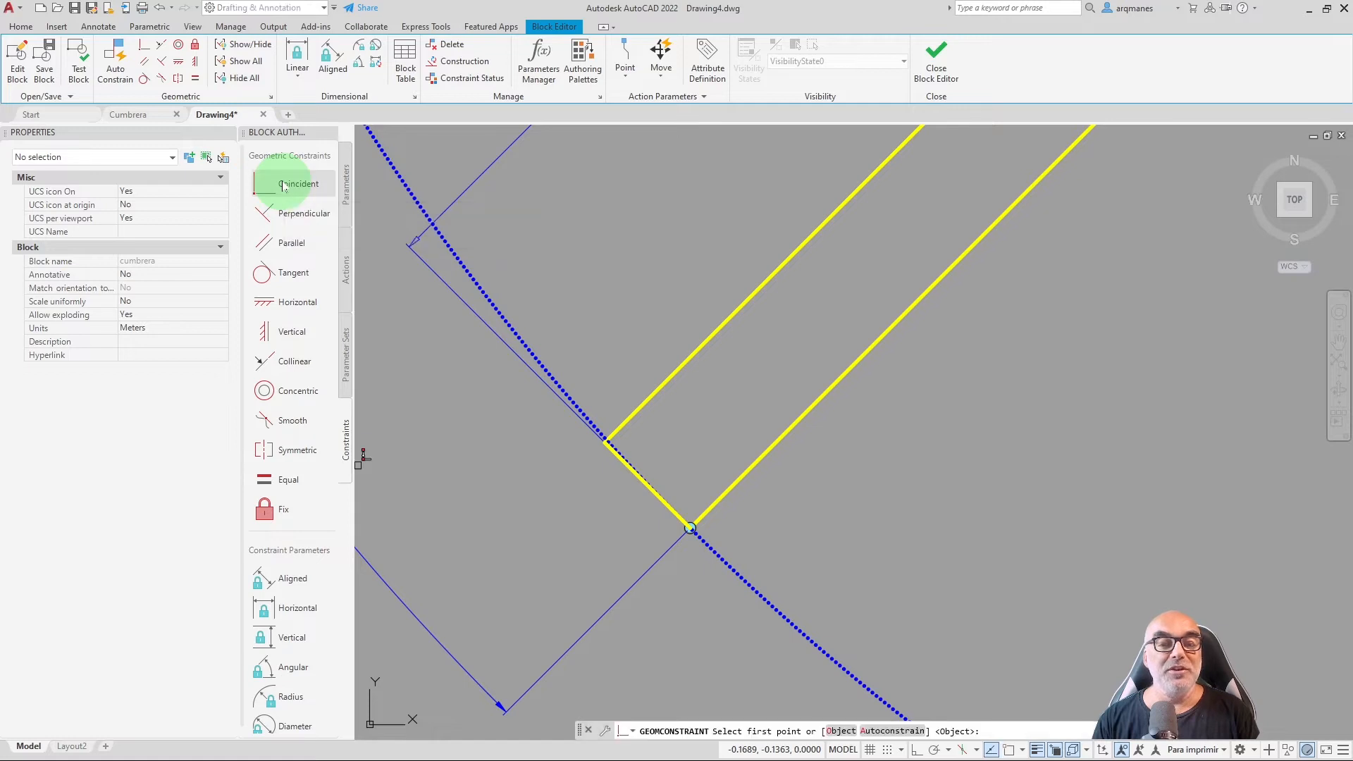
click(595, 438)
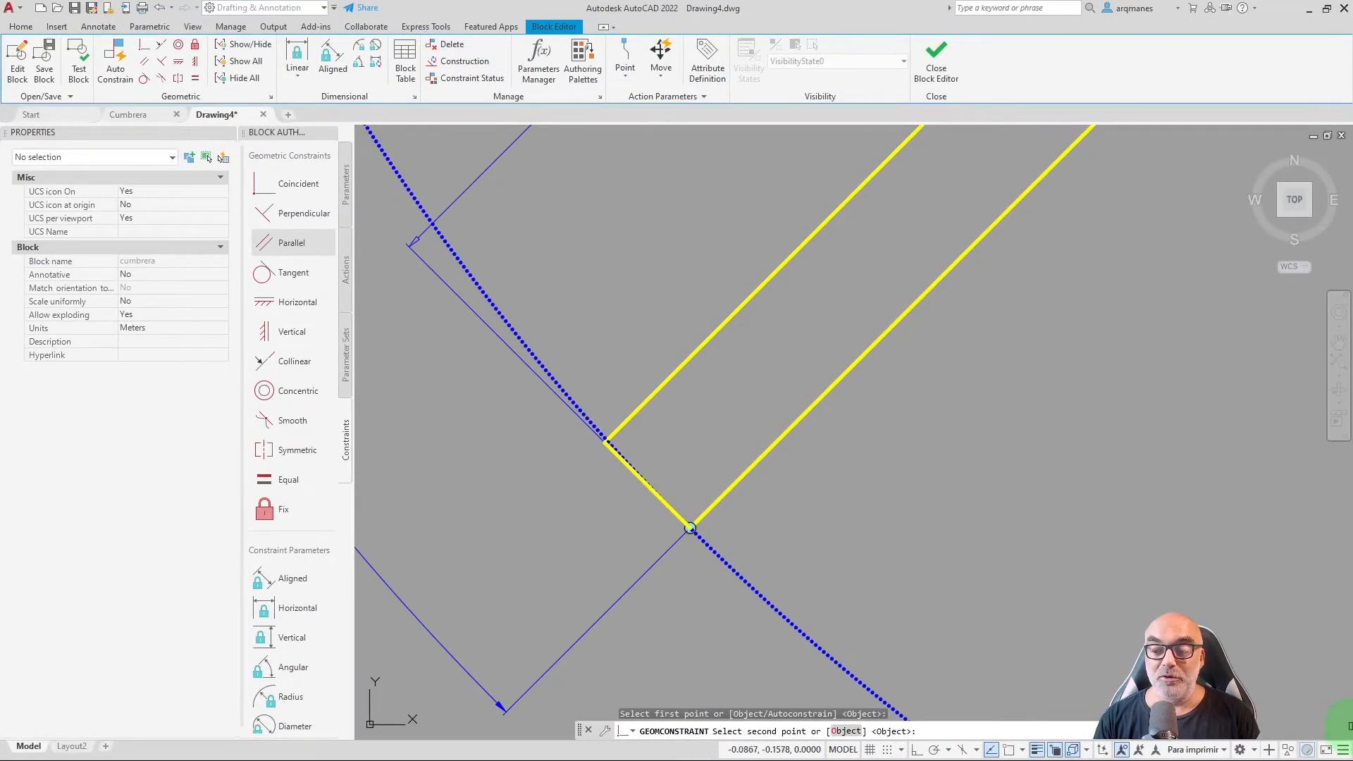
click(1344, 753)
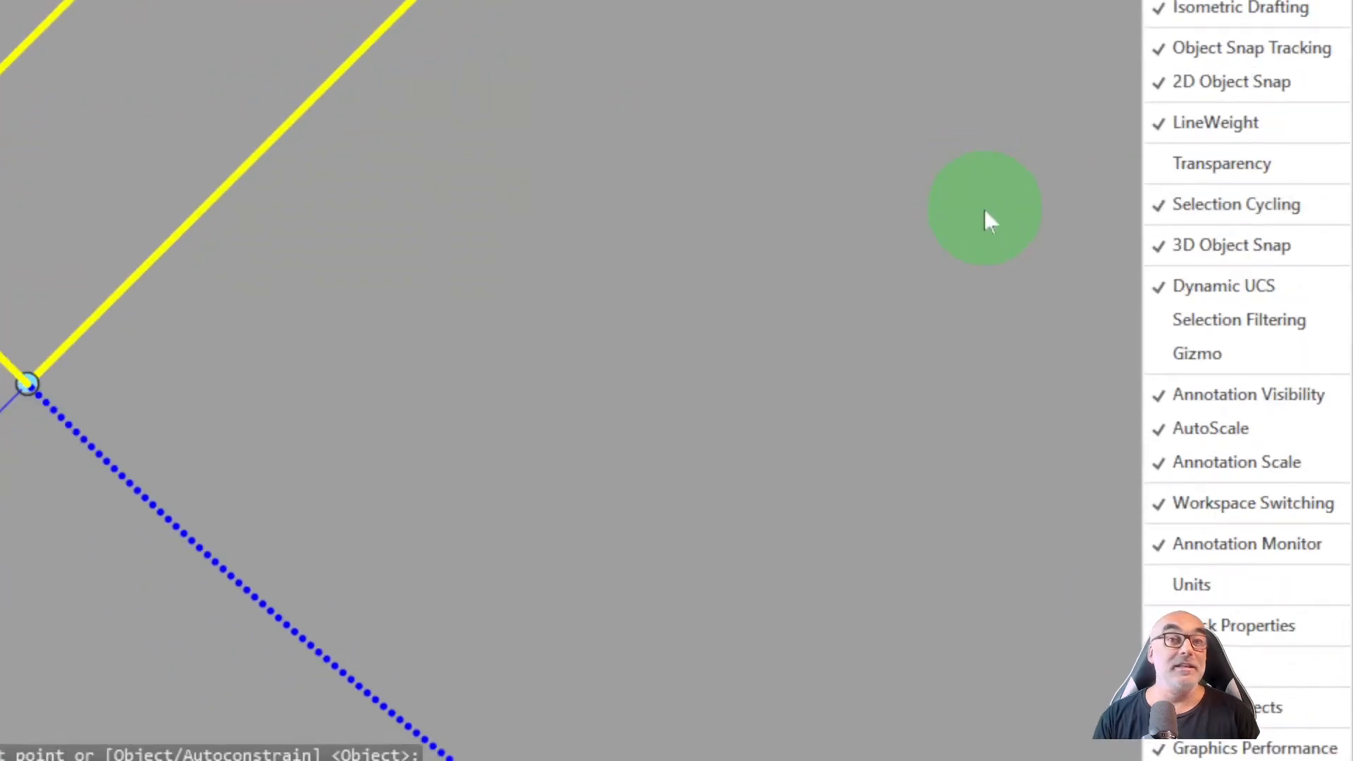
key(Escape)
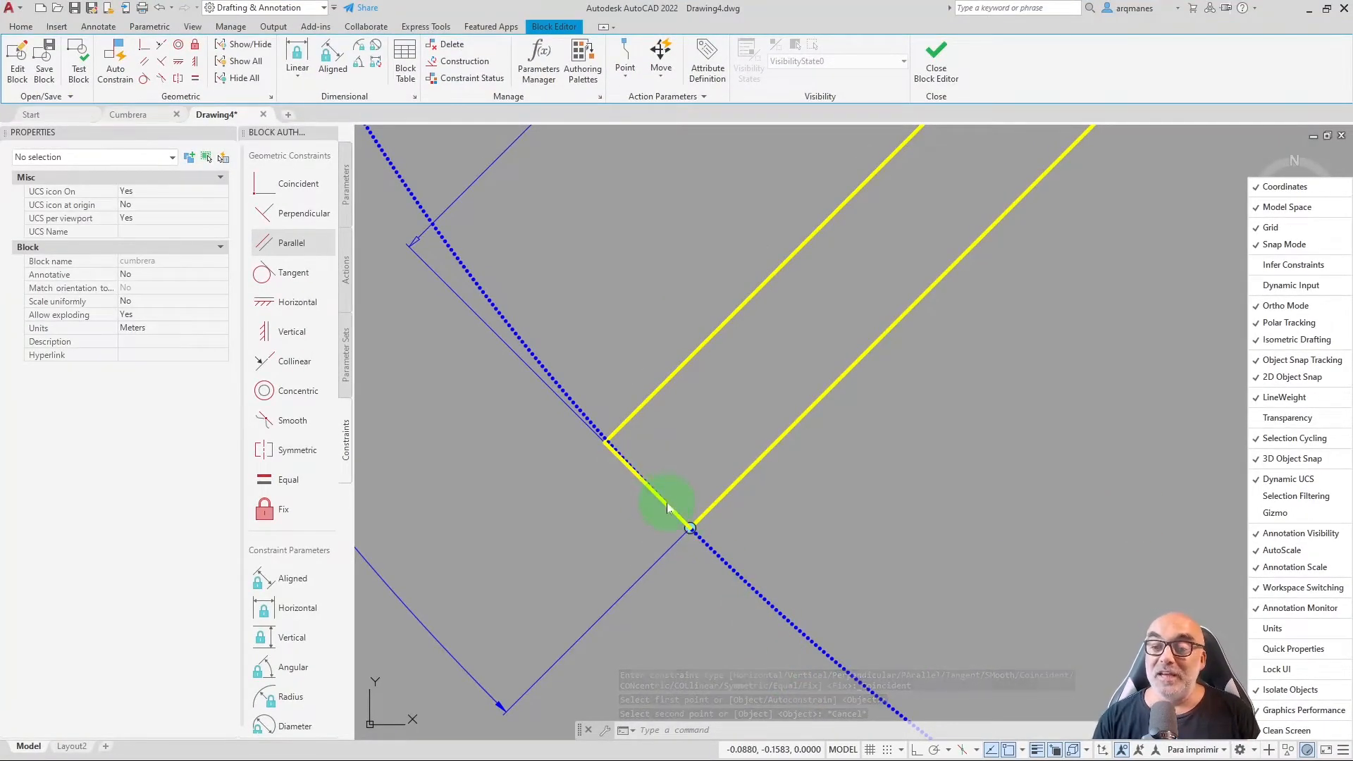
Add a coincident constraint joining the original line's lower end to the short closing line, picking Line among the overlapping objects.
scroll(670, 508, up, 5)
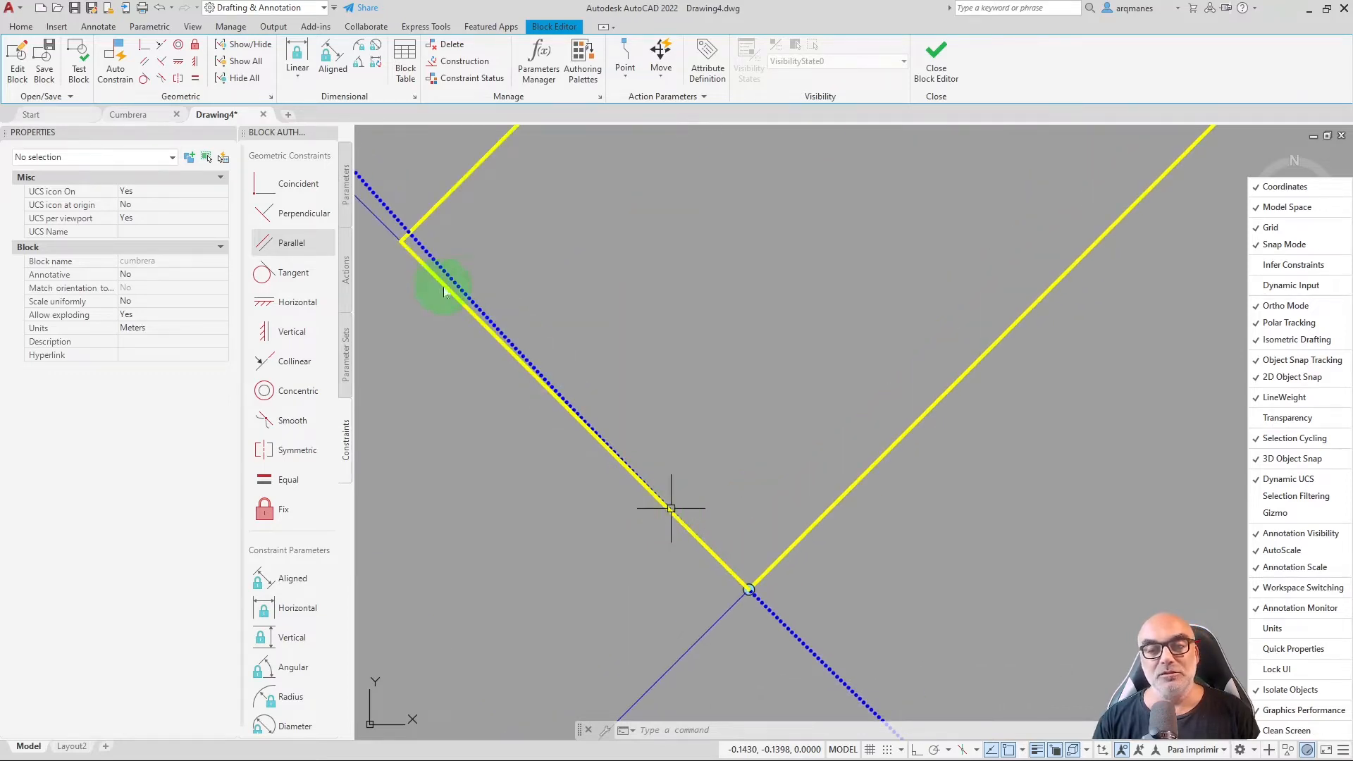
scroll(650, 510, down, 4)
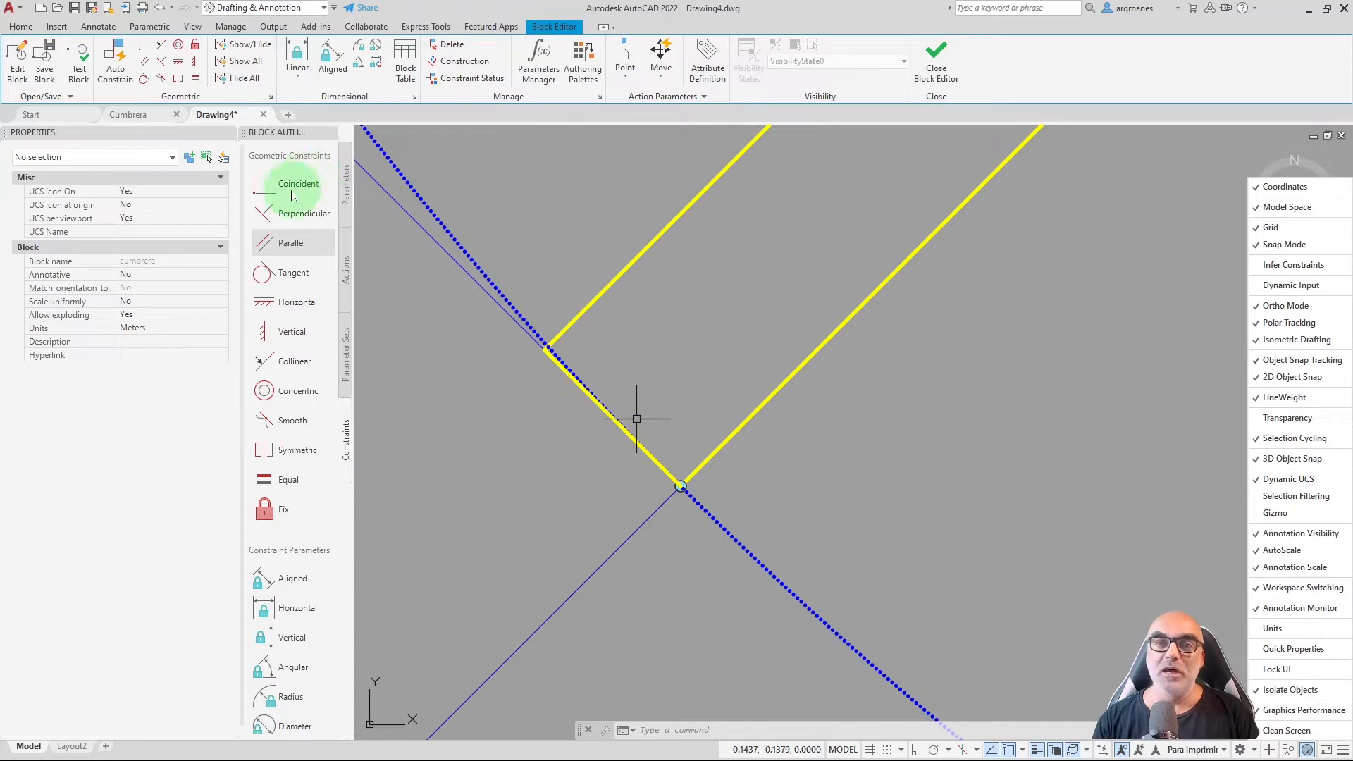
click(298, 184)
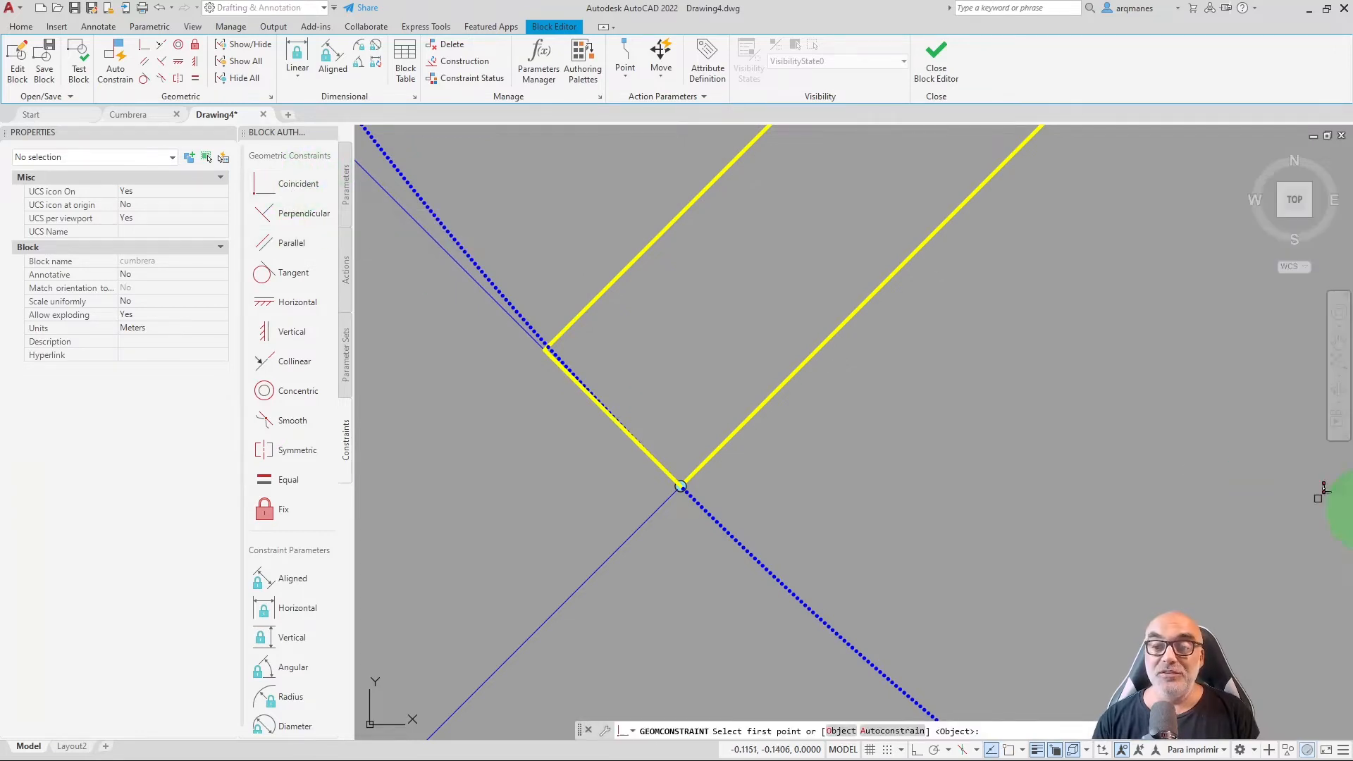
click(740, 424)
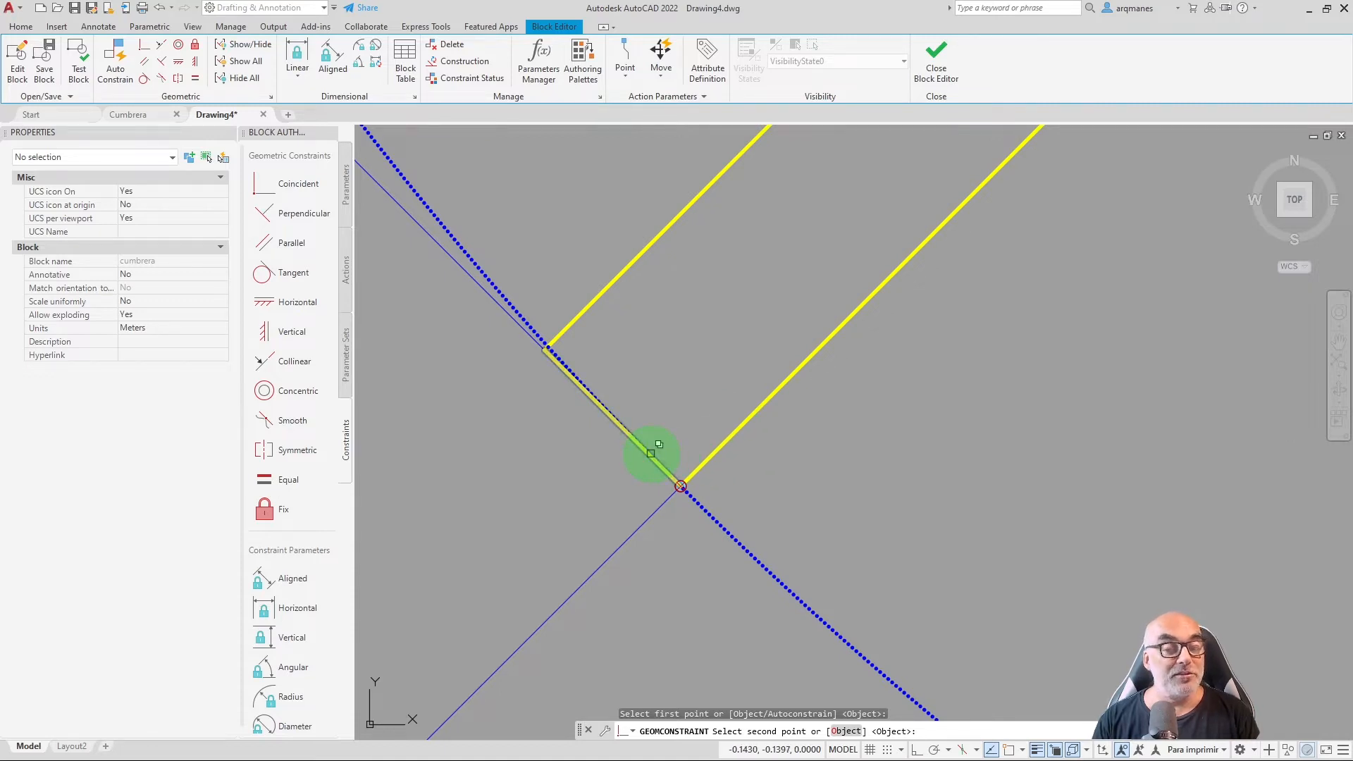
click(650, 453)
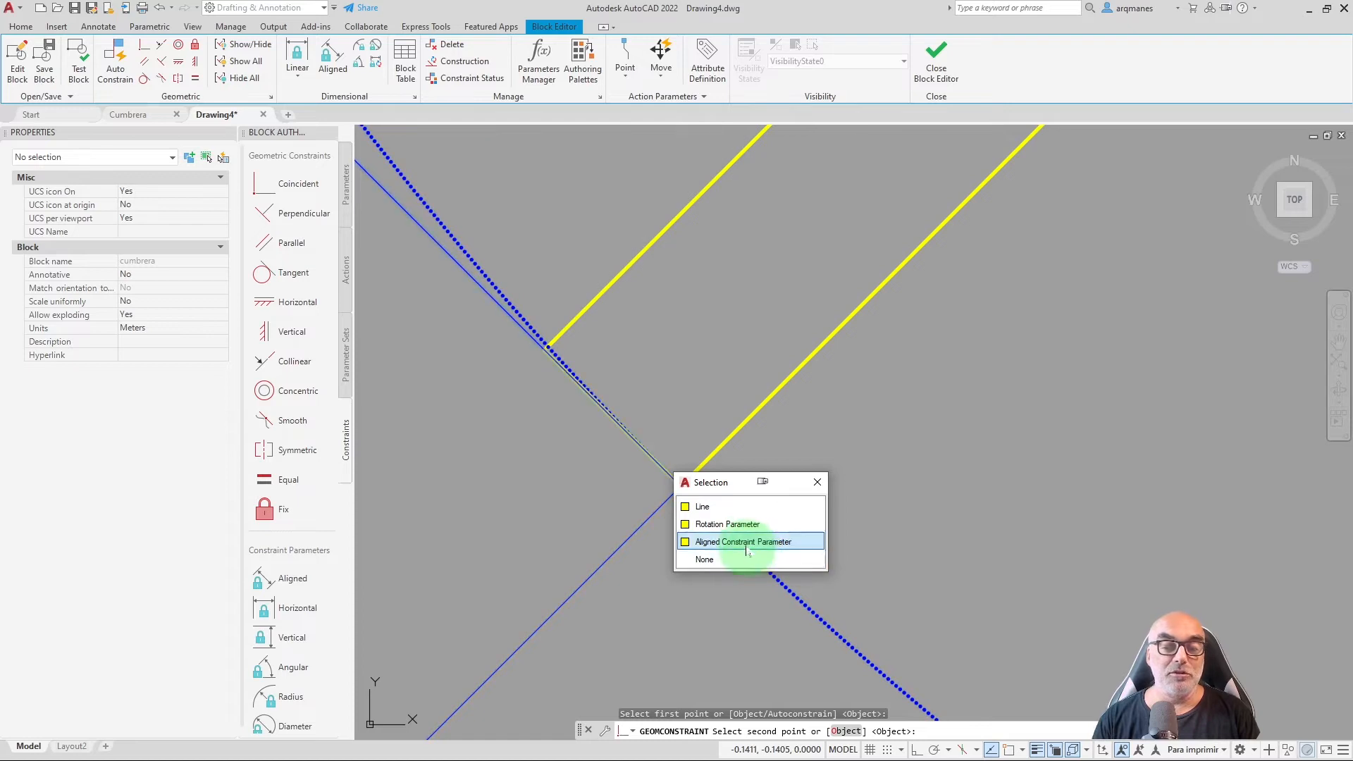
click(734, 514)
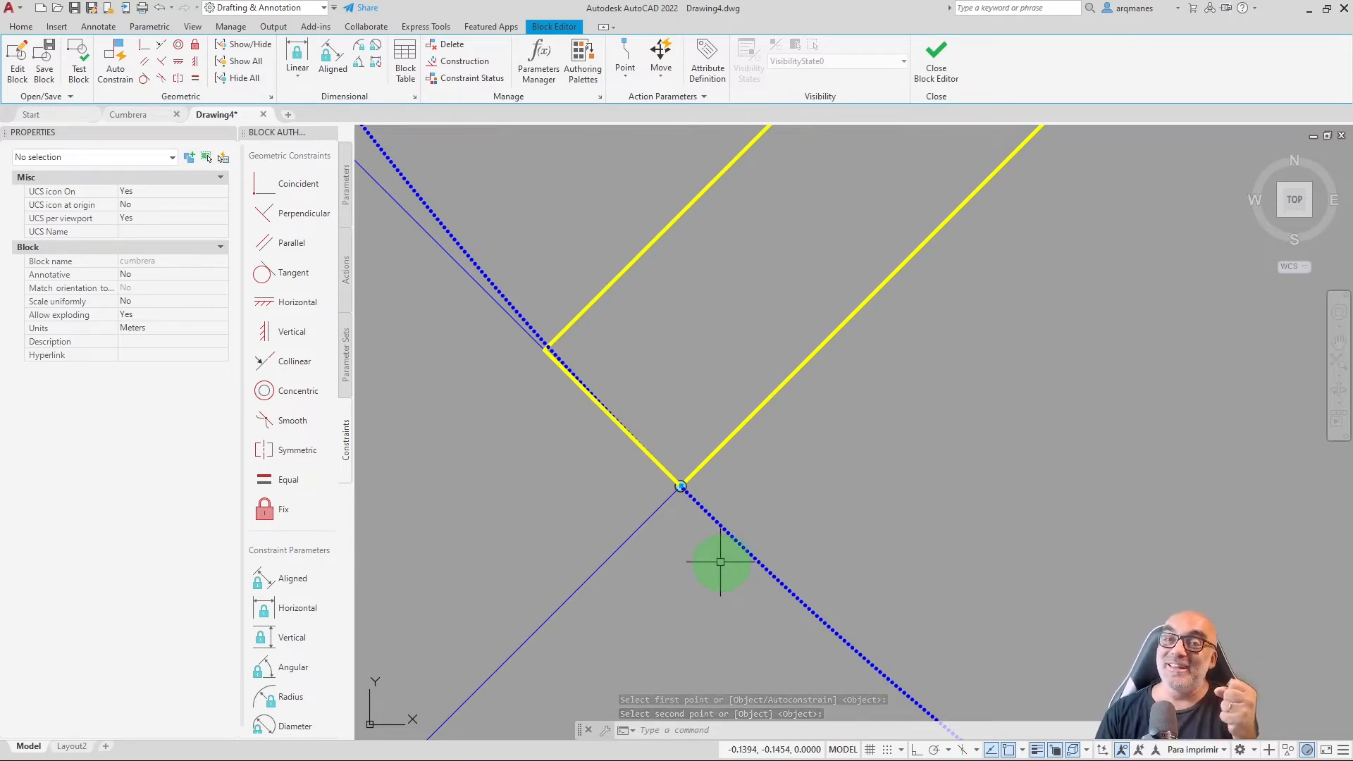
click(721, 563)
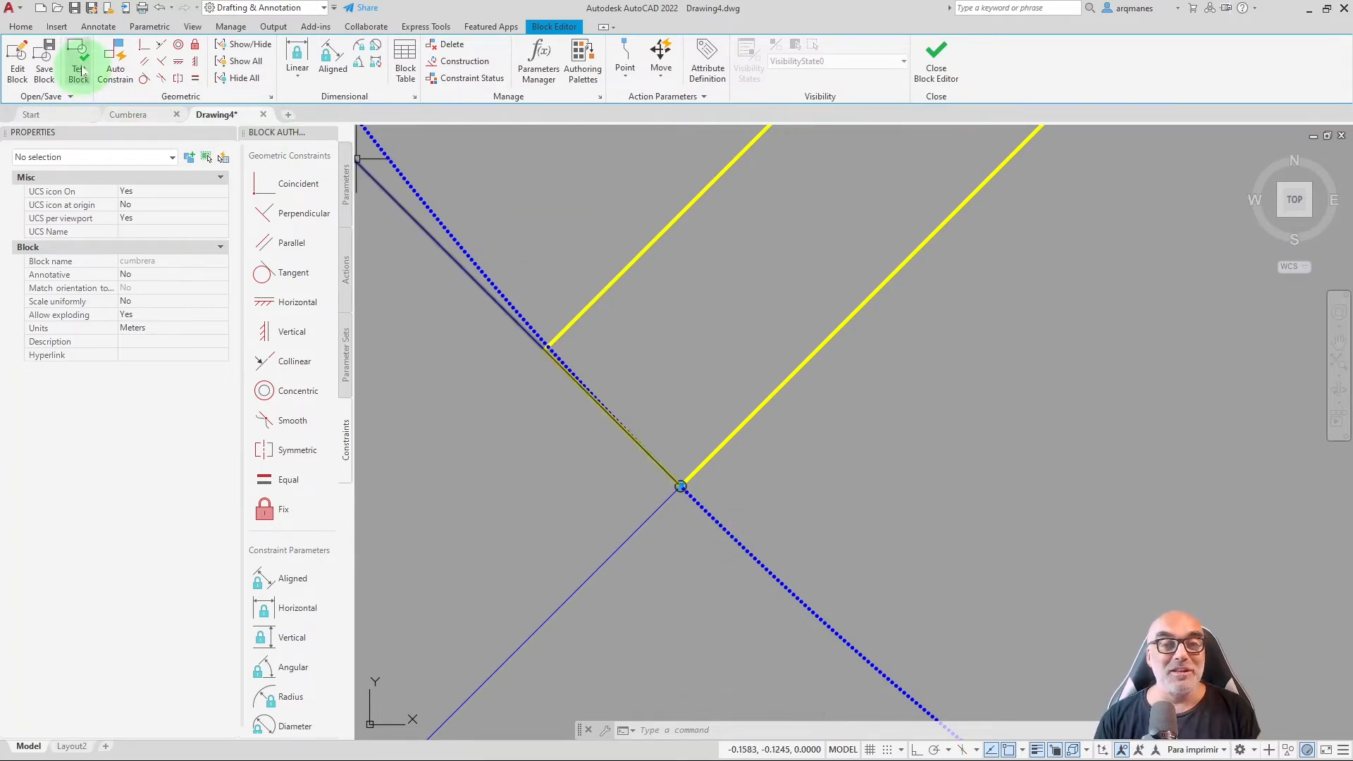
Test the block, rotate its lower grip to about 167 degrees, inspect the lower end, and return to block editing.
click(78, 70)
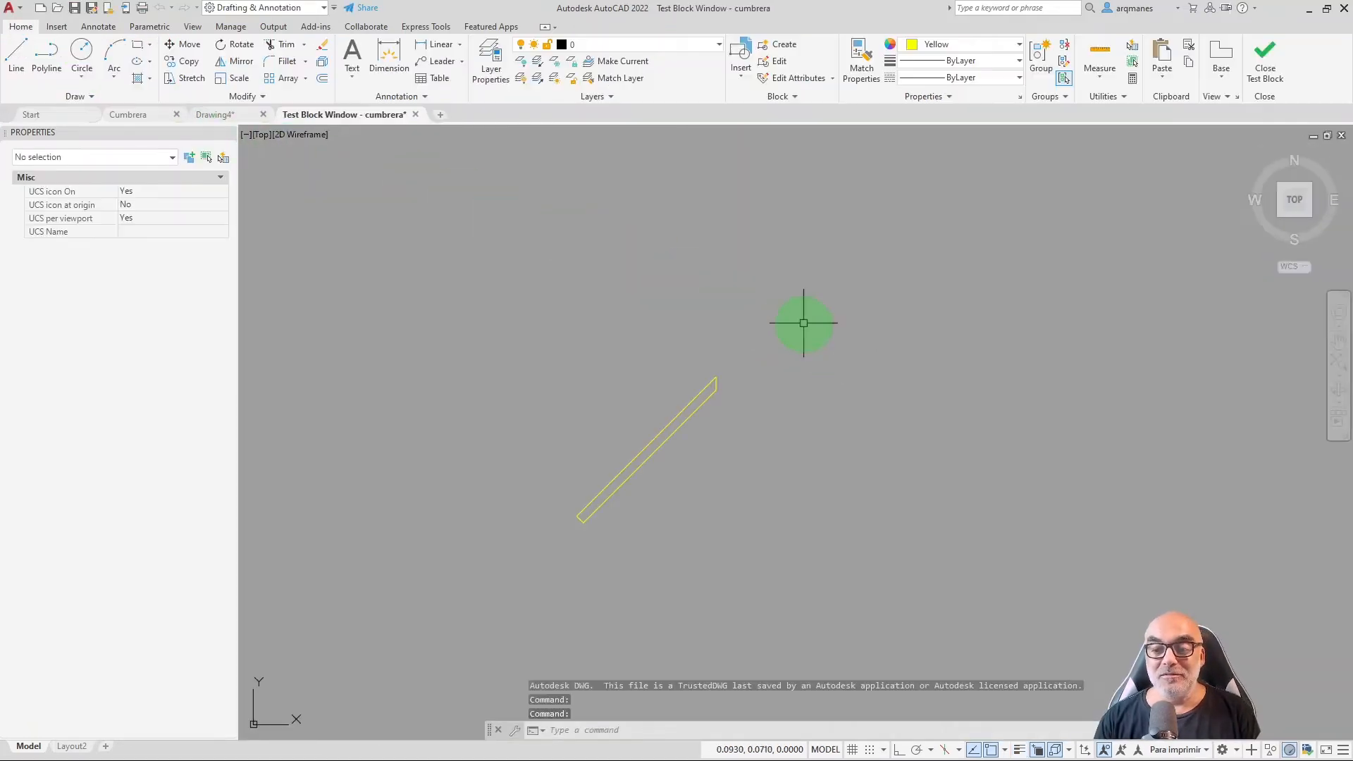
scroll(661, 471, up, 2)
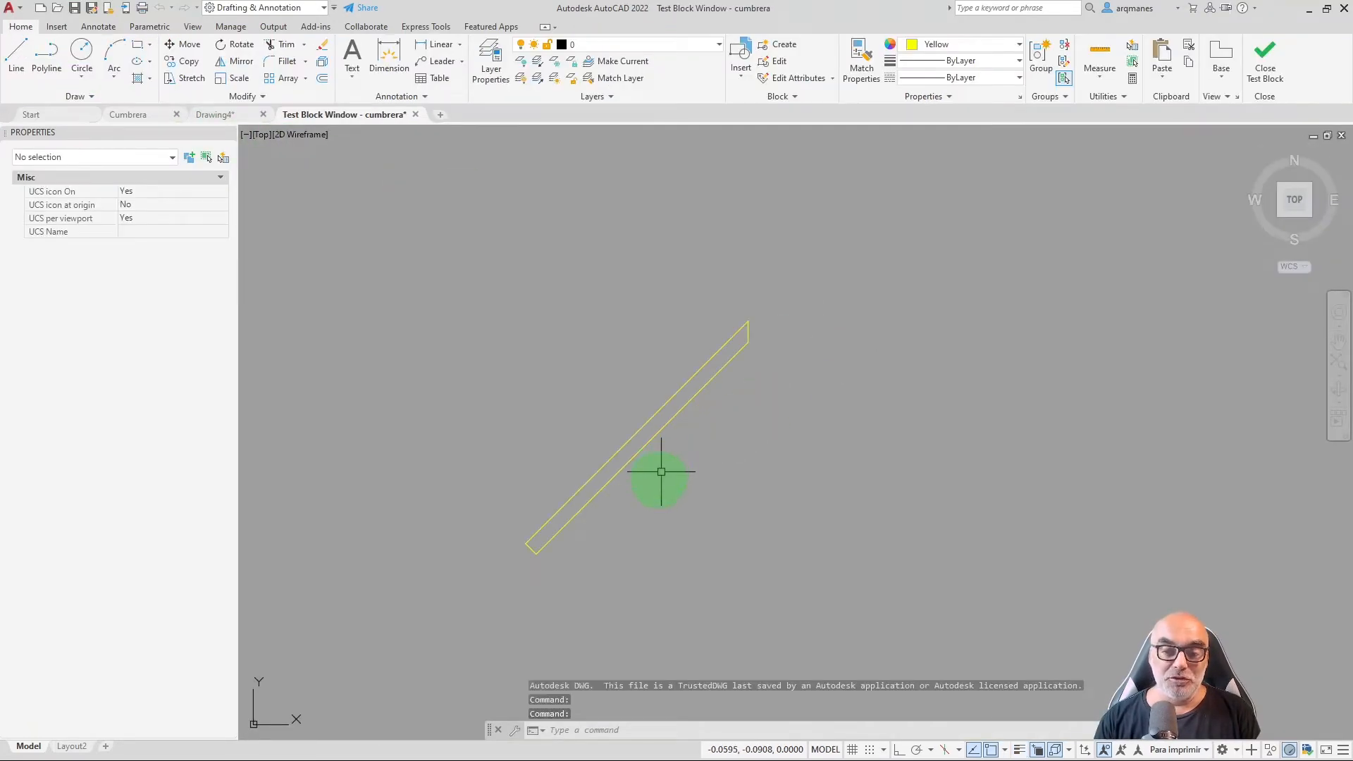
click(622, 467)
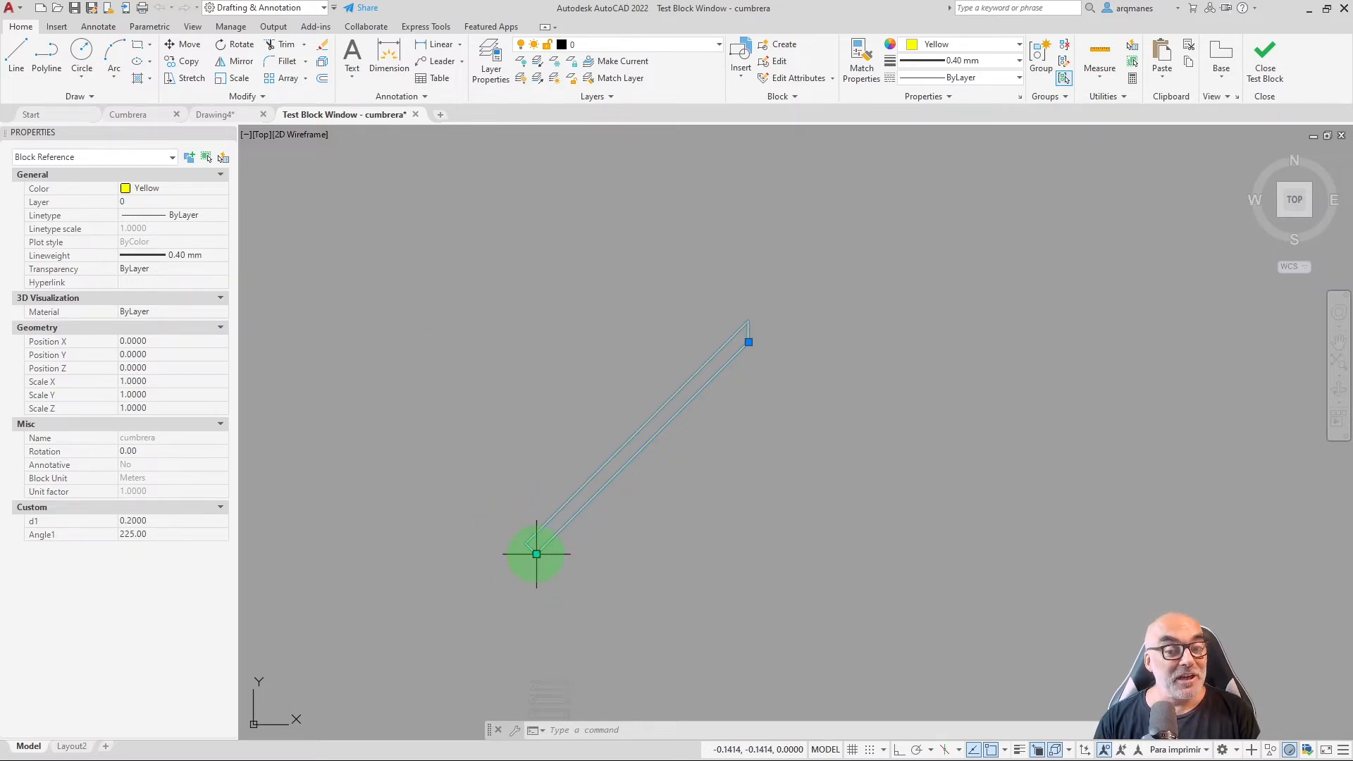
click(536, 553)
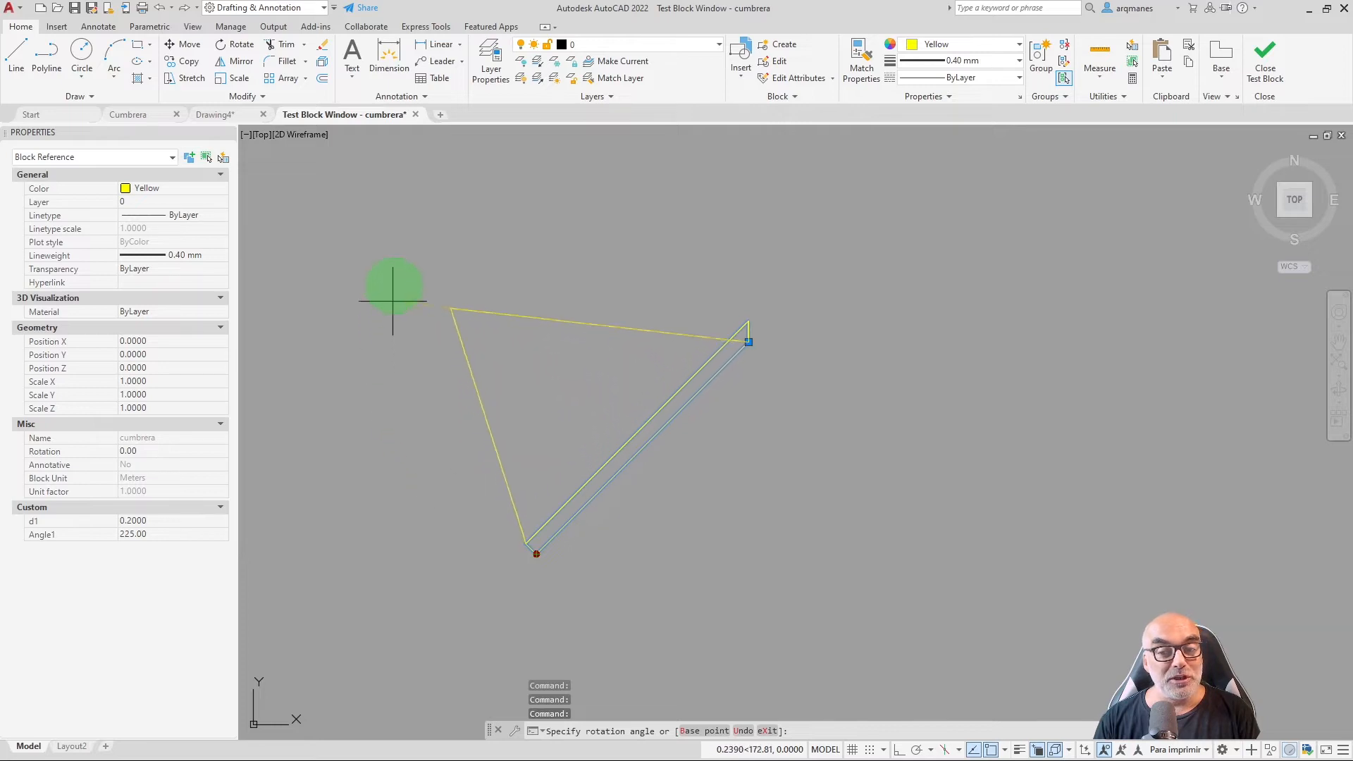
click(396, 259)
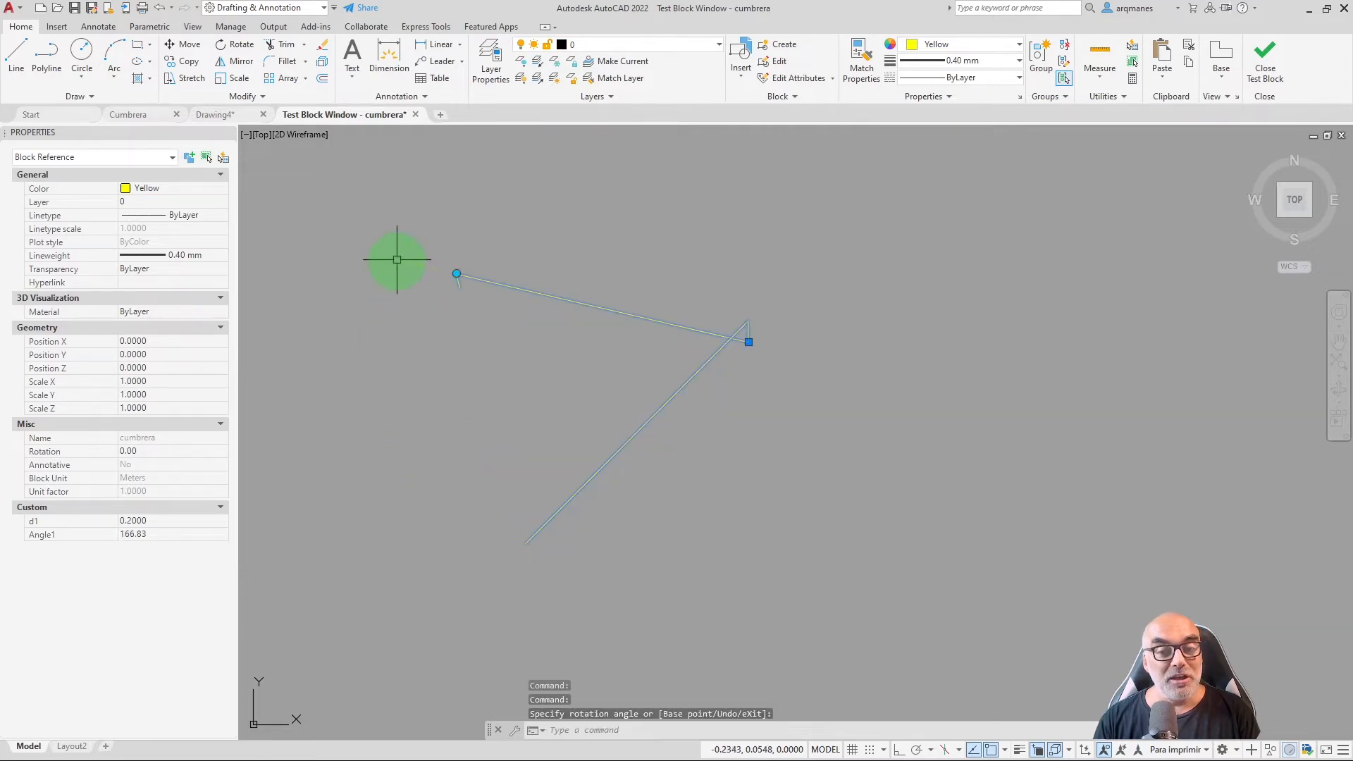
click(458, 283)
key(Escape)
key(Escape)
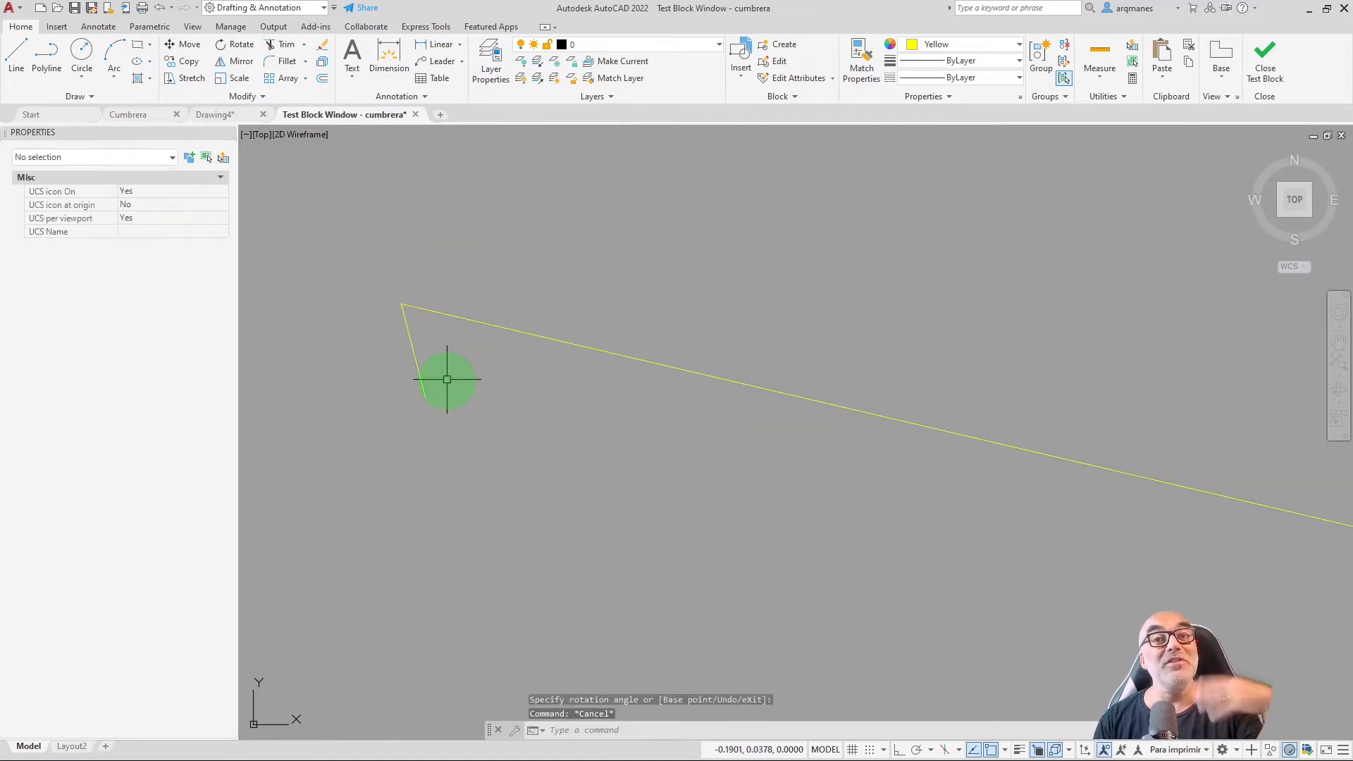
scroll(694, 231, down, 4)
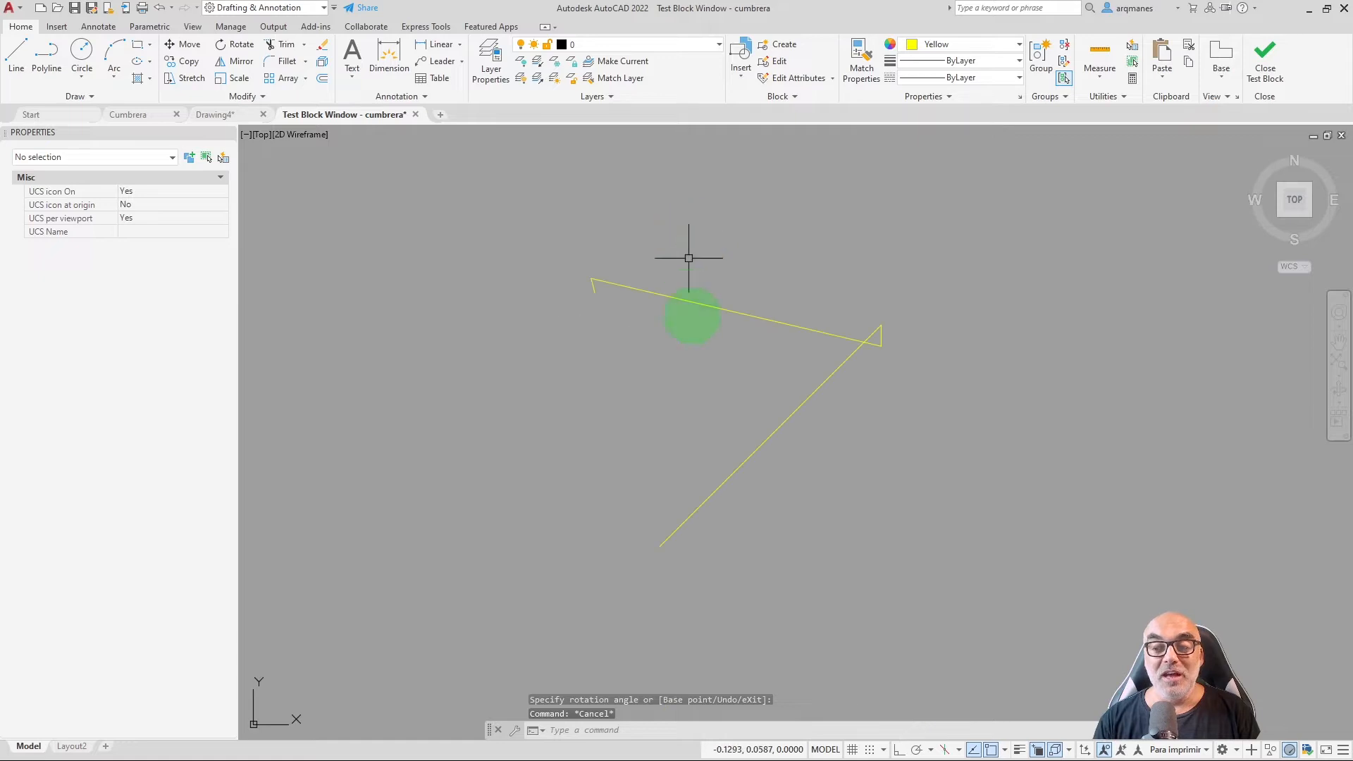
click(1255, 70)
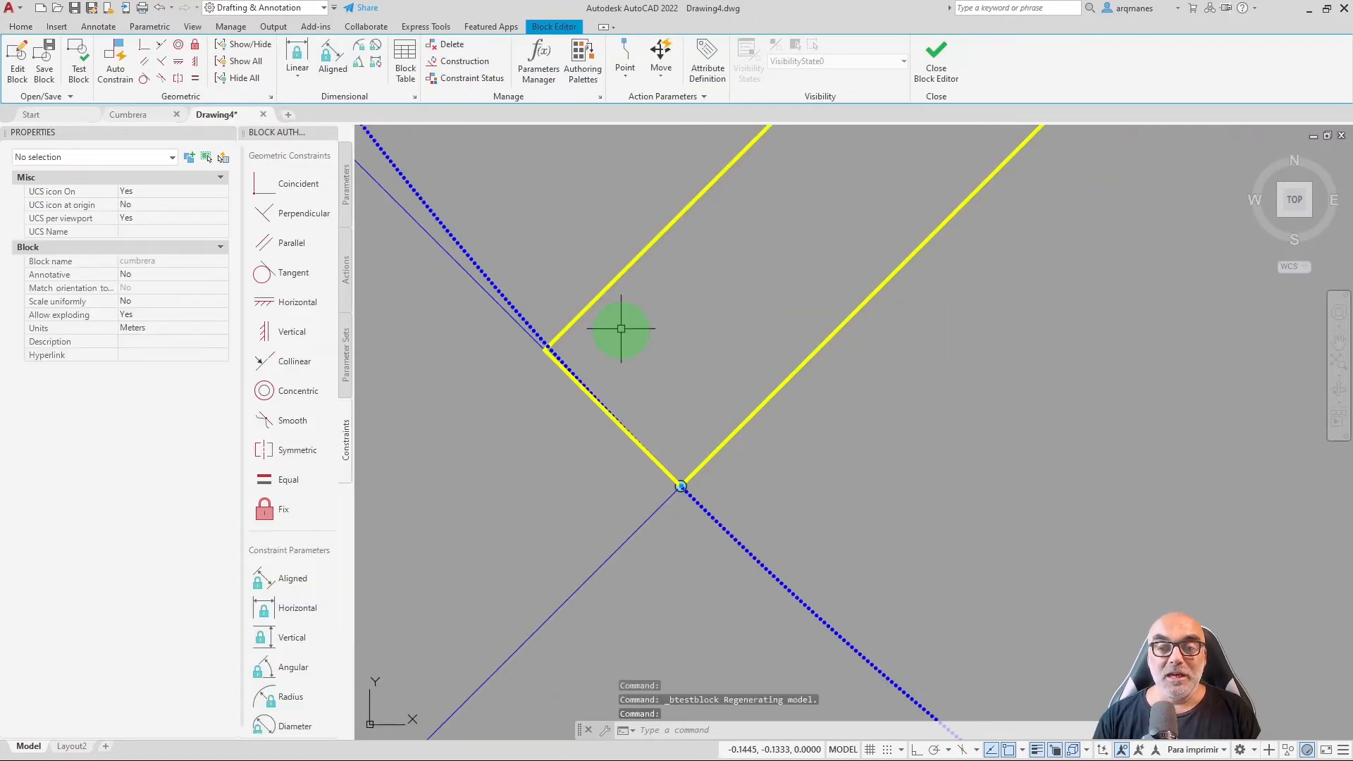
Add a coincident constraint joining the short closing line's upper end to the offset line's lower end.
middle_drag(621, 328, 621, 355)
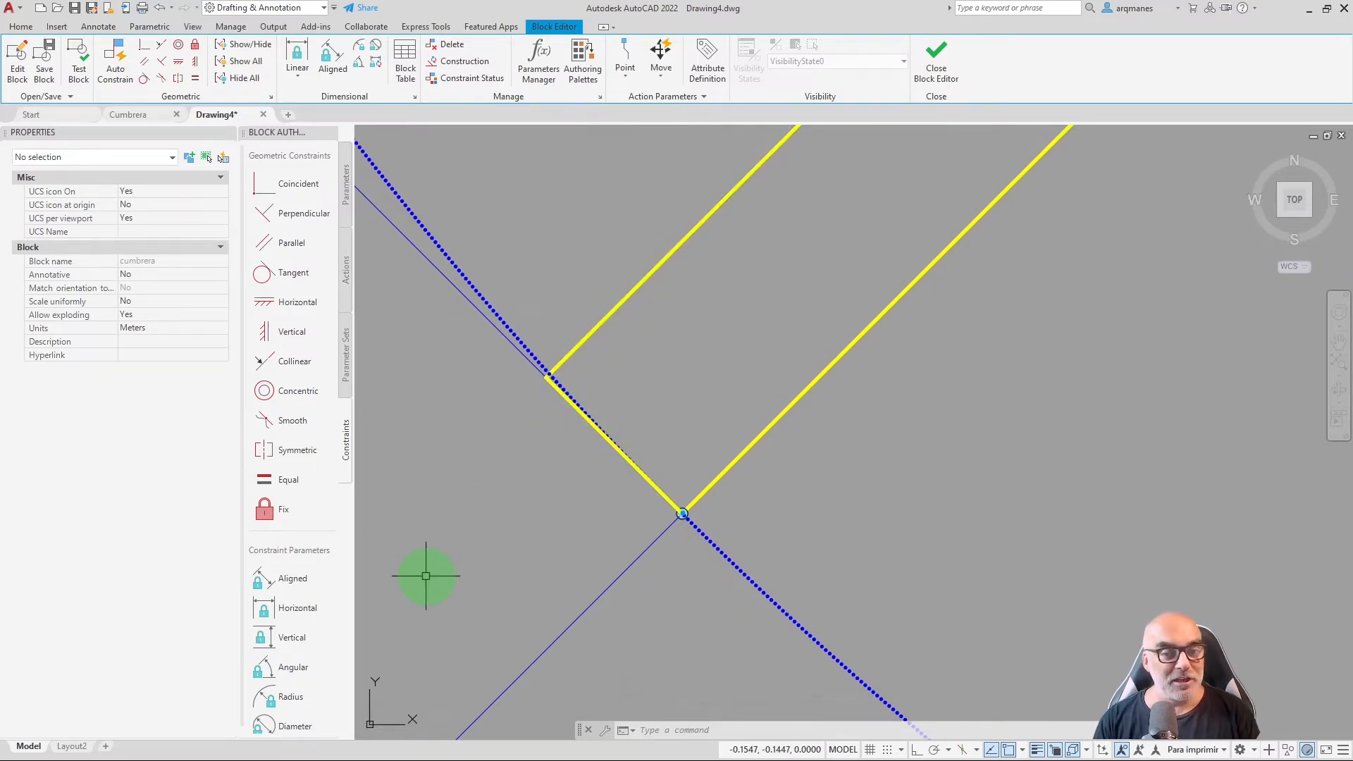
click(296, 183)
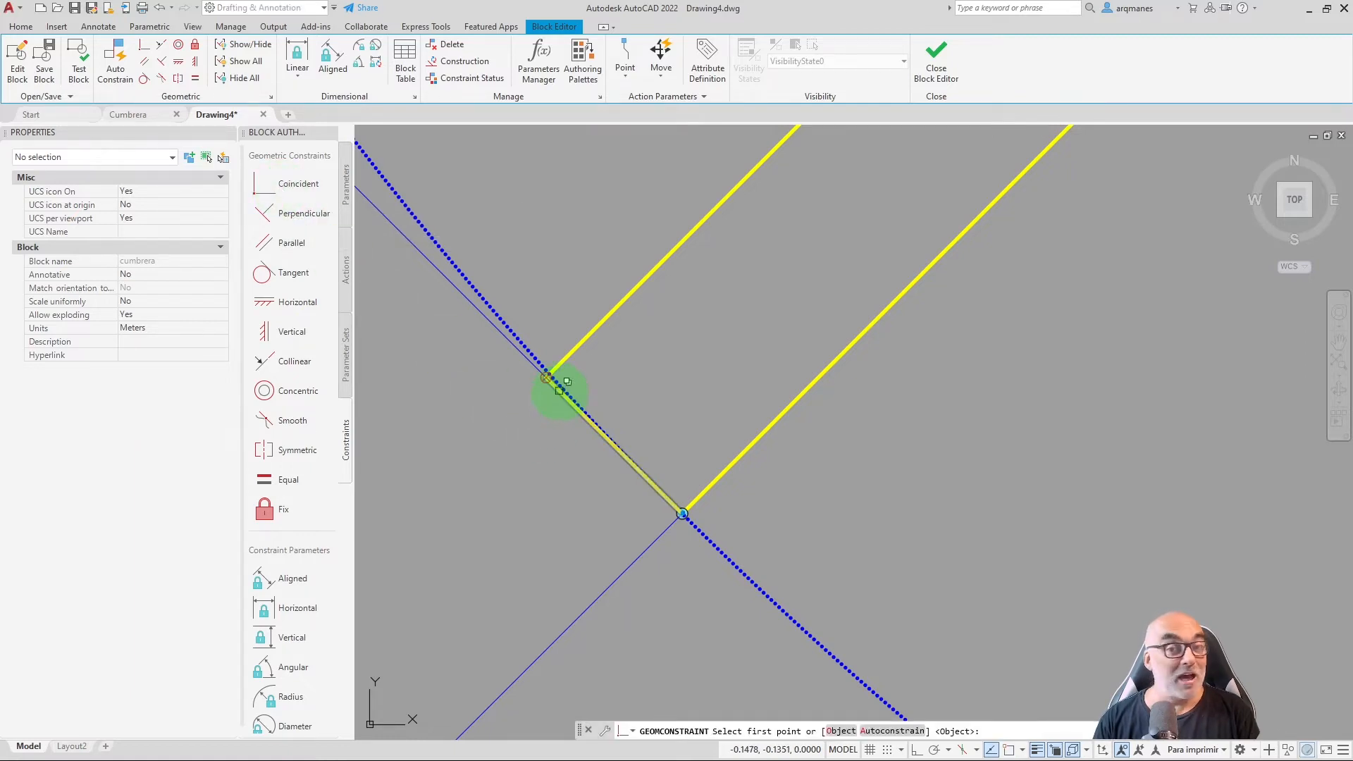
click(559, 389)
click(629, 444)
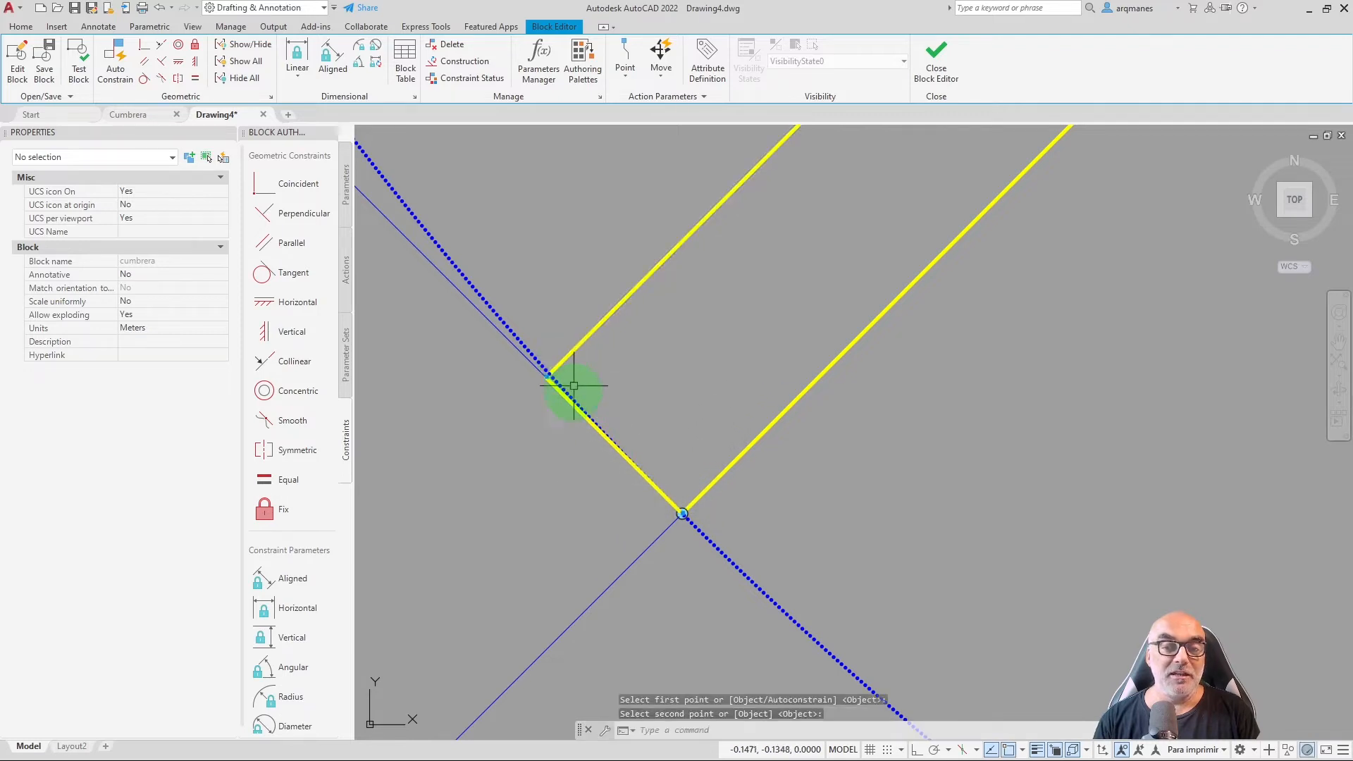
click(582, 344)
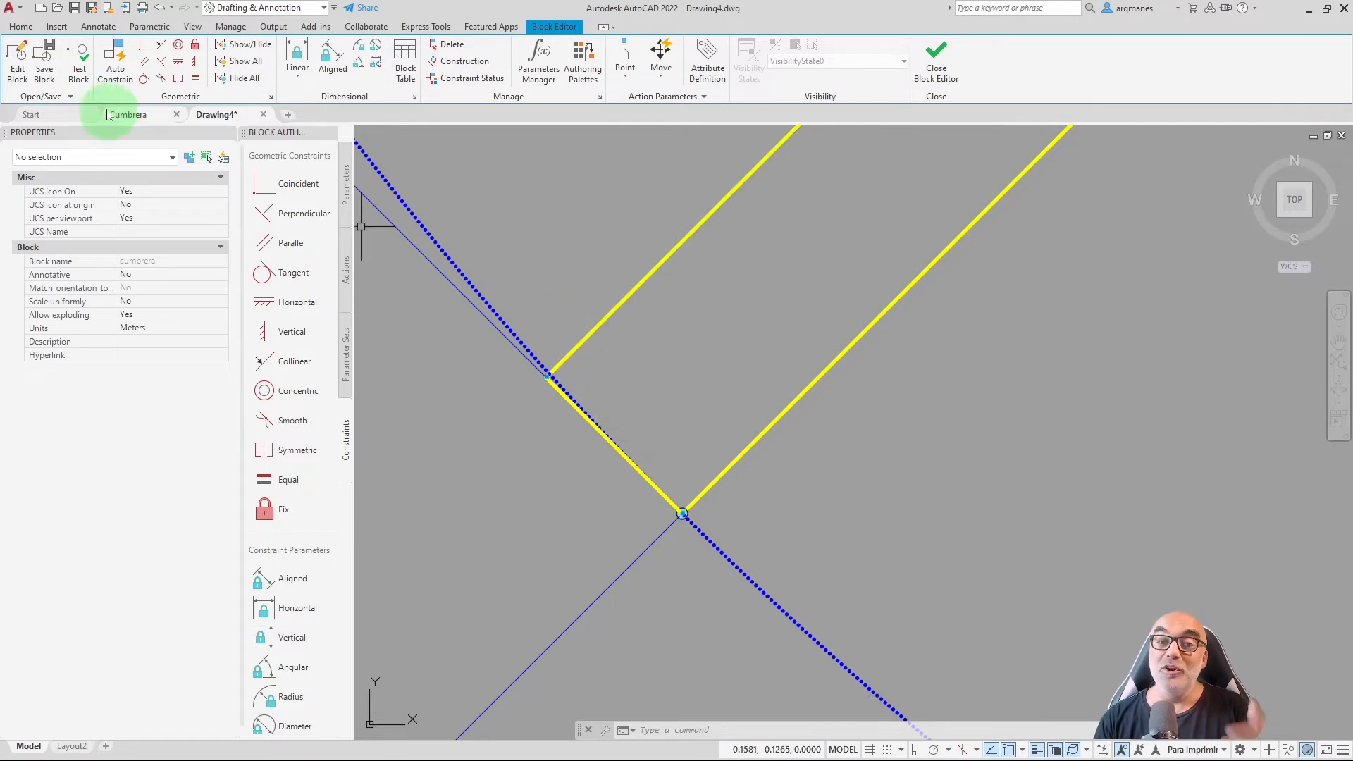
Test the block by rotating its lower grip to about 181 degrees and back to about 224 degrees, and return to block editing.
click(79, 70)
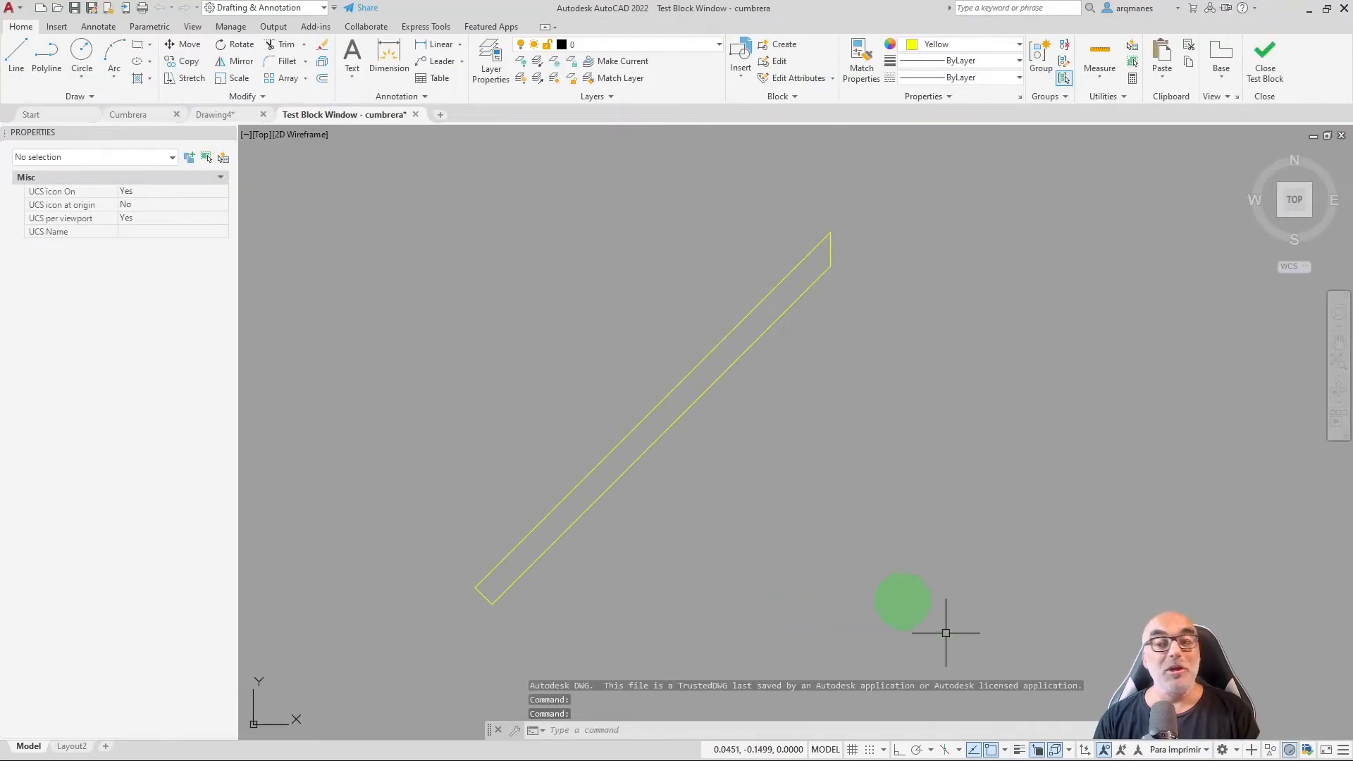
click(899, 597)
click(472, 315)
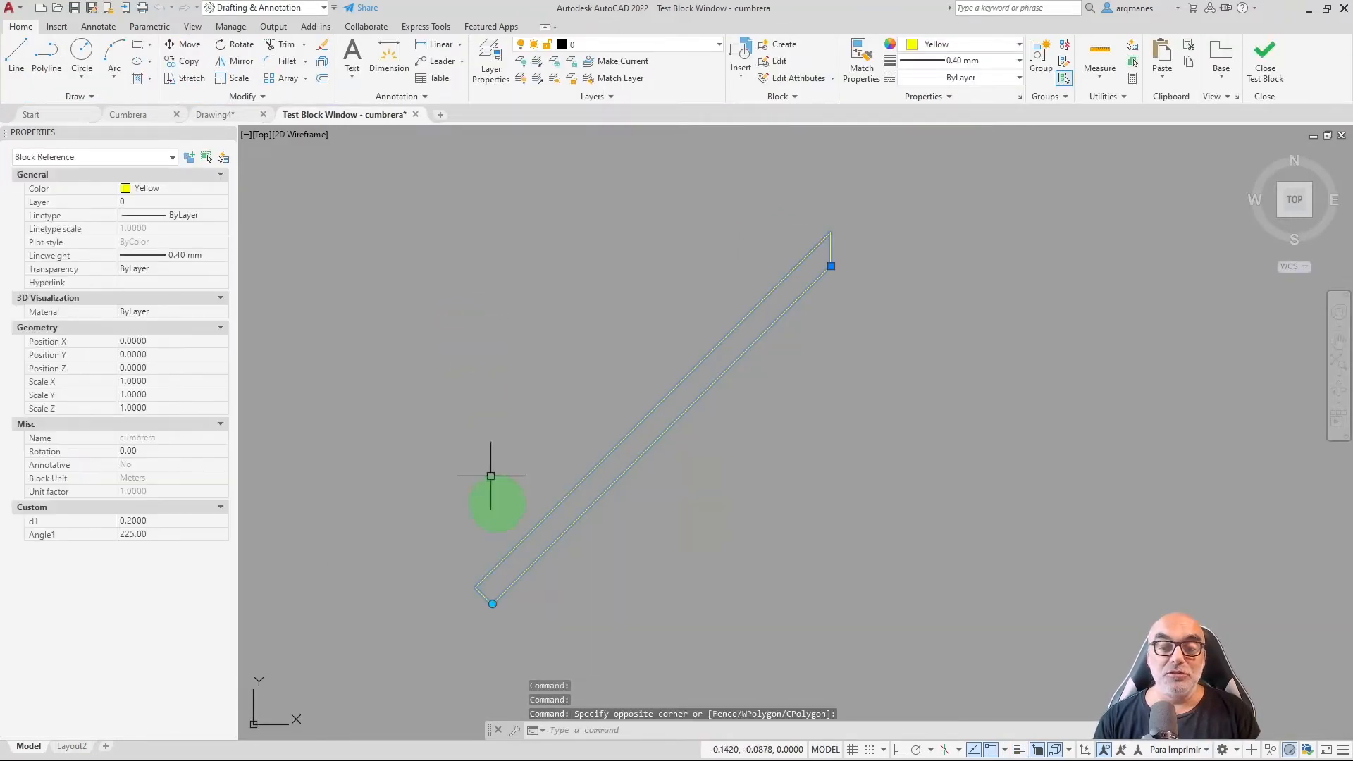
click(491, 604)
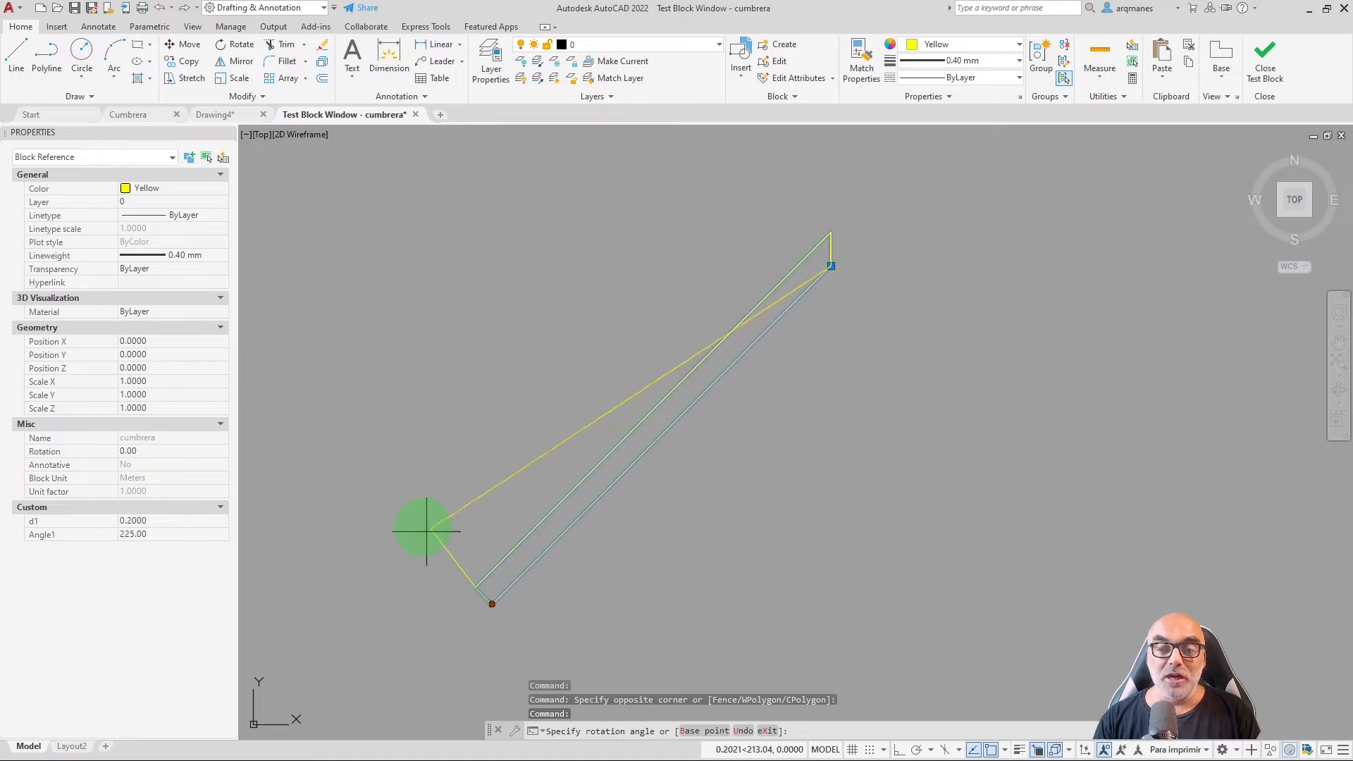
click(352, 273)
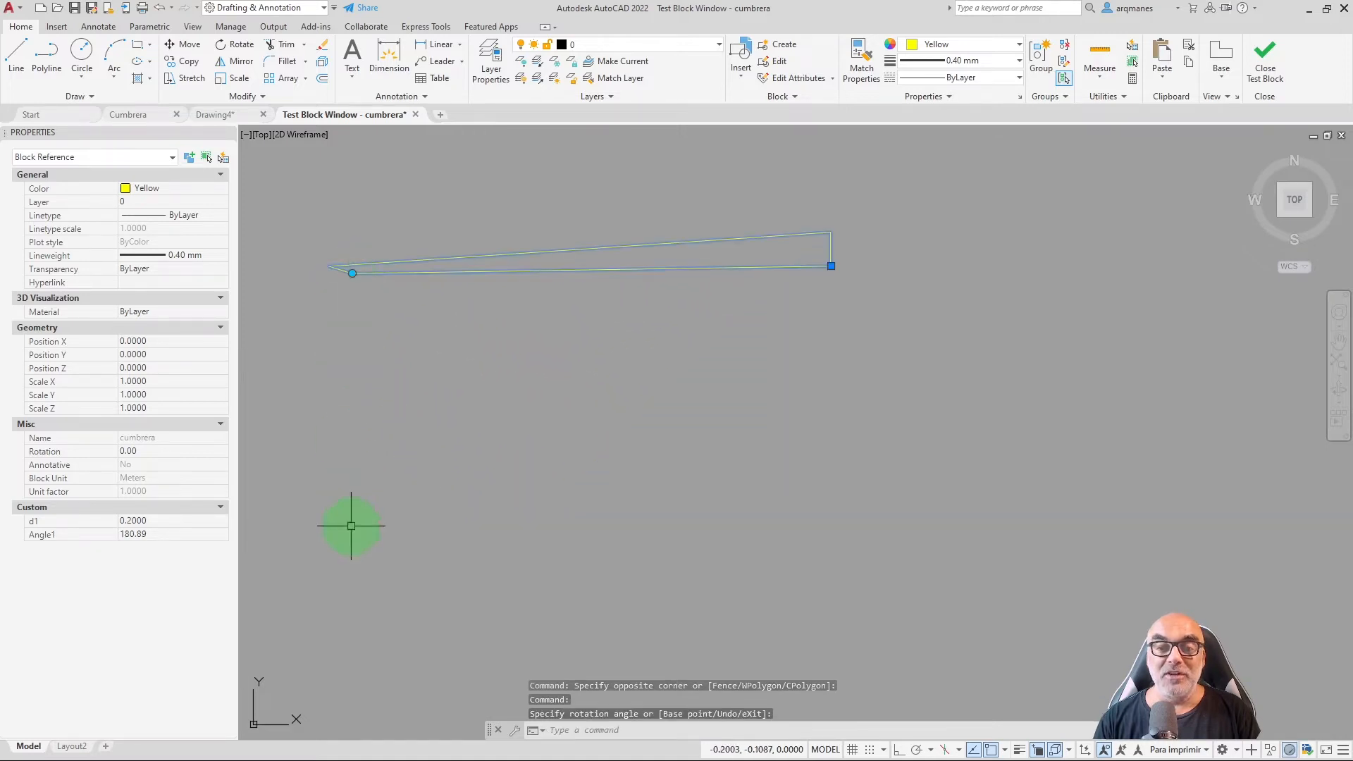
click(352, 273)
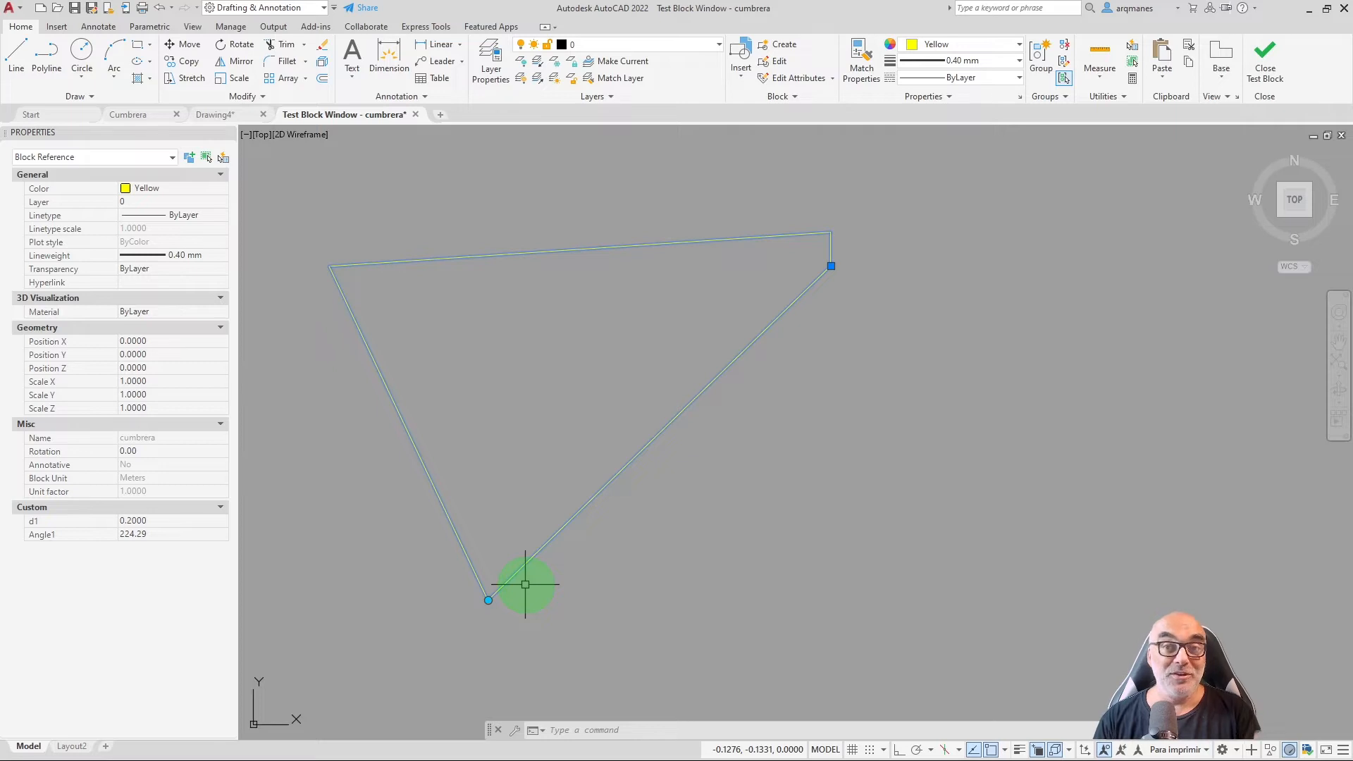
click(1264, 70)
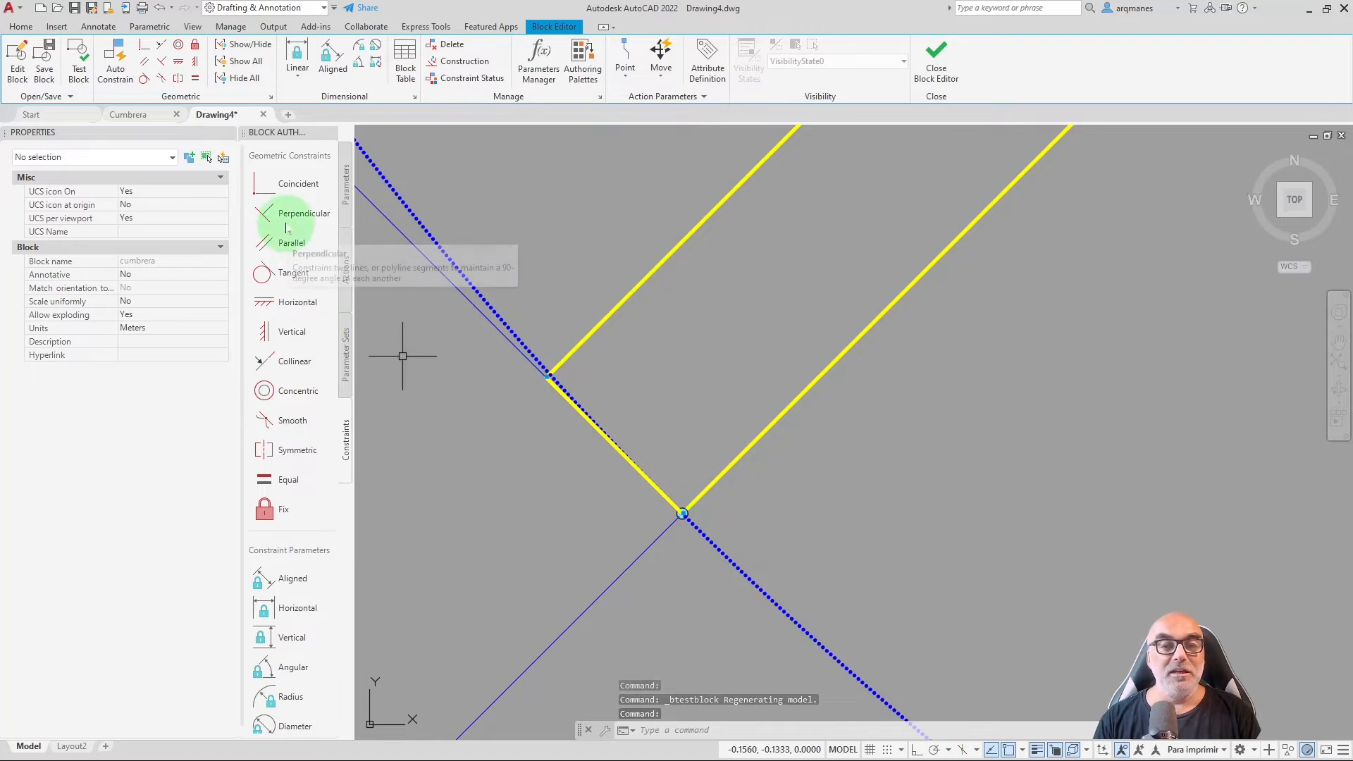
Add a perpendicular constraint between the original line and the short closing line, picking Line among the overlapping objects.
click(289, 216)
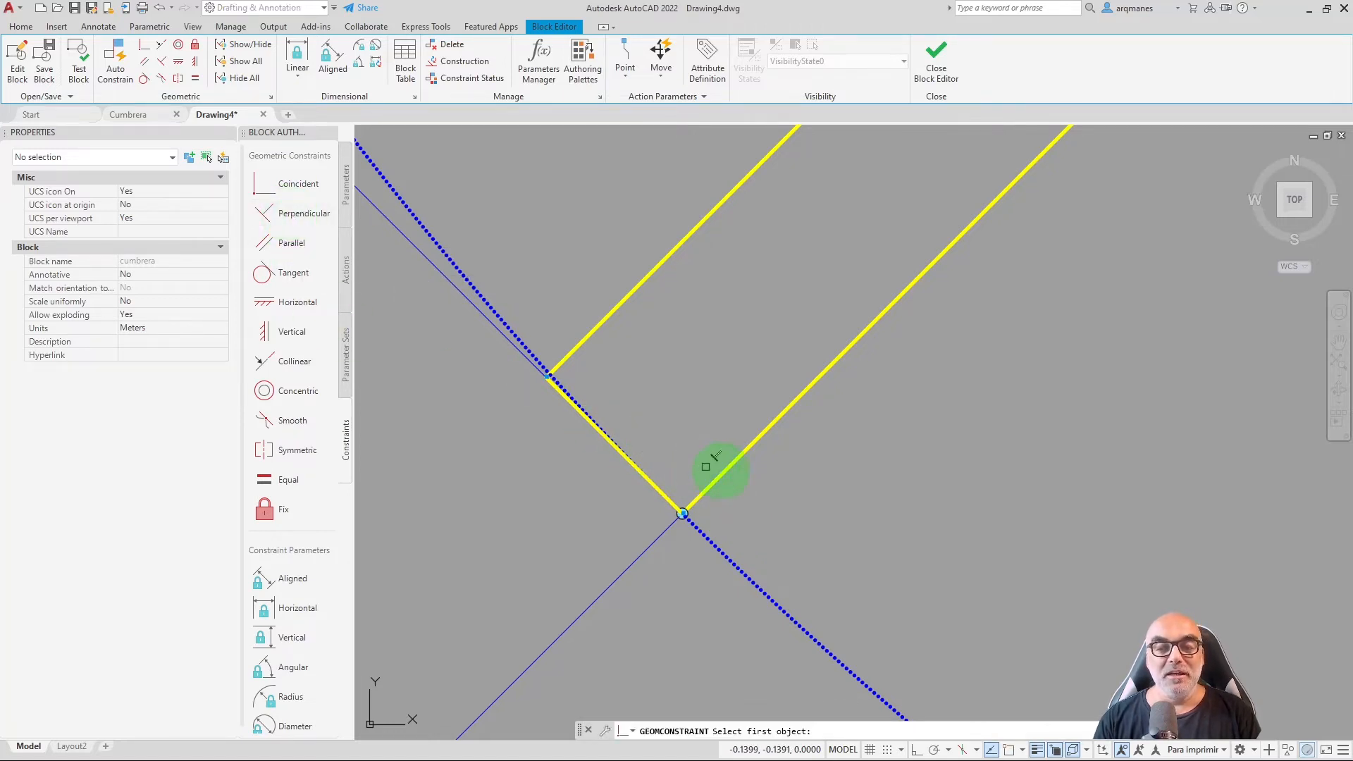
click(736, 468)
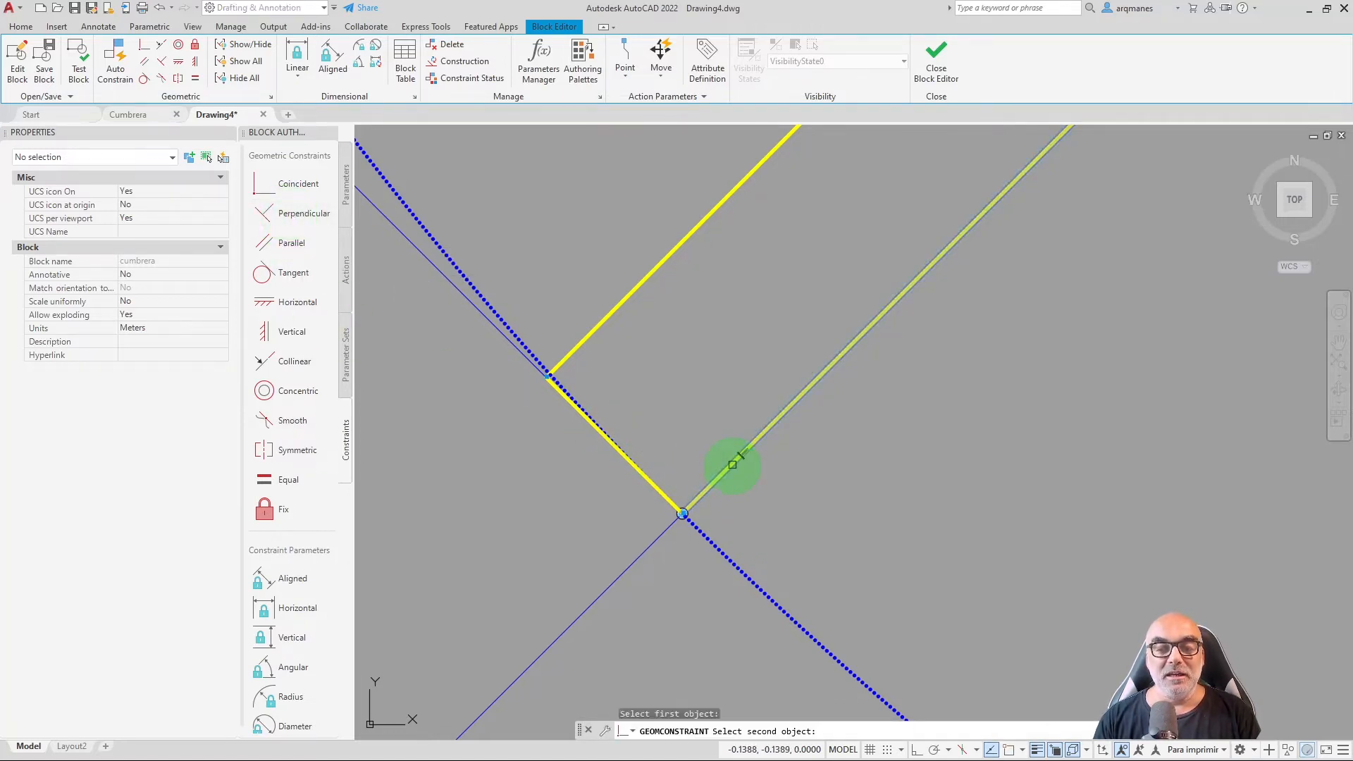
click(641, 469)
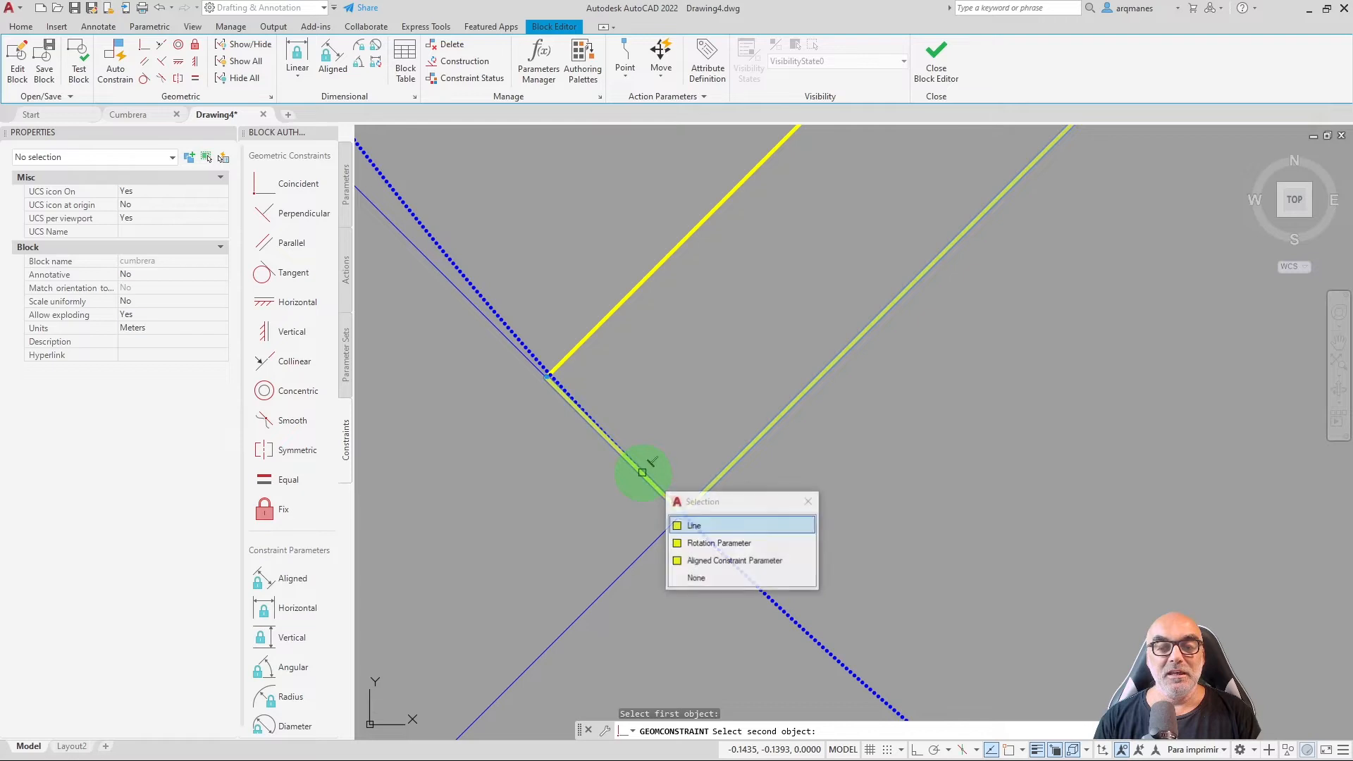
click(719, 527)
Add a perpendicular constraint between the short closing line and the offset line.
click(295, 218)
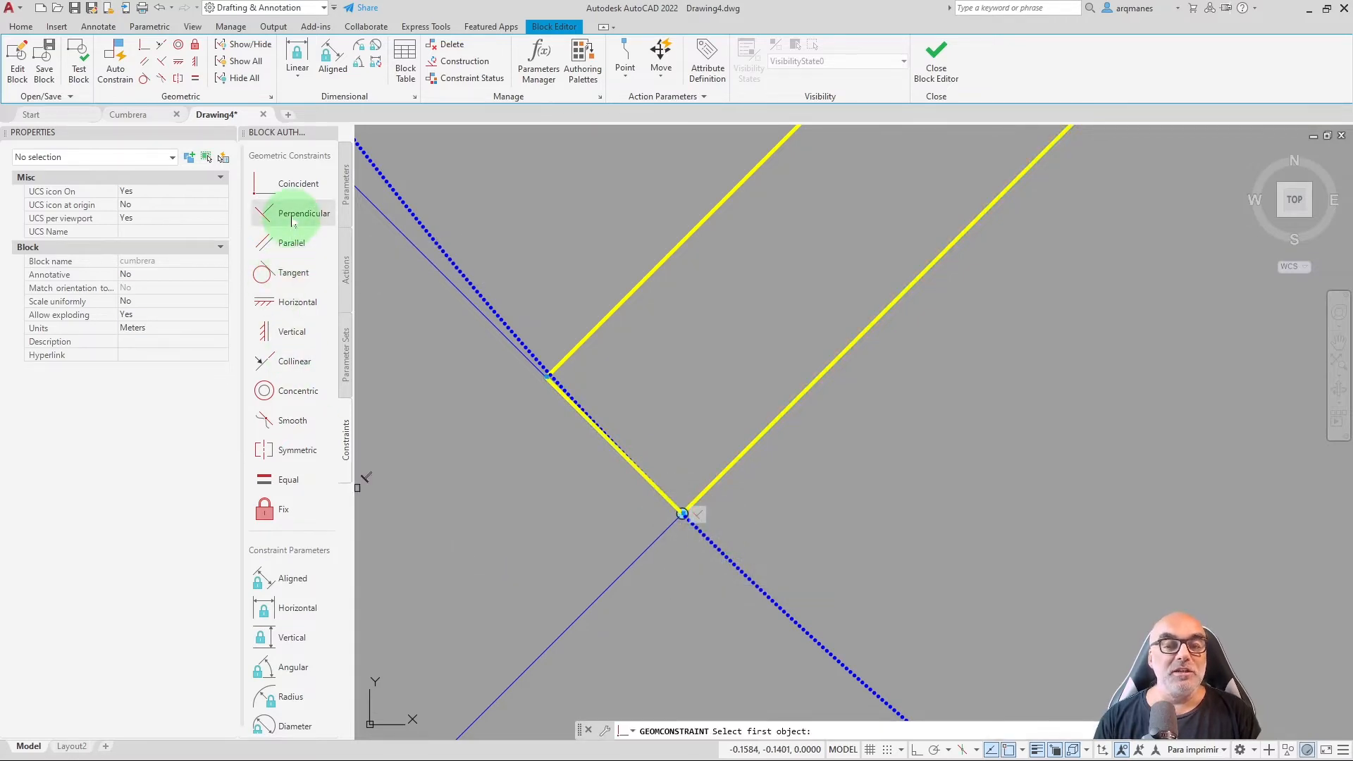
click(596, 427)
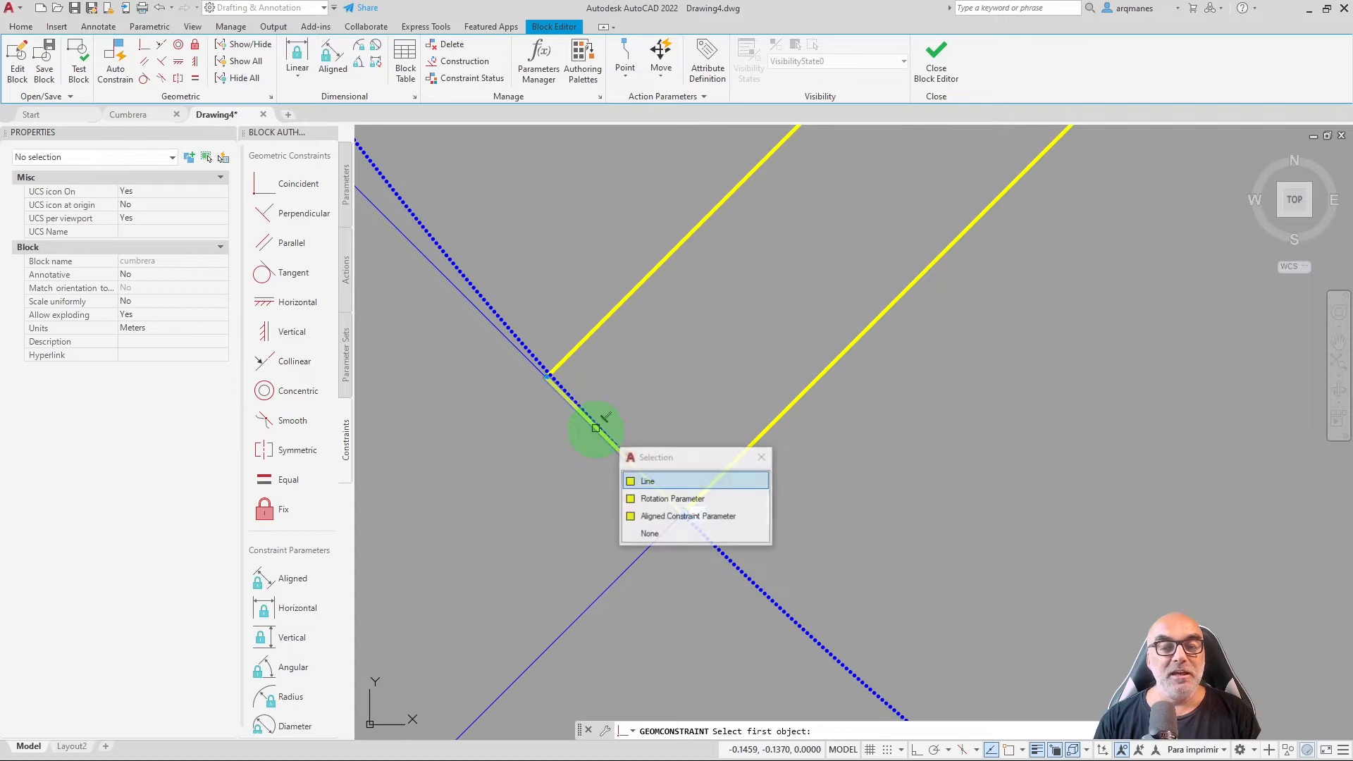
click(666, 473)
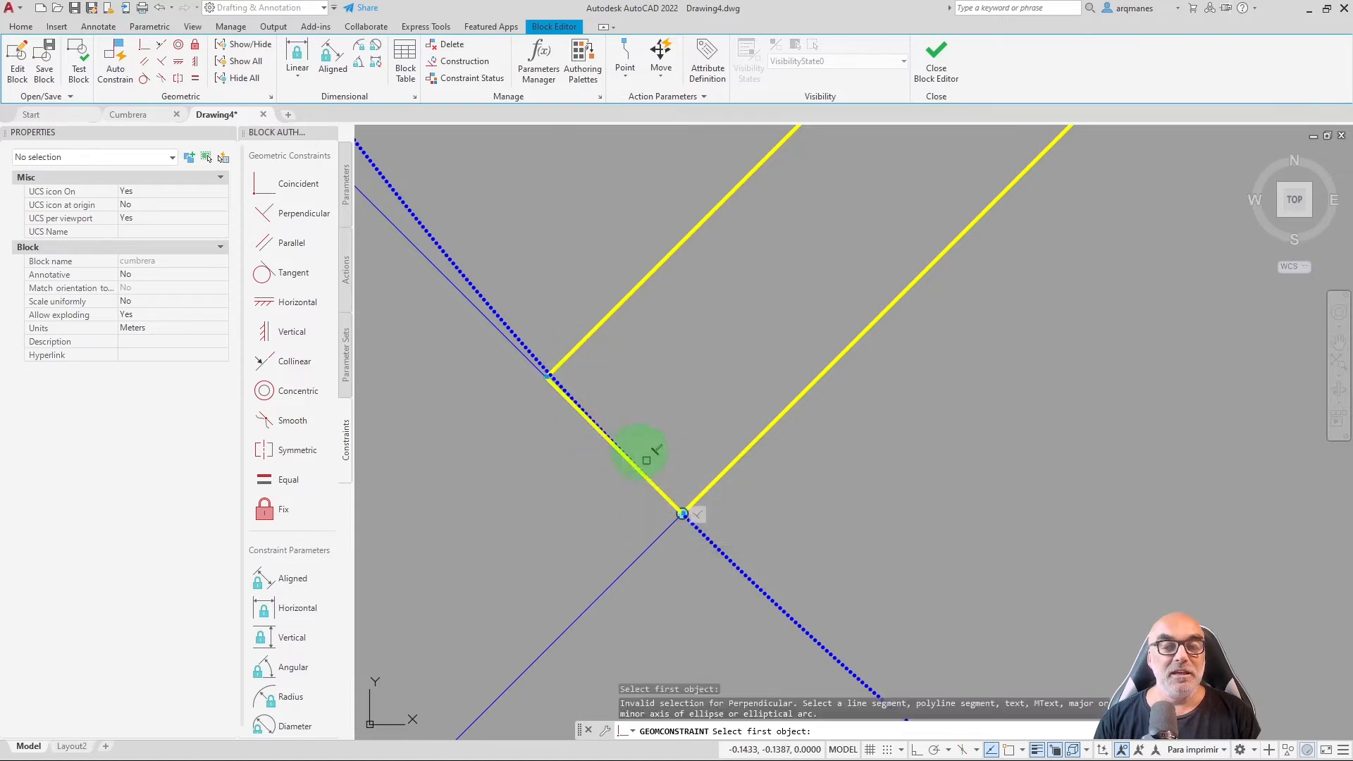
click(620, 304)
click(597, 400)
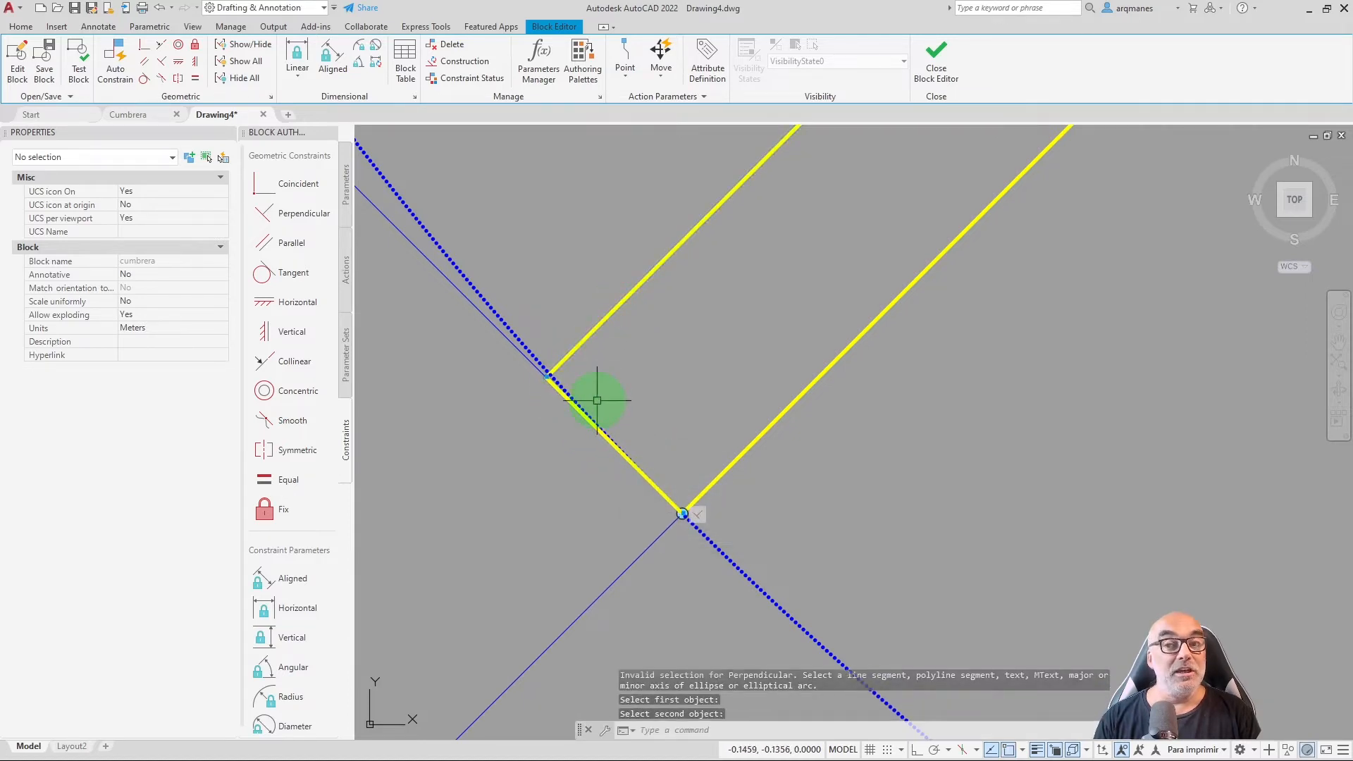
Test the block by rotating its lower grip to about 161 degrees, and inspect the closing line's corners.
click(81, 67)
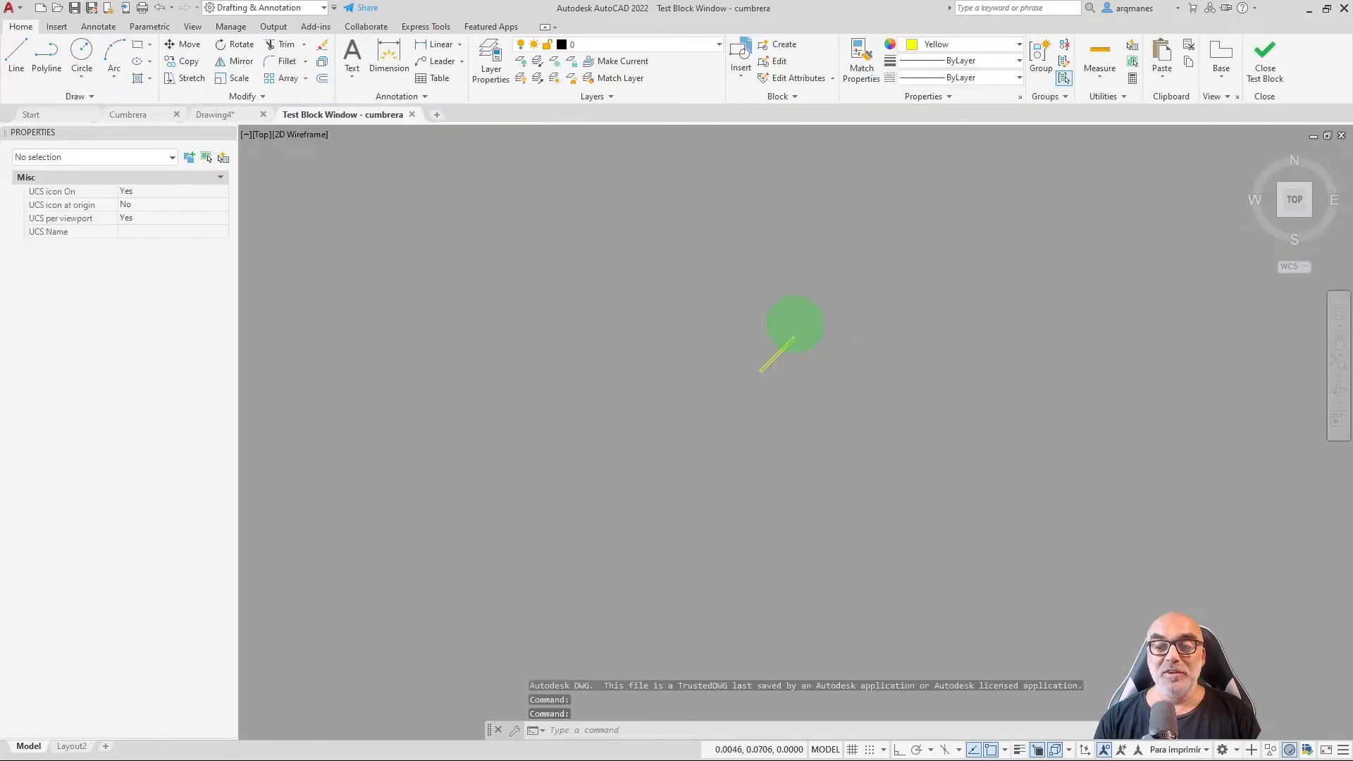
click(791, 586)
click(556, 399)
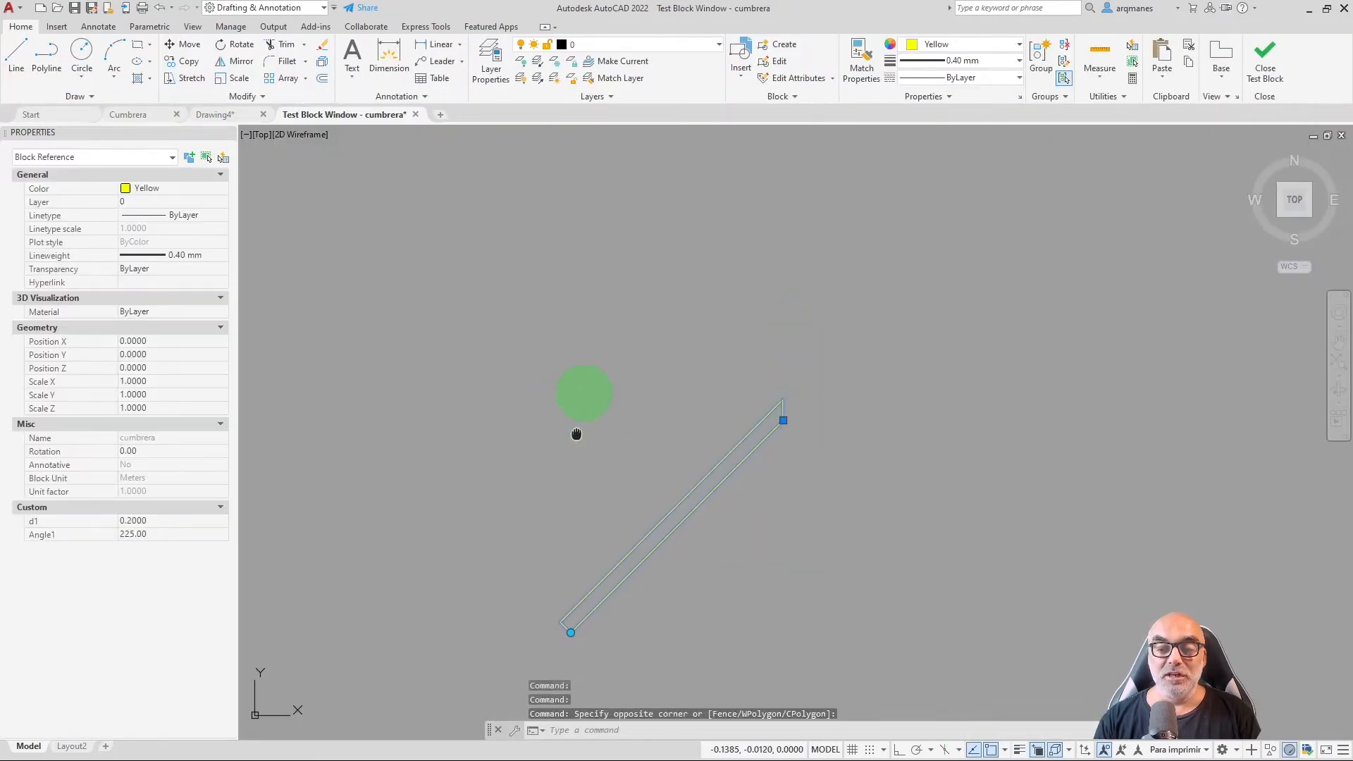
click(583, 580)
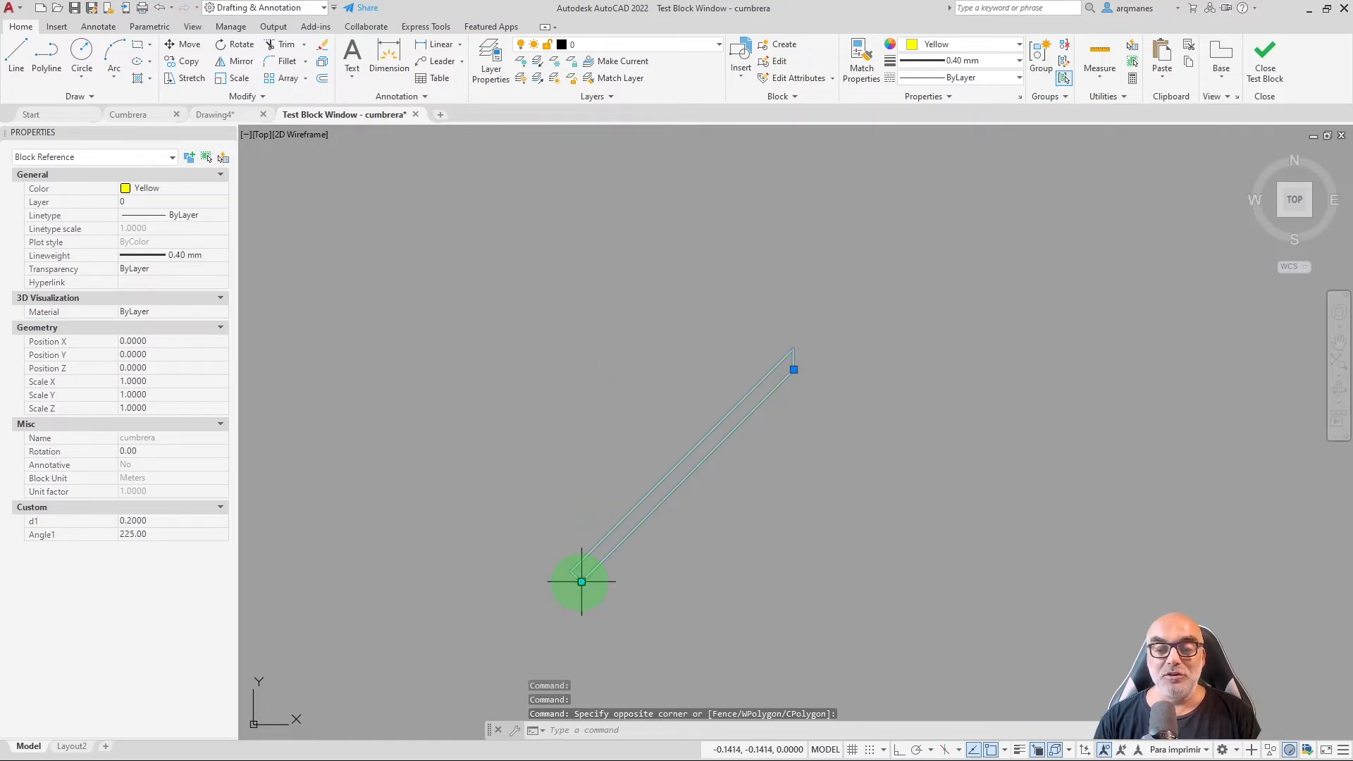
drag(581, 581, 462, 256)
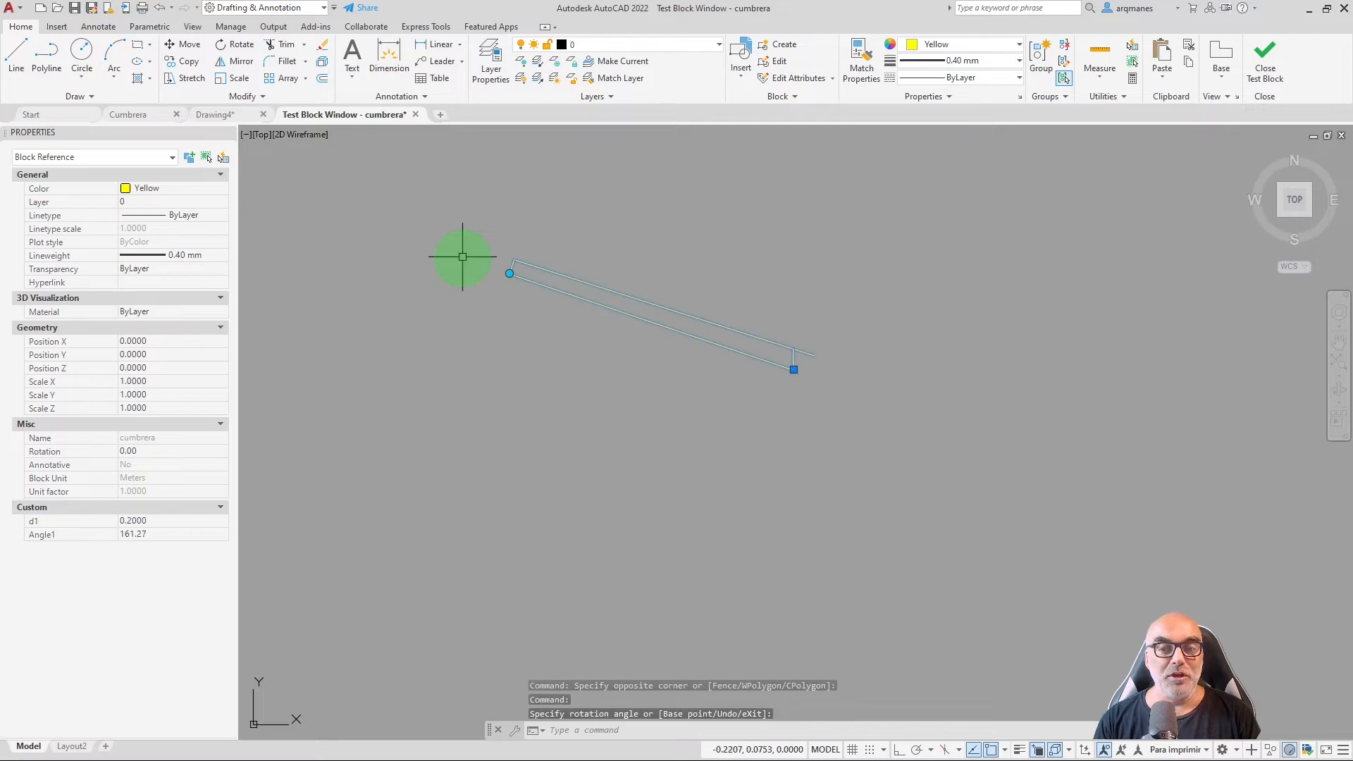
scroll(520, 270, up, 5)
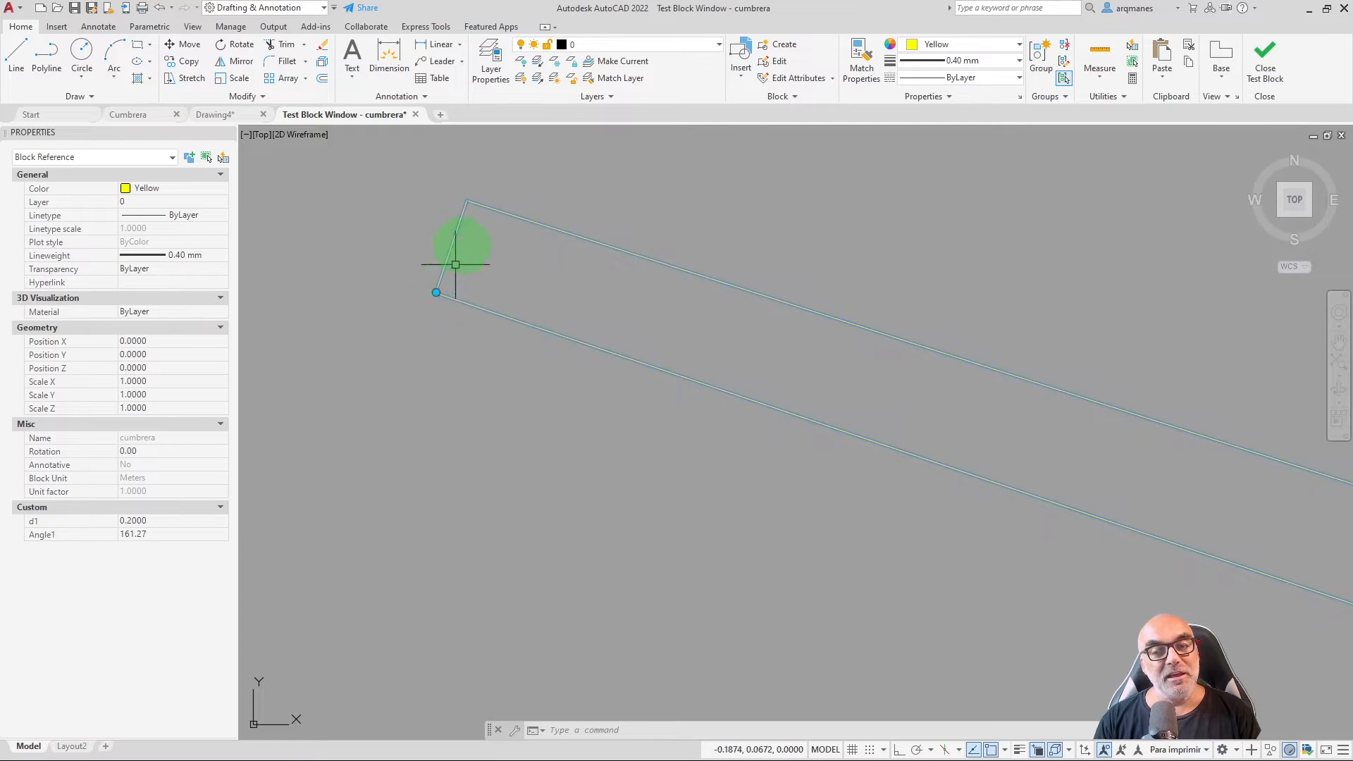
scroll(666, 265, down, 5)
scroll(468, 324, up, 2)
key(Escape)
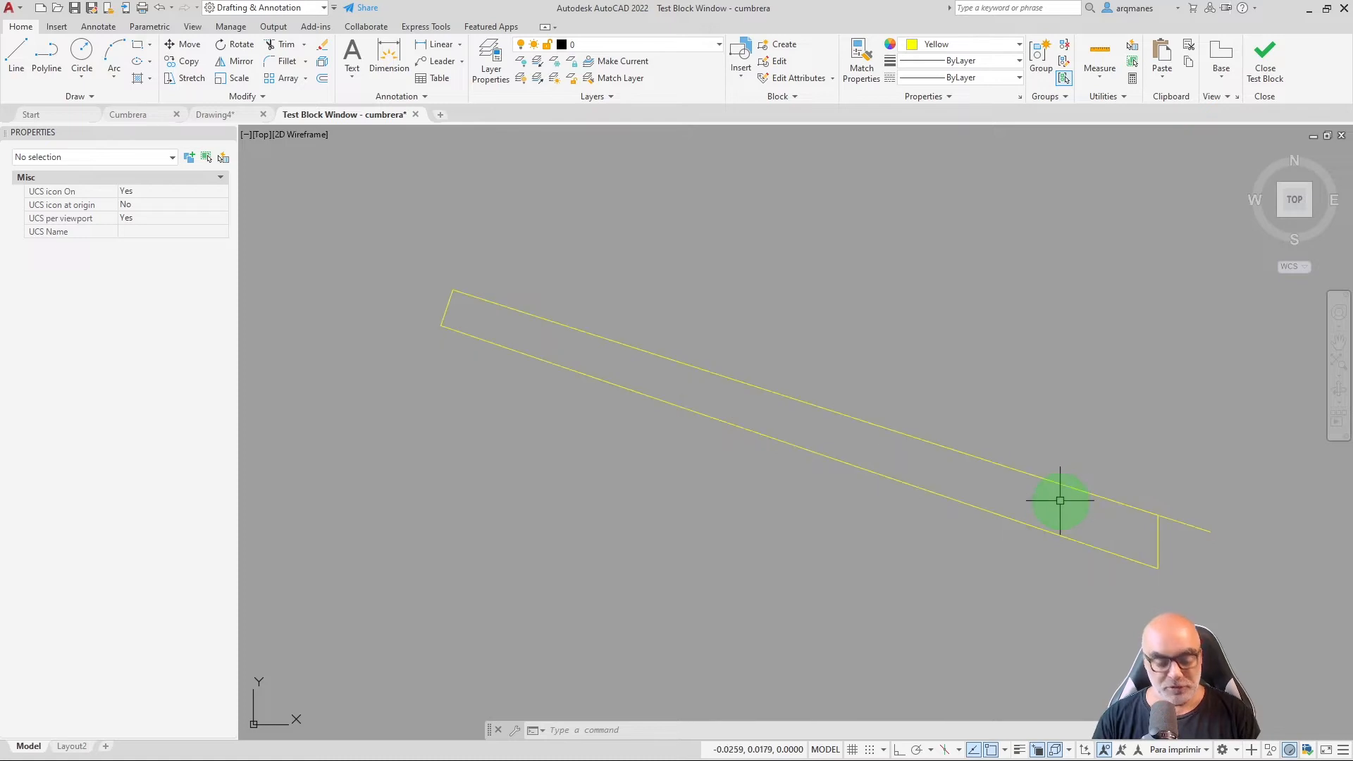
Measure the short closing line and the perpendicular gap between the long lines at the ridge end, and return to block editing.
text(dist)
key(Return)
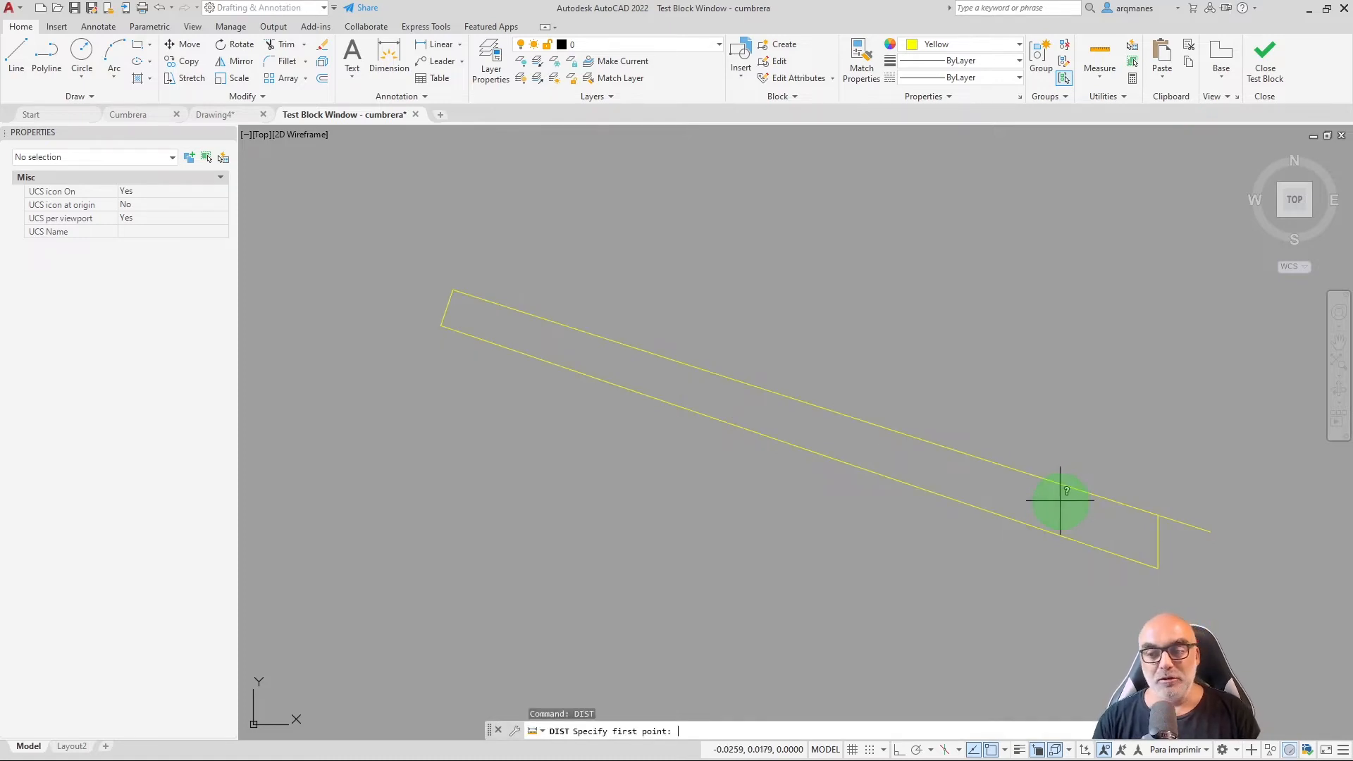
click(441, 325)
click(453, 289)
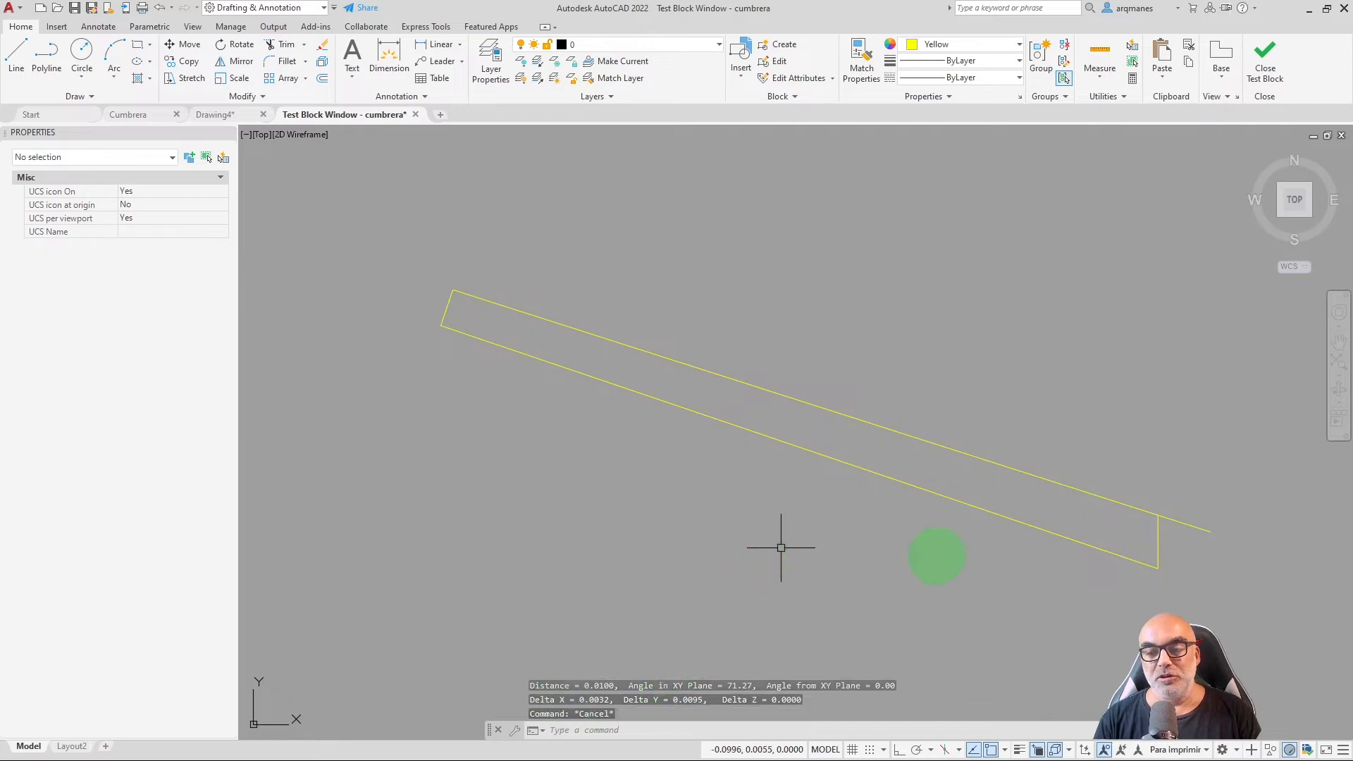
key(Return)
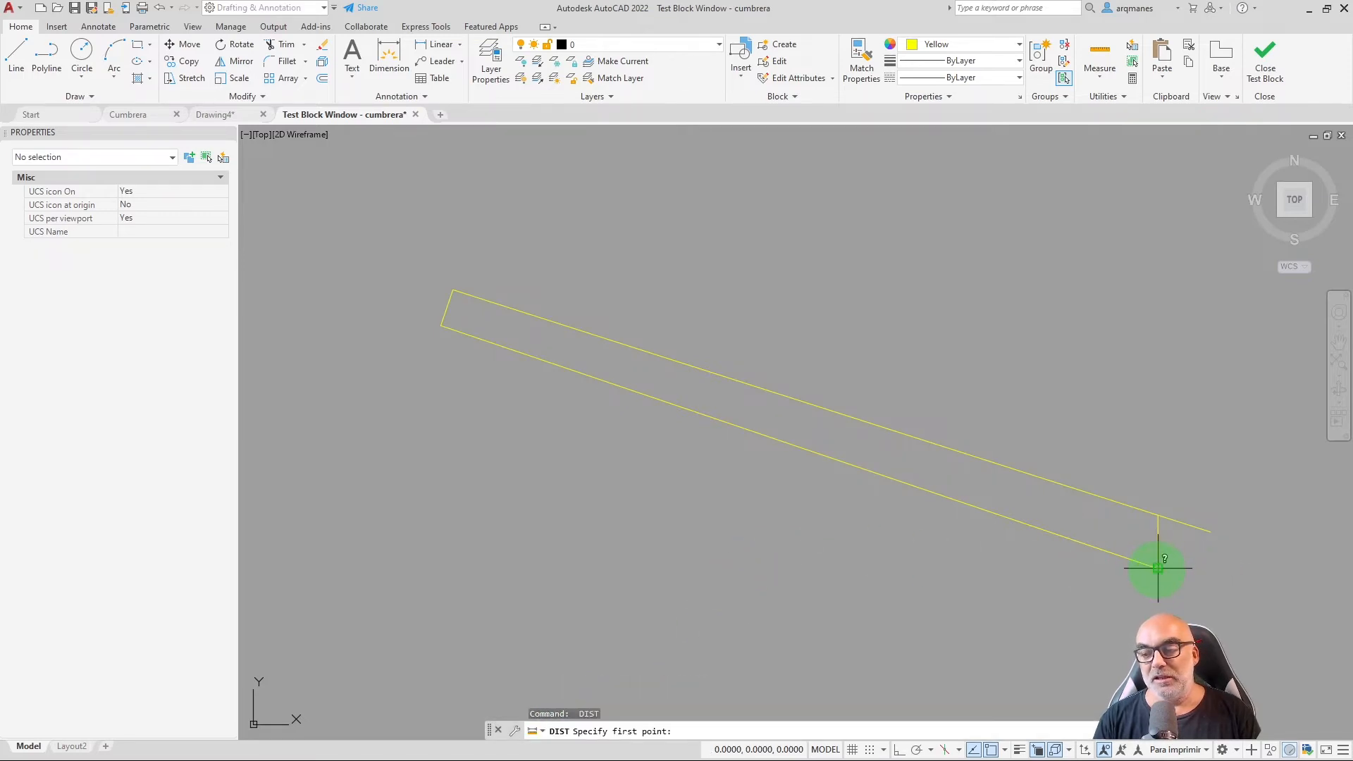
click(1157, 567)
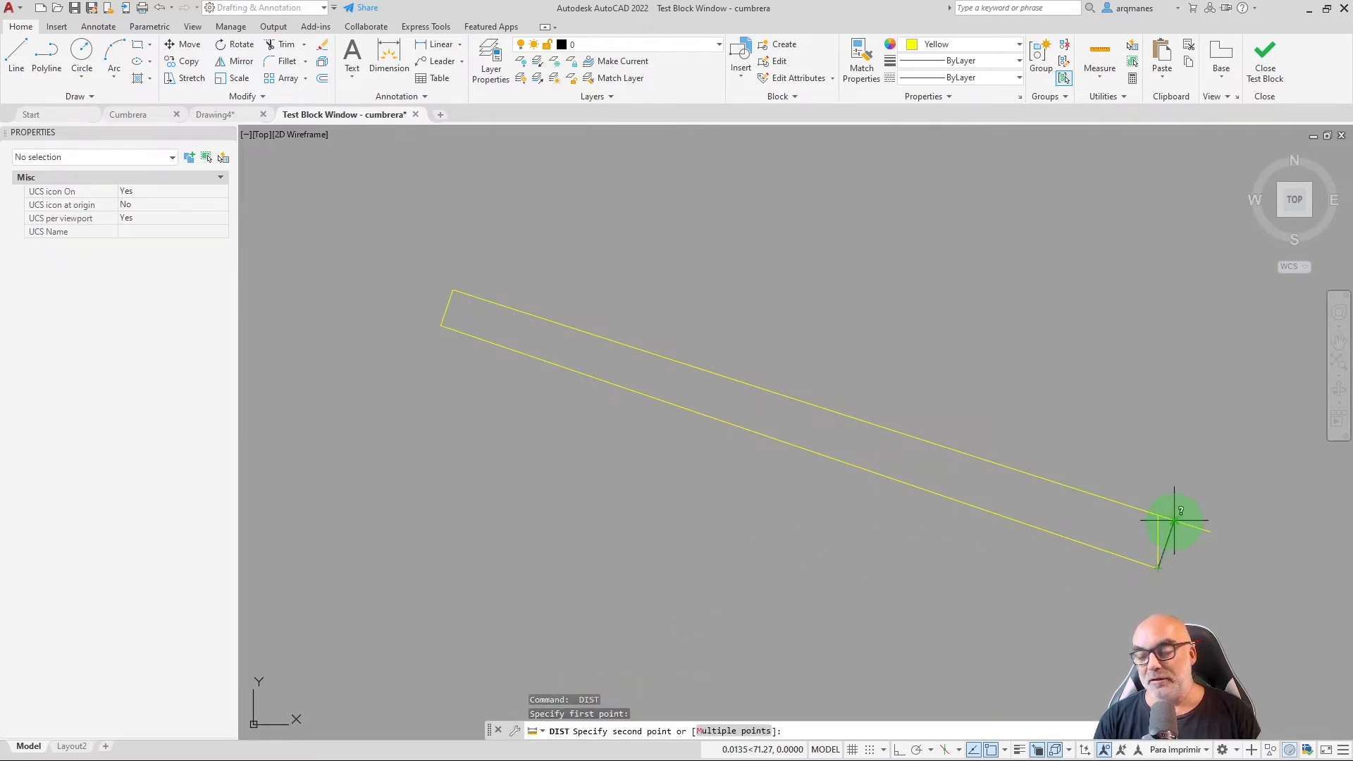
click(1173, 520)
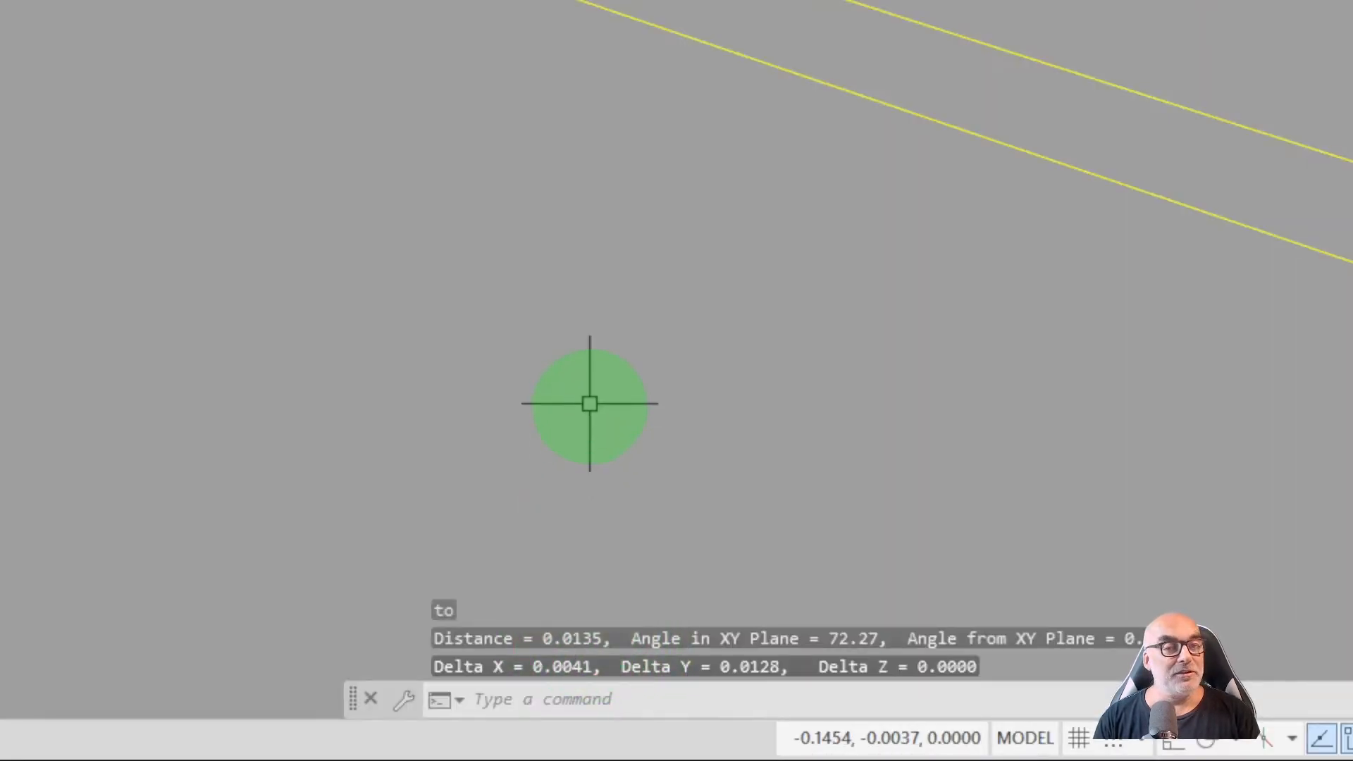
key(Escape)
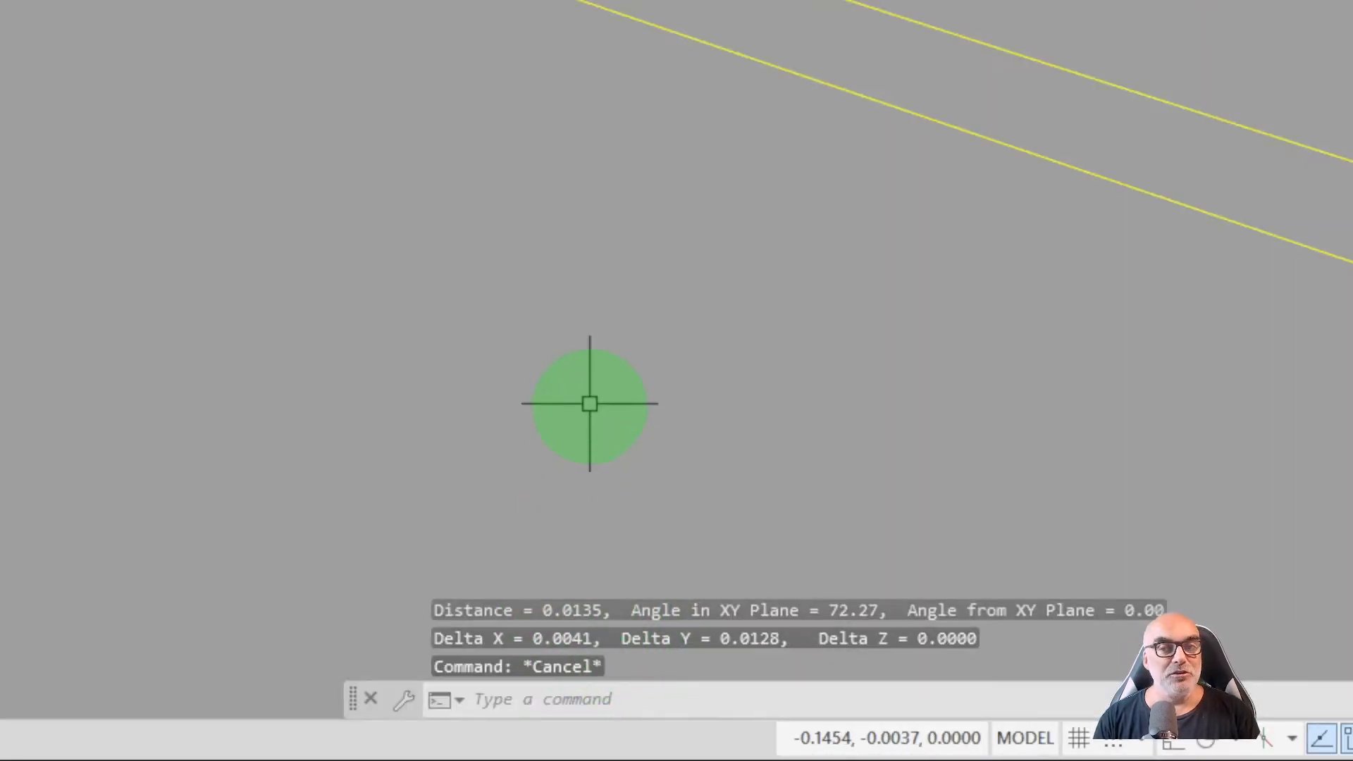
key(Escape)
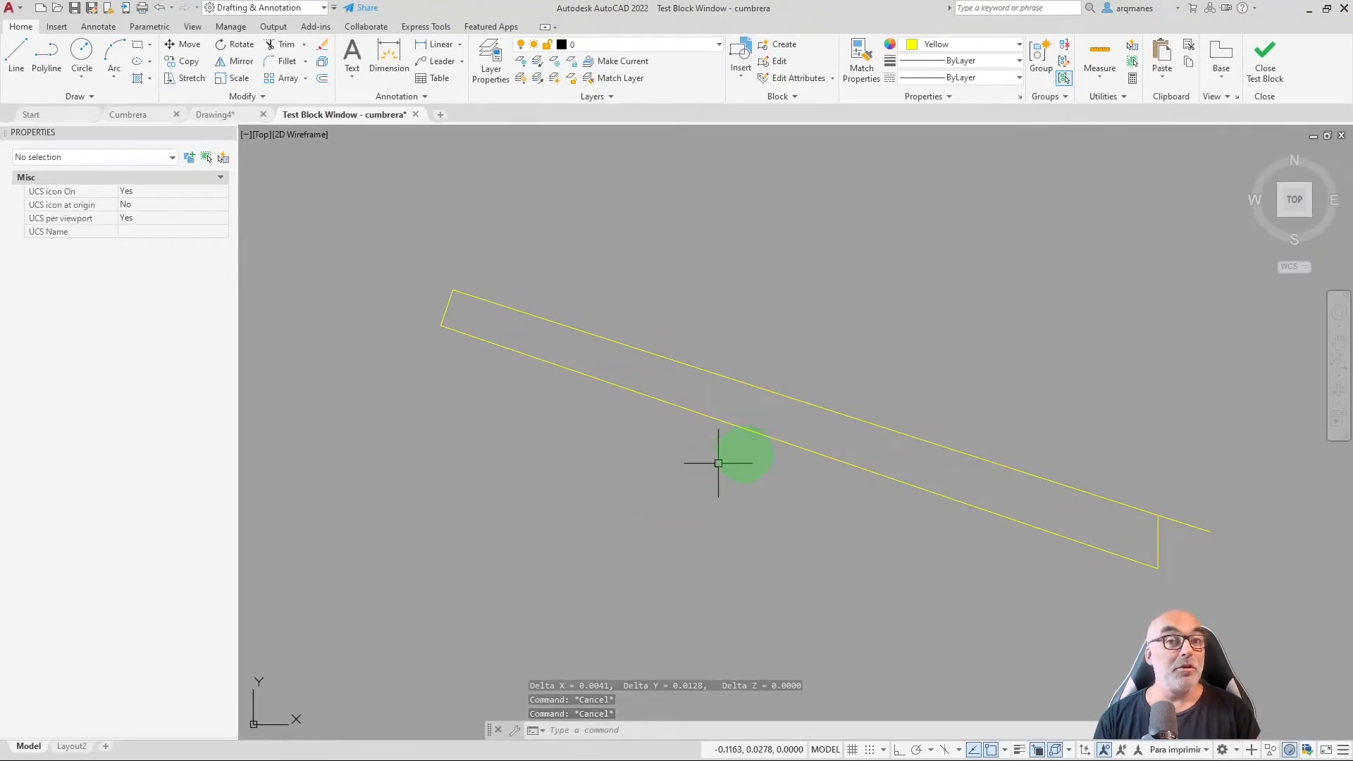
click(1268, 73)
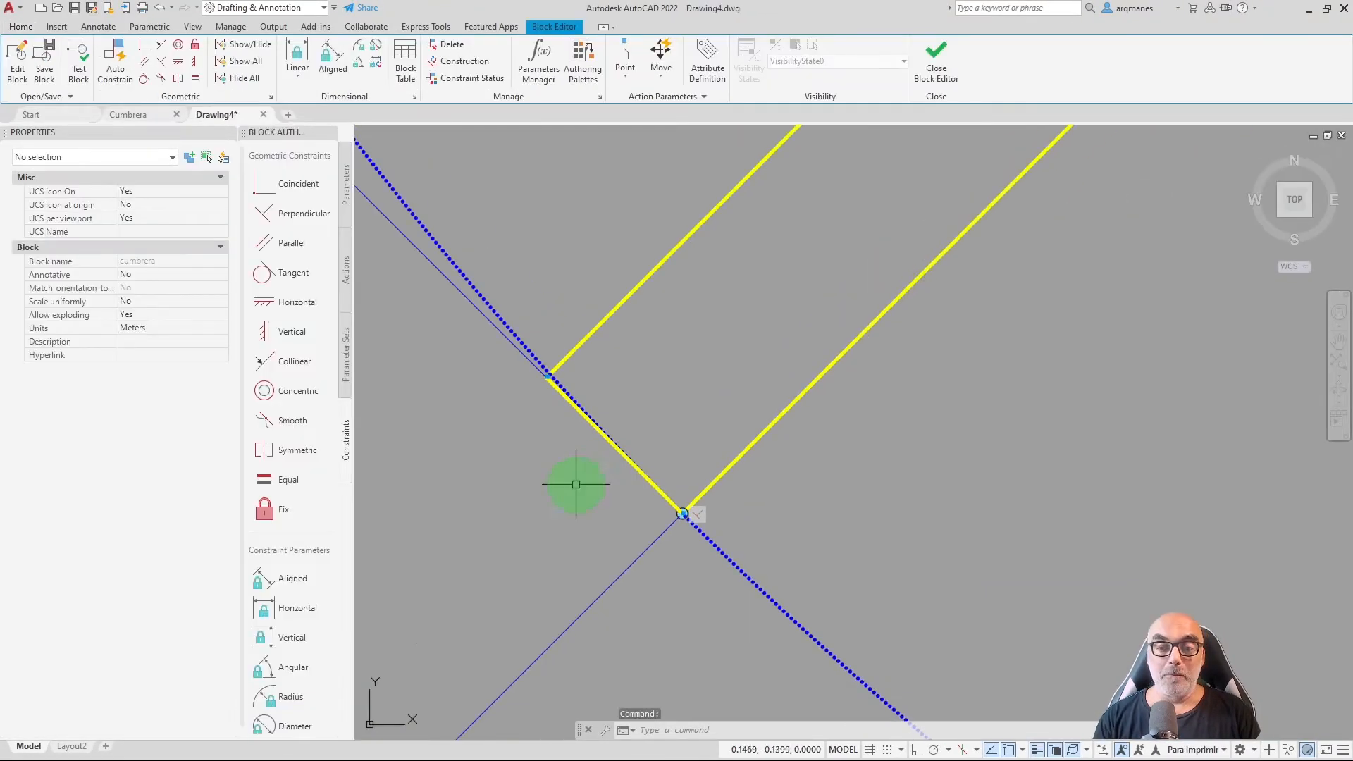
Add a parallel constraint between the original line and the offset line.
scroll(574, 483, down, 2)
middle_drag(680, 377, 620, 401)
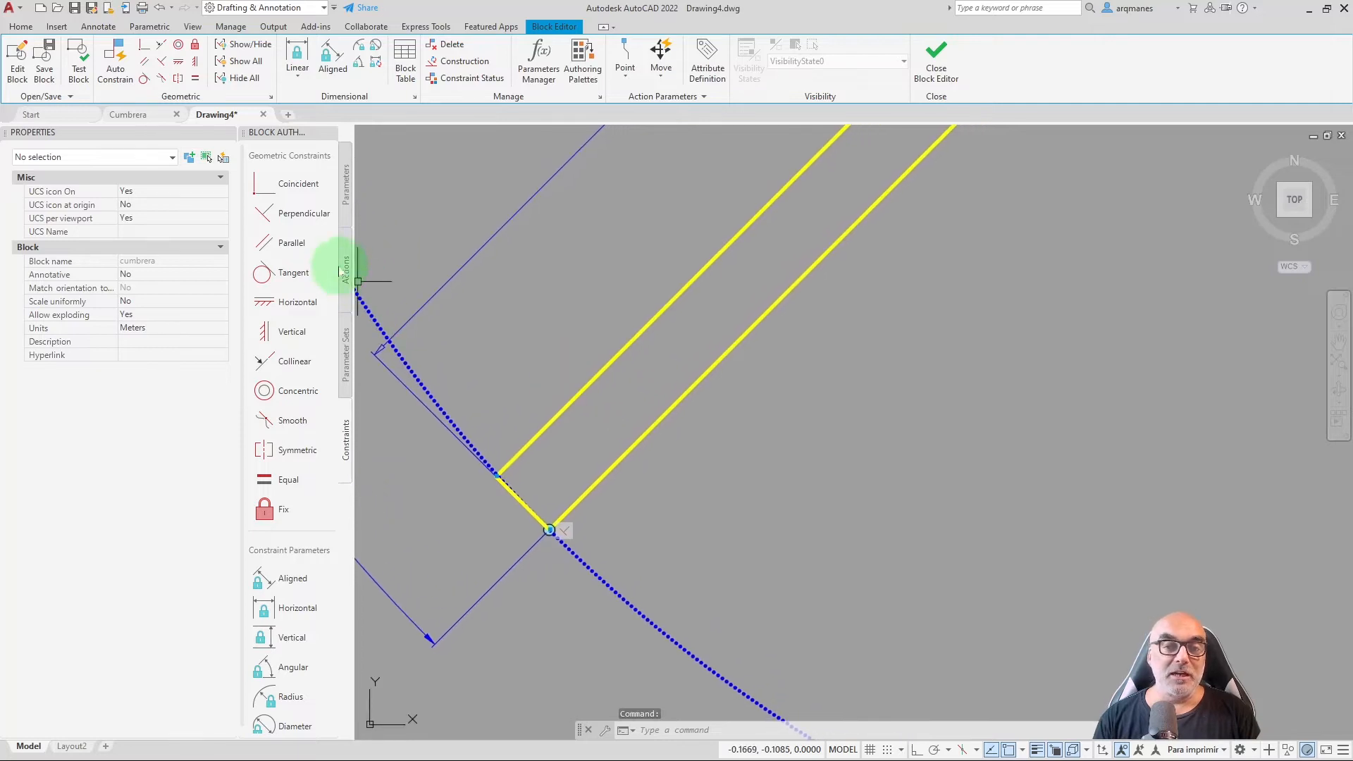
click(264, 242)
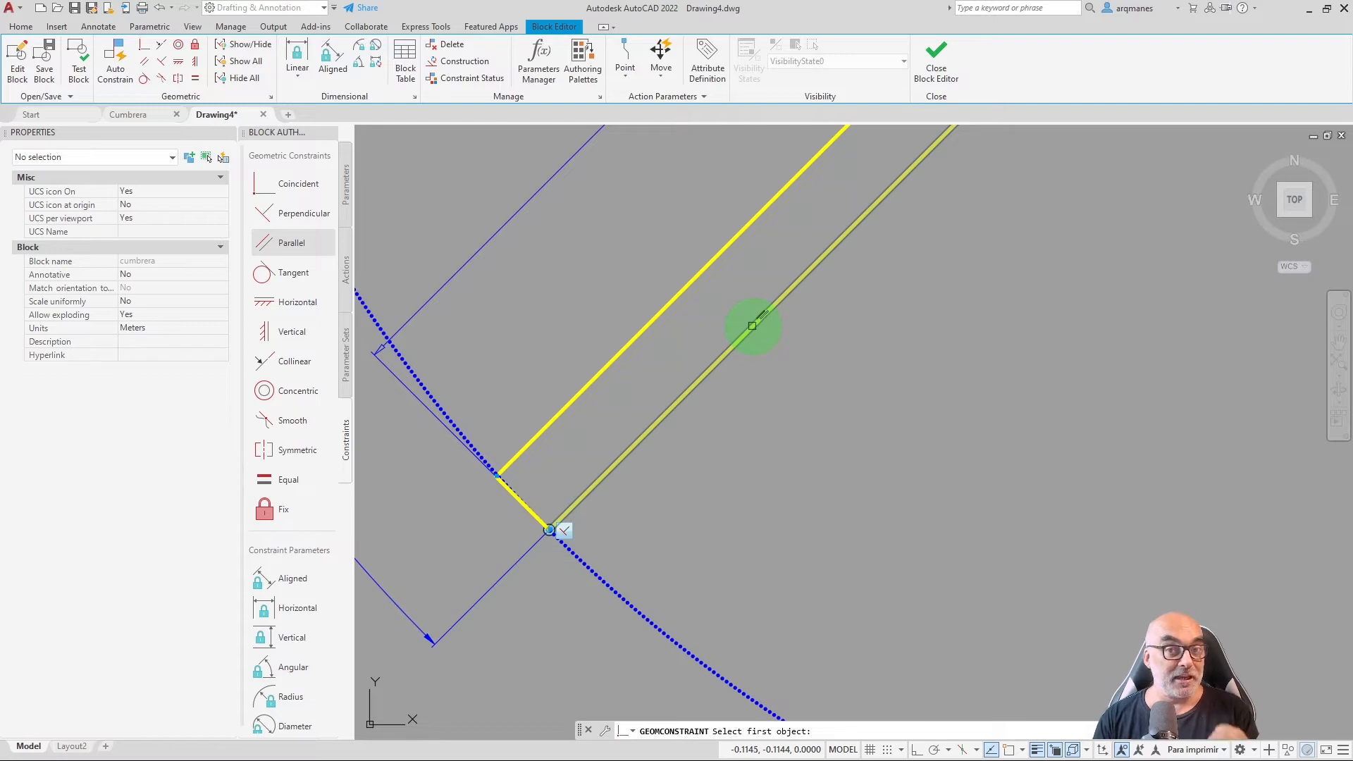
click(752, 326)
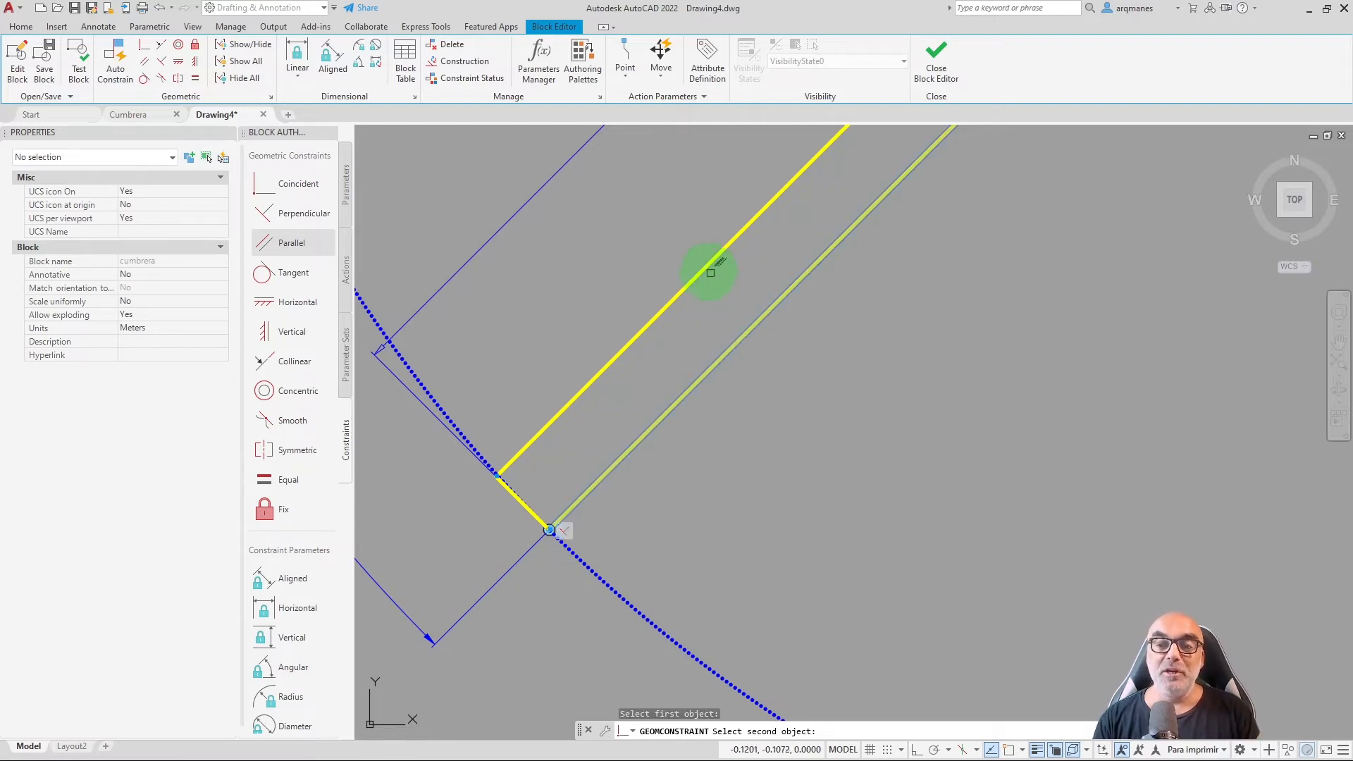
click(705, 264)
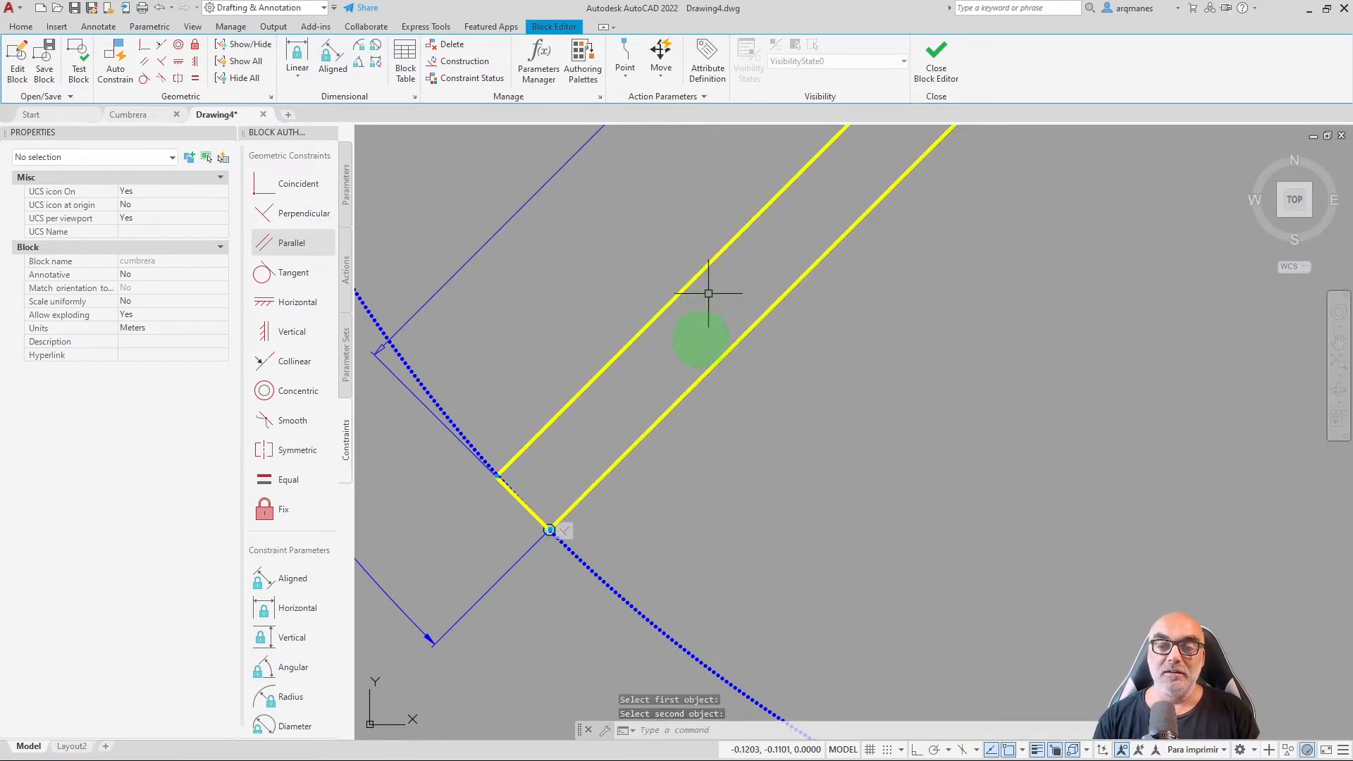
Test the block by rotating its lower grip to about 185 degrees, and inspect the spacing of the long lines.
click(78, 65)
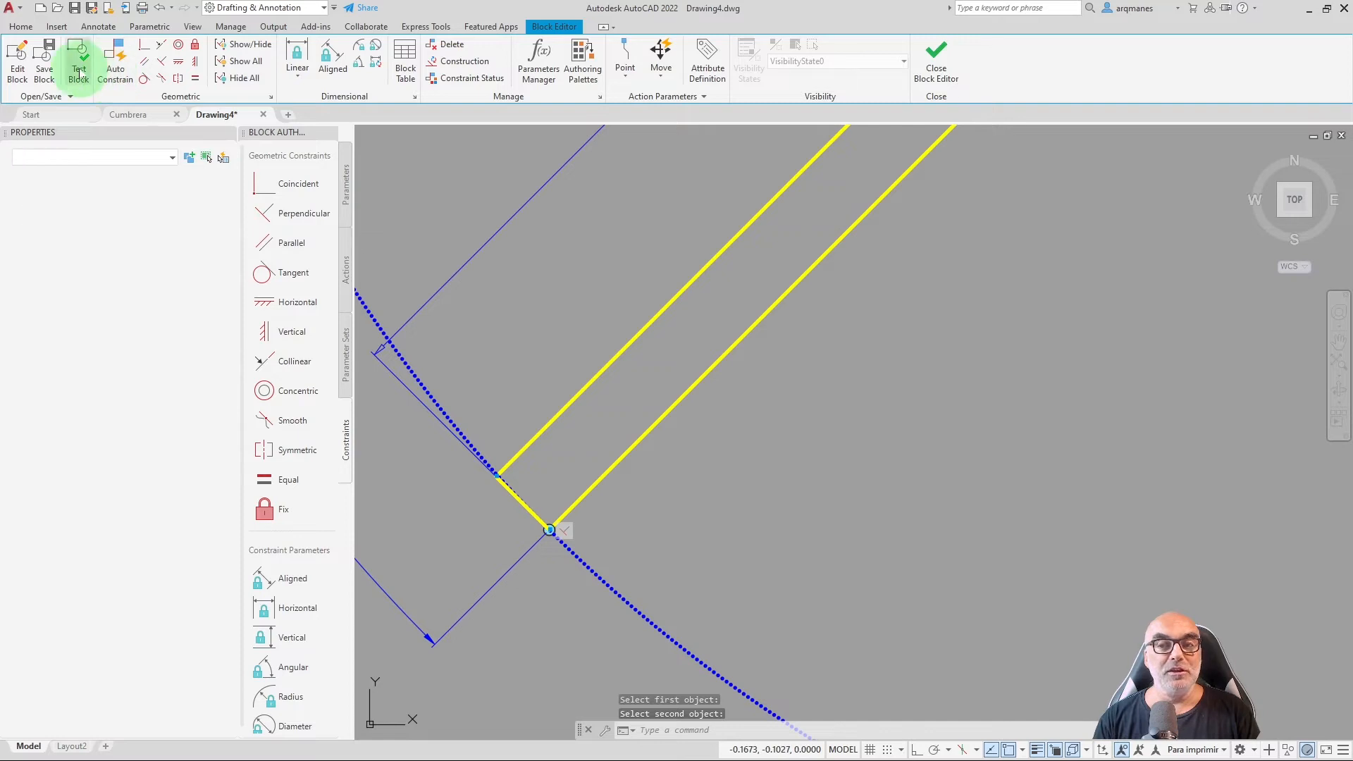
scroll(856, 306, up, 5)
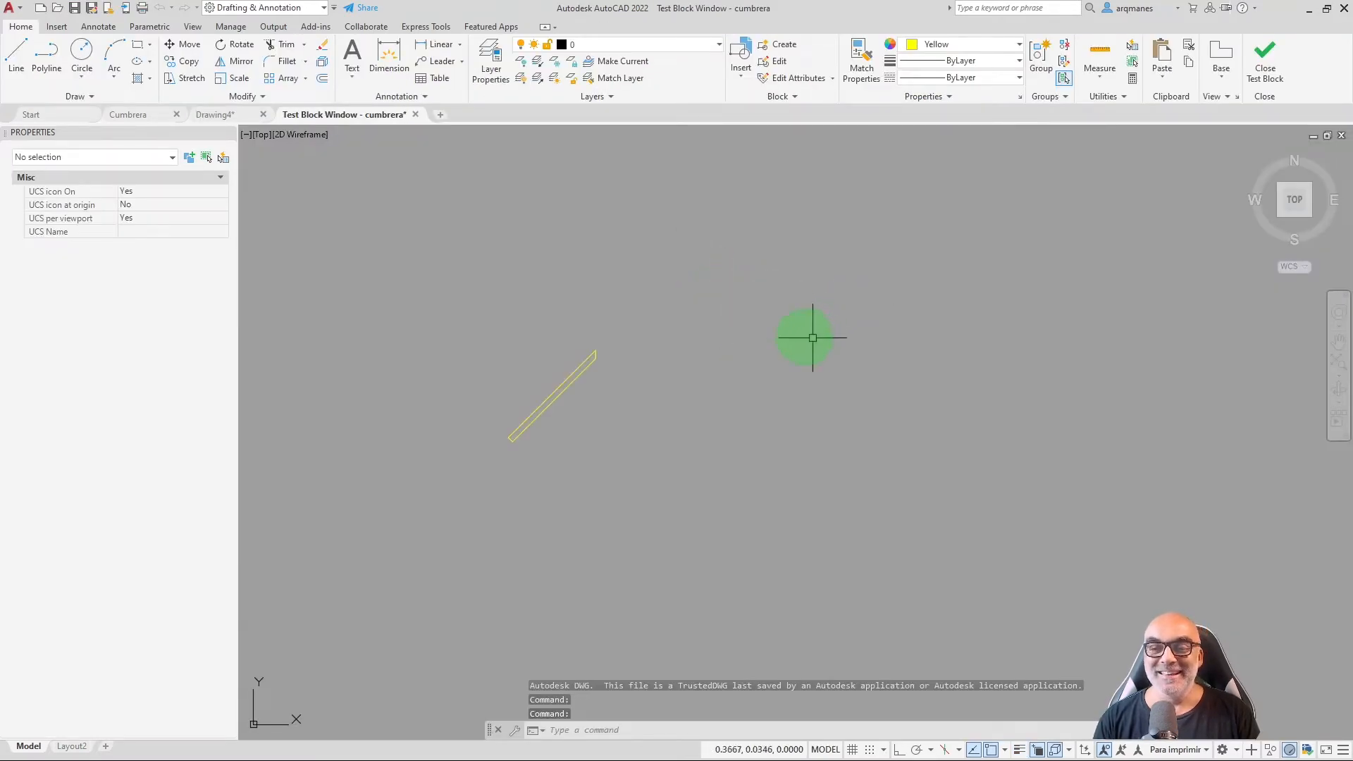
scroll(473, 415, up, 8)
click(551, 578)
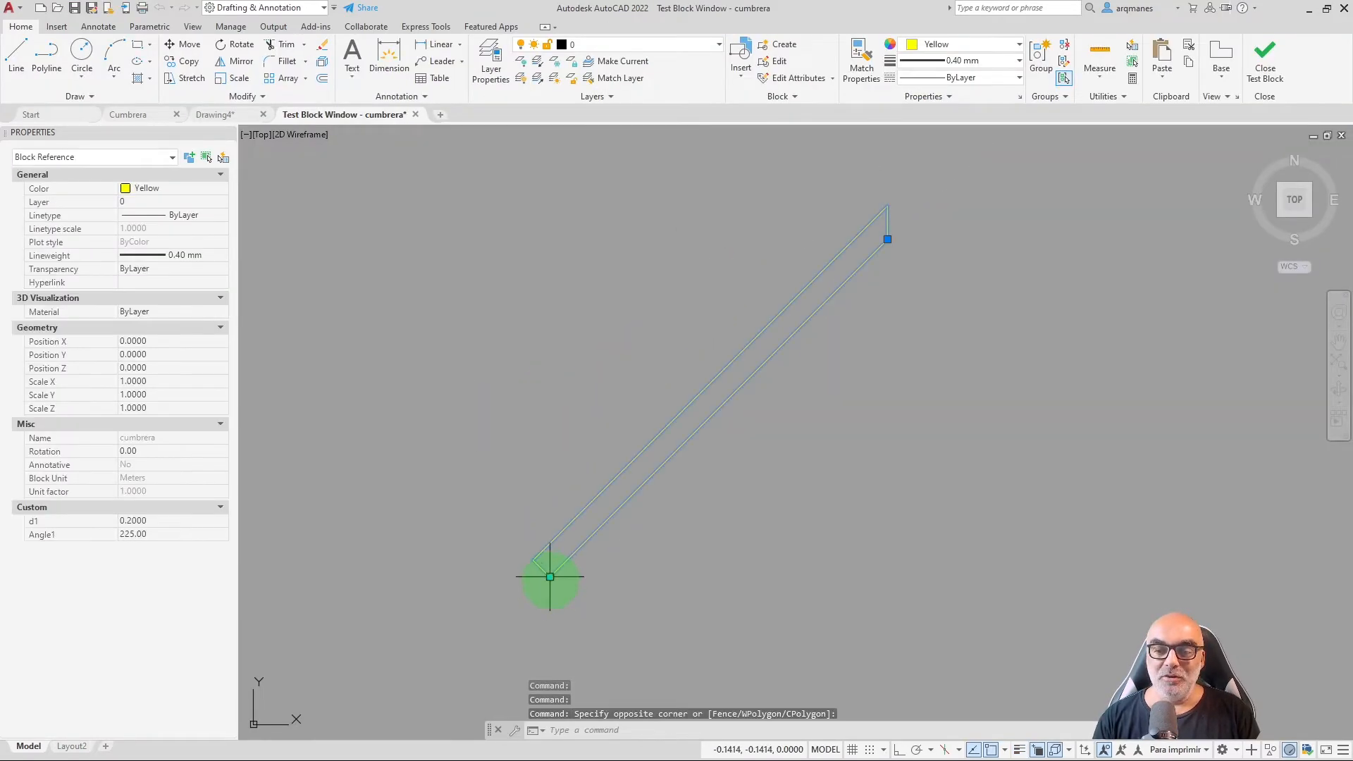
click(551, 577)
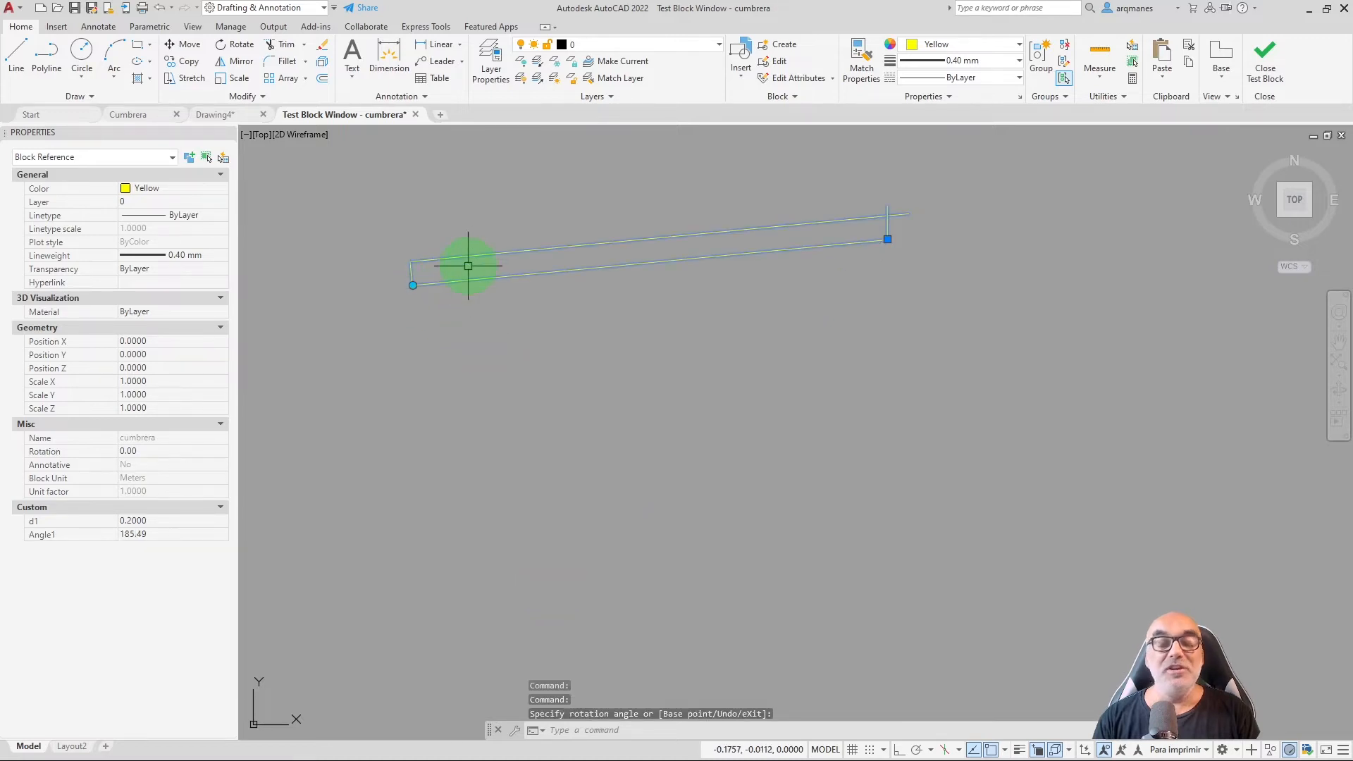
click(468, 265)
scroll(522, 230, up, 3)
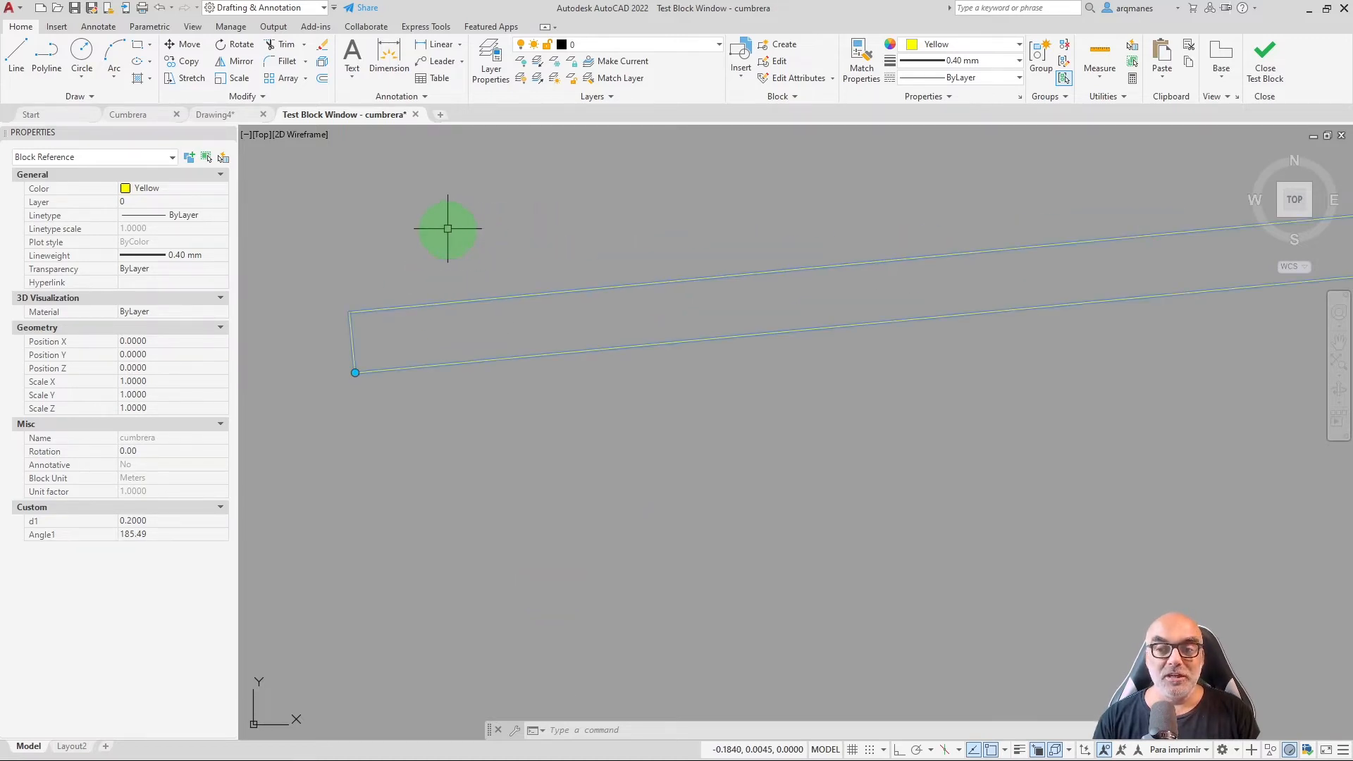
scroll(447, 226, down, 1)
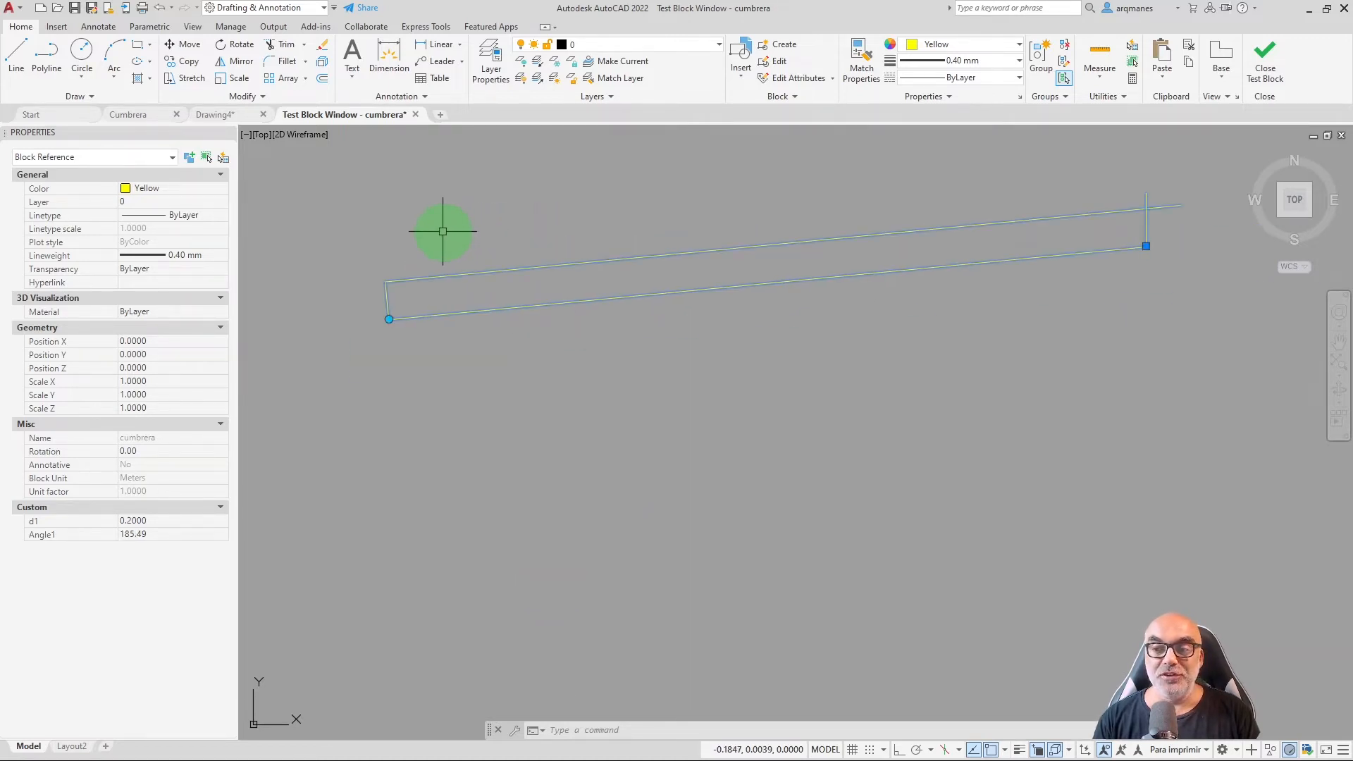
Rotate the test block's free-end grip to about 213 degrees and inspect the distance between the long lines.
click(389, 319)
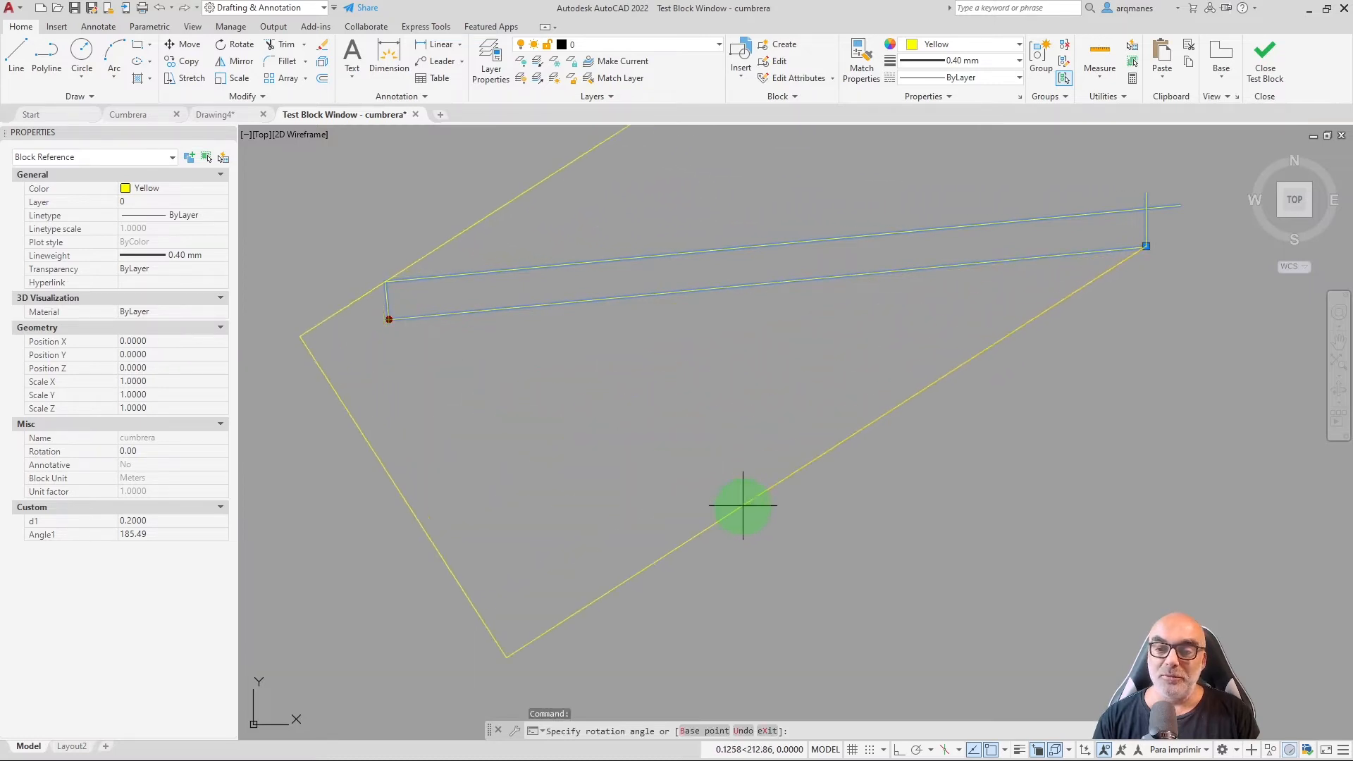
scroll(432, 462, down, 5)
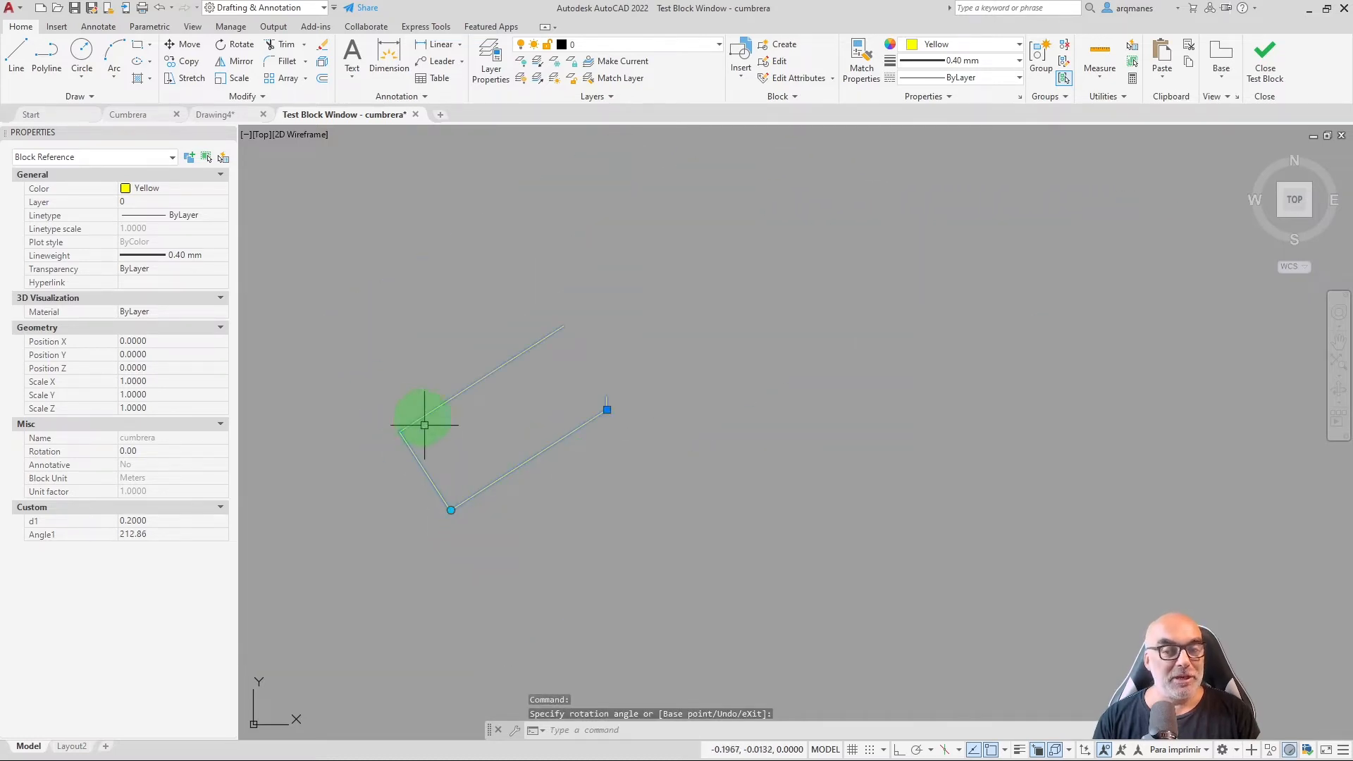
key(Escape)
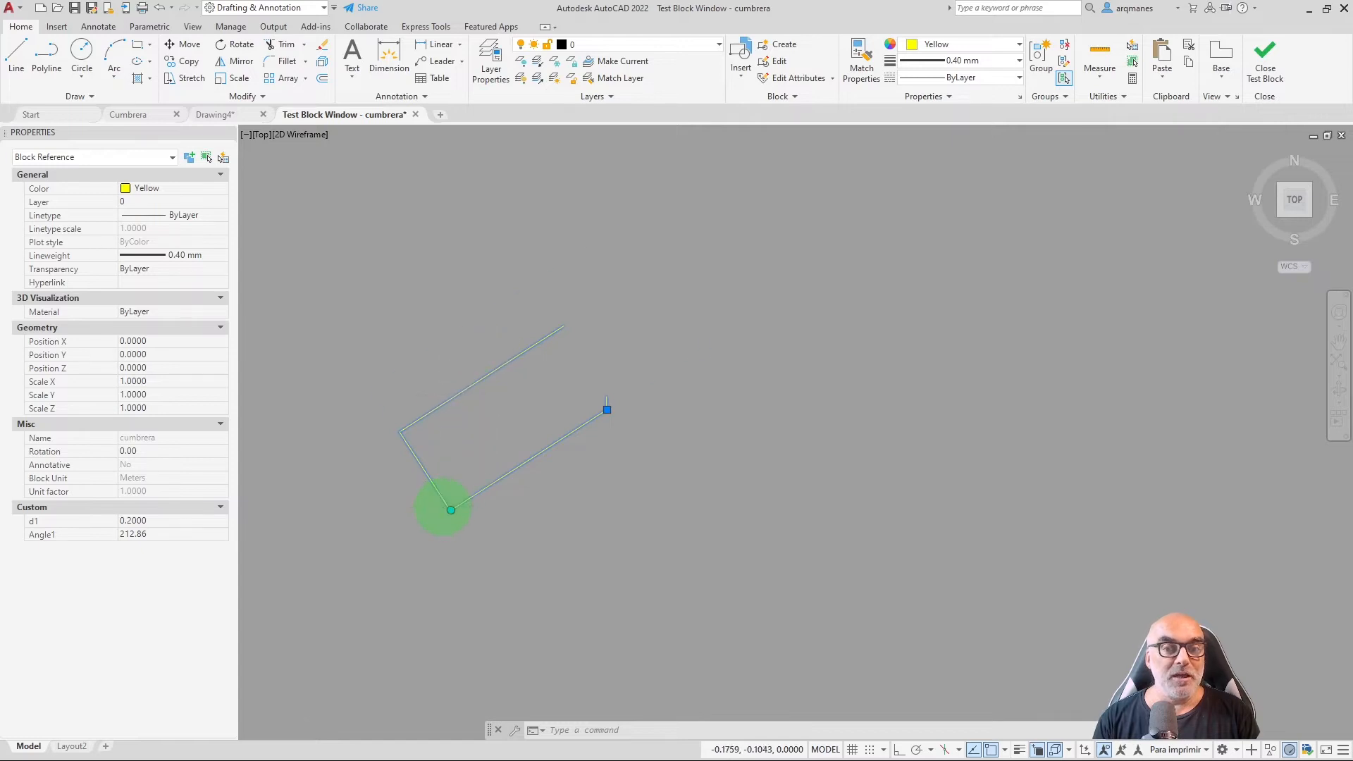
scroll(450, 509, up, 2)
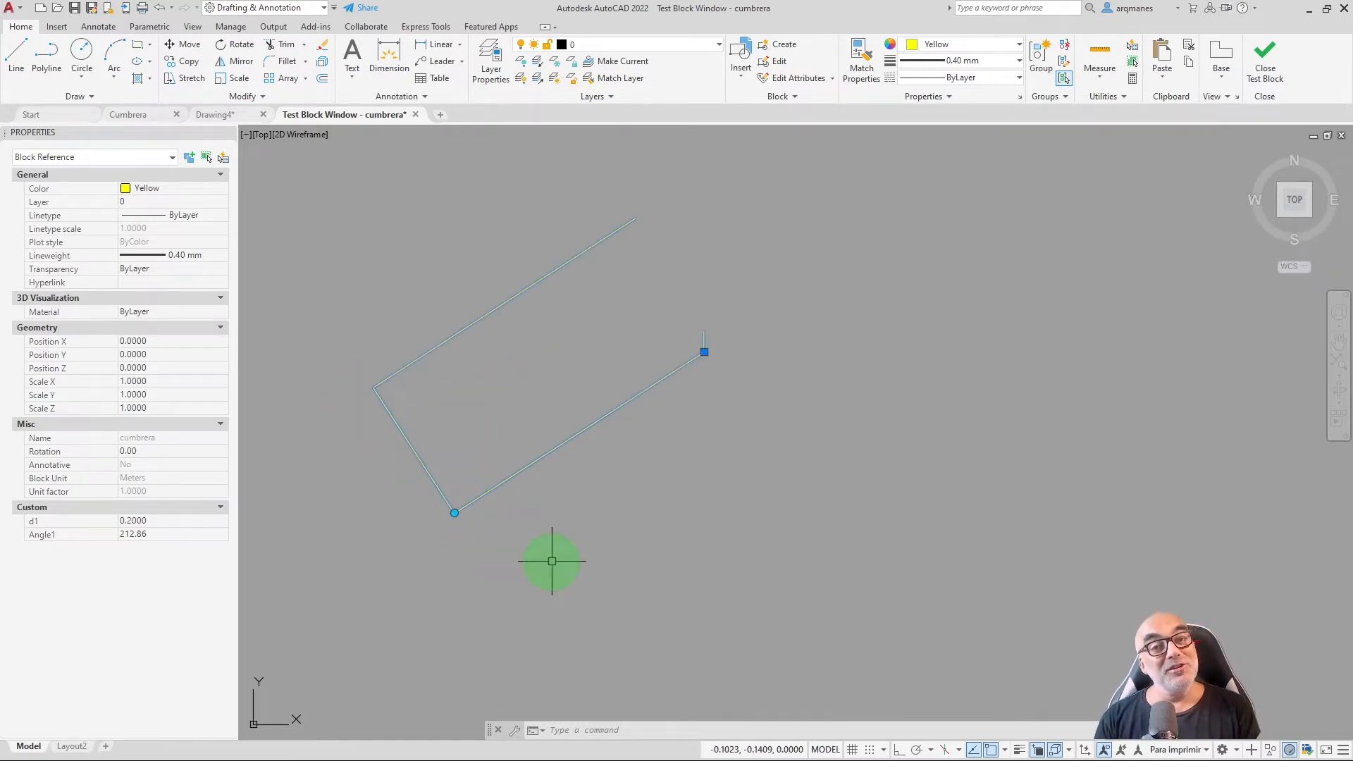
Return to block editing and add an aligned constraint parameter between the ends of the short closing line, accepting its current value.
click(1269, 67)
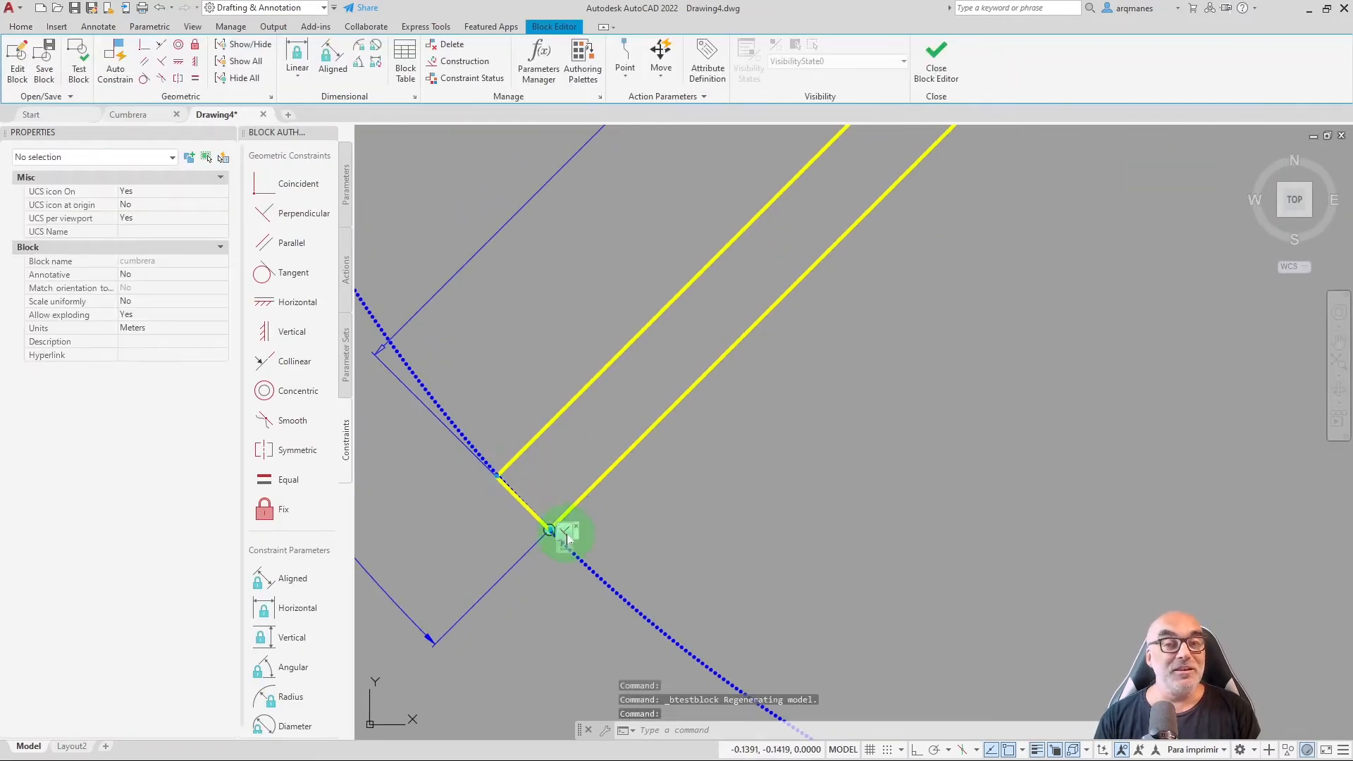
middle_drag(568, 530, 714, 415)
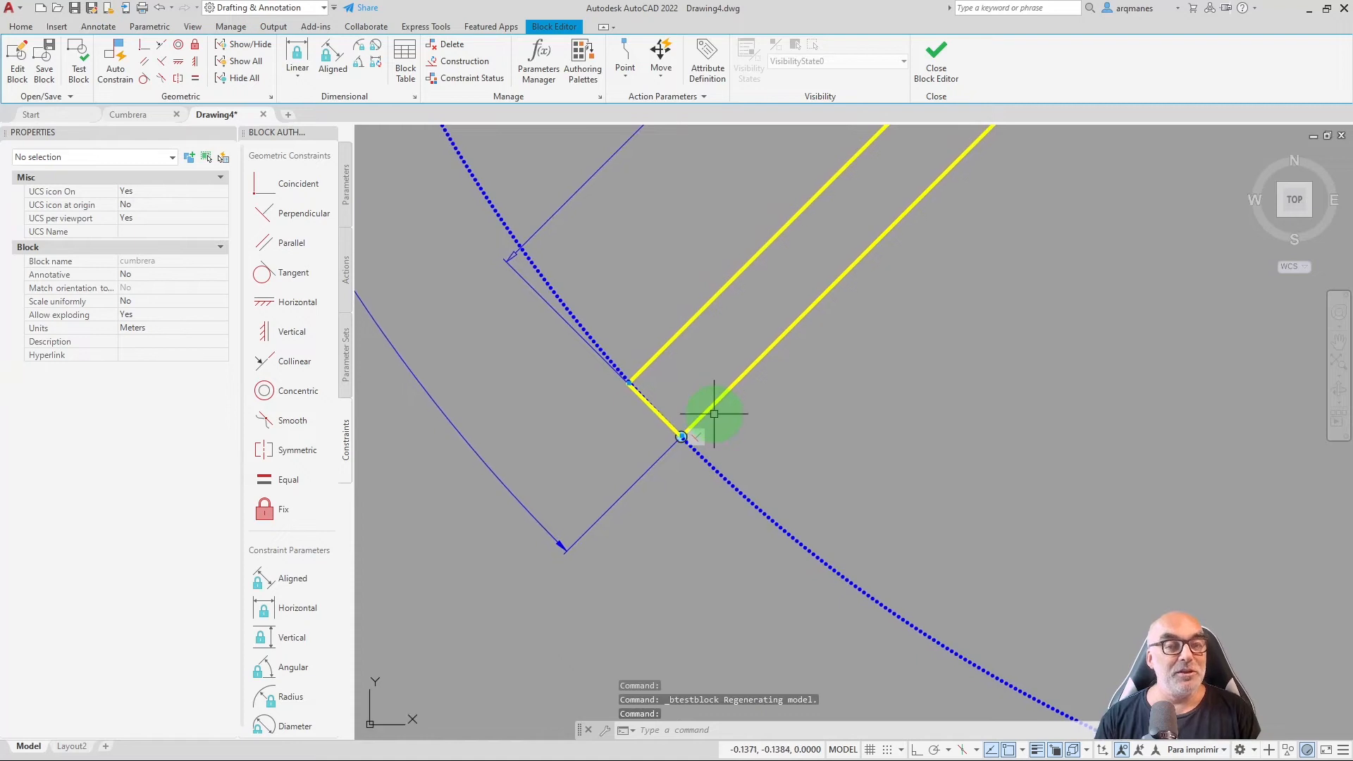
click(284, 581)
scroll(655, 409, up, 6)
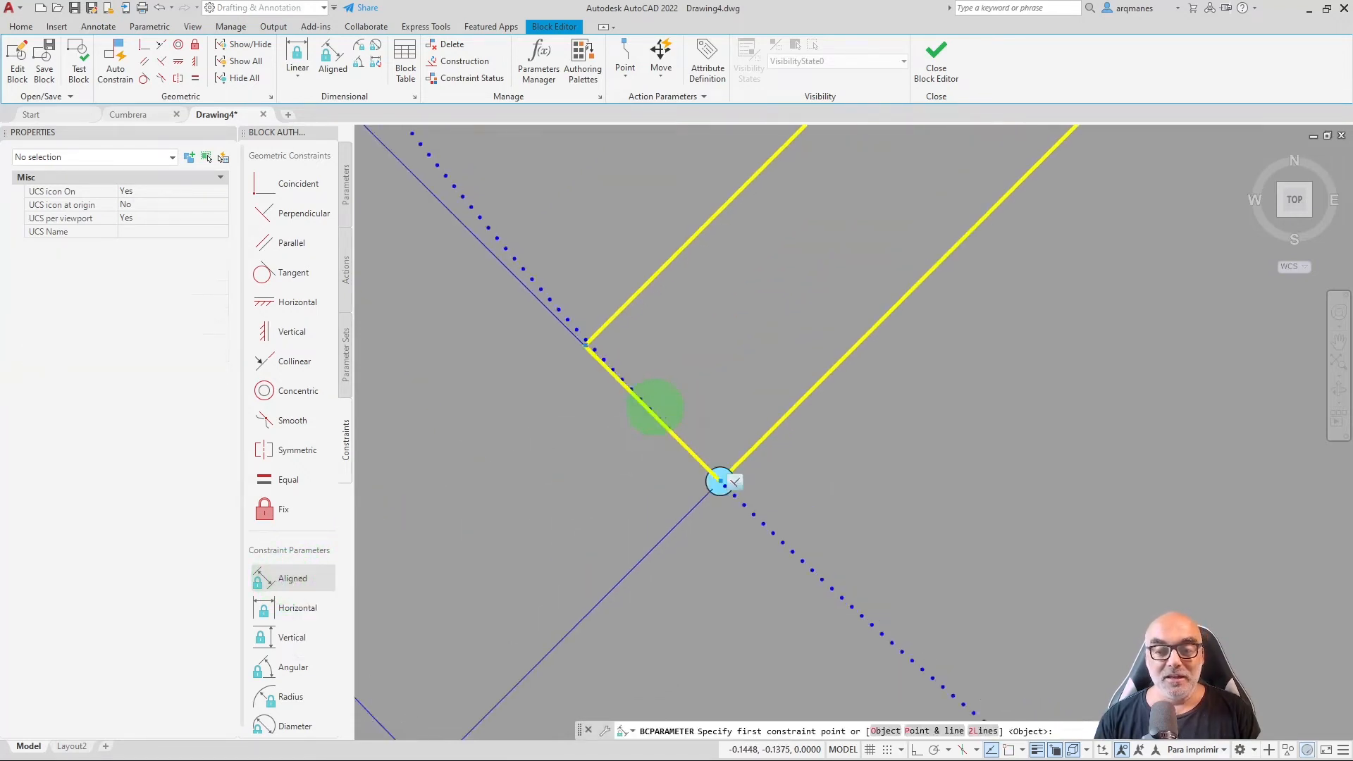
scroll(652, 454, up, 2)
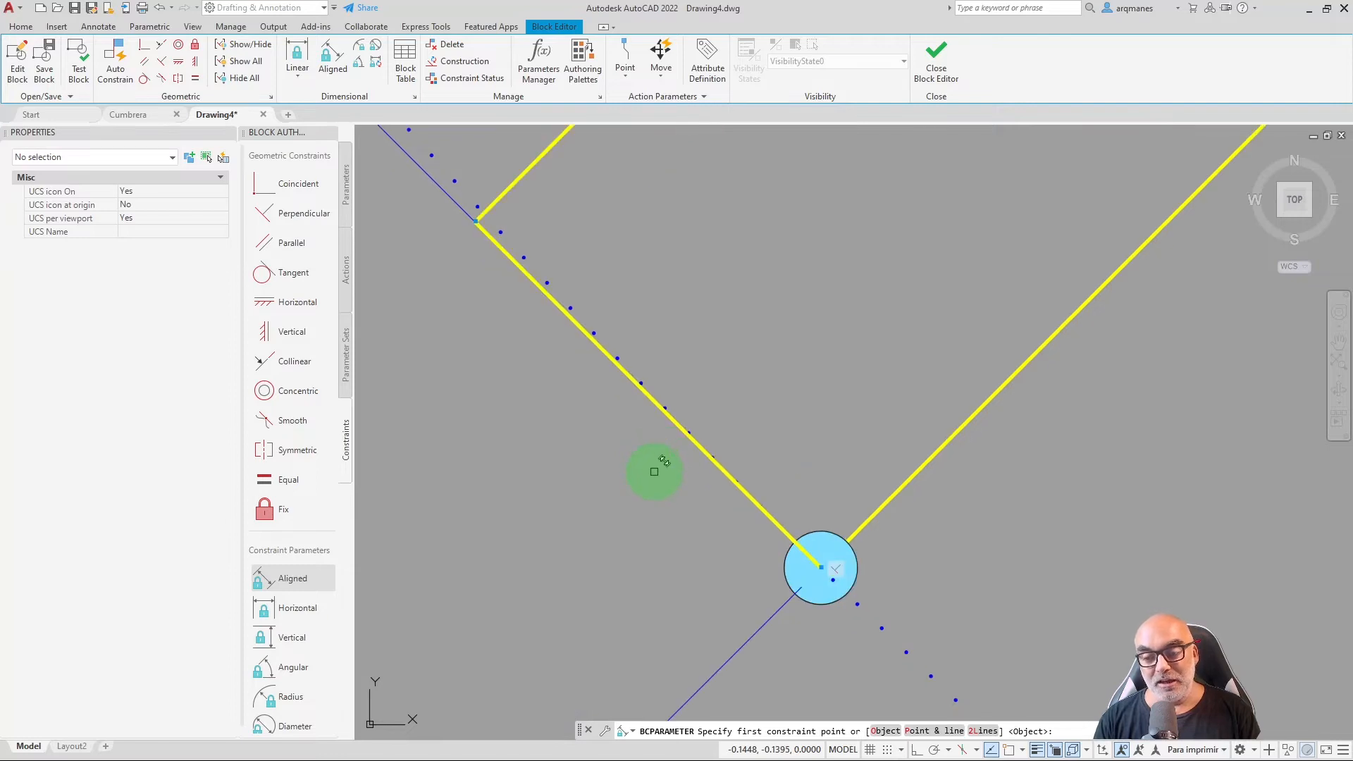
click(872, 518)
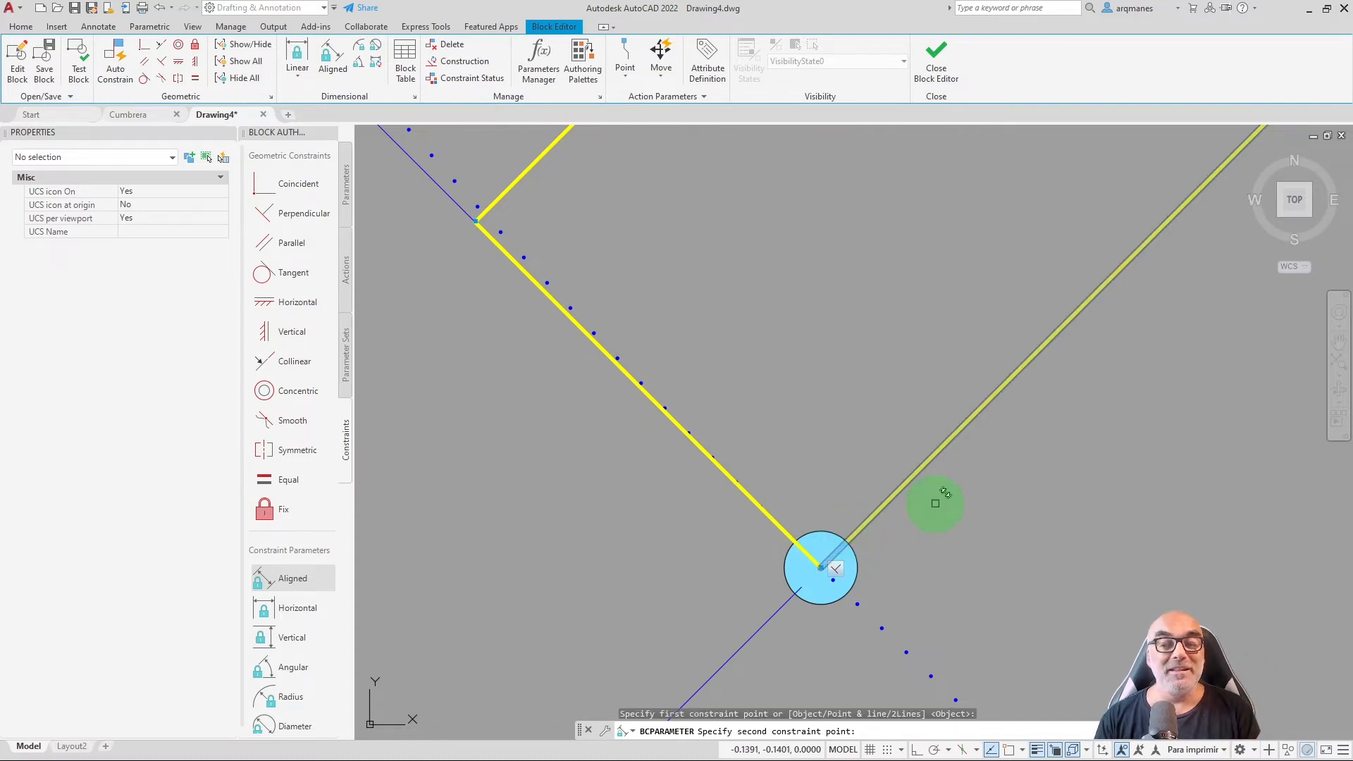
click(497, 201)
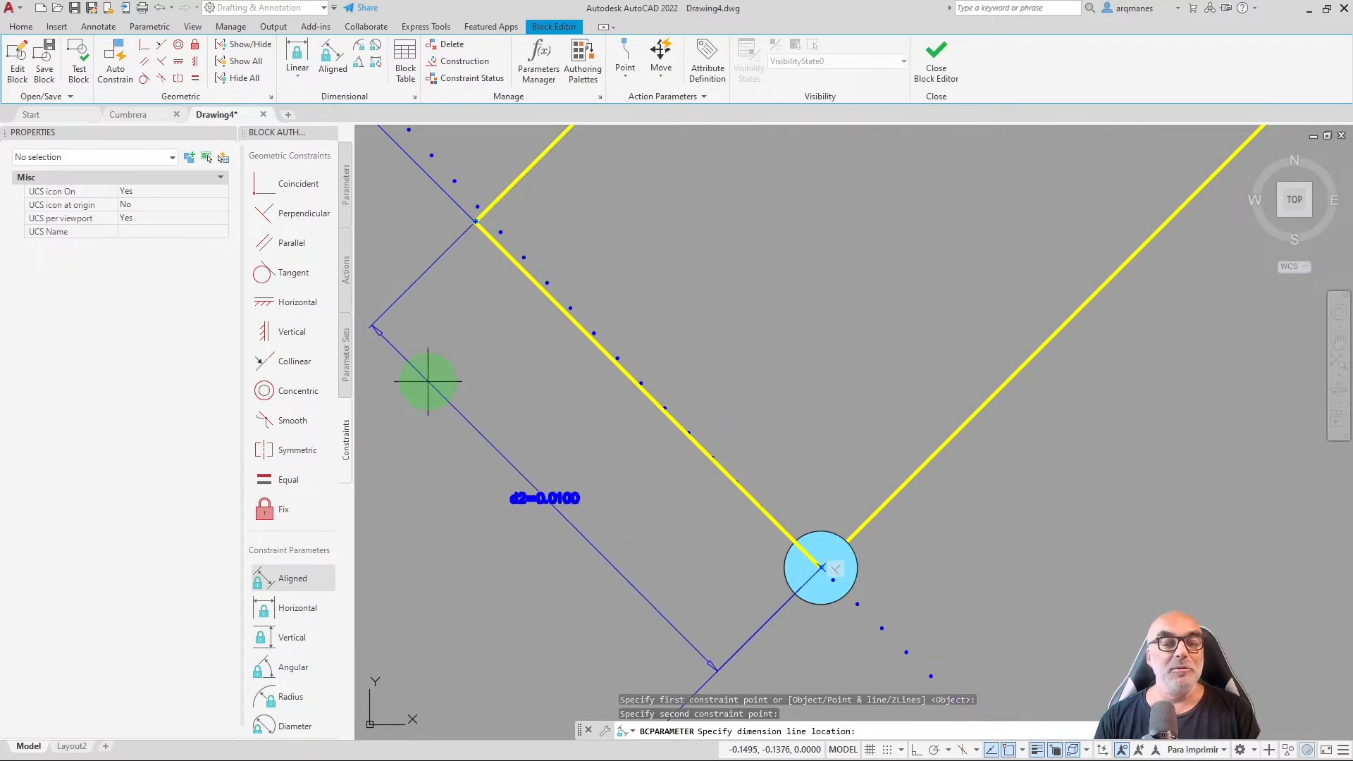
click(427, 382)
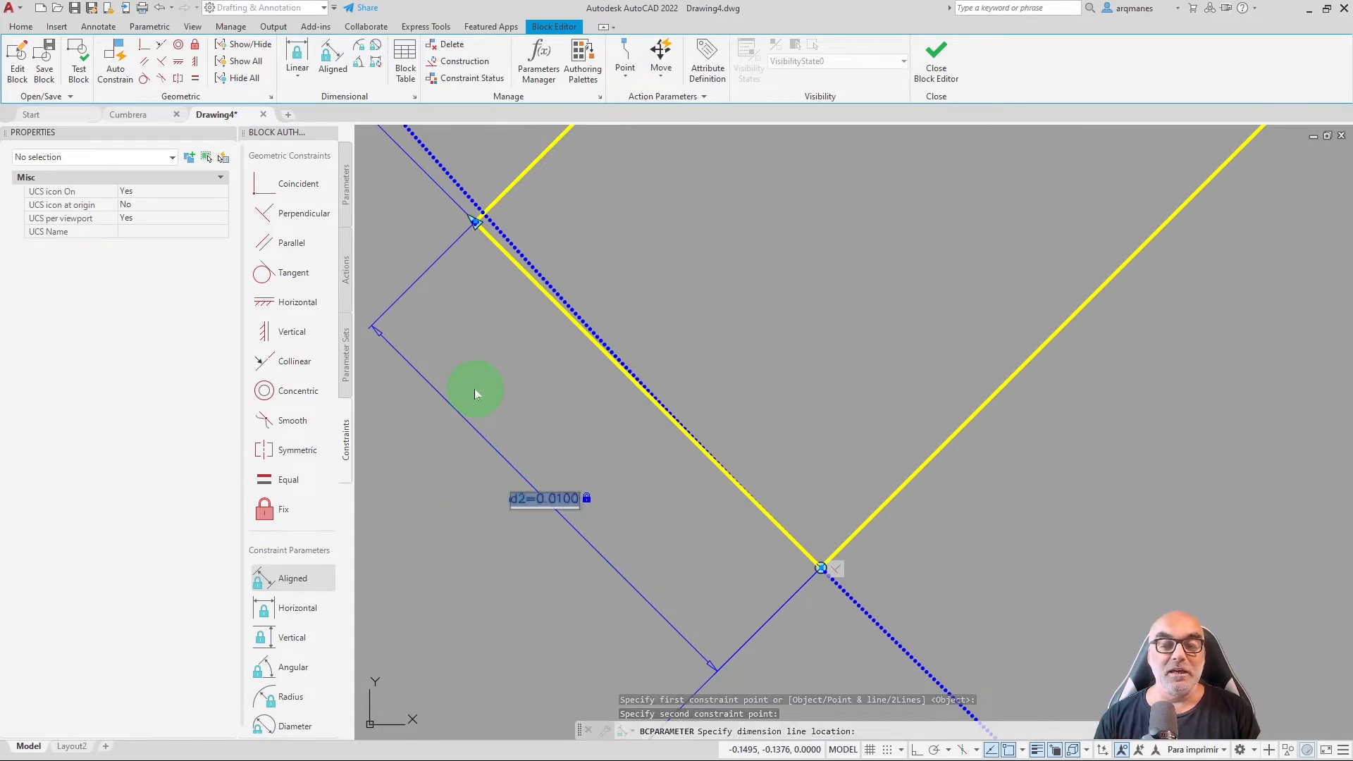
key(Return)
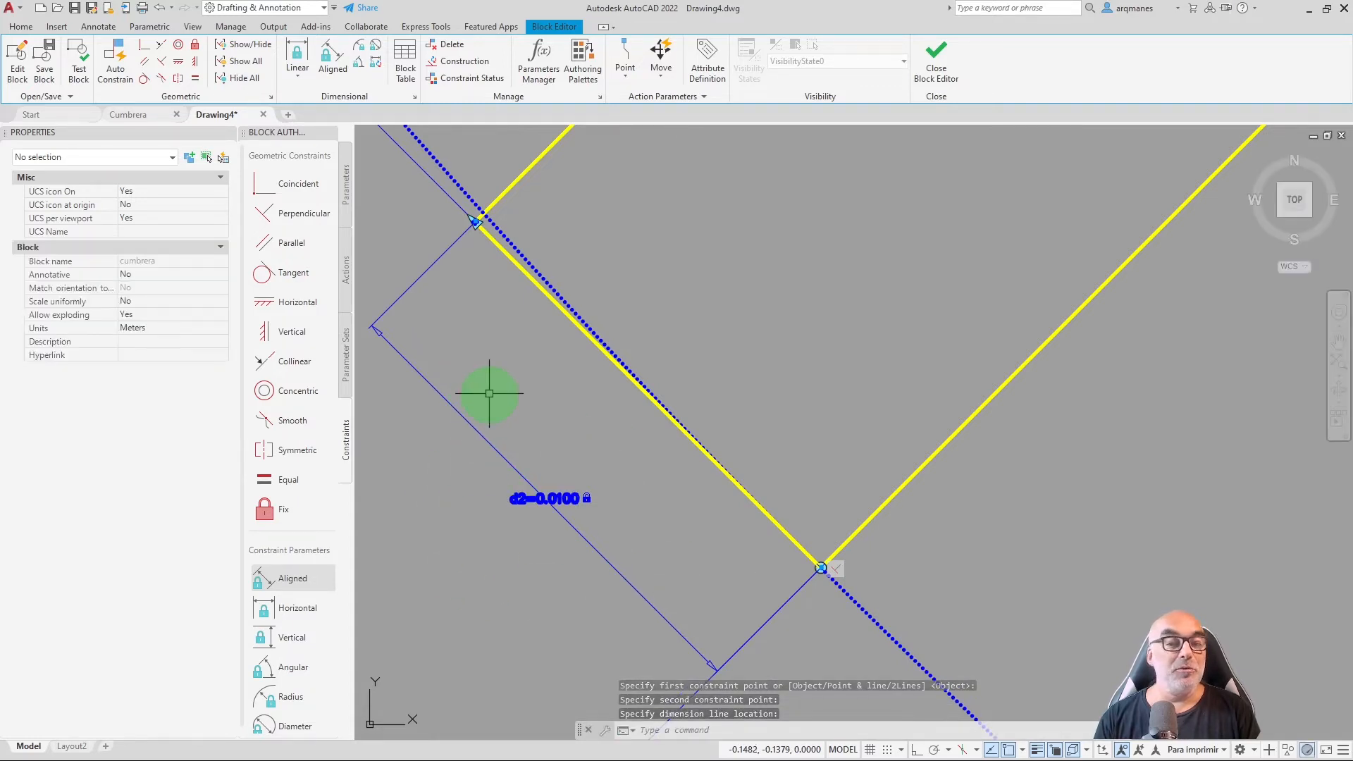
Set the number of grips of the short closing line's aligned constraint parameter to 0.
click(451, 407)
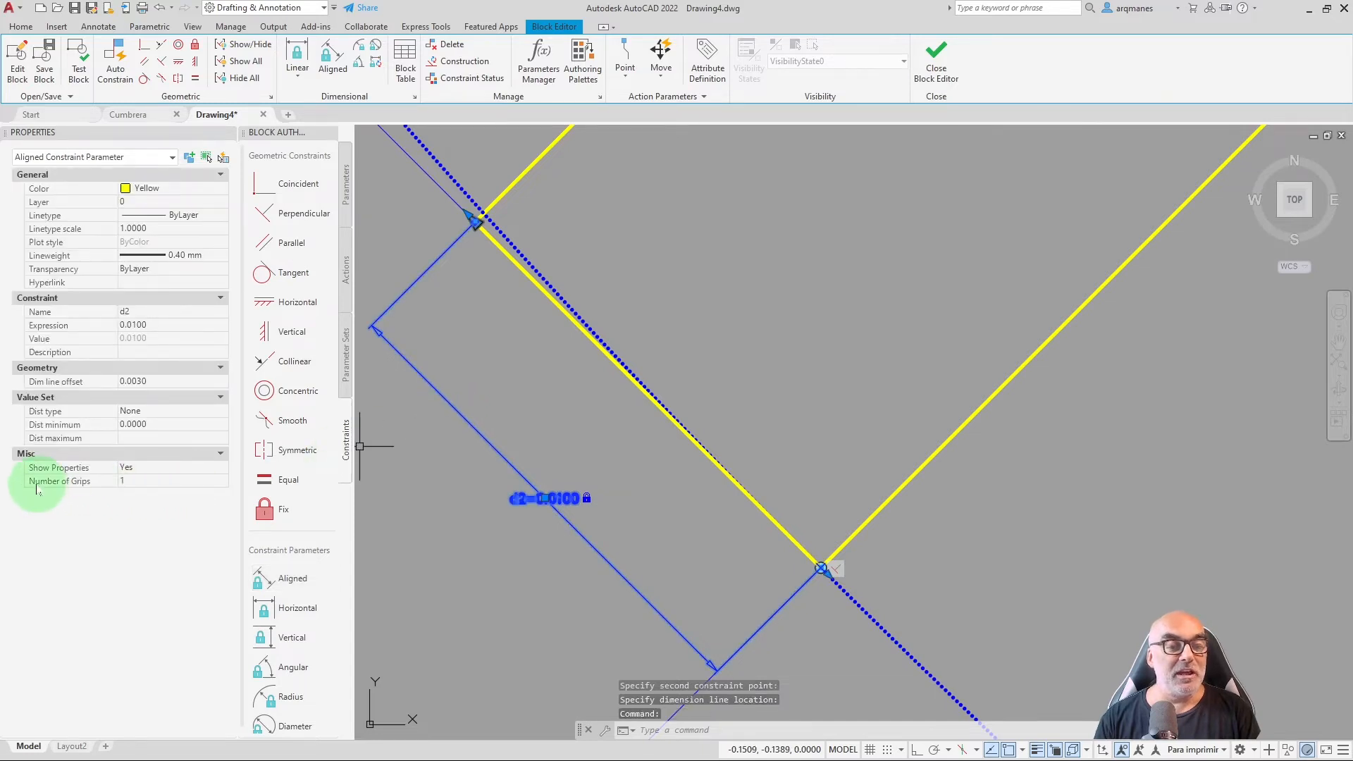
click(221, 479)
click(186, 493)
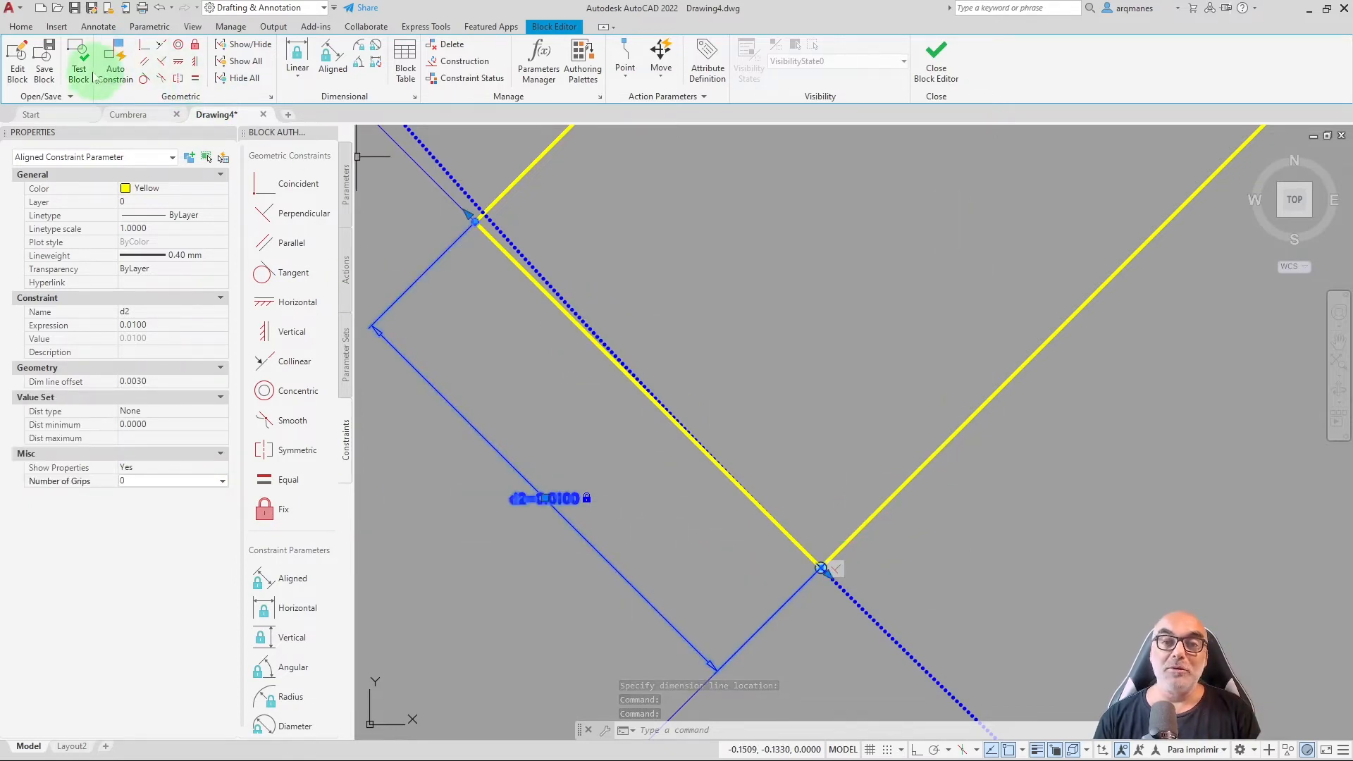
Test the block by rotating its free-end grip to about 180 degrees, inspect the ridge end, and return to block editing.
click(83, 74)
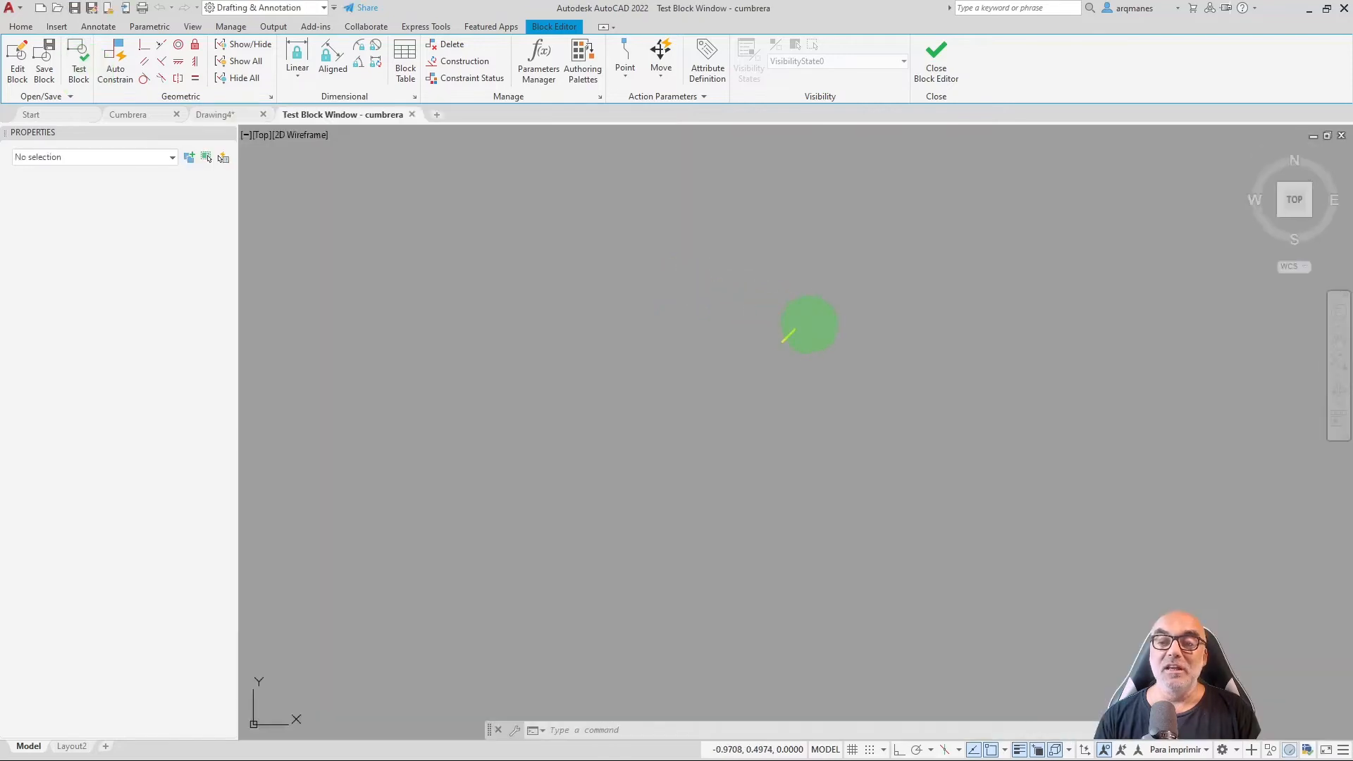
scroll(569, 398, up, 2)
scroll(568, 397, up, 2)
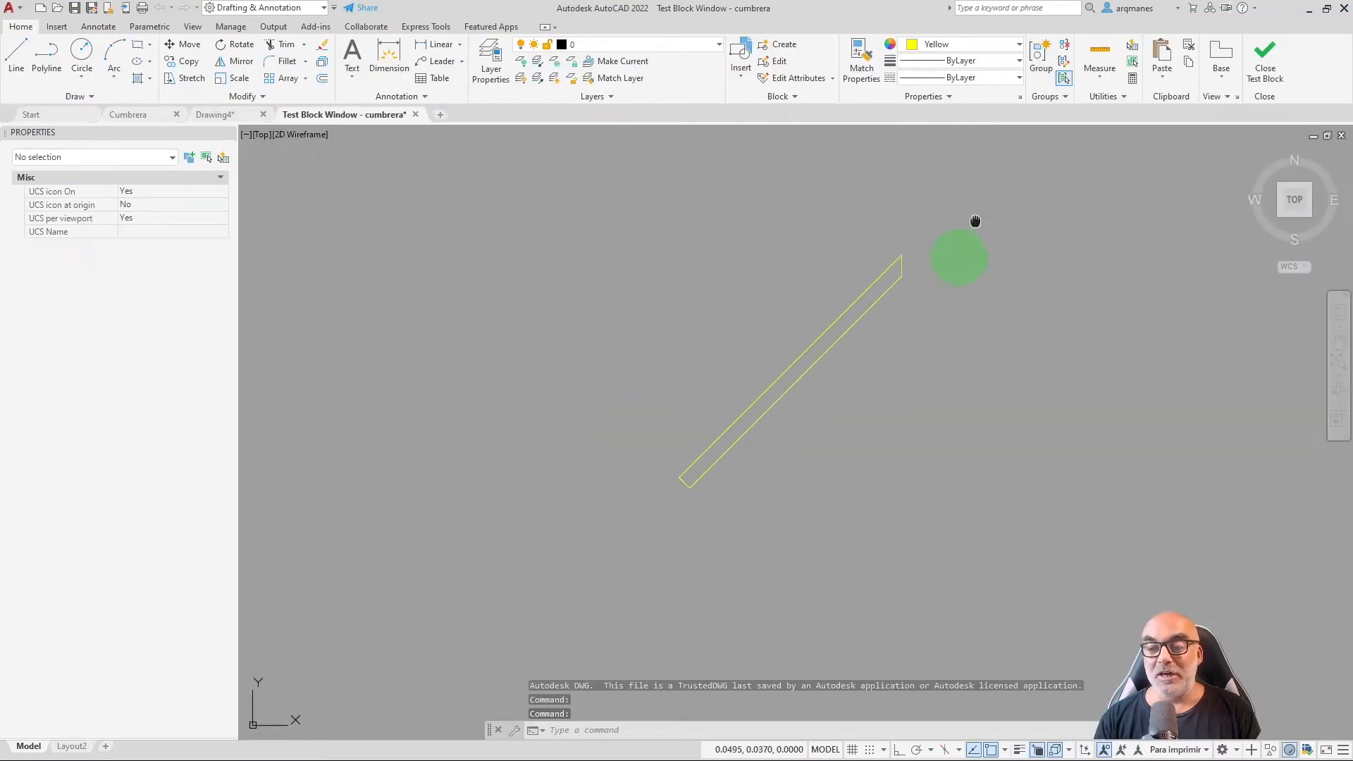
middle_drag(975, 222, 932, 304)
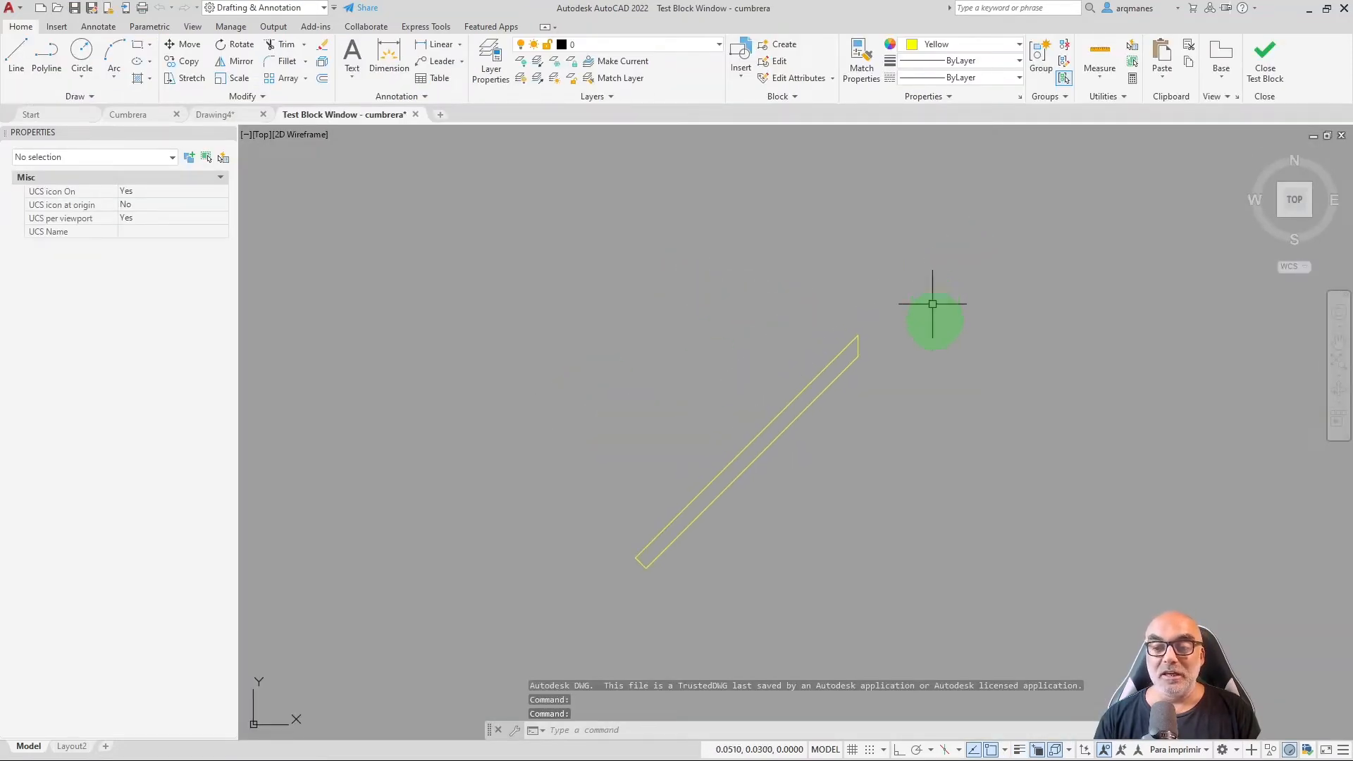
click(783, 431)
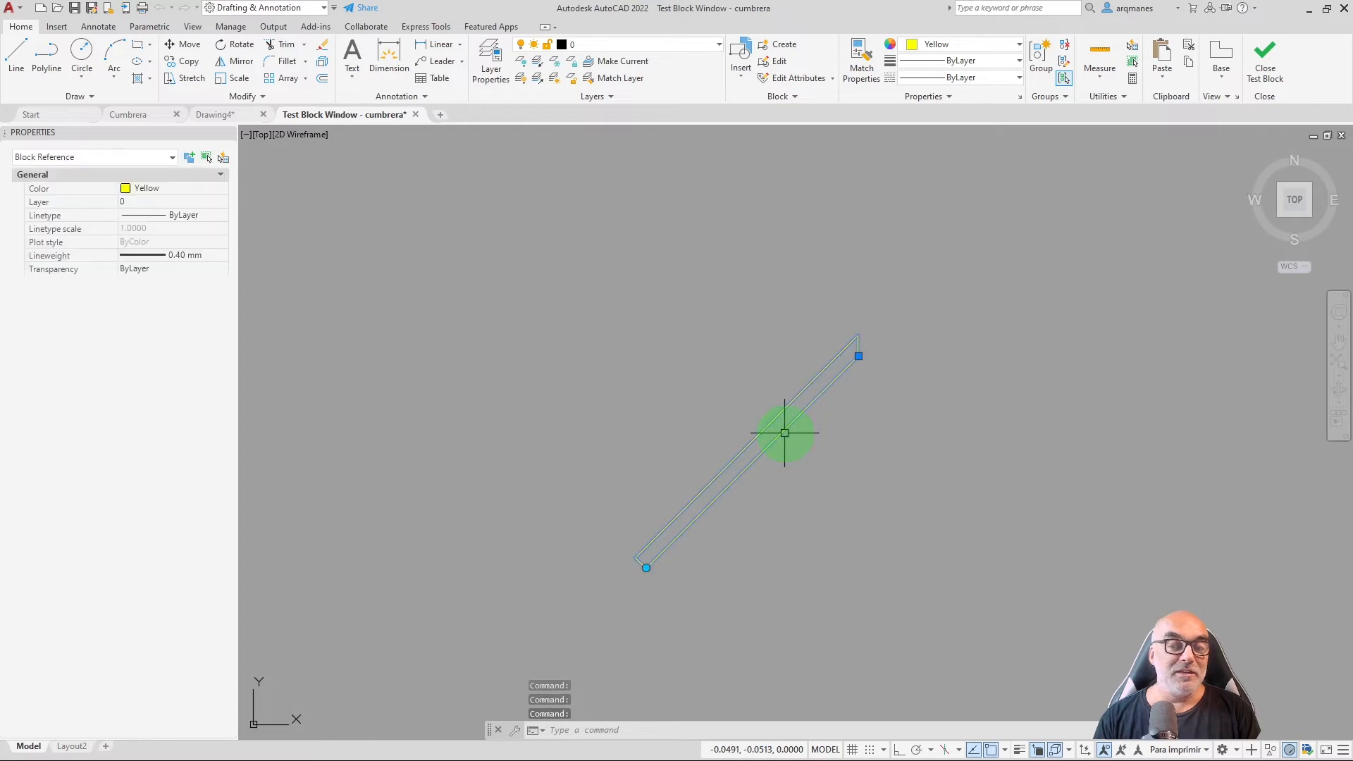
click(646, 567)
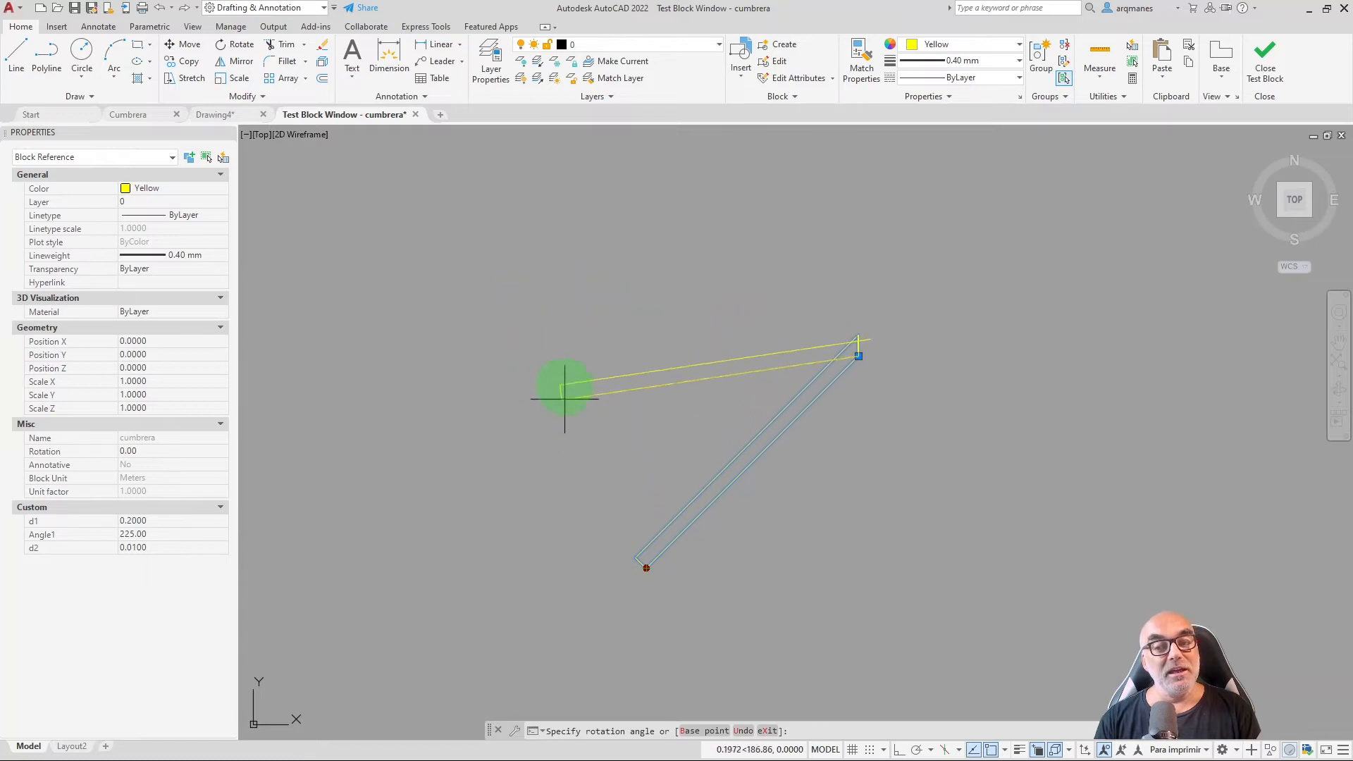
click(562, 357)
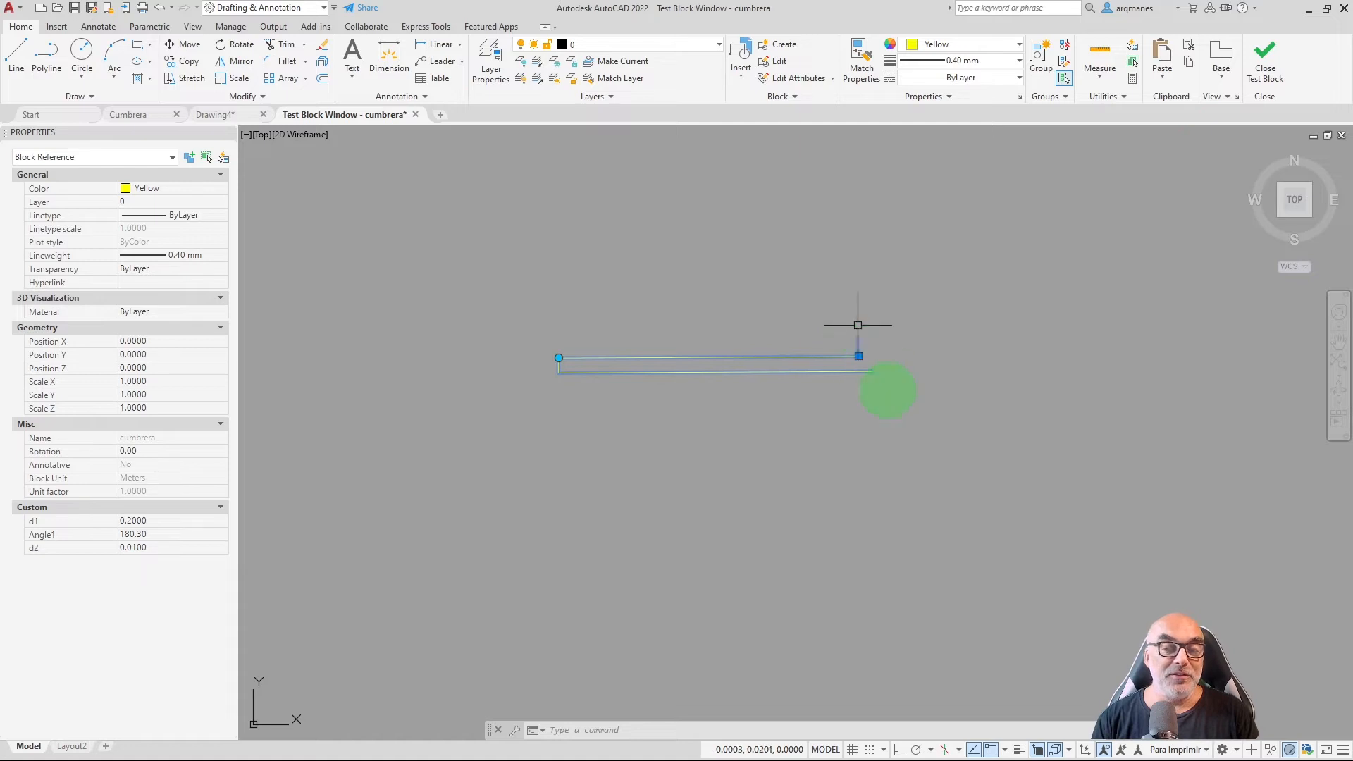
click(1270, 69)
Make the upper long line's ridge end coincident with the upright line's top end, and add a vertical constraint to the upright line.
middle_drag(1056, 329, 782, 610)
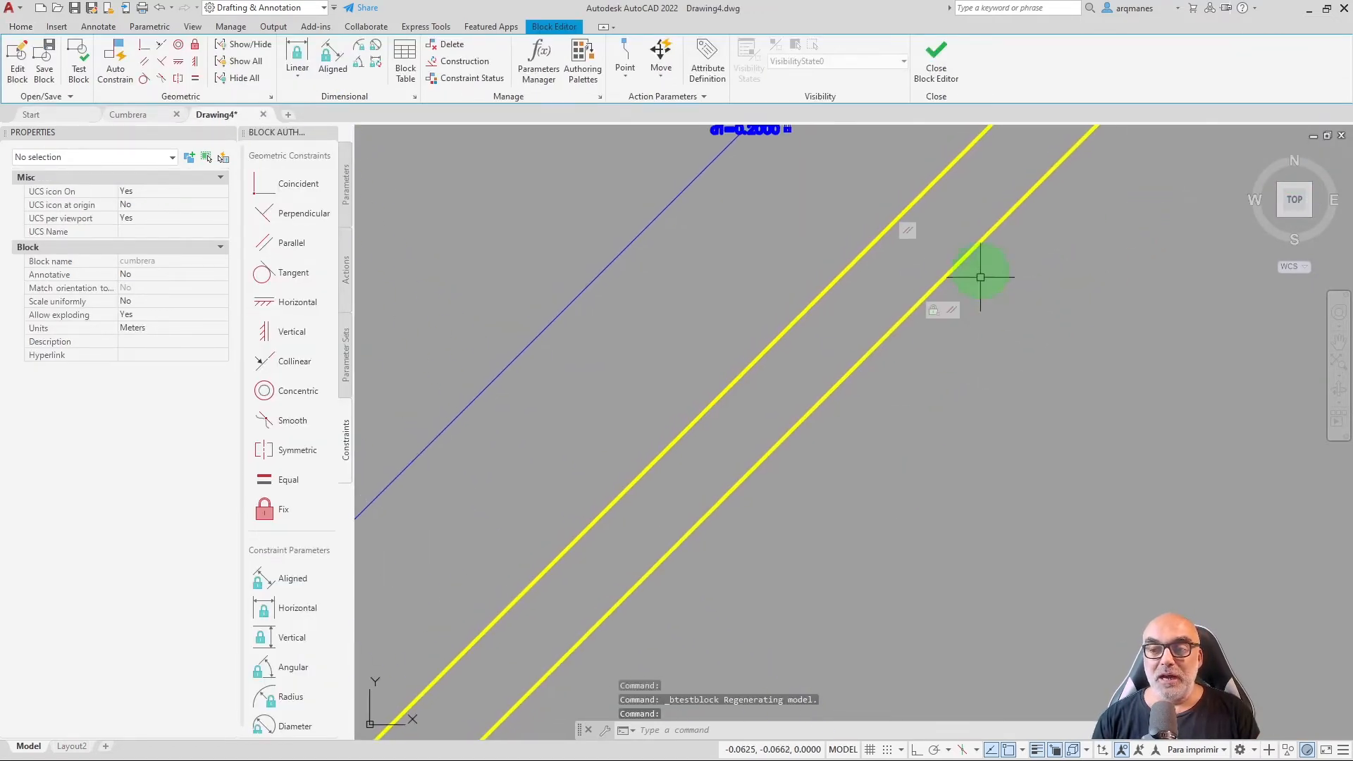
middle_drag(979, 274, 704, 605)
scroll(984, 346, up, 4)
middle_drag(848, 477, 860, 366)
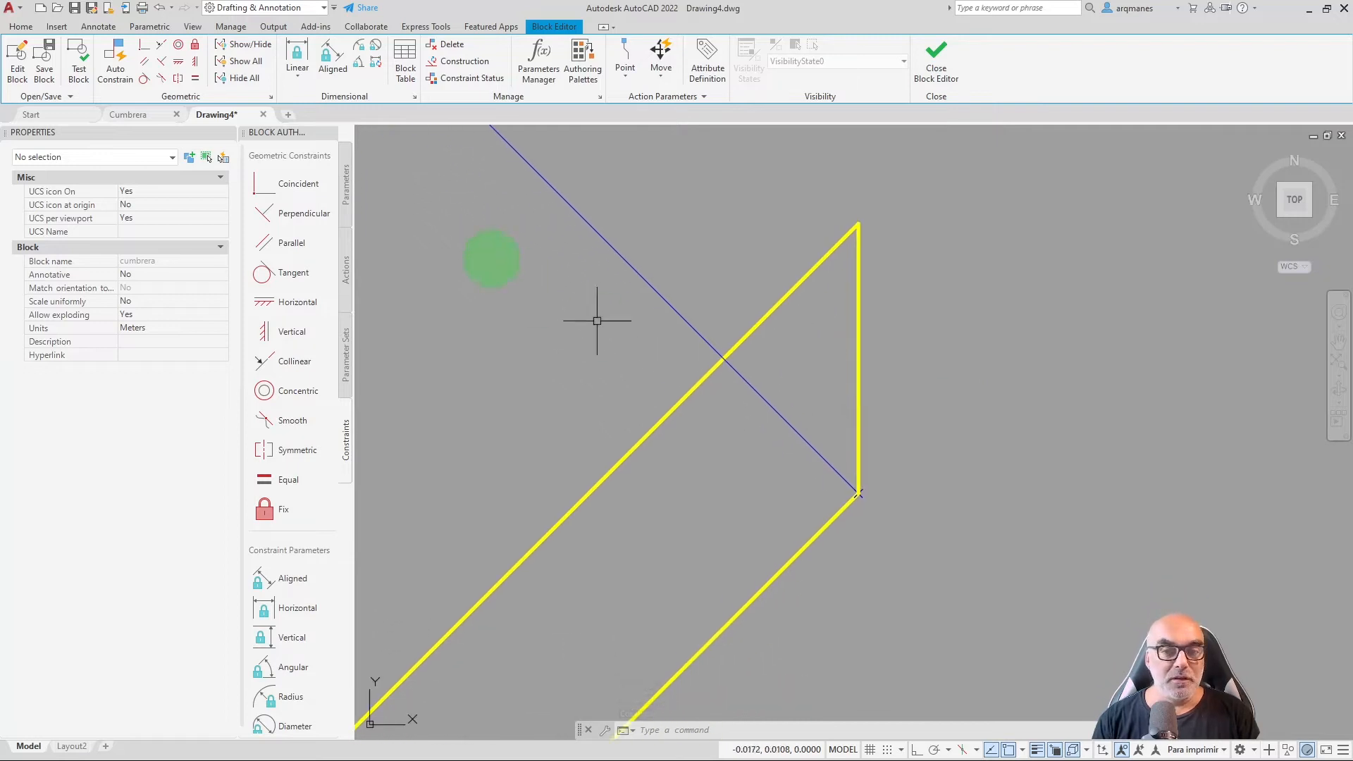
click(295, 182)
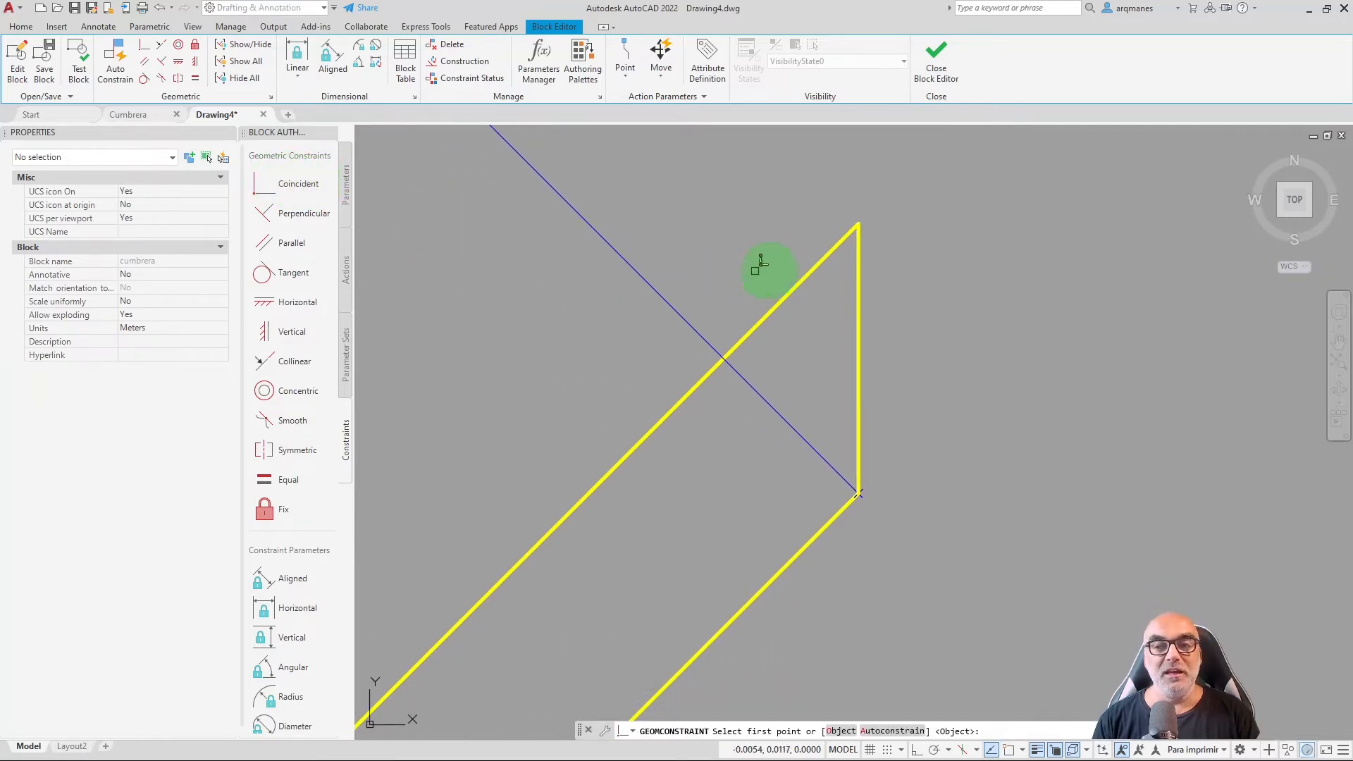
click(804, 277)
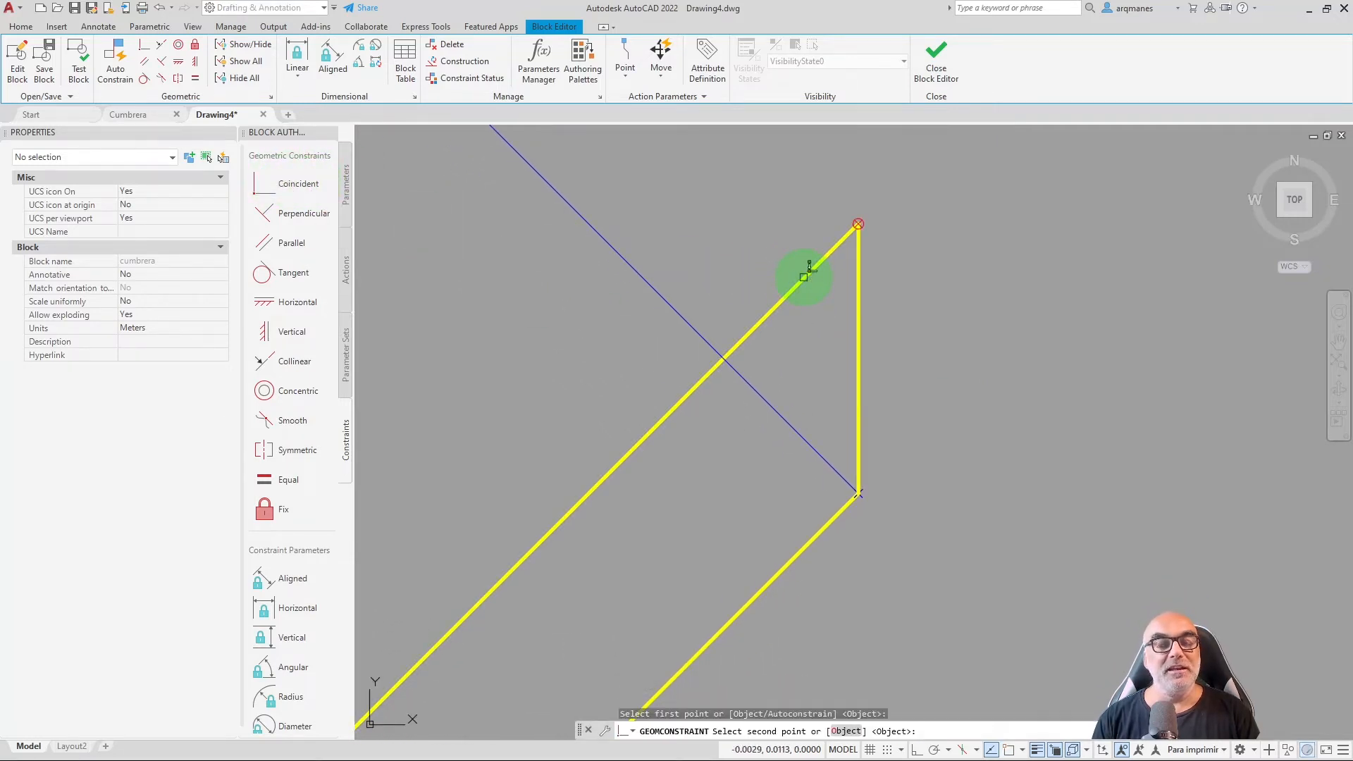
click(858, 277)
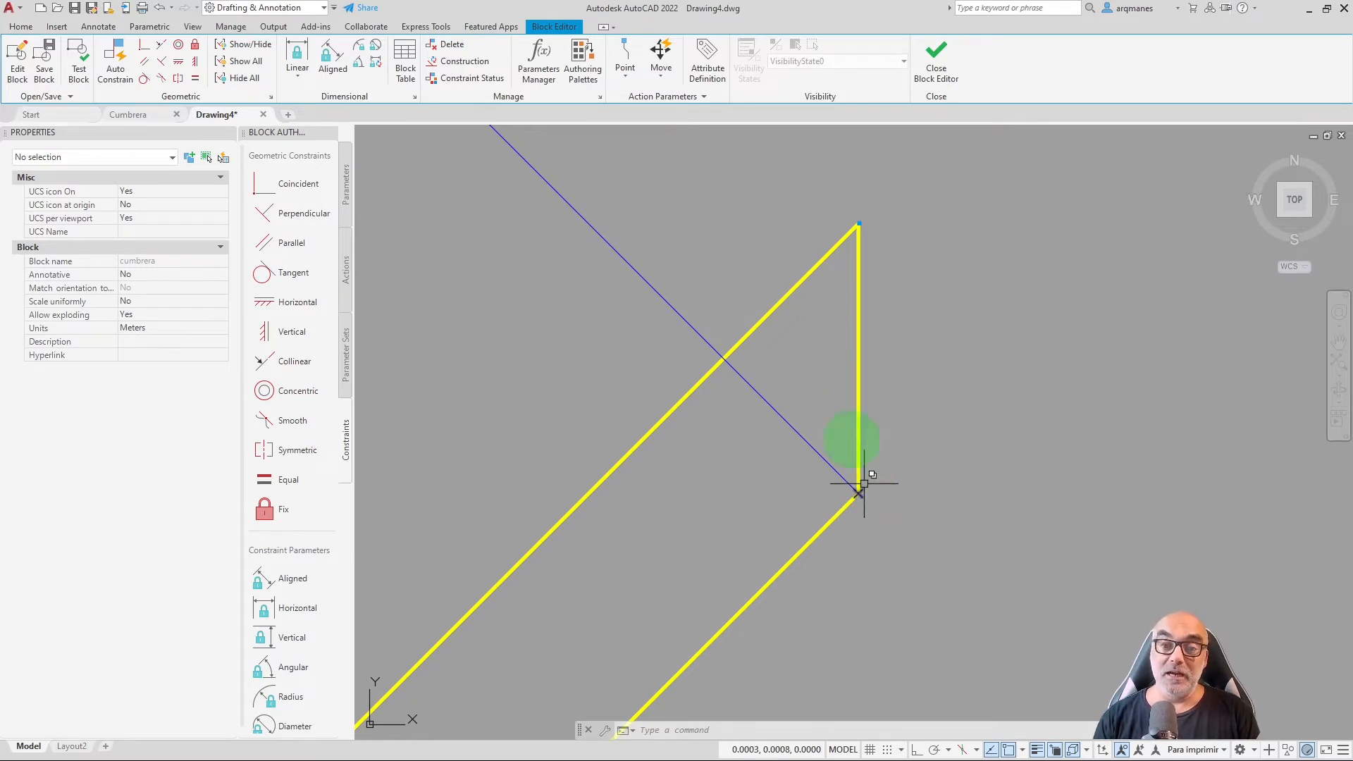
click(290, 331)
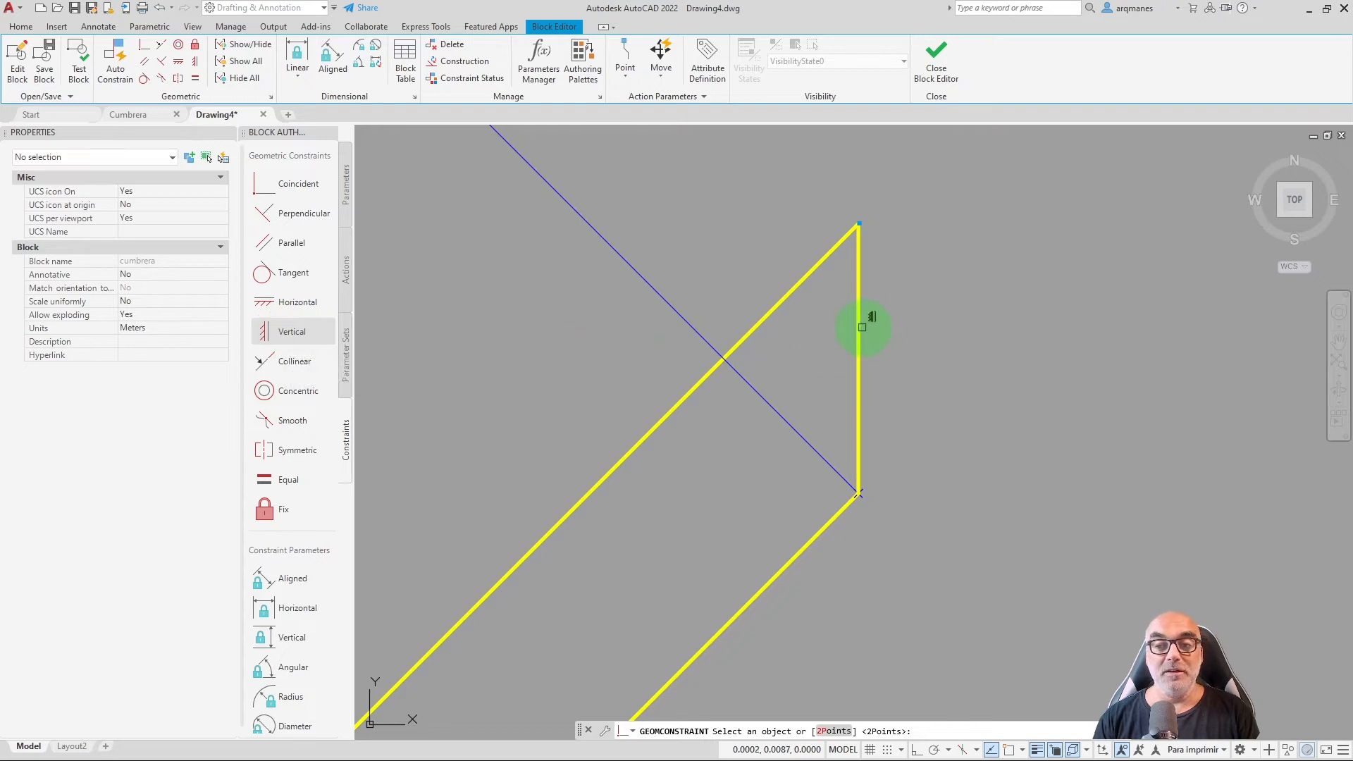
scroll(866, 282, down, 10)
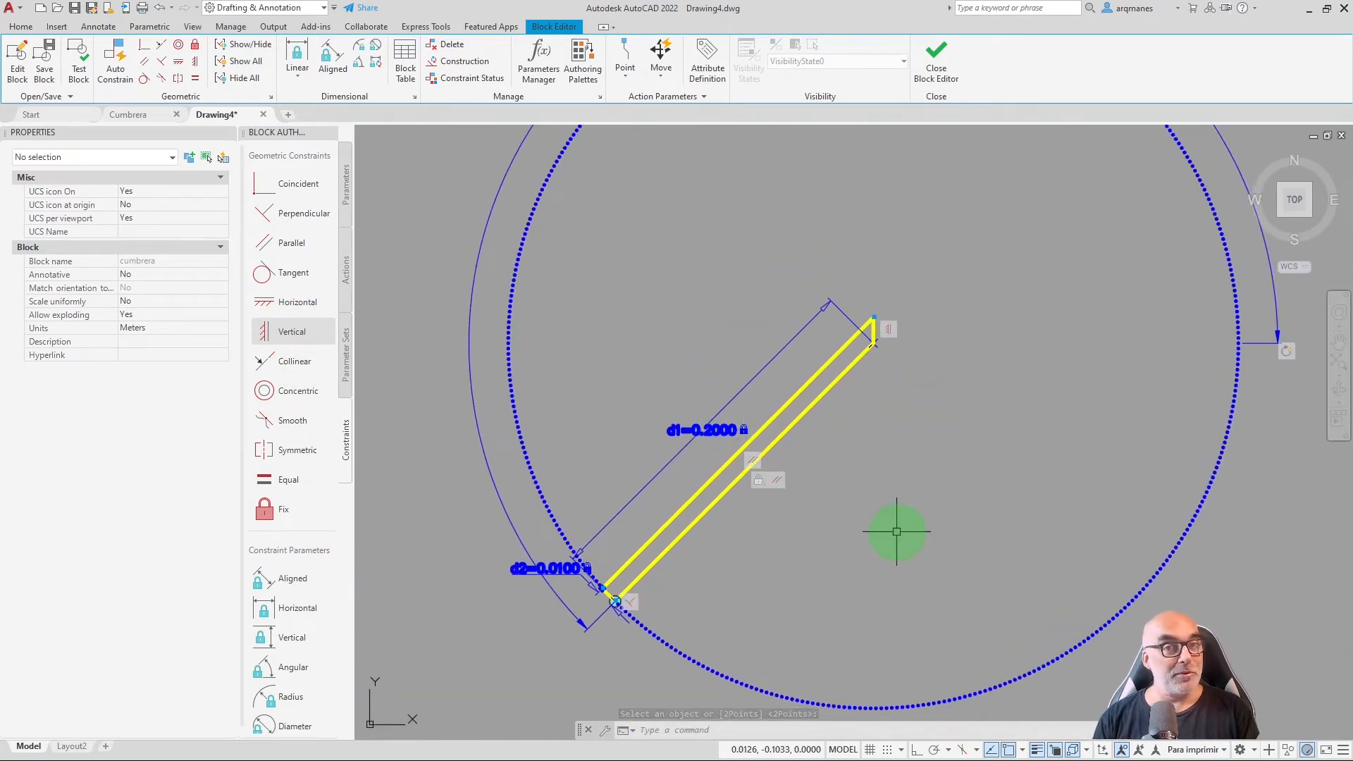
Test the block by rotating its free-end grip to about 167 degrees, inspect the upright line's connection at the ridge, and return to block editing.
click(79, 70)
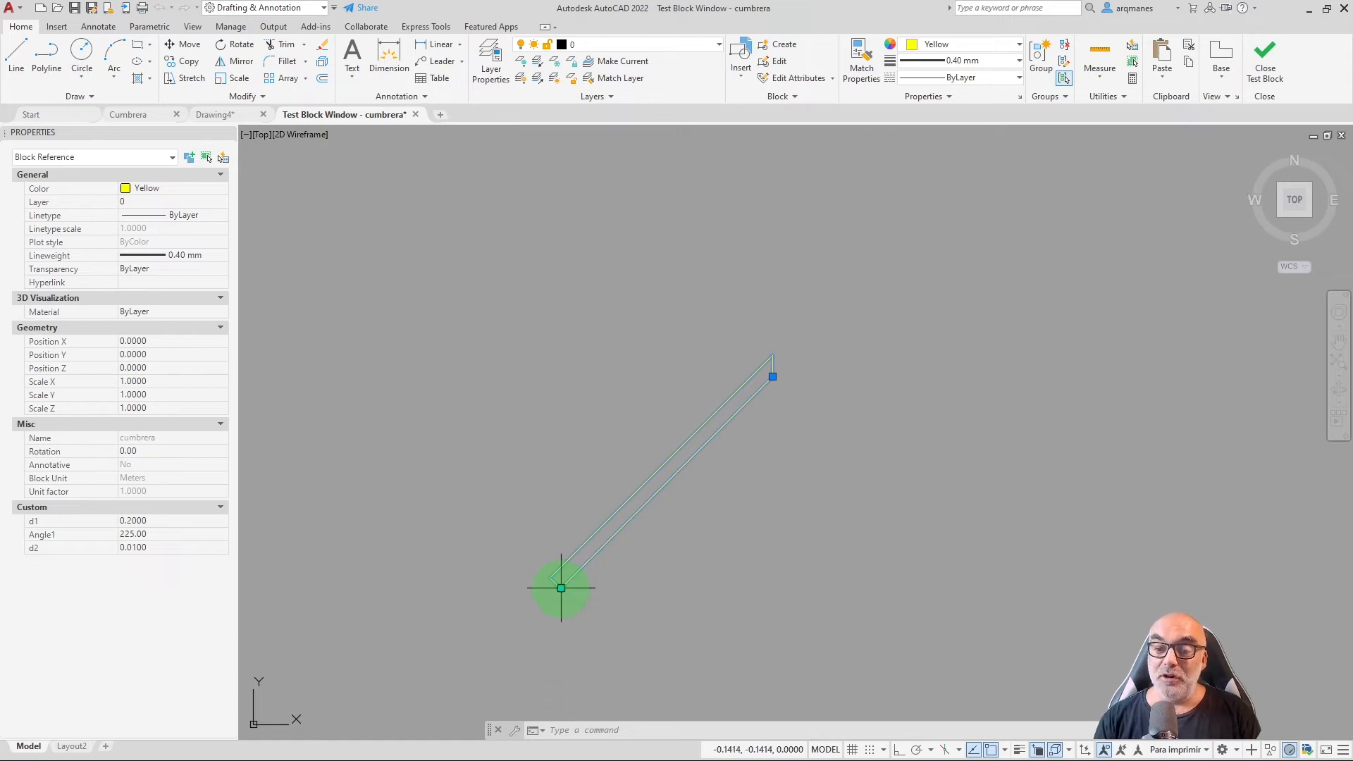
click(560, 587)
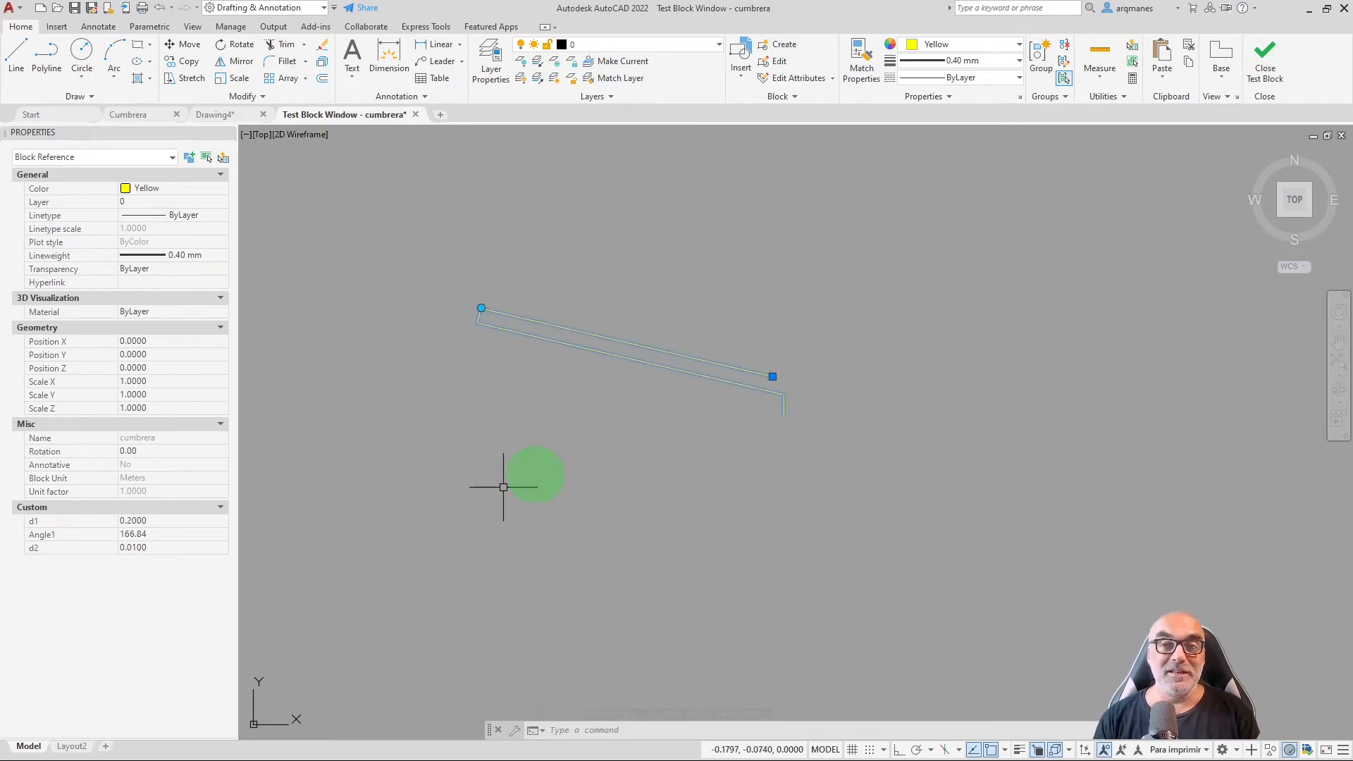
scroll(779, 399, up, 6)
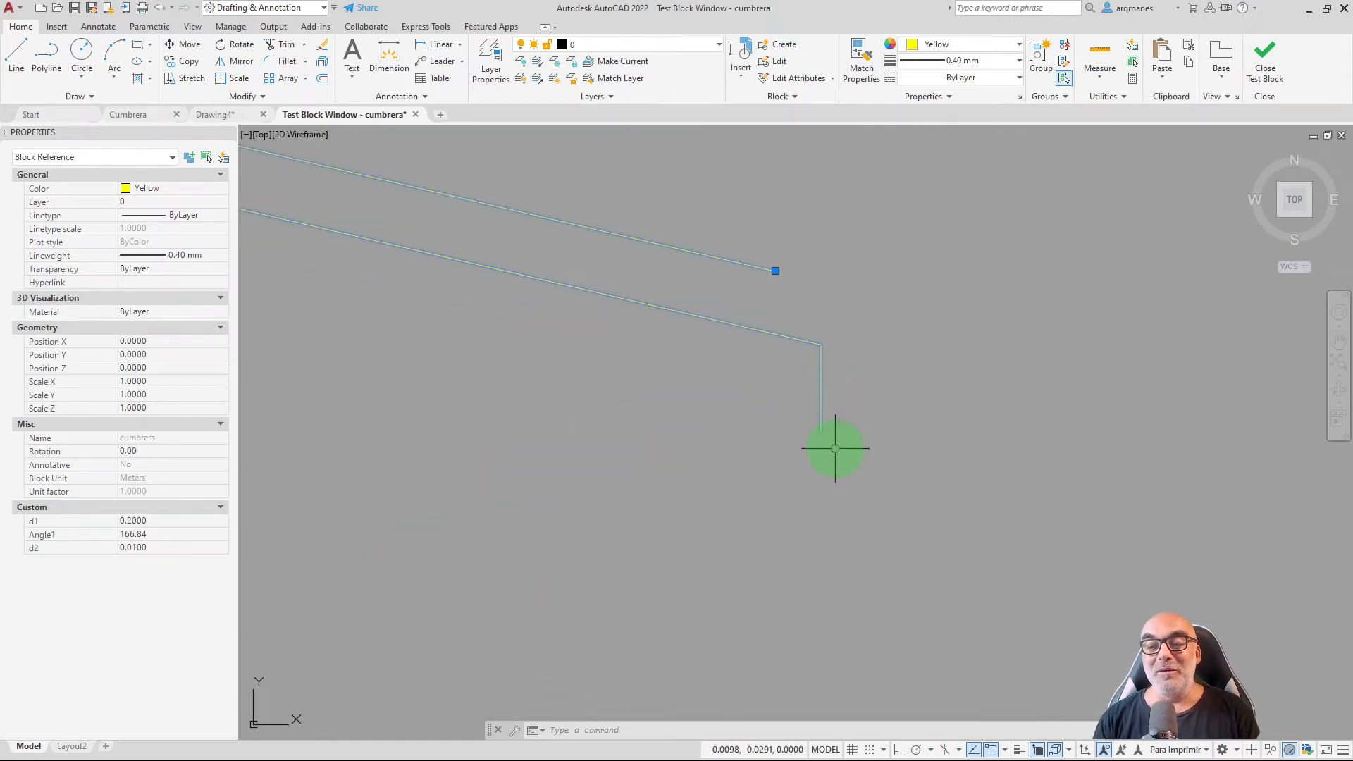
middle_drag(822, 427, 789, 490)
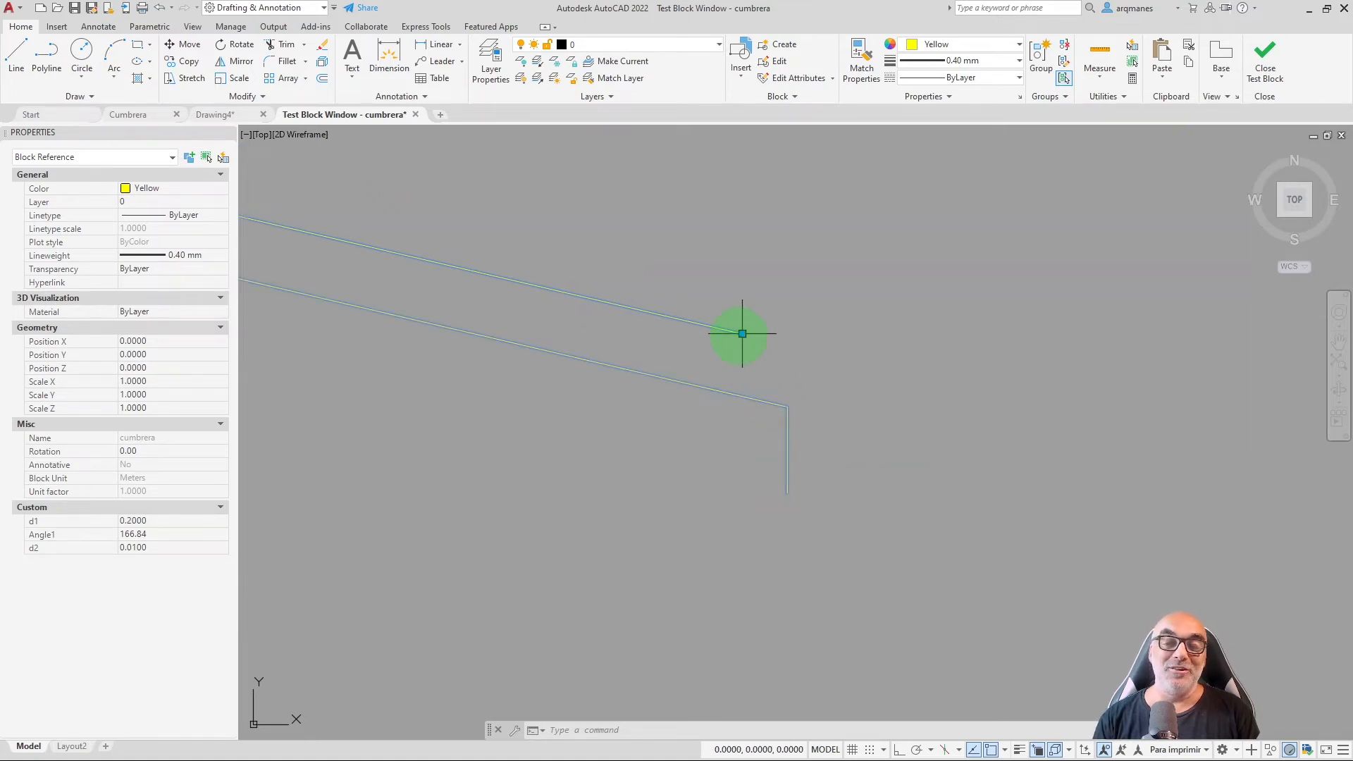
click(741, 334)
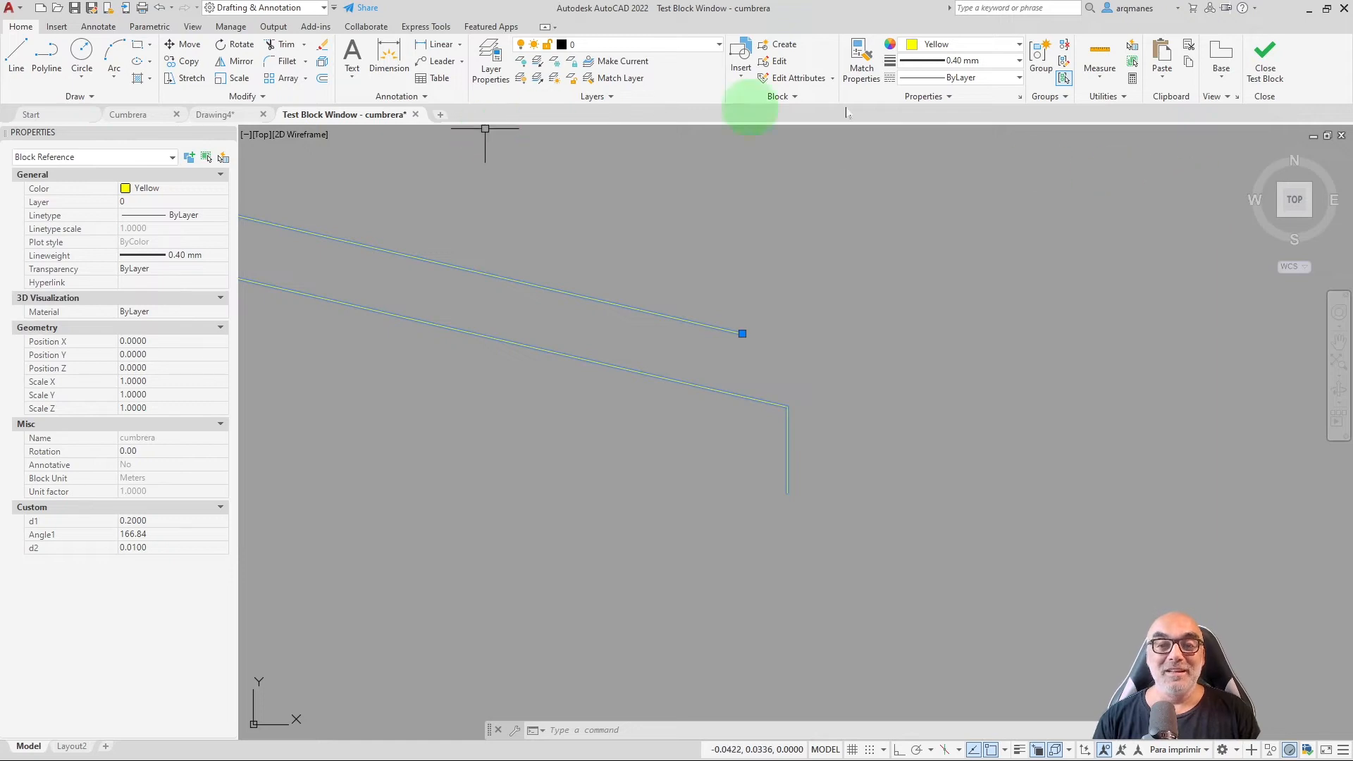
click(1264, 68)
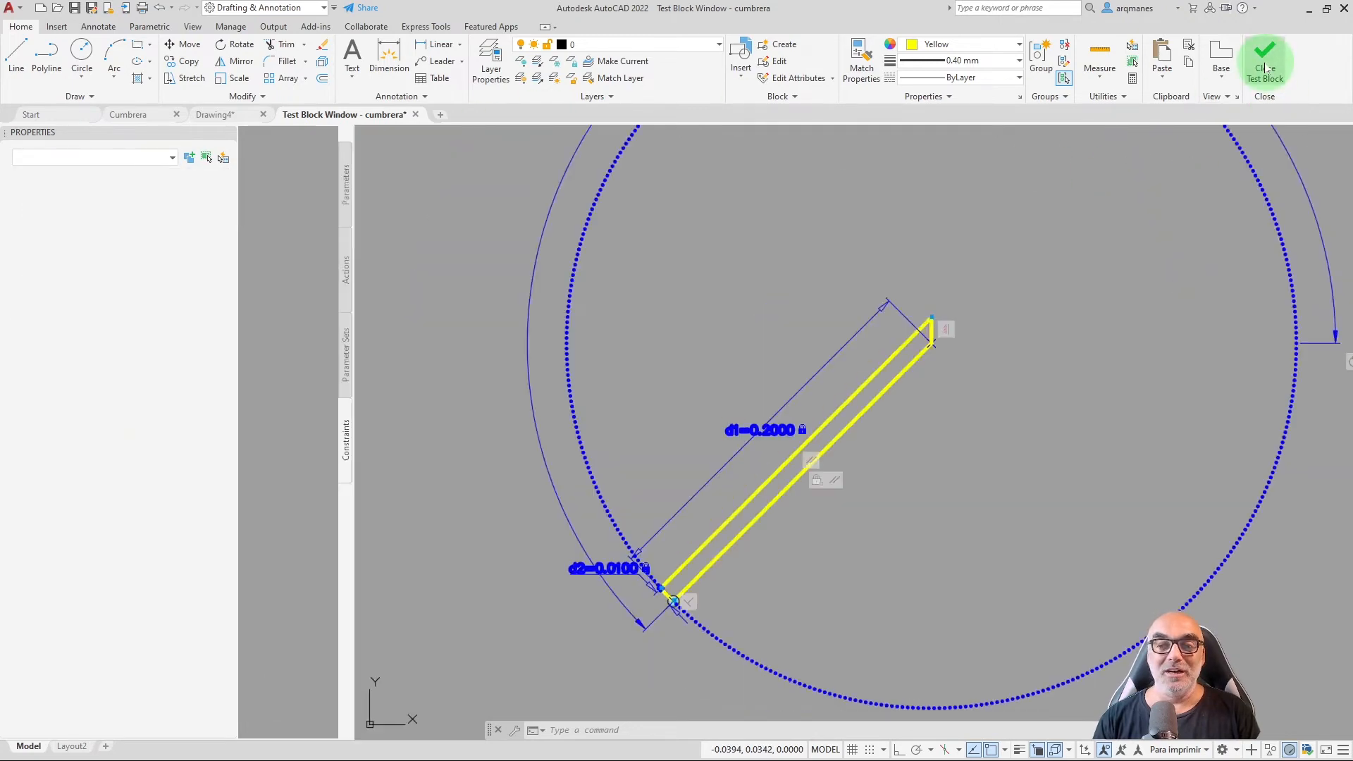
Add a coincident constraint between the lower long line's ridge end and the upright line's bottom end.
scroll(1127, 253, up, 5)
scroll(630, 407, up, 4)
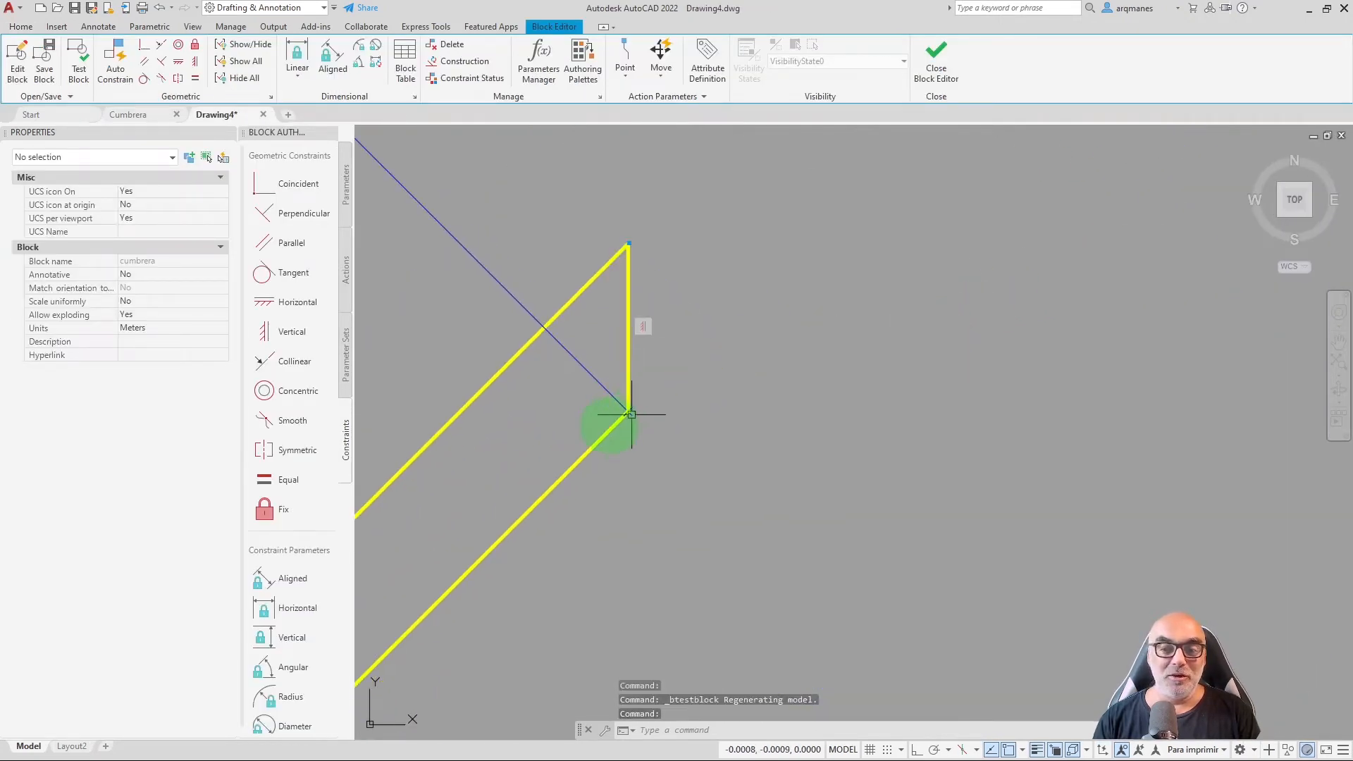
click(305, 198)
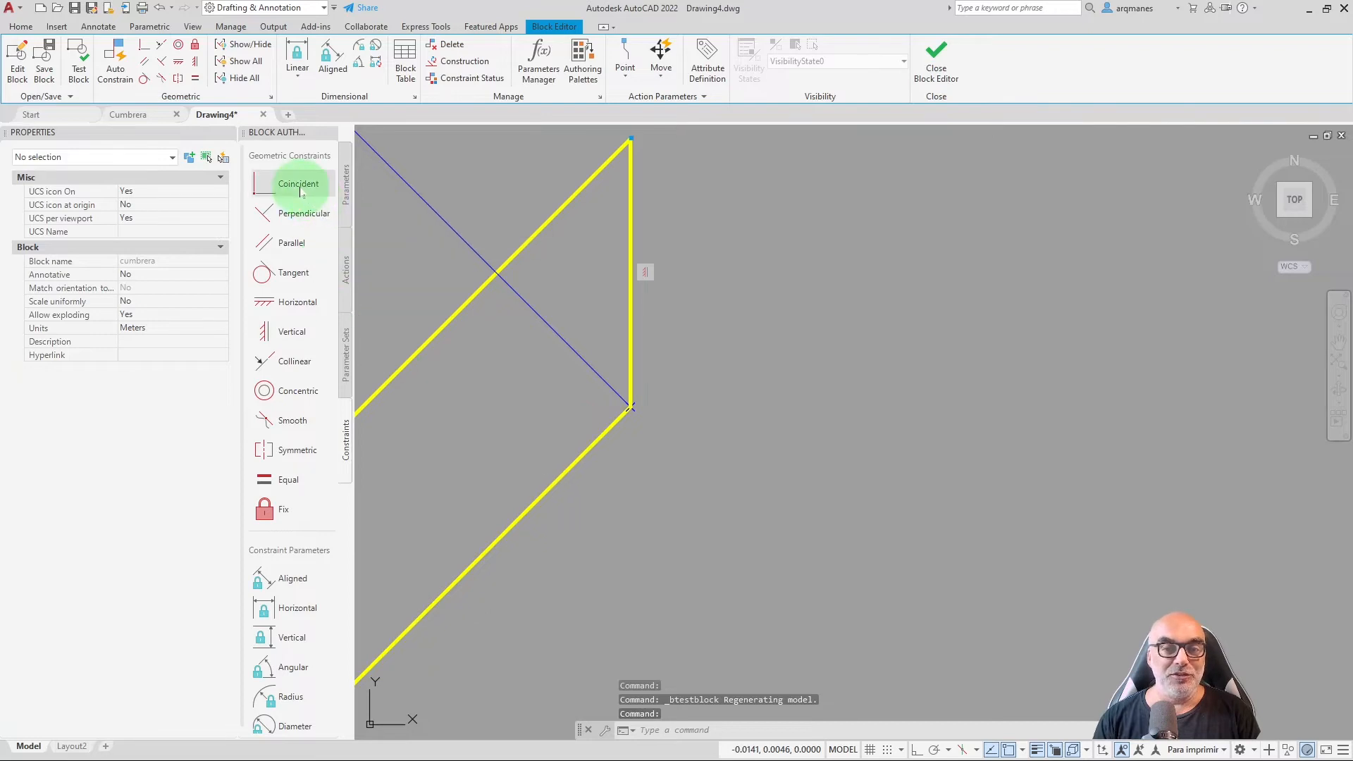
click(597, 433)
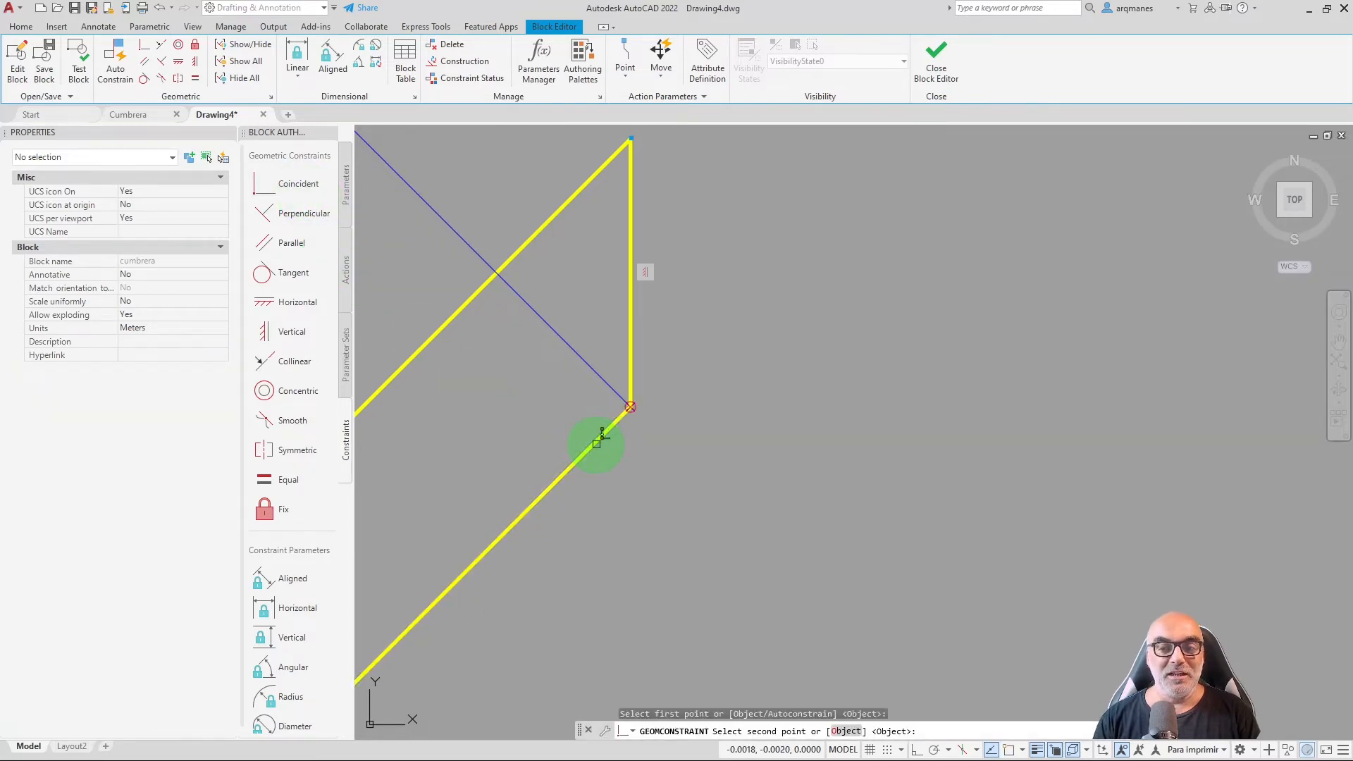
click(633, 360)
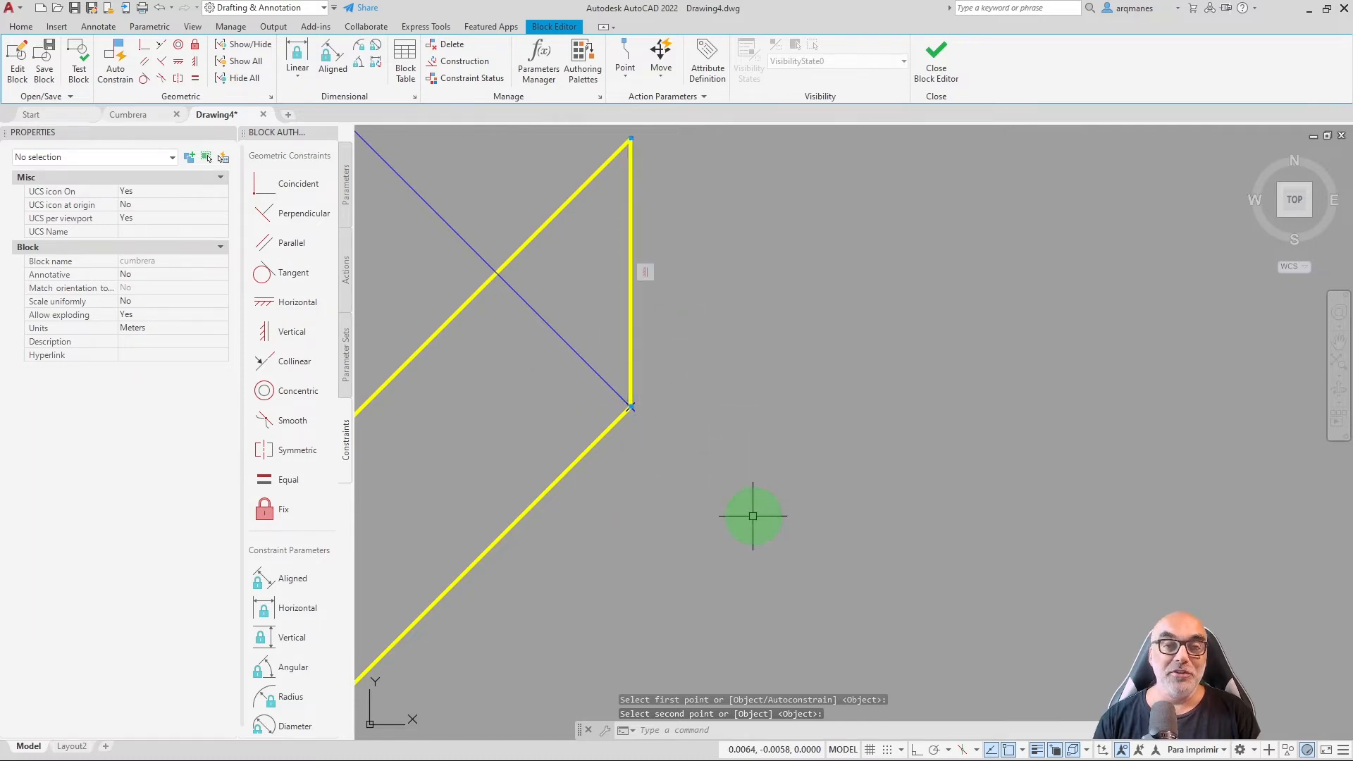
Test the block by rotating its free-end grip to a shallower slope, inspect the ridge end, and return to block editing.
click(78, 71)
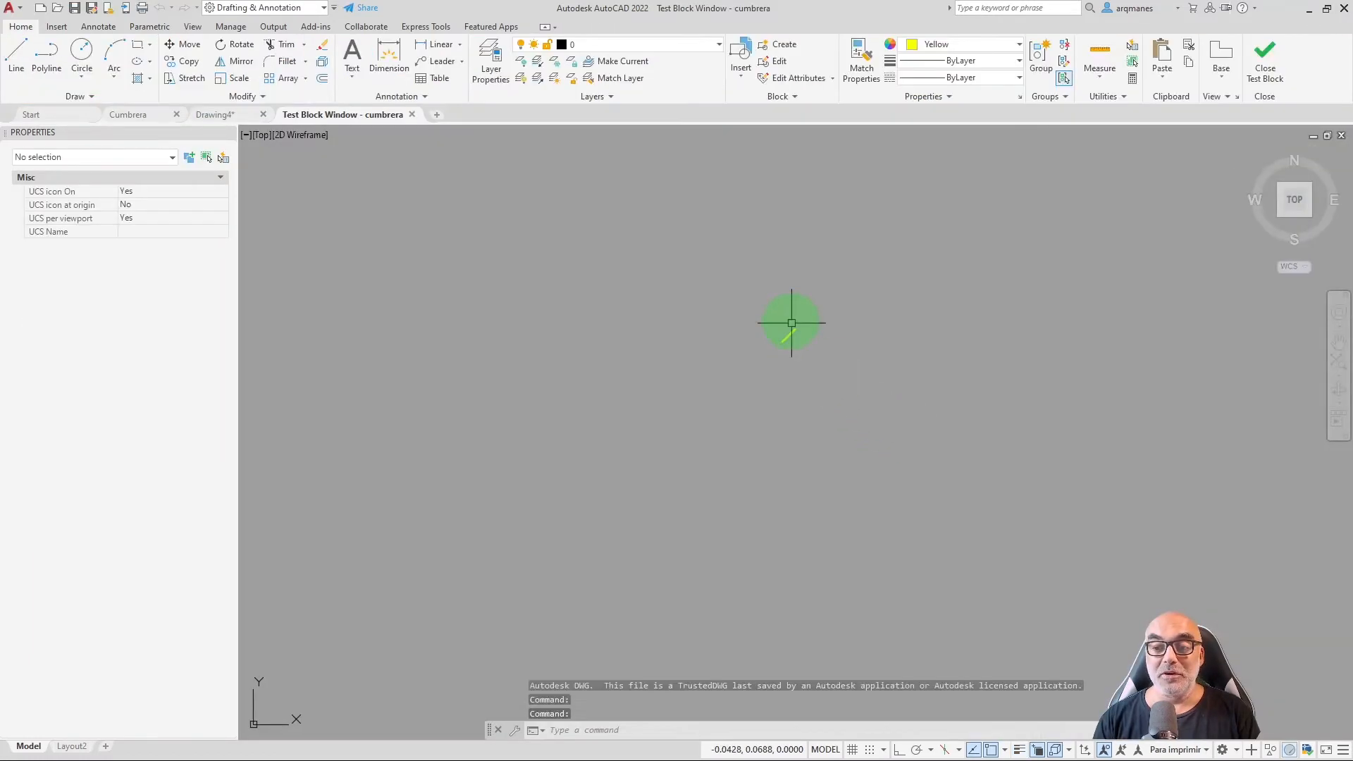
scroll(810, 377, up, 10)
click(690, 537)
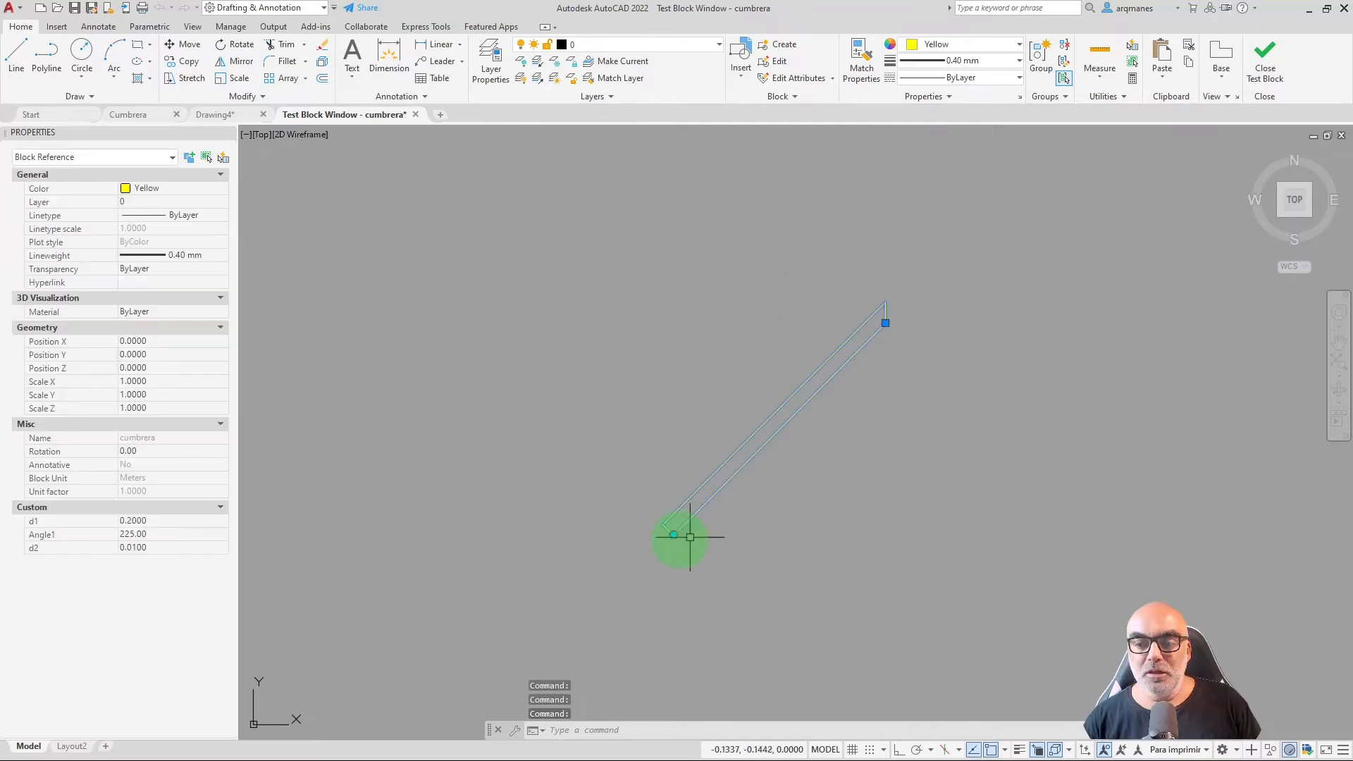
click(674, 534)
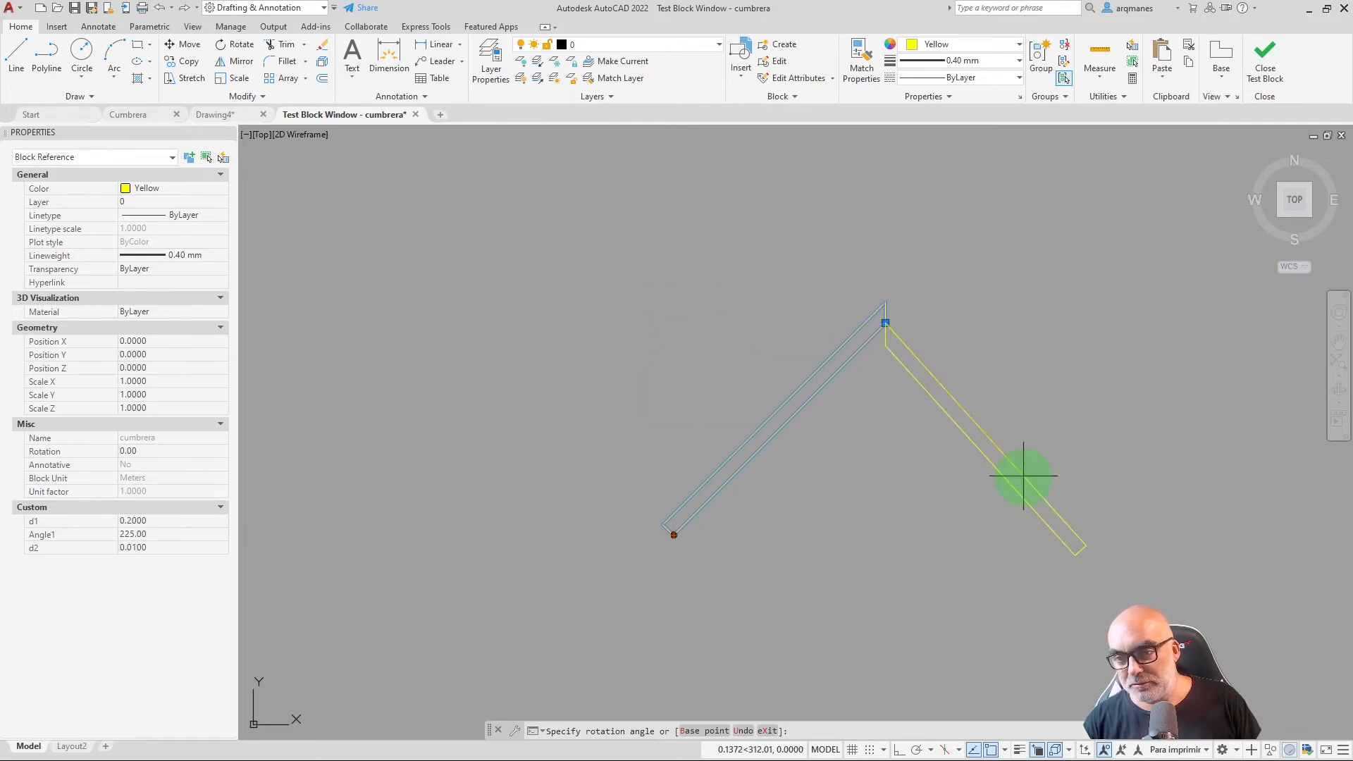
click(637, 423)
click(1261, 64)
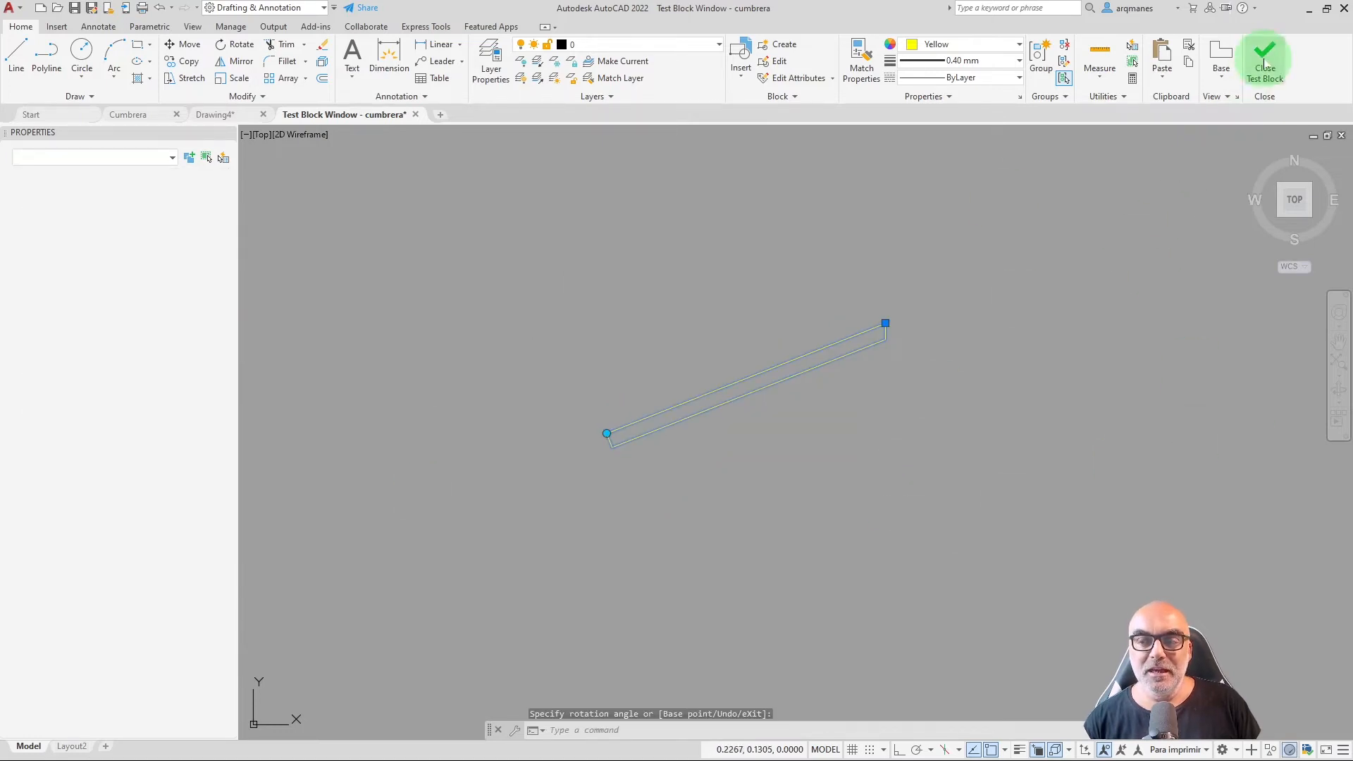
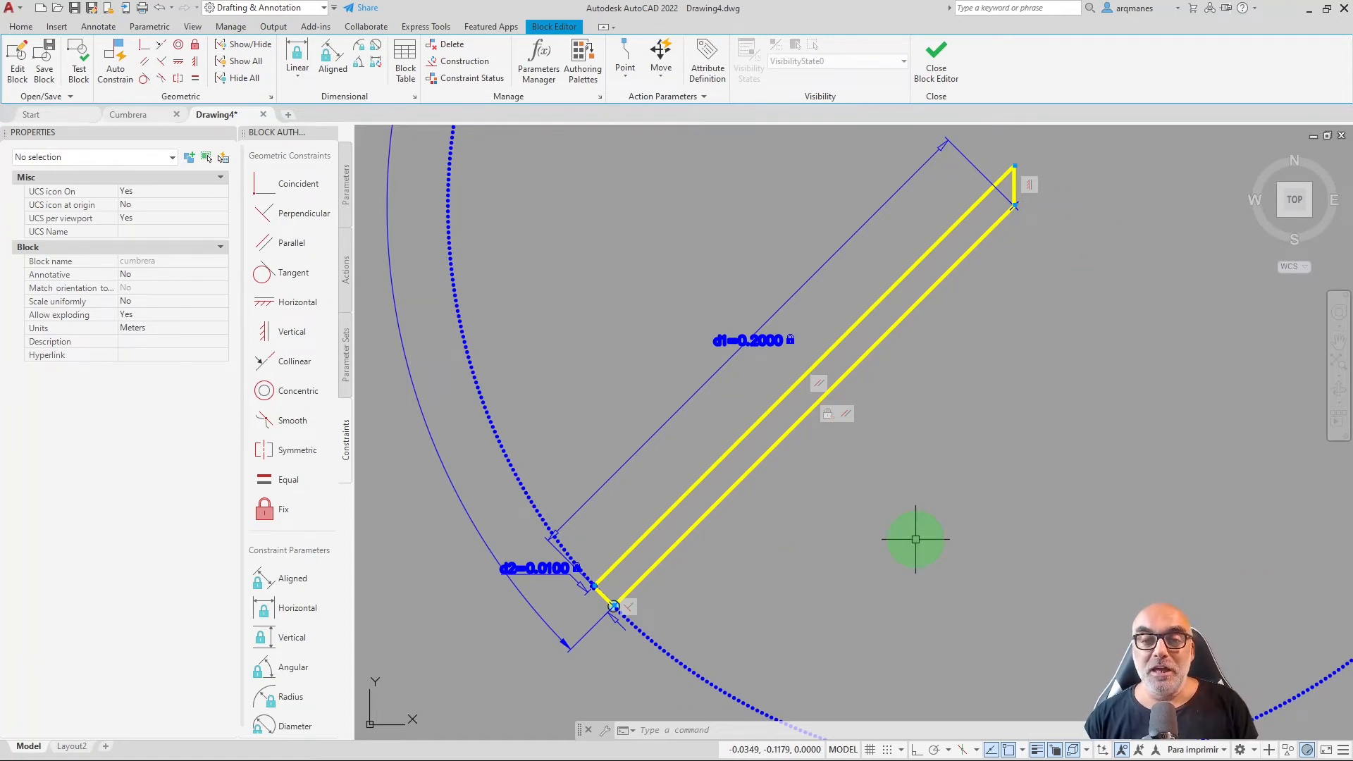
Delete all geometric and dimensional constraints from the roof lines.
click(447, 47)
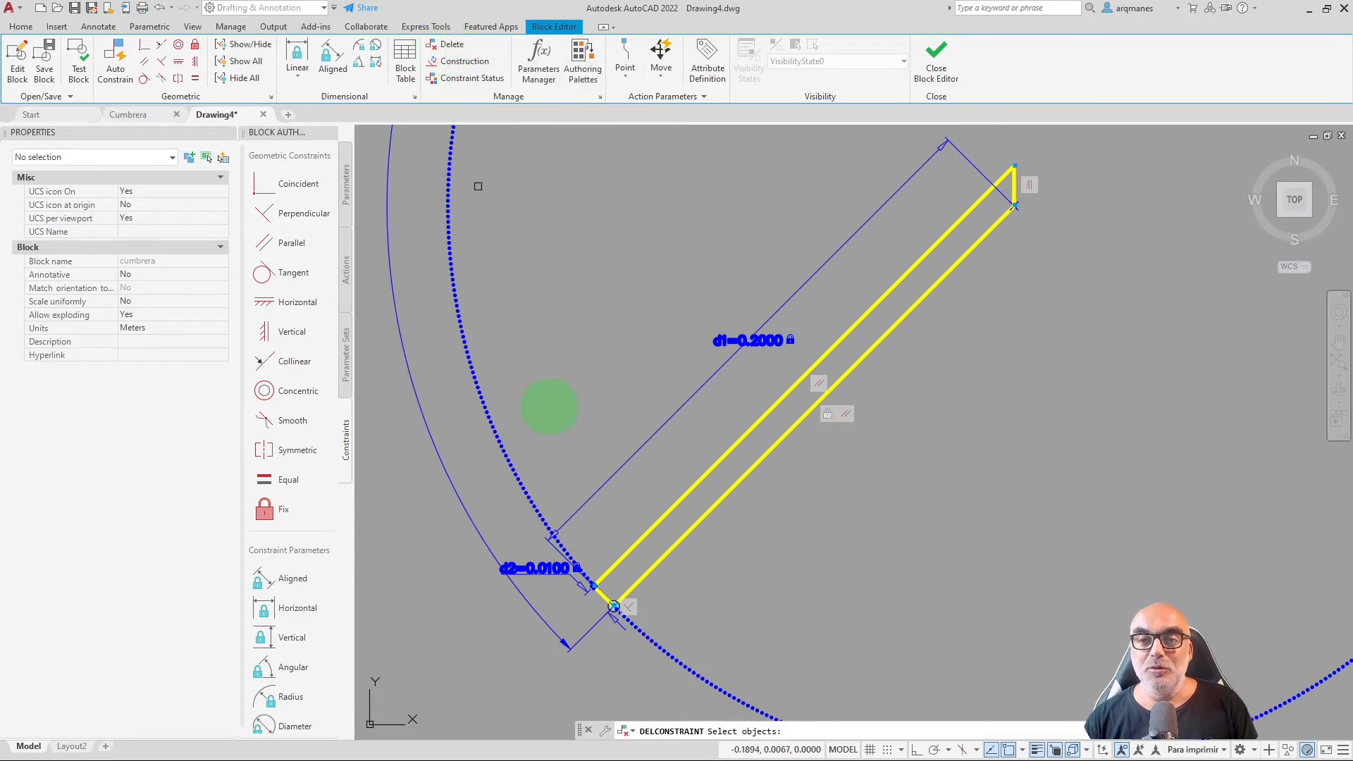
scroll(567, 444, down, 3)
click(996, 676)
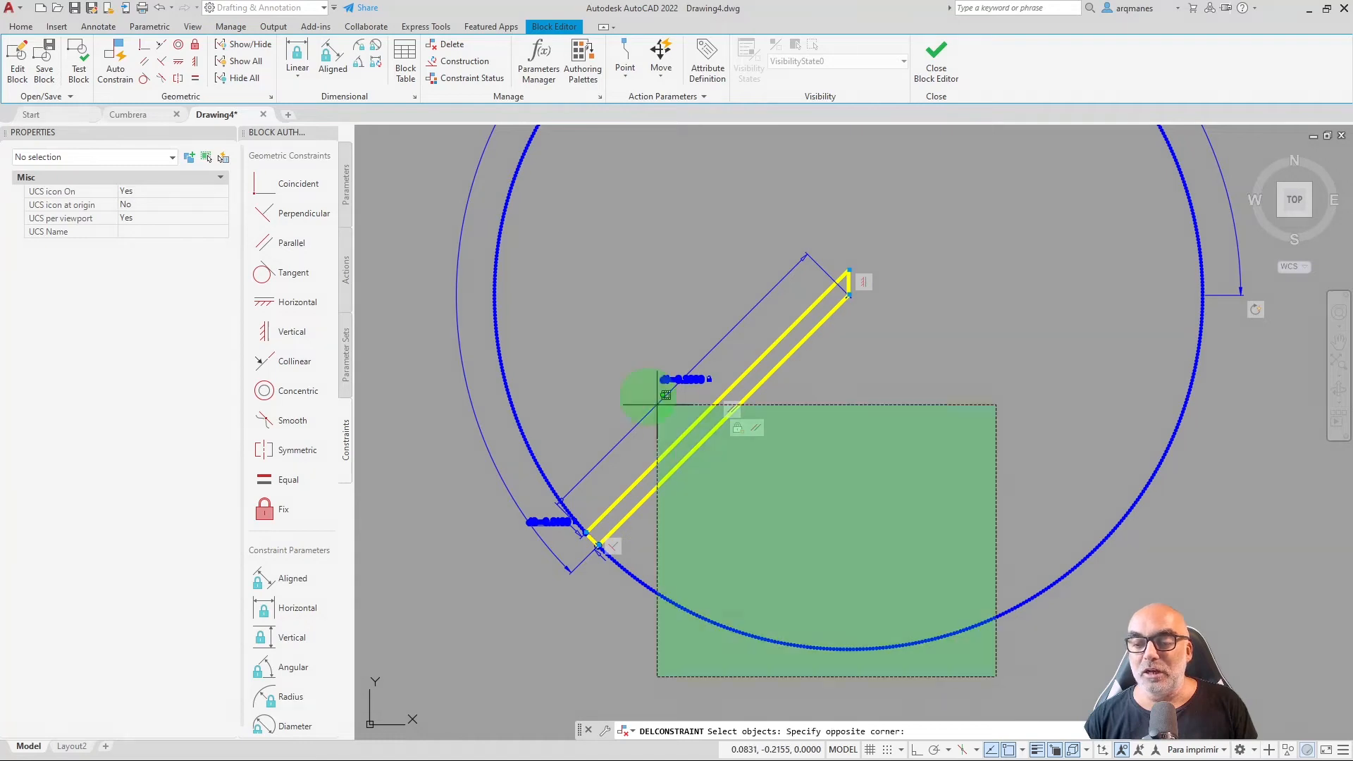
click(498, 205)
key(Return)
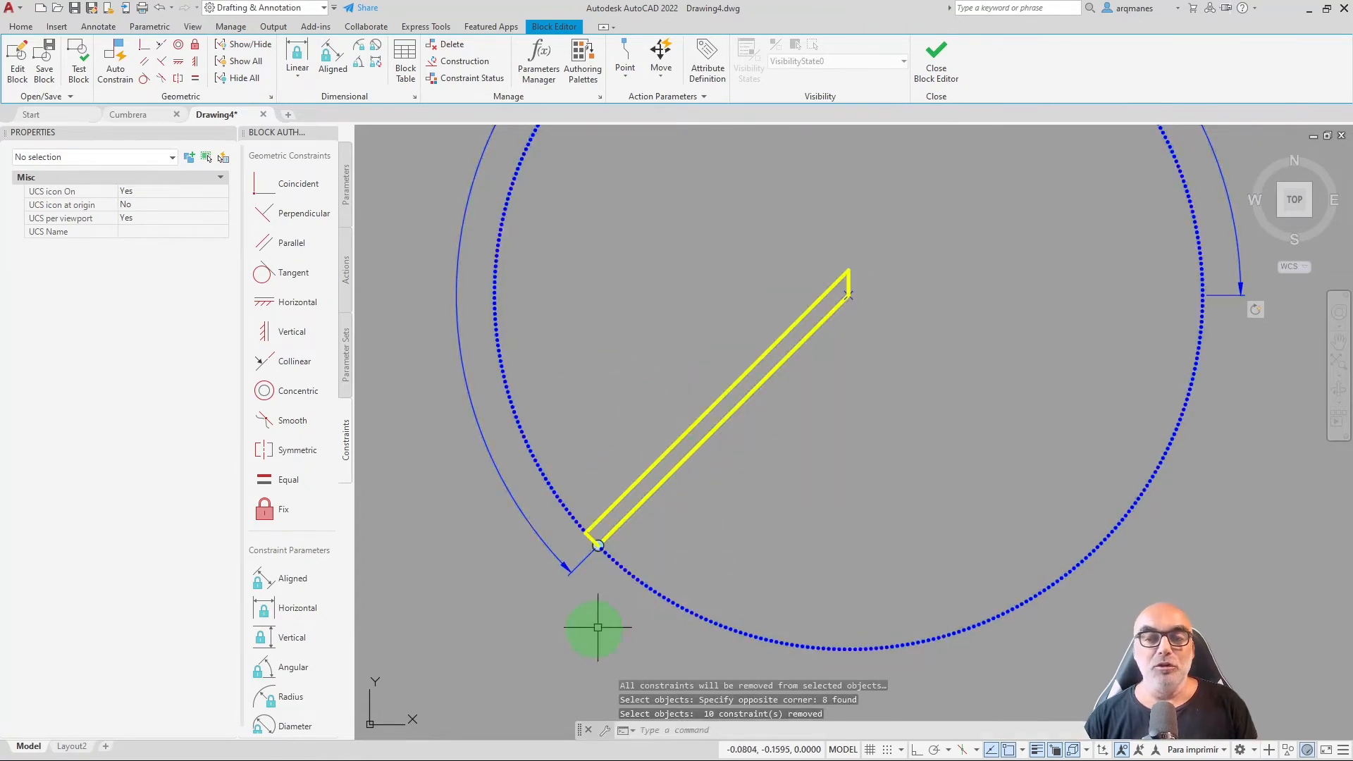
Add a fix constraint at the ridge end of the lower long line.
click(745, 395)
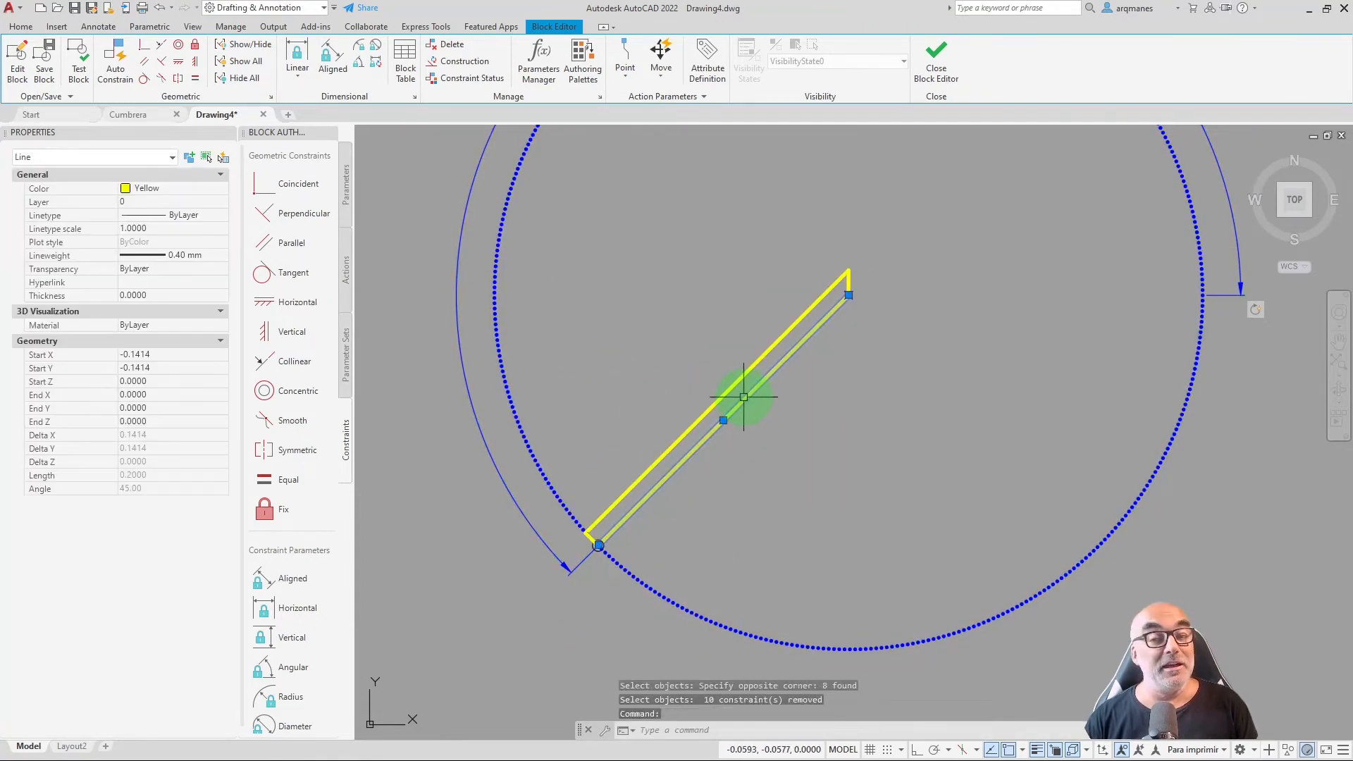
key(Escape)
click(283, 509)
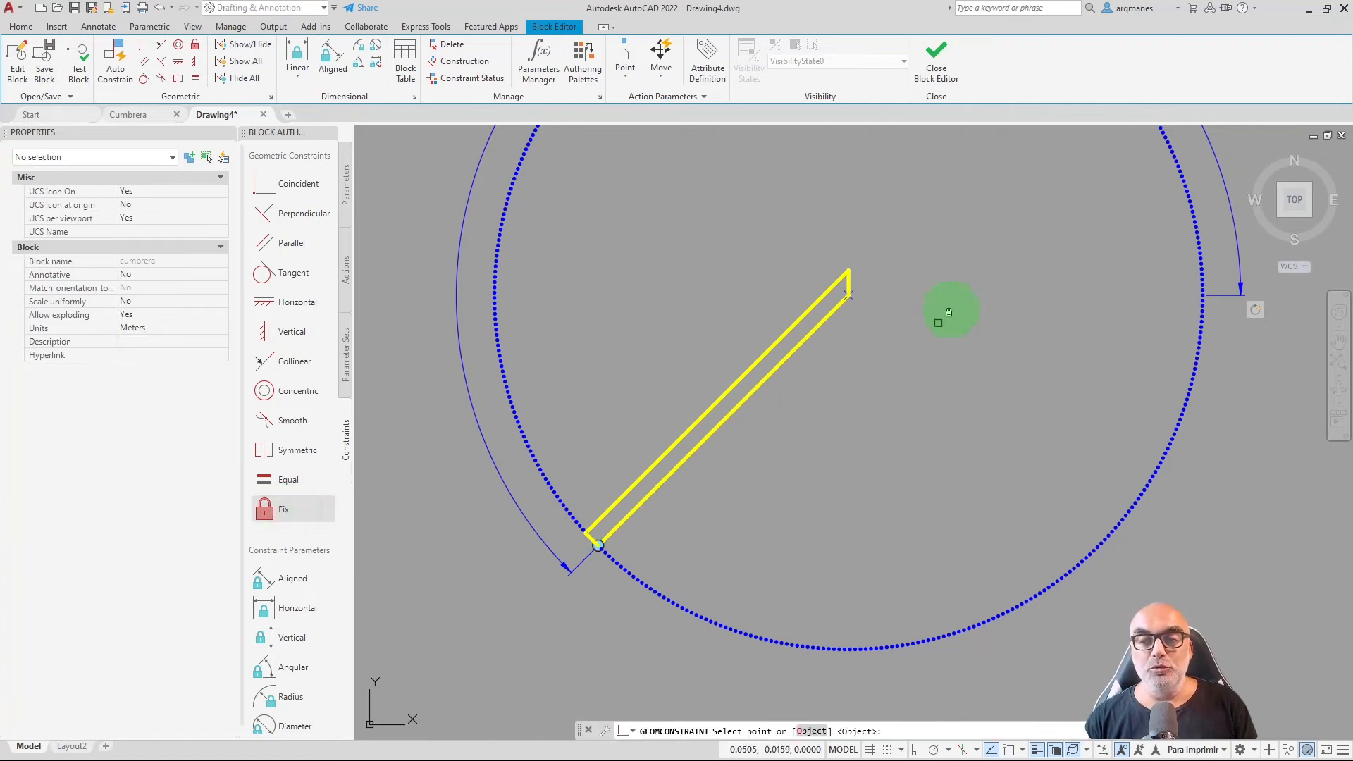
scroll(869, 272, up, 5)
click(730, 421)
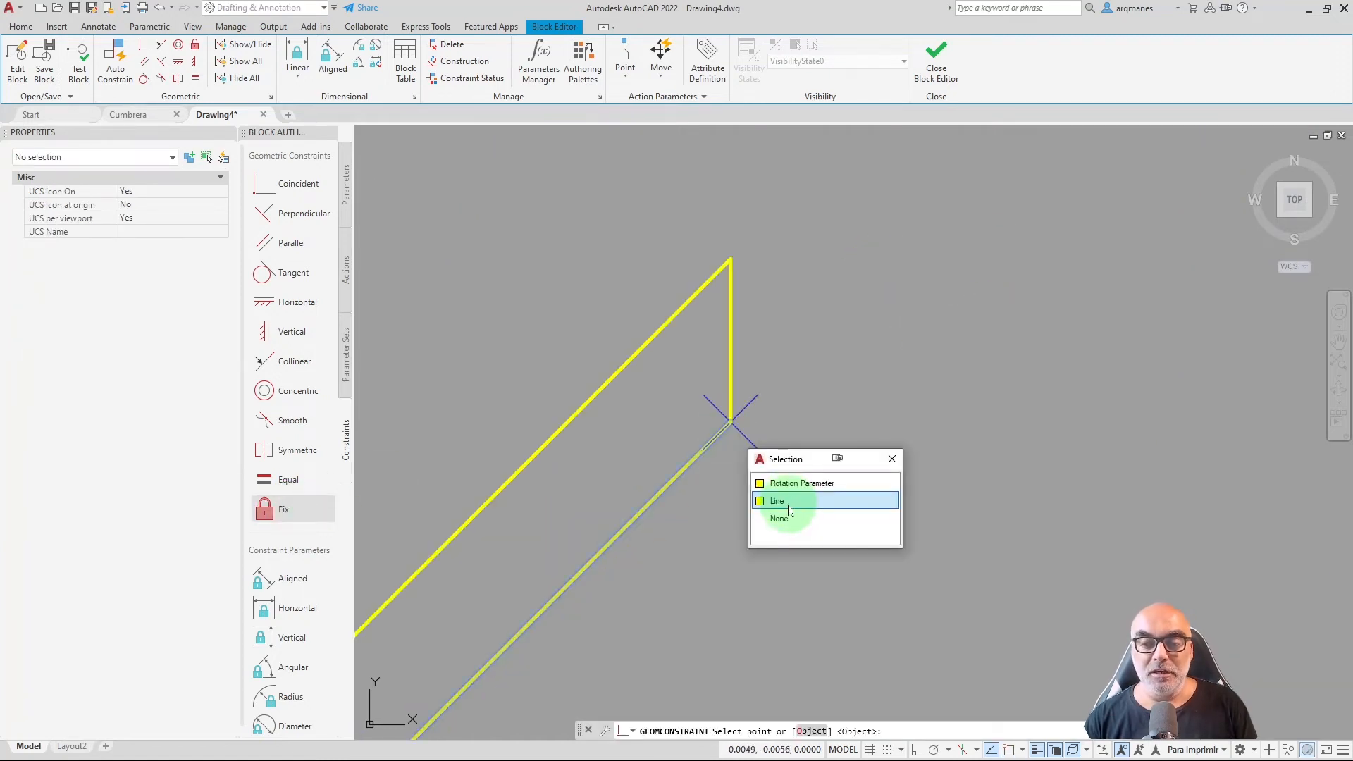
click(779, 501)
scroll(894, 308, down, 8)
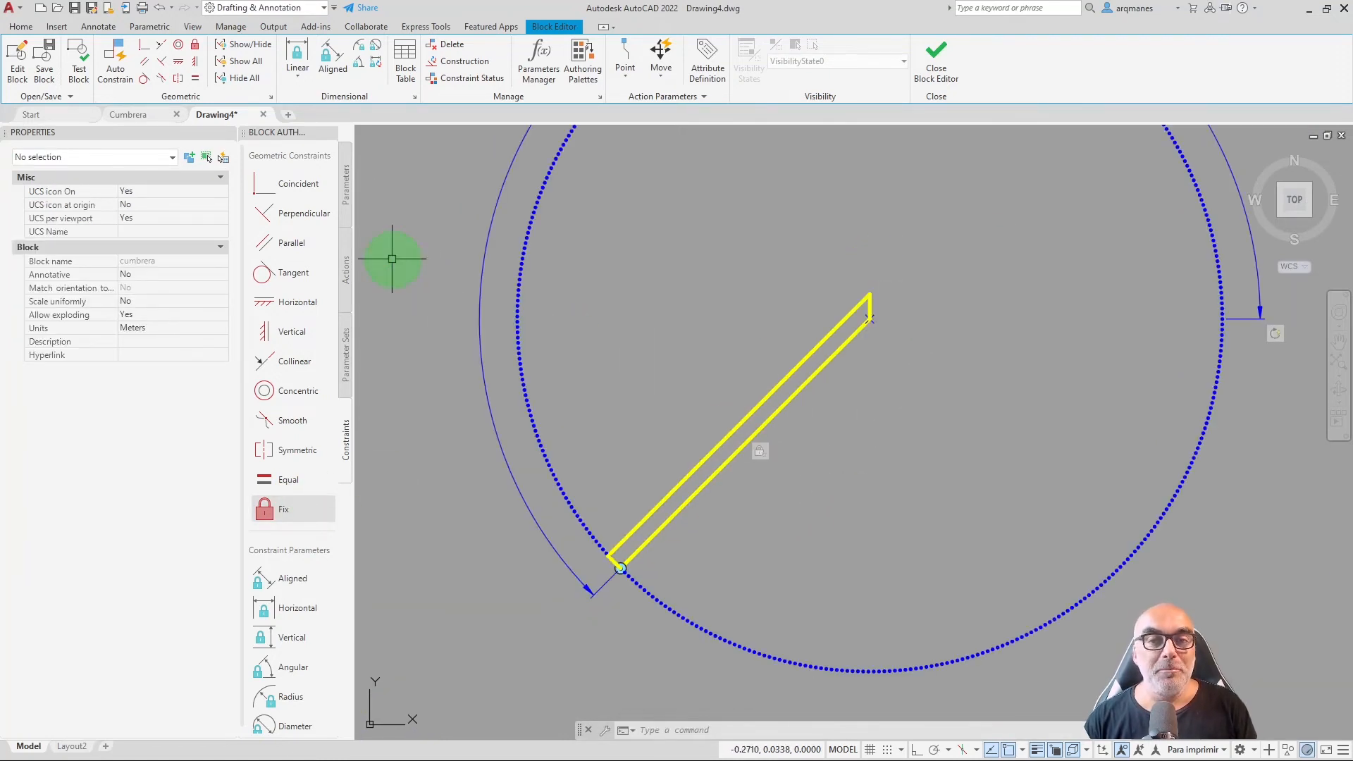
Add an aligned constraint parameter from the lower long line's ridge end to its free end, below the line, keeping d1=0.2000.
click(331, 59)
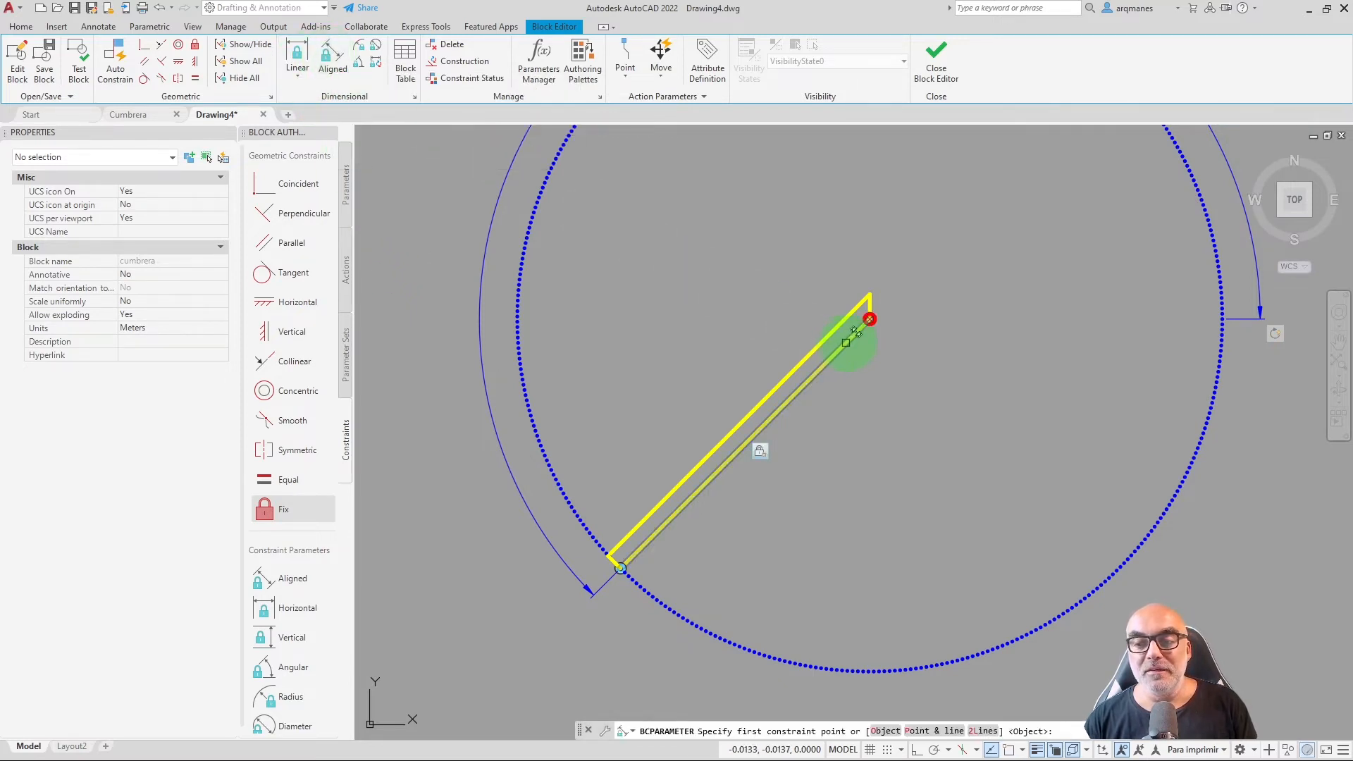
click(868, 320)
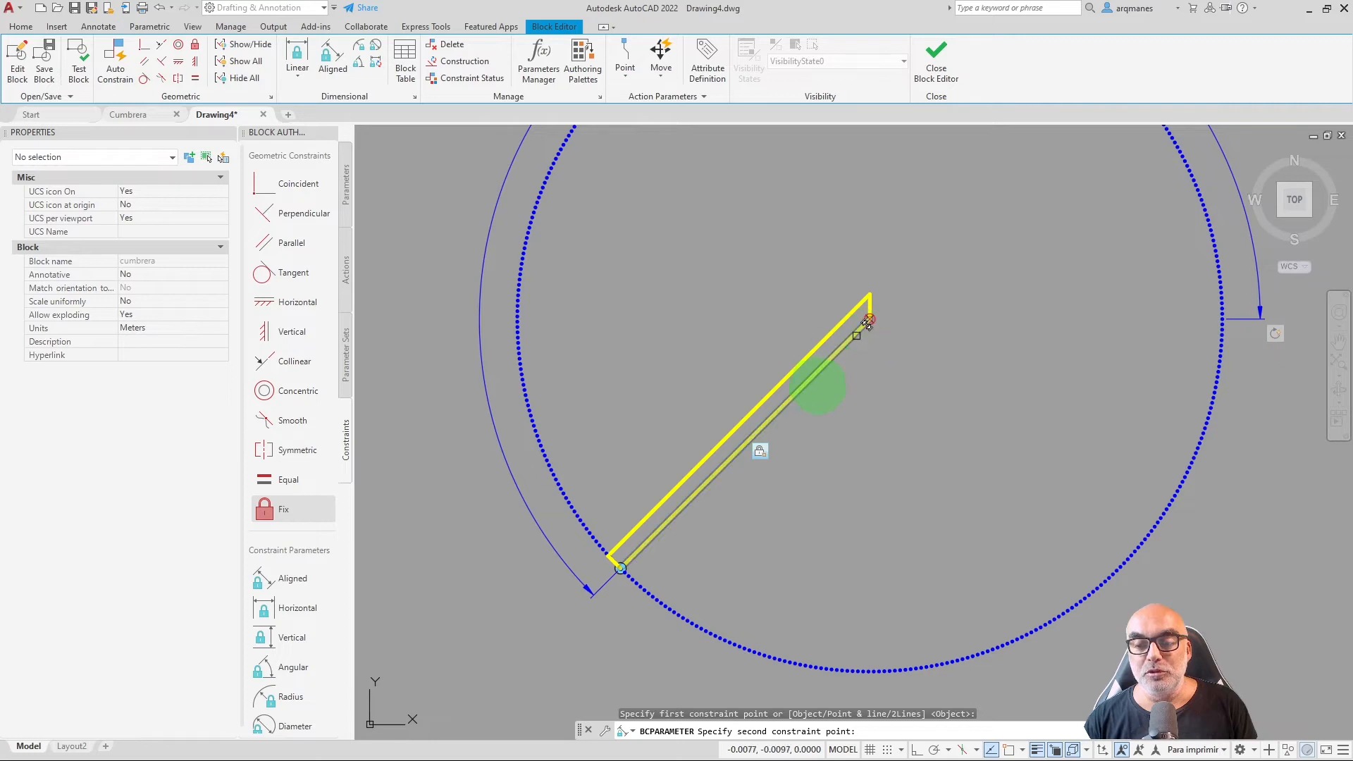
click(633, 554)
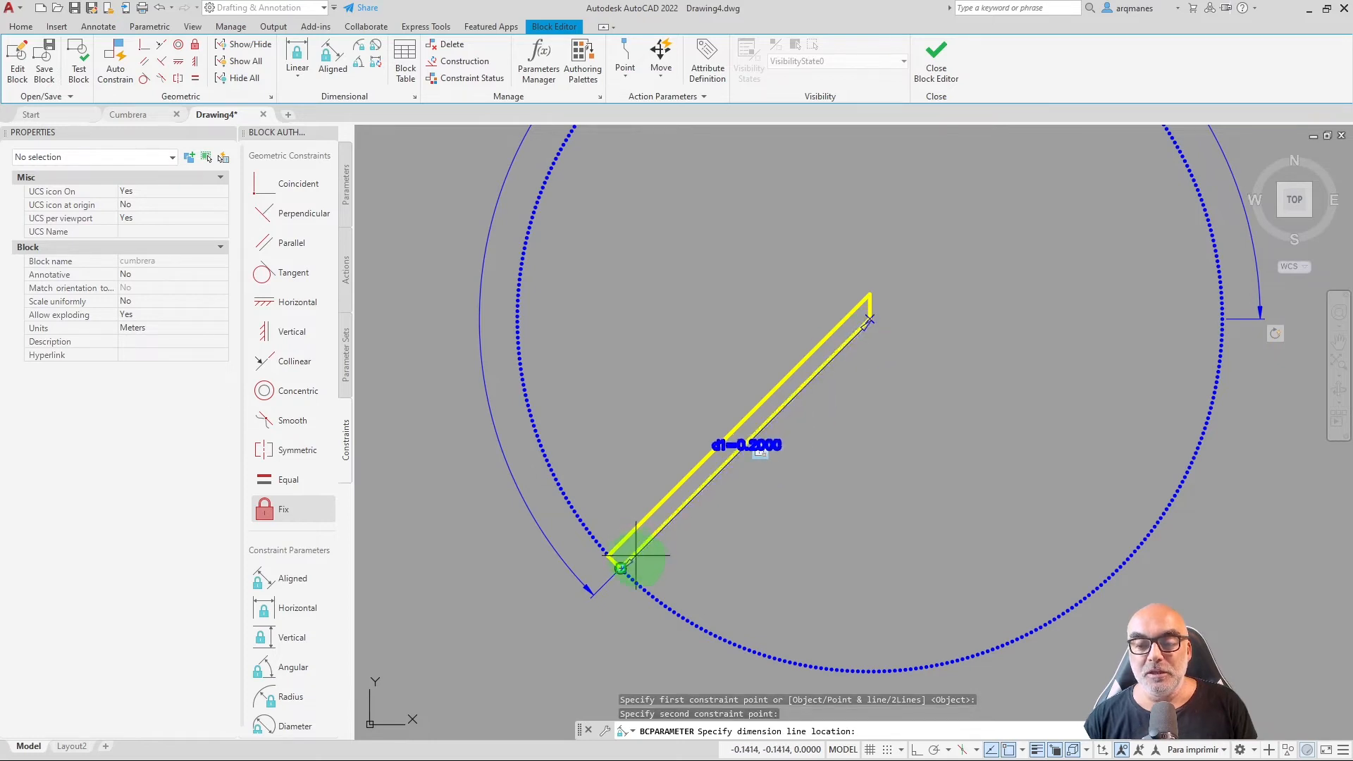
click(667, 582)
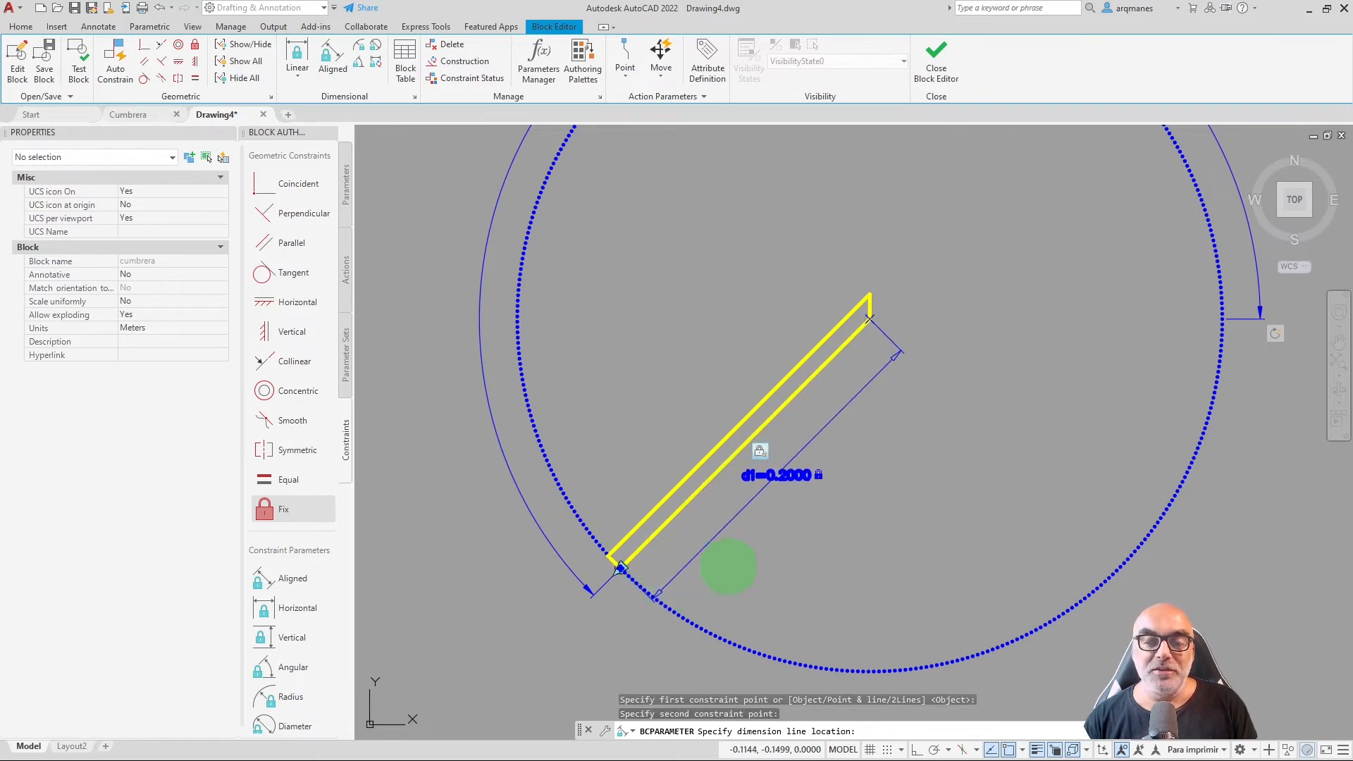
click(814, 484)
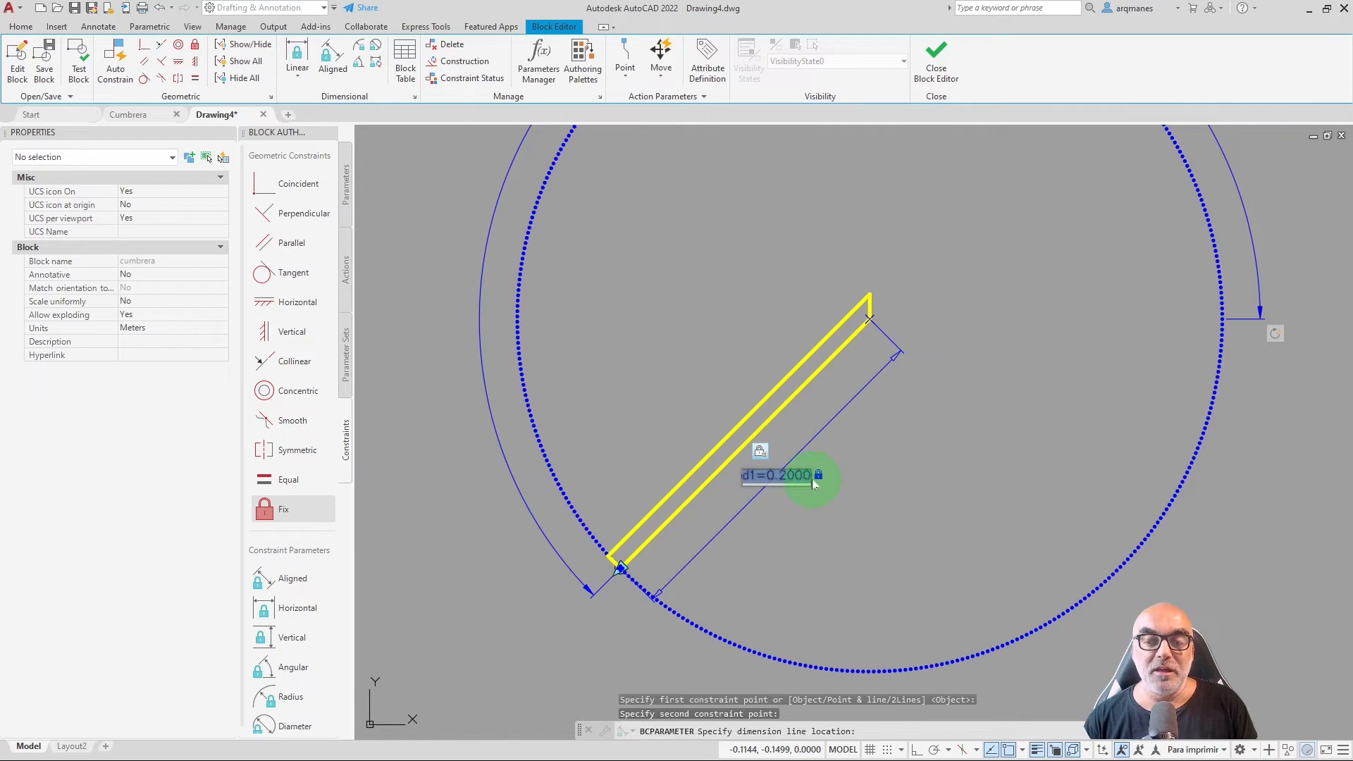
click(865, 495)
Set the number of grips of the lower long line's aligned parameter to 0.
click(779, 564)
click(695, 535)
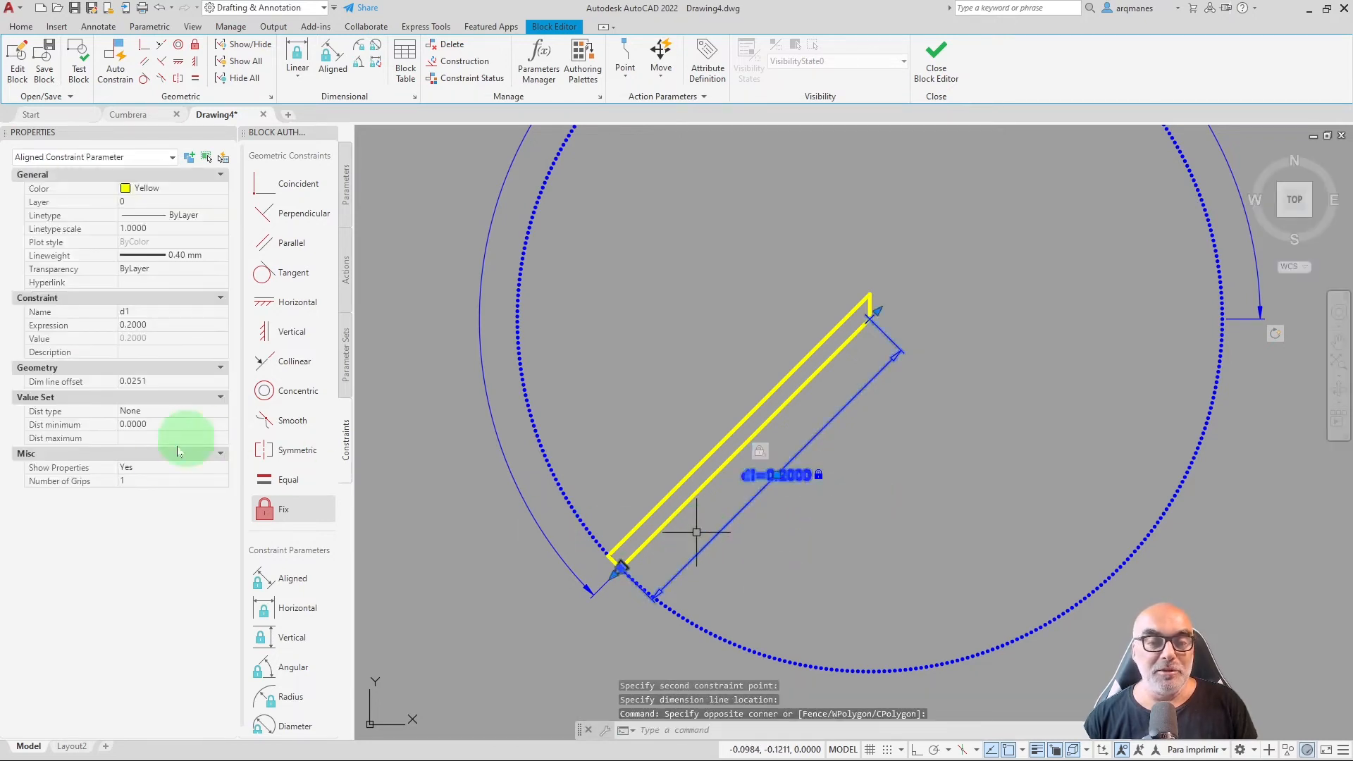
click(224, 483)
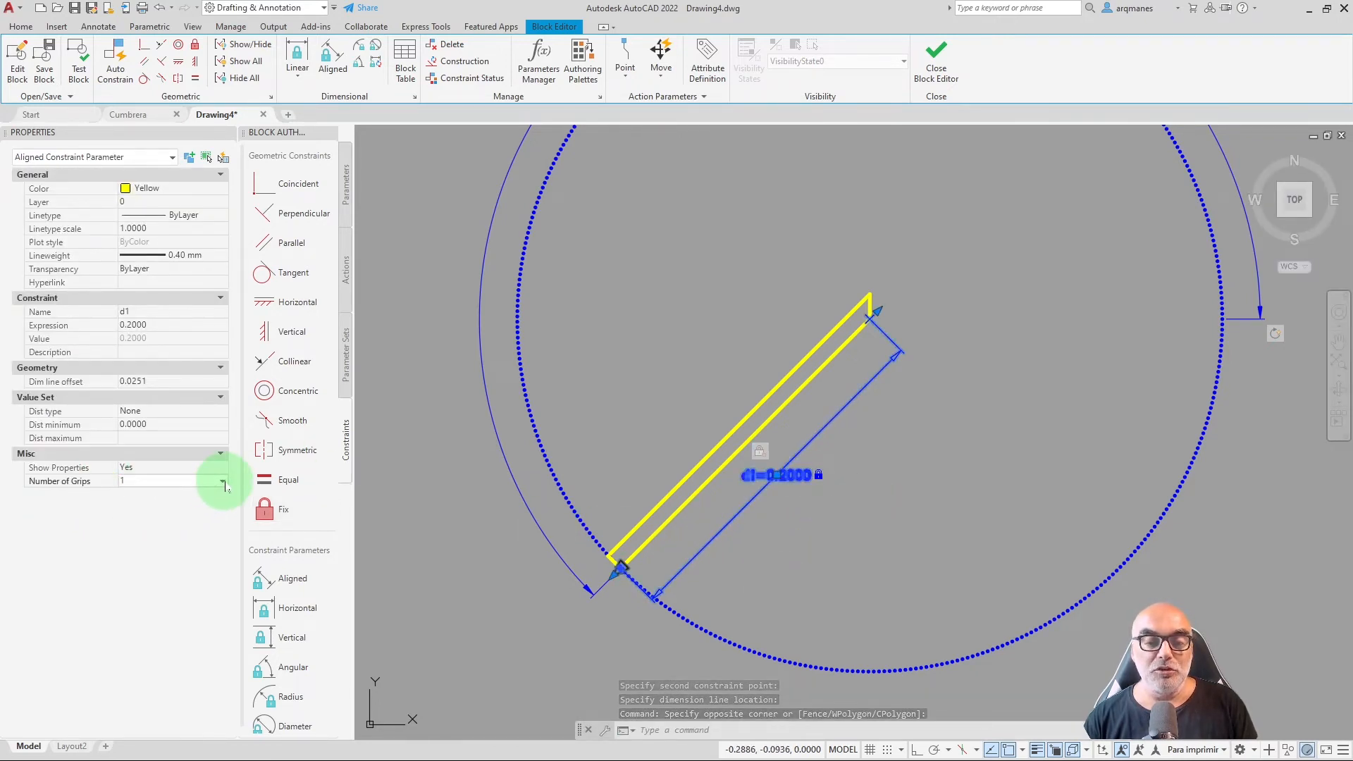
click(170, 491)
key(Escape)
key(Escape)
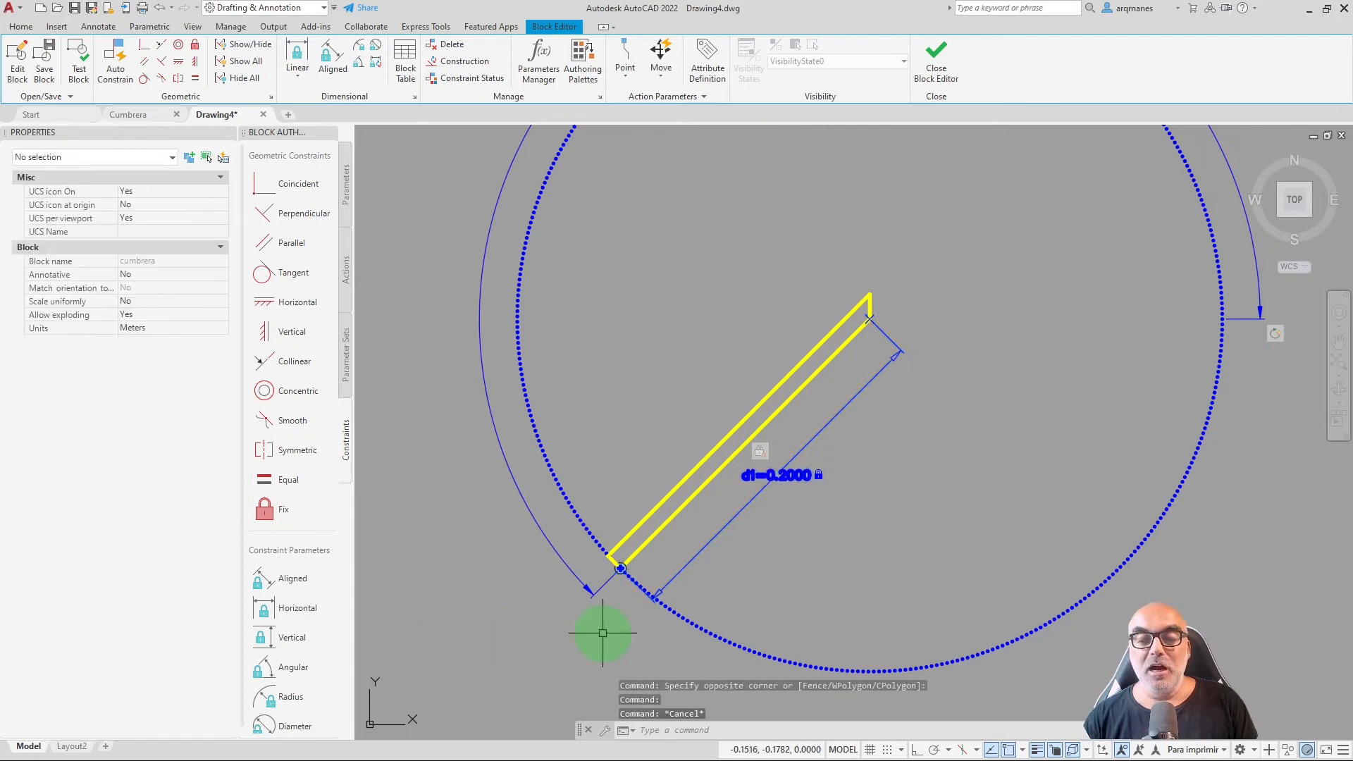
scroll(614, 604, up, 5)
scroll(650, 283, up, 2)
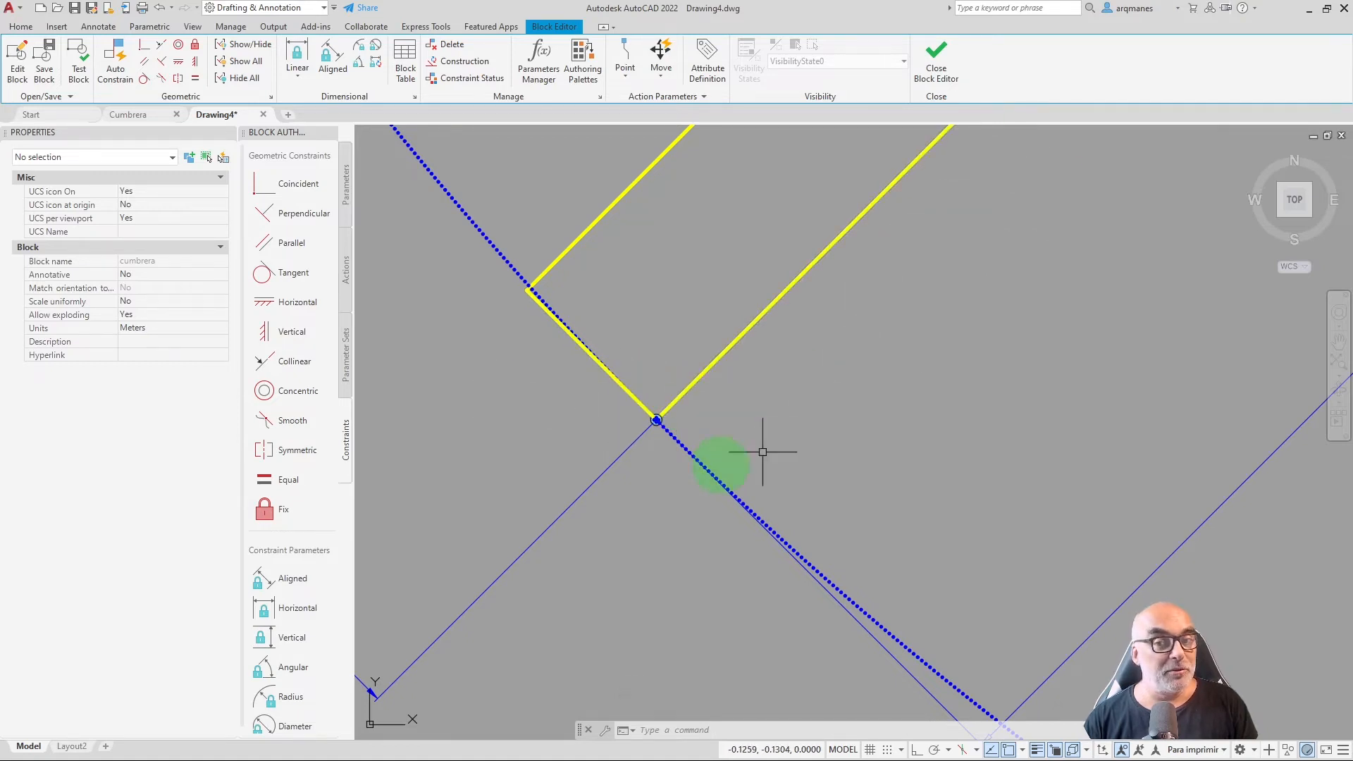
click(285, 215)
click(509, 301)
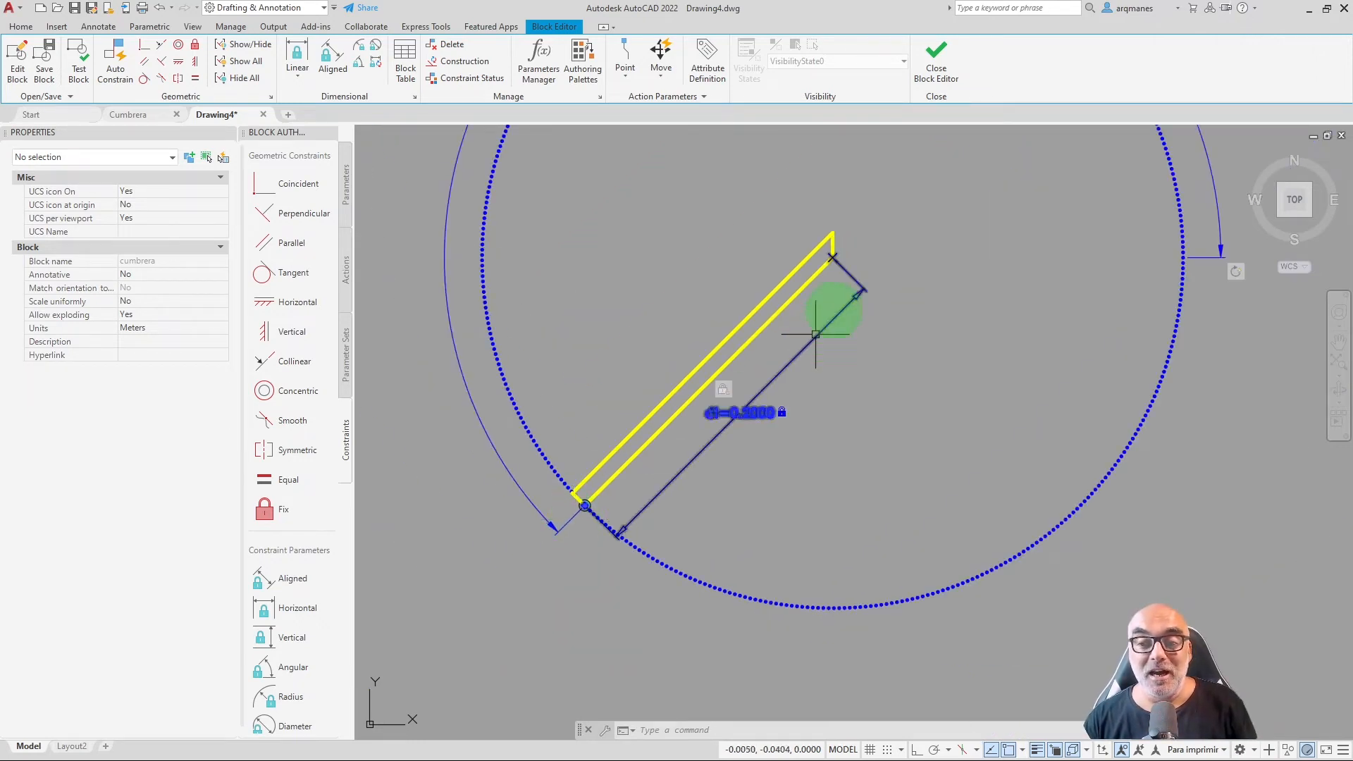
scroll(860, 205, up, 5)
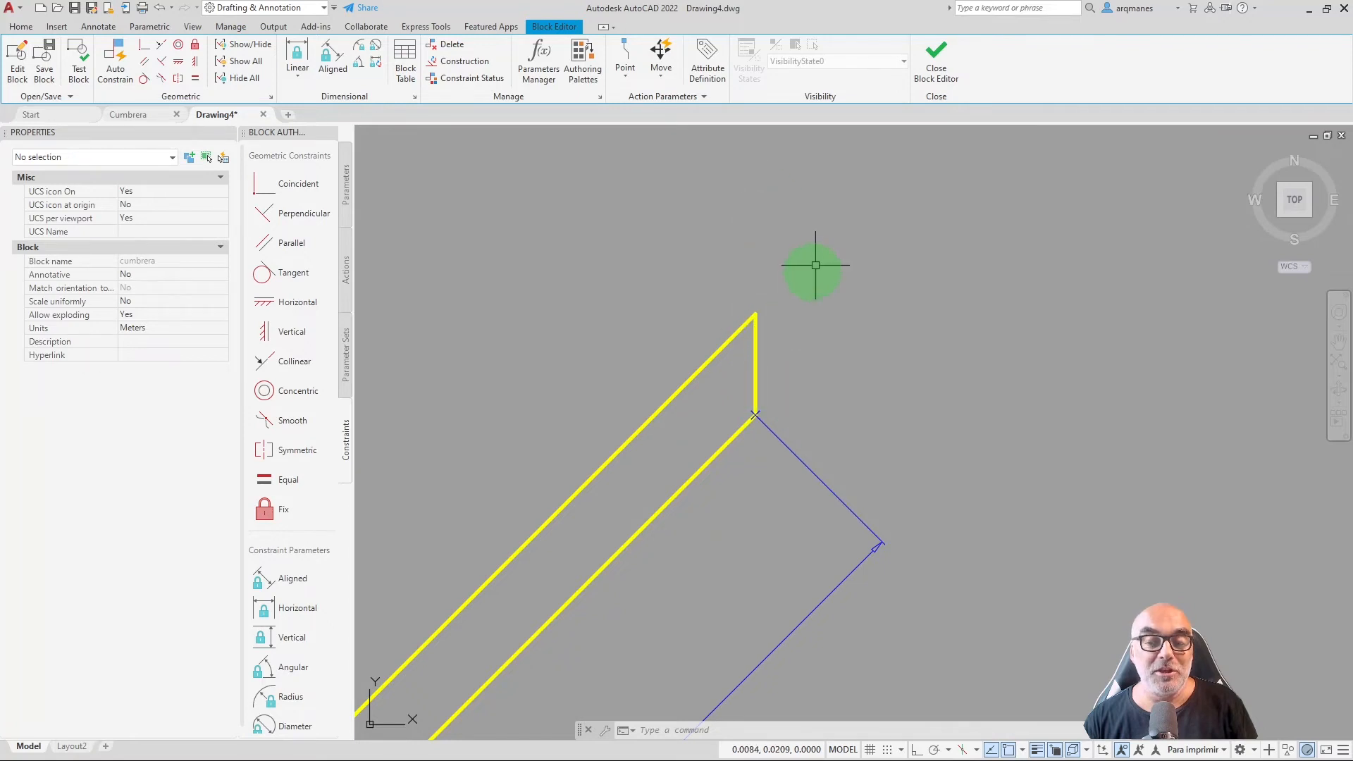
scroll(815, 265, down, 6)
Make the lower long line's free end coincident with the short end line's lower end, and constrain the two lines perpendicular.
scroll(676, 416, up, 7)
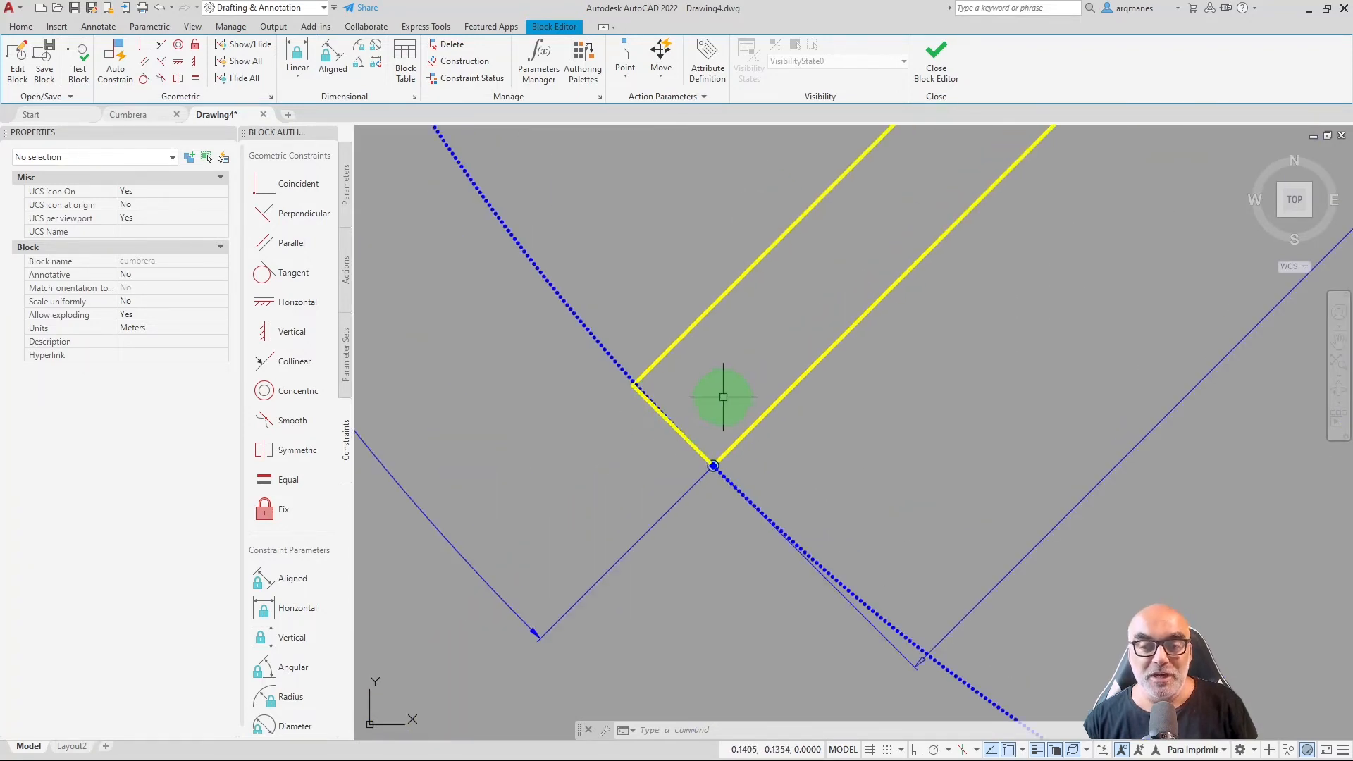
click(299, 184)
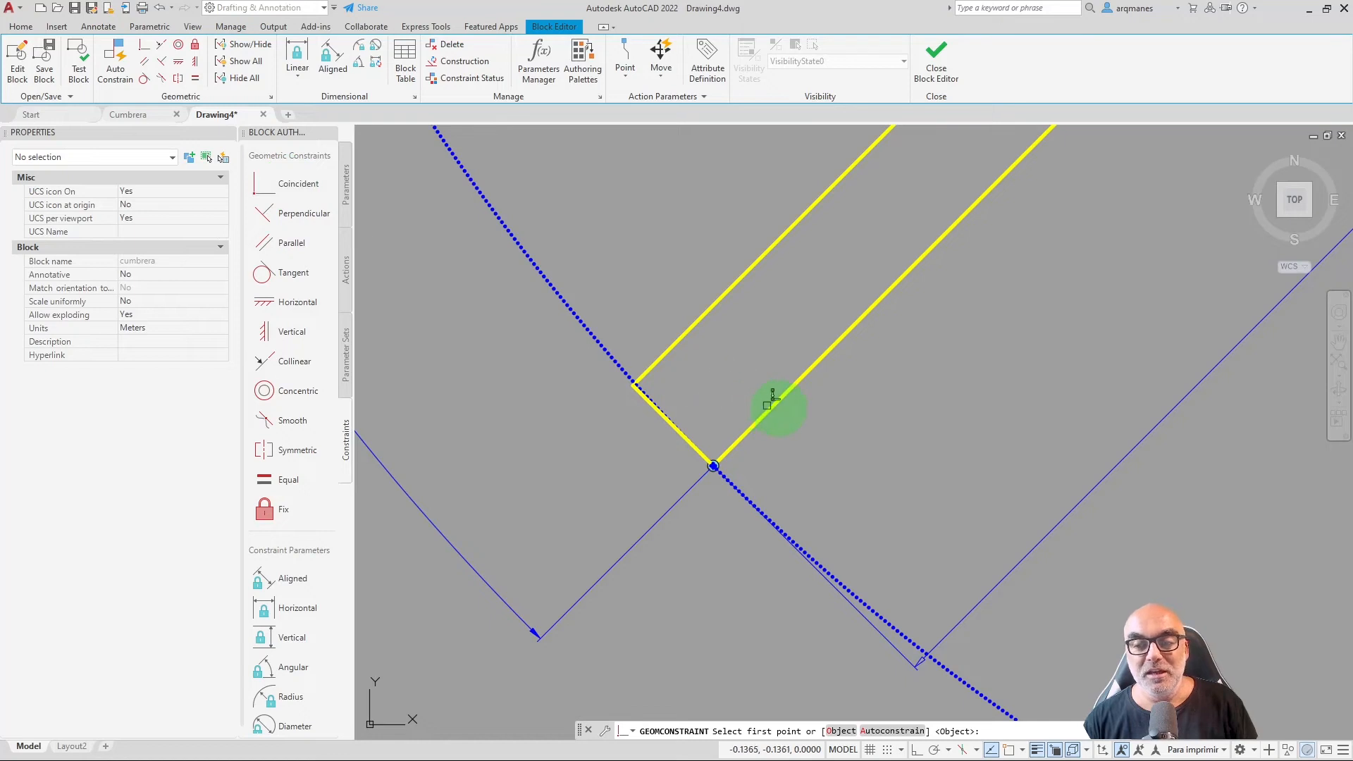
click(781, 403)
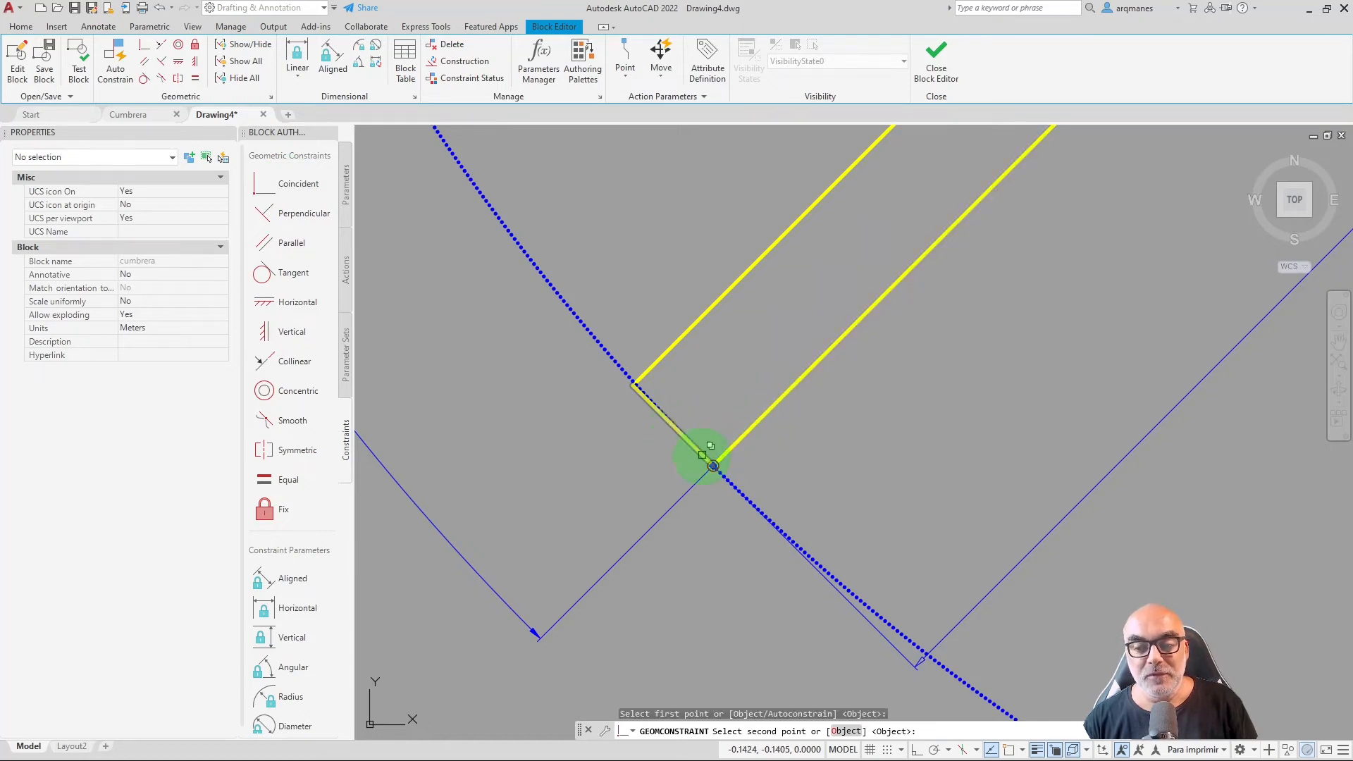
click(713, 466)
click(302, 213)
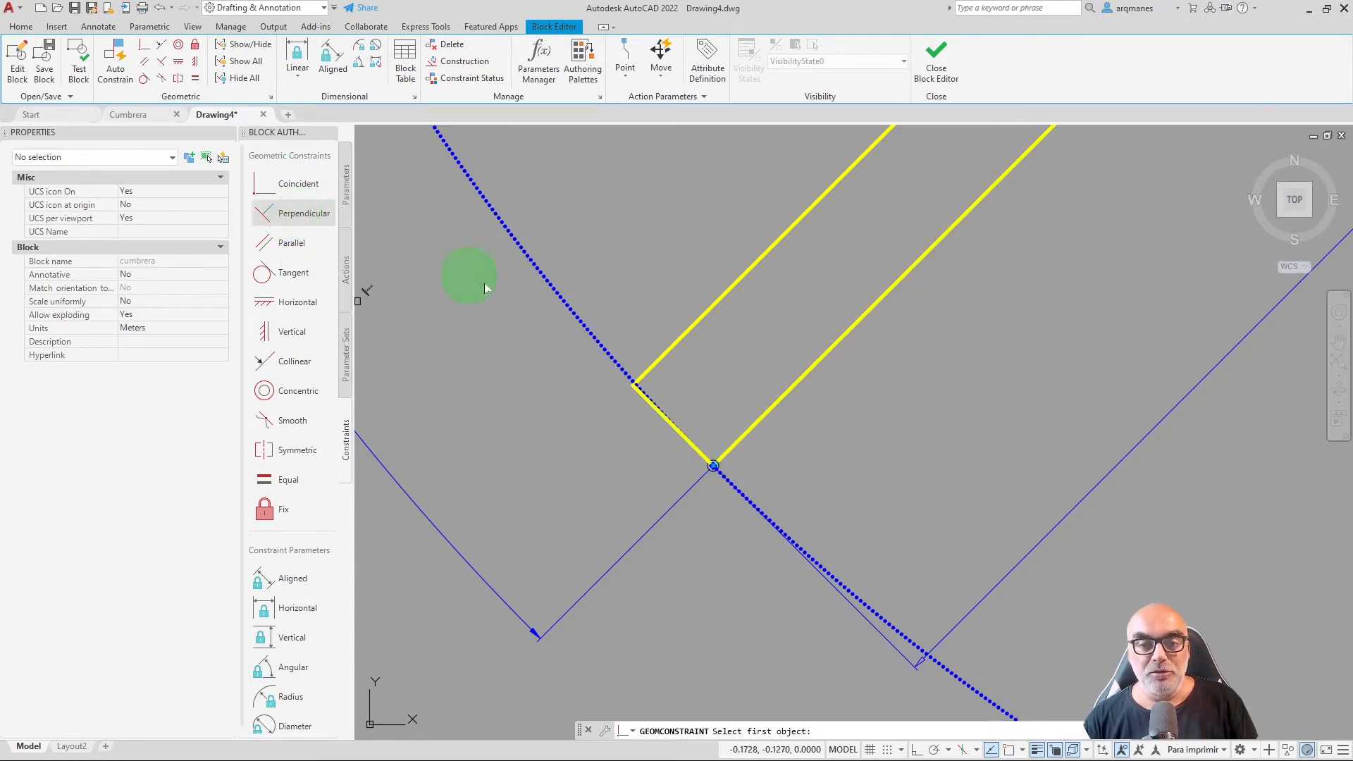
click(765, 422)
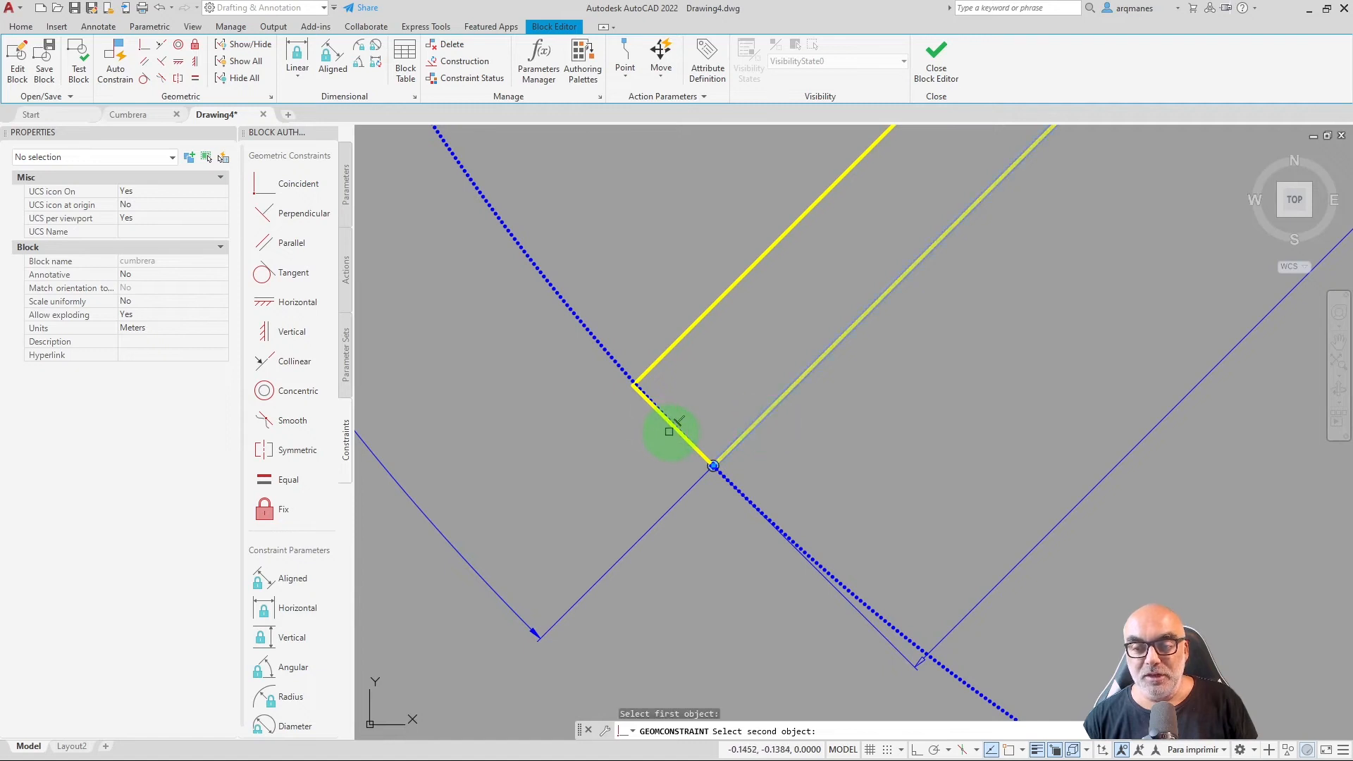
click(678, 436)
Make the short end line's upper end coincident with the upper long line's free end, and constrain those two lines perpendicular.
click(278, 185)
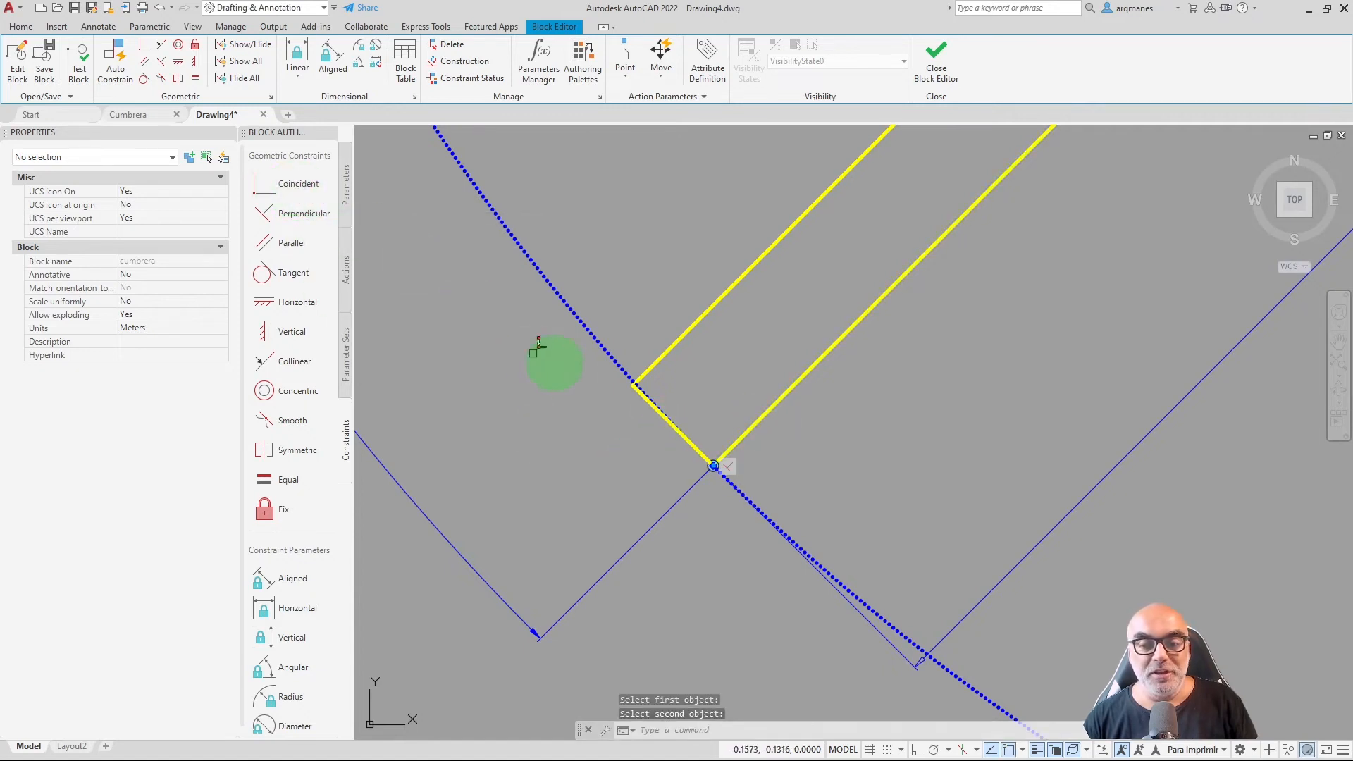
click(669, 428)
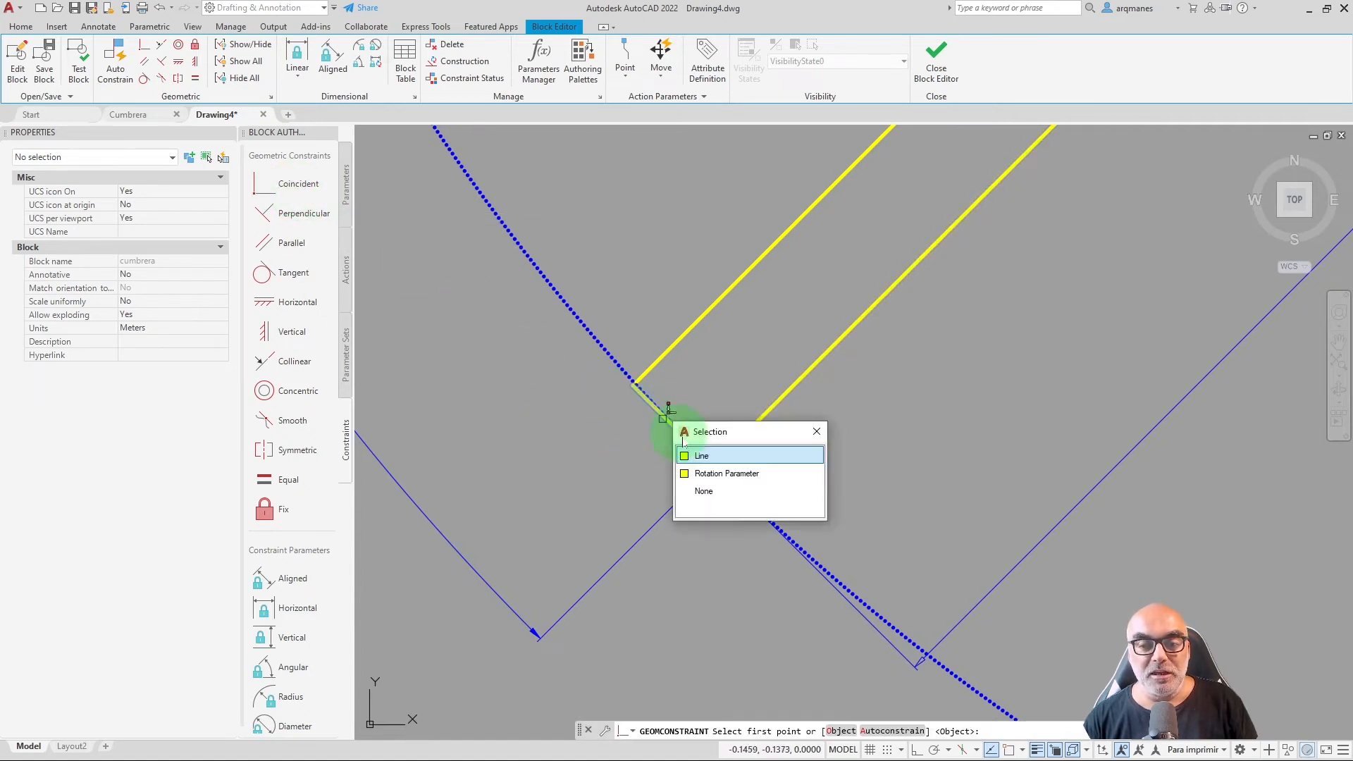
click(725, 459)
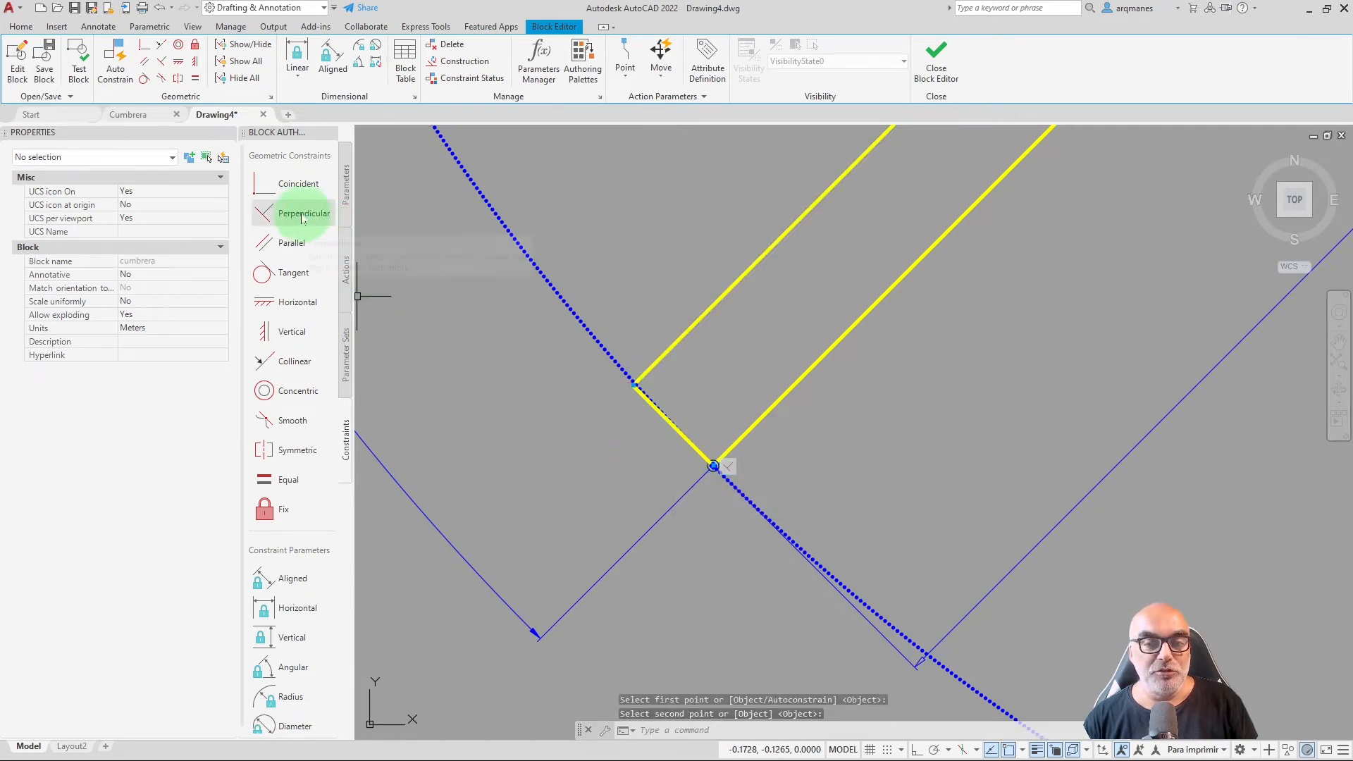
click(663, 415)
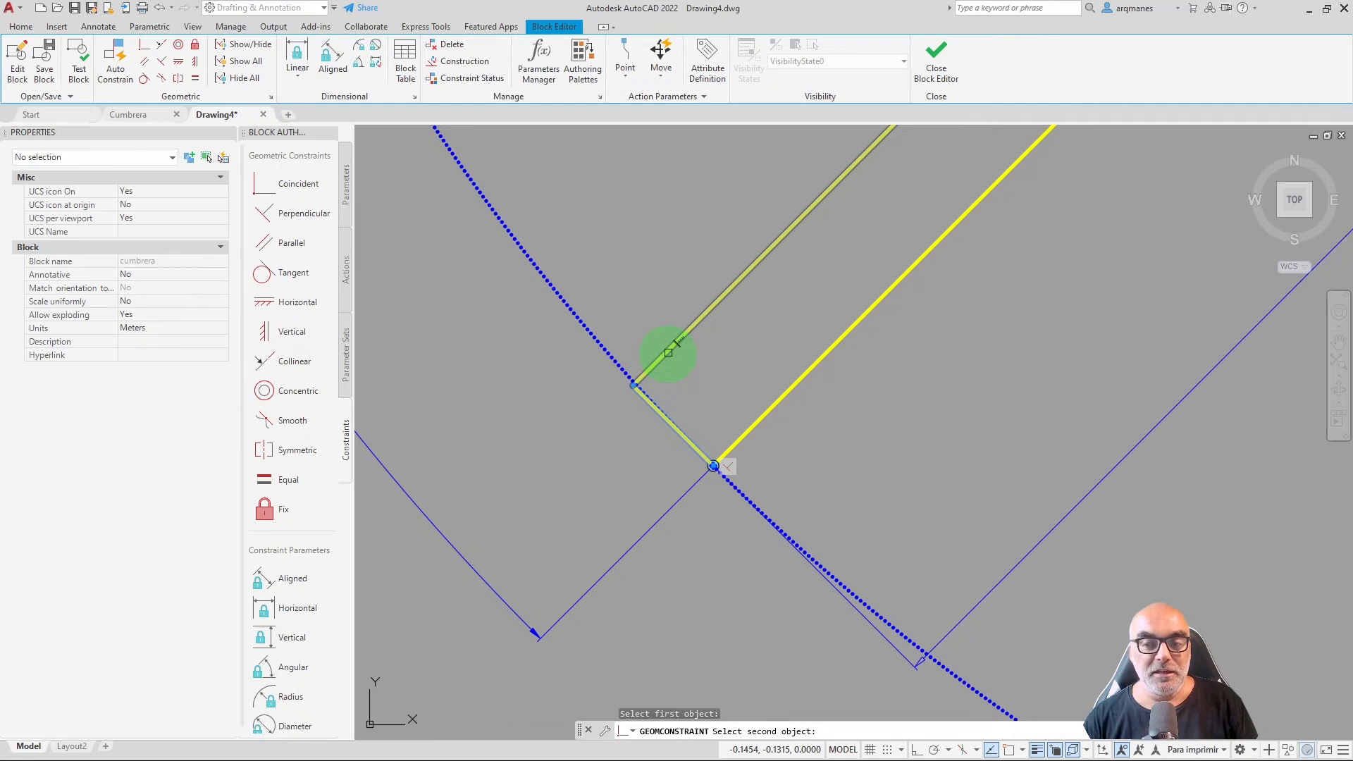
click(668, 352)
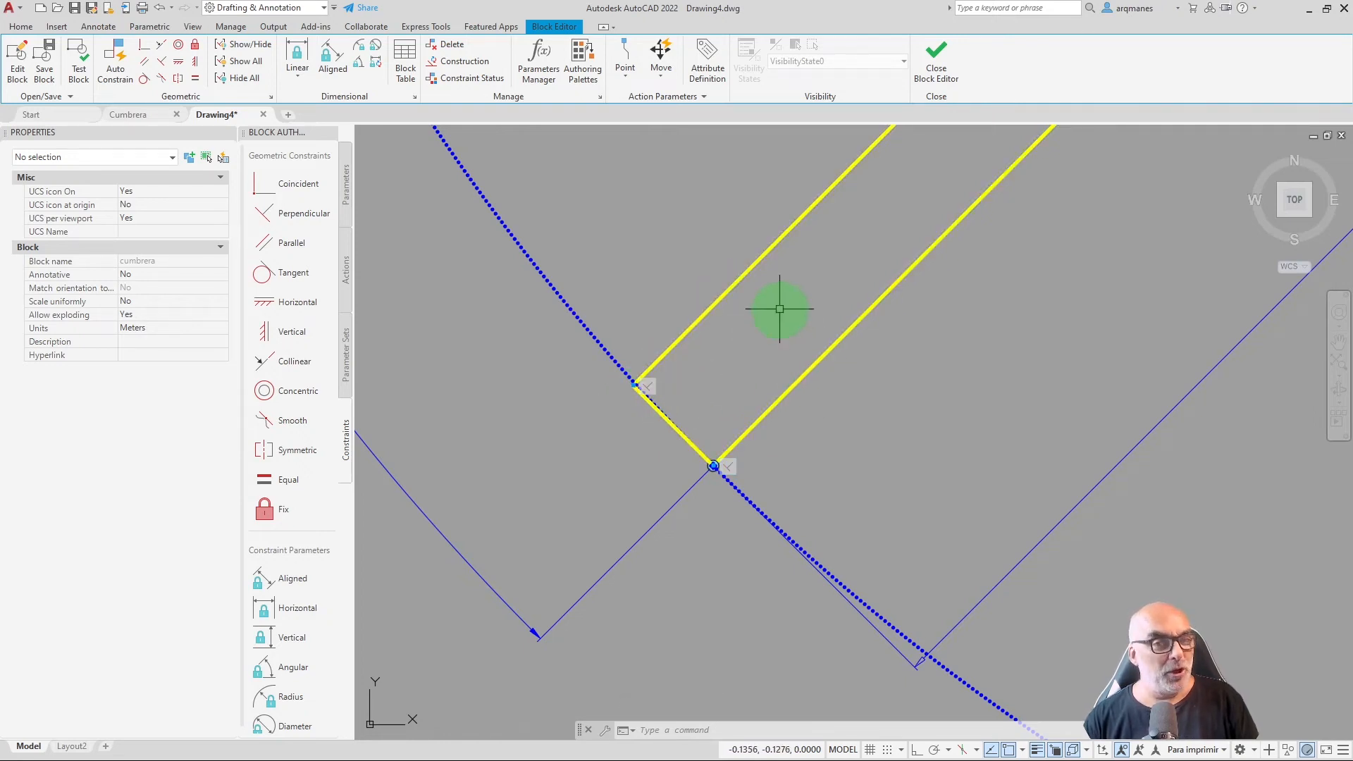
Delete the coincident and perpendicular constraints between the upper long line and the short end line.
click(455, 46)
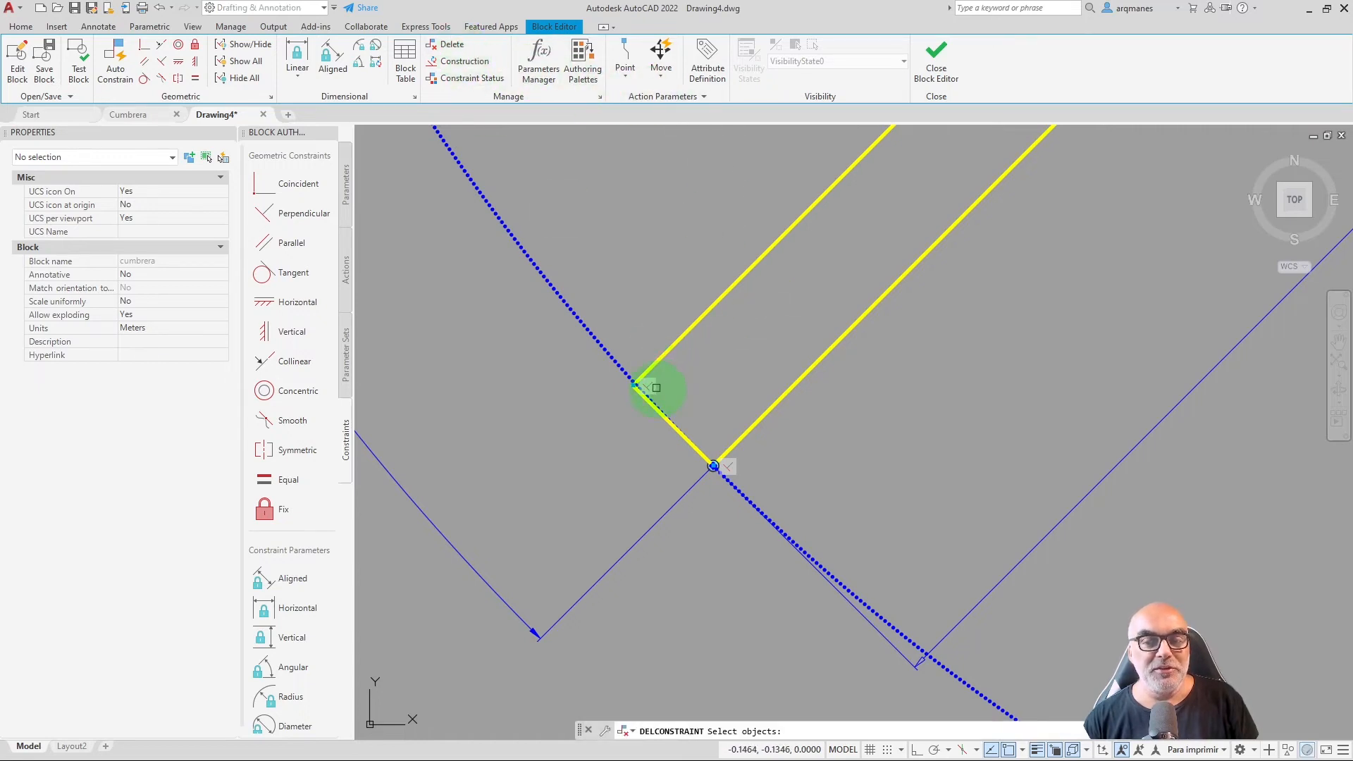
click(656, 387)
click(645, 370)
key(Return)
key(Escape)
key(Escape)
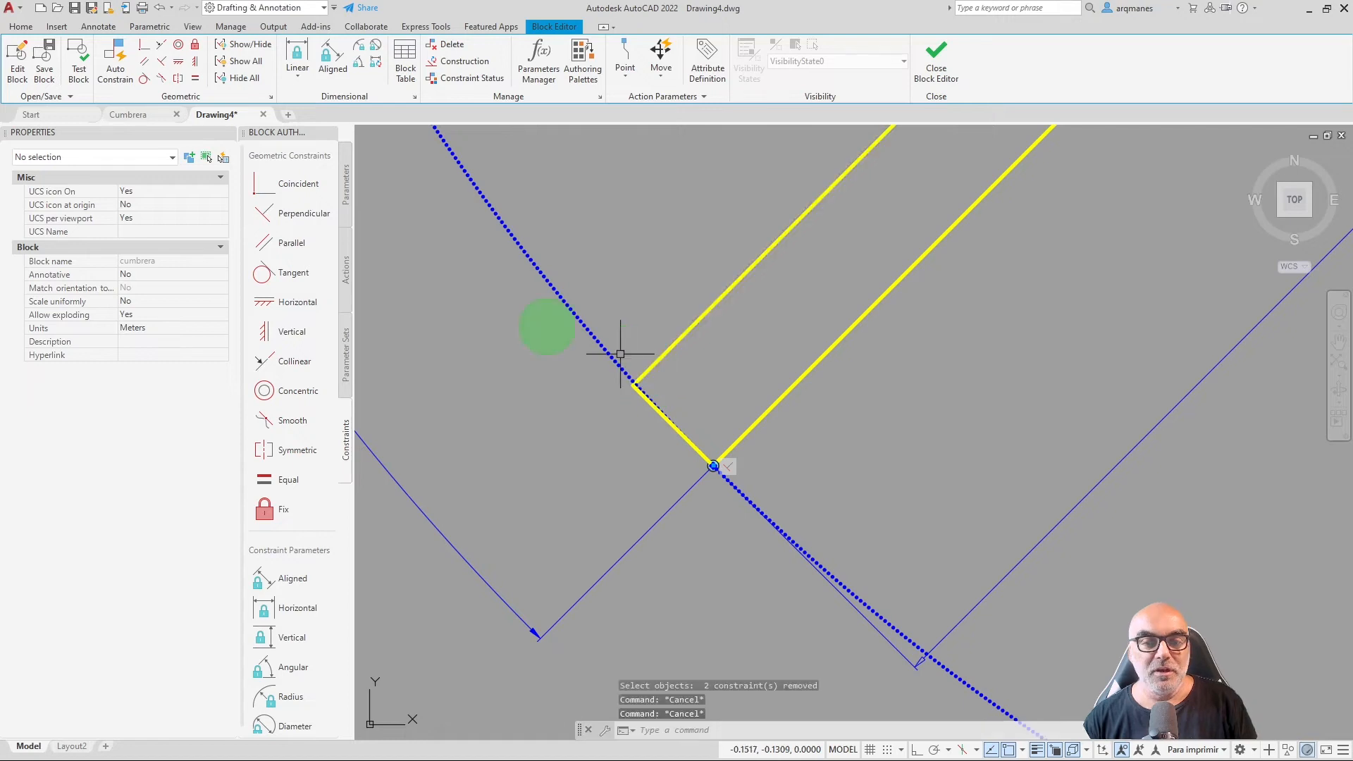
Make the short end line's upper end coincident with the upper long line's free end.
click(316, 184)
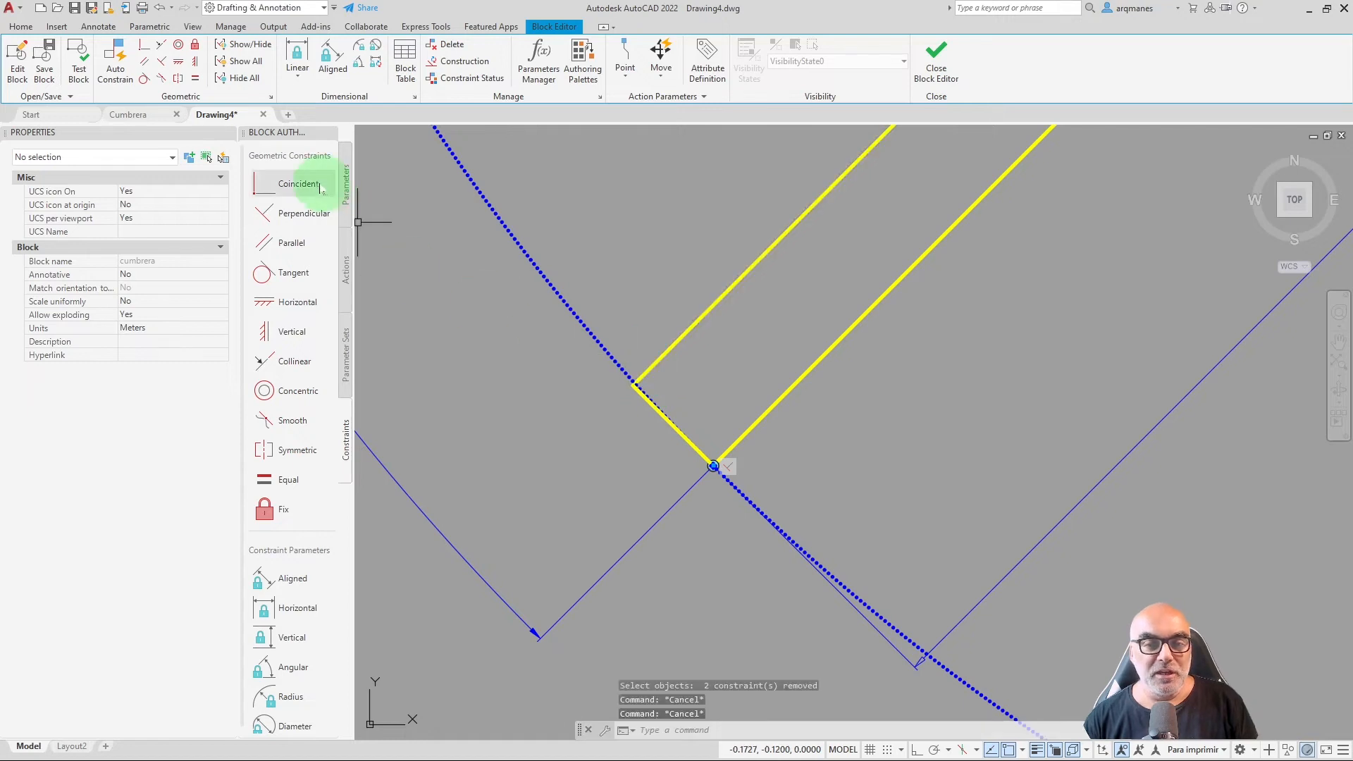
click(644, 396)
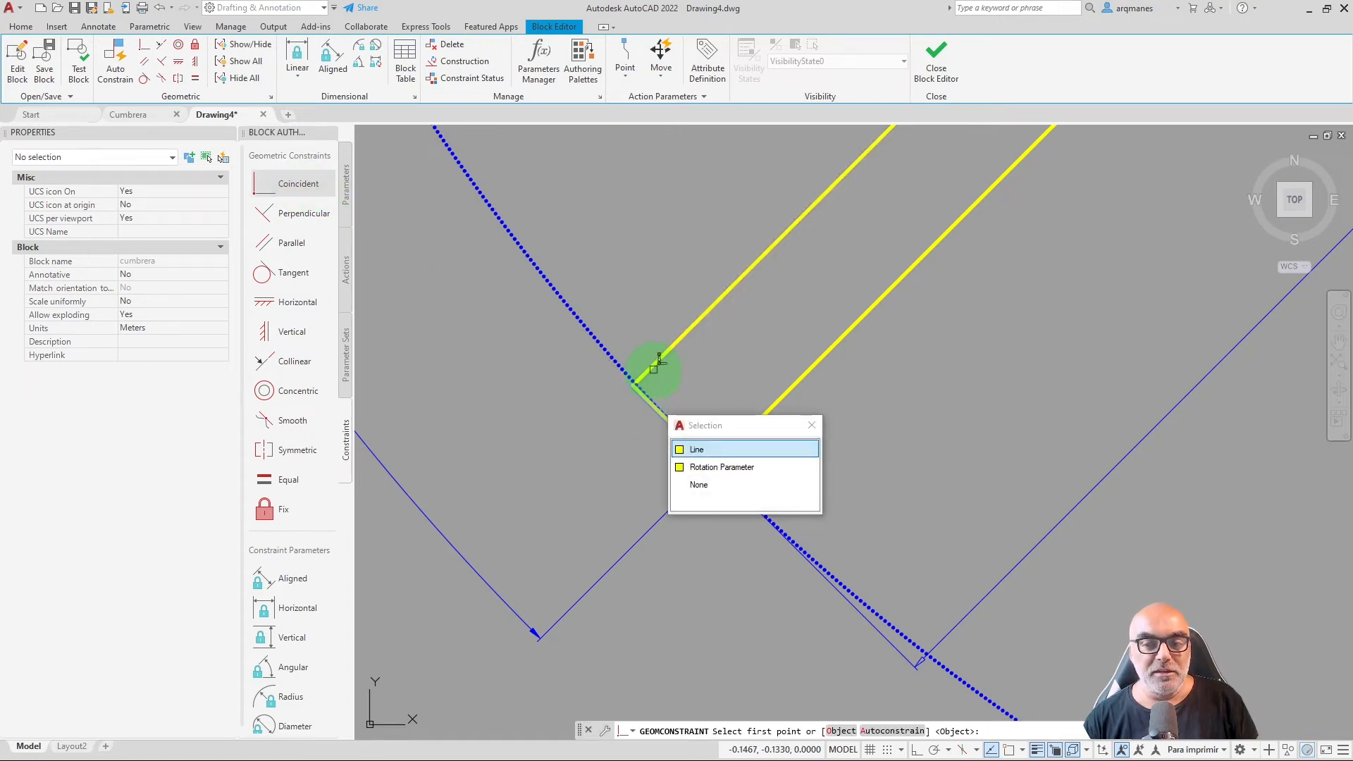
click(720, 449)
key(Escape)
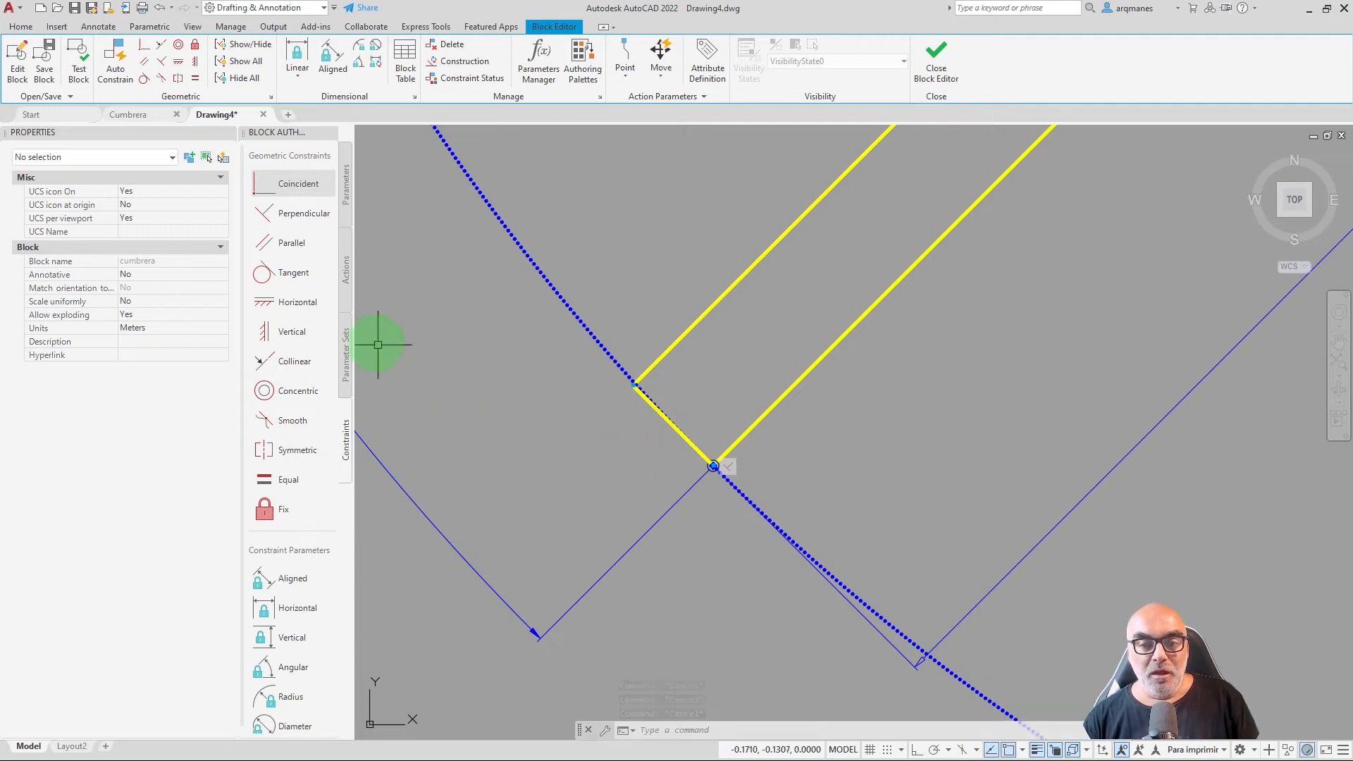
Constrain the upper long line parallel to the lower long line.
click(292, 247)
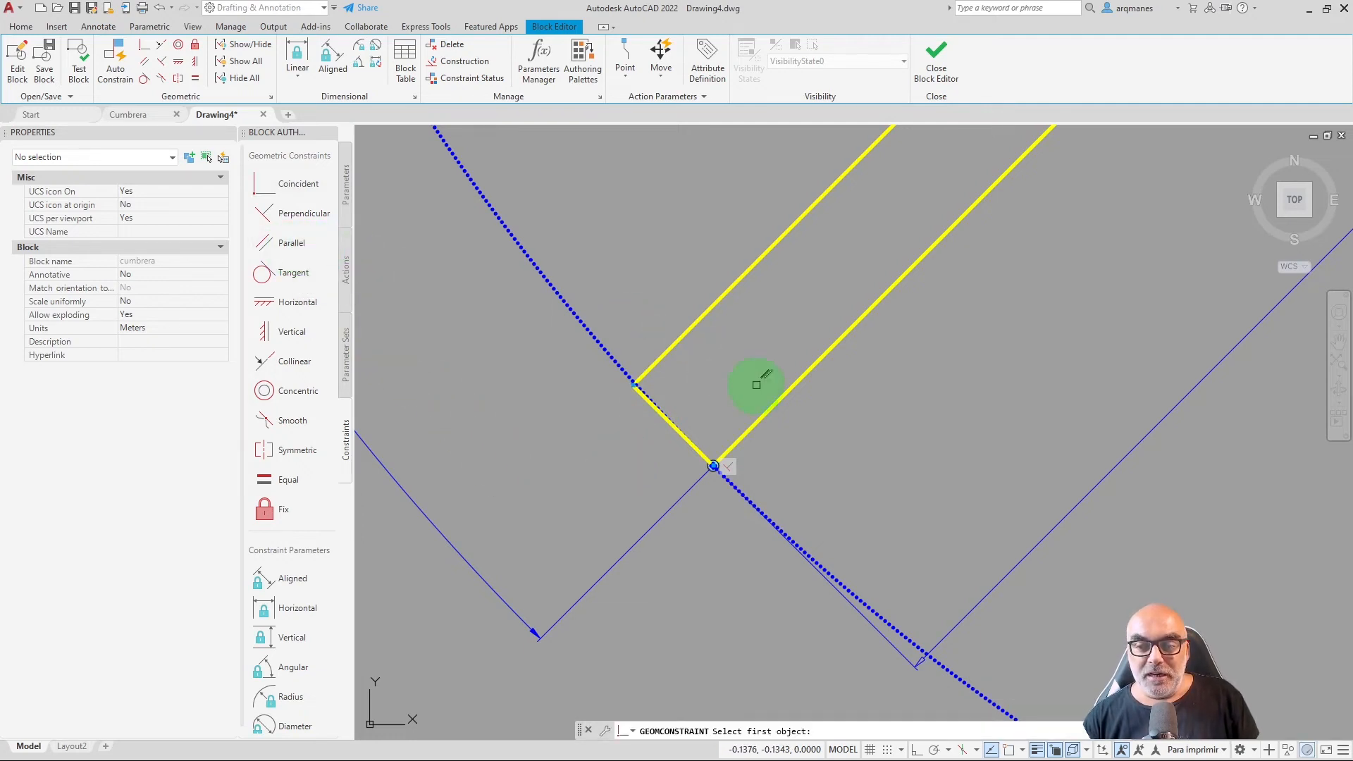
click(778, 404)
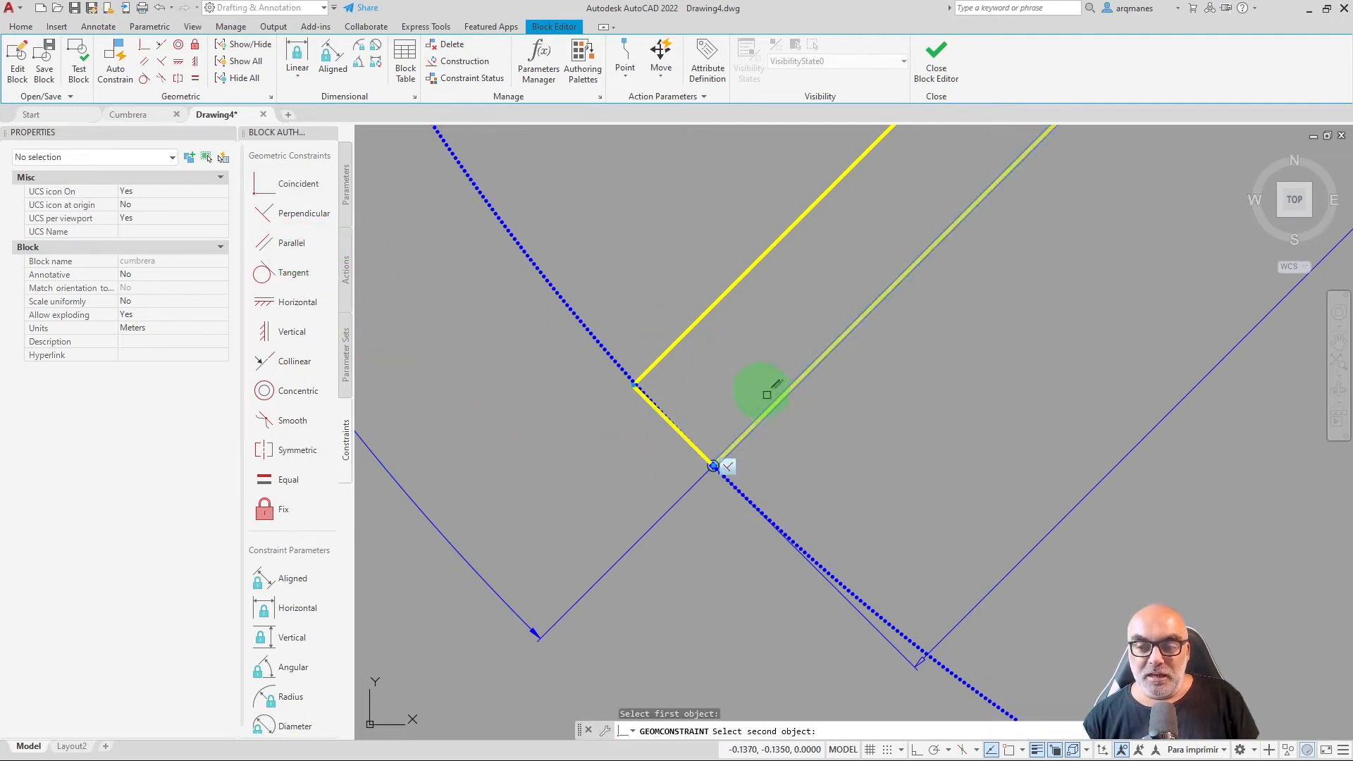
click(701, 323)
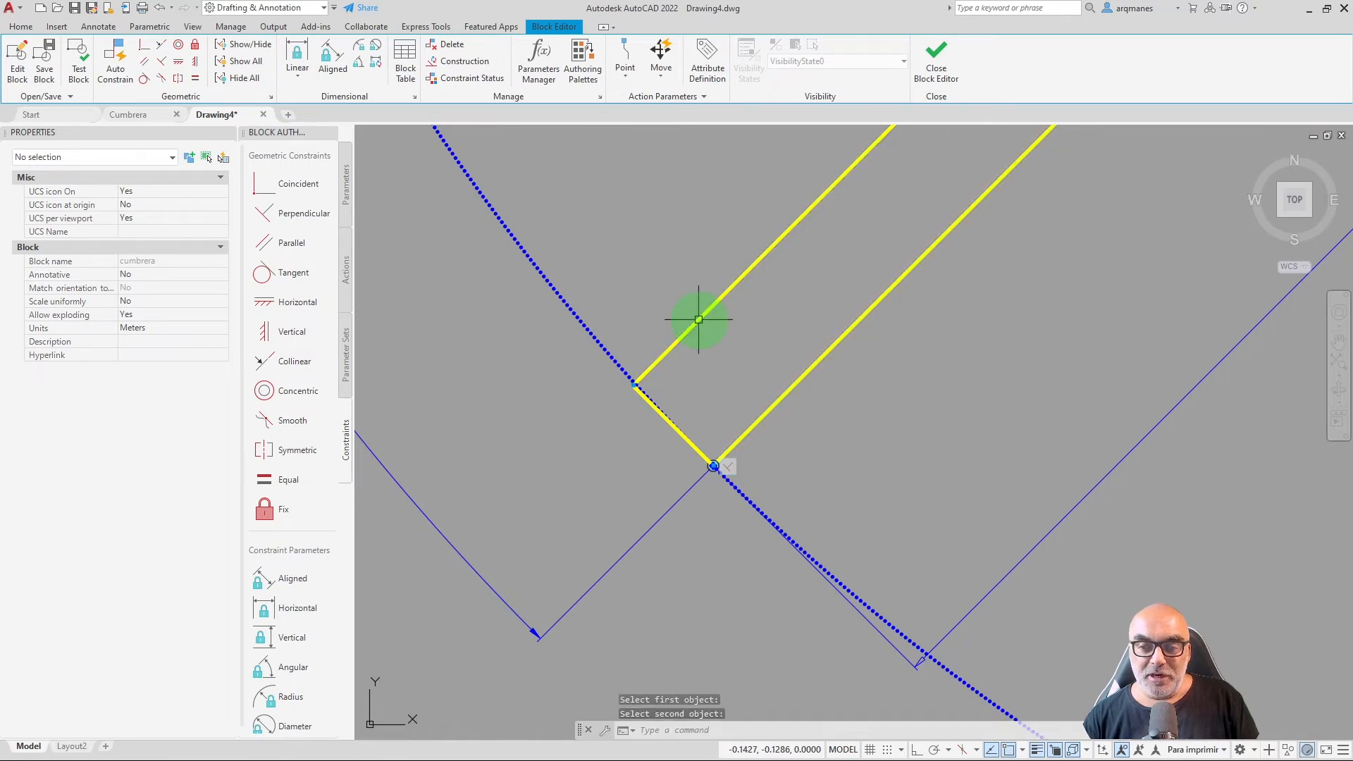
scroll(637, 426, down, 3)
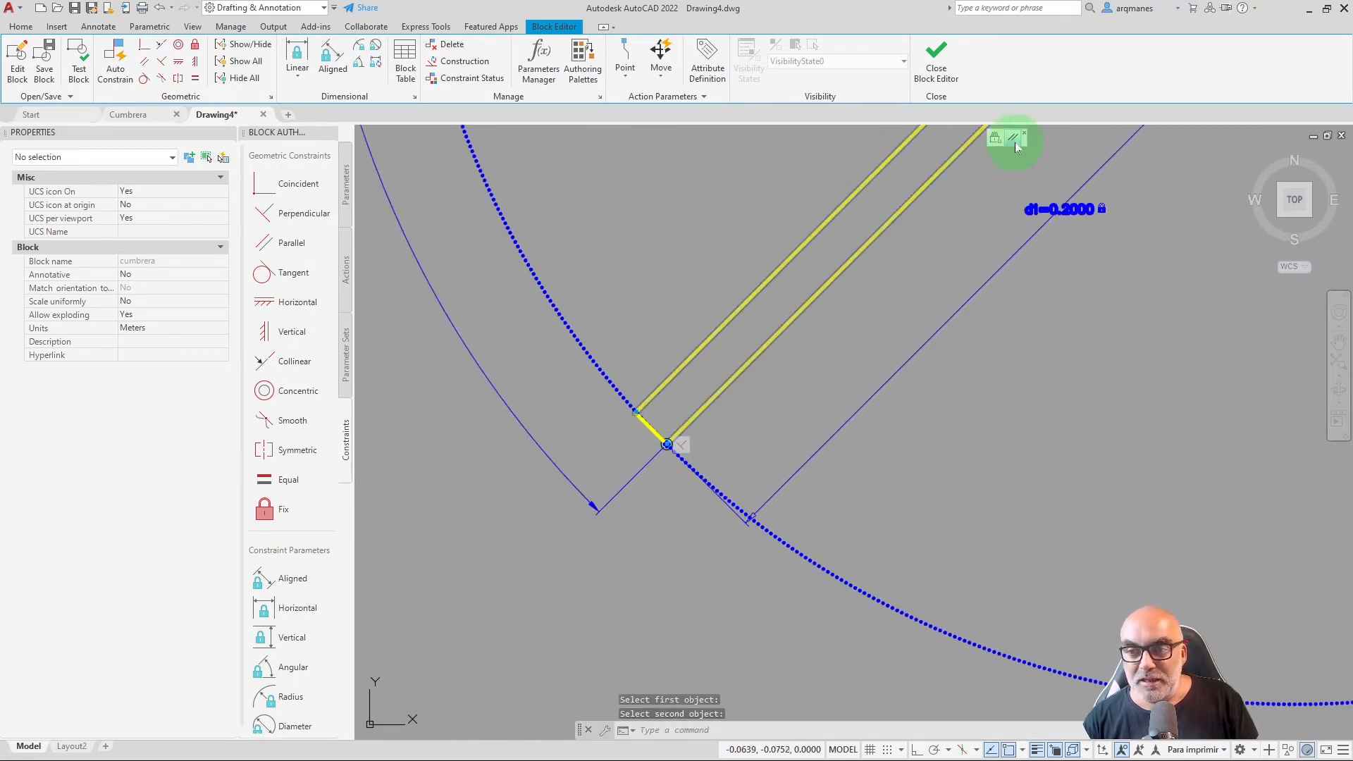
Add an aligned parameter along the short end line and set its number of grips to 0.
scroll(648, 407, up, 5)
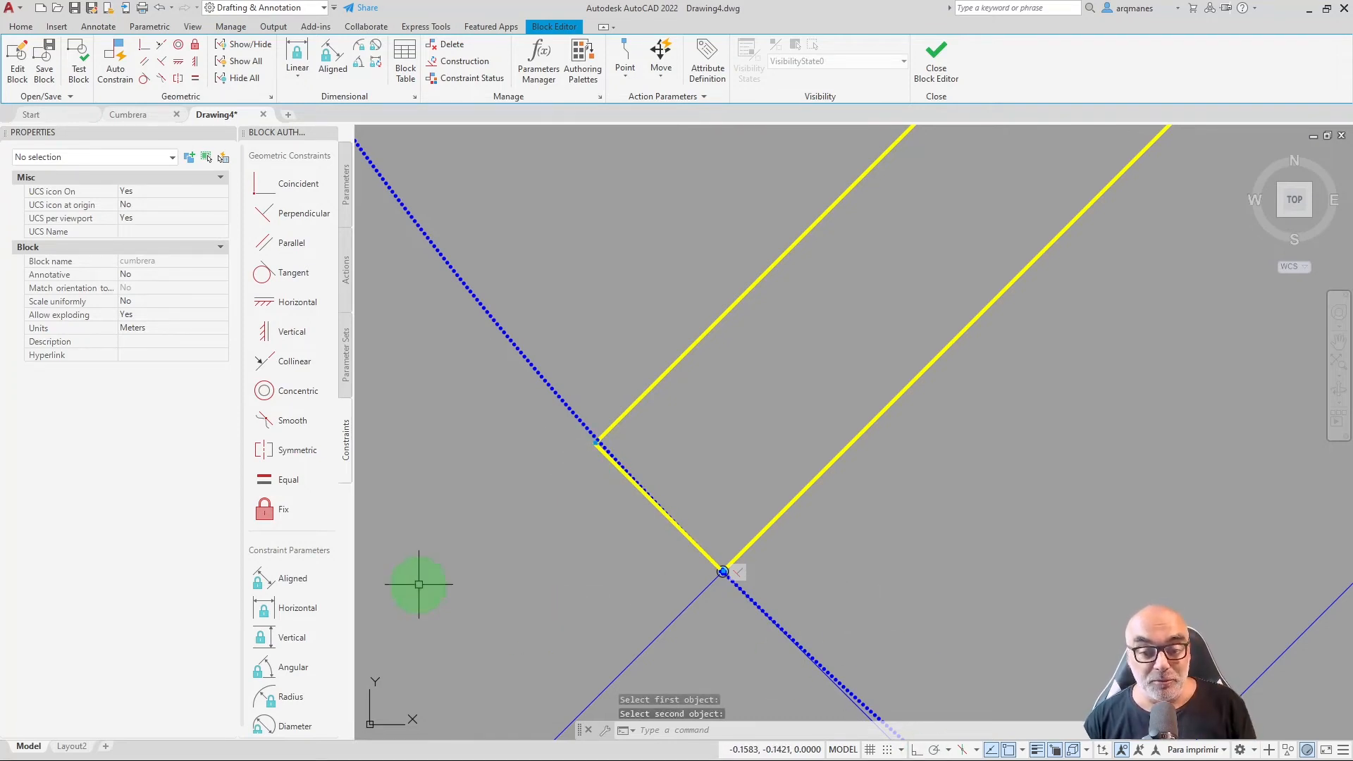
click(289, 578)
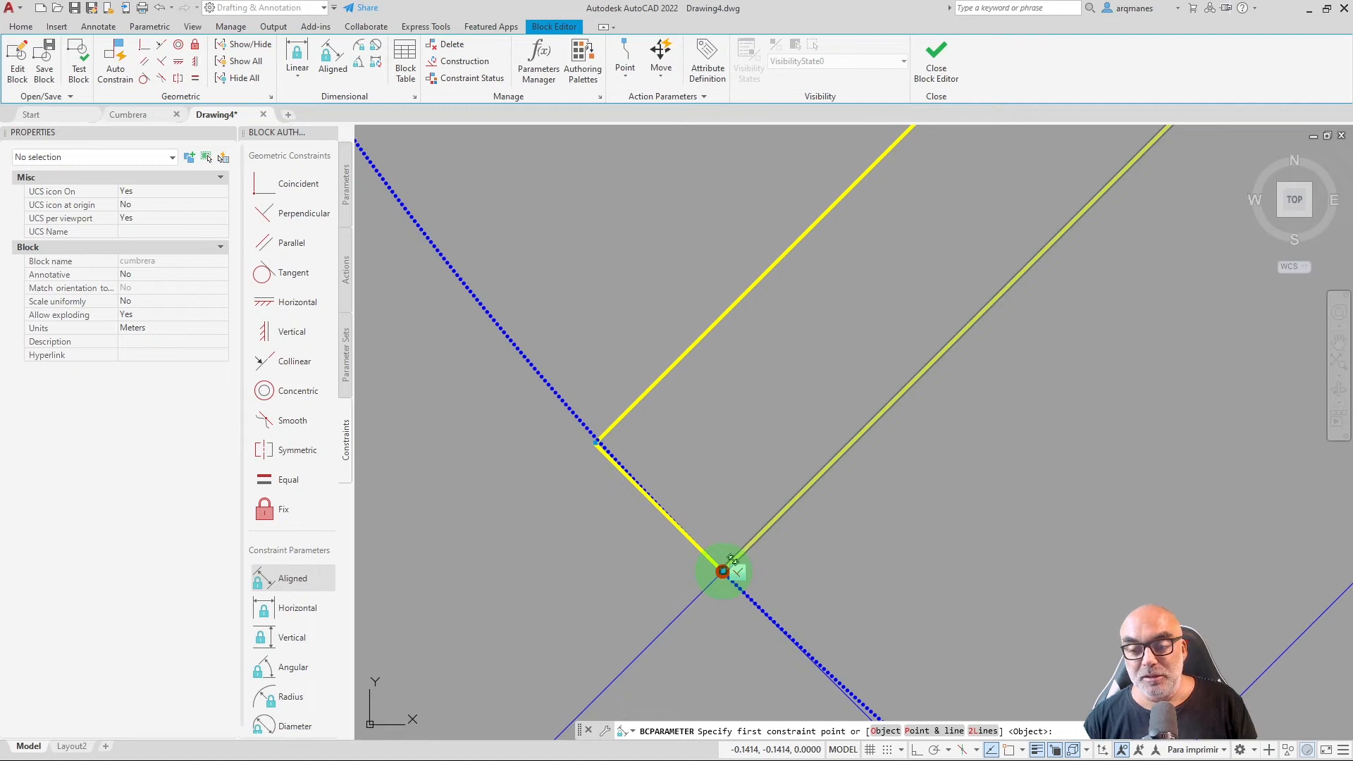
click(733, 560)
click(600, 452)
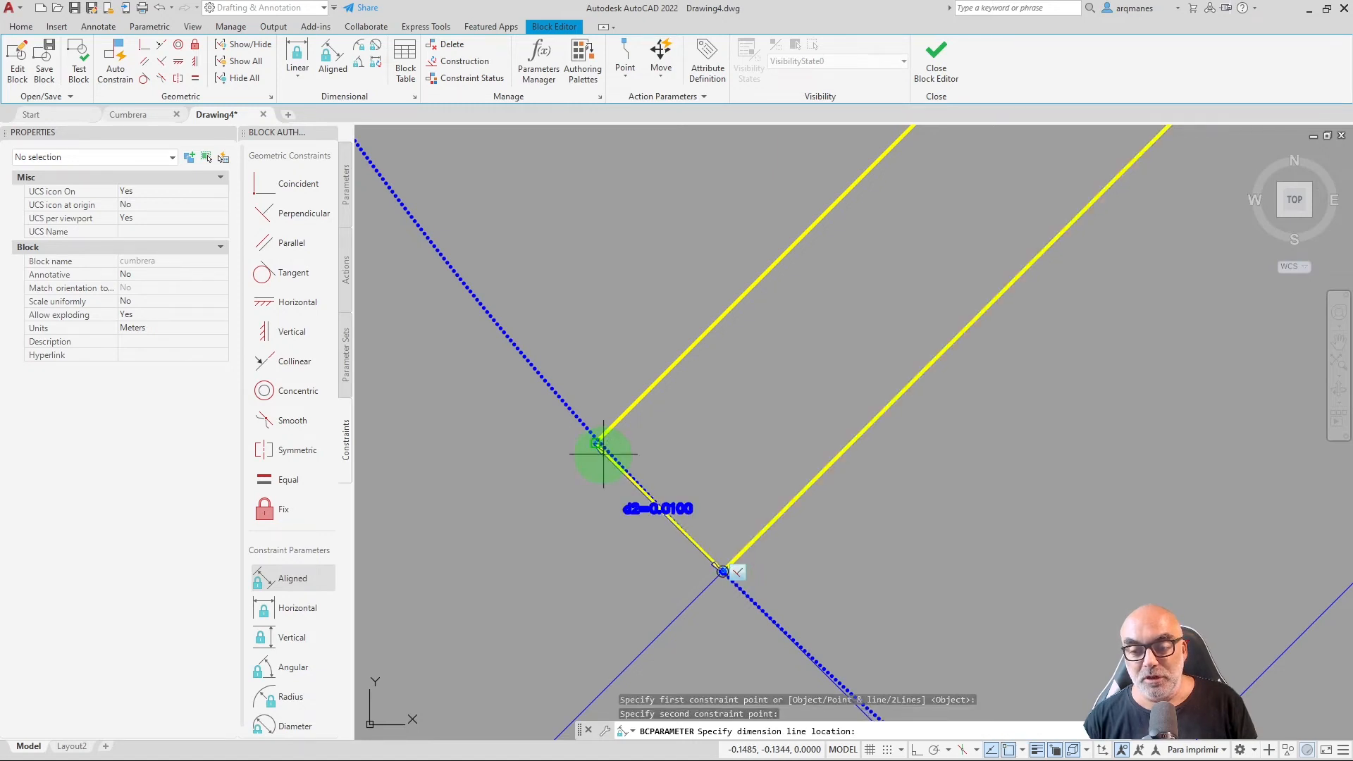
click(597, 551)
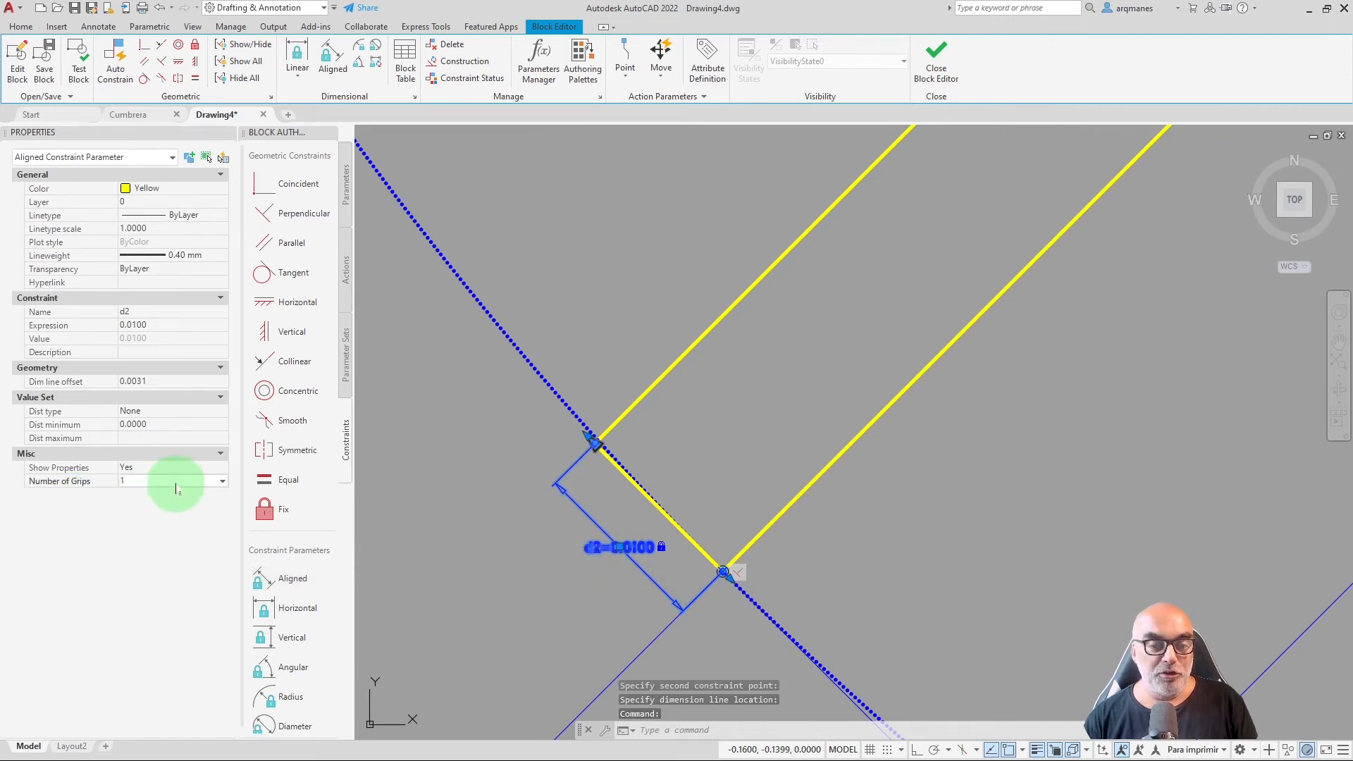
click(198, 482)
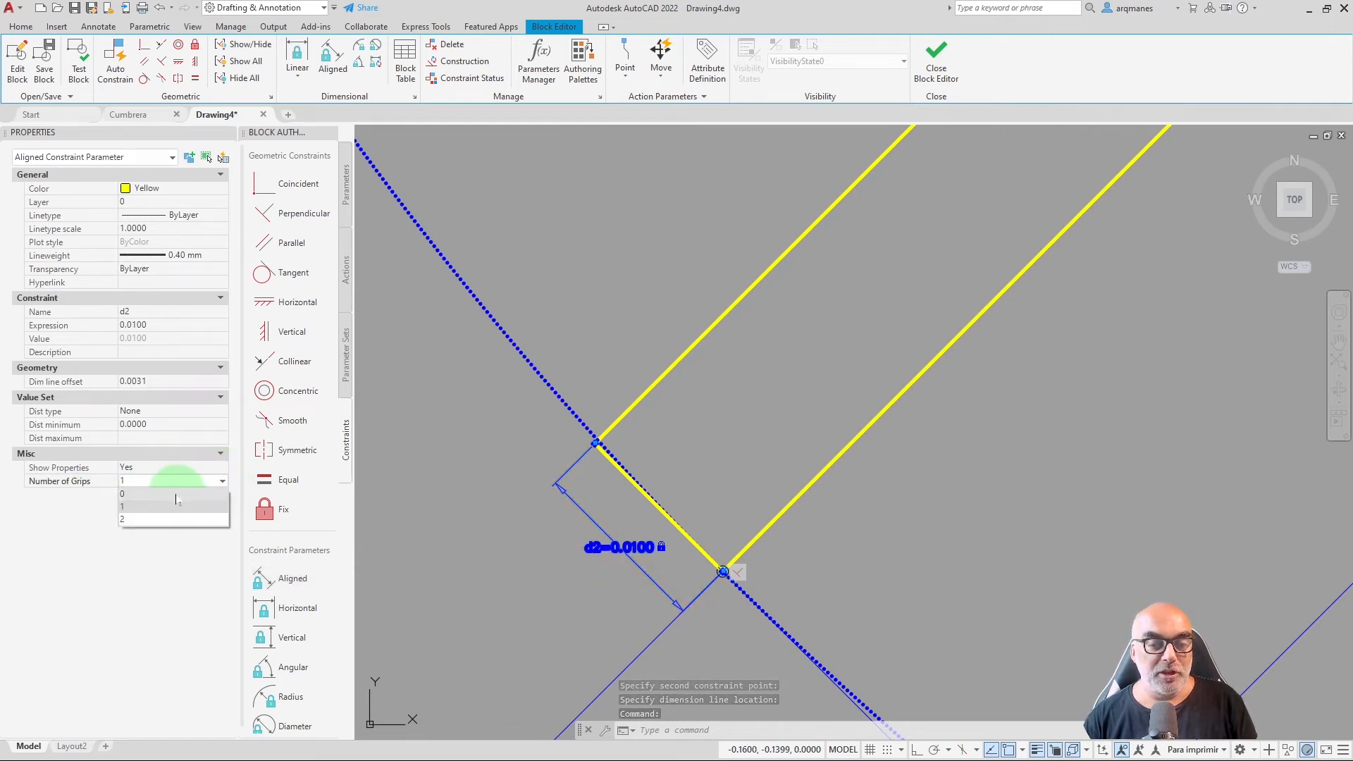
click(176, 494)
Make both ends of the short ridge line coincident with the adjoining long lines, and constrain the ridge line vertical.
scroll(554, 601, down, 2)
scroll(553, 601, down, 3)
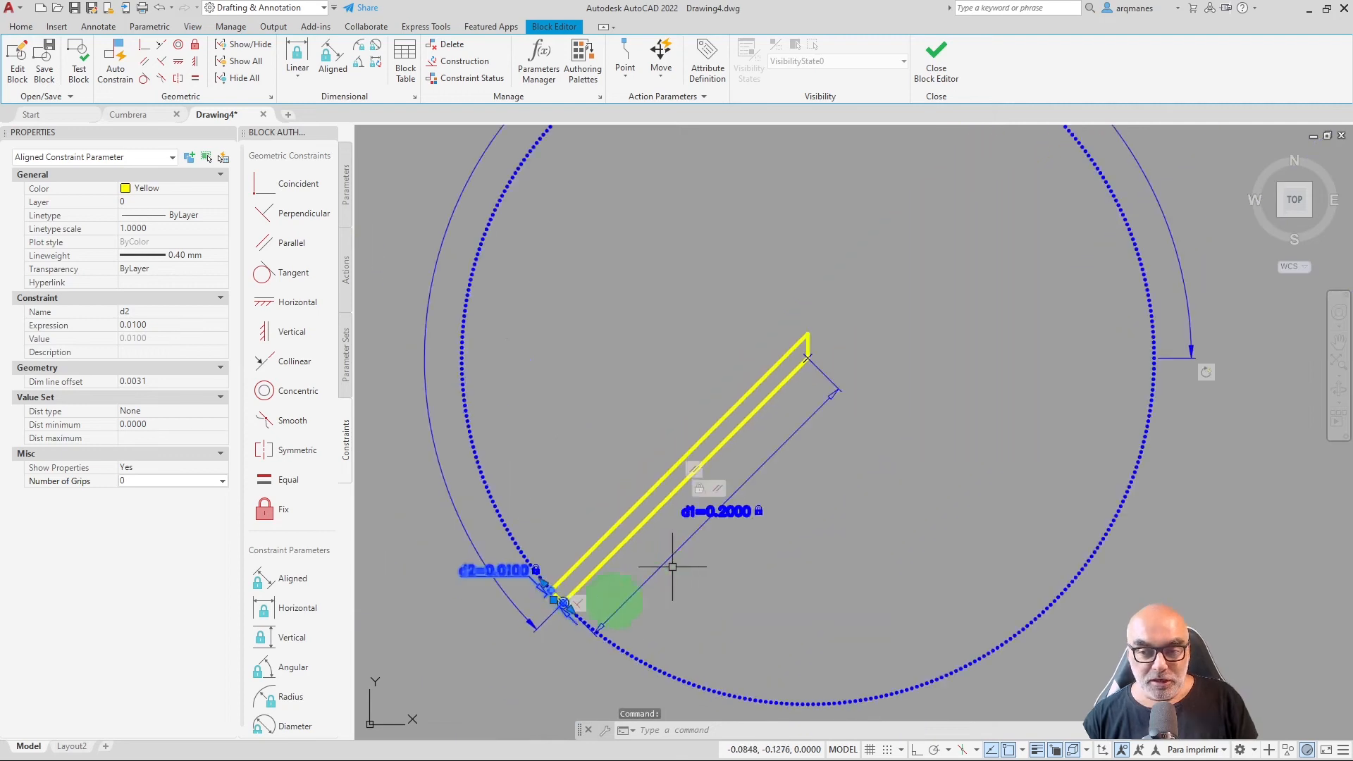
scroll(804, 319, up, 3)
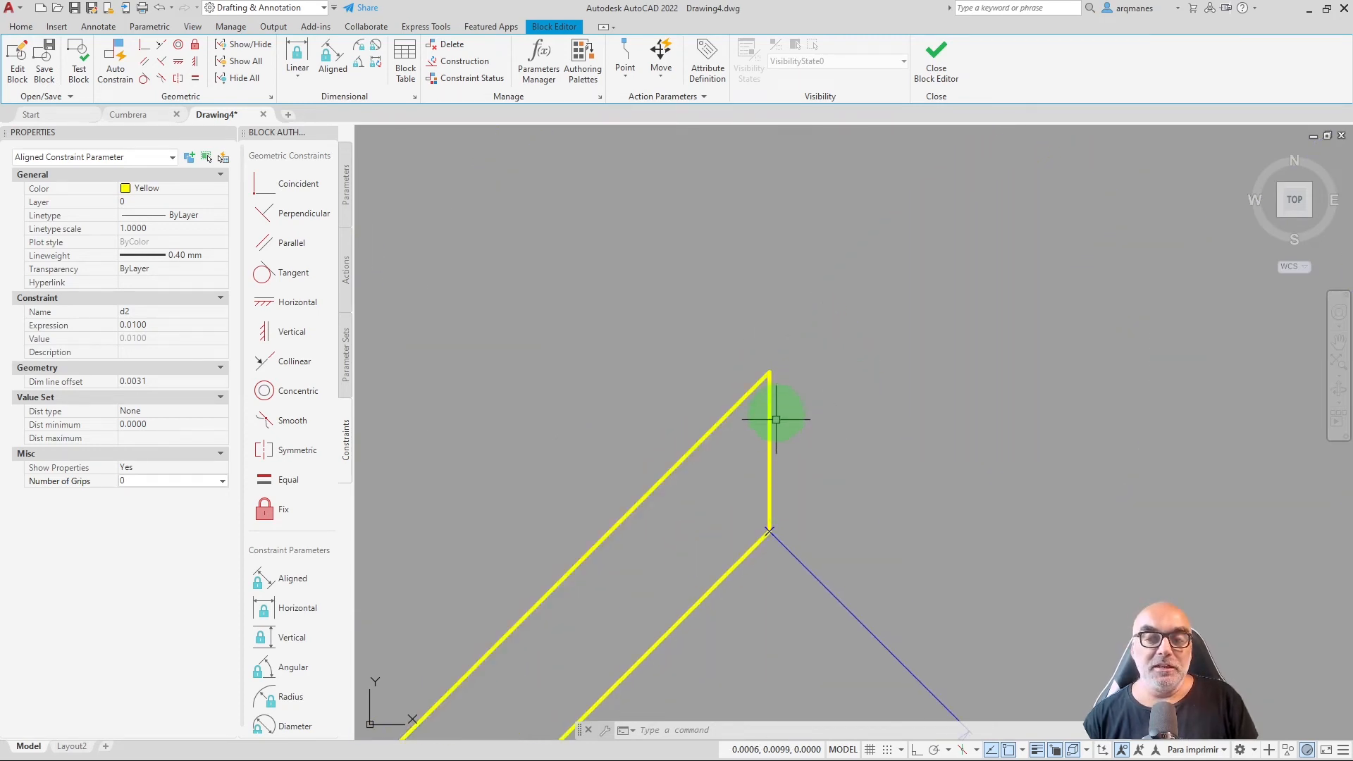
click(290, 183)
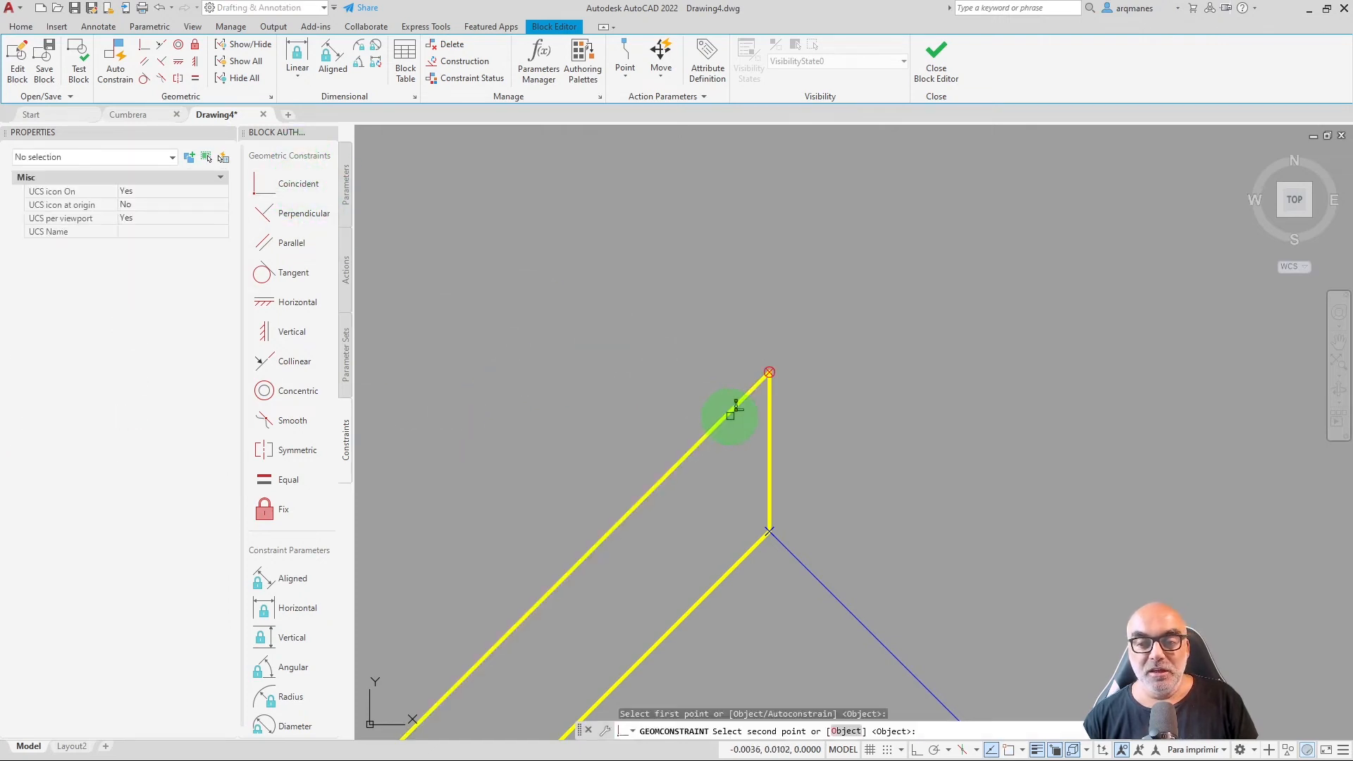
click(767, 402)
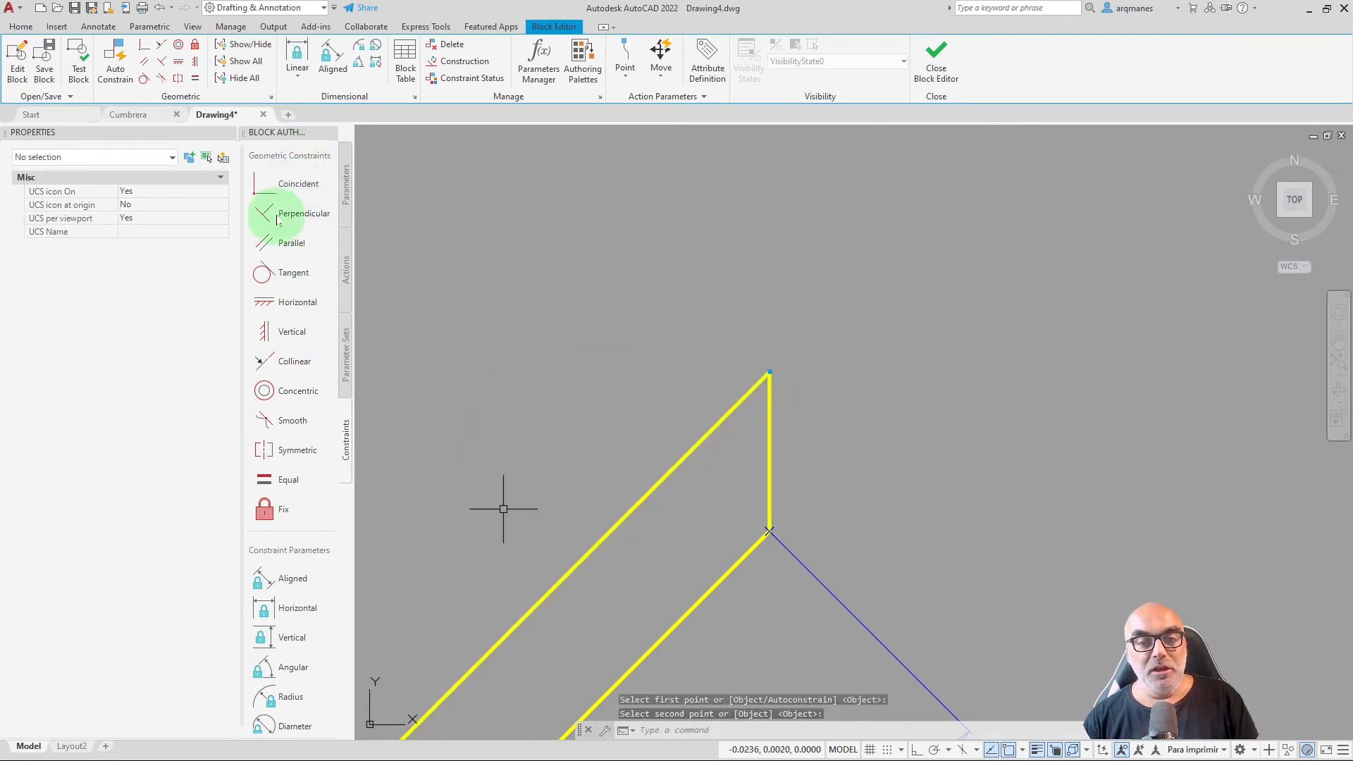
click(271, 182)
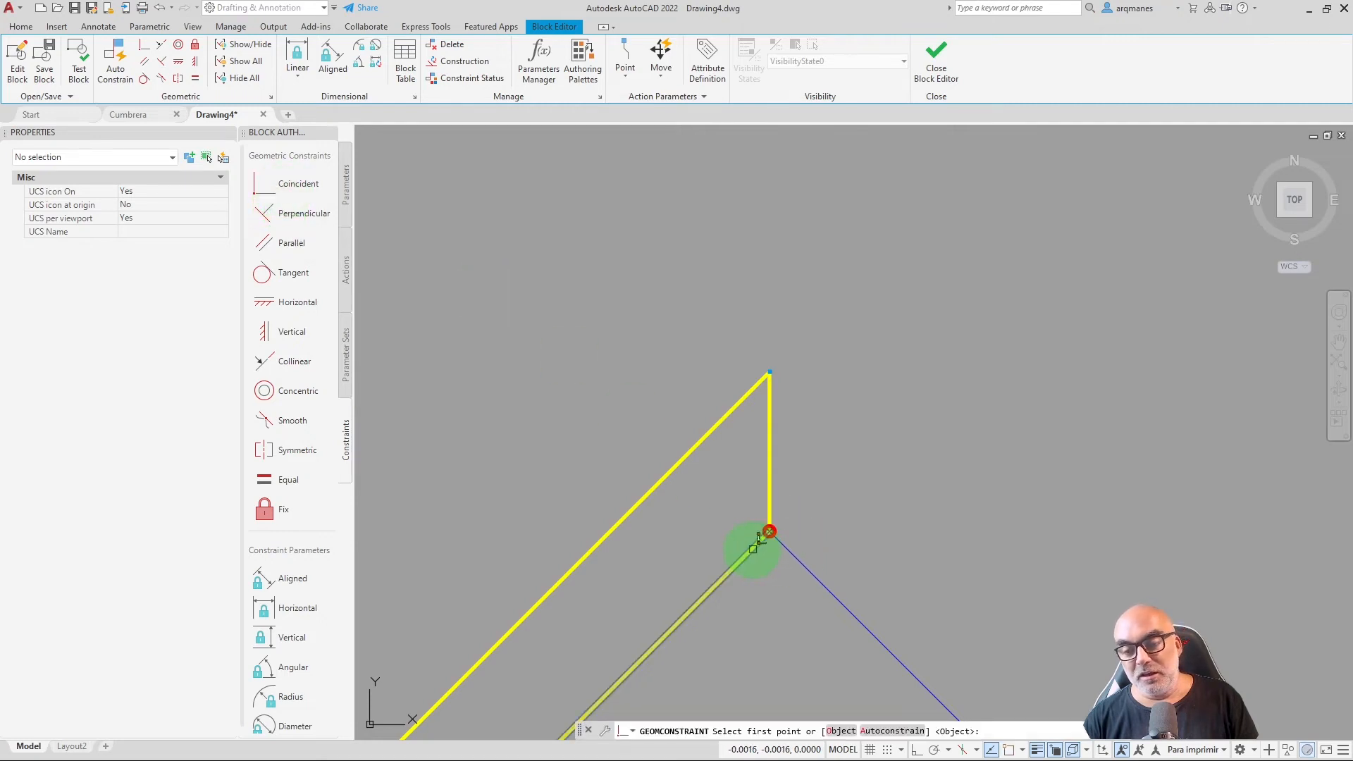
click(755, 539)
click(773, 504)
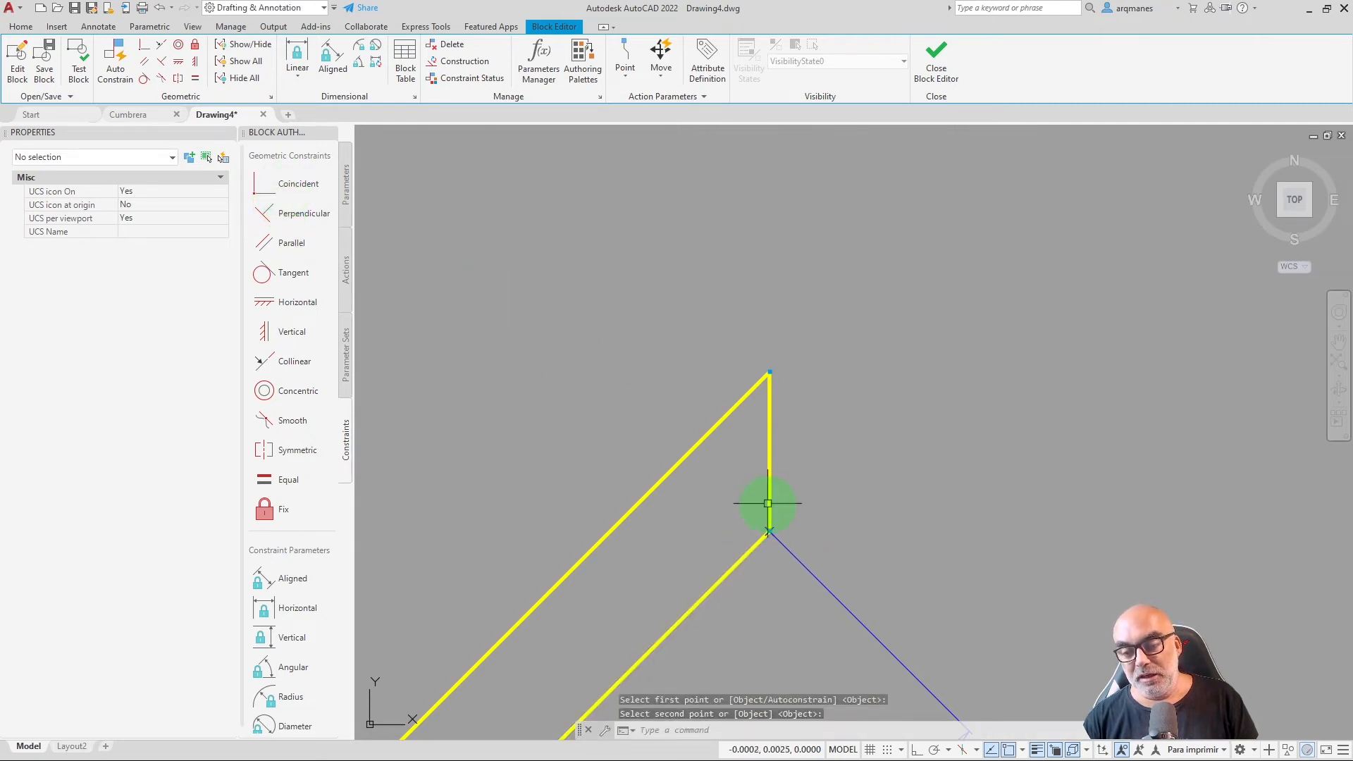
click(291, 331)
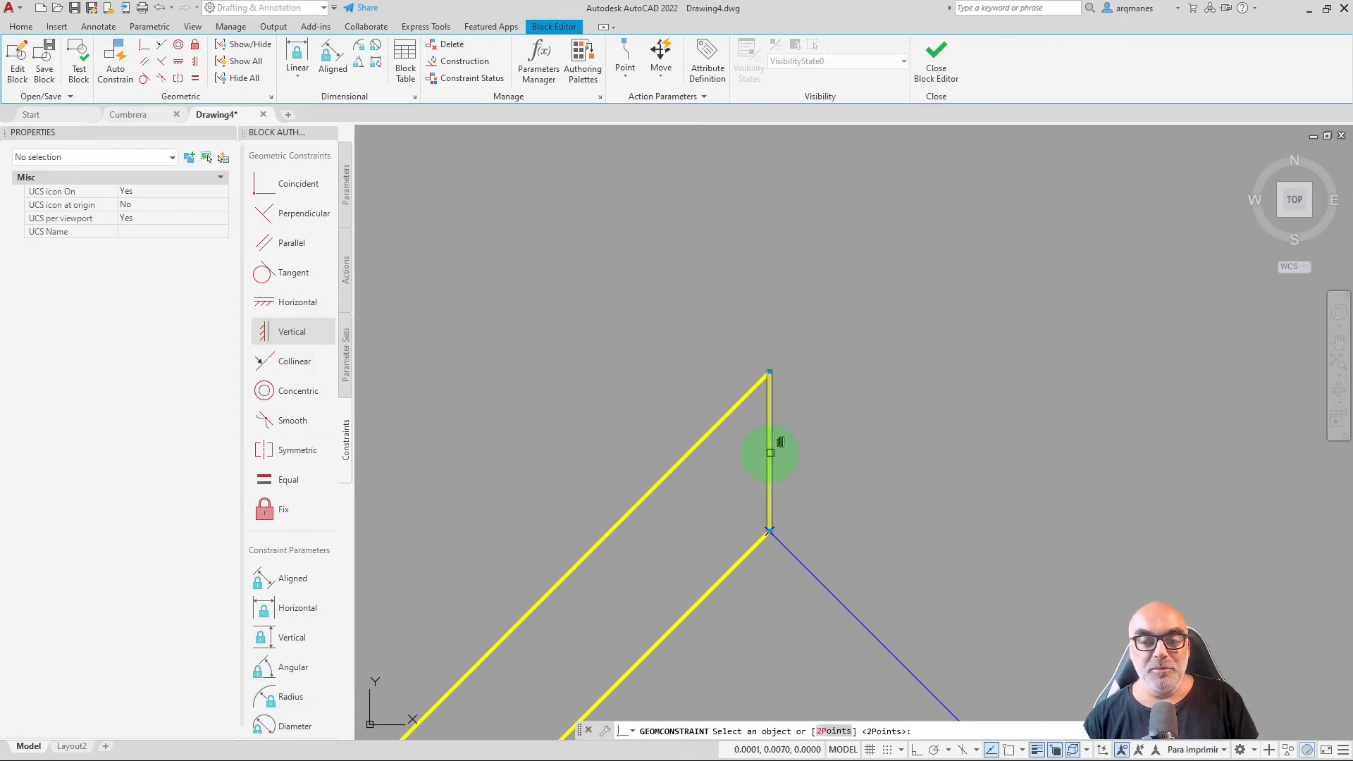
click(770, 452)
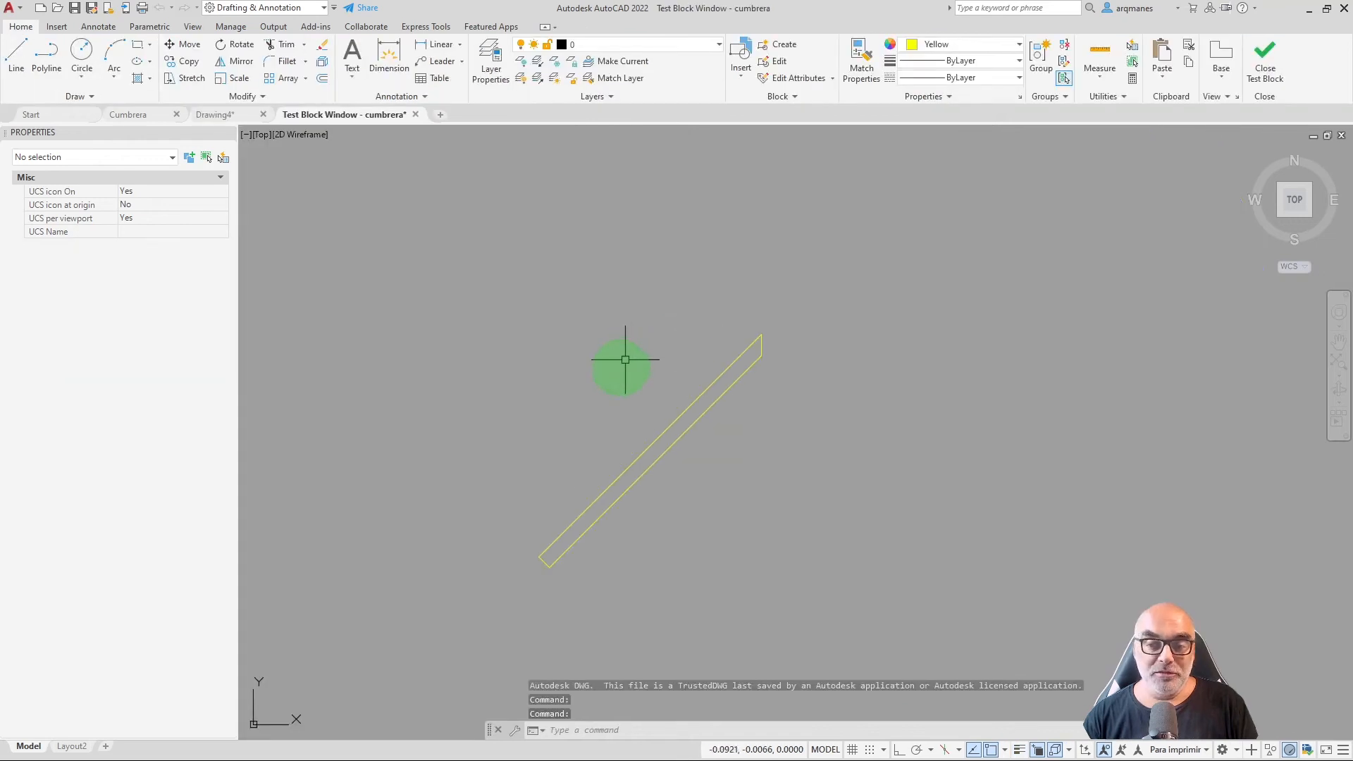
Test the block's rotation grip in the test window by swinging the free end to about 201, 182, 211 and 186 degrees.
click(706, 453)
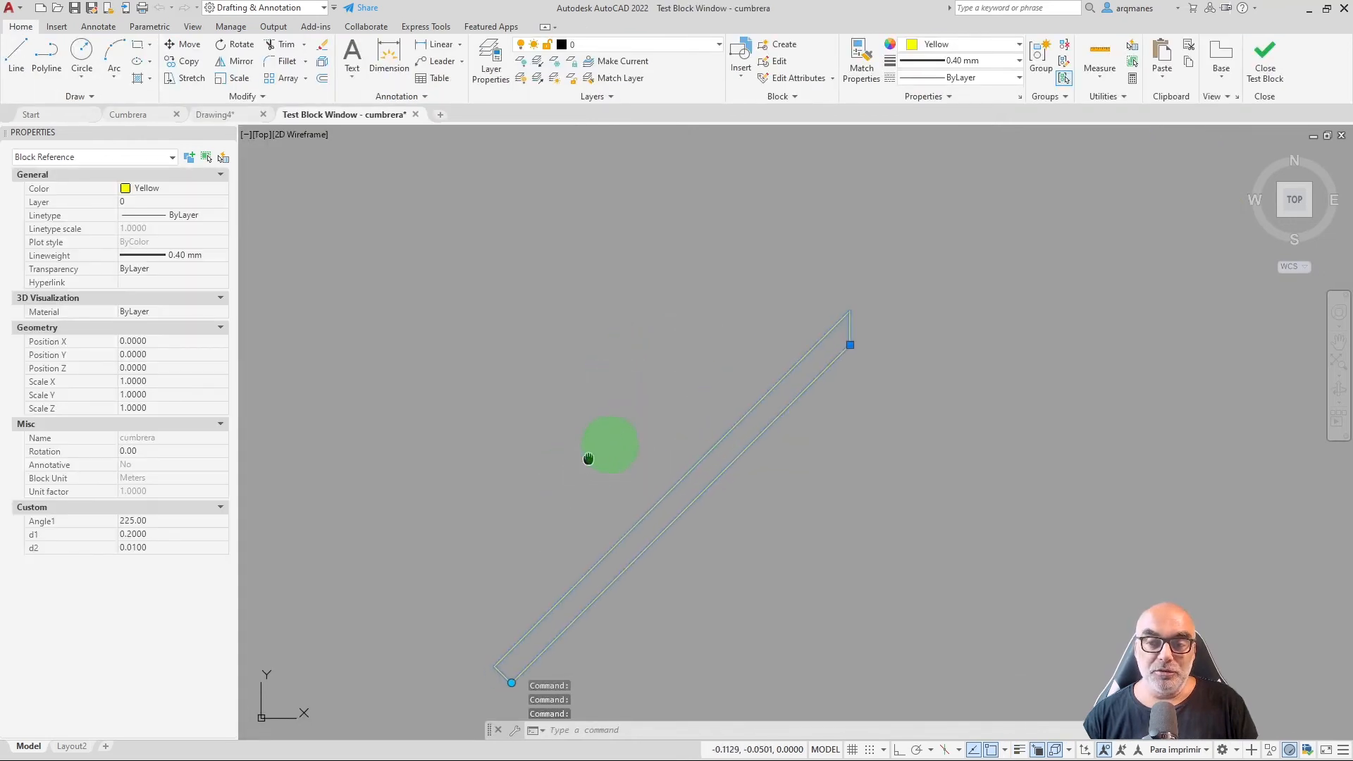
click(503, 689)
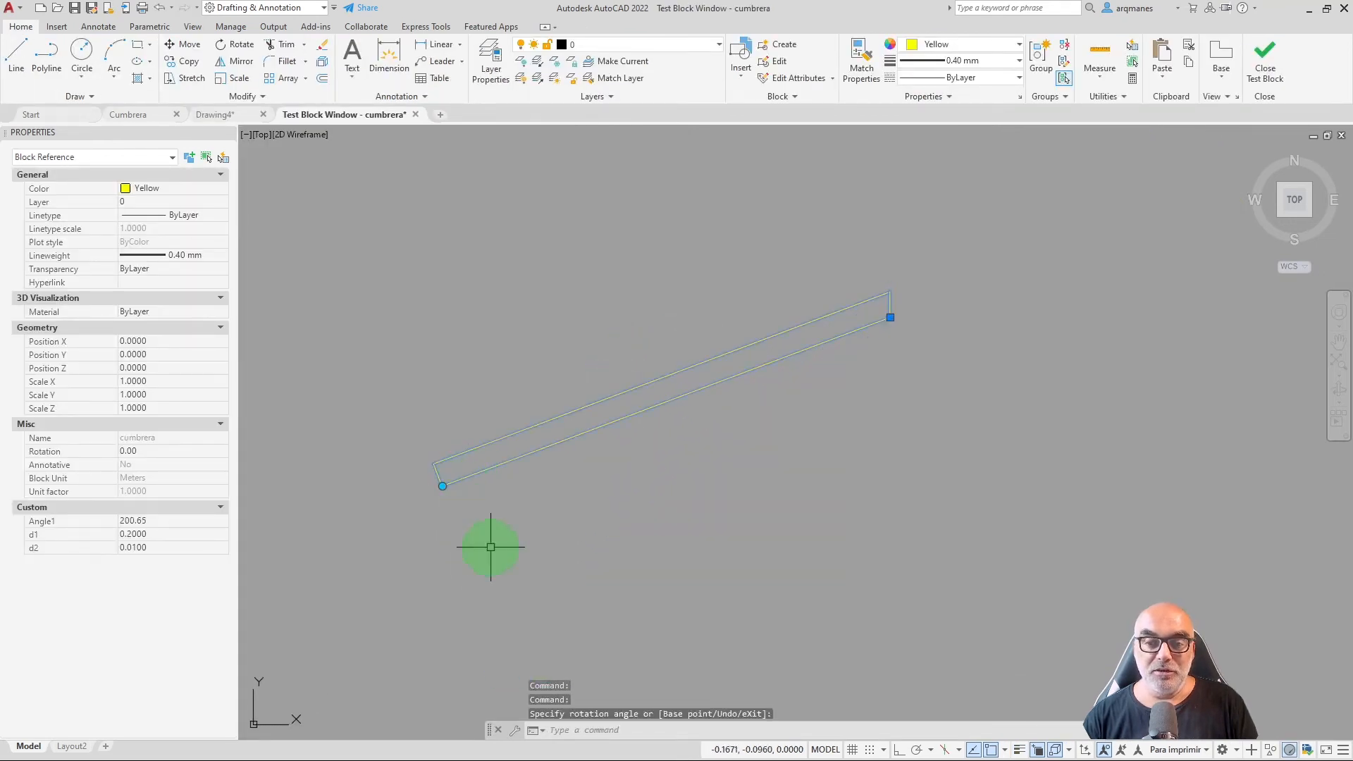
click(442, 486)
click(423, 336)
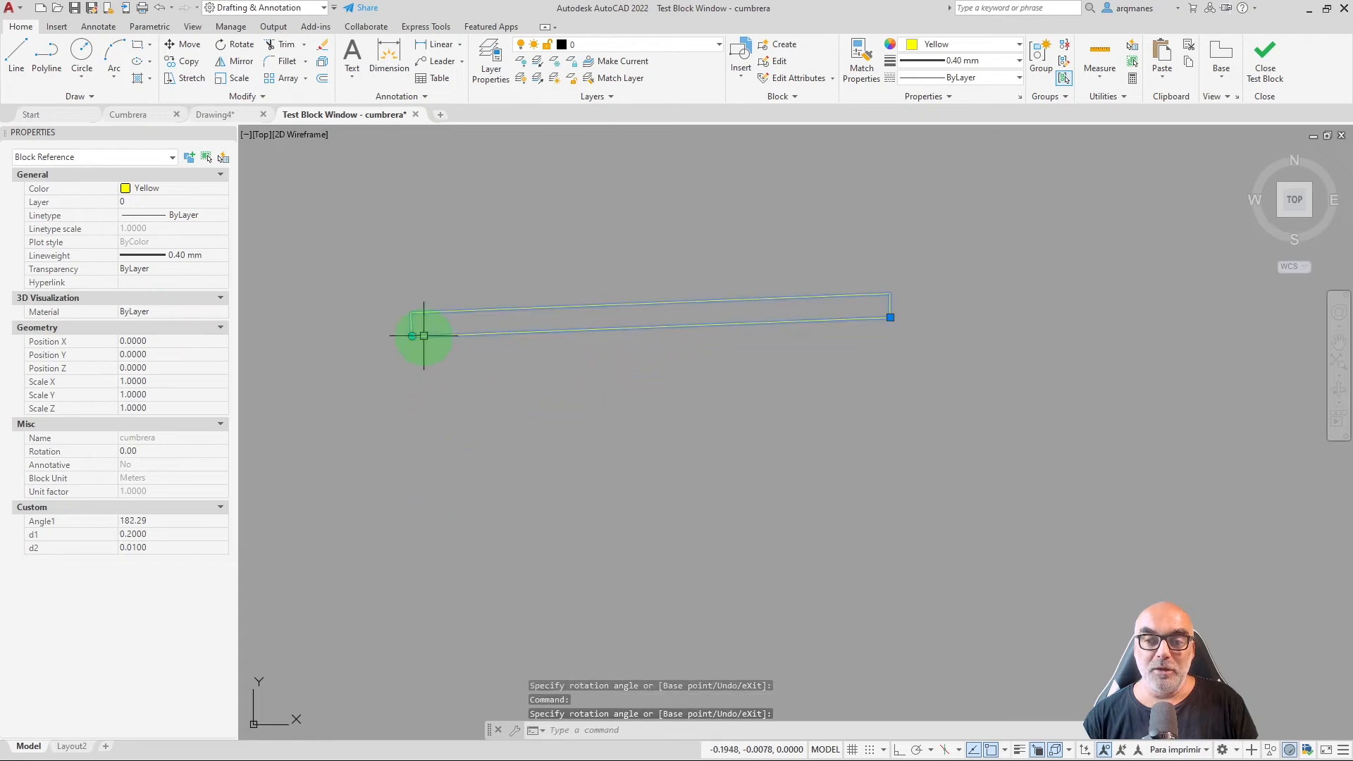
click(412, 335)
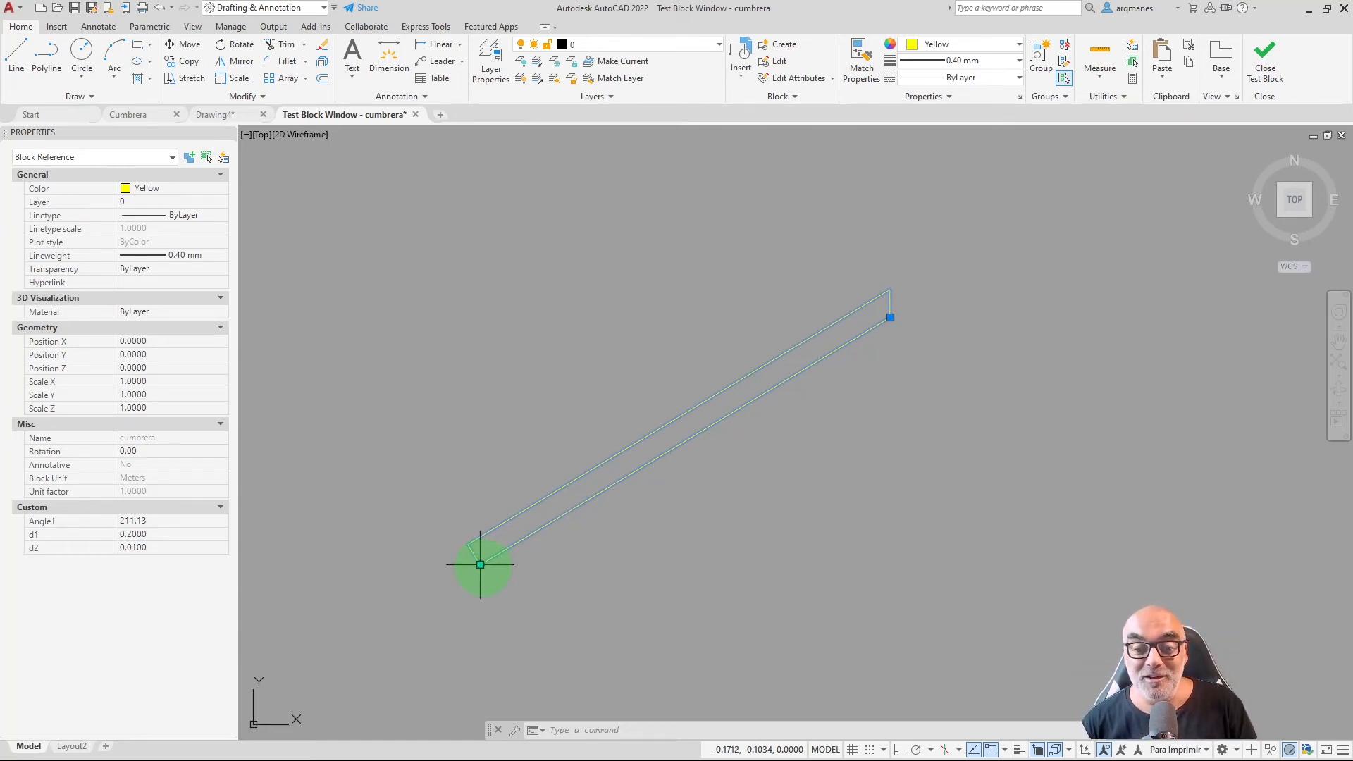
drag(480, 565, 451, 367)
key(Escape)
key(Escape)
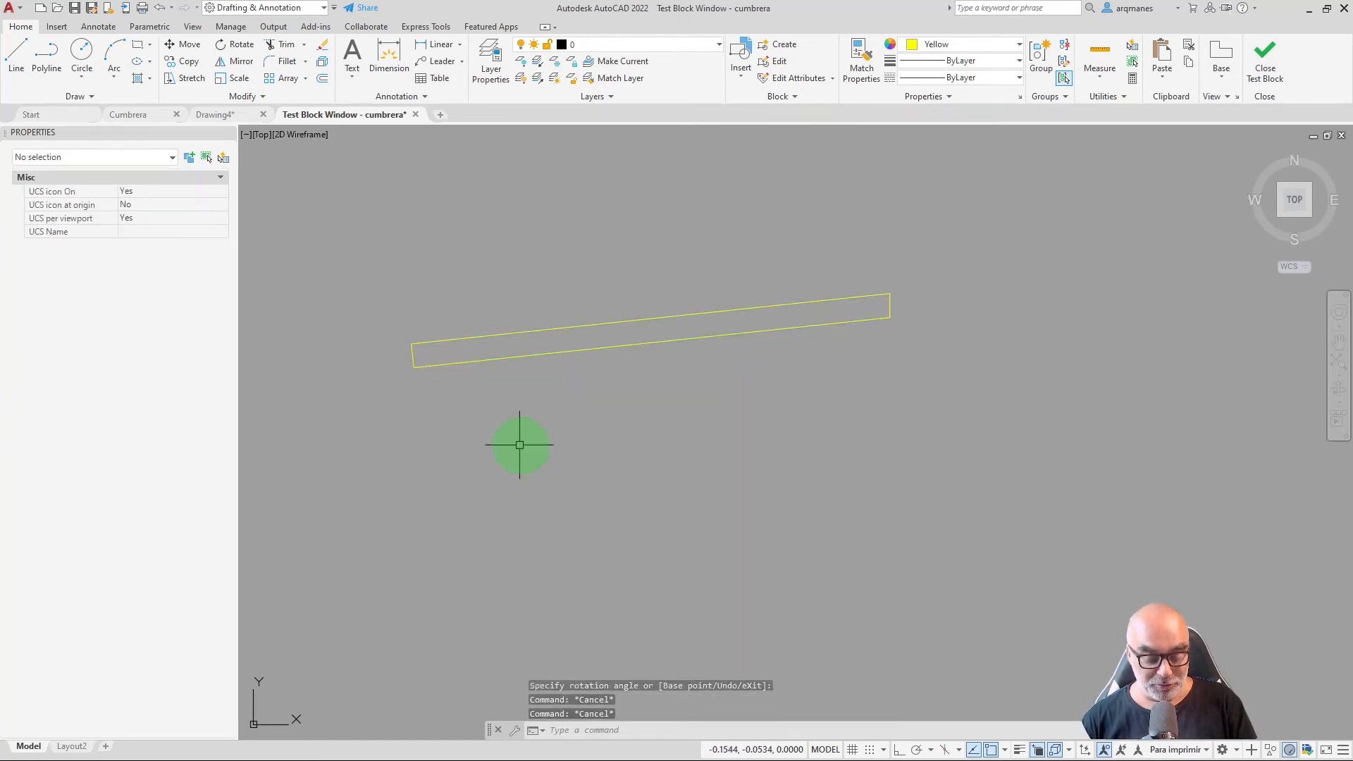
Draw a long sloping test line from the block's base point, running down beyond its free end.
text(l)
key(Return)
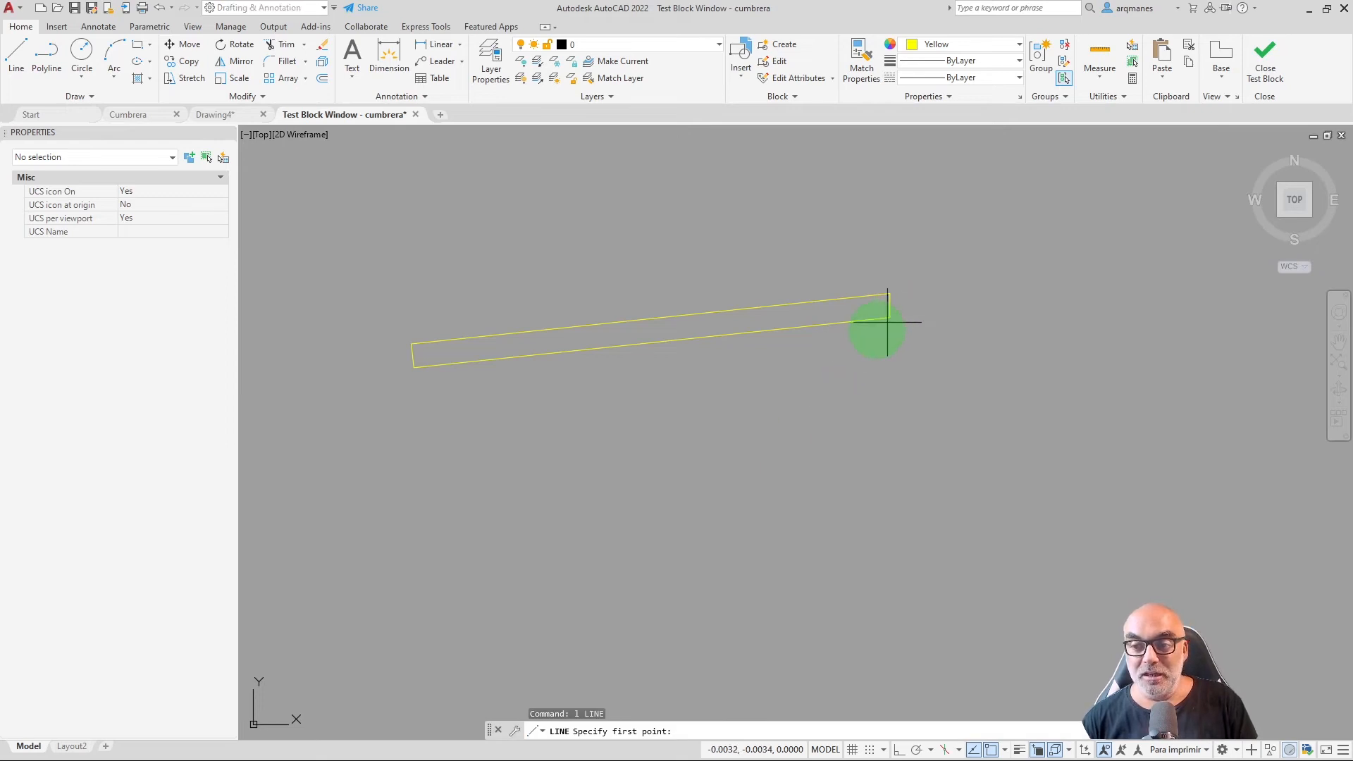
click(890, 317)
scroll(890, 317, down, 5)
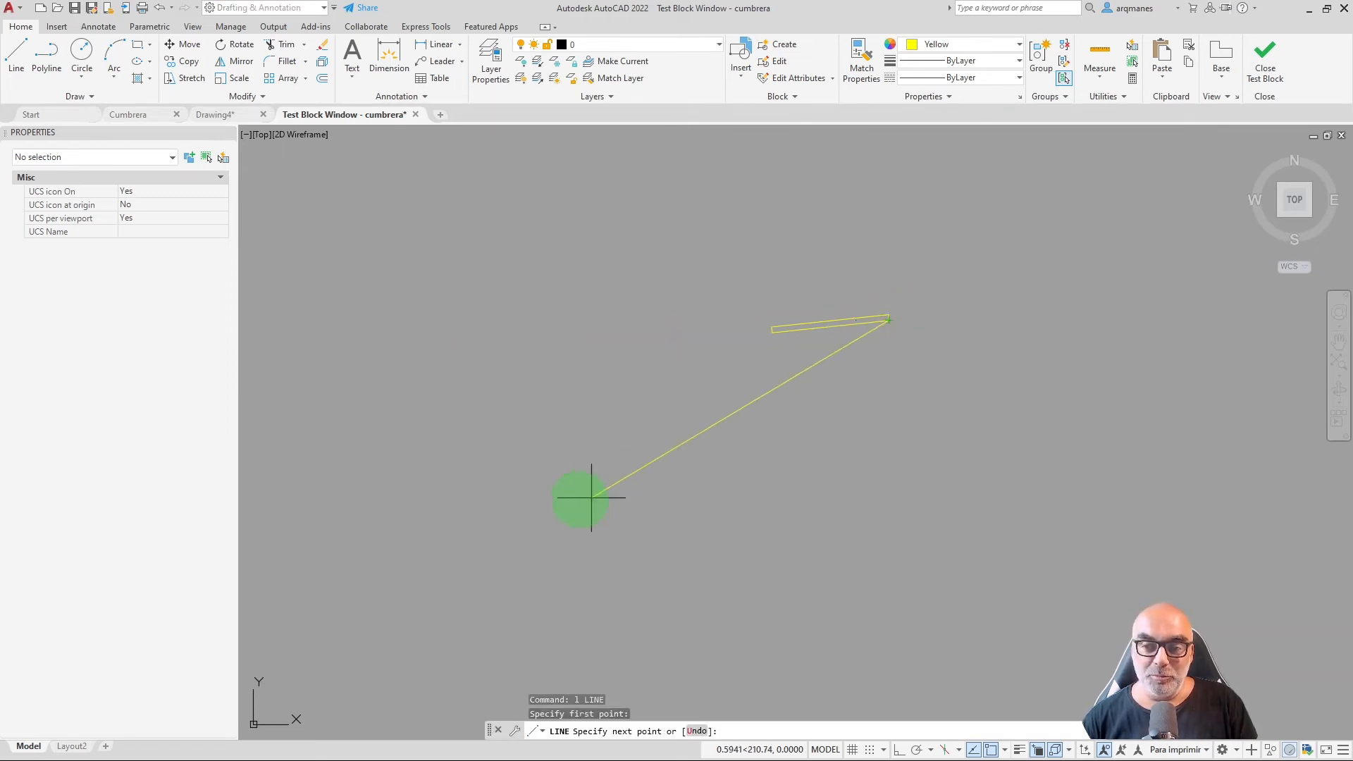
key(Escape)
Rotate the test block to align its lower long edge with the sloping line, inspect the free end, and close the test window.
scroll(864, 317, up, 6)
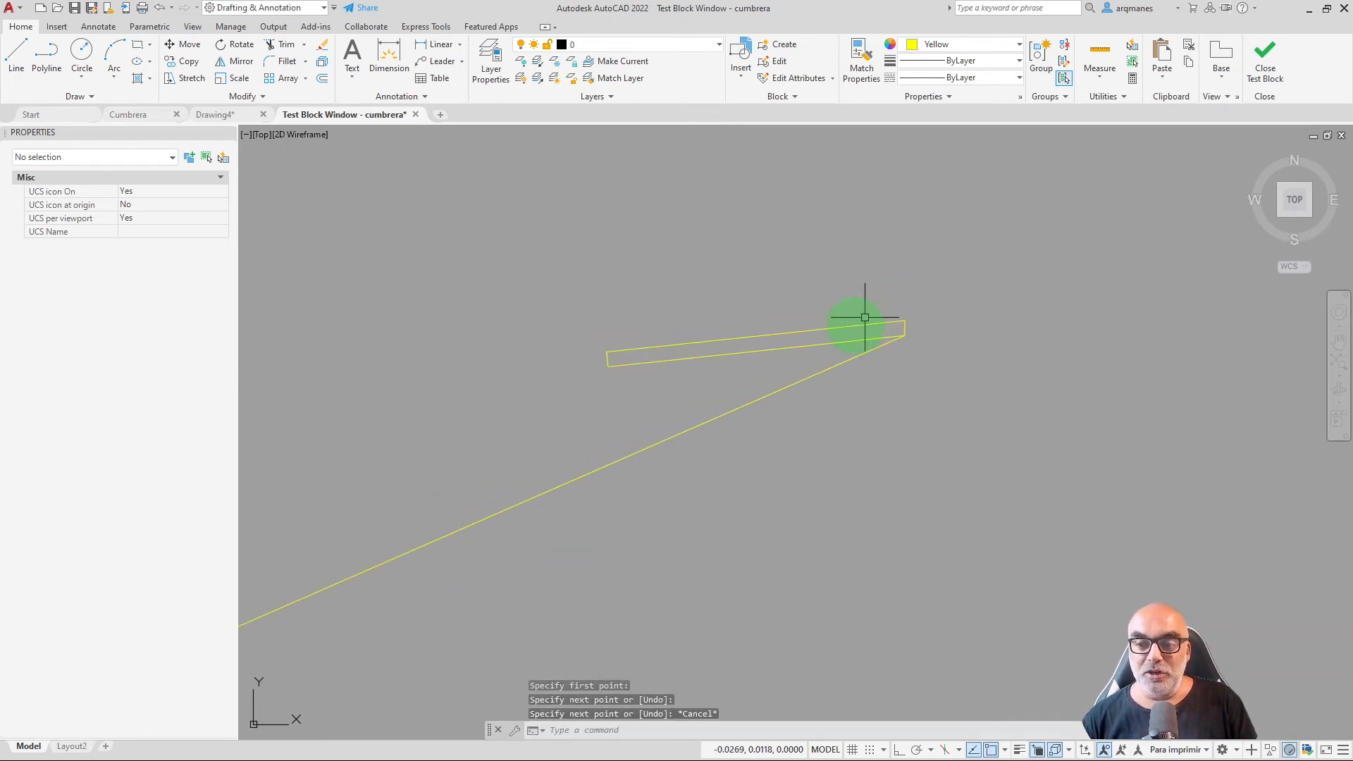
click(675, 358)
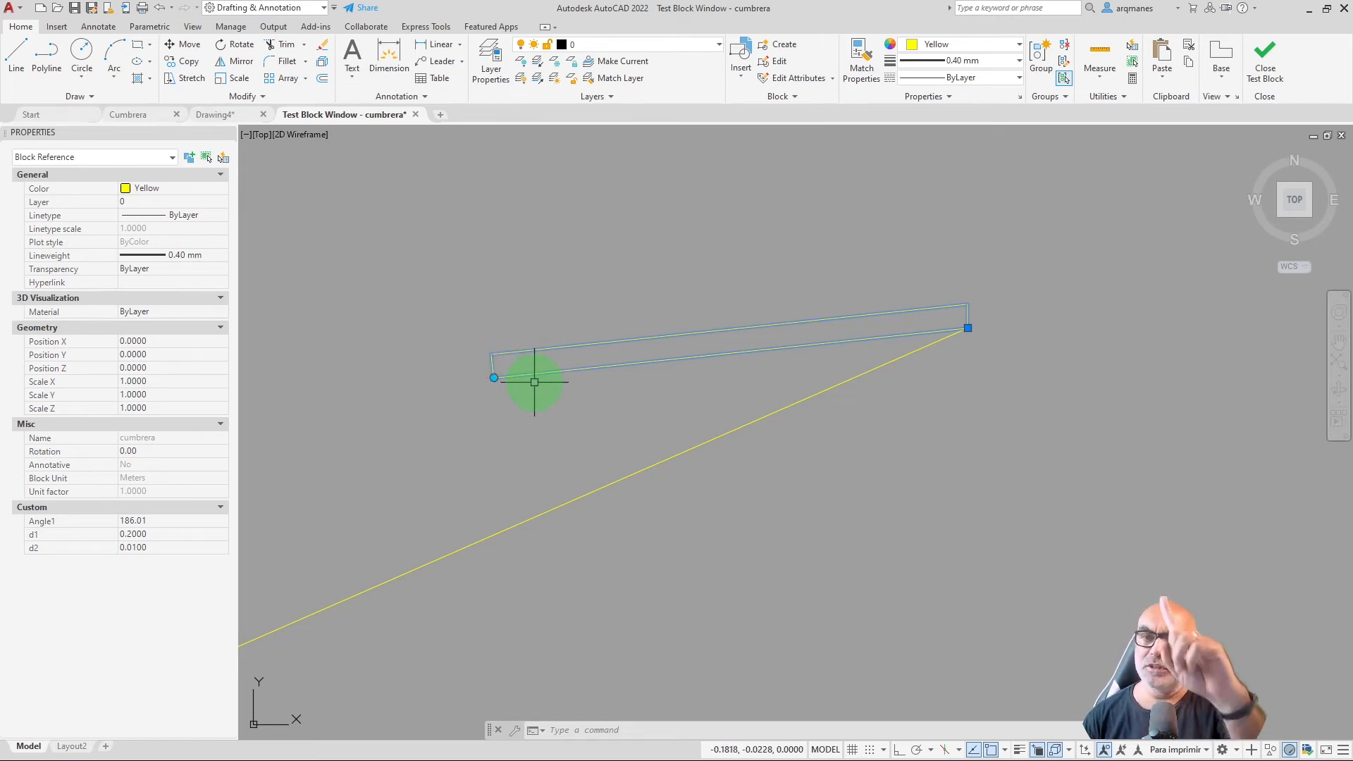
click(493, 378)
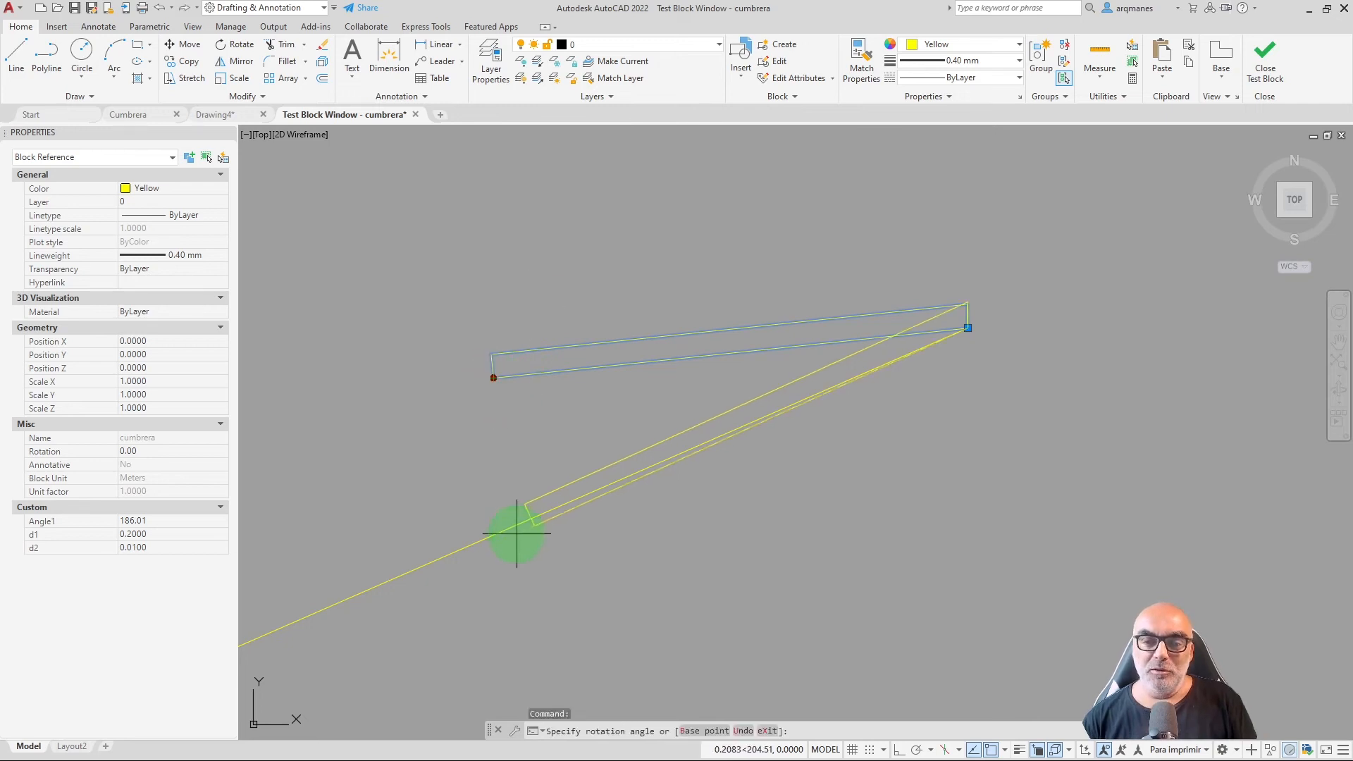
click(510, 530)
key(Escape)
key(Escape)
scroll(542, 525, up, 6)
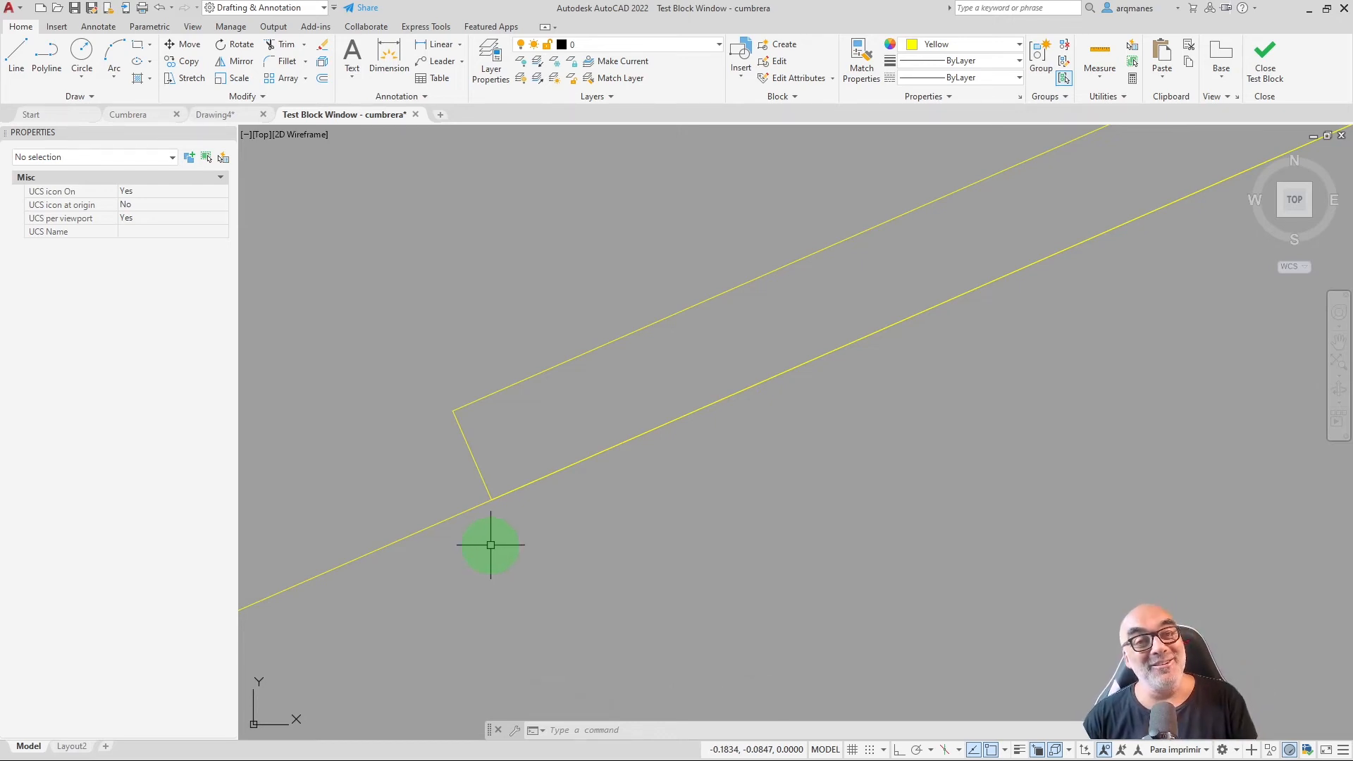
scroll(567, 500, down, 5)
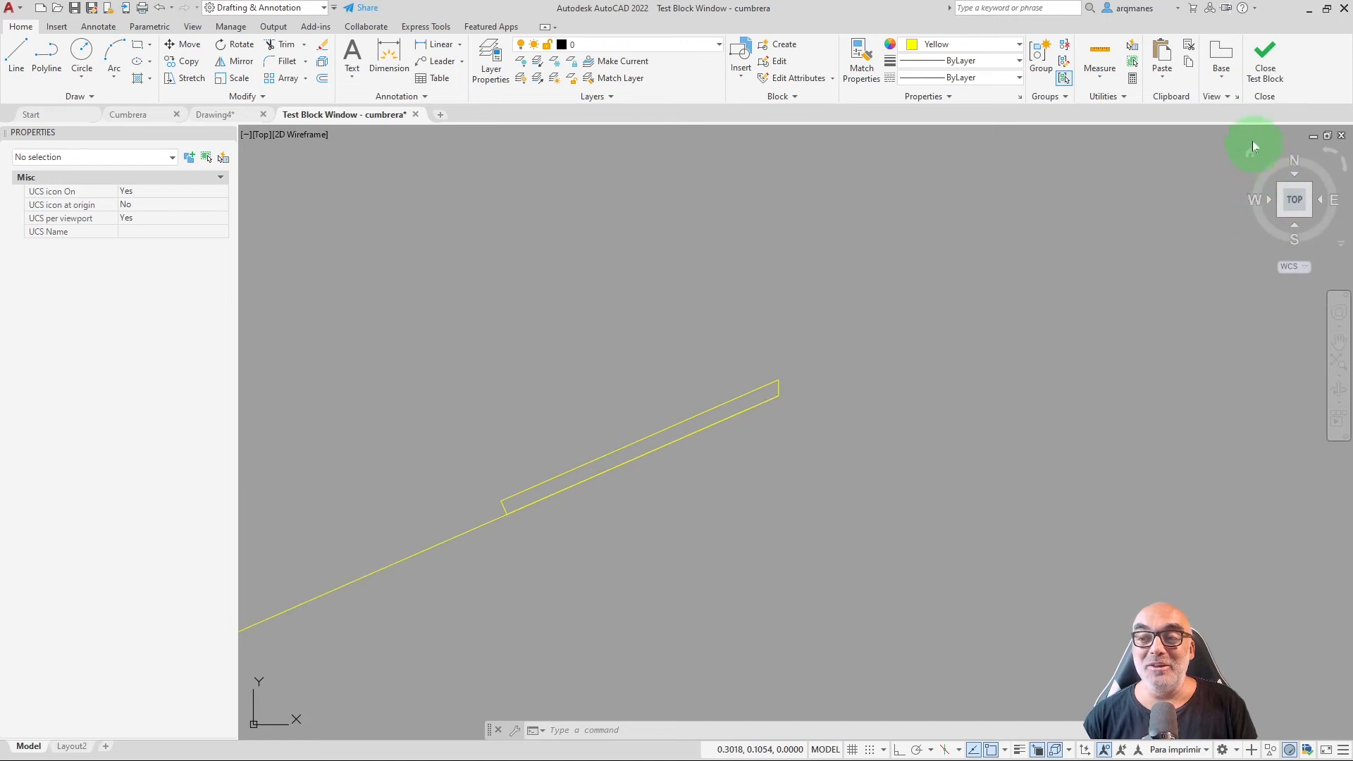
click(1264, 73)
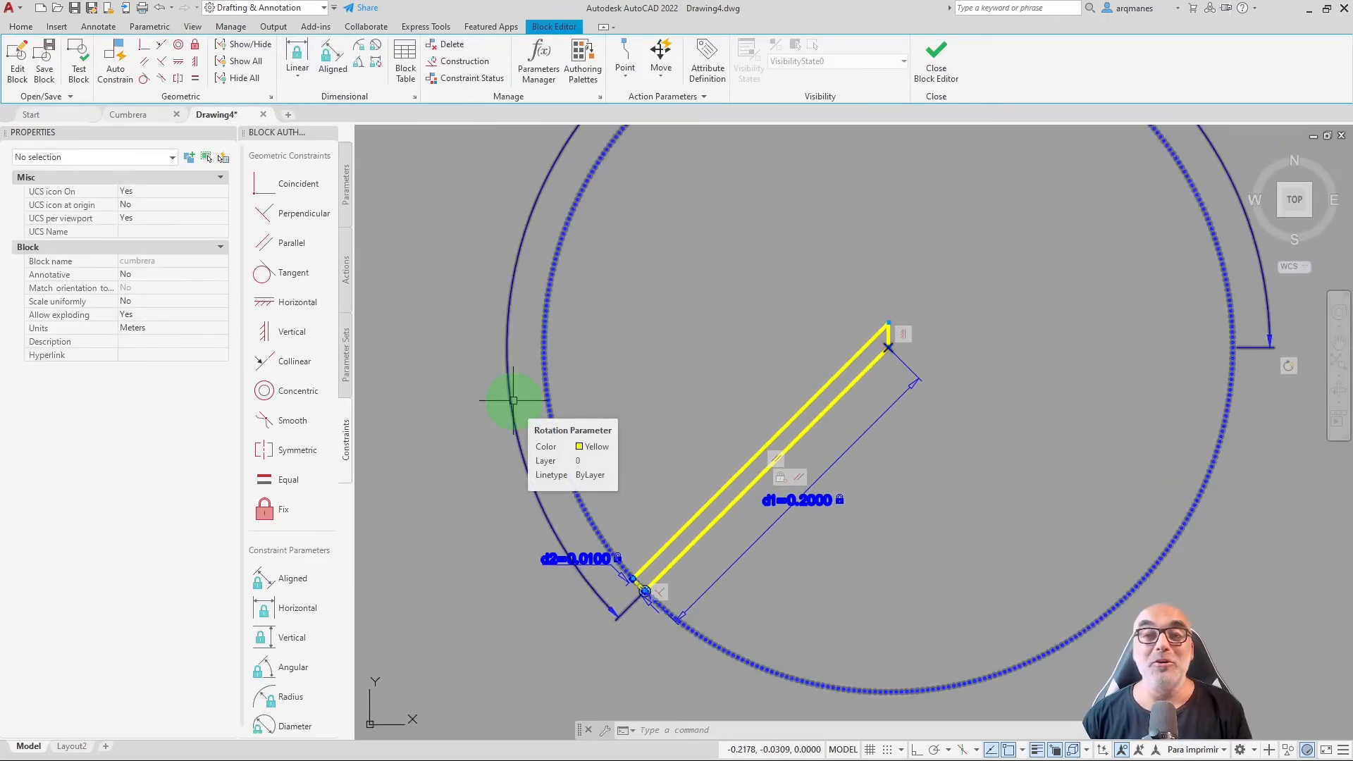
Mirror the two long lines and the short free-end line about the vertical ridge axis, keeping the source objects.
middle_drag(513, 400, 406, 396)
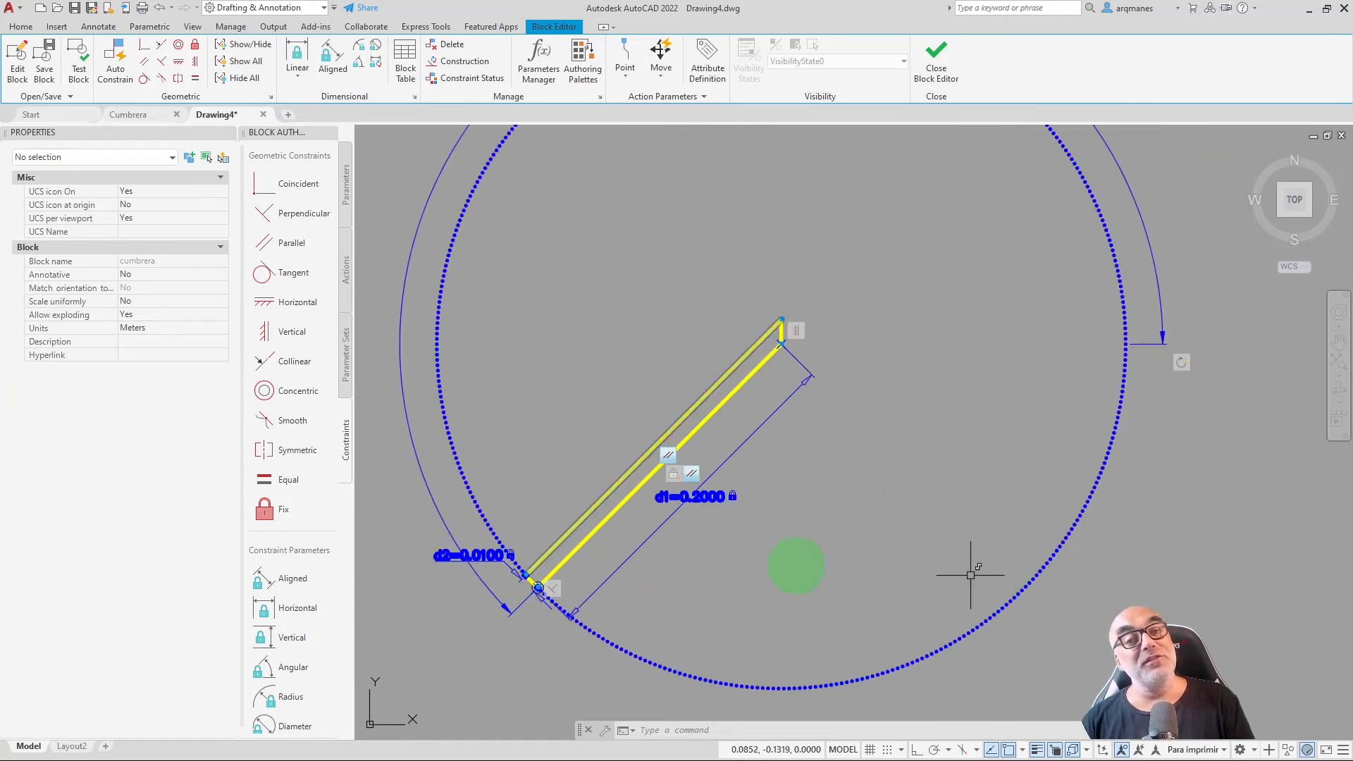
text(mi)
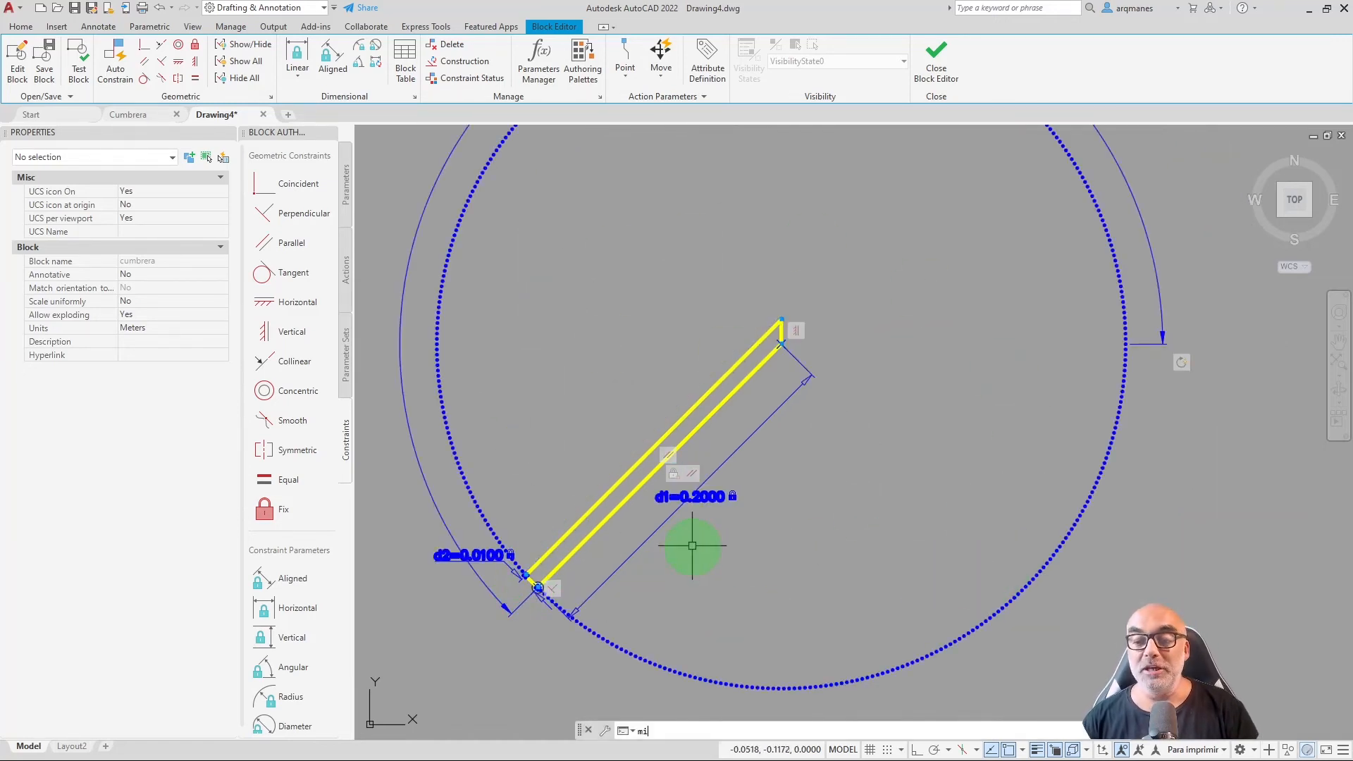
key(Return)
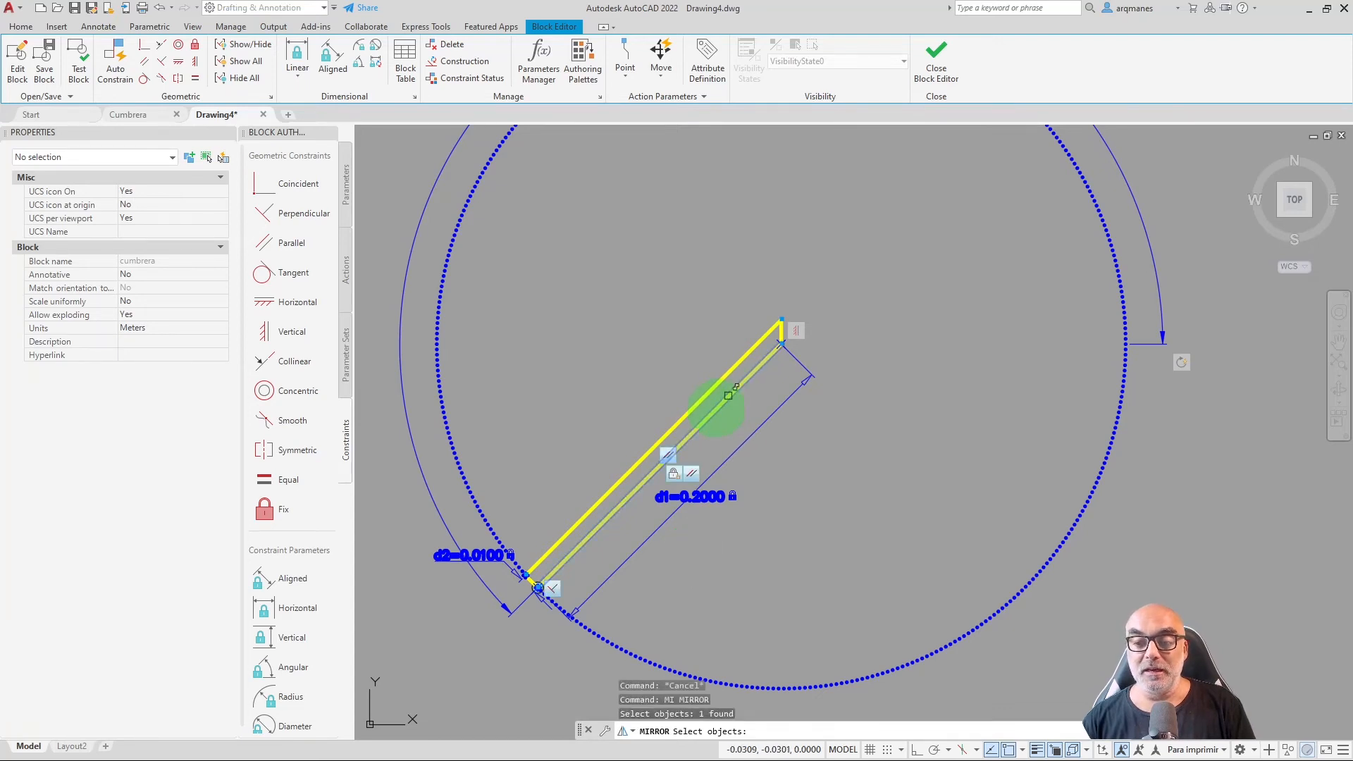
scroll(738, 386, up, 4)
click(749, 399)
click(809, 453)
click(809, 266)
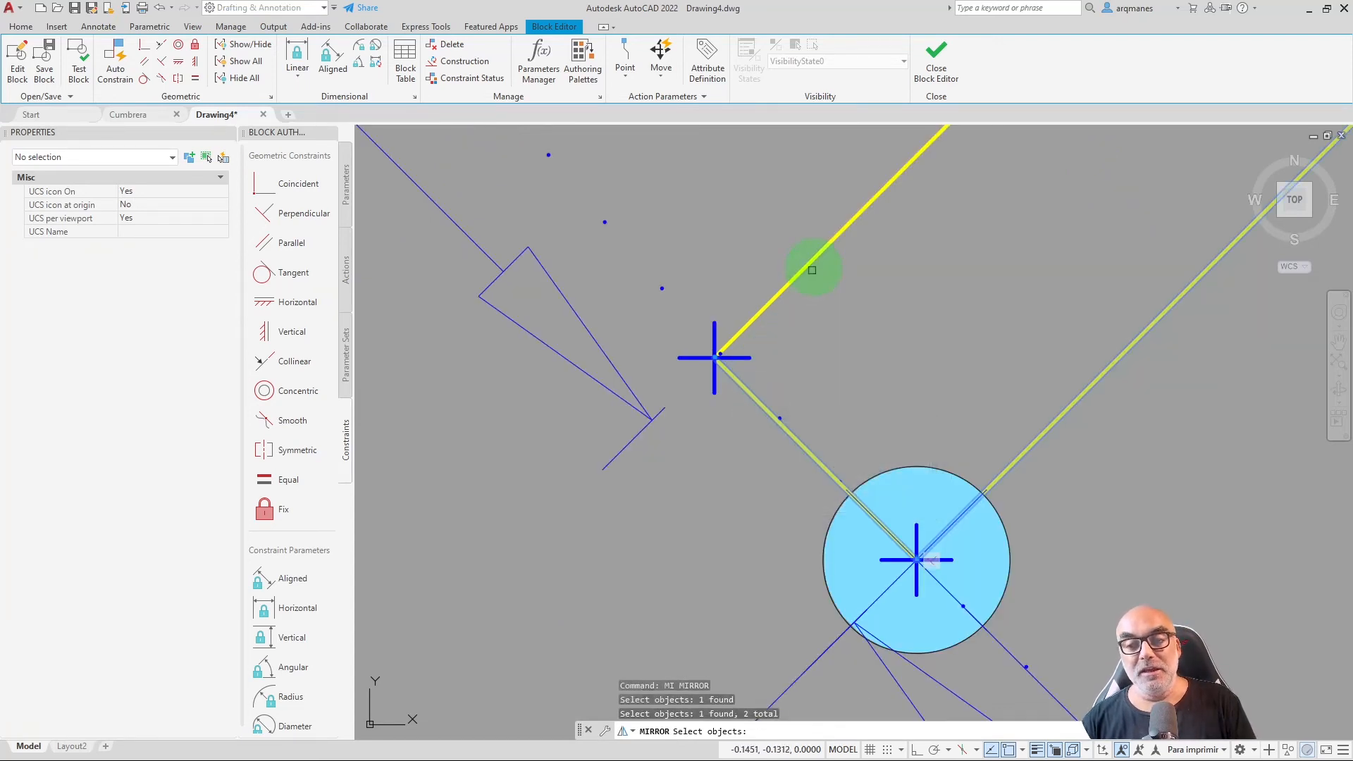
middle_drag(810, 257, 900, 242)
click(828, 377)
key(Return)
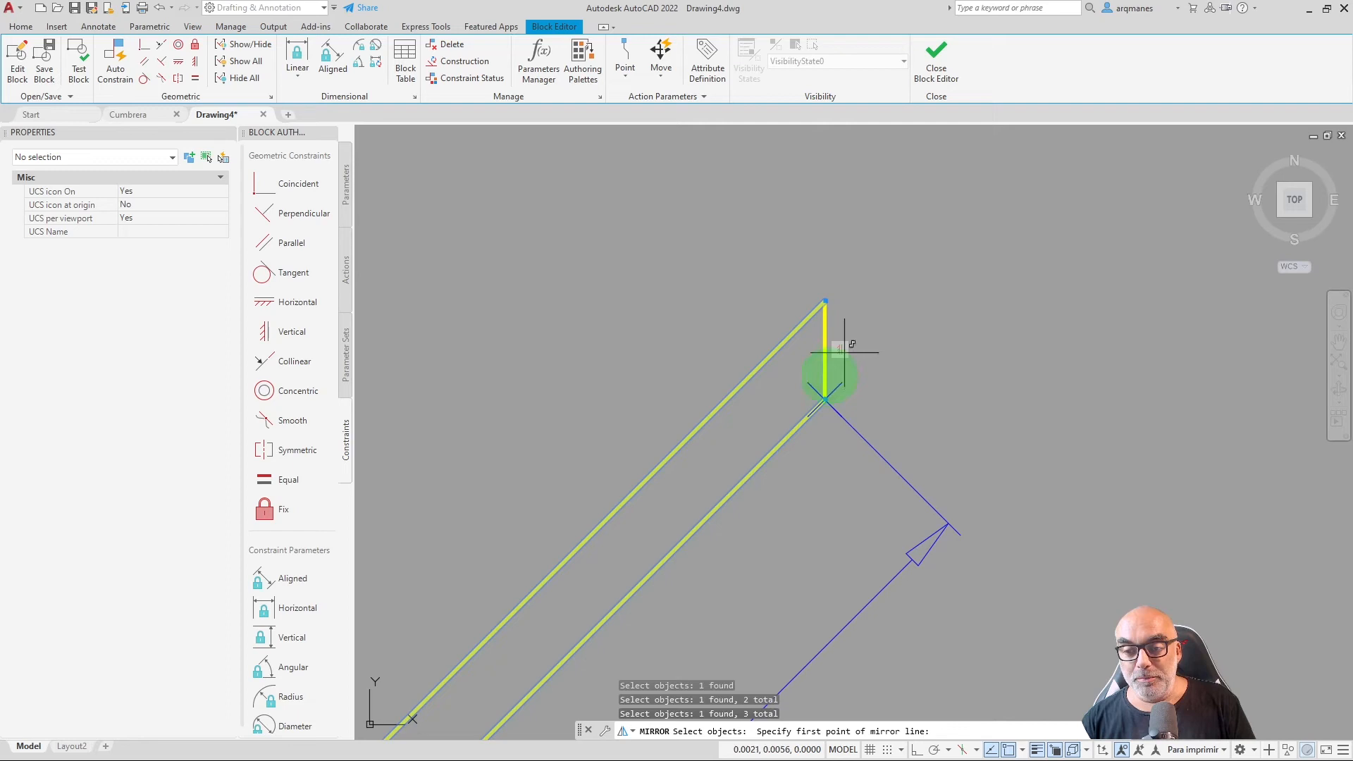
click(824, 399)
click(826, 591)
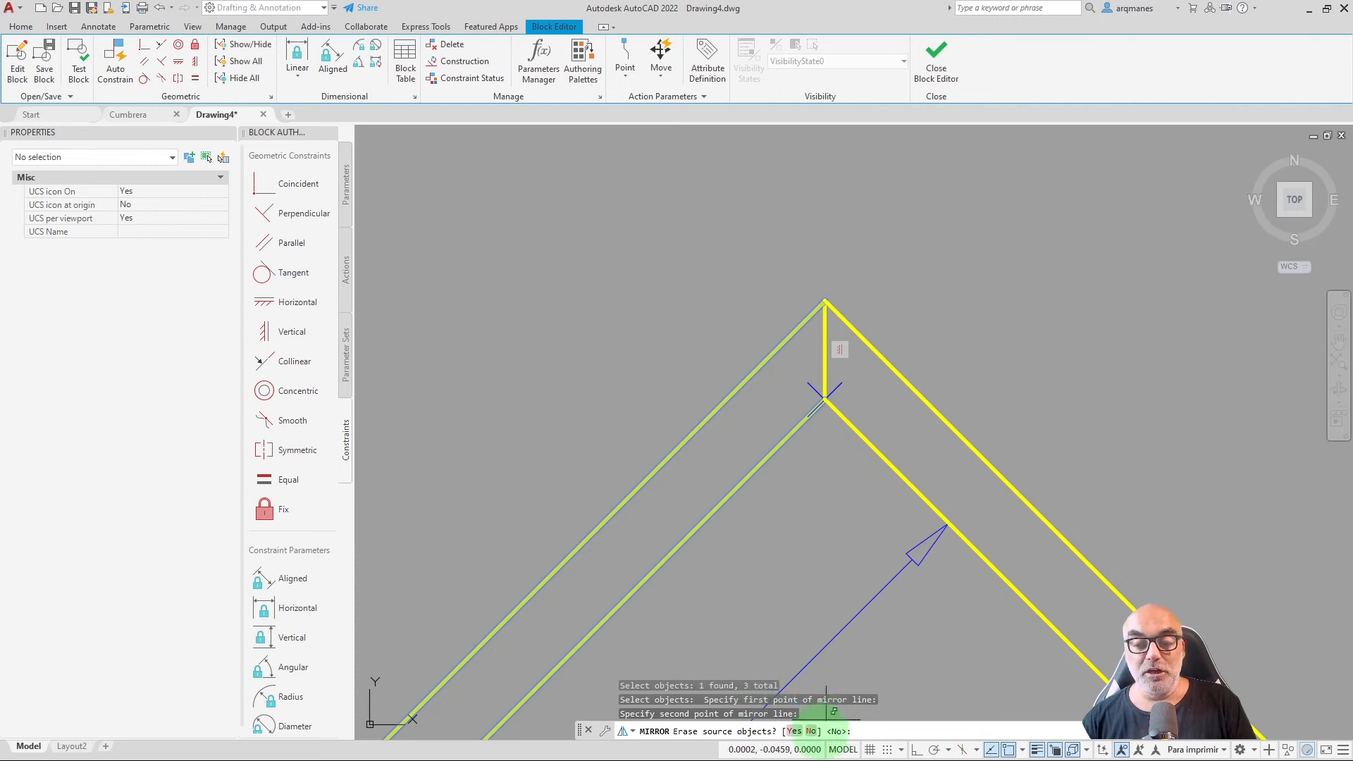
click(812, 730)
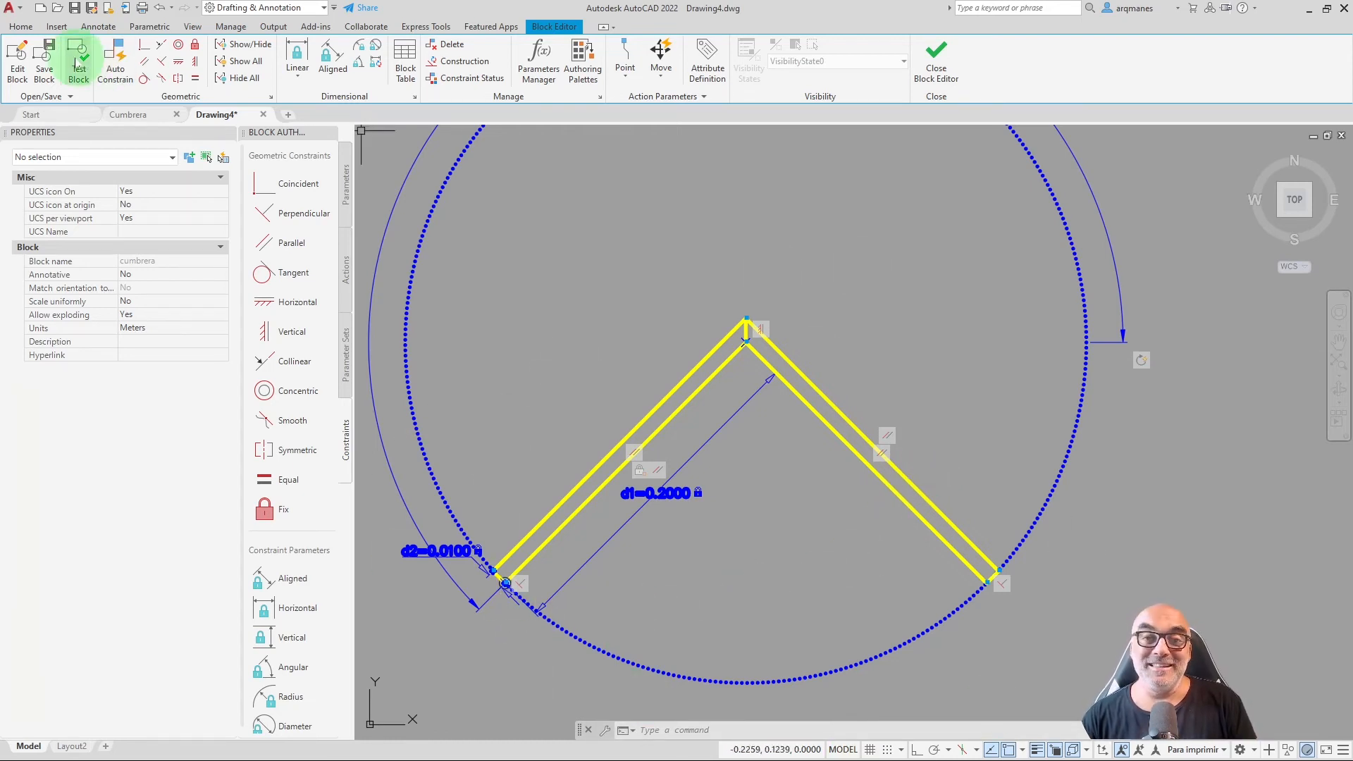
Test the mirrored block by swinging its rotation grip to about 187, 165 and 194 degrees, and close the test window.
click(78, 62)
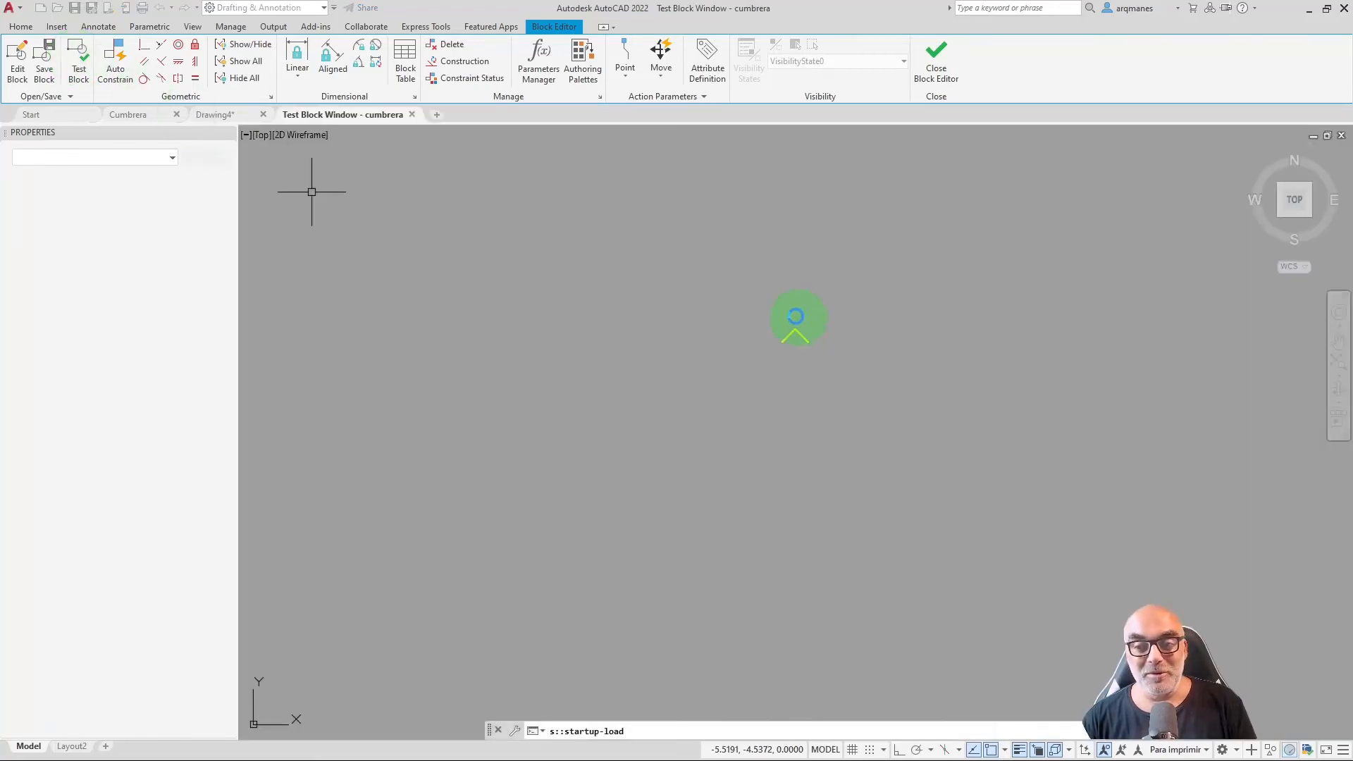
scroll(801, 321, up, 5)
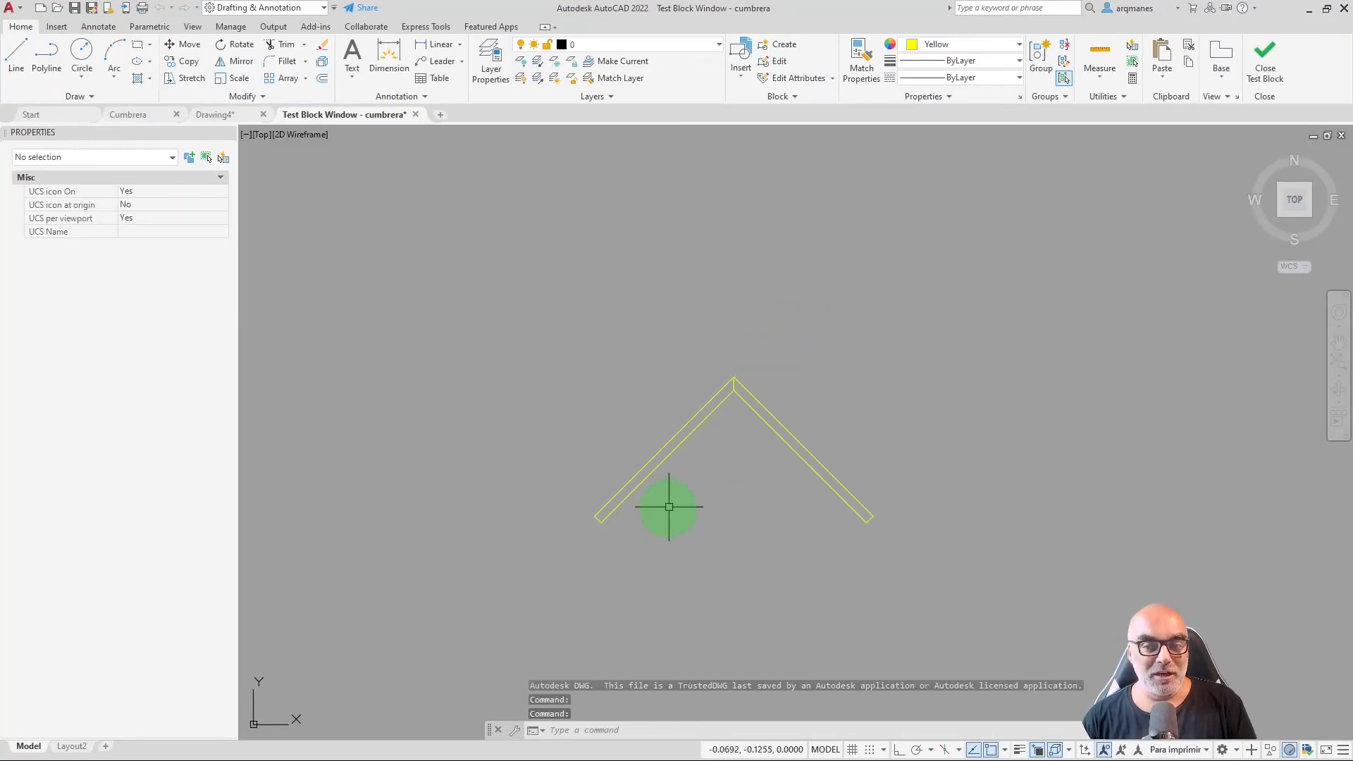
click(639, 477)
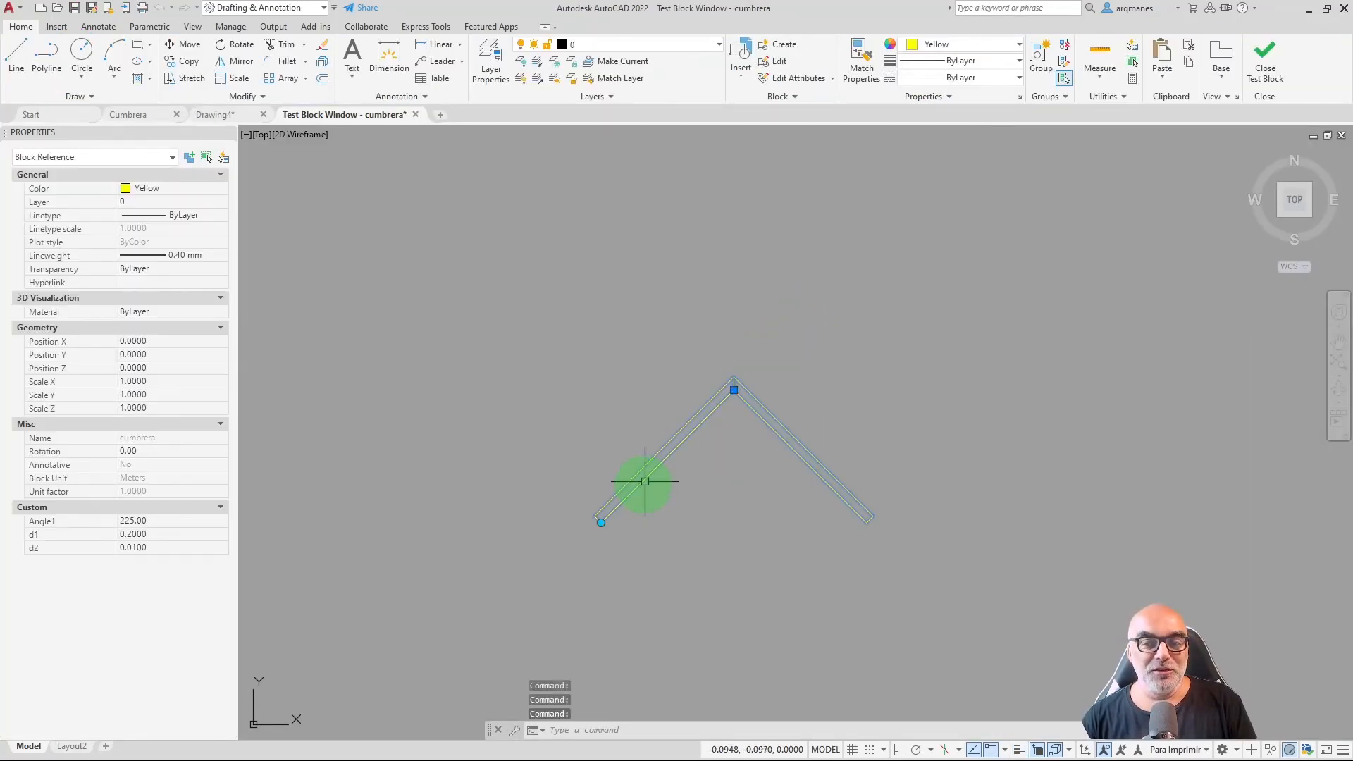
click(605, 522)
click(529, 421)
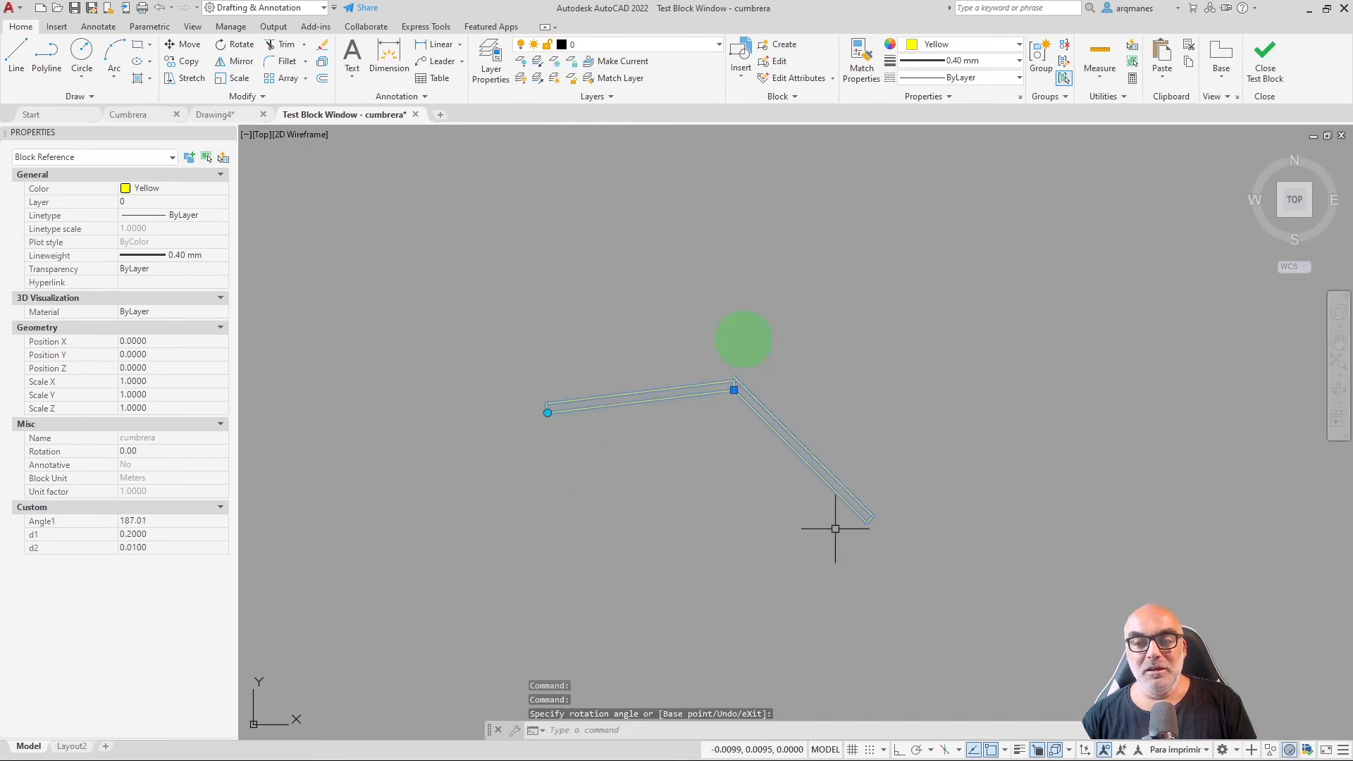
scroll(670, 369, up, 4)
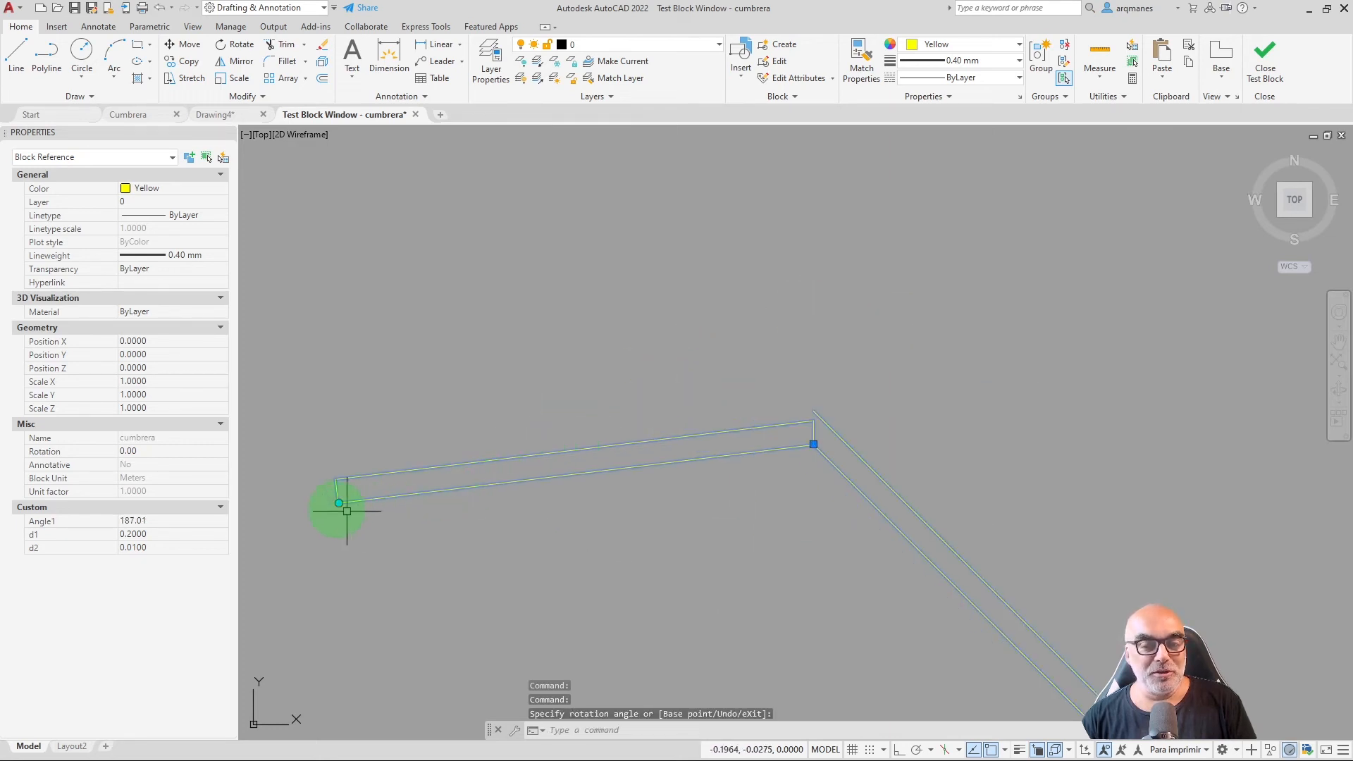
click(332, 505)
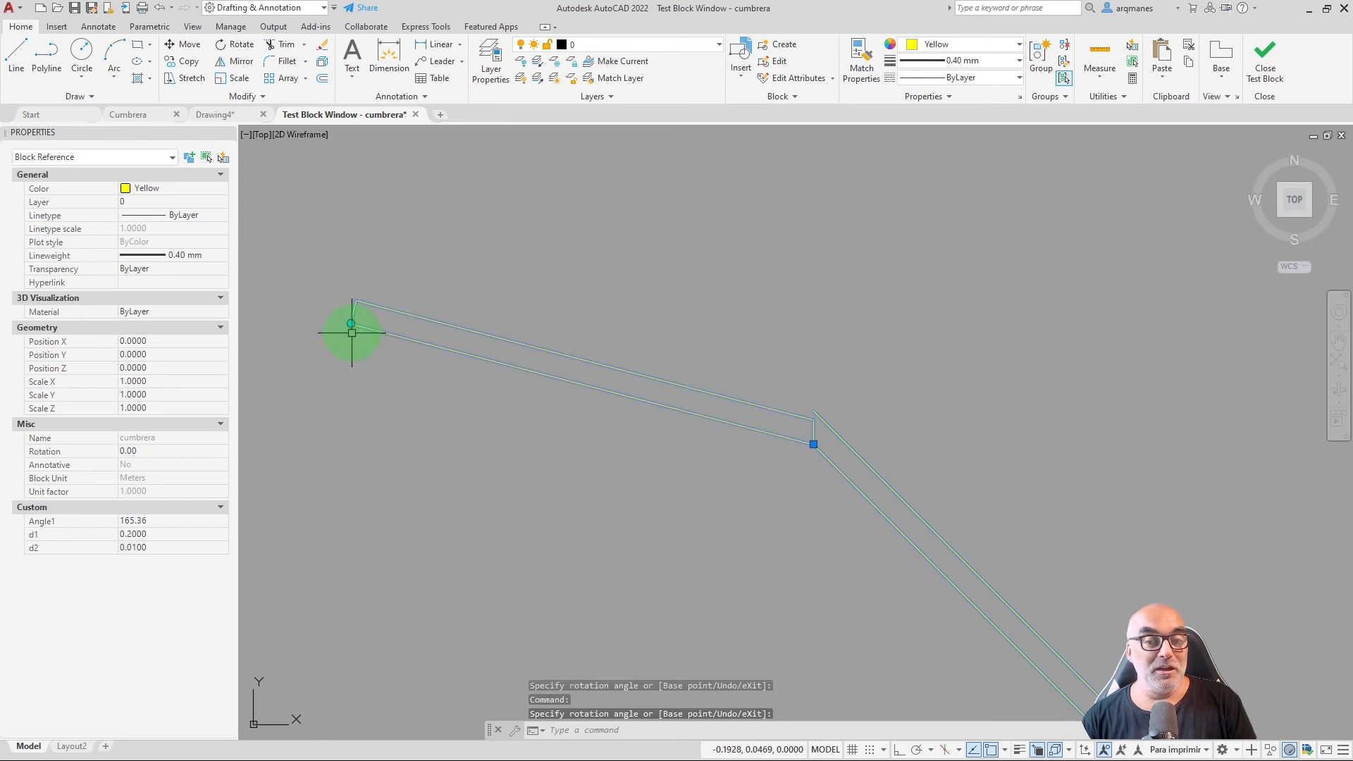
click(354, 558)
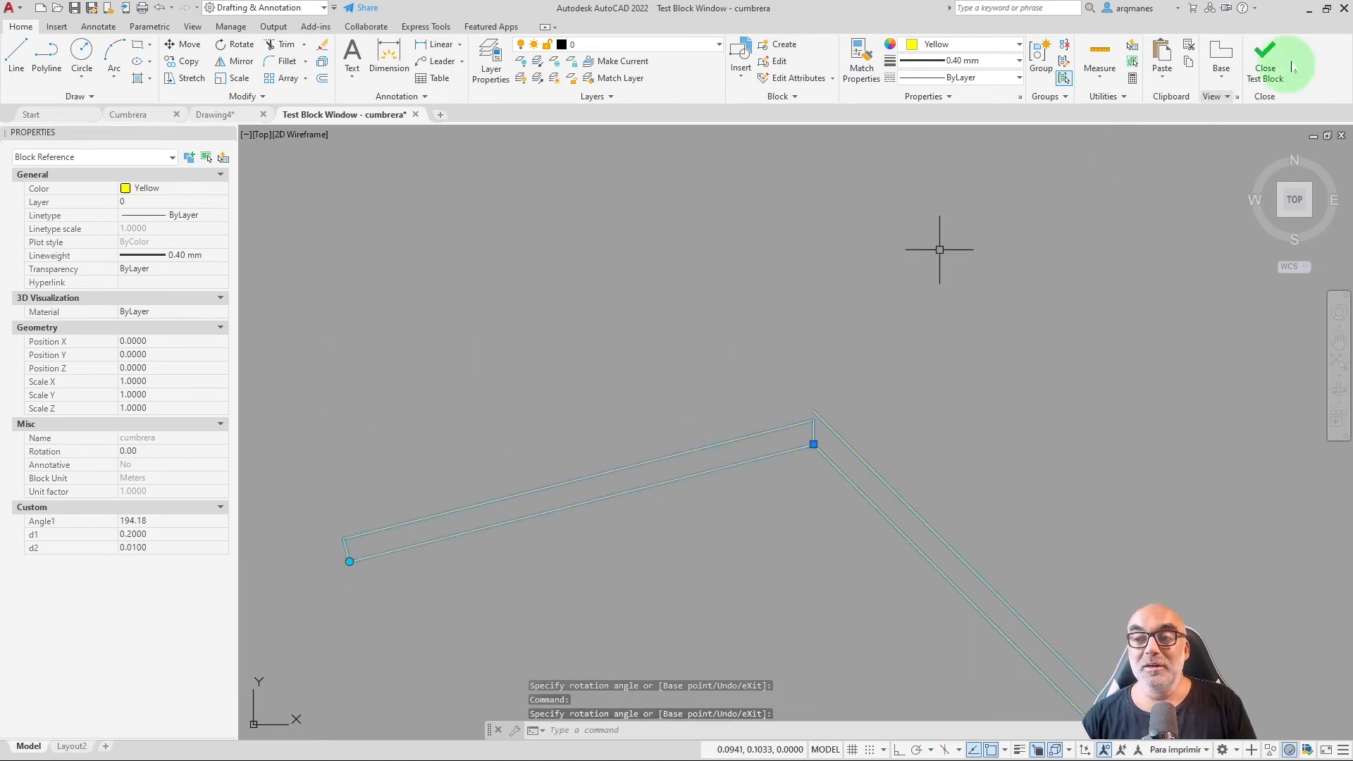
click(1265, 62)
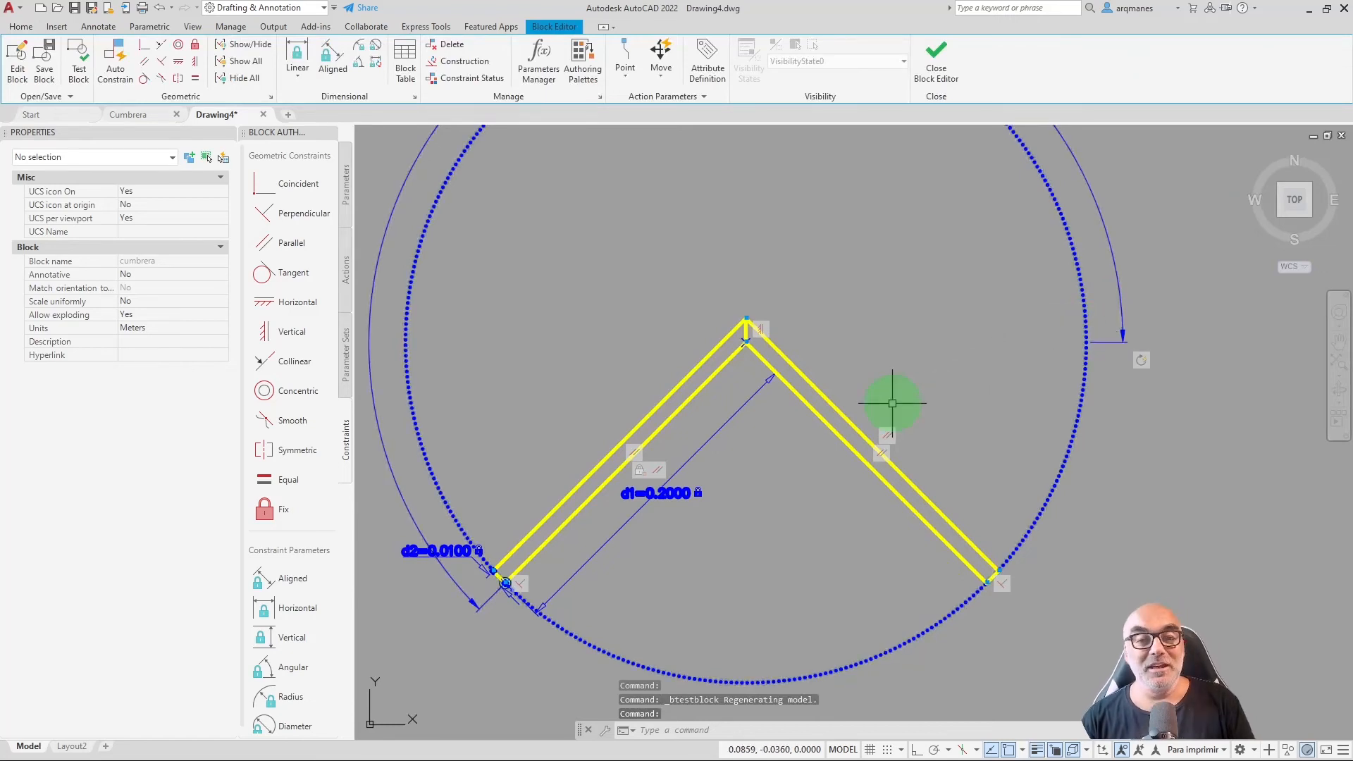
Constrain the two lower long lines symmetric about the short vertical ridge line.
click(284, 451)
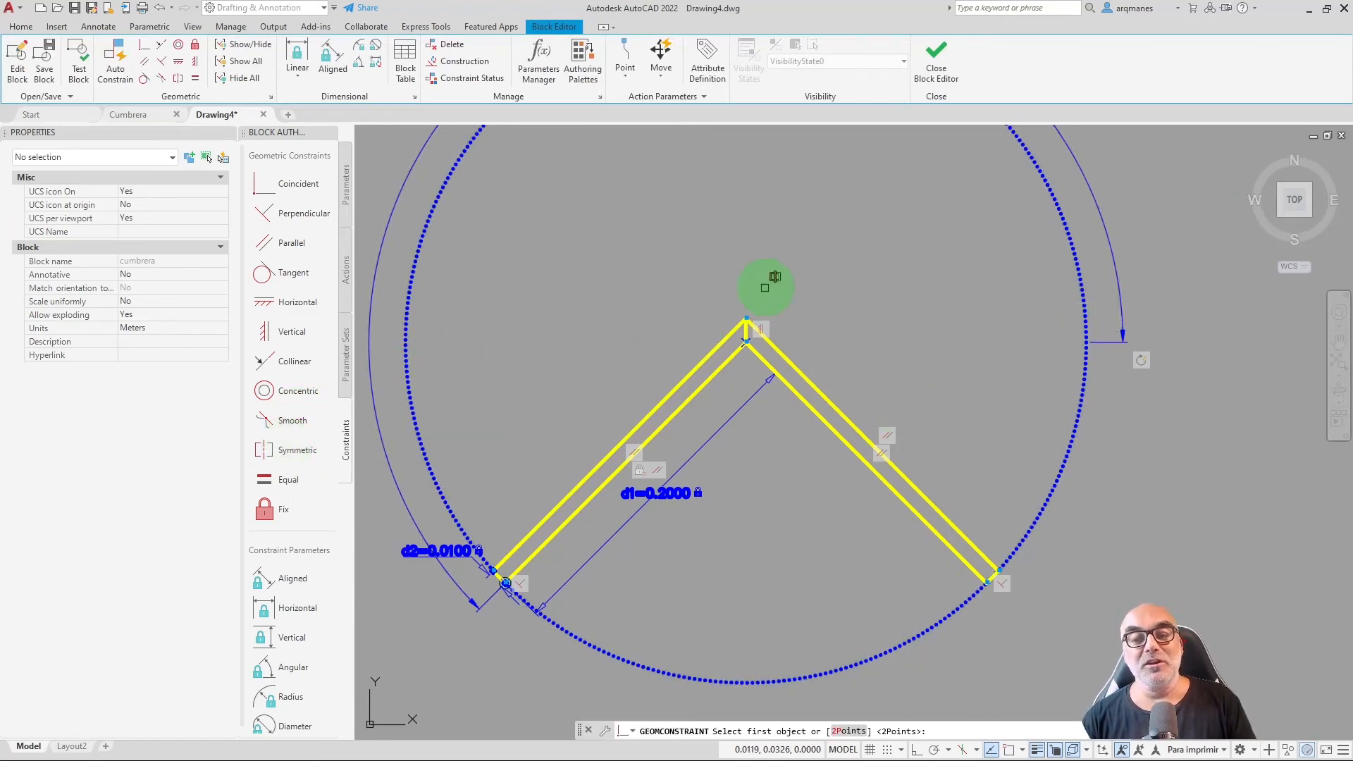
scroll(764, 296, up, 6)
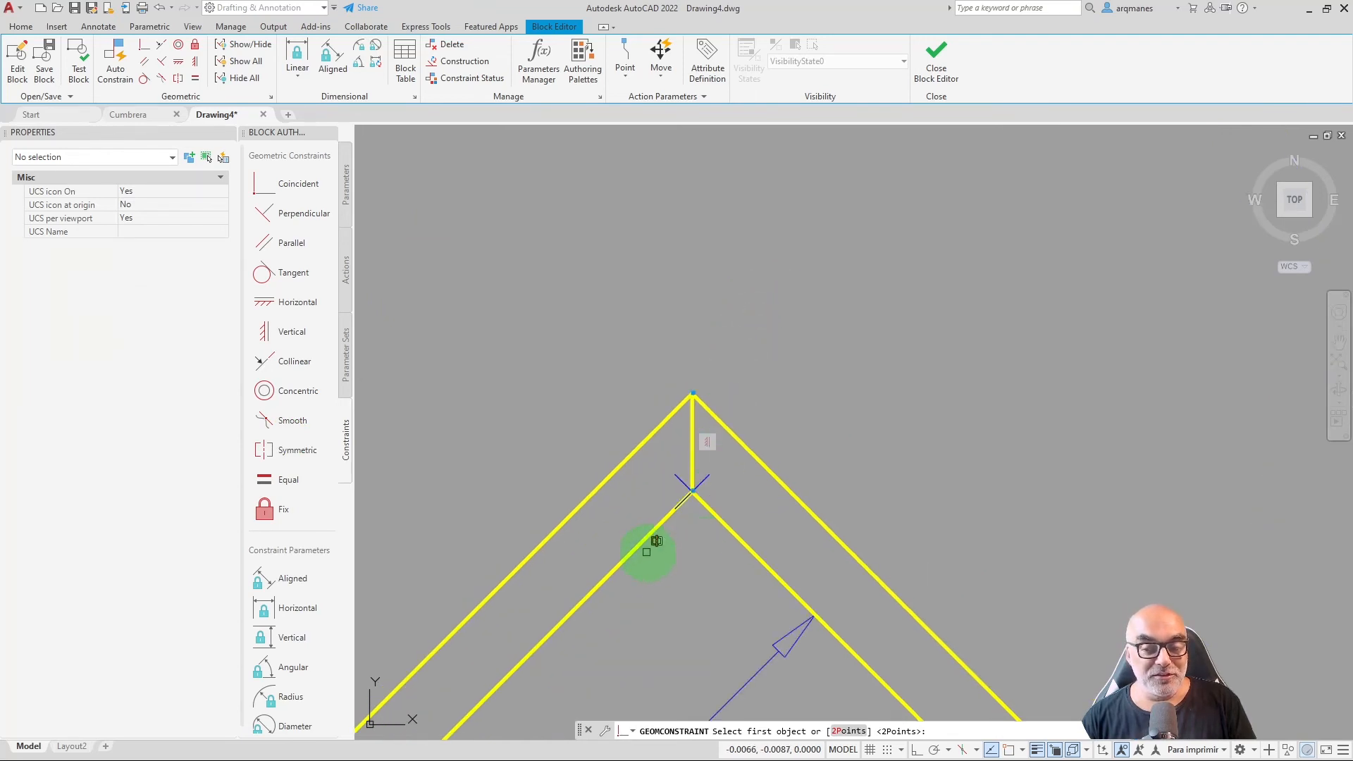
click(642, 549)
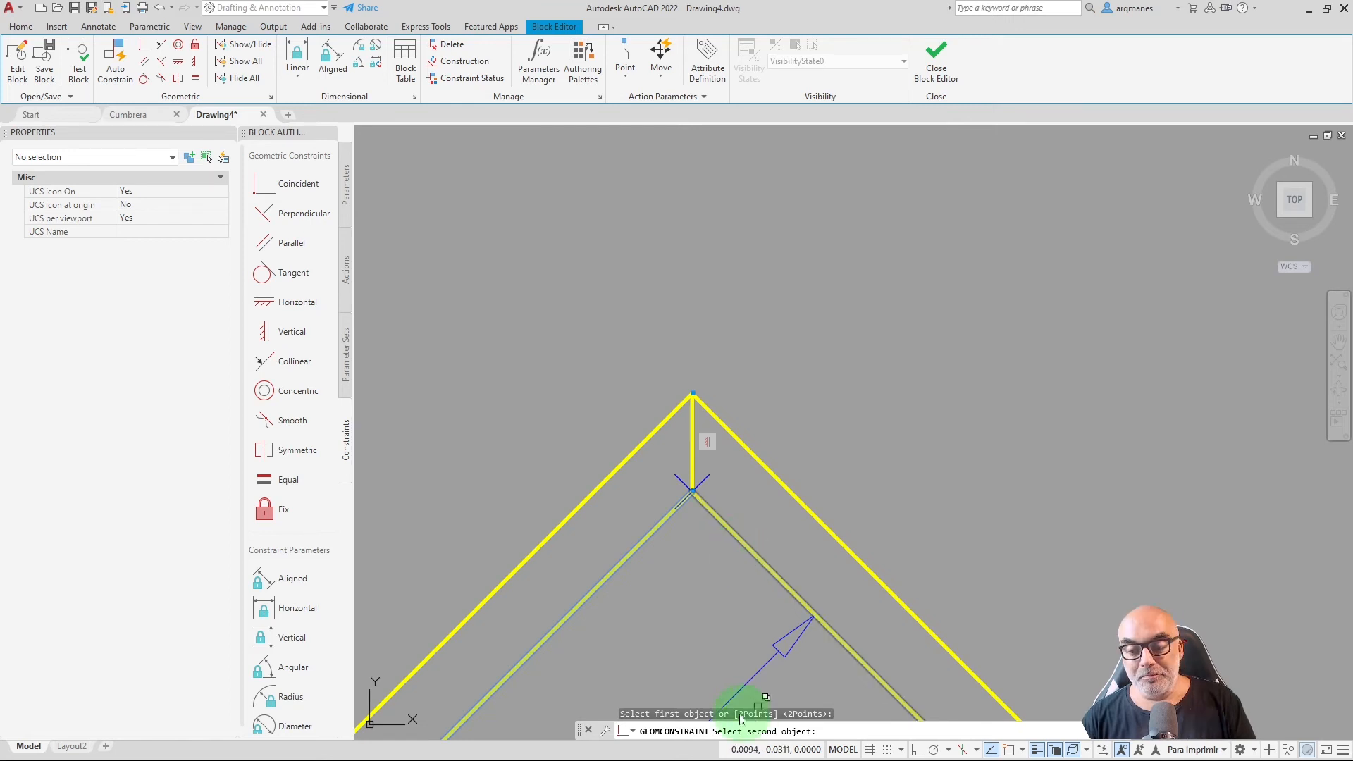
click(735, 539)
click(775, 590)
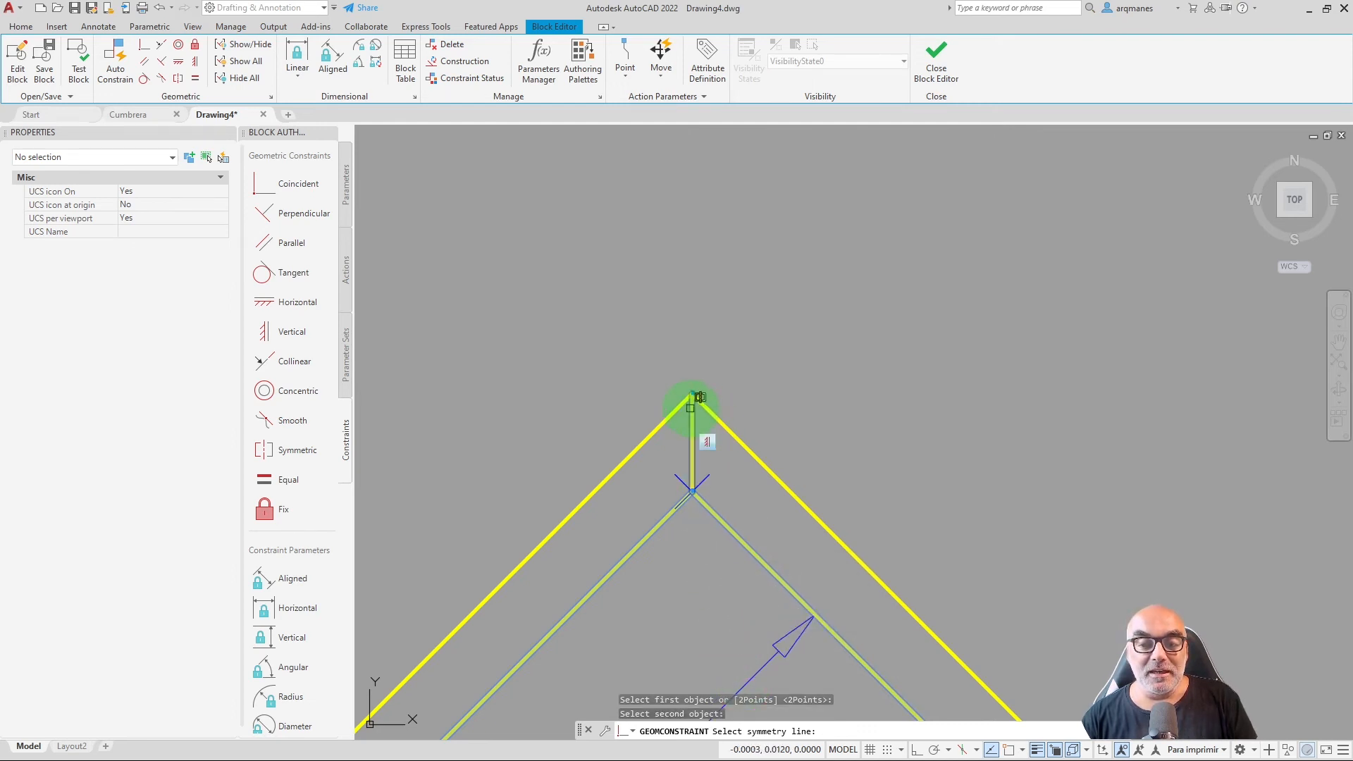
click(690, 408)
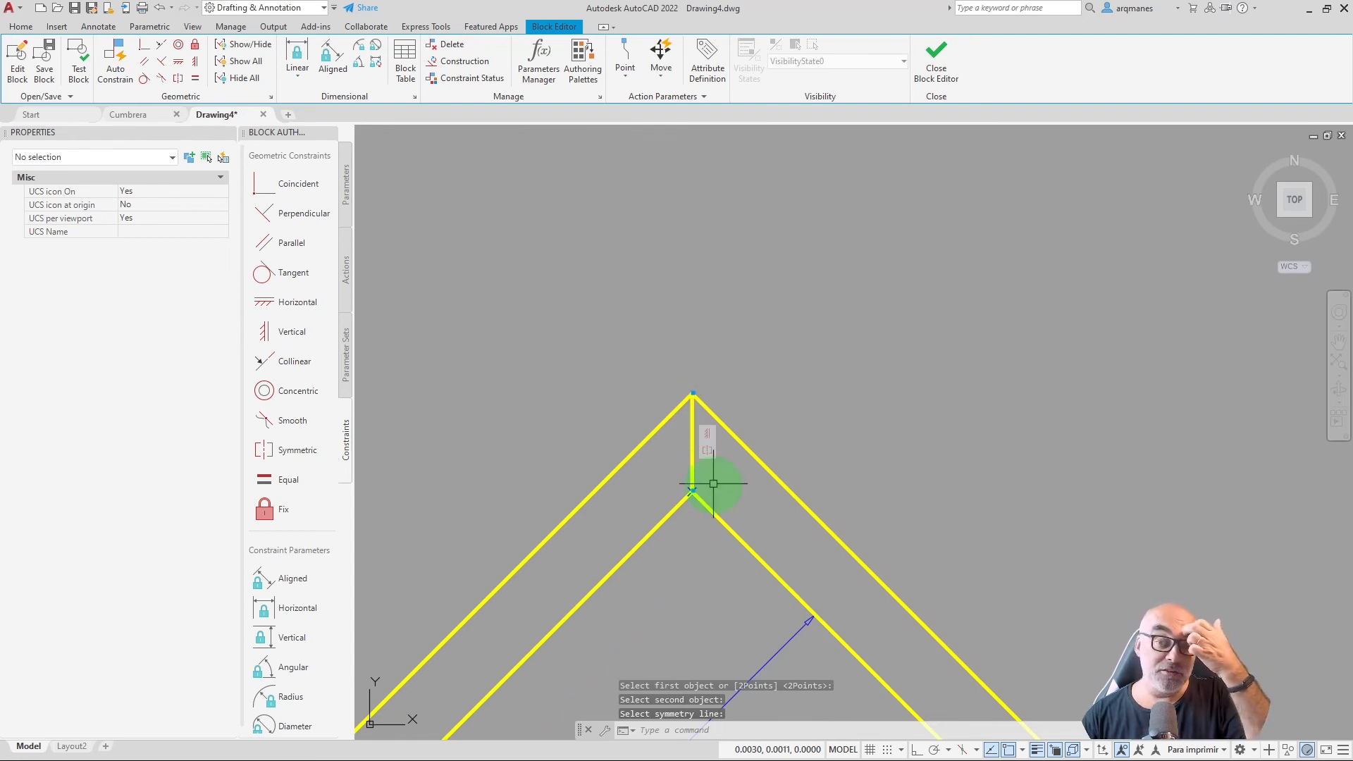
Test the block's symmetry by rotating its free end to about 244 degrees, and close the test window.
click(75, 63)
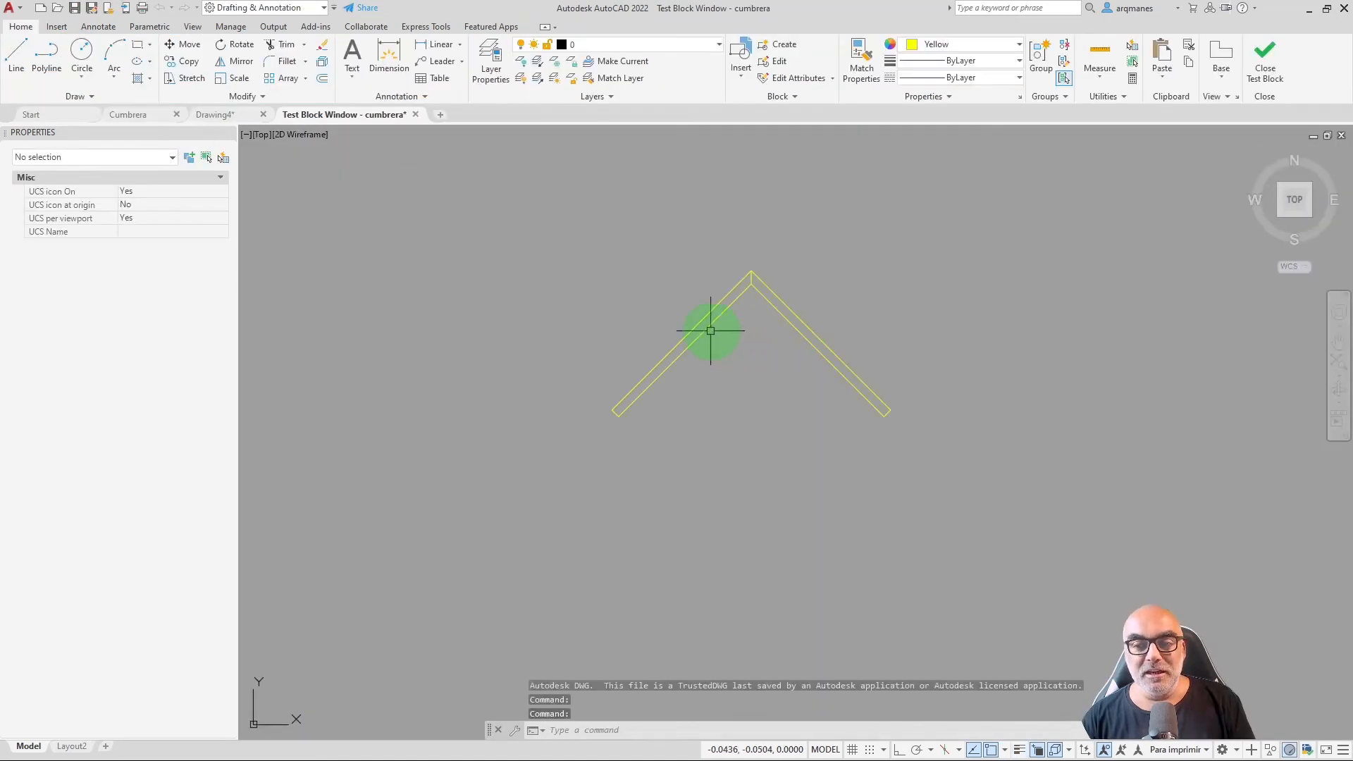
click(785, 321)
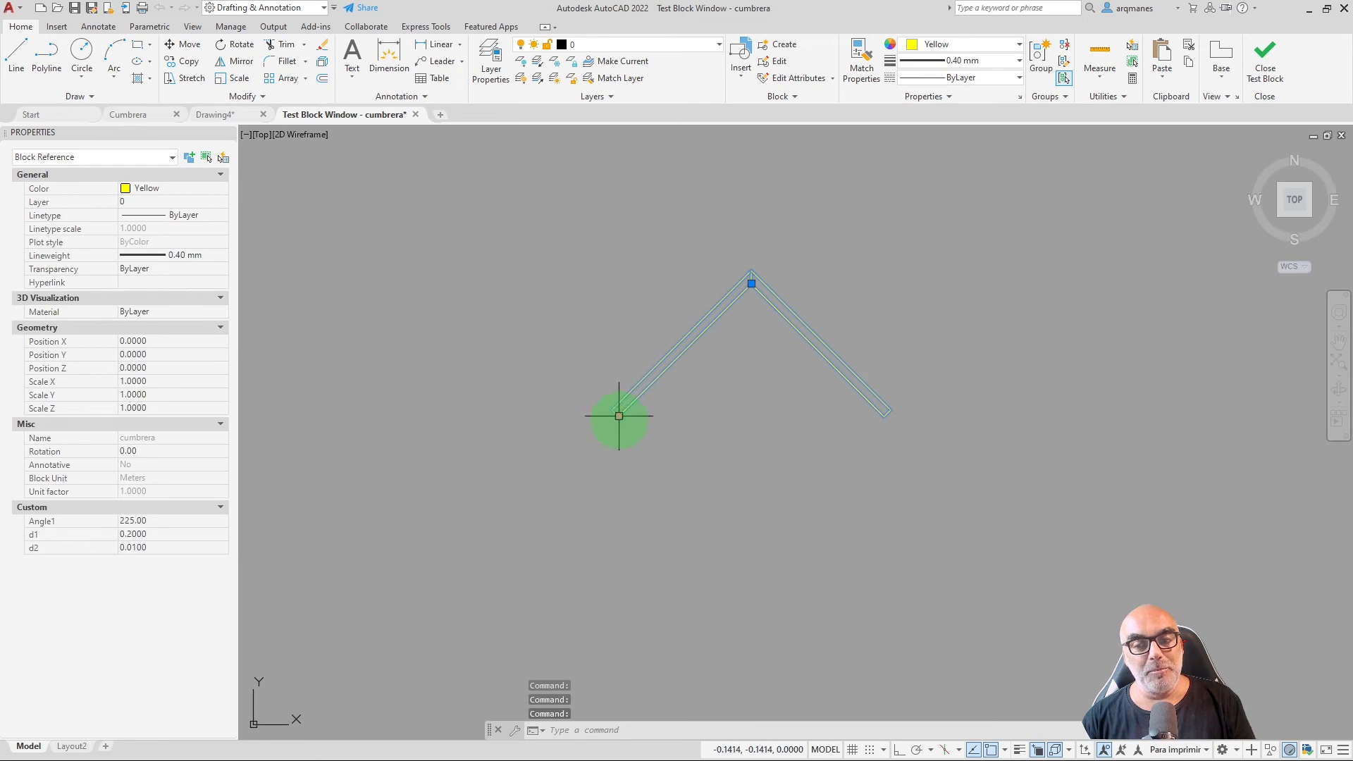
click(619, 416)
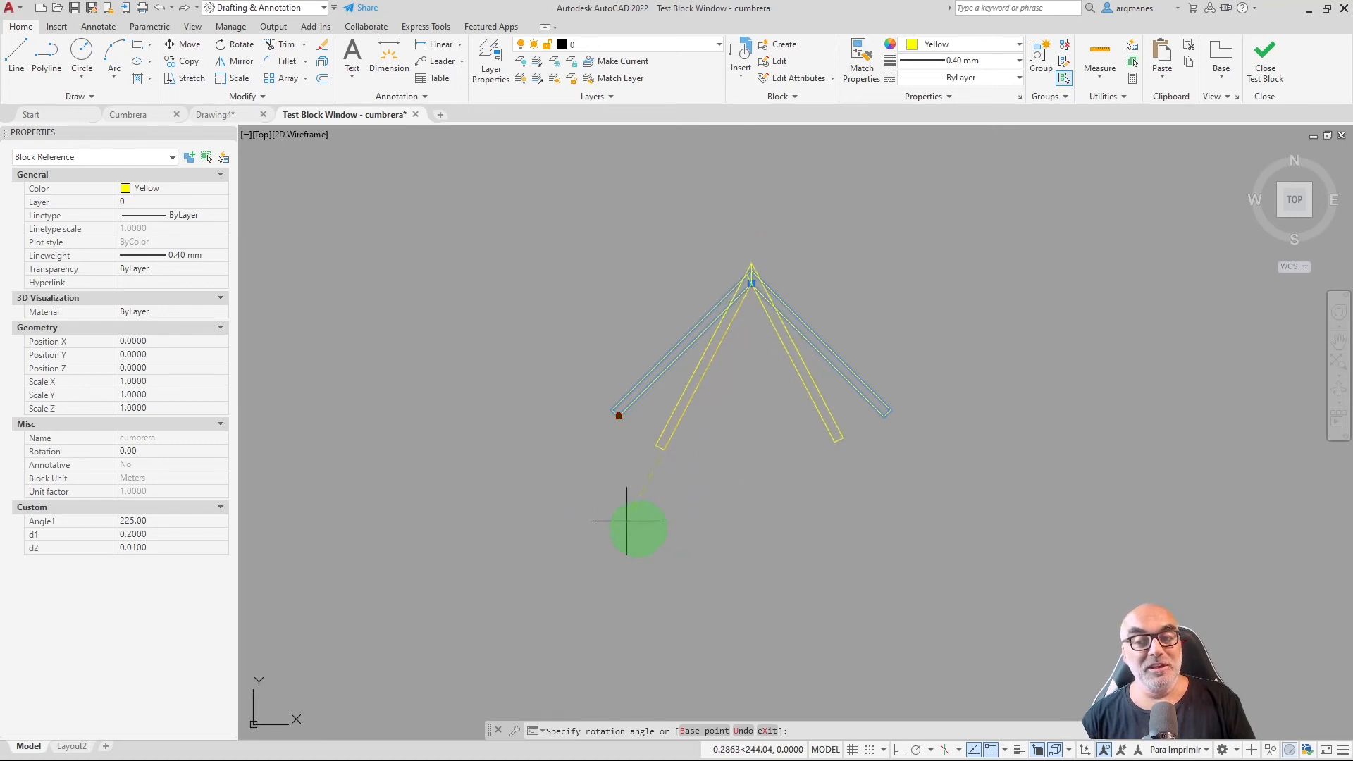
click(655, 532)
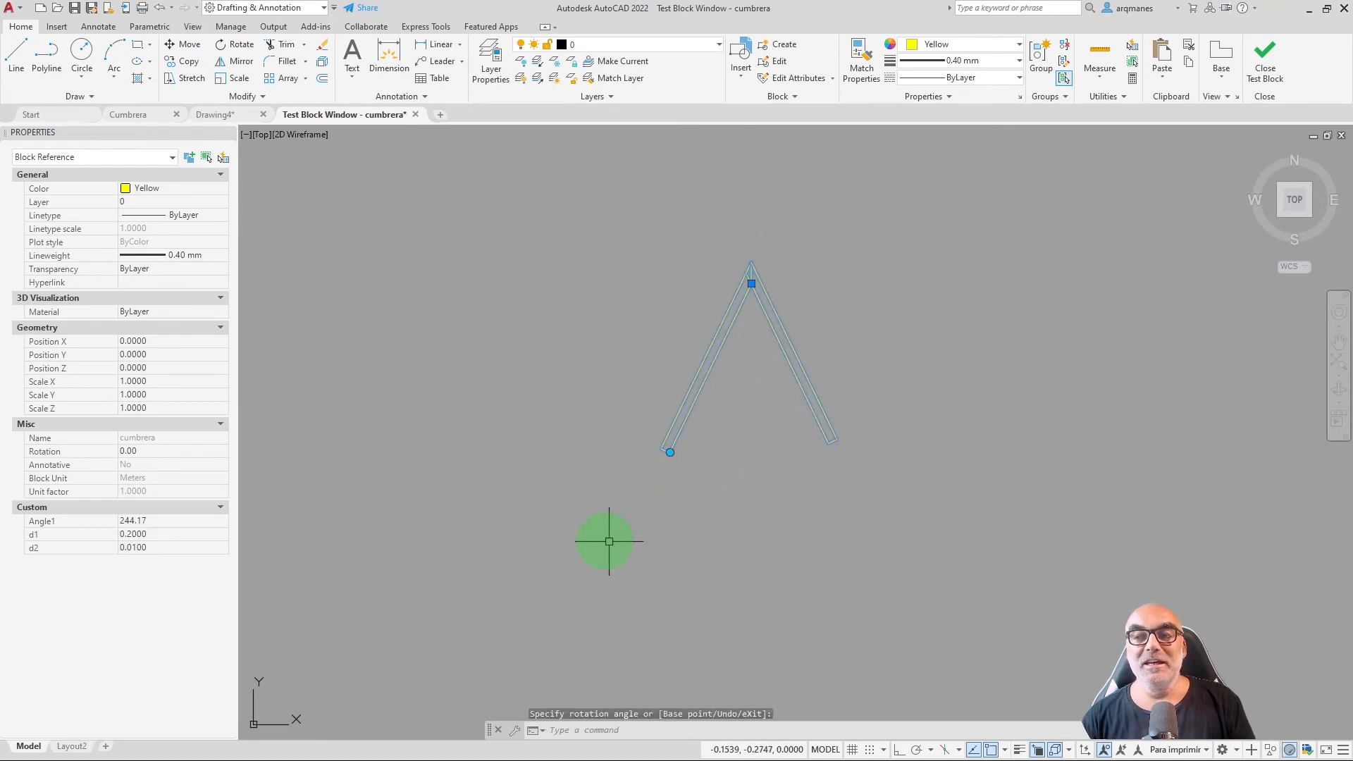
click(1260, 73)
Constrain the short end lines of the two arms symmetric about the vertical ridge line.
scroll(730, 322, up, 2)
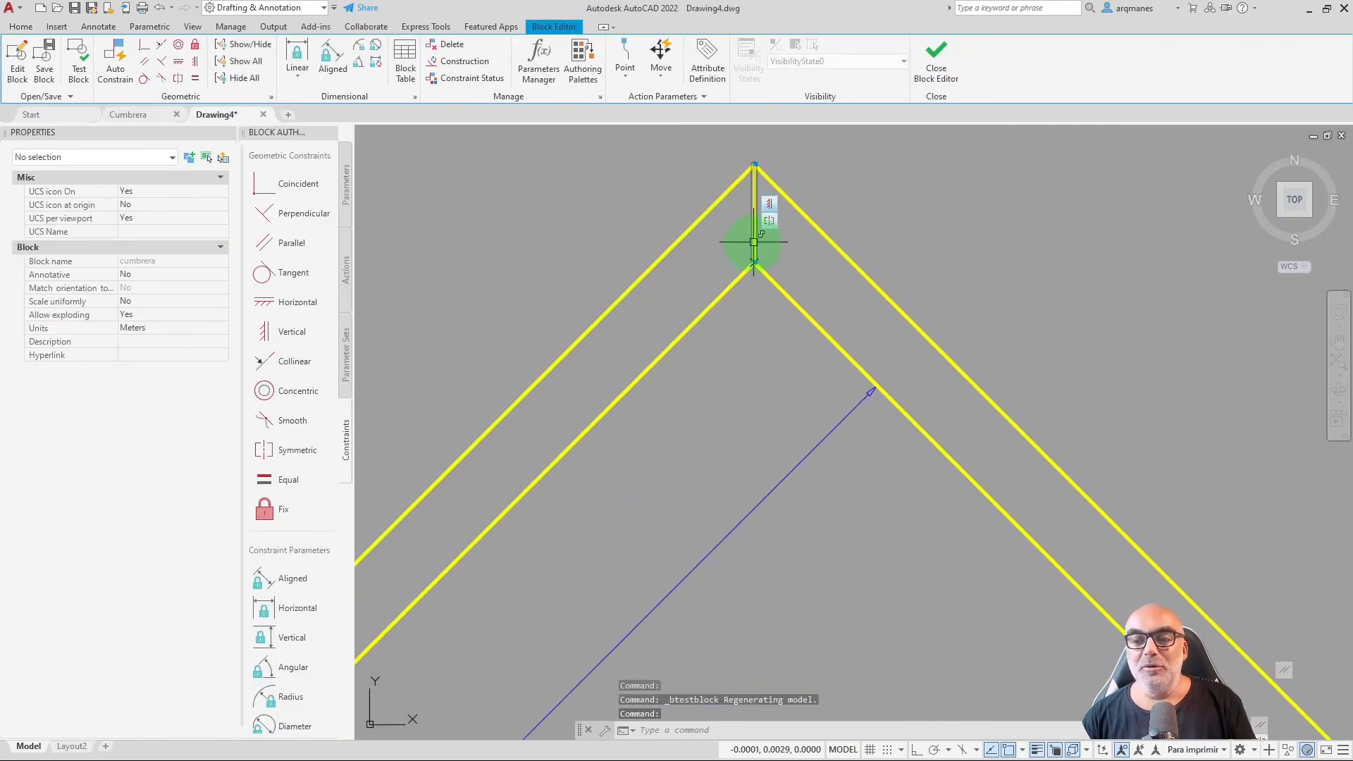
middle_drag(749, 241, 819, 245)
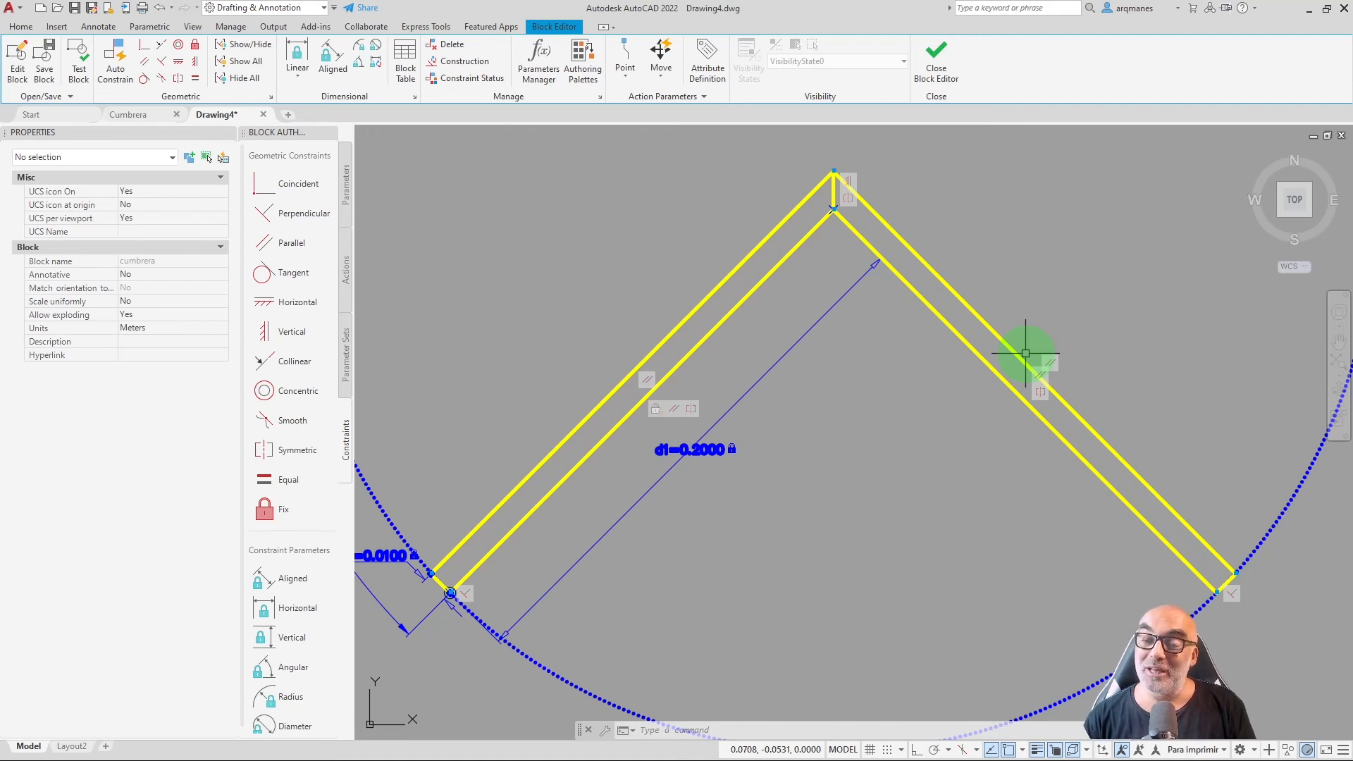
click(290, 450)
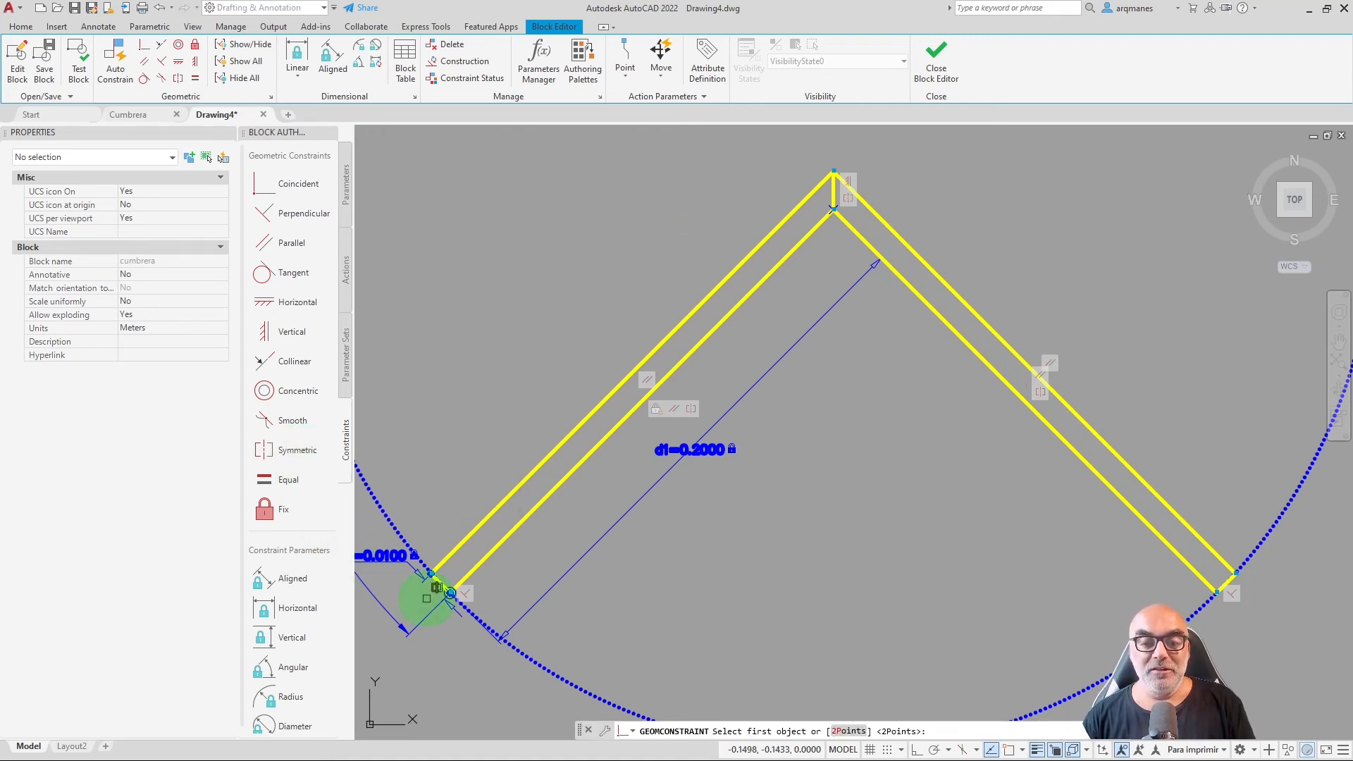
scroll(426, 597, up, 6)
click(435, 584)
scroll(434, 569, down, 2)
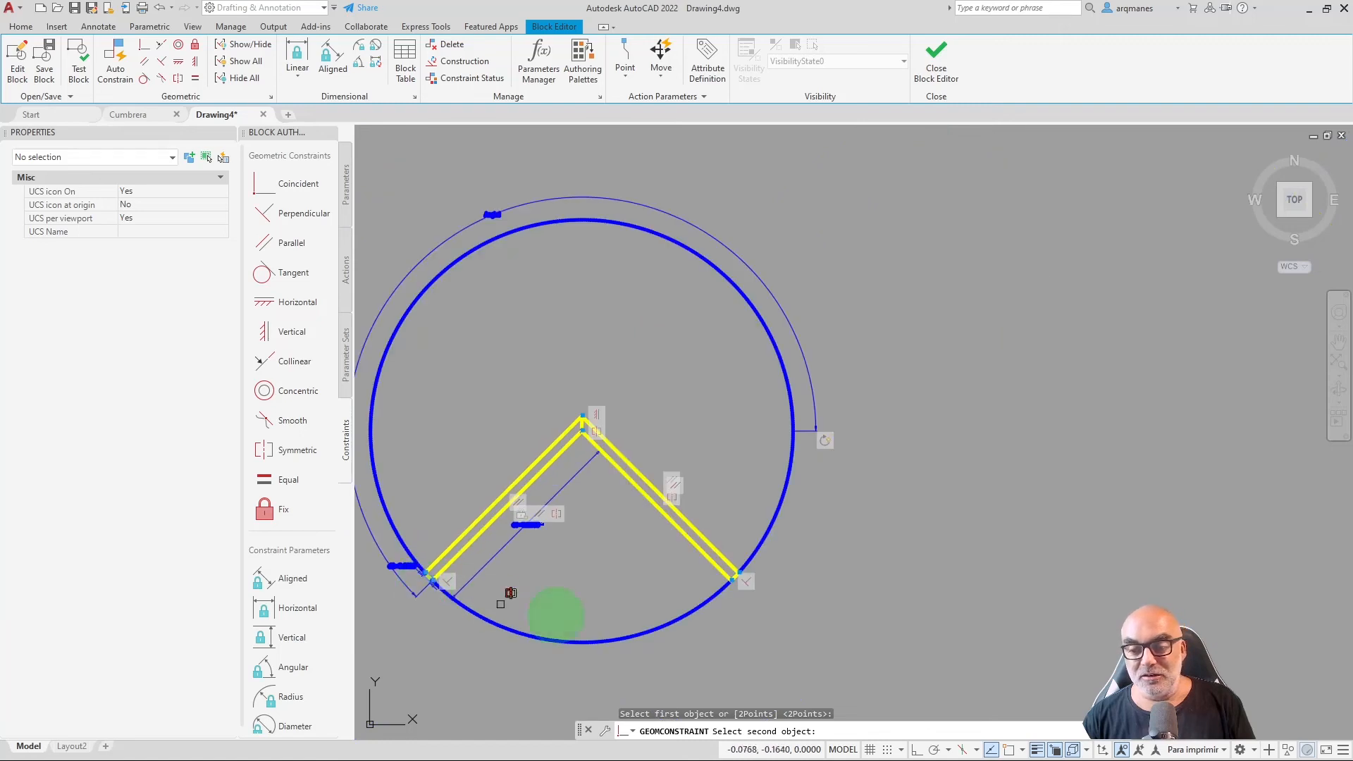
scroll(747, 592, up, 8)
click(740, 515)
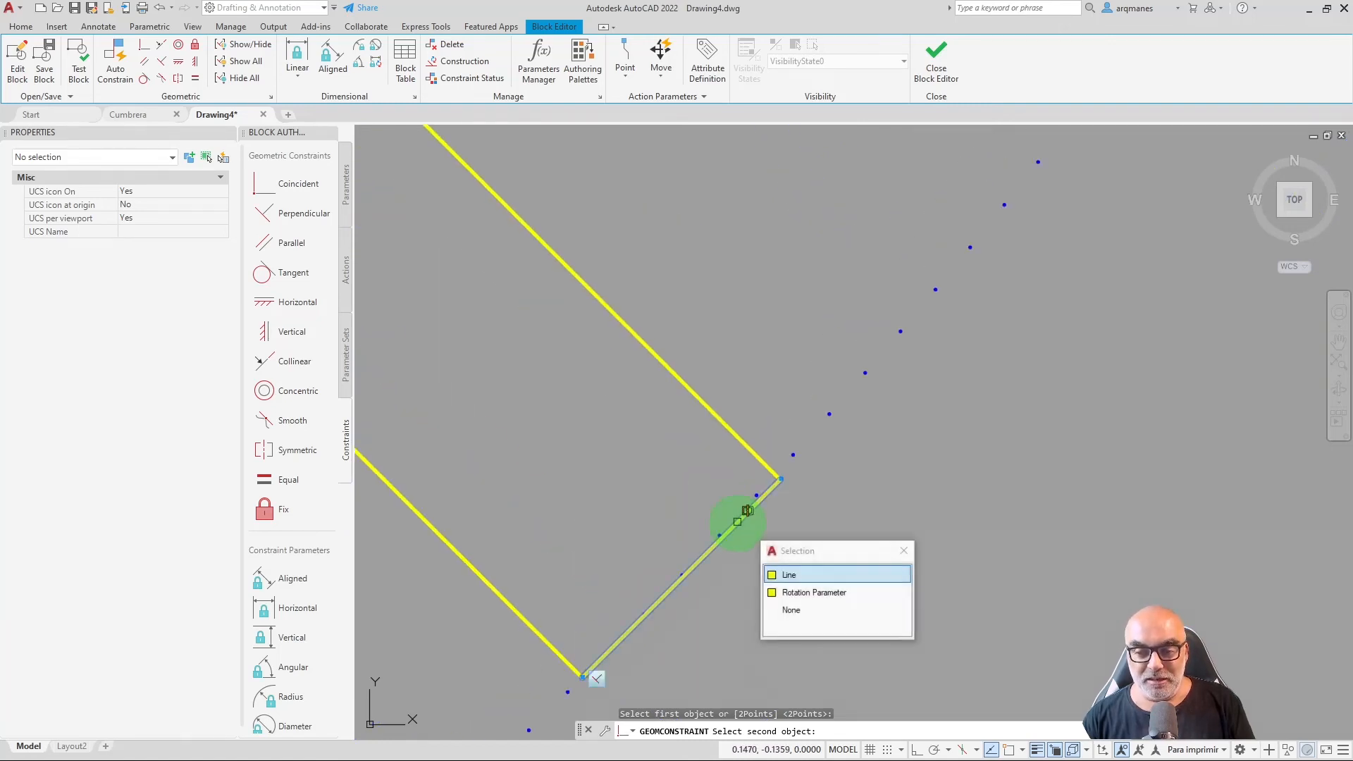
click(795, 575)
scroll(877, 588, down, 5)
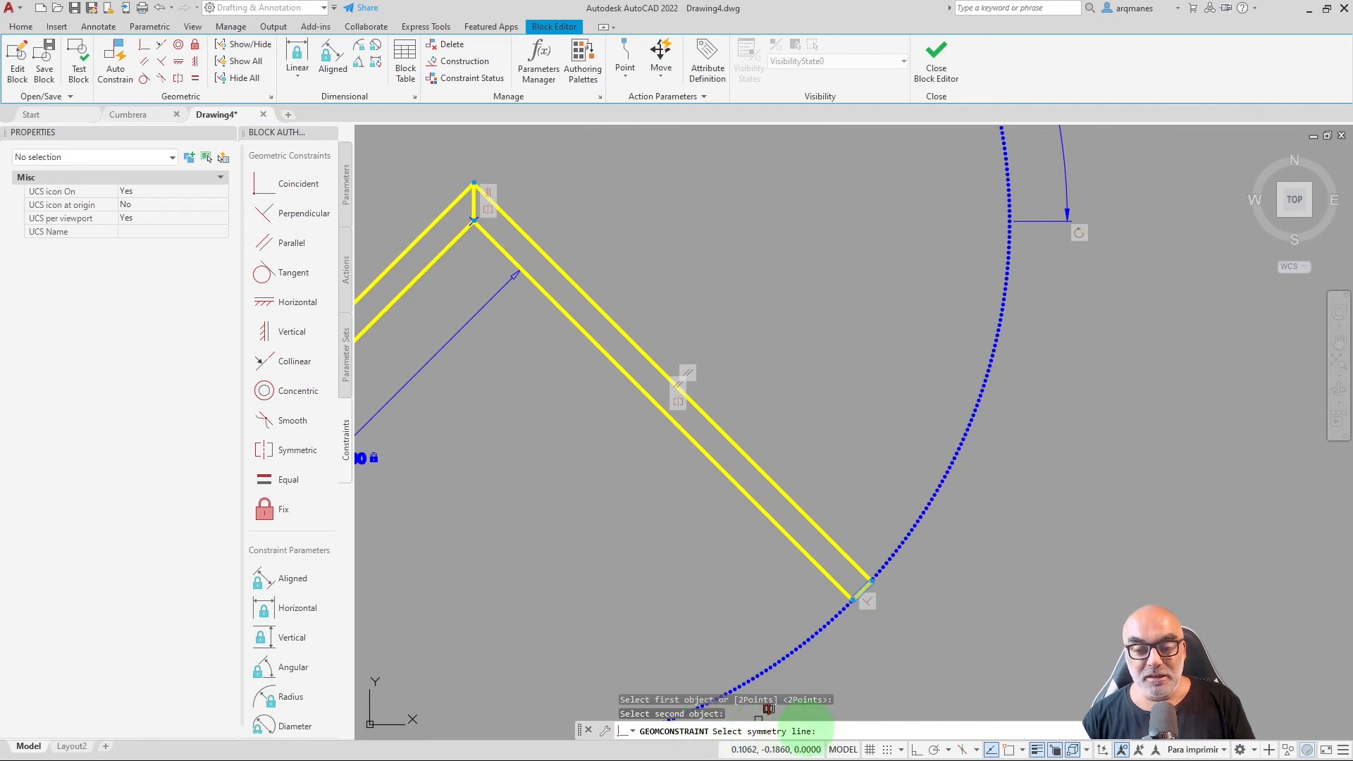
scroll(457, 164, up, 8)
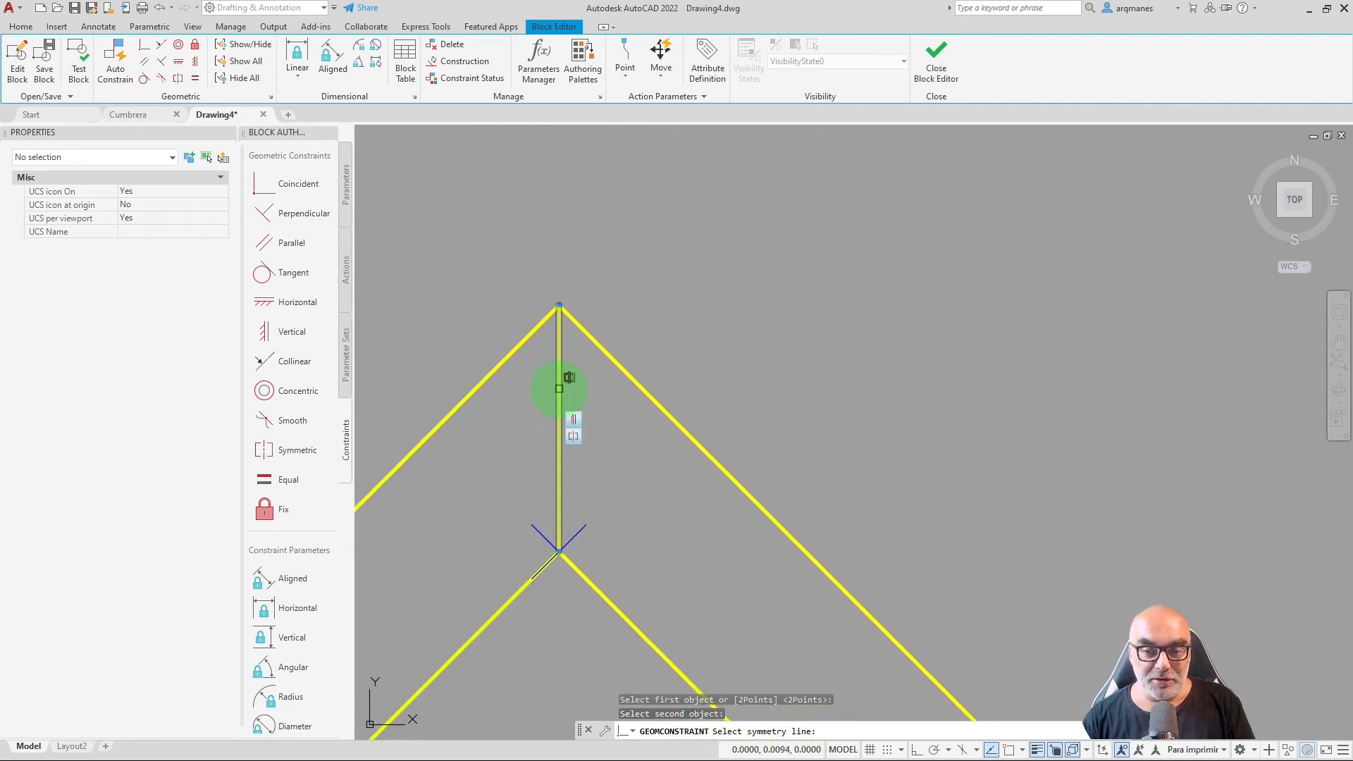
click(559, 386)
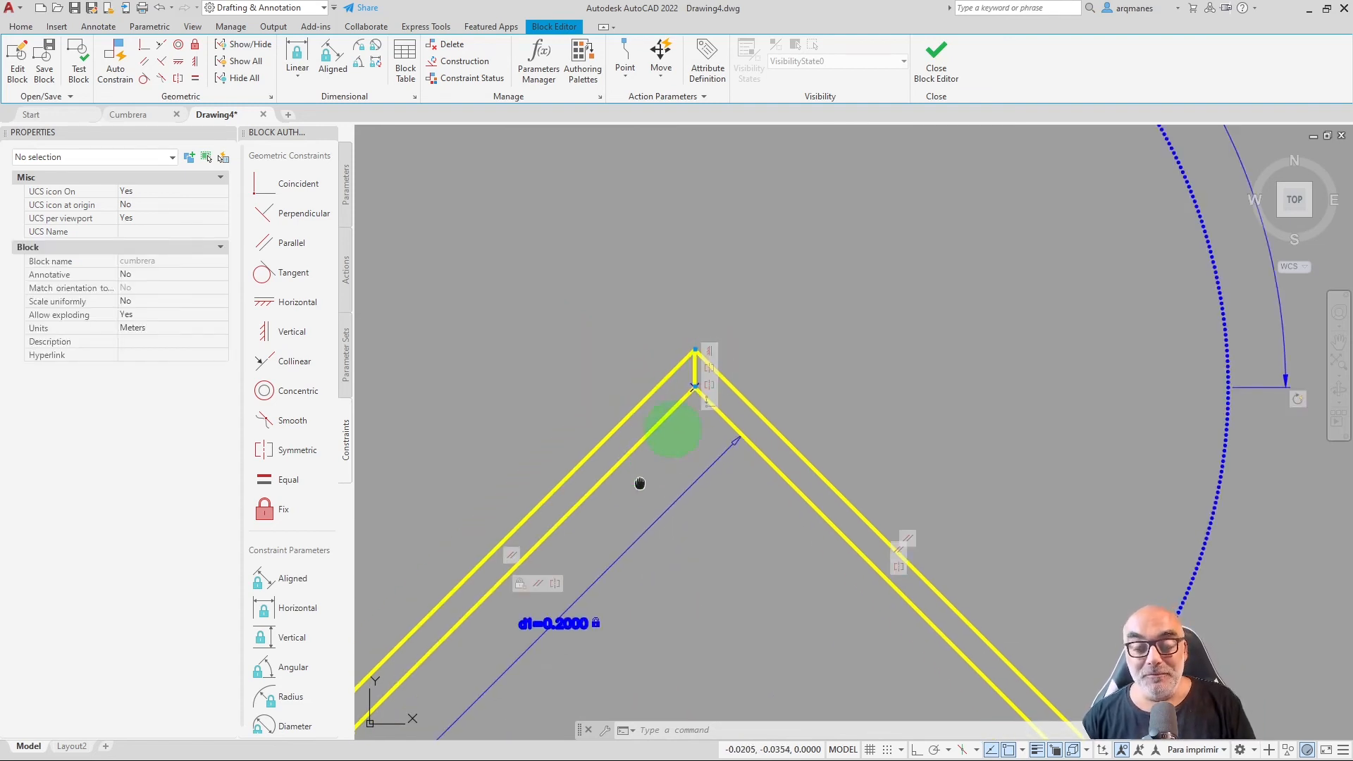
Constrain the two upper long lines of the arms symmetric about the short vertical ridge line.
middle_drag(637, 477, 747, 316)
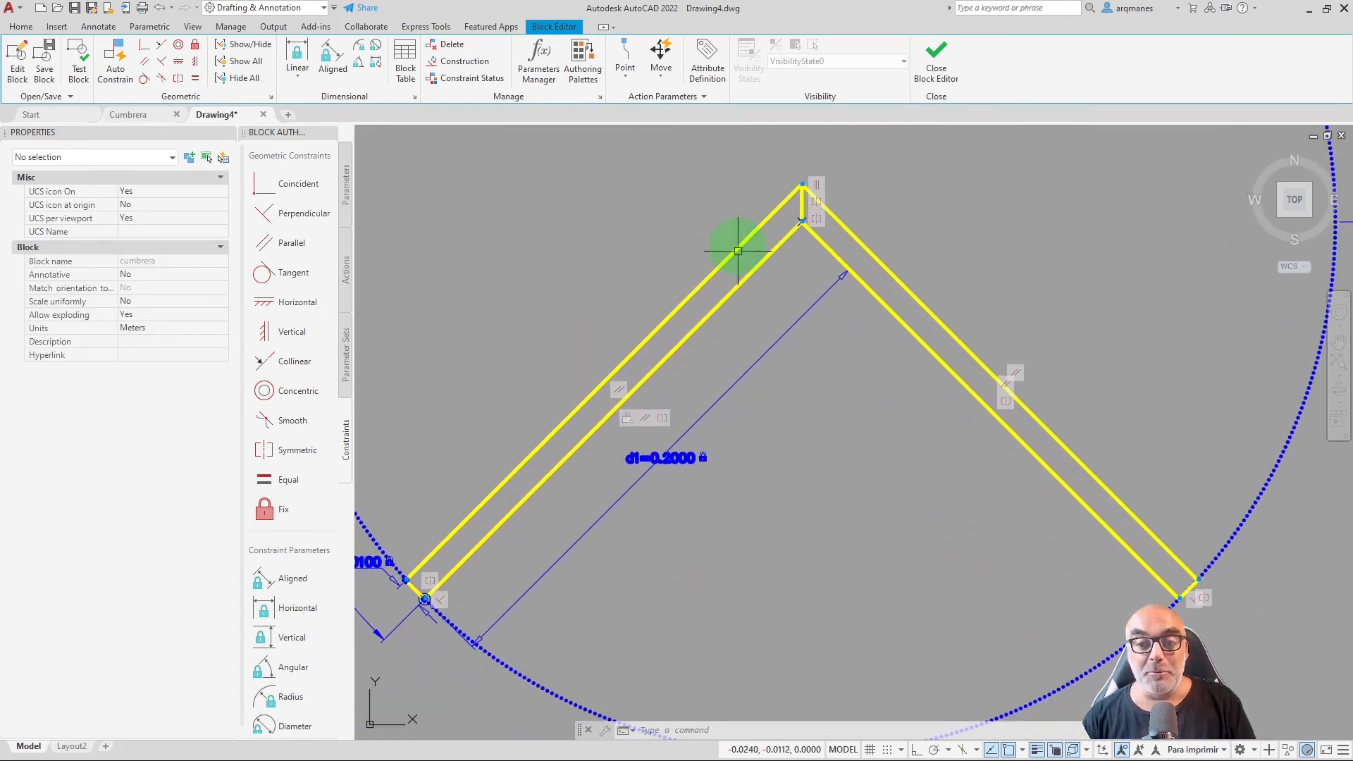
click(294, 450)
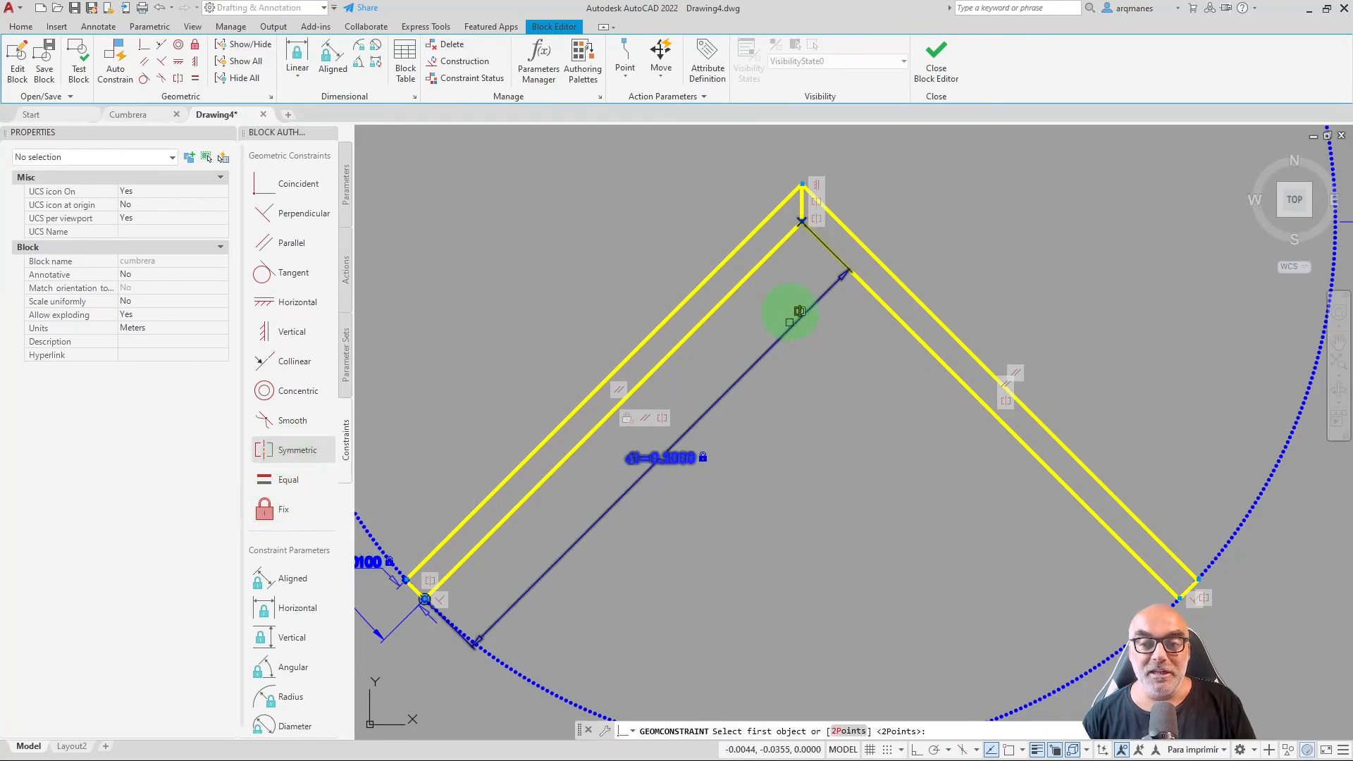
click(722, 258)
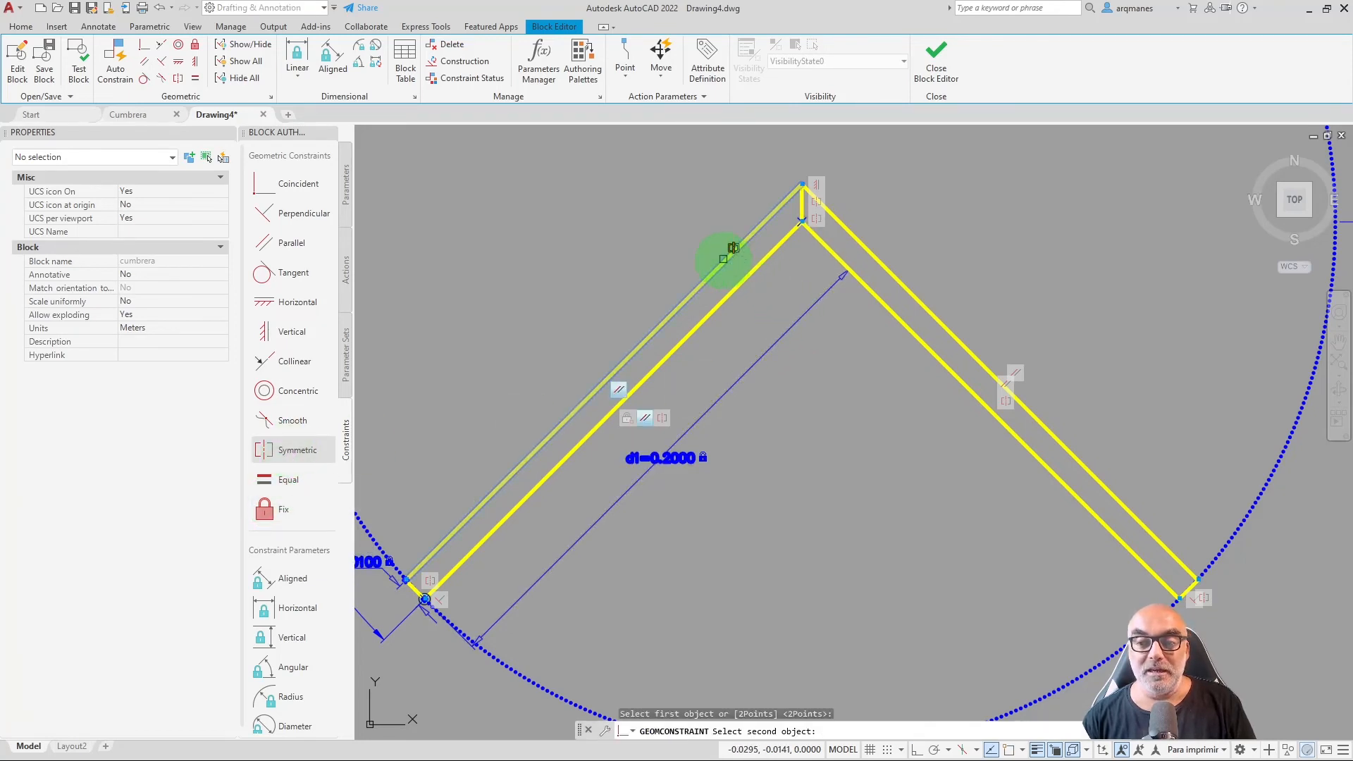
click(873, 258)
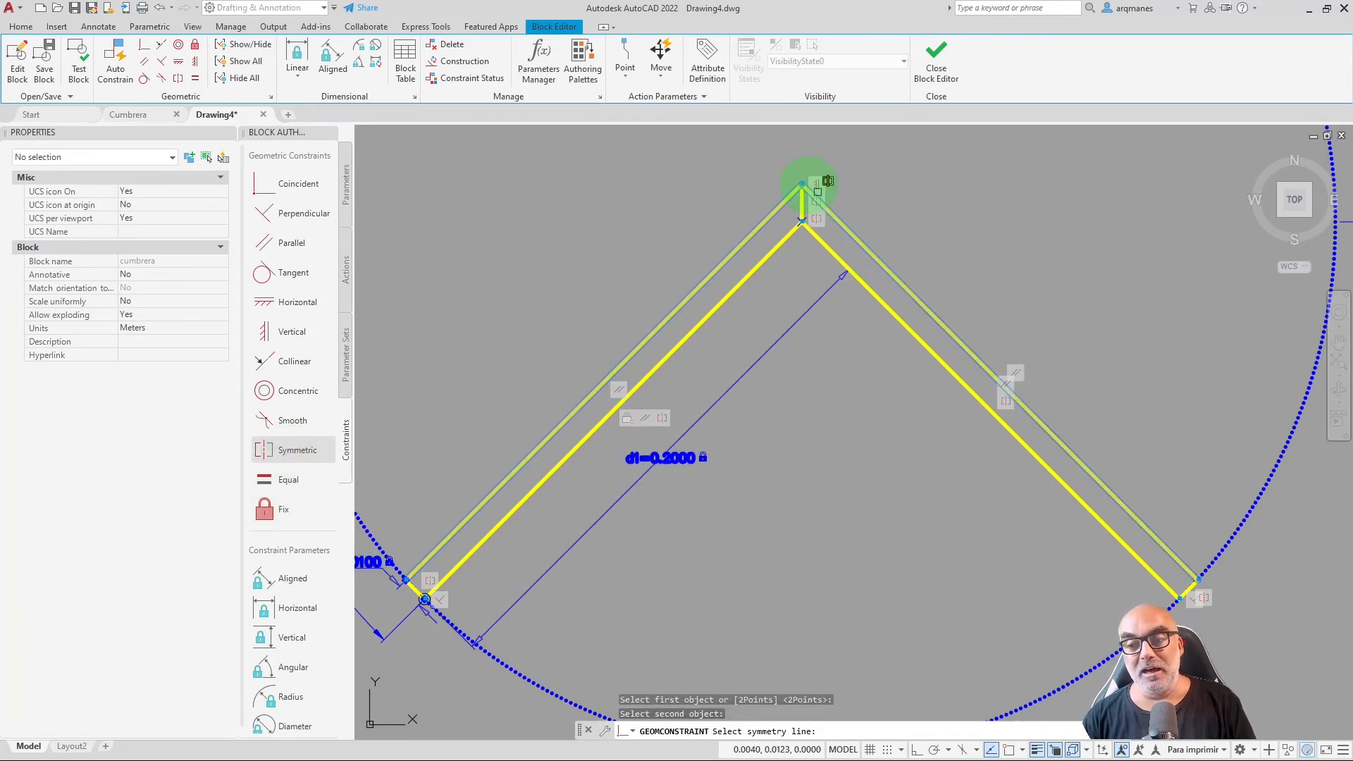
scroll(804, 187, up, 8)
click(770, 215)
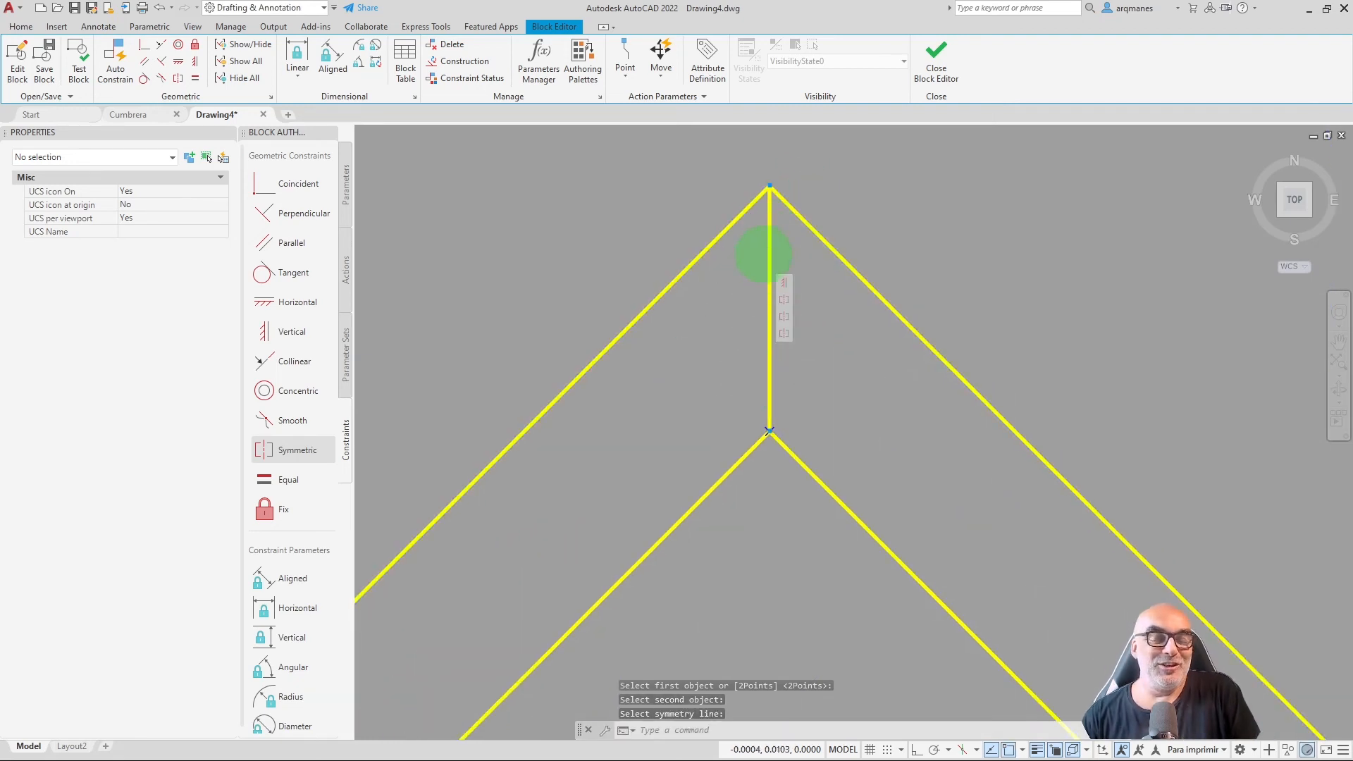
scroll(775, 254, down, 5)
scroll(727, 451, down, 2)
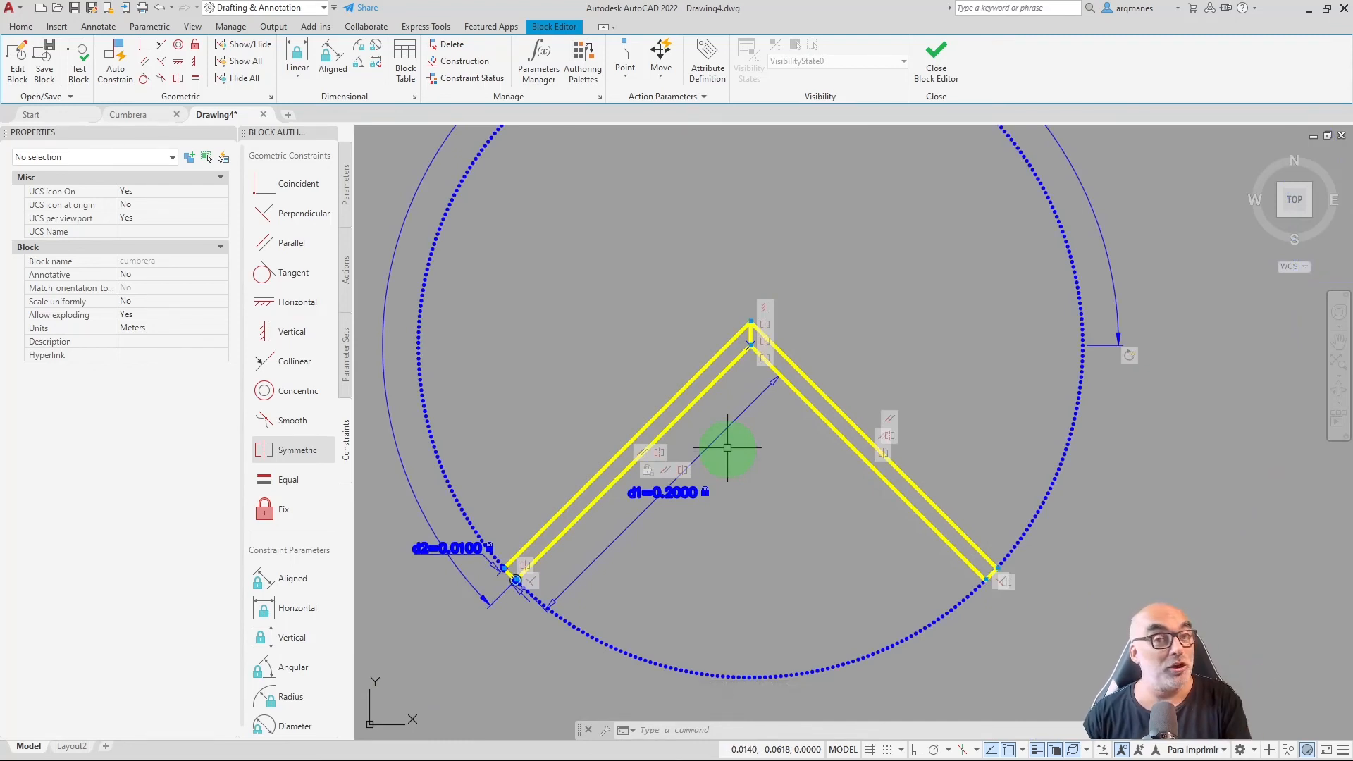
Test the block by rotating its free end to about 207 degrees, examine the ridge apex closely, and close the test window.
click(80, 68)
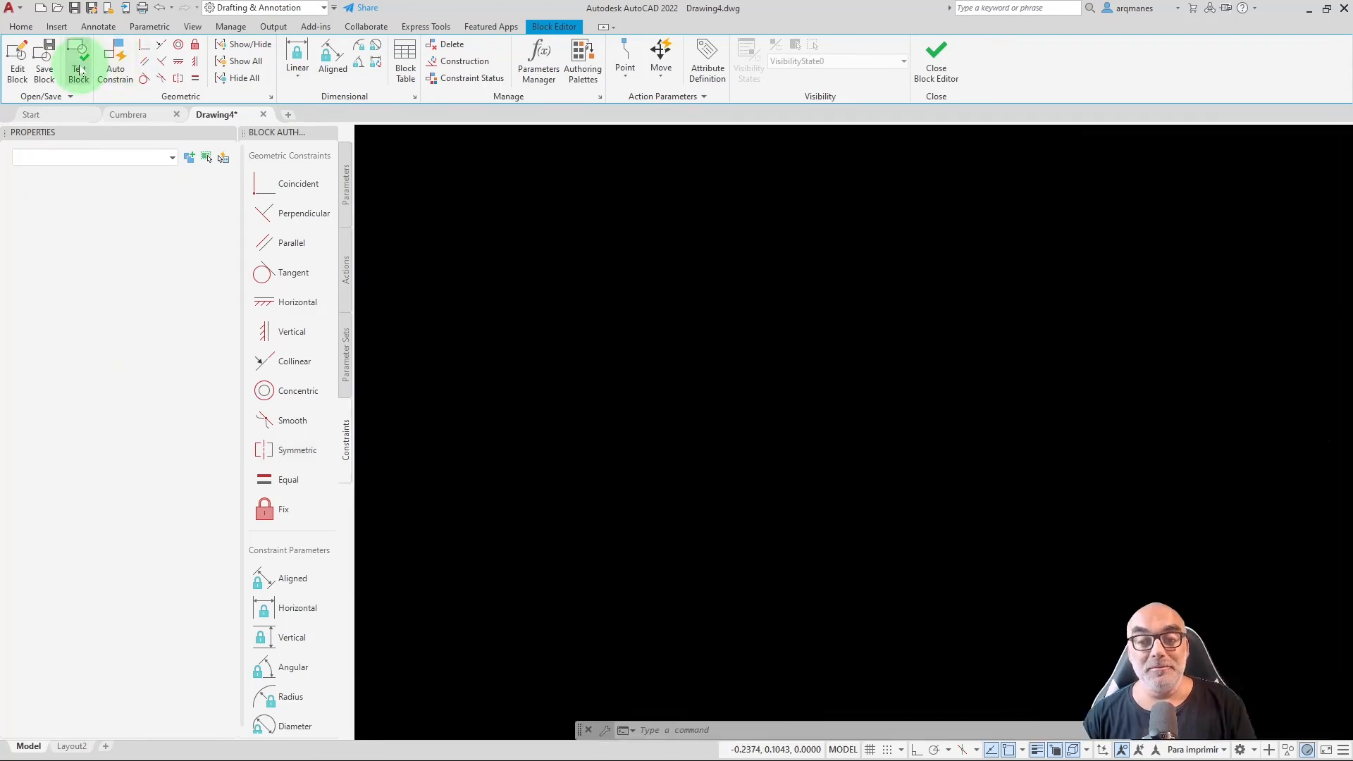
click(582, 416)
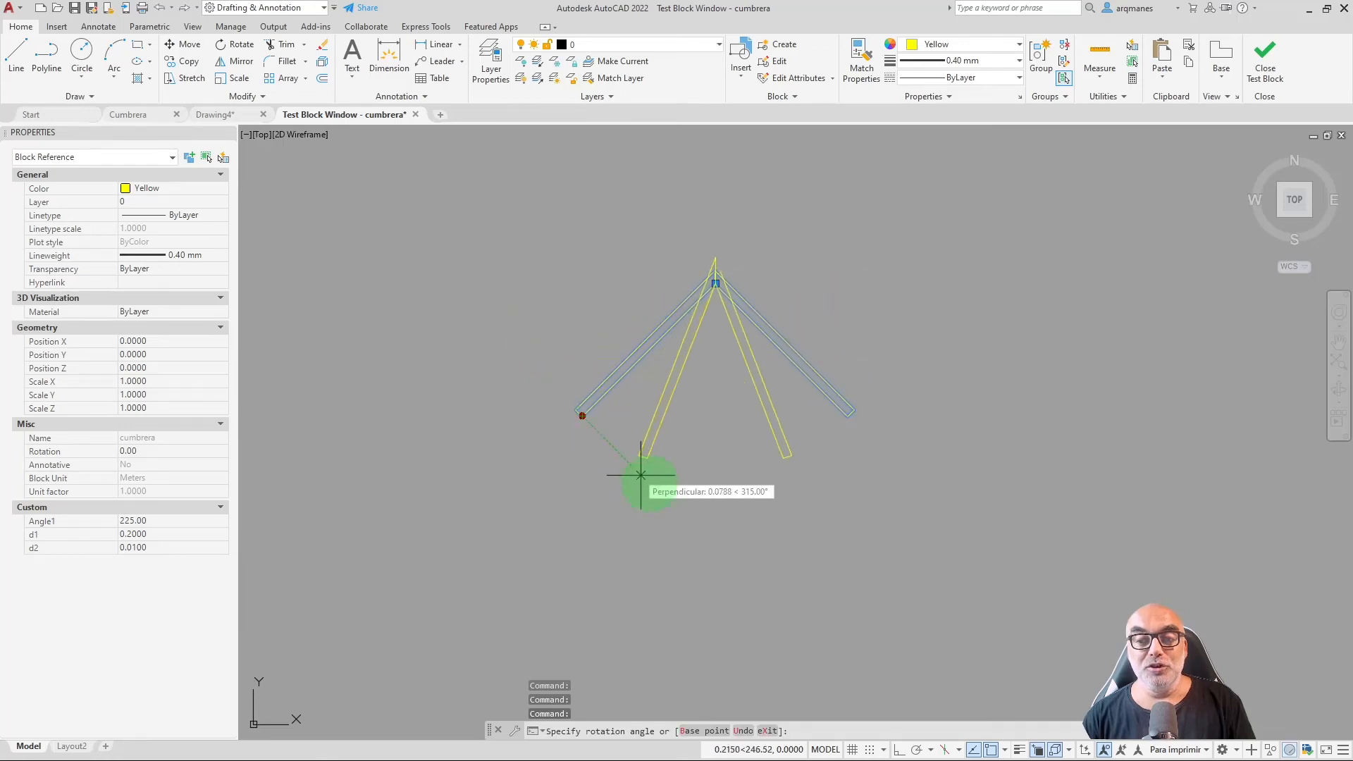
click(514, 377)
scroll(725, 257, up, 3)
scroll(614, 396, up, 2)
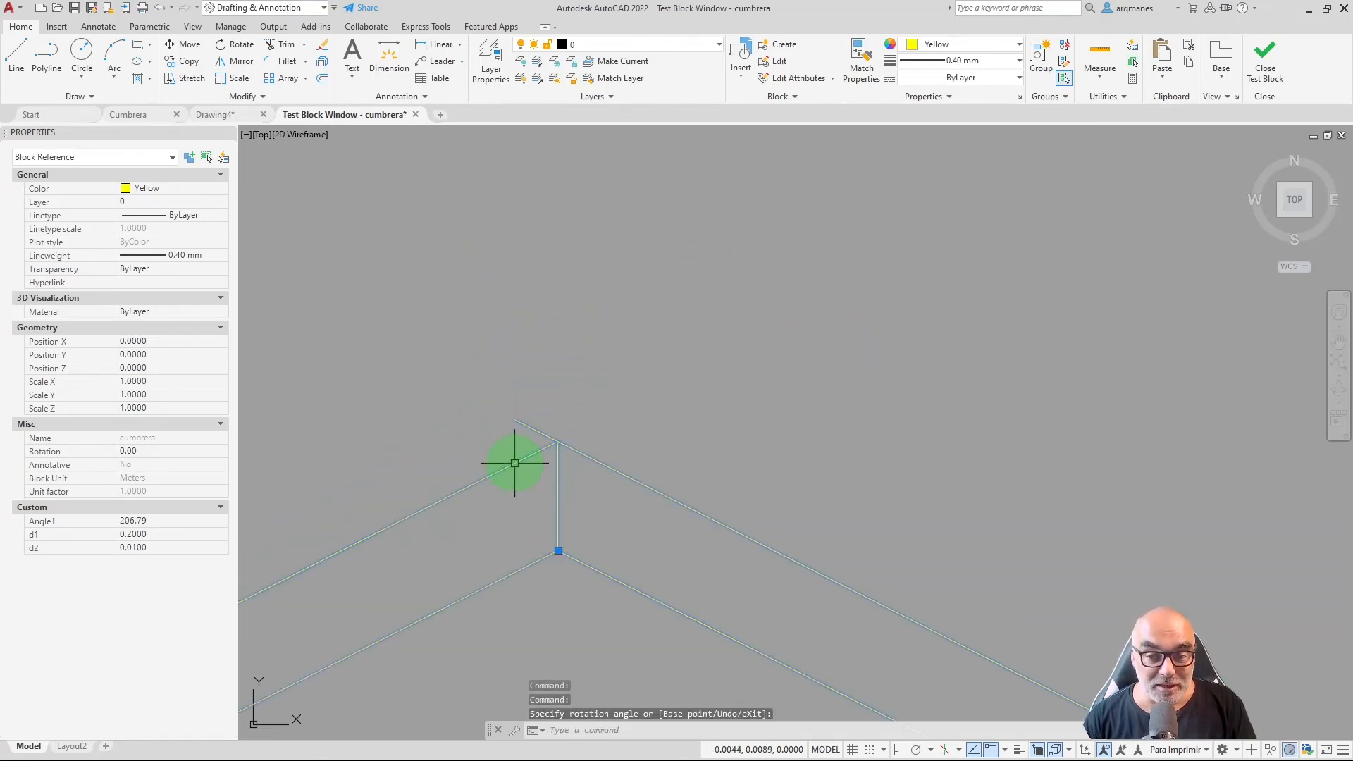
scroll(514, 463, up, 2)
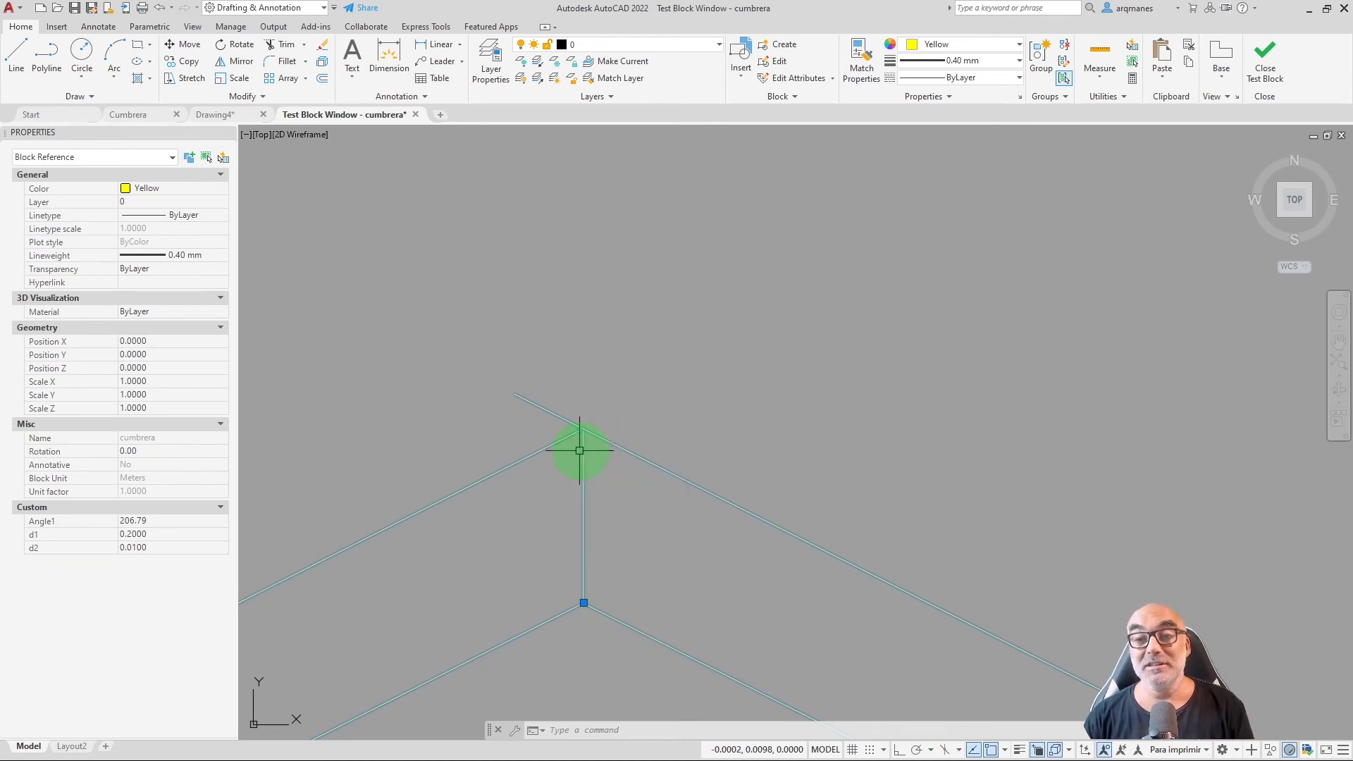
click(1265, 71)
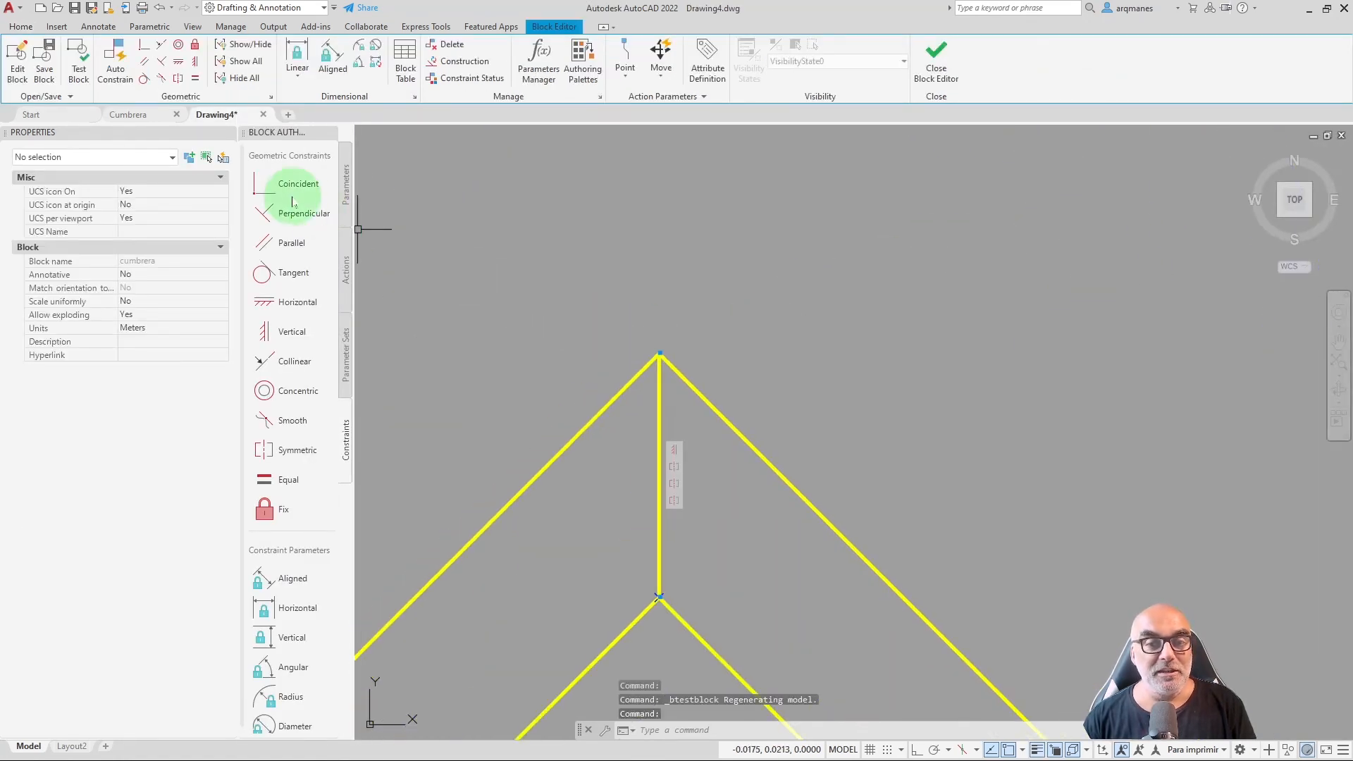
Make the upper end of the vertical ridge line coincident with the apex end of the mirrored arm's upper line.
click(282, 183)
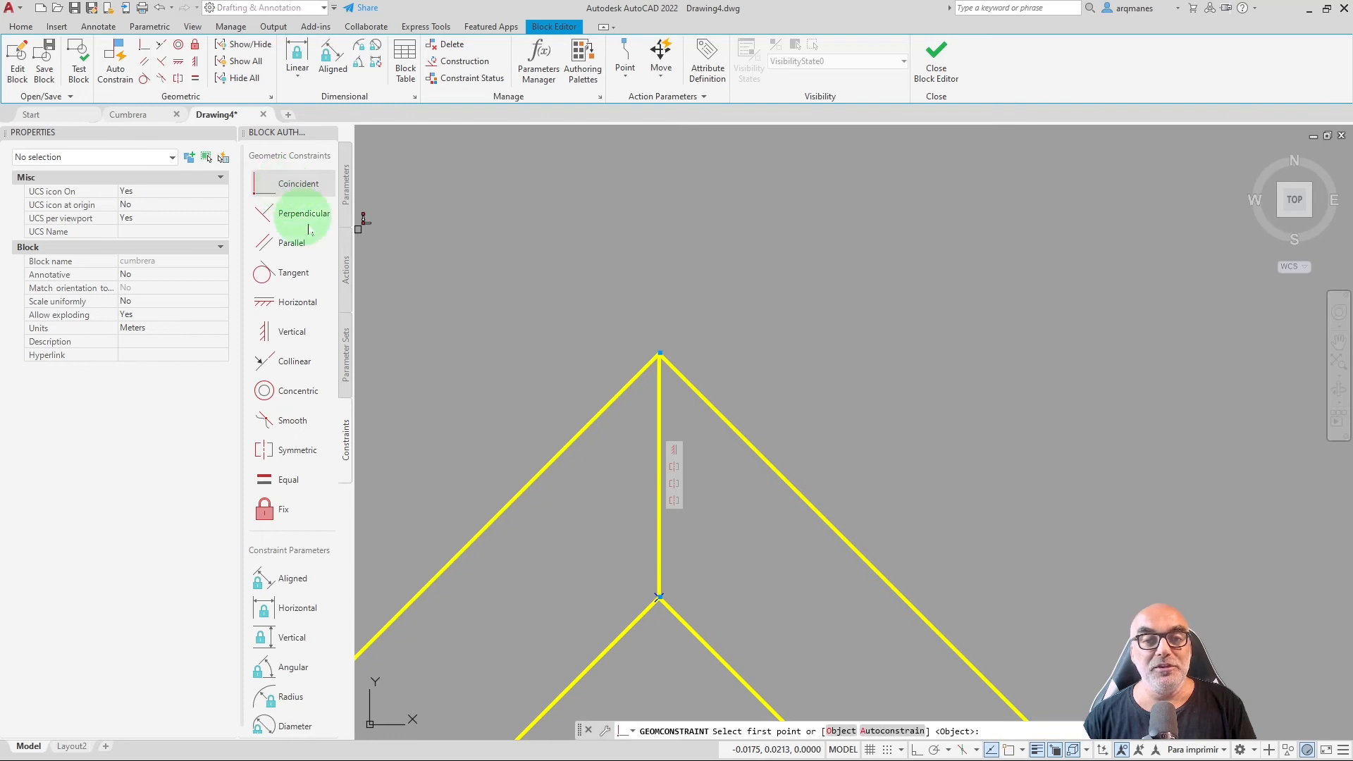
click(661, 381)
click(682, 379)
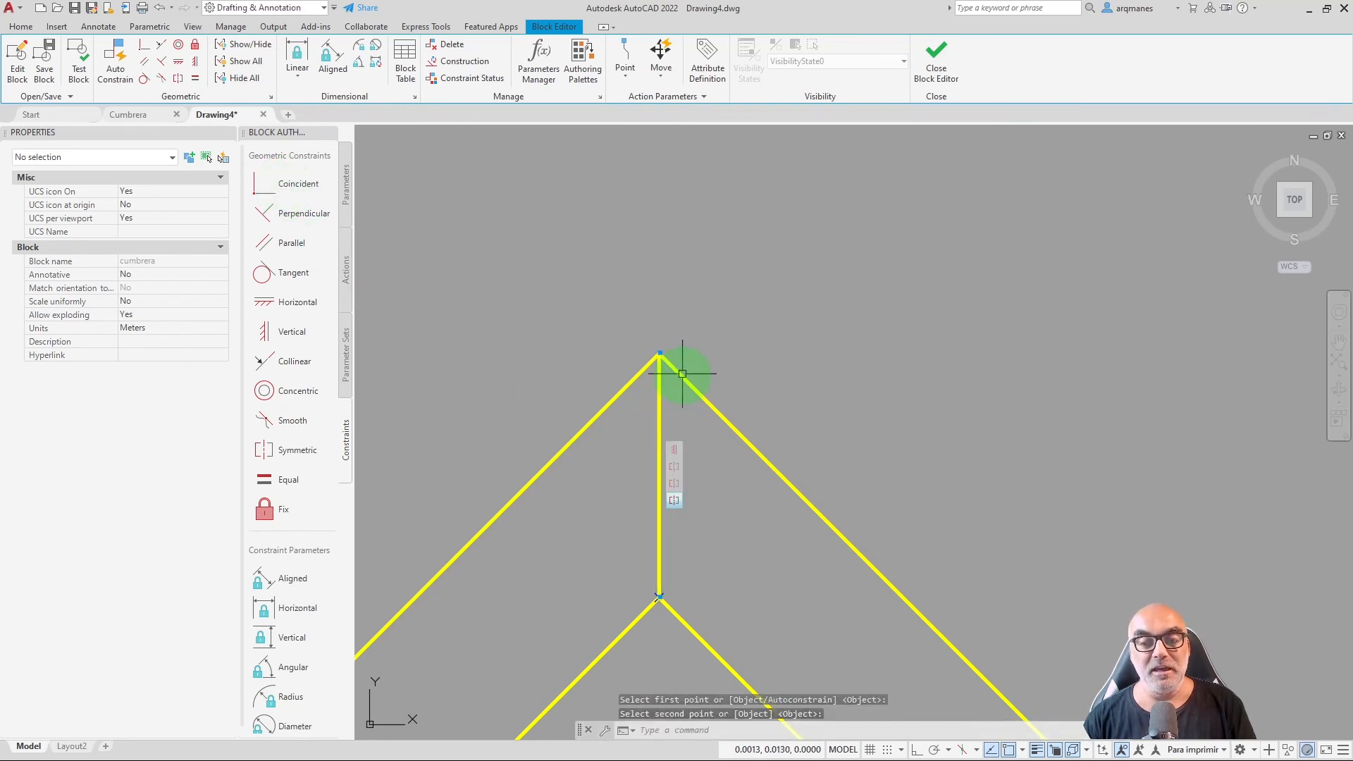
Test the block's apex by rotating its free end to about 259 and 218 degrees.
click(79, 73)
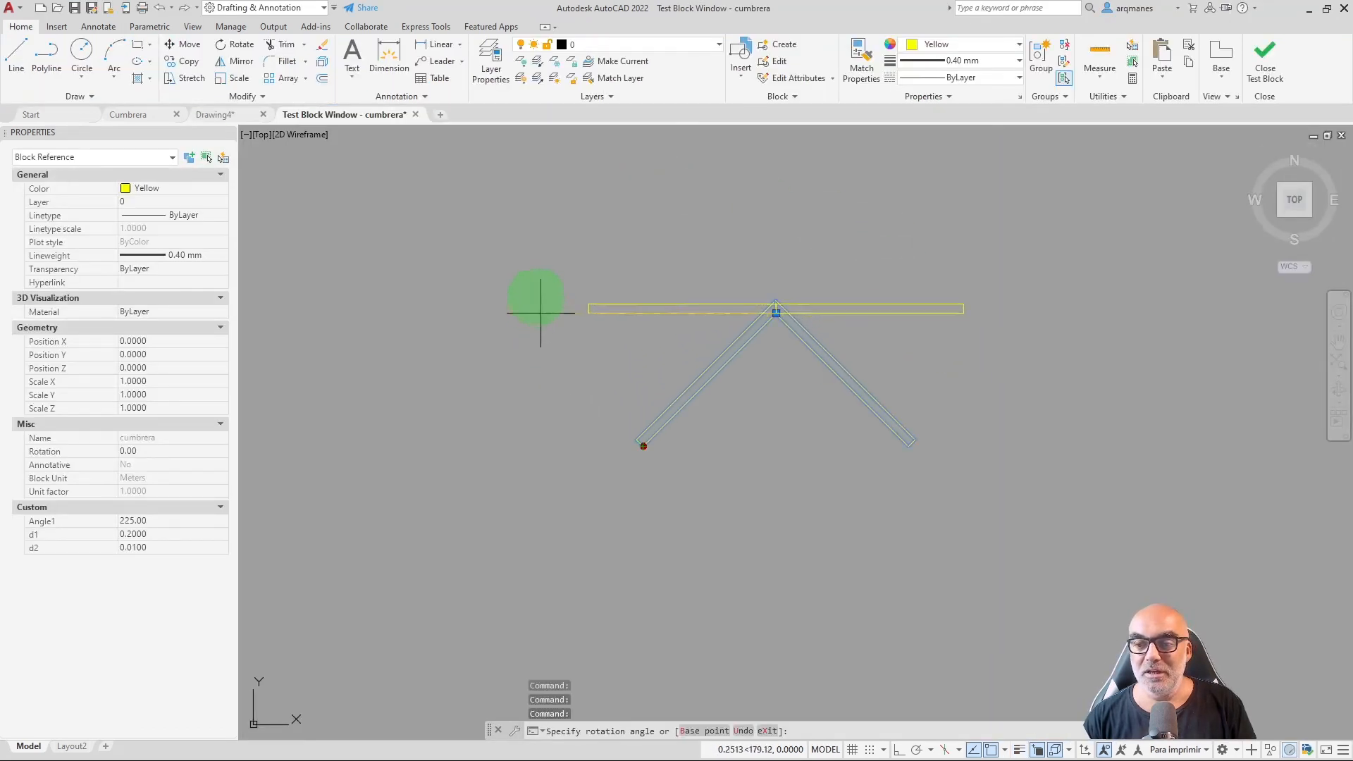
click(726, 560)
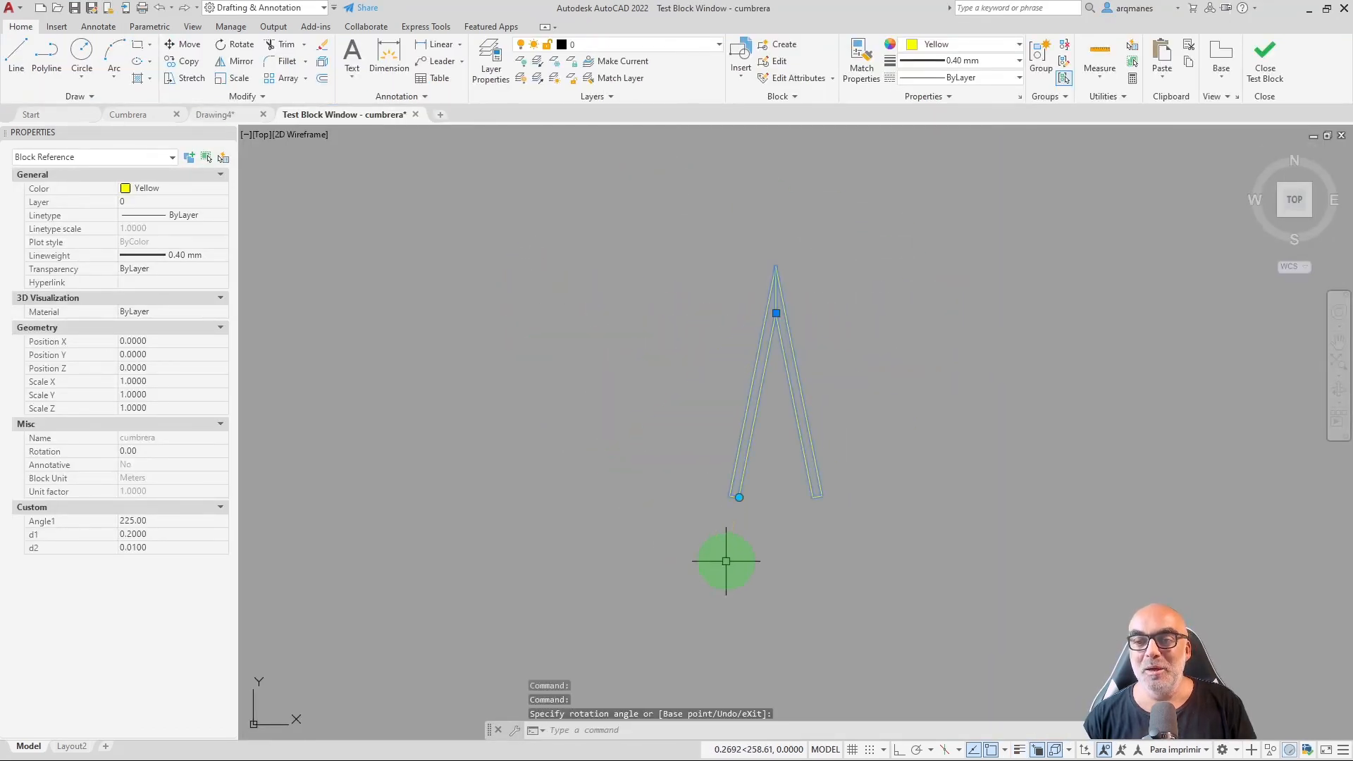
scroll(845, 313, up, 4)
scroll(681, 493, down, 2)
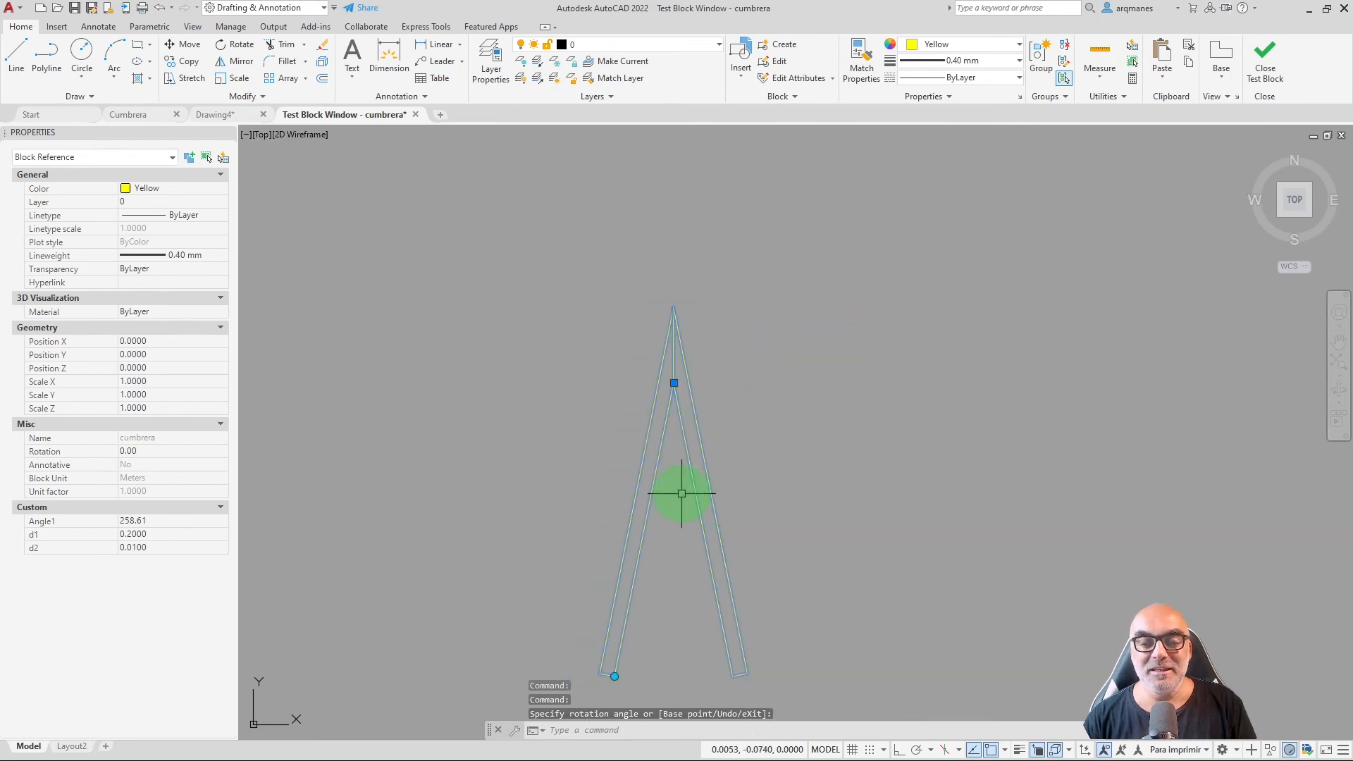
drag(639, 635, 471, 515)
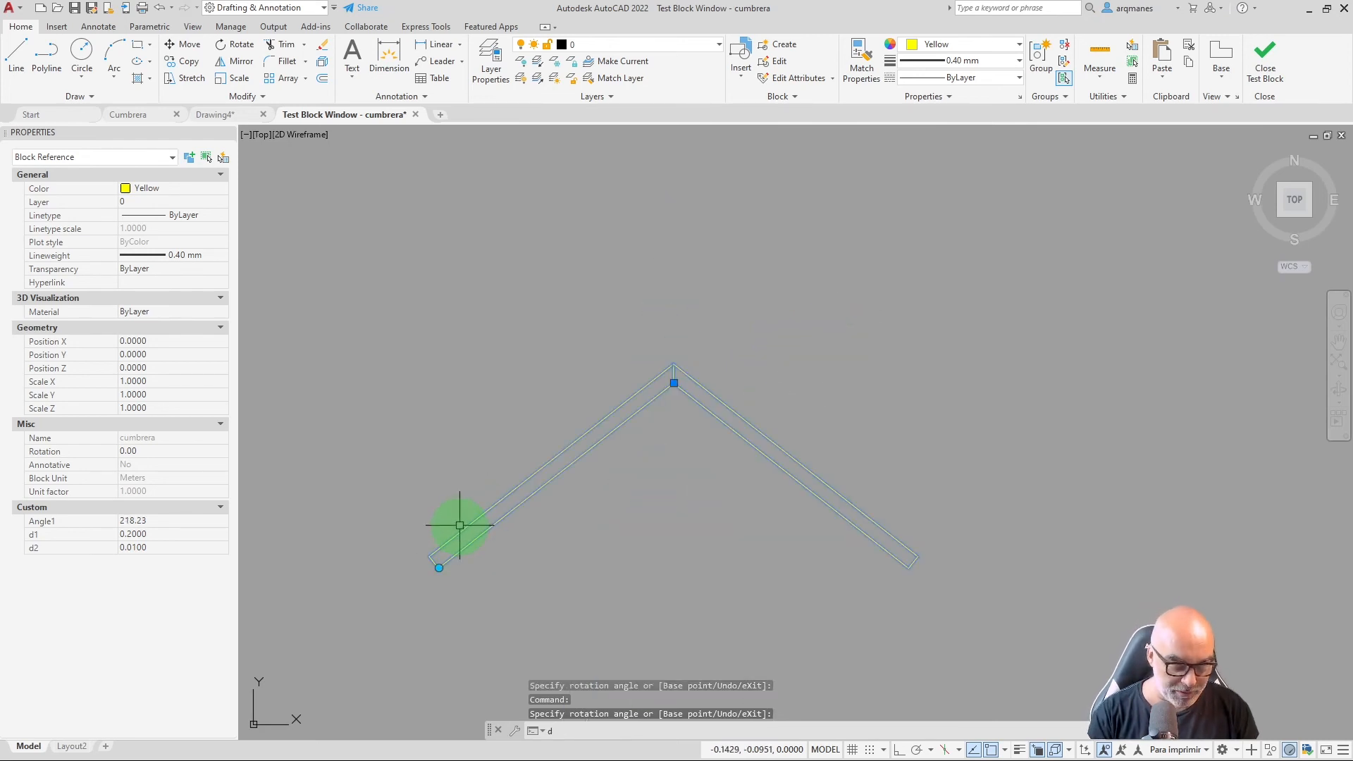
Measure the original arm's lower edge from its free end to the ridge with DIST.
text(ist)
key(Return)
scroll(483, 564, up, 2)
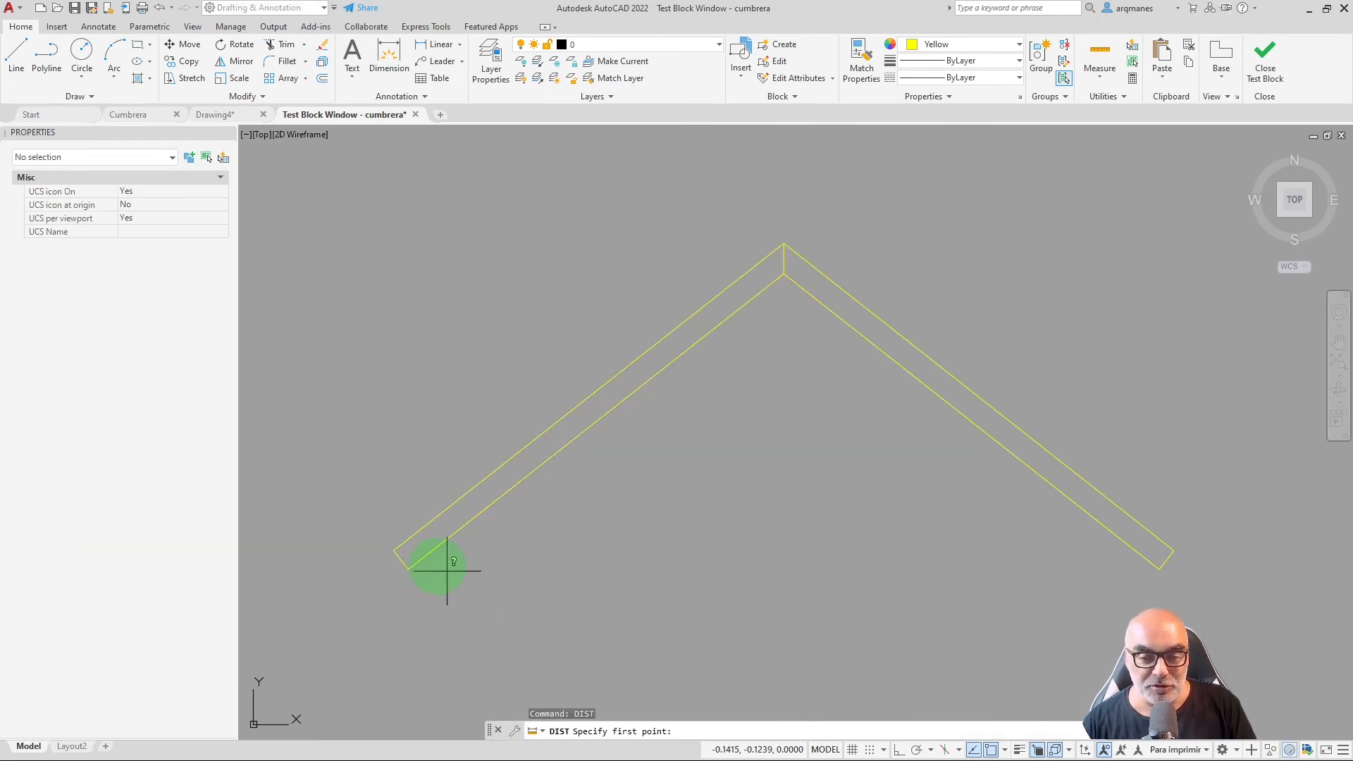
click(400, 560)
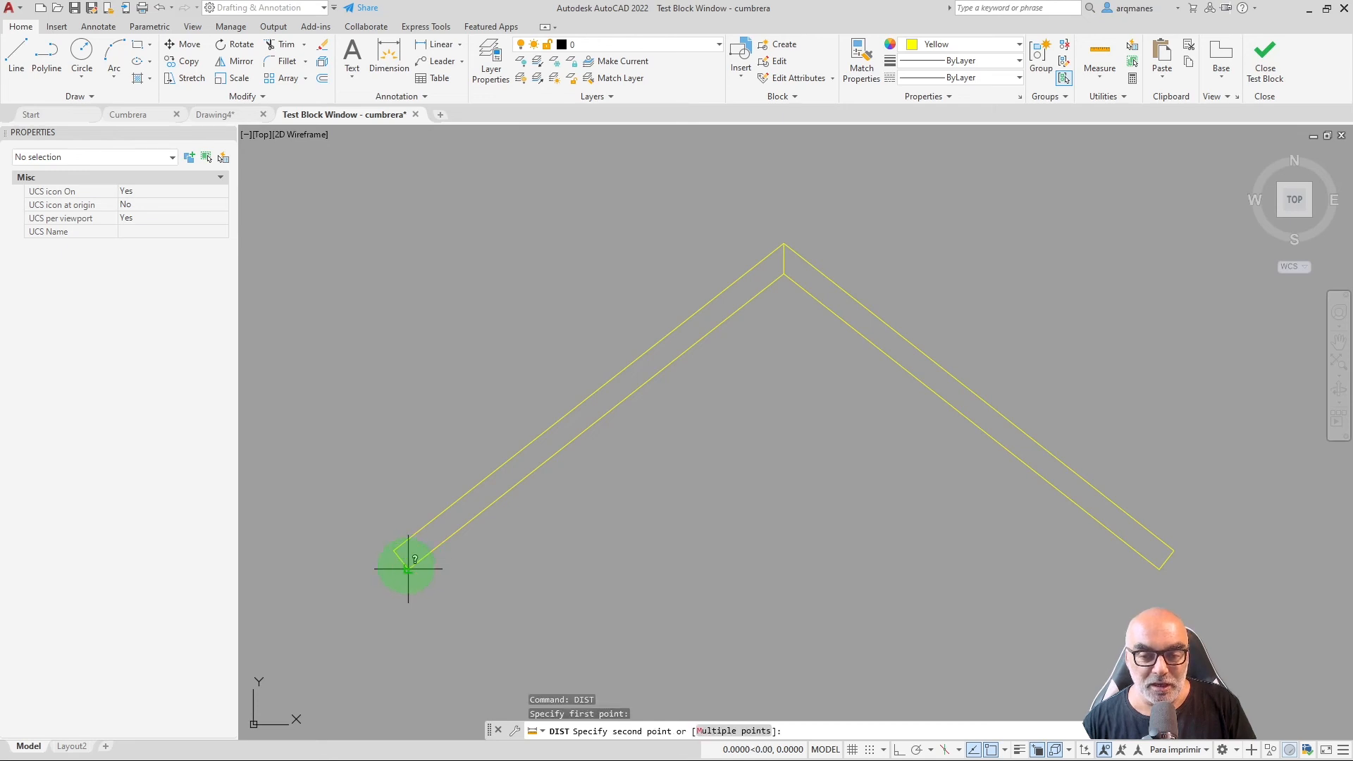
click(783, 273)
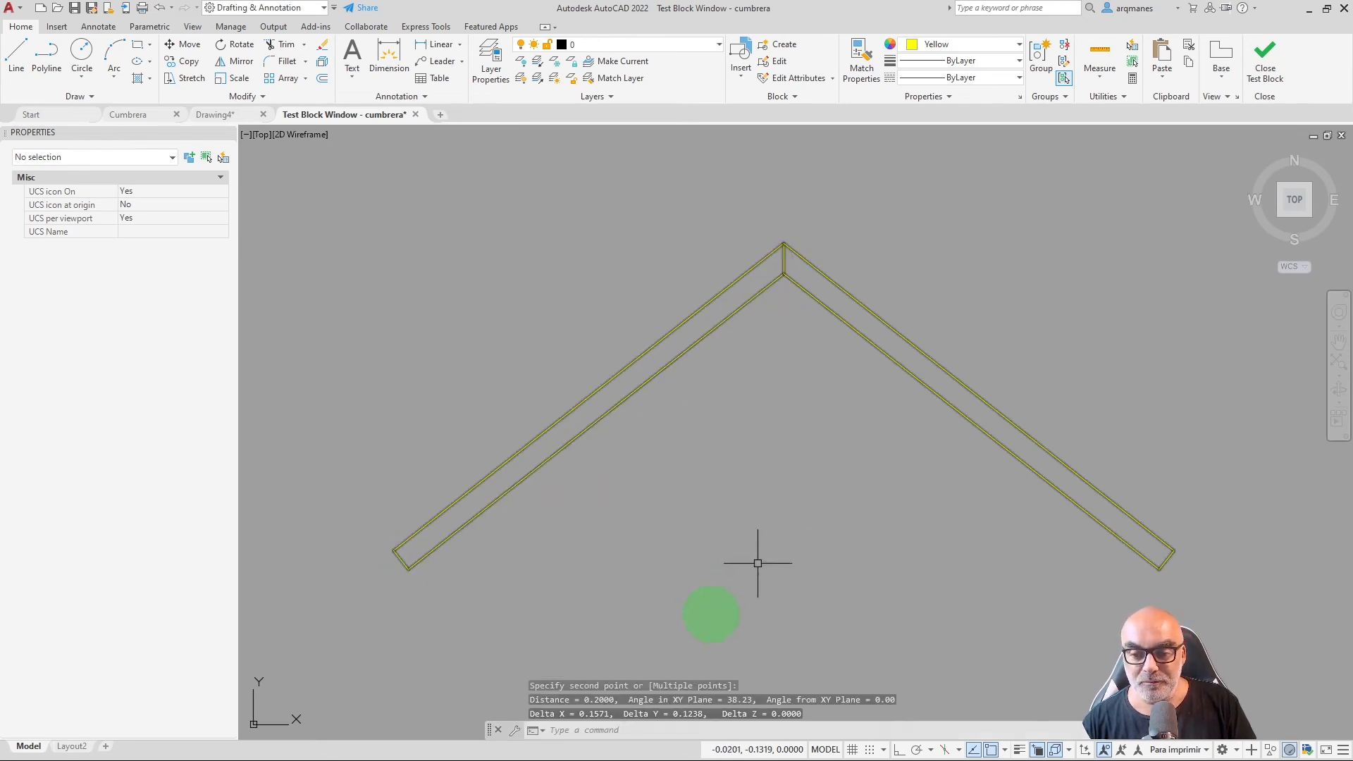
Measure the thickness across the original arm's free end with DIST, and close the test window.
scroll(398, 561, up, 3)
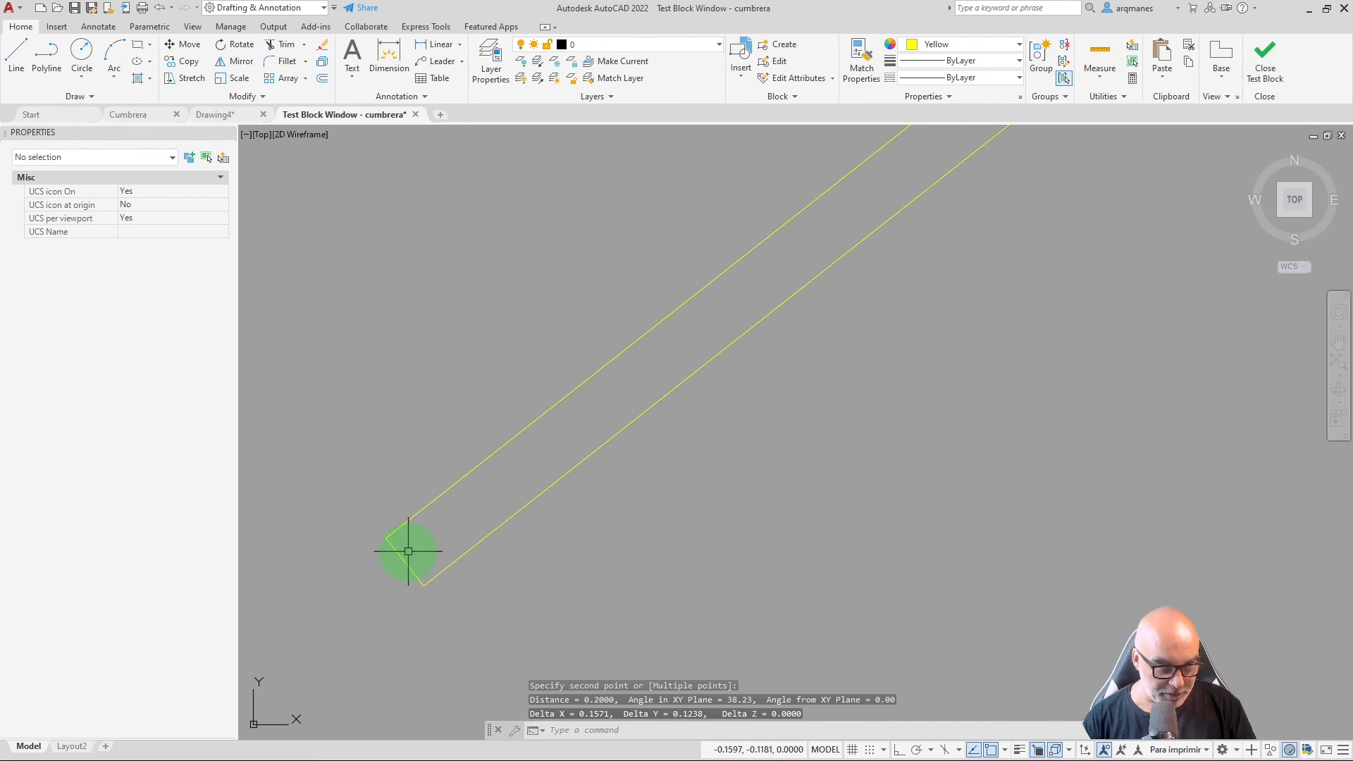
key(Return)
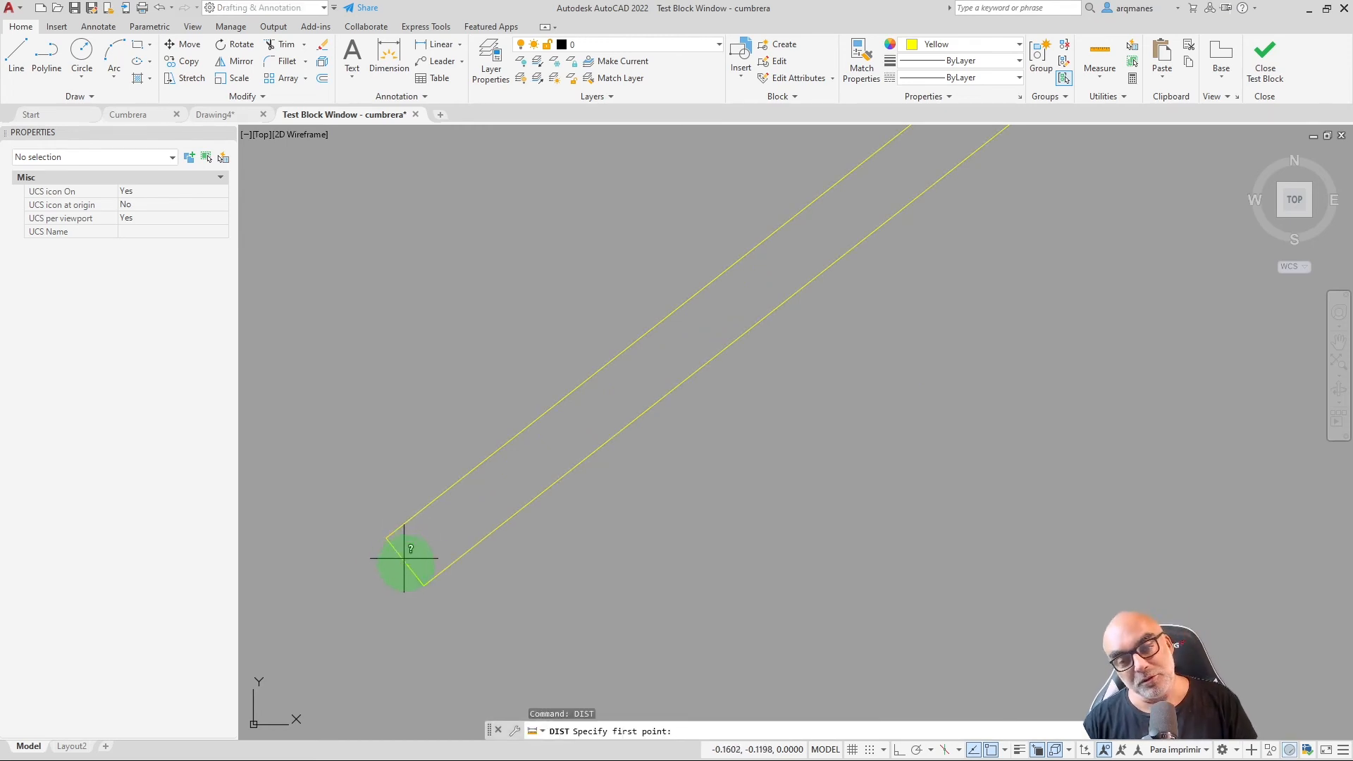
click(403, 559)
click(387, 539)
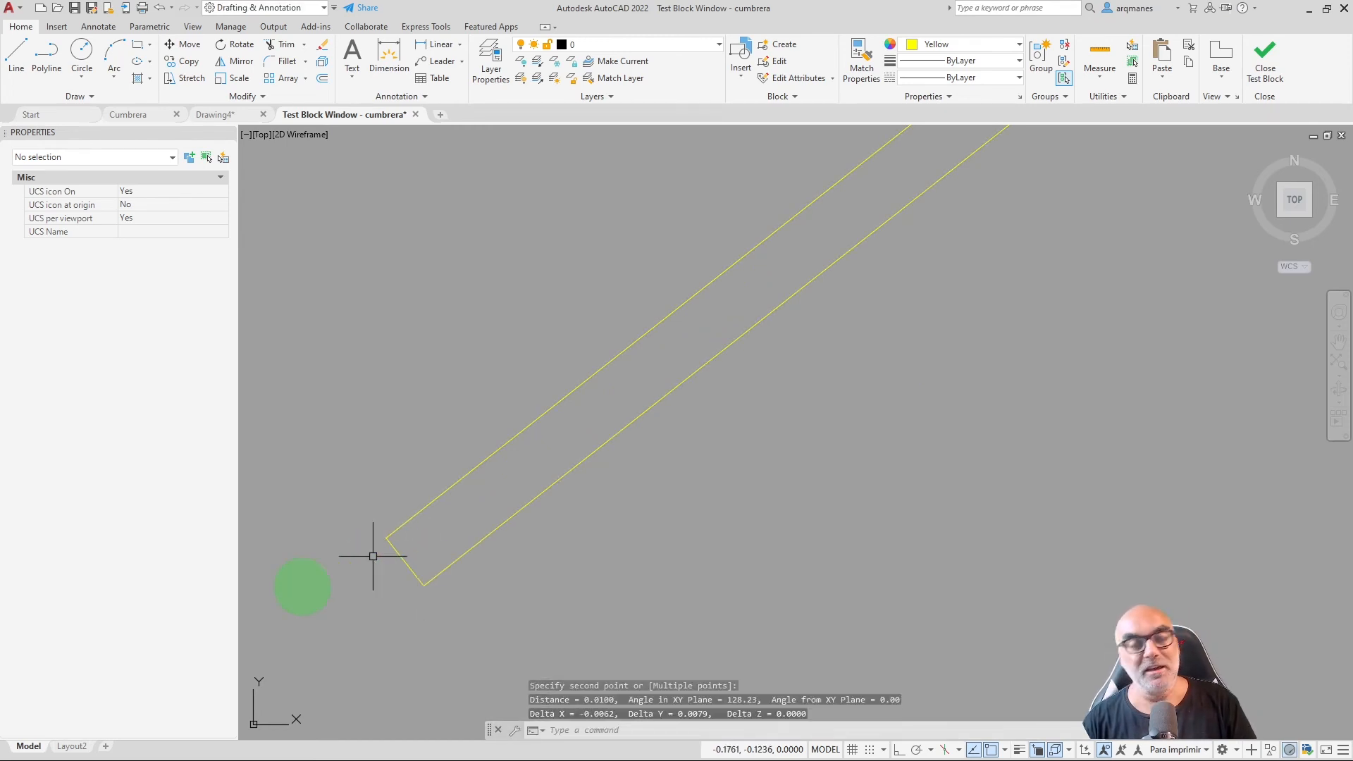
key(Escape)
key(Escape)
key(Escape)
scroll(432, 466, down, 5)
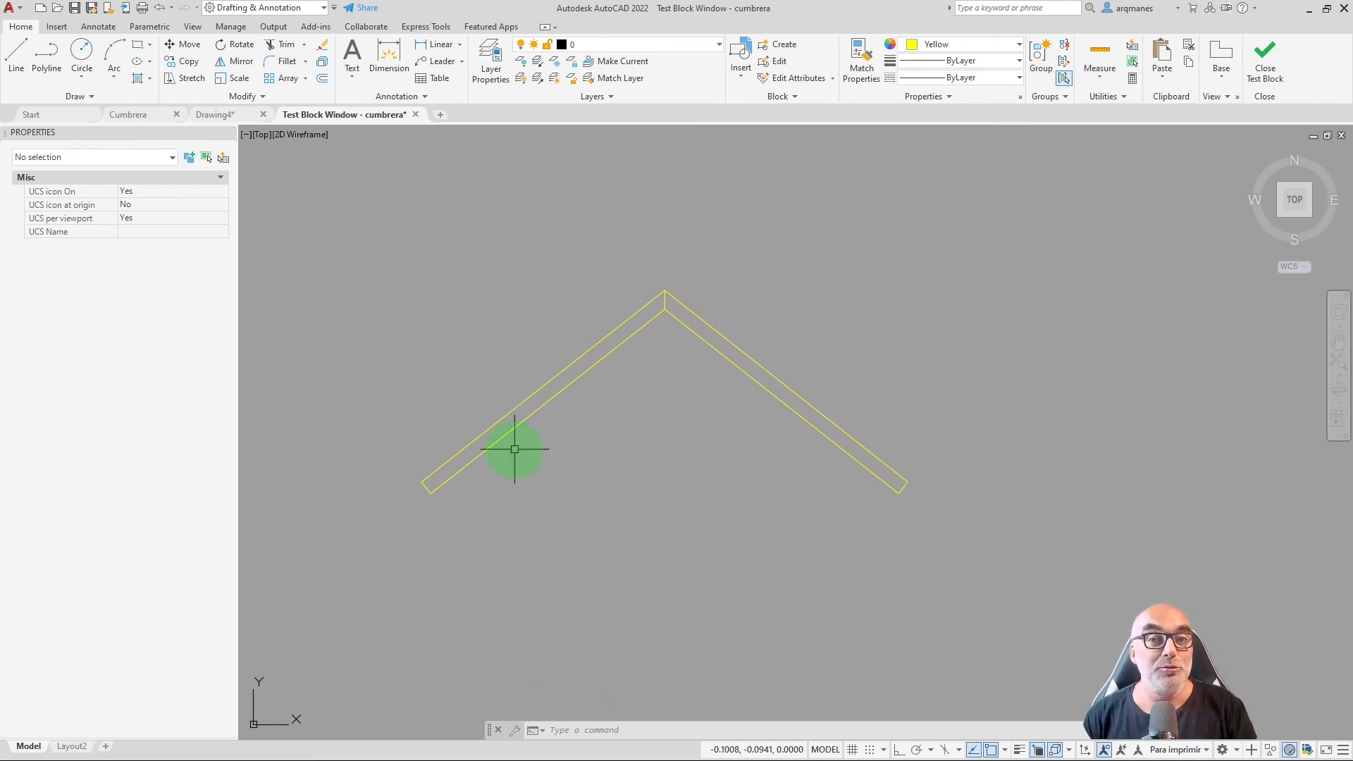
click(1264, 69)
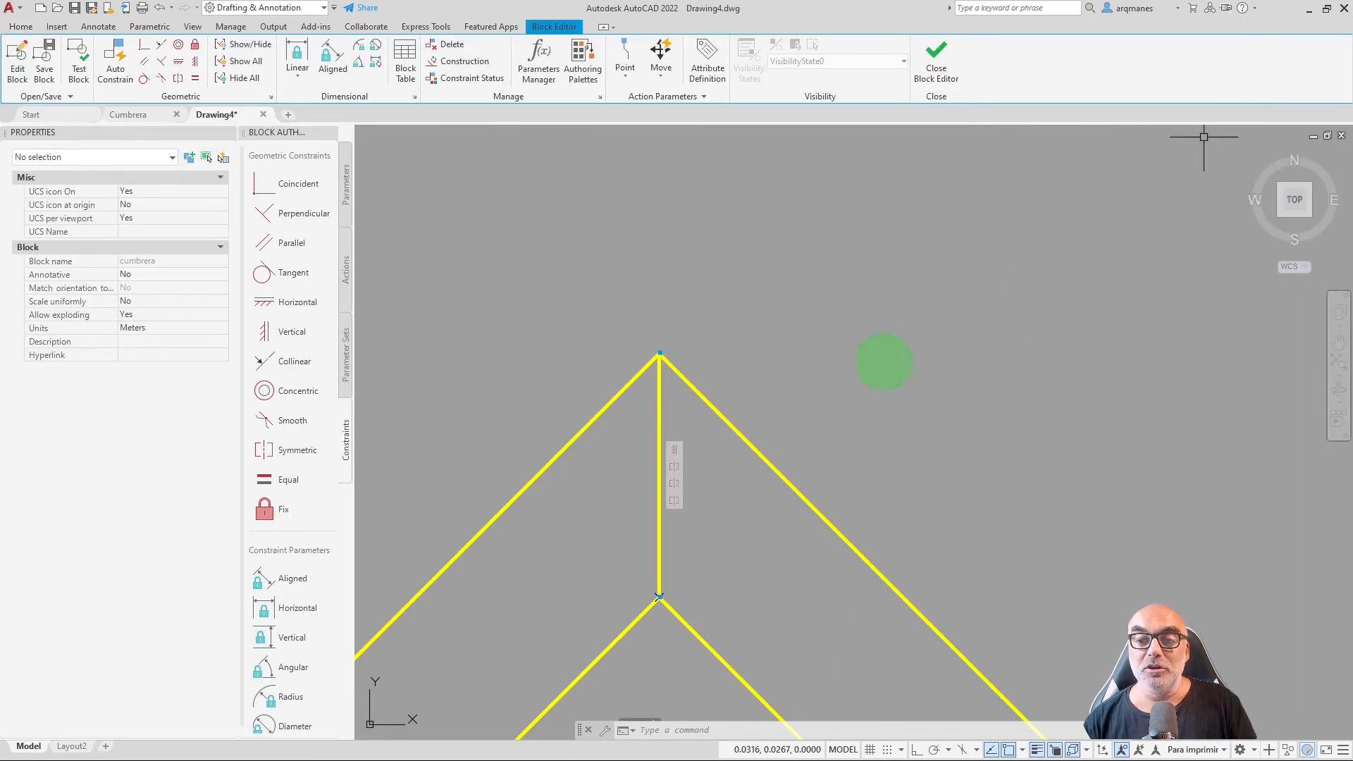
Set the colour and lineweight of all the block's objects to ByLayer, and clear the selection.
scroll(800, 268, down, 5)
key(ctrl+a)
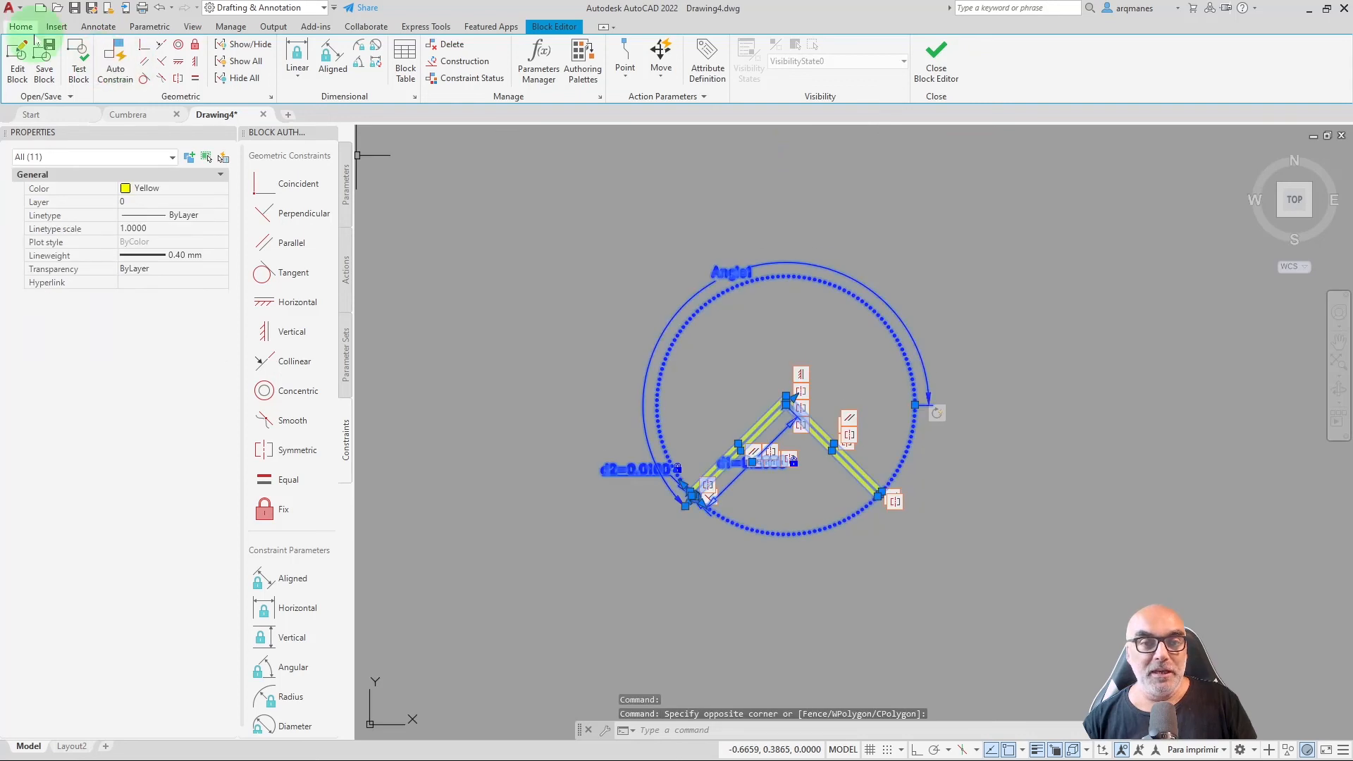
click(21, 26)
click(944, 60)
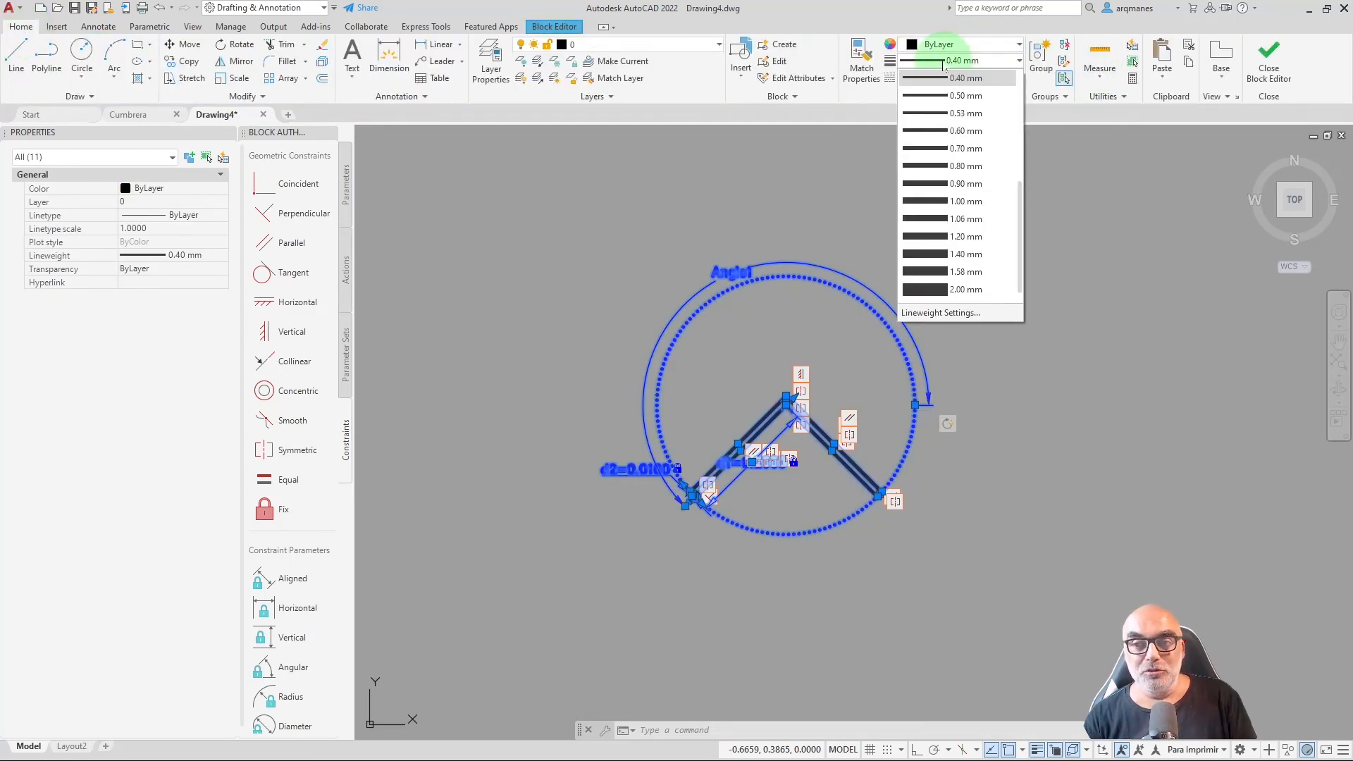
scroll(944, 204, up, 3)
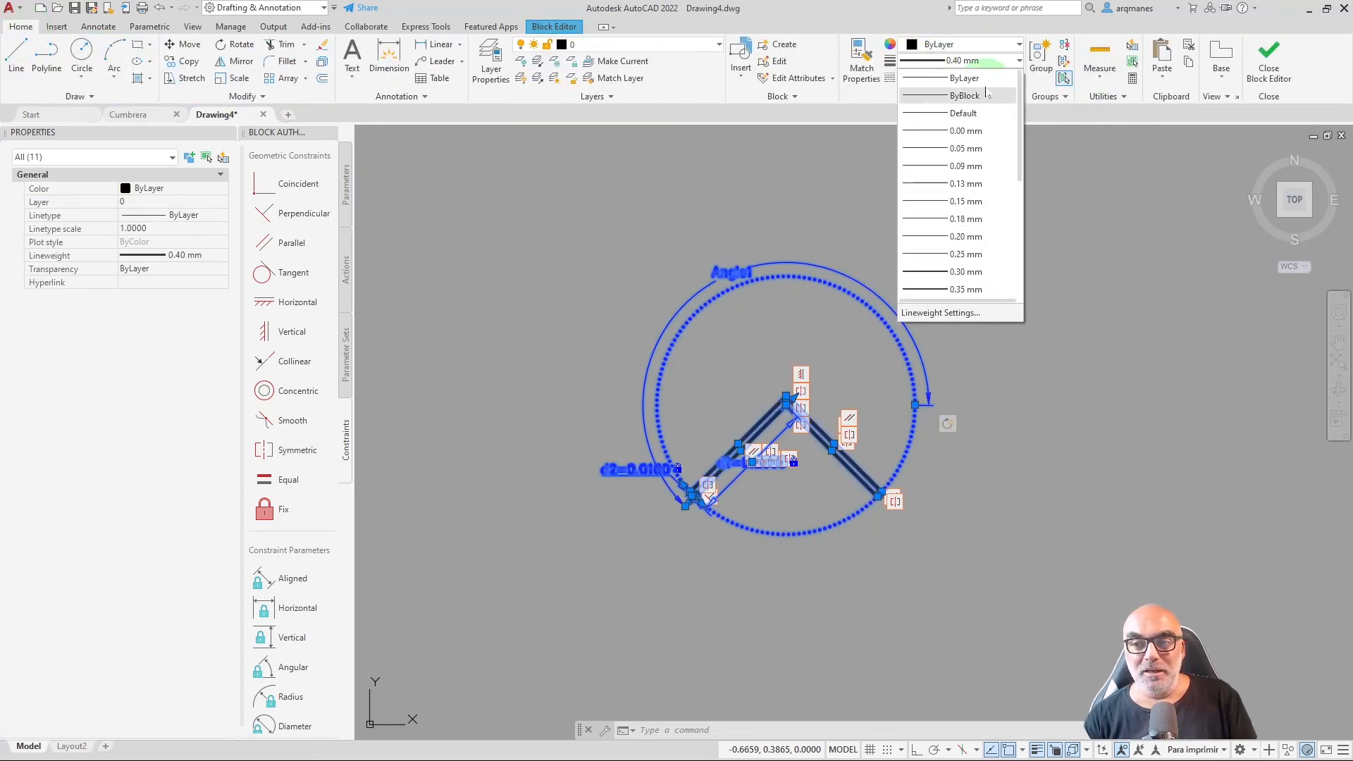
click(944, 79)
key(Escape)
key(Escape)
key(Escape)
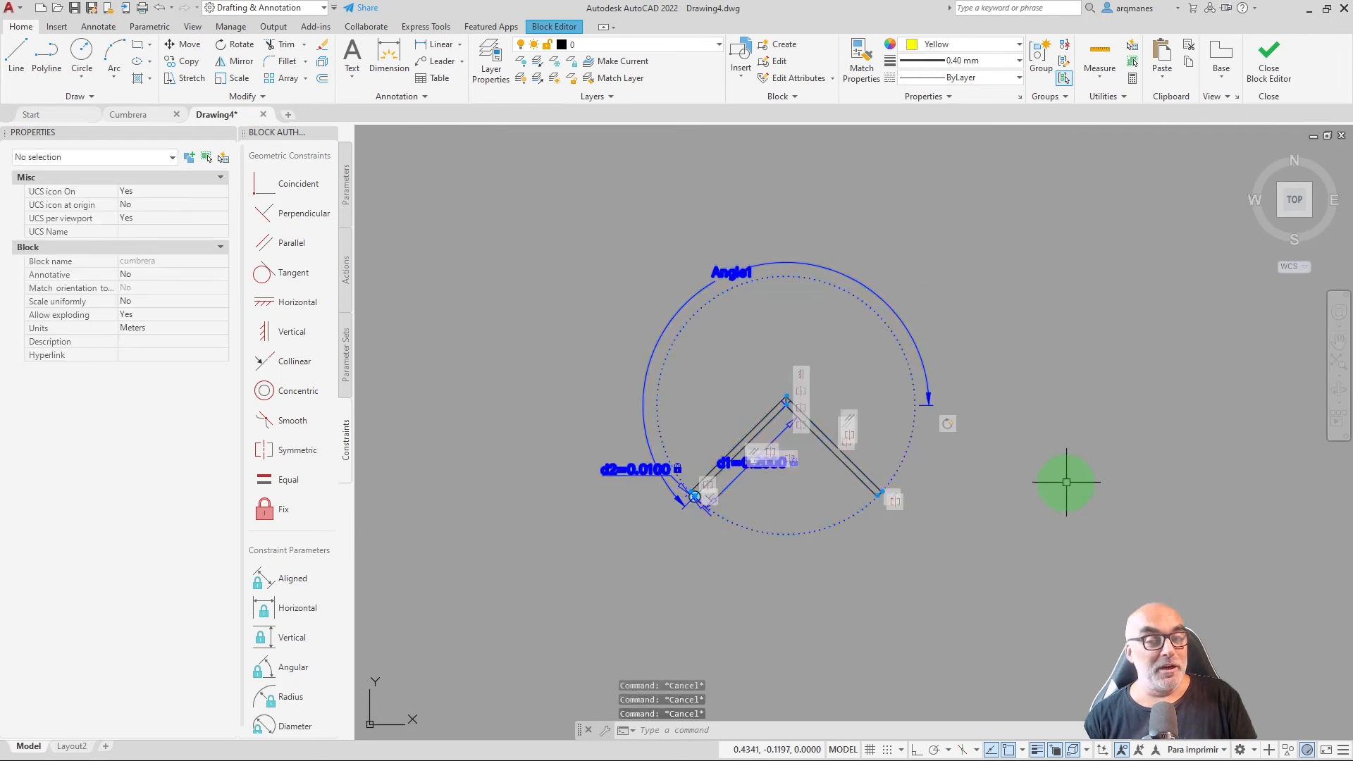
Set the current default colour and lineweight for new objects to ByLayer.
click(970, 48)
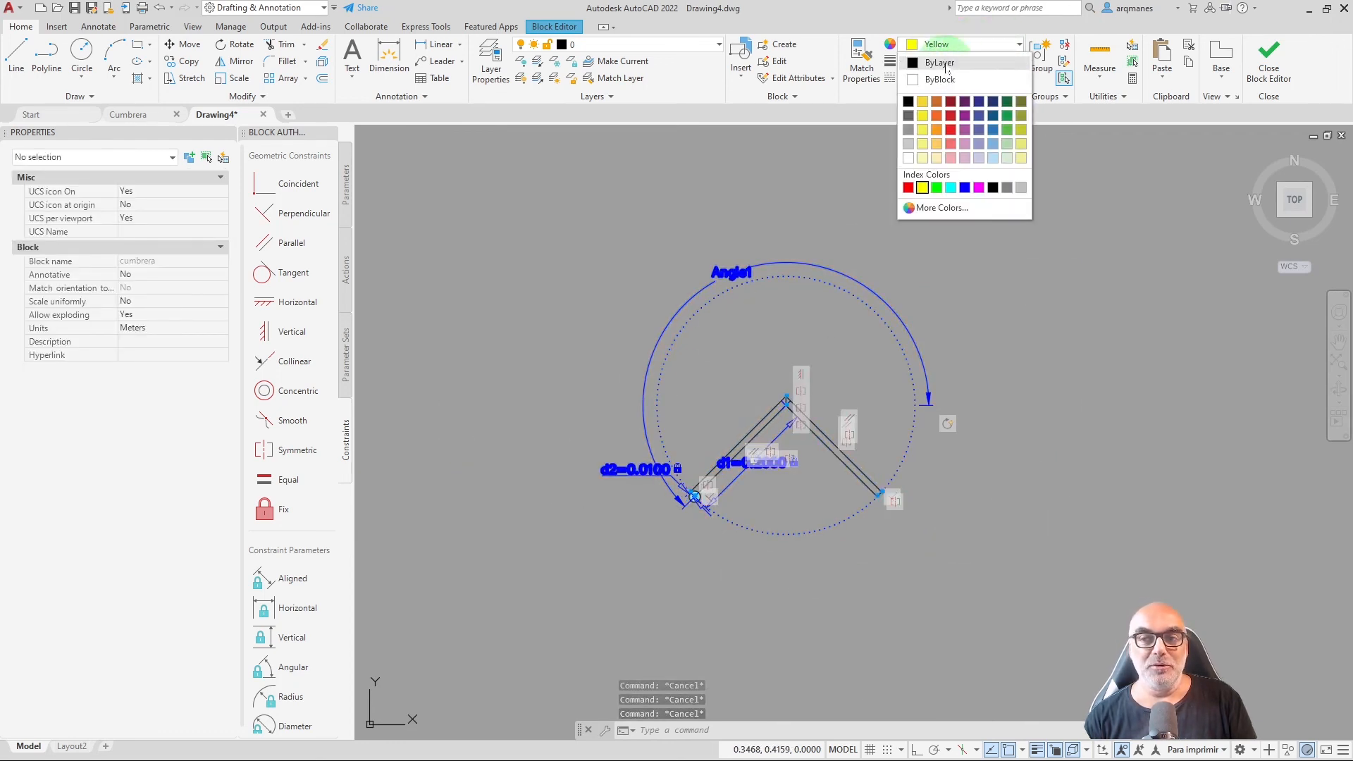
click(923, 45)
click(986, 62)
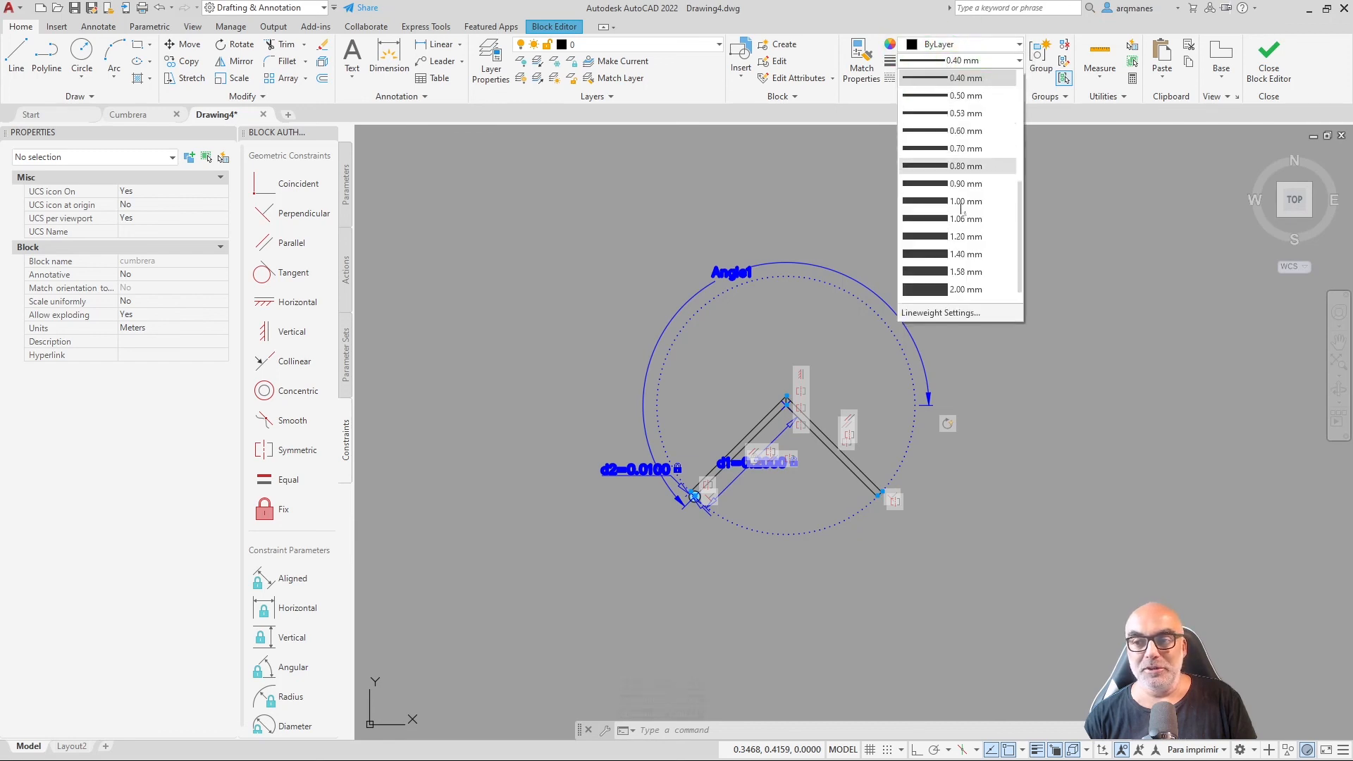
click(944, 75)
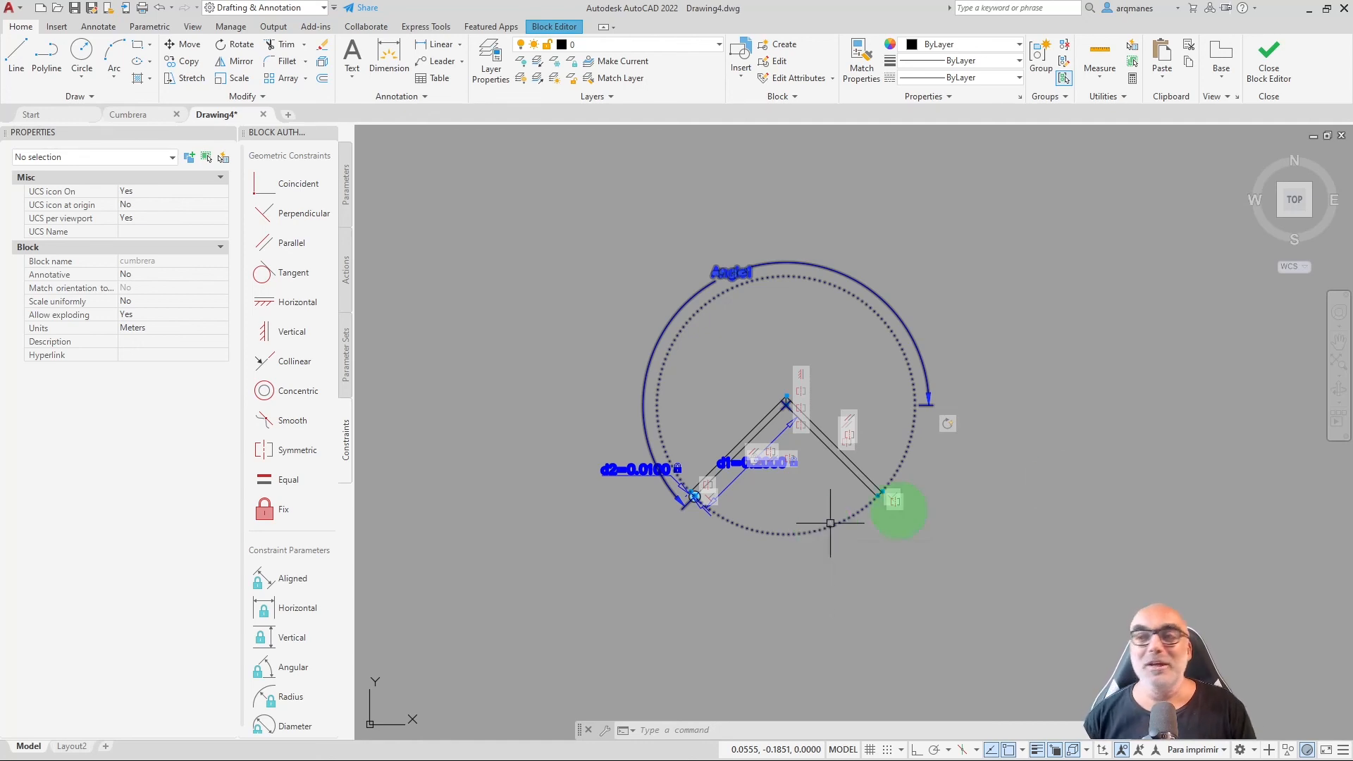
Close the Block Editor and save the changes to the cumbrera block.
click(1270, 78)
click(636, 383)
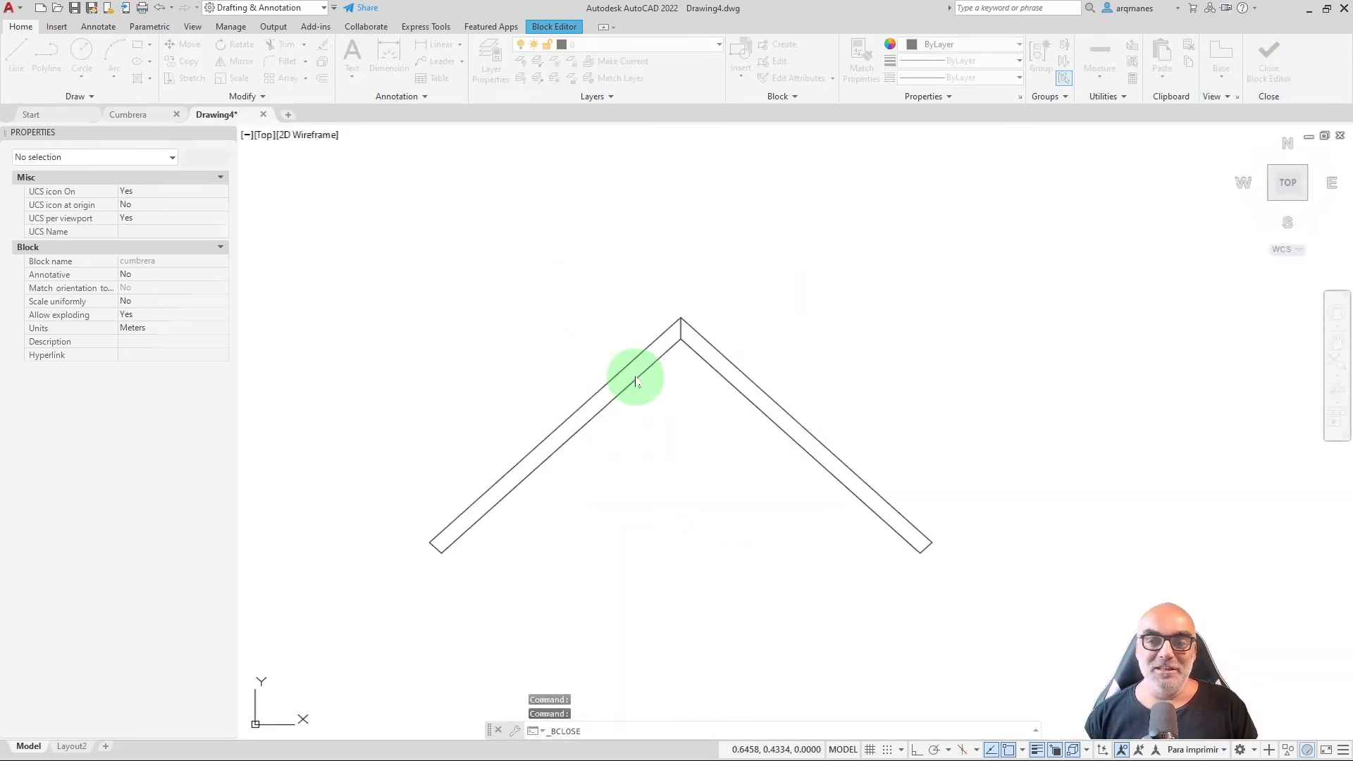
Select the inserted ridge block and flatten its arms with the rotation grip to an Angle1 of about 190.67.
click(627, 375)
click(479, 552)
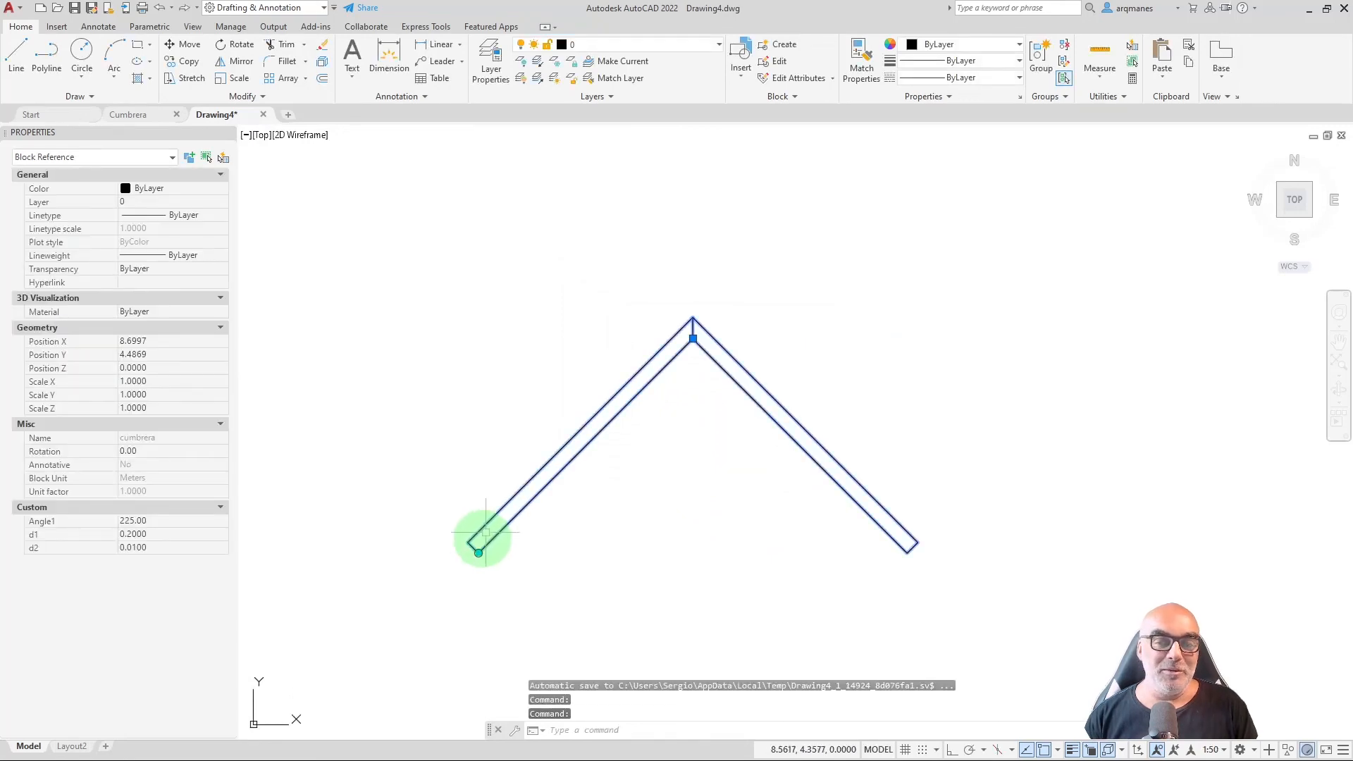
click(478, 552)
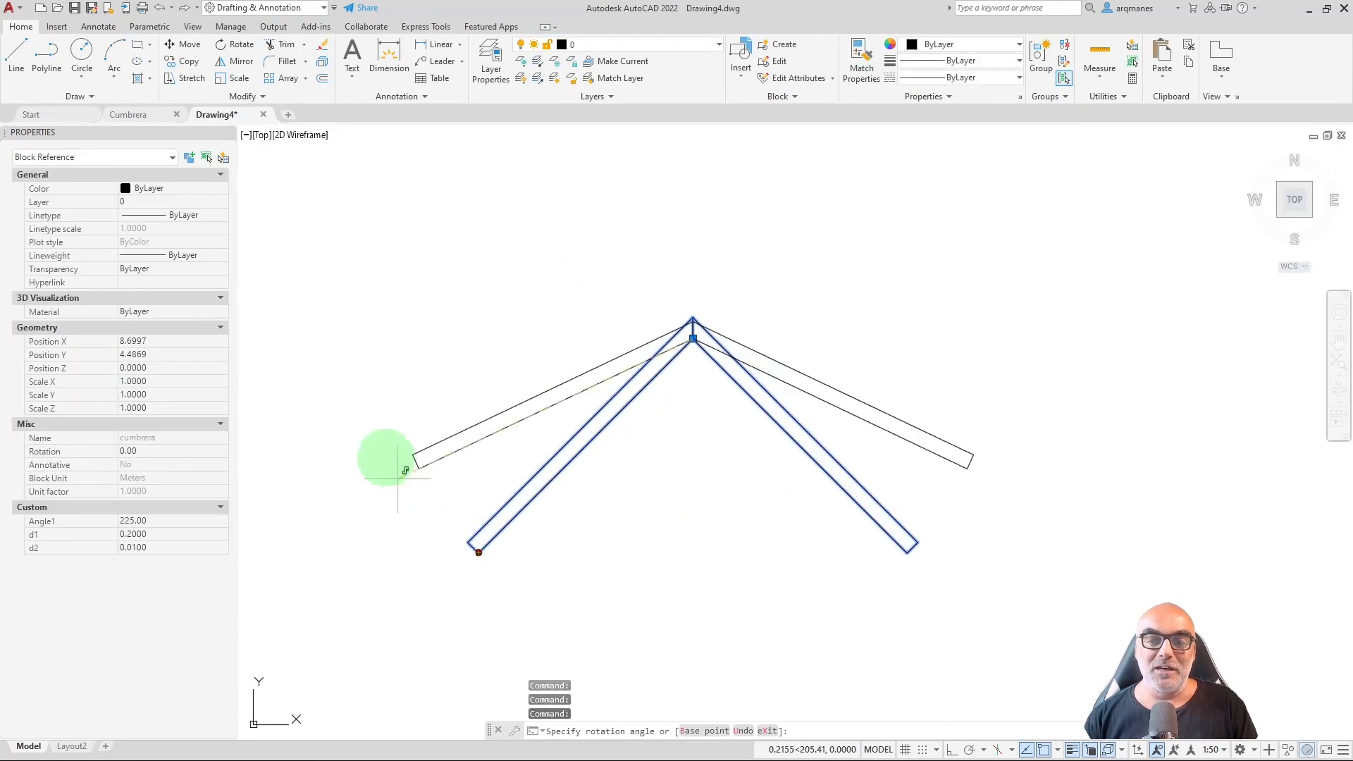
click(368, 396)
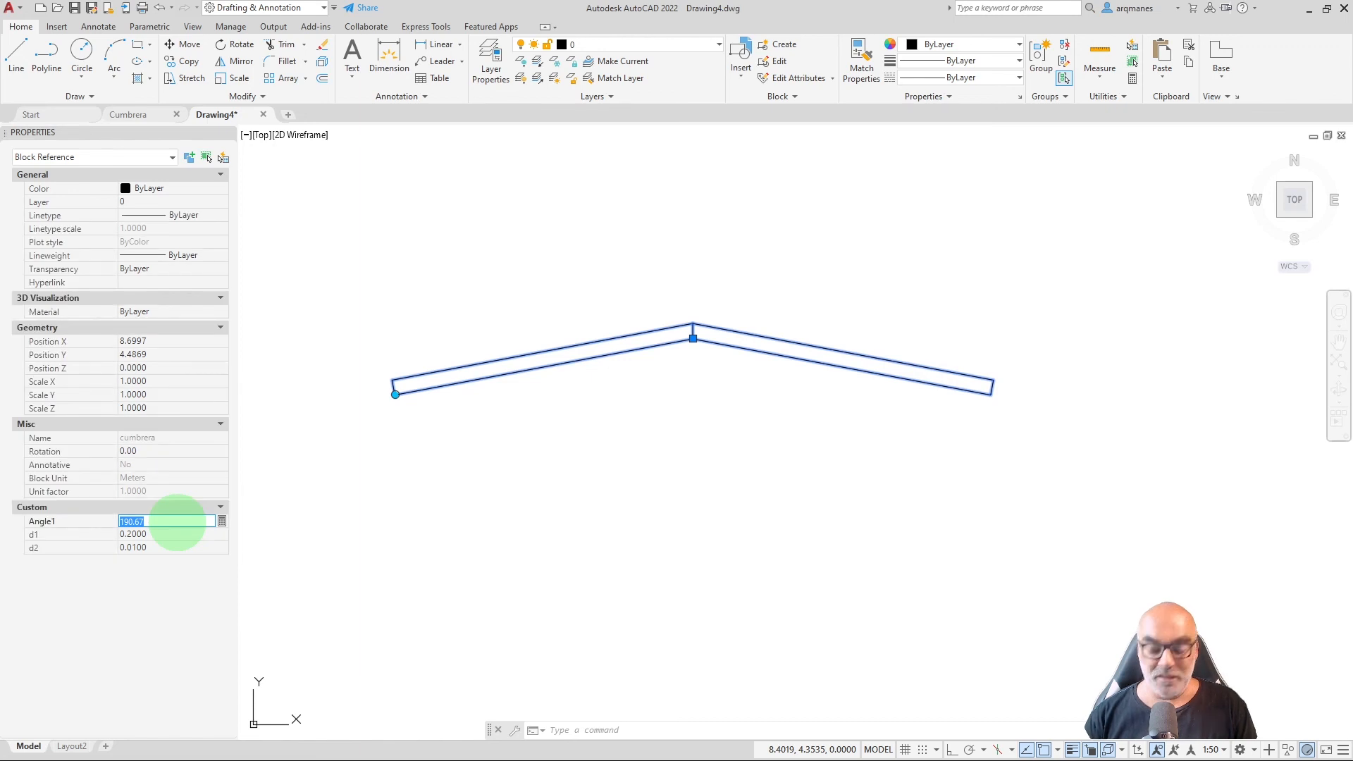
Set the block's Angle1 to 180 and return it to 225.
text(180)
key(Tab)
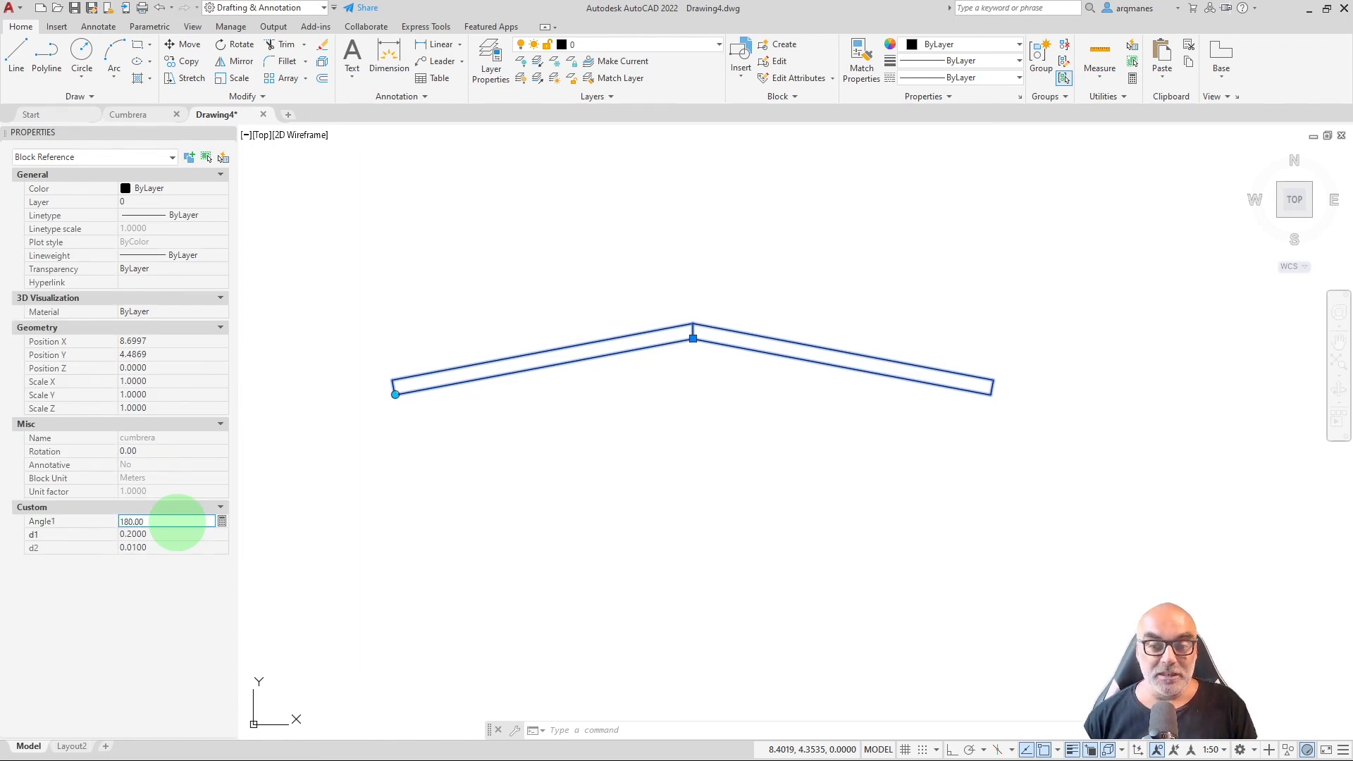
click(176, 522)
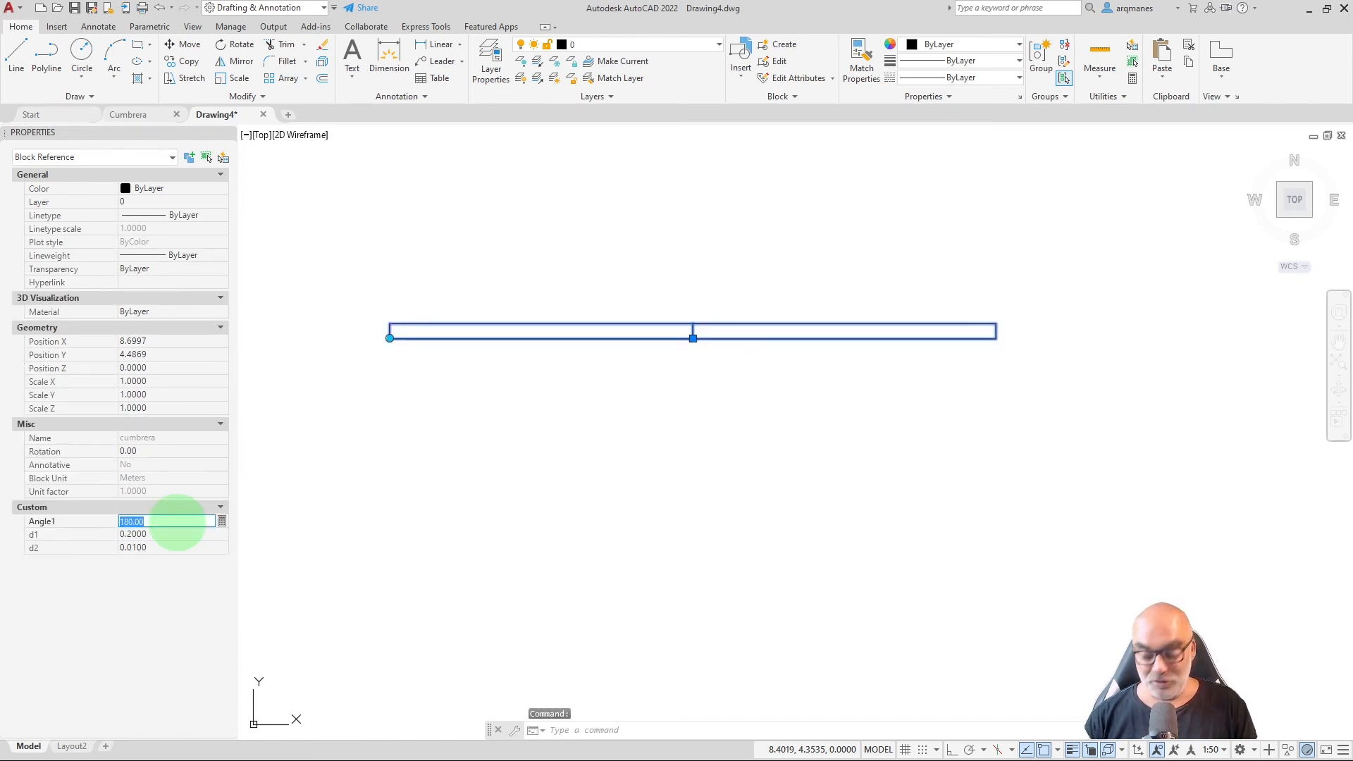
text(225)
key(Return)
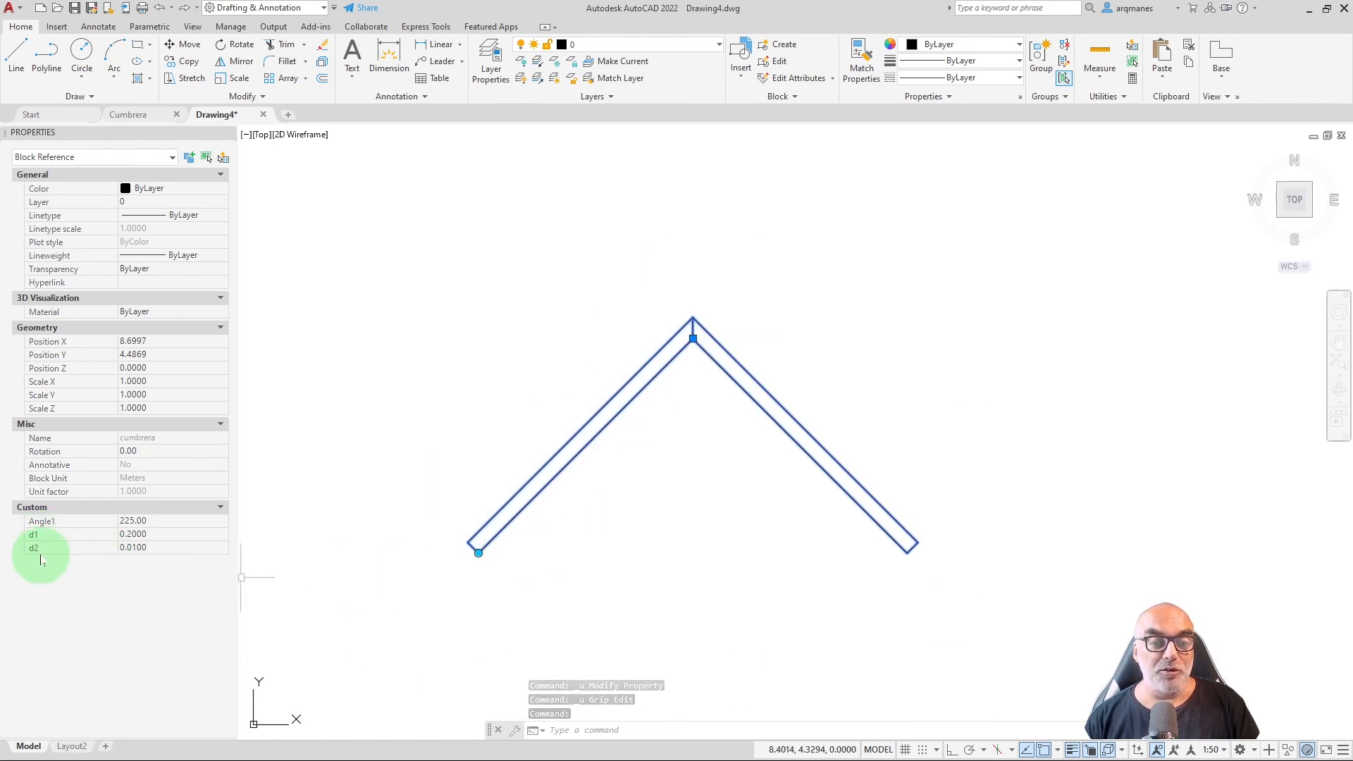
Set the block's thickness parameter d2 to 0.05.
scroll(414, 579, up, 3)
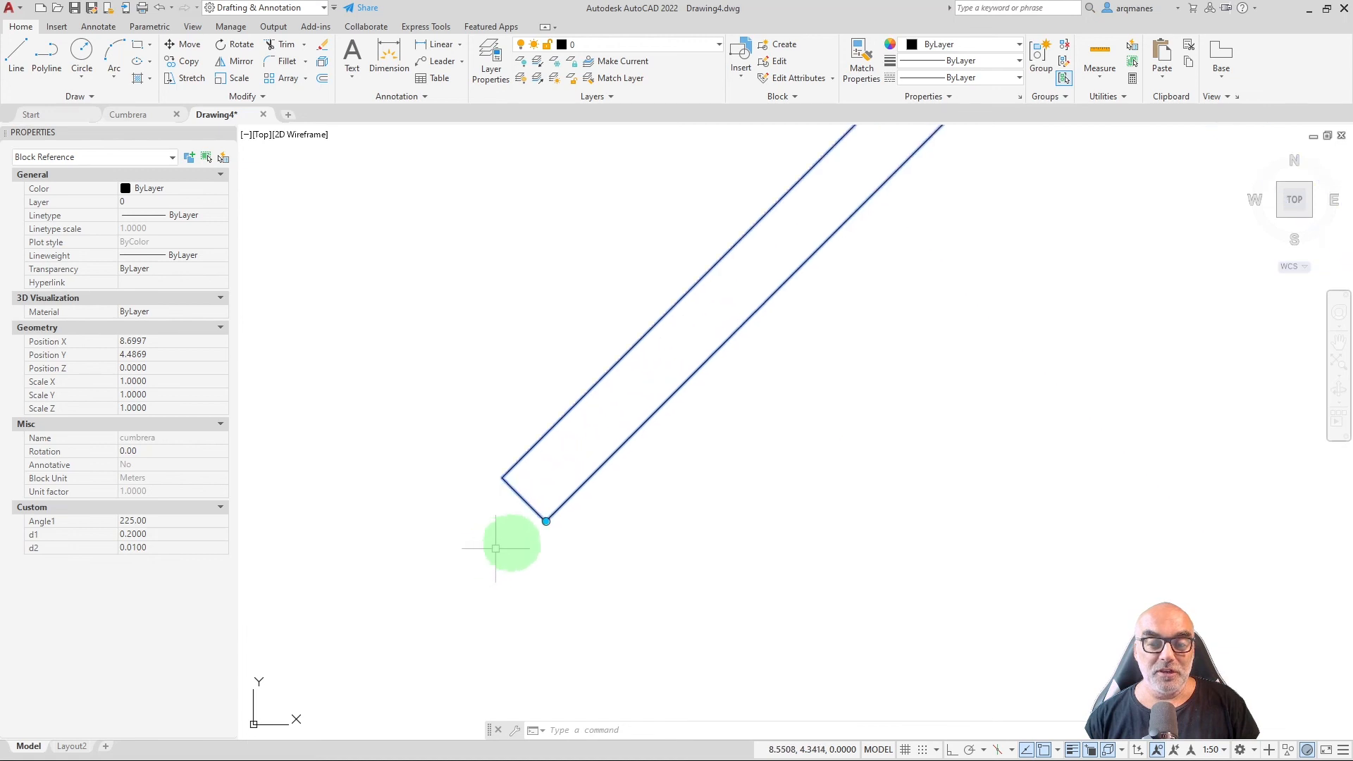
scroll(368, 520, down, 1)
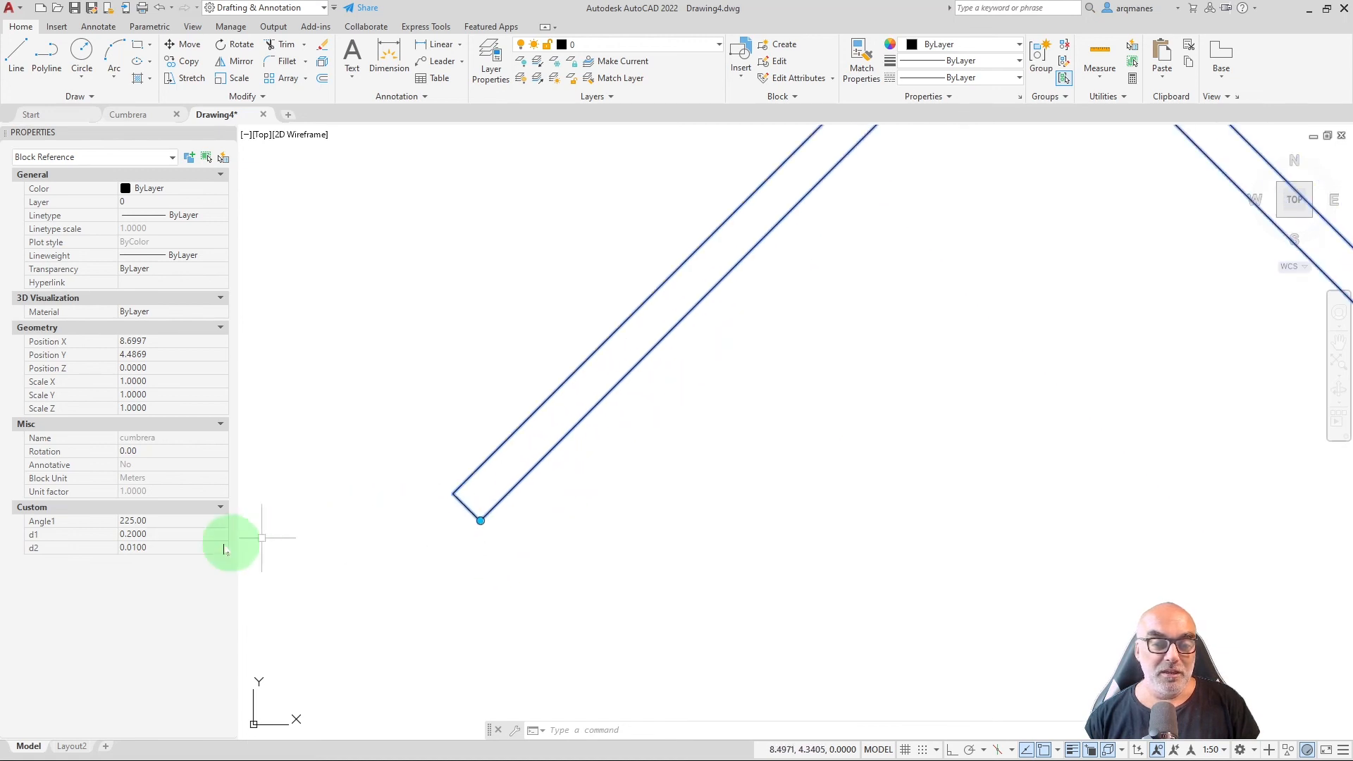
click(178, 548)
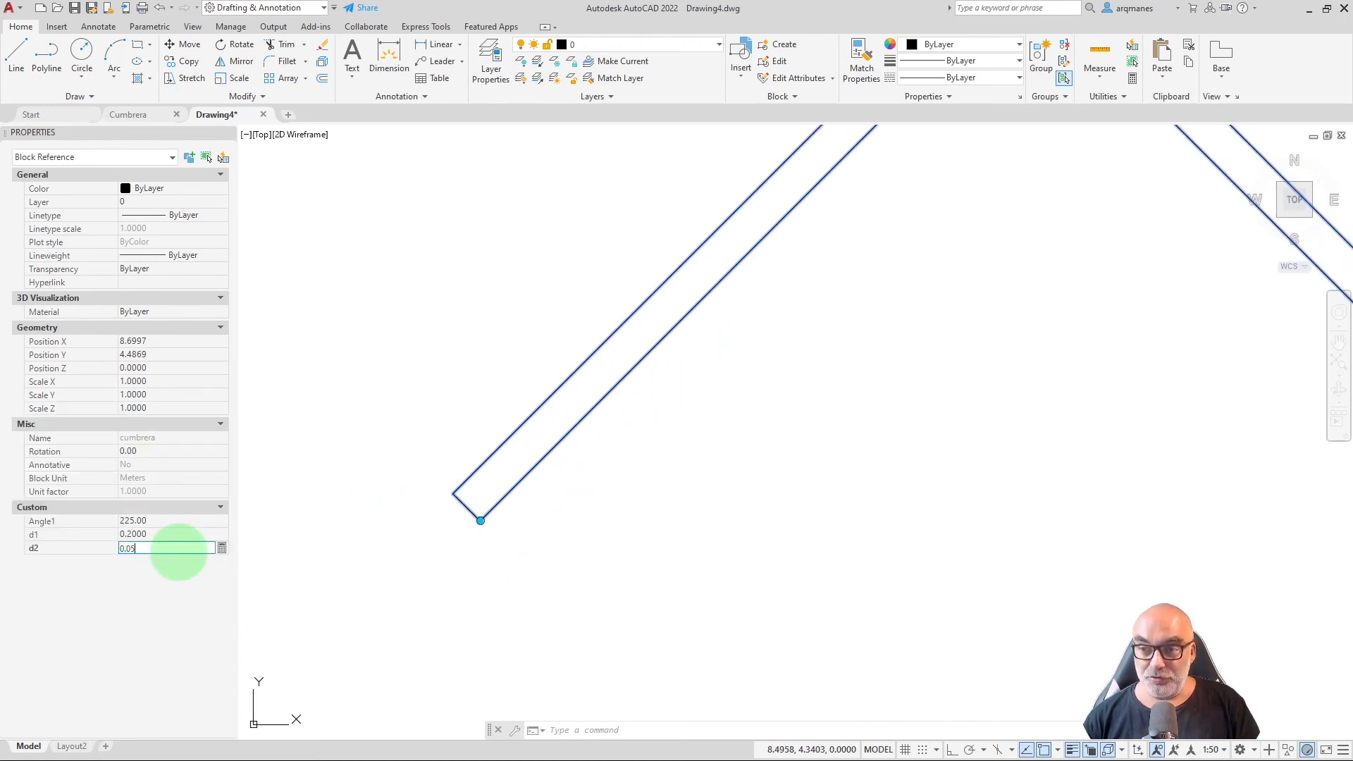
text(0.05)
key(Return)
scroll(600, 568, down, 5)
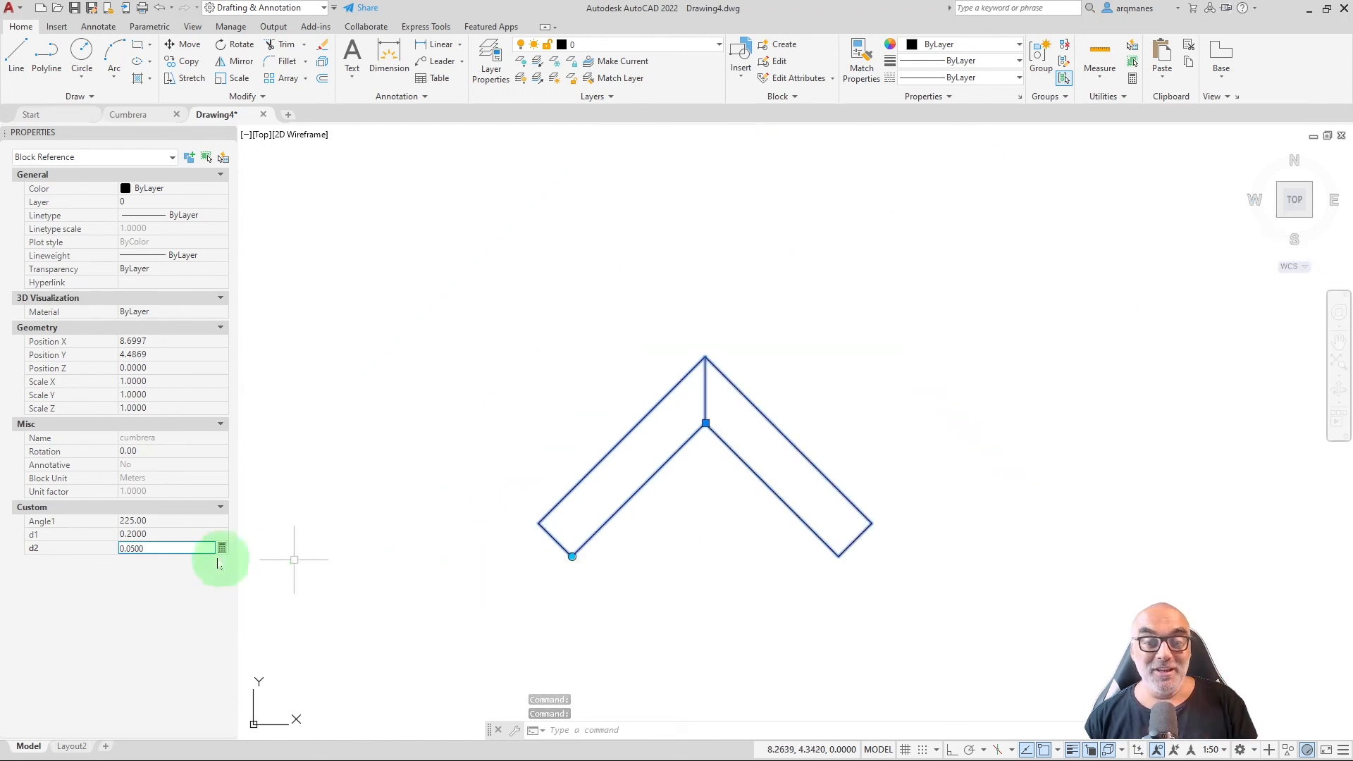
Set the block's arm length parameter d1 to 0.3 and clear the selection.
click(158, 536)
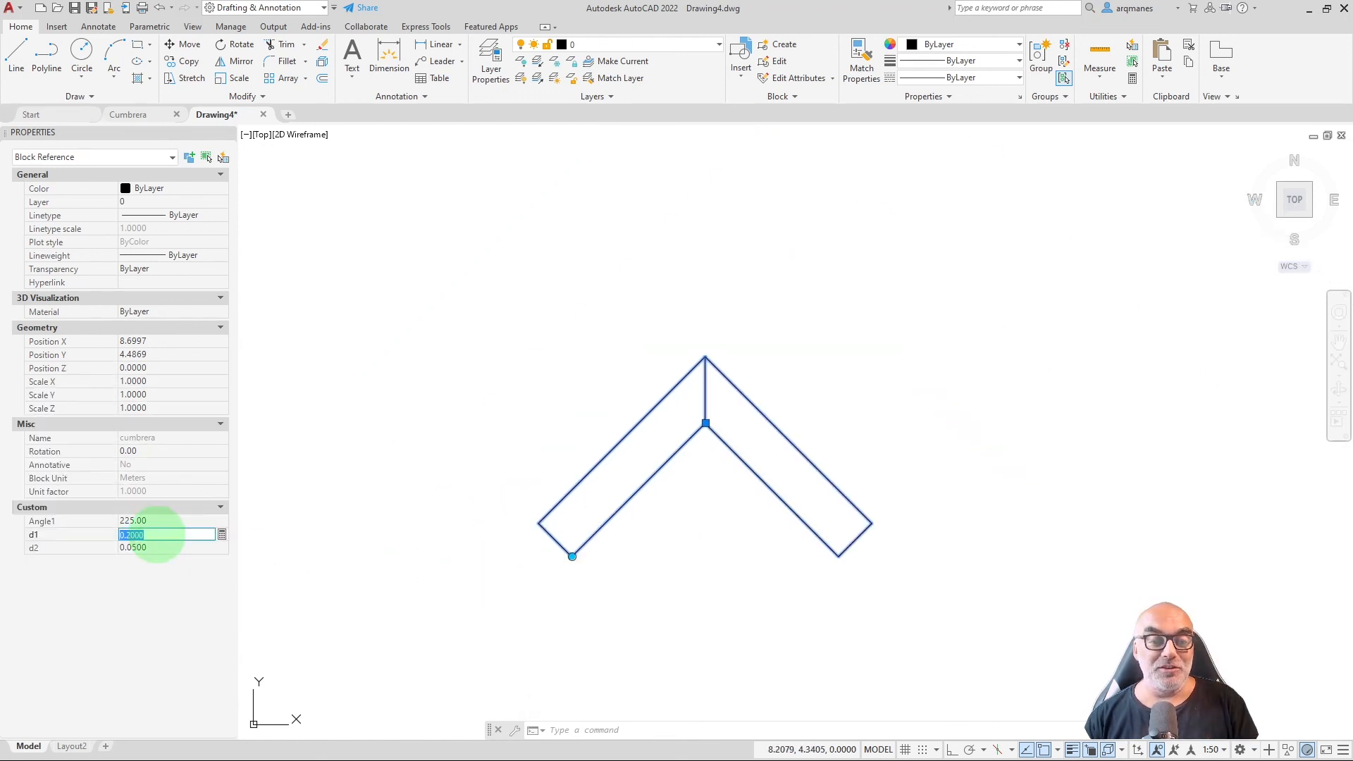
key(Tab)
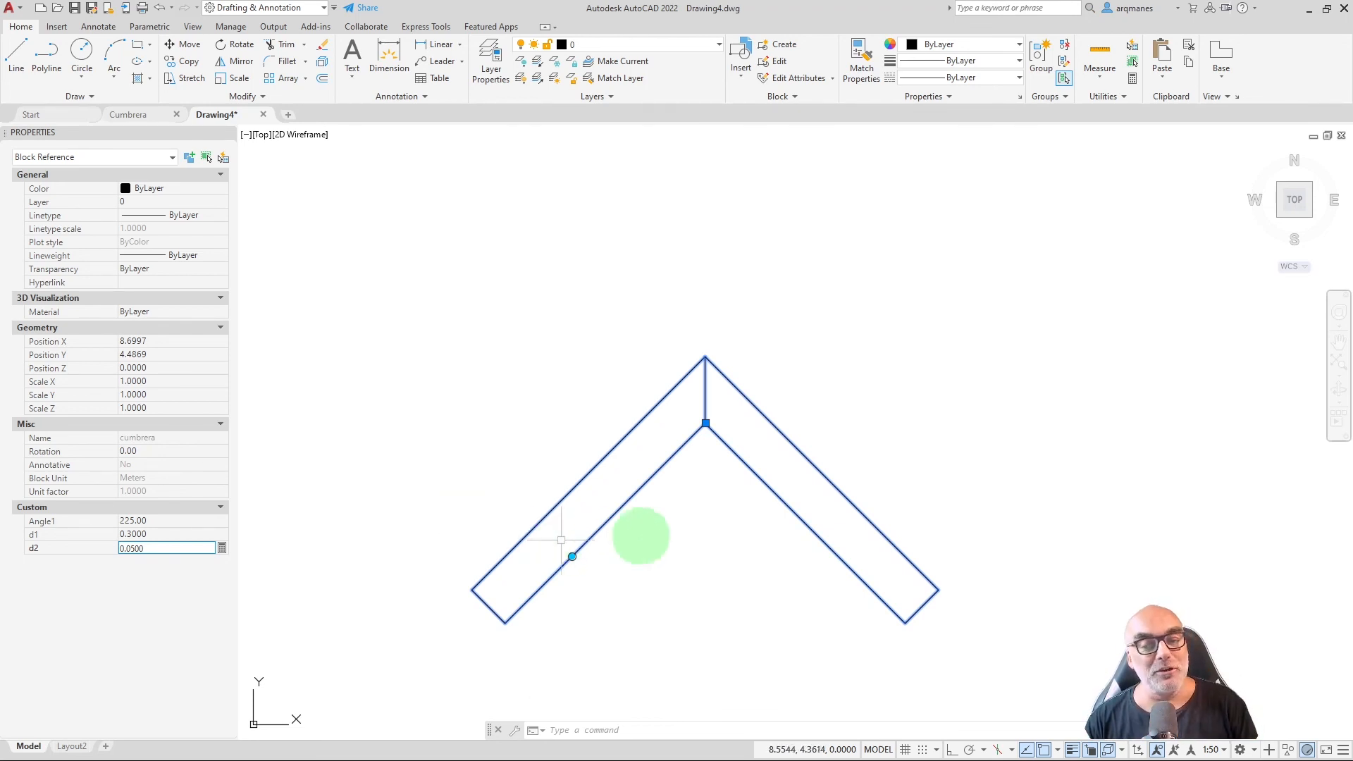
key(Escape)
key(Escape)
Open the inserted ridge block in the Block Editor.
scroll(724, 437, up, 2)
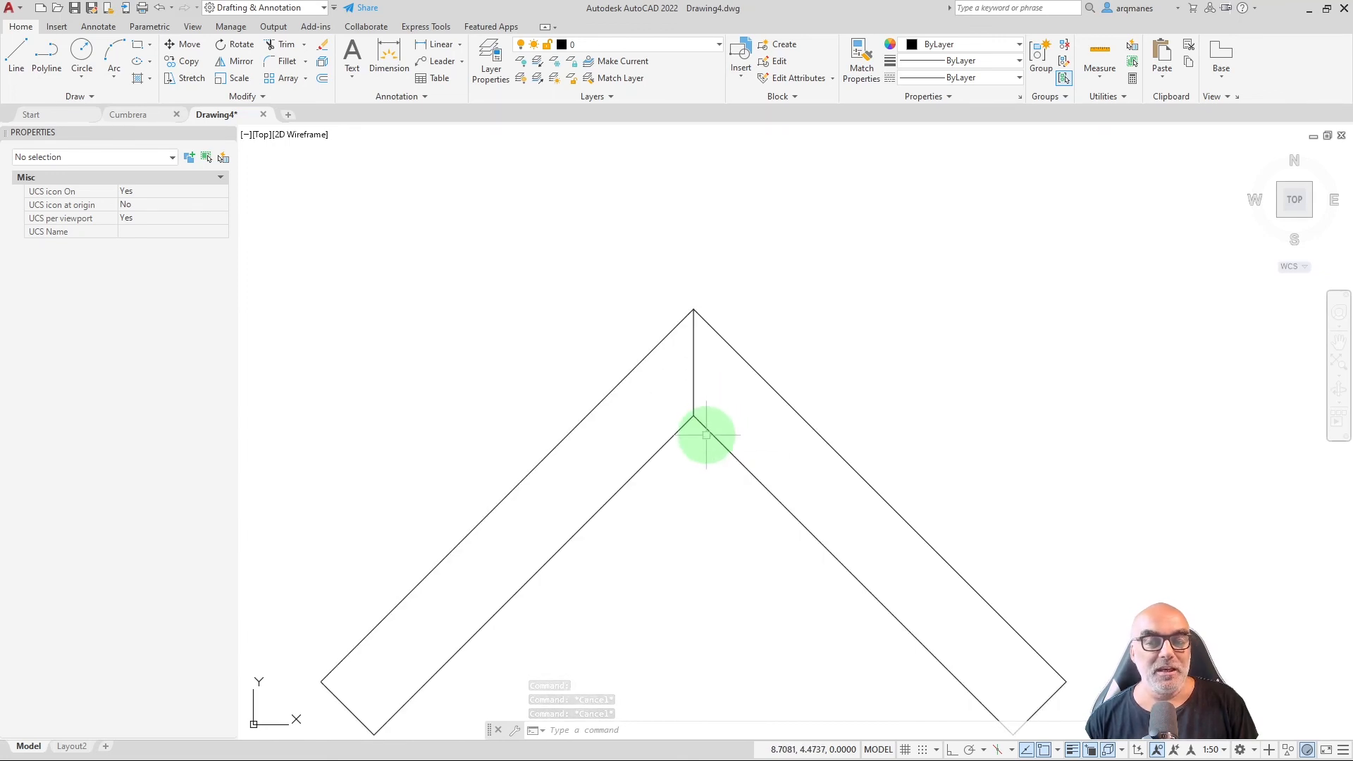
click(702, 421)
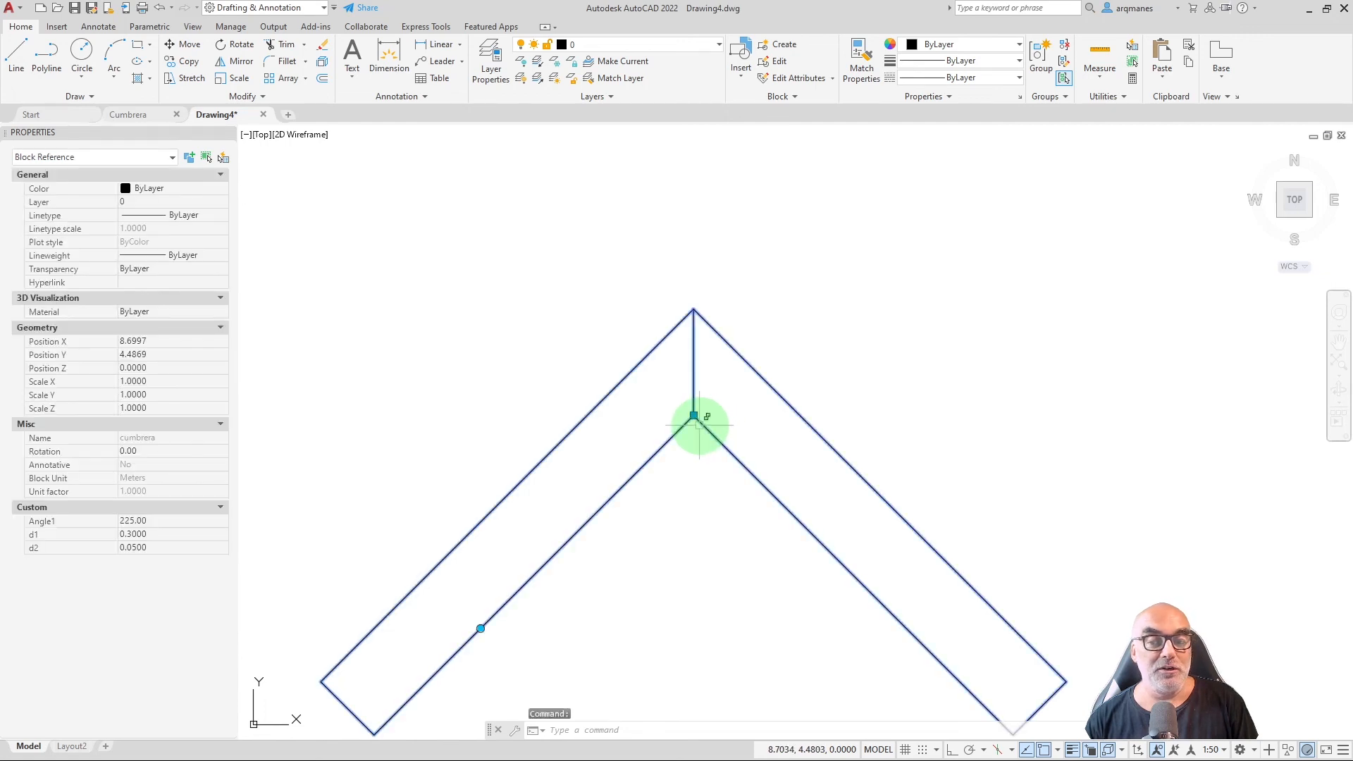
right_click(701, 420)
click(775, 395)
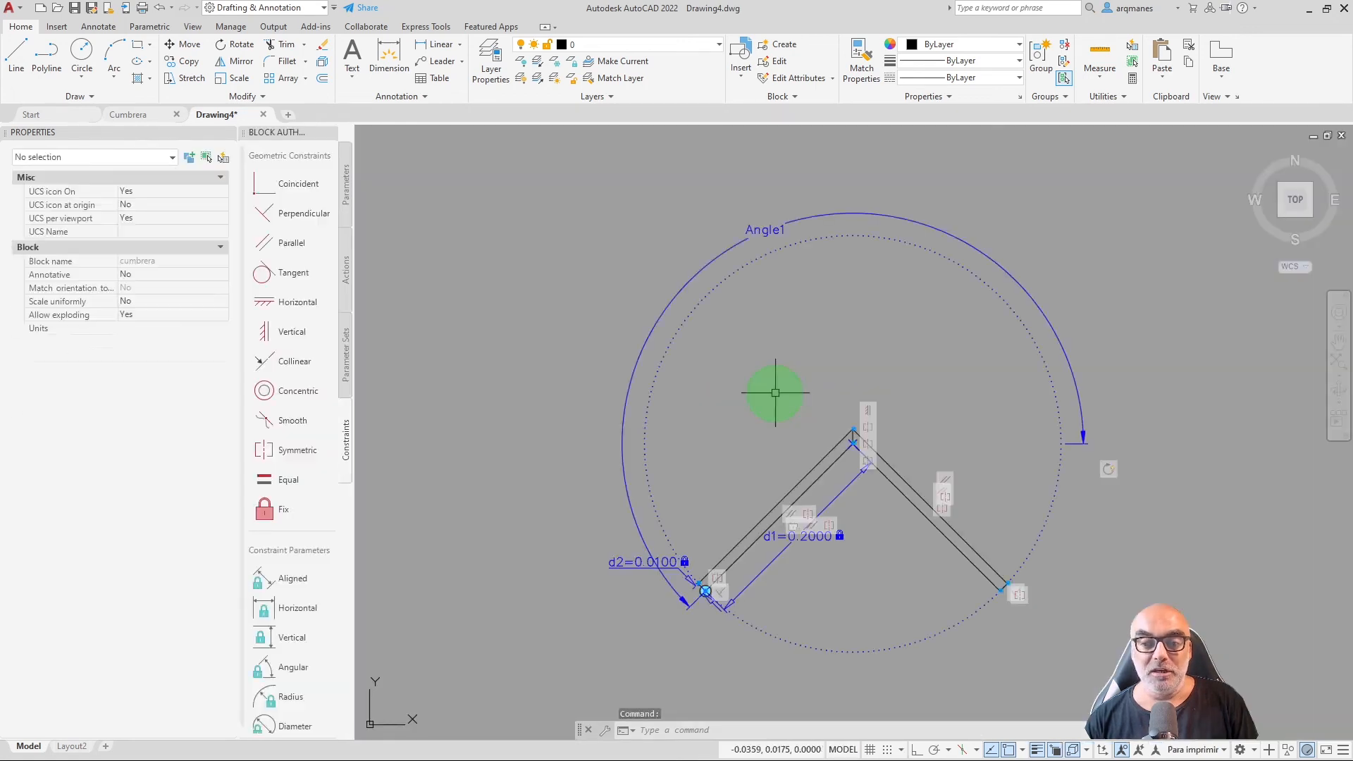
scroll(838, 471, up, 8)
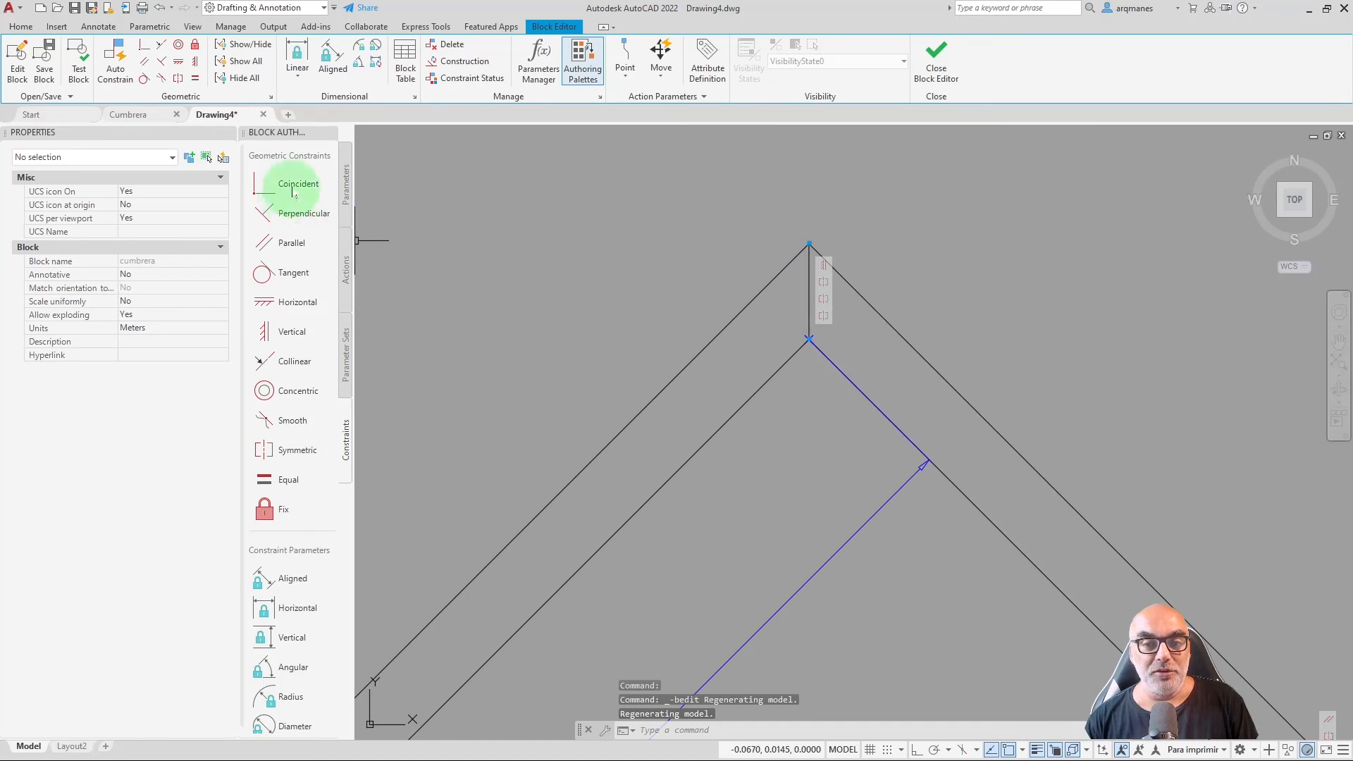
Apply a Coincident constraint at the lower end of the ridge line, and close the Block Editor saving the changes.
click(328, 184)
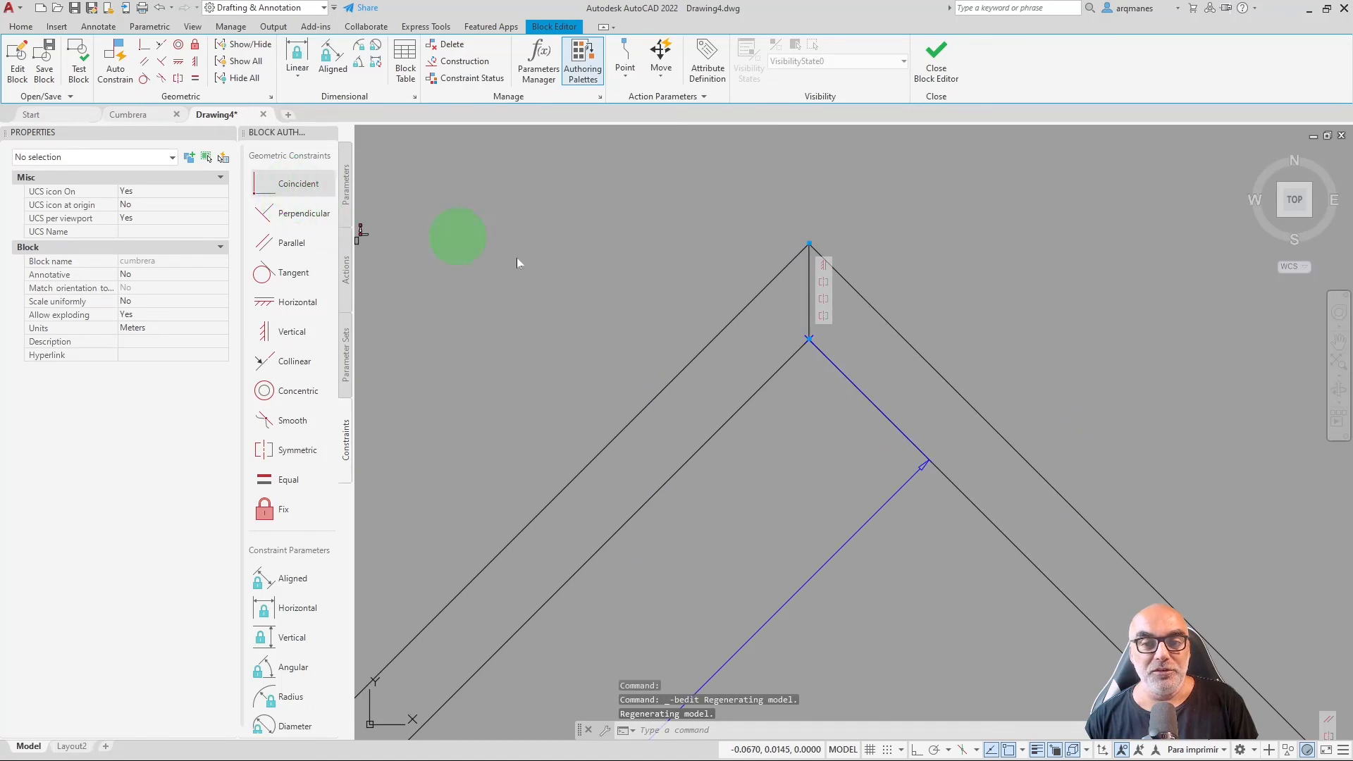
click(828, 360)
click(875, 432)
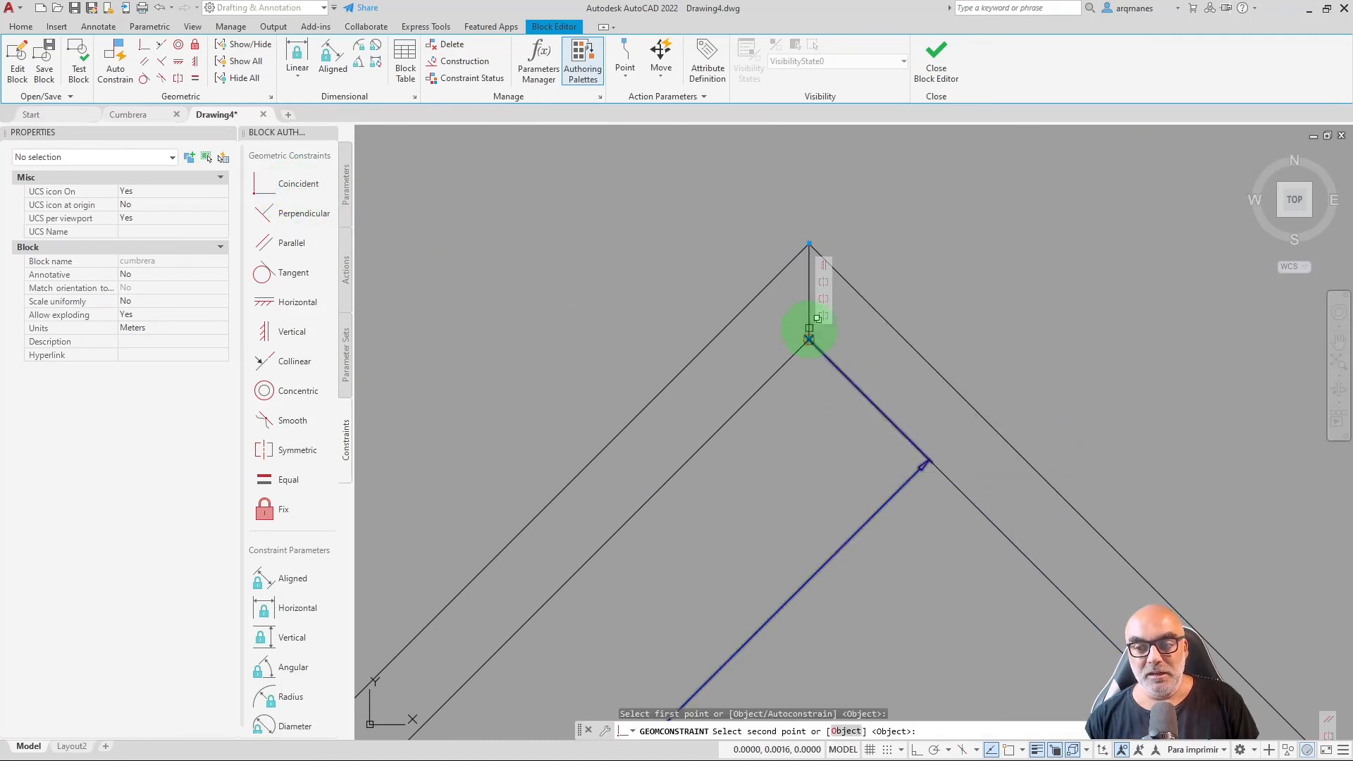
click(809, 339)
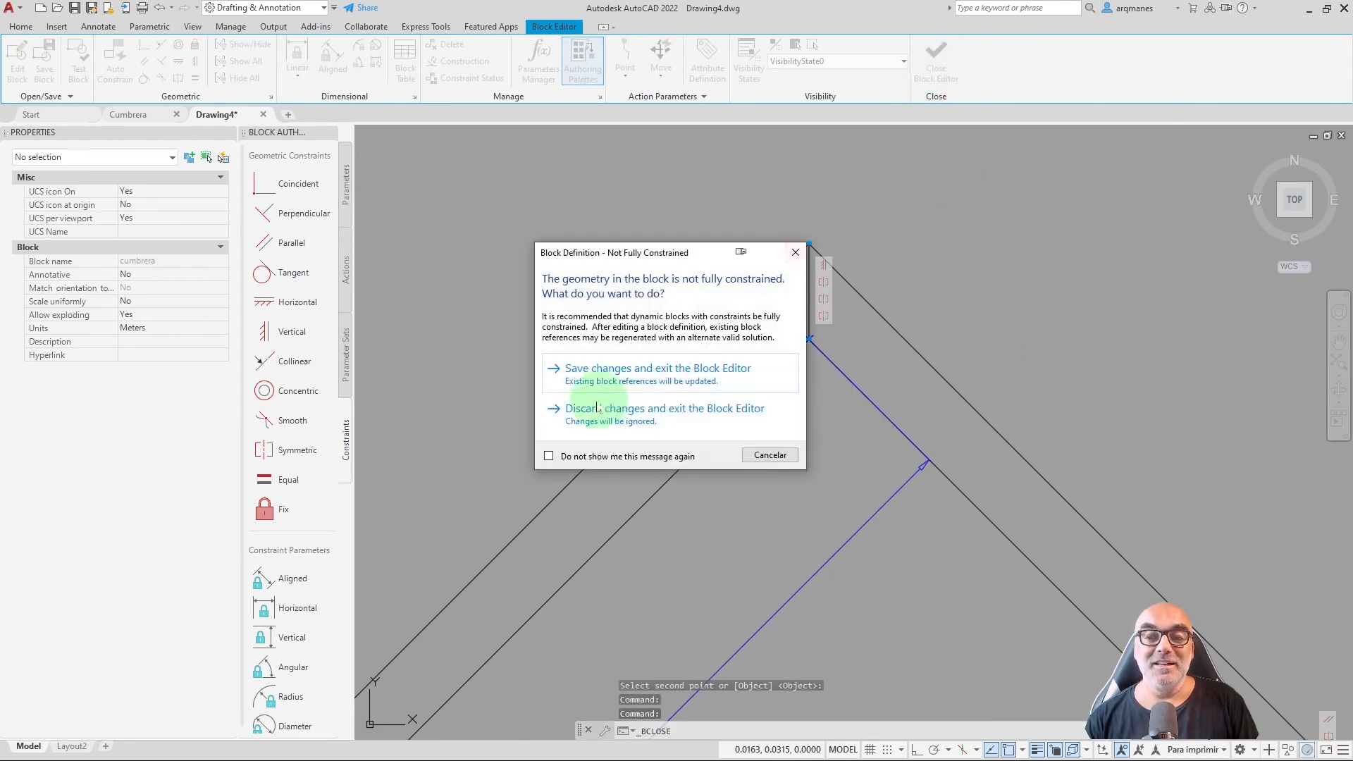
click(613, 375)
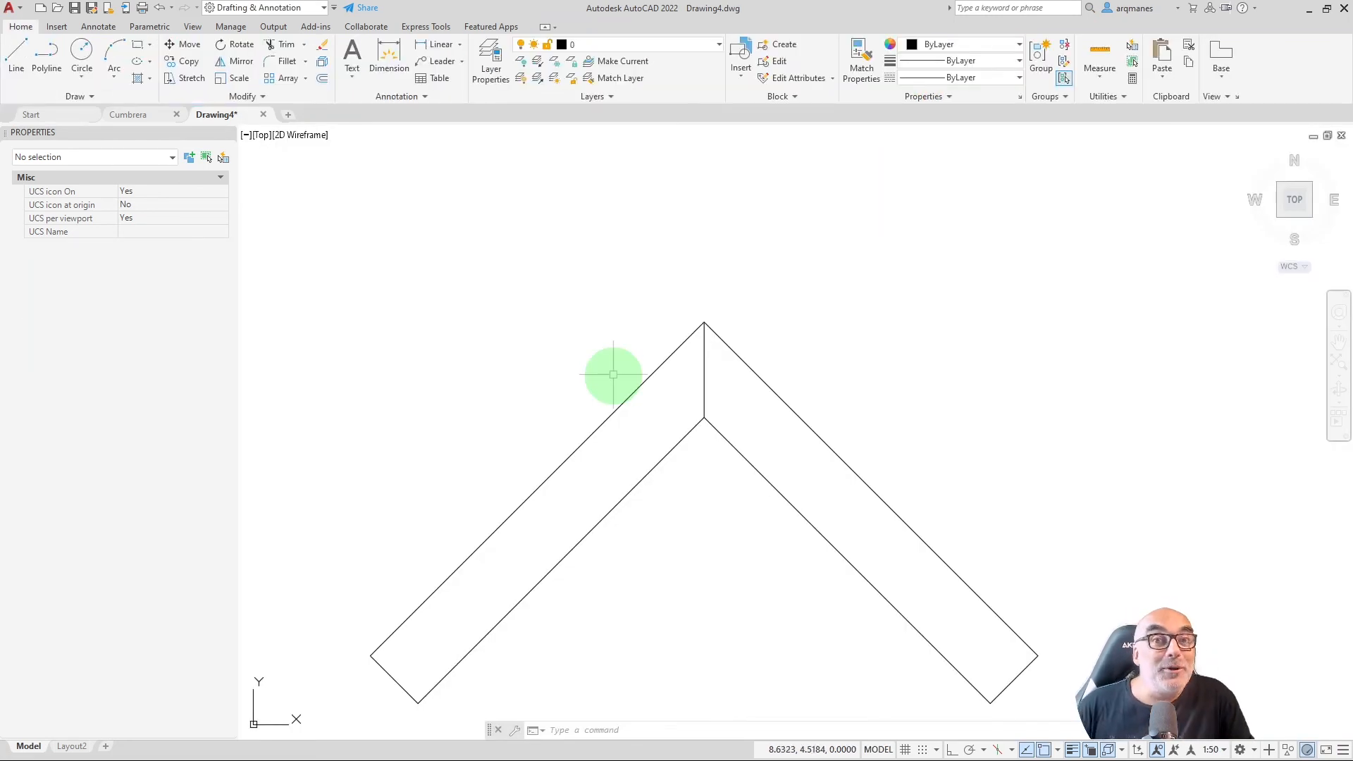